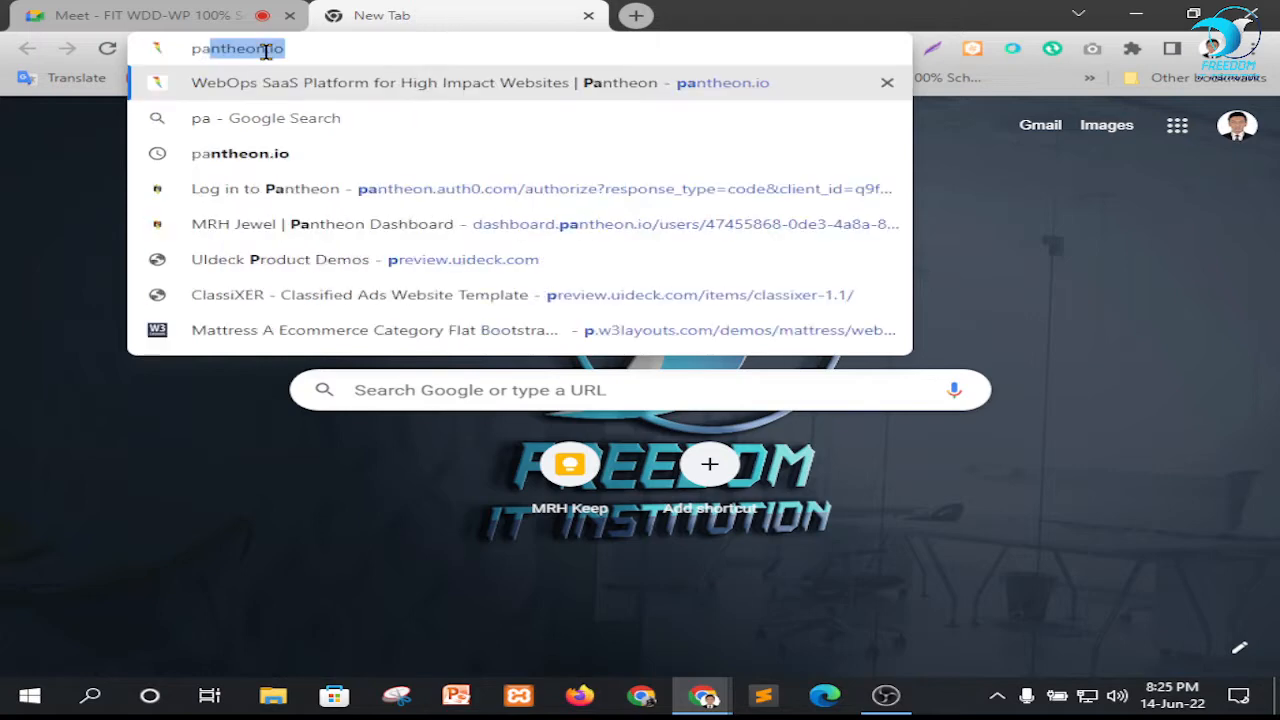
Open the kkkkhg sandbox site from the account dashboard on pantheon.io
key(Return)
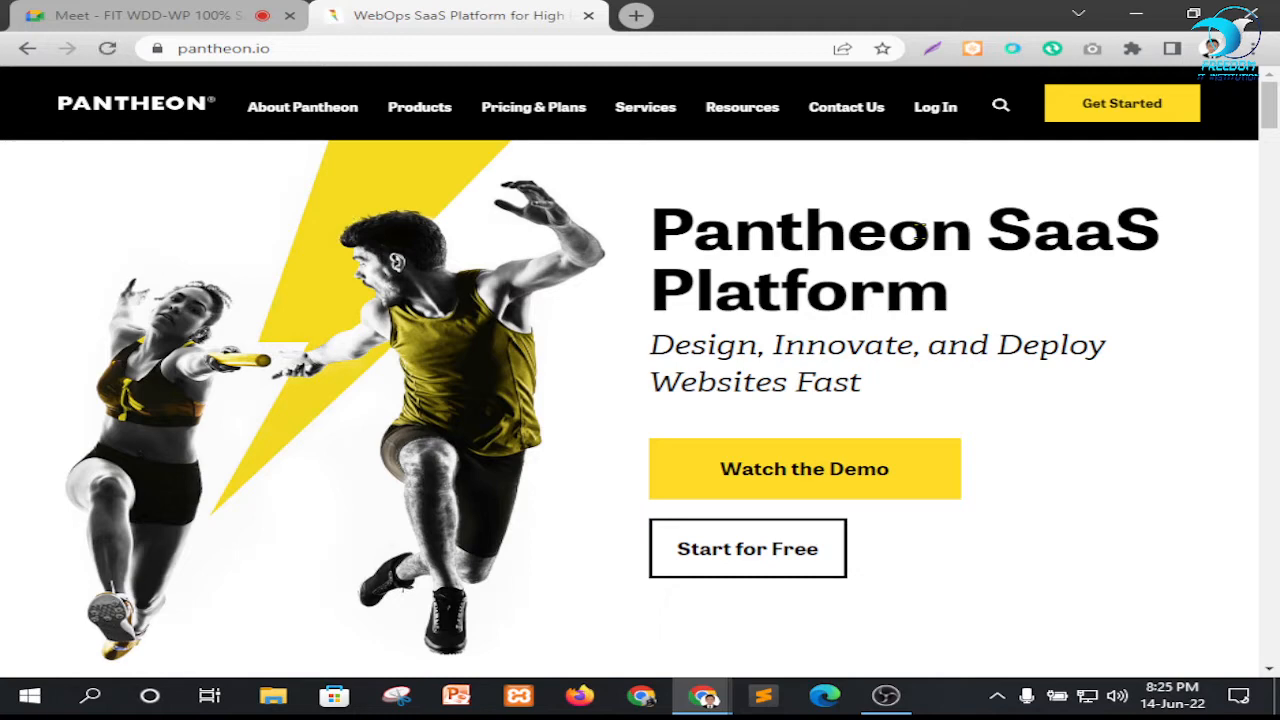
click(938, 110)
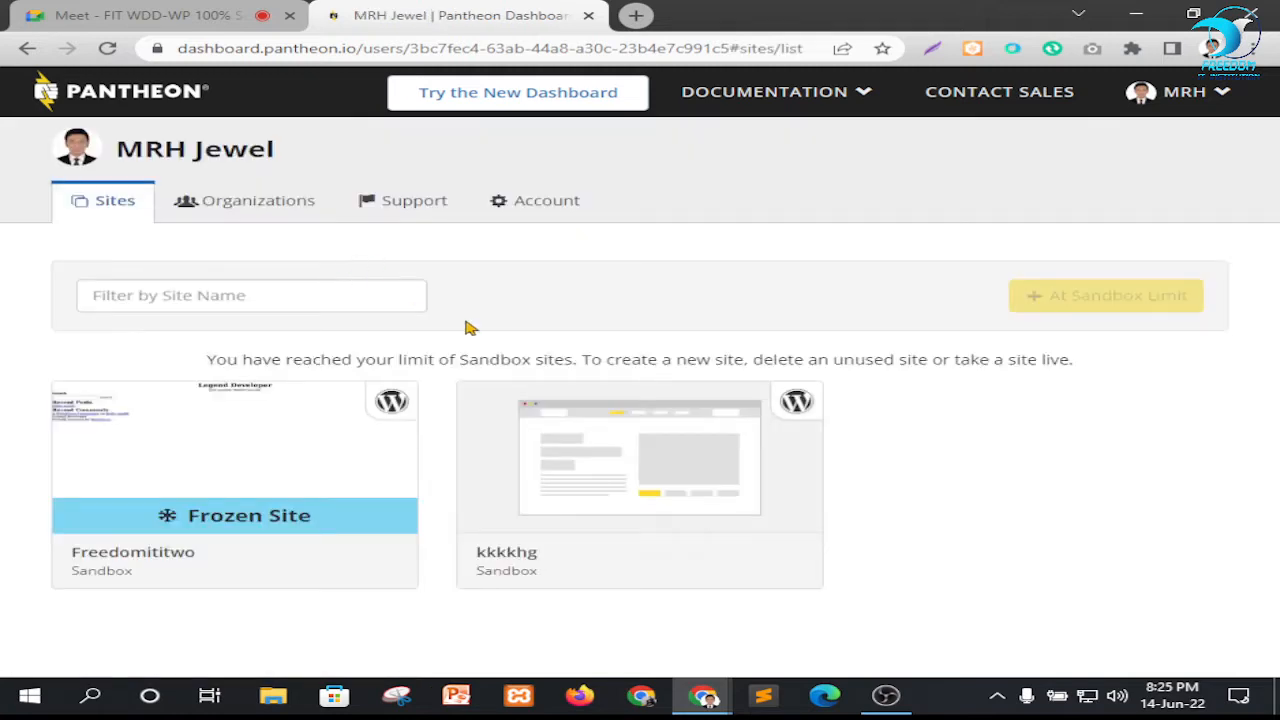
click(570, 487)
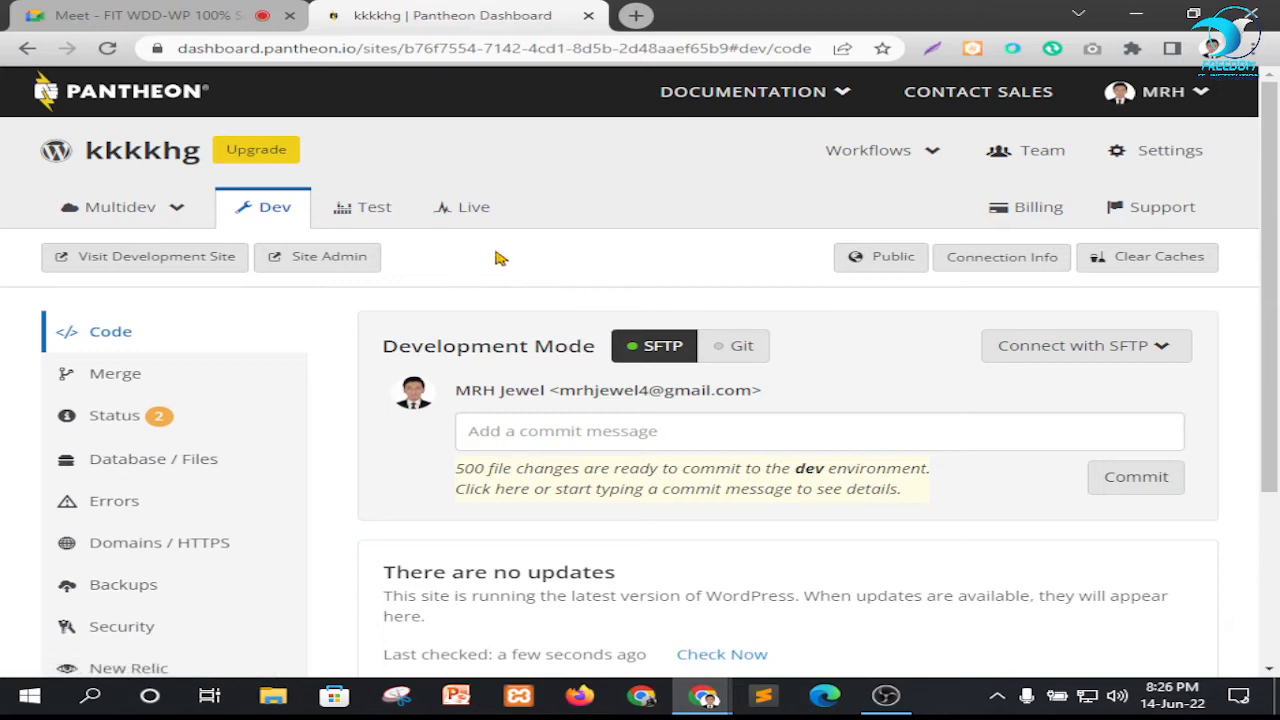
Open the kkkkhg development site's WordPress admin login in a new browser tab
right_click(345, 258)
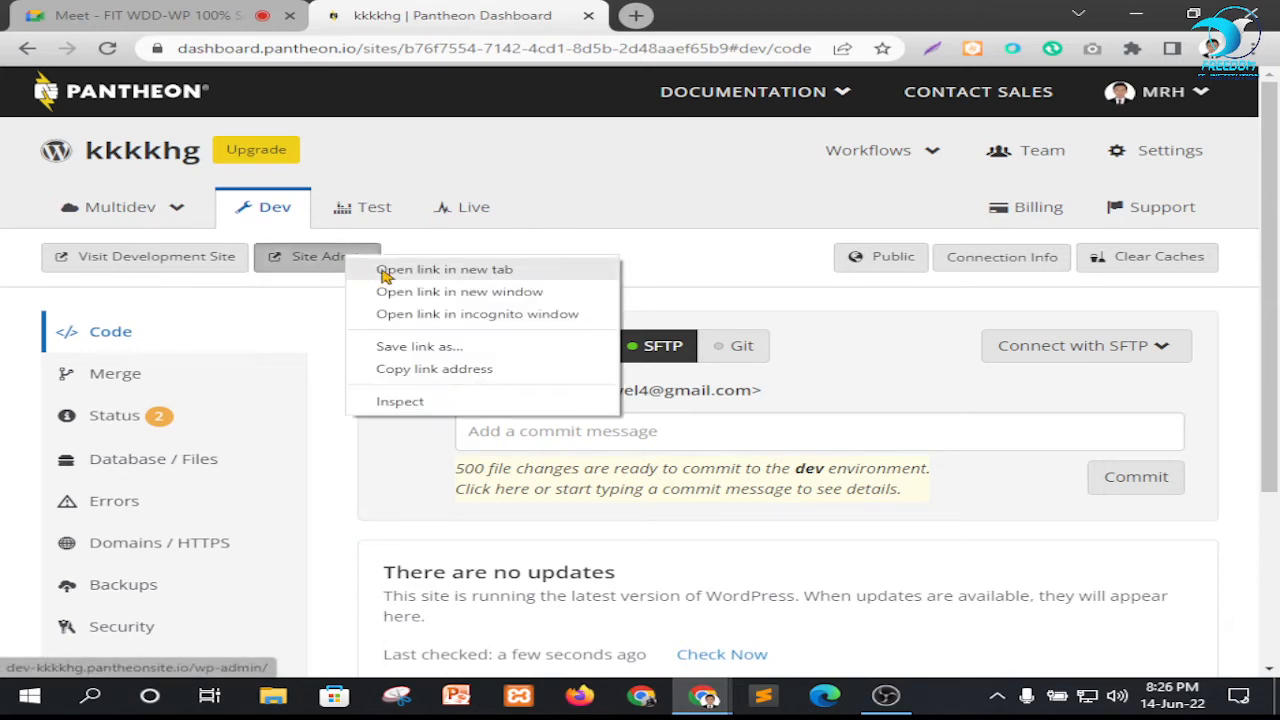
click(400, 270)
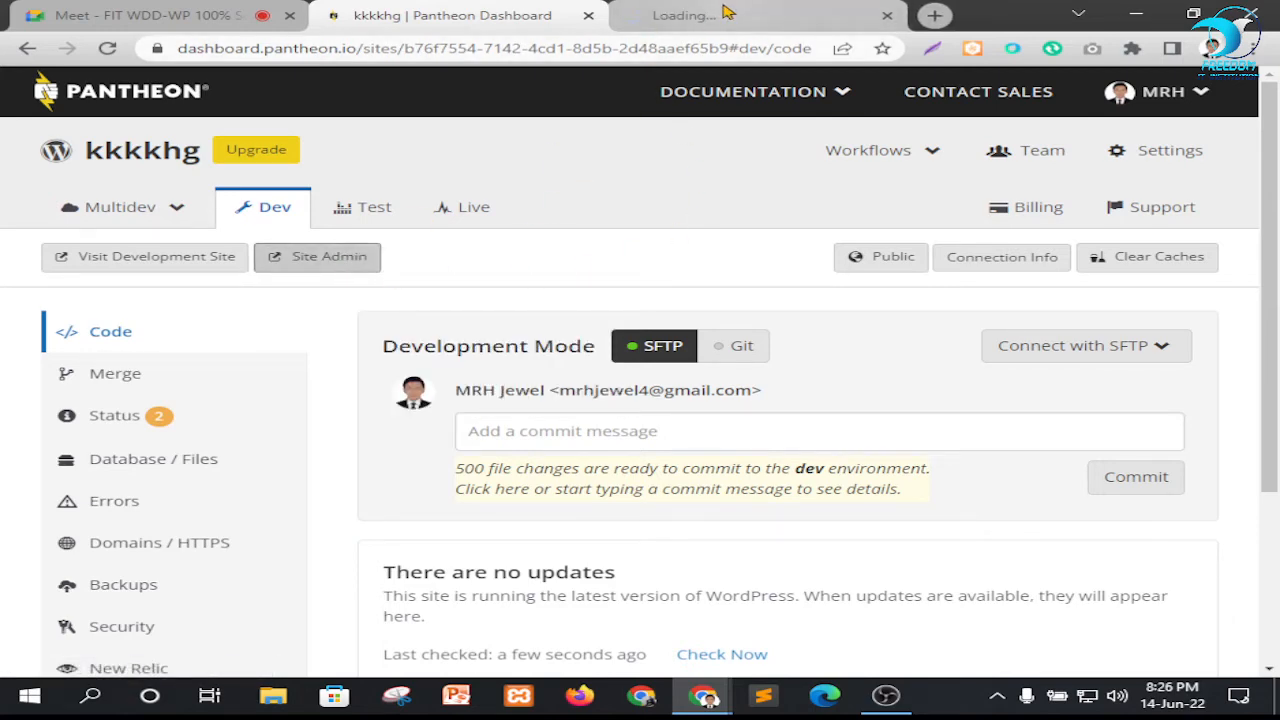
click(725, 12)
click(458, 10)
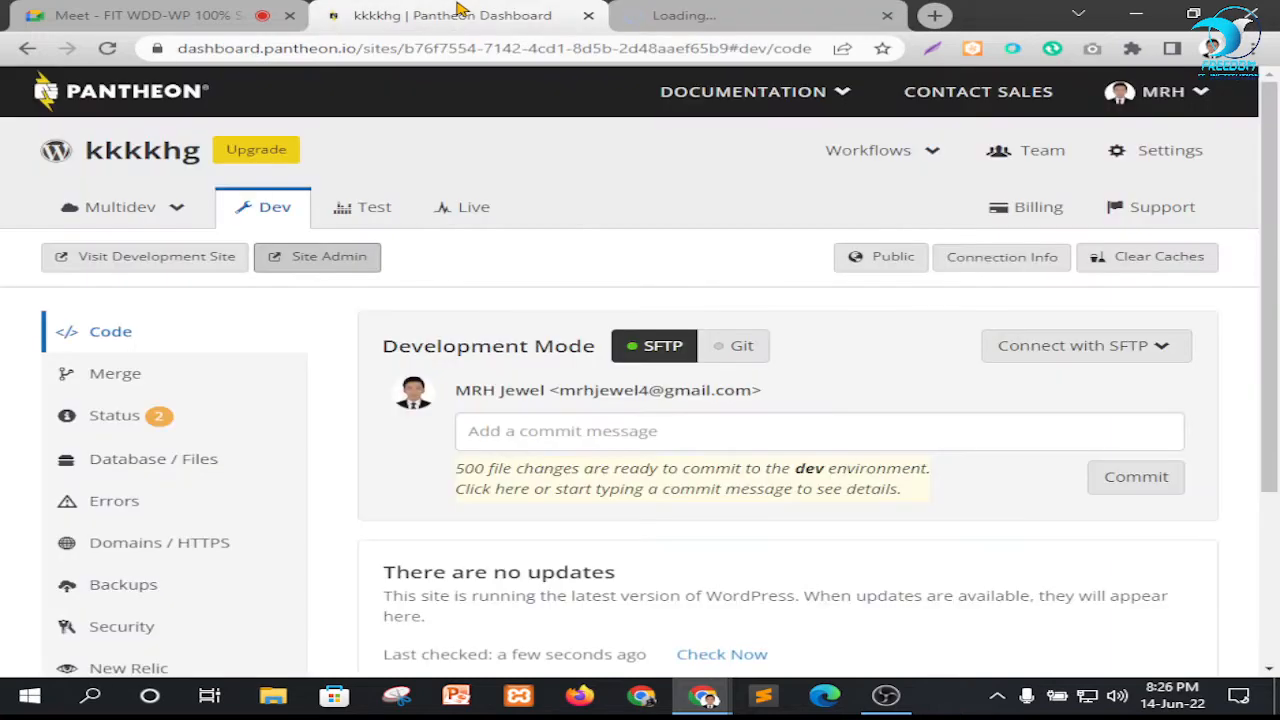
click(750, 18)
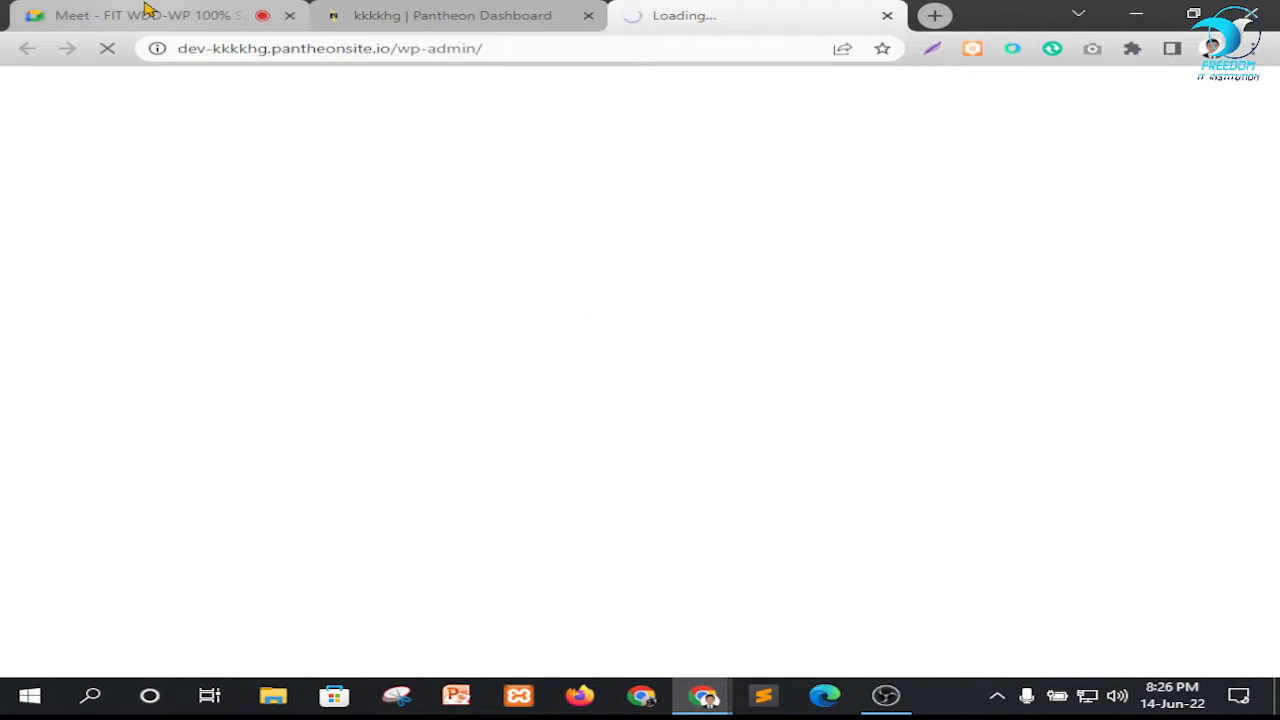
click(200, 15)
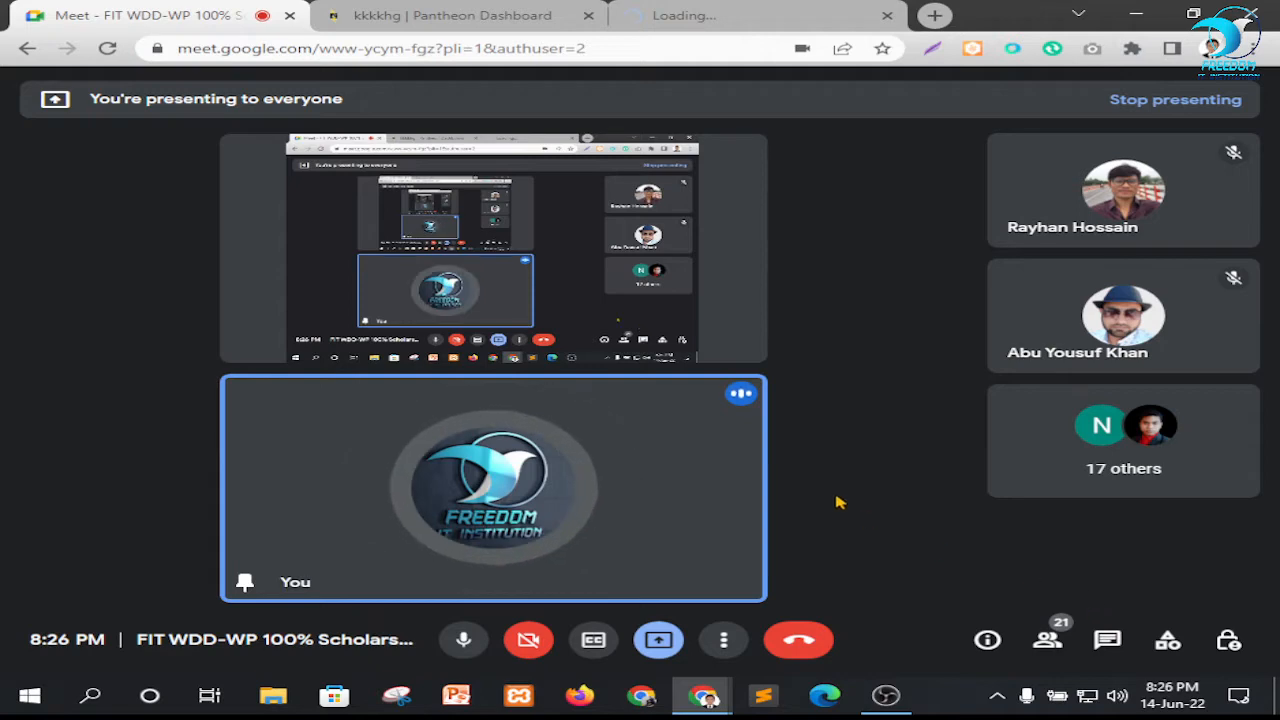
click(742, 9)
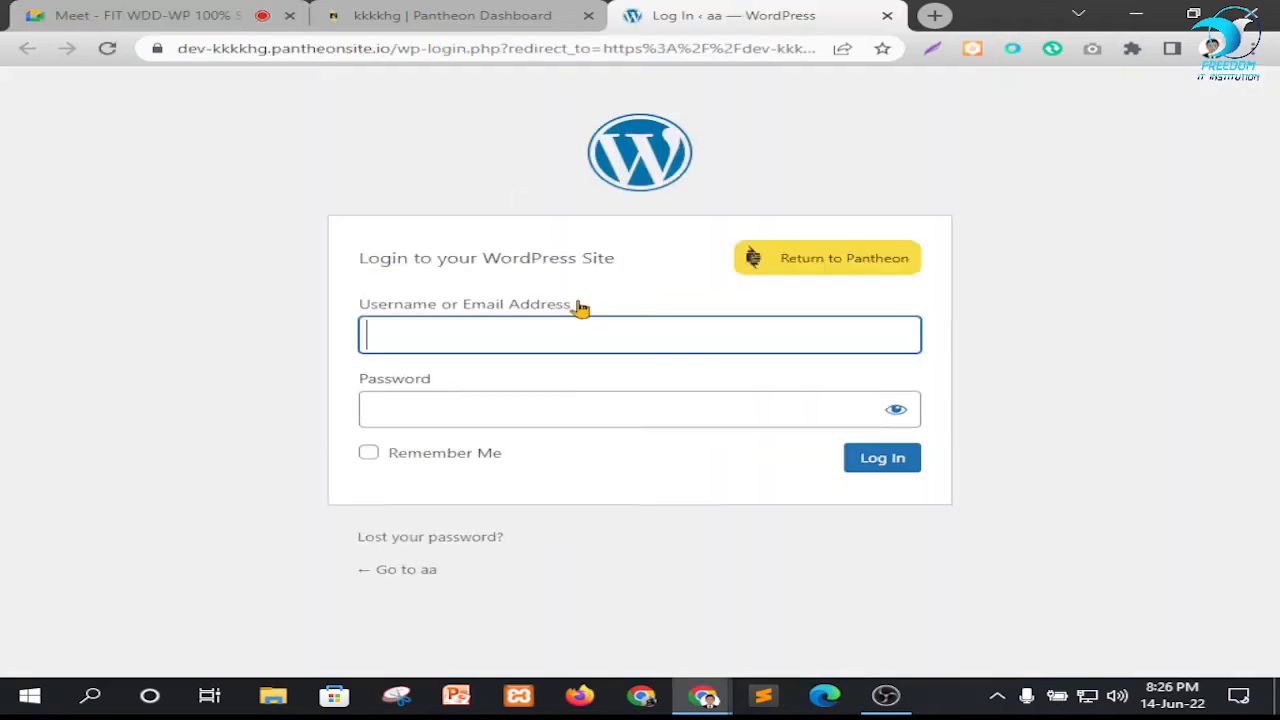
Log in to the WordPress site with the username demo and the account password
click(605, 336)
click(558, 390)
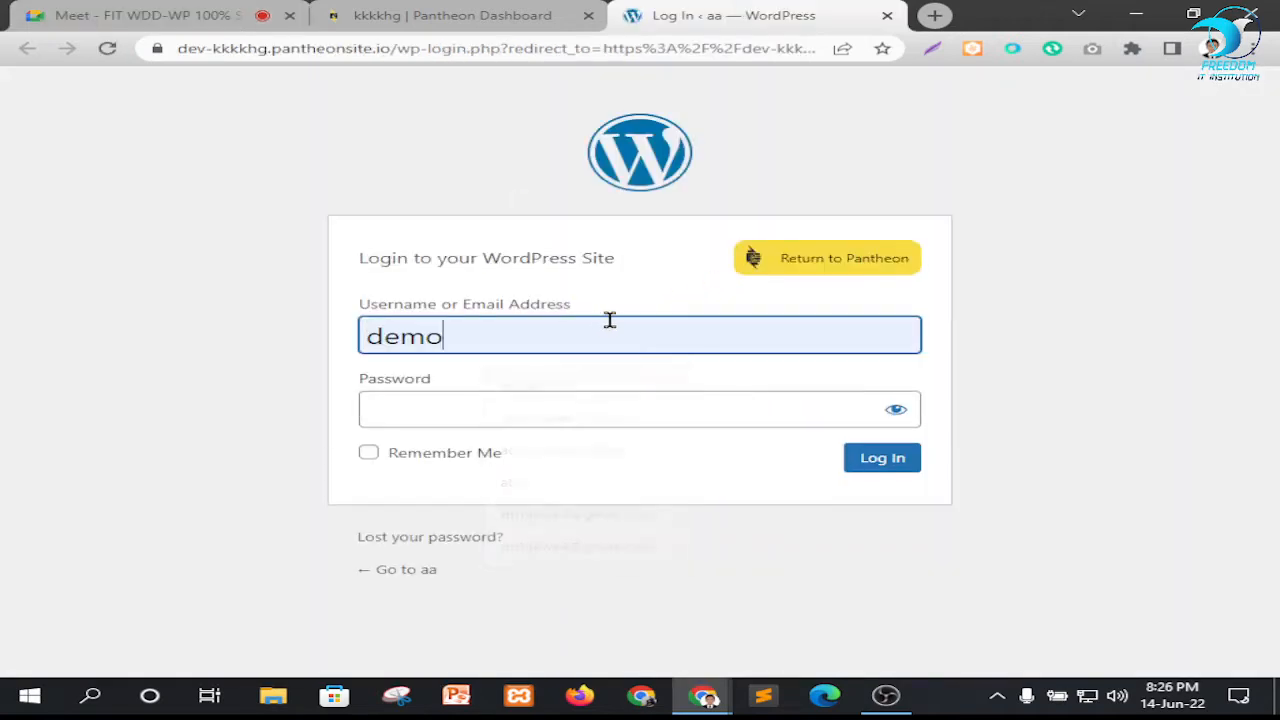
double_click(621, 327)
click(576, 412)
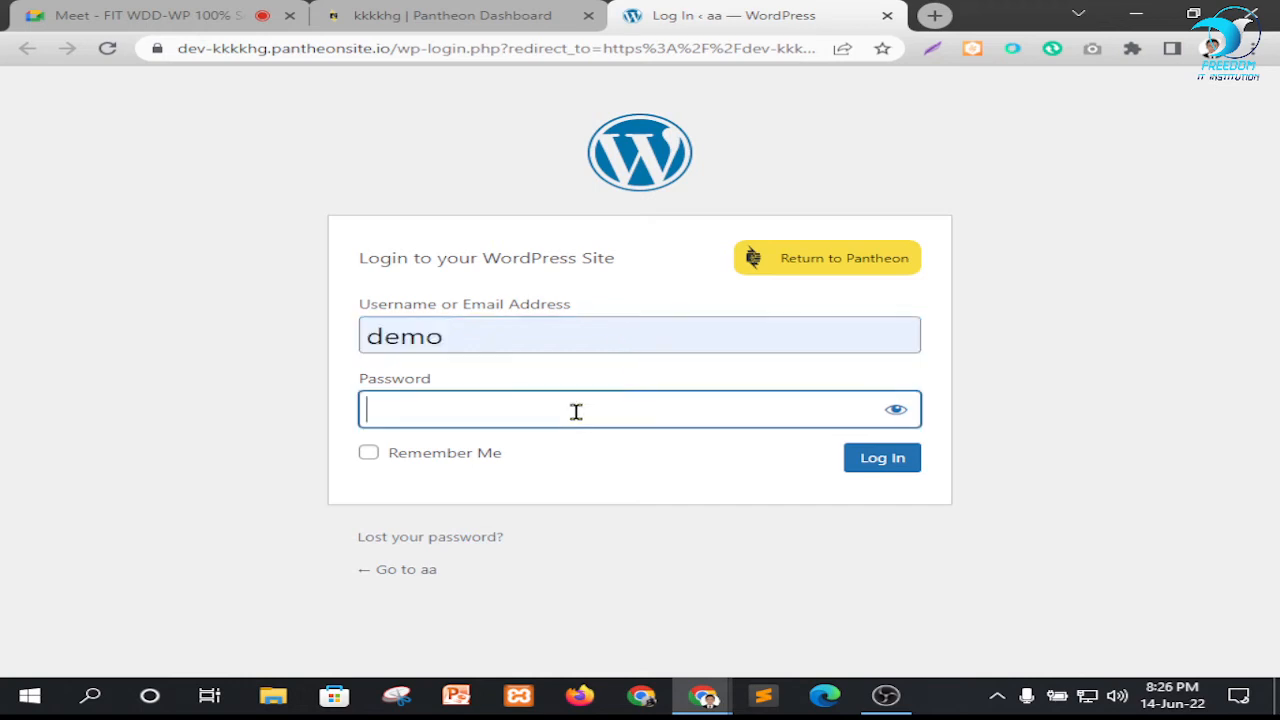
text(demo)
click(884, 459)
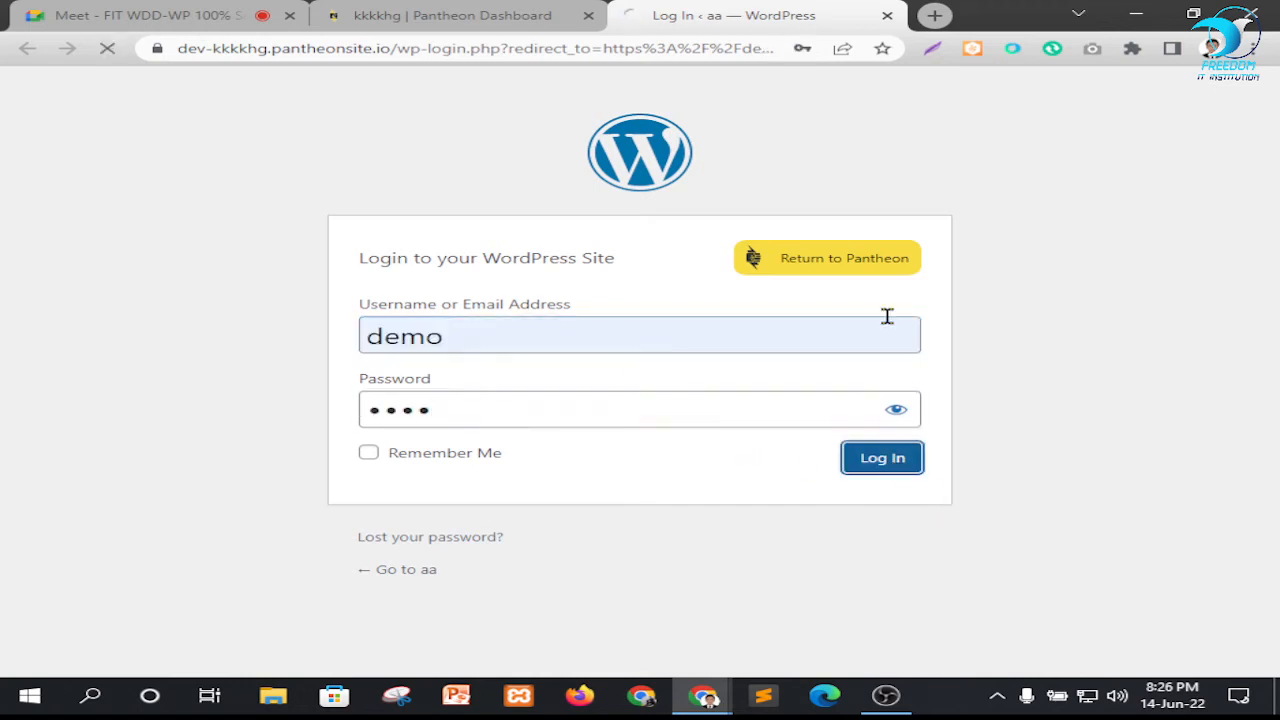
click(230, 11)
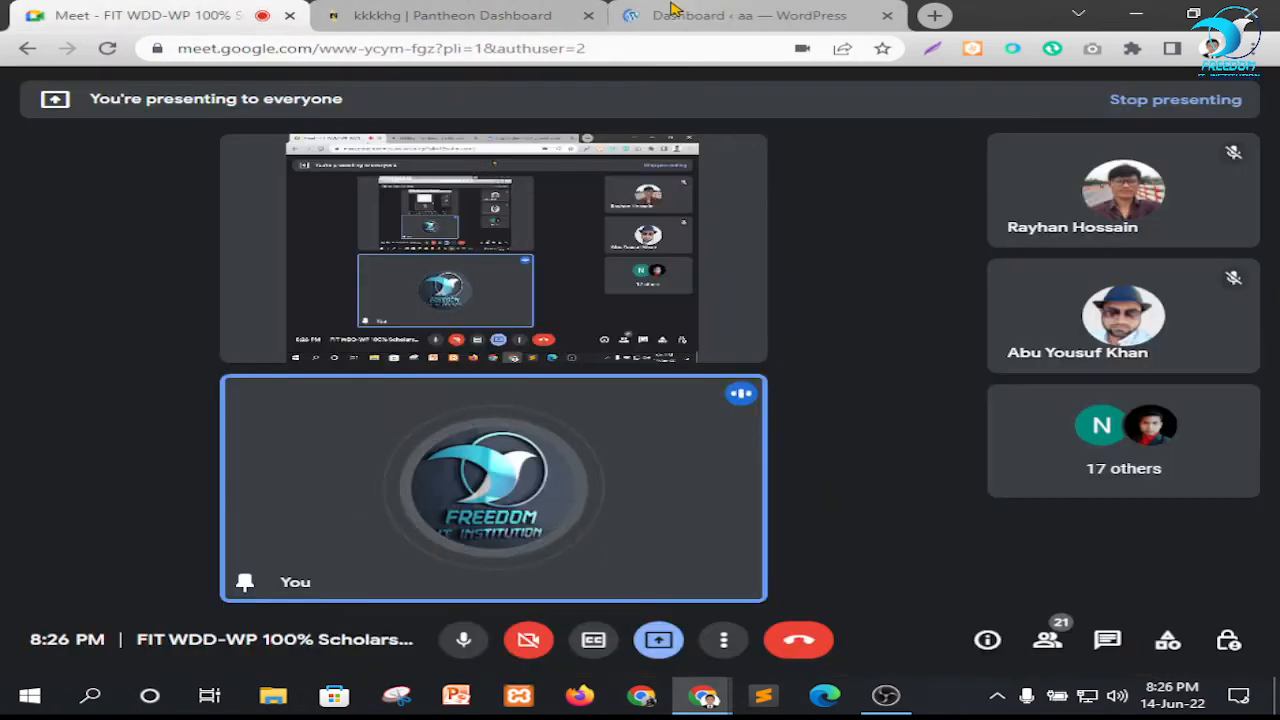
click(672, 12)
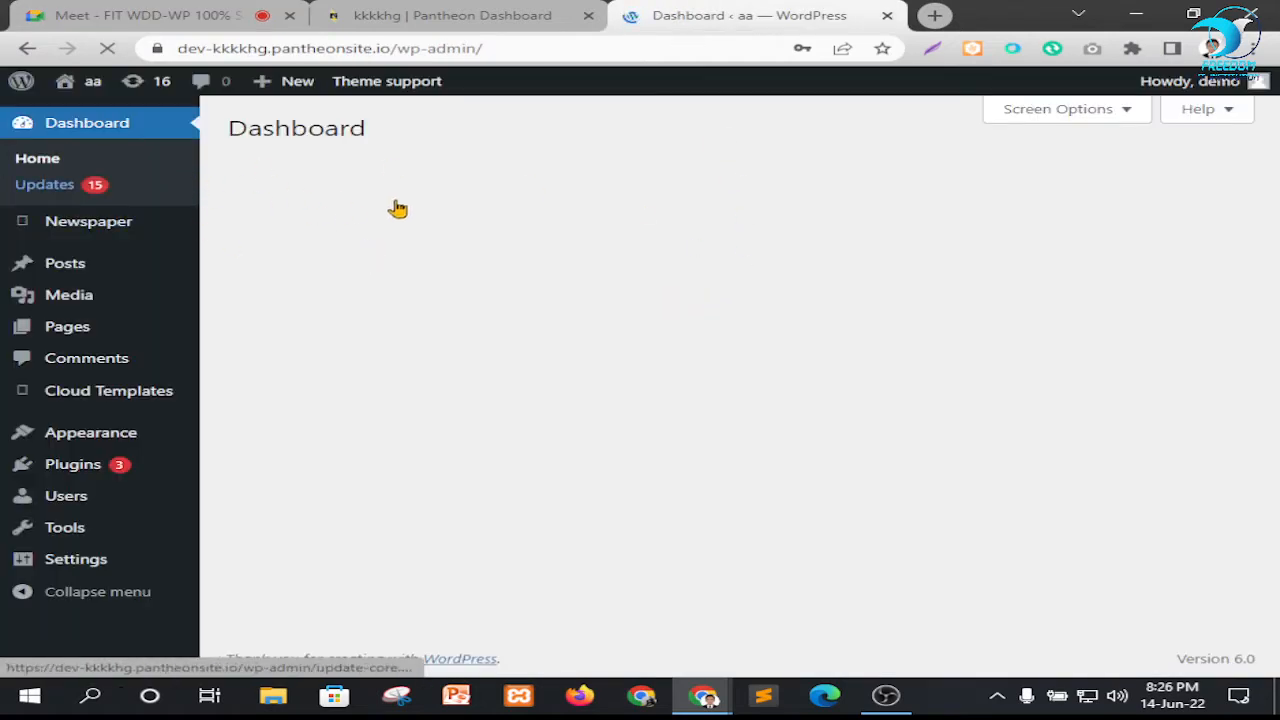
Open the public front page of the WordPress site in a separate browser tab
mouse_move(78, 84)
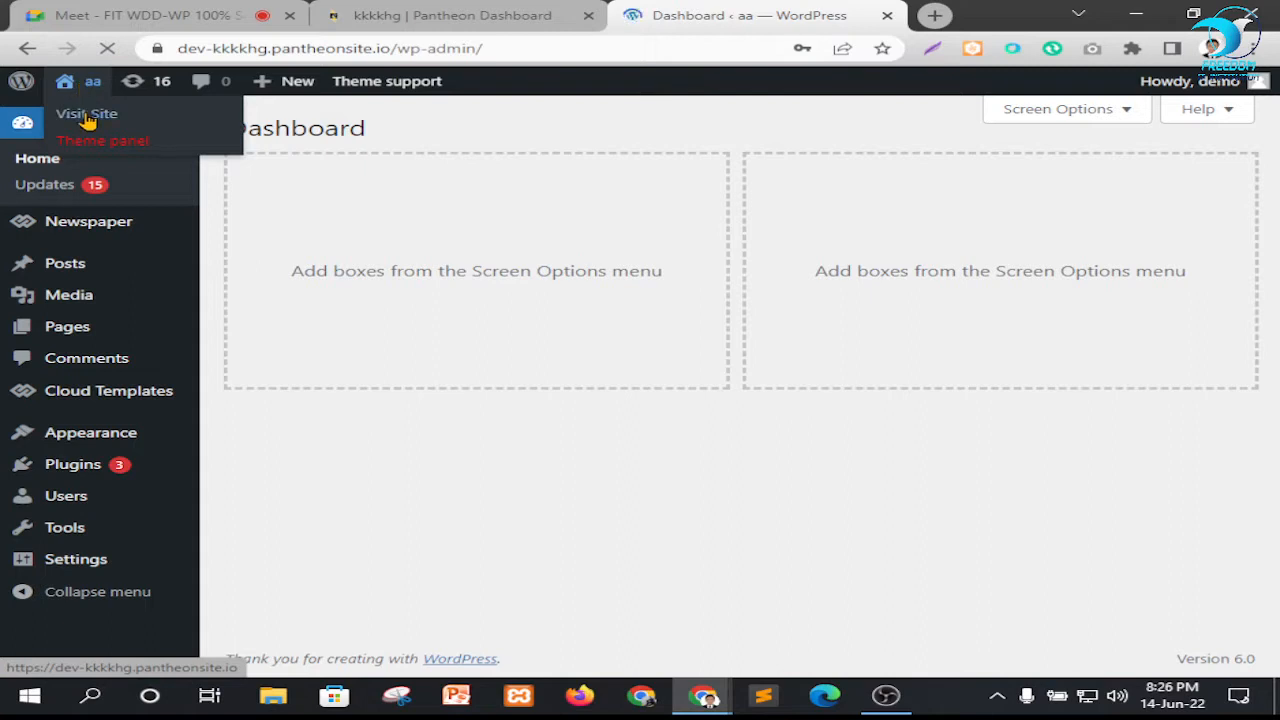
right_click(87, 114)
click(120, 124)
click(864, 12)
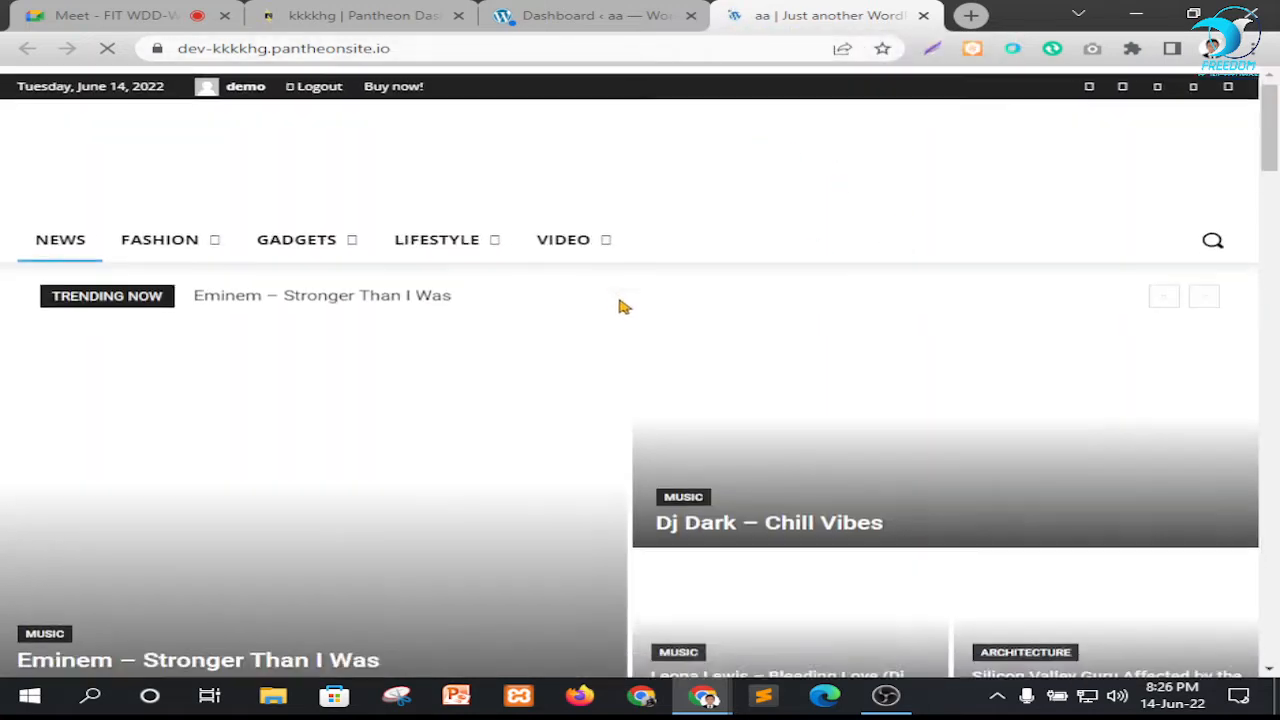
Examine the homepage's header, news sections and sidebar as shown with the Newspaper theme
scroll(620, 306, down, 10)
scroll(604, 342, up, 10)
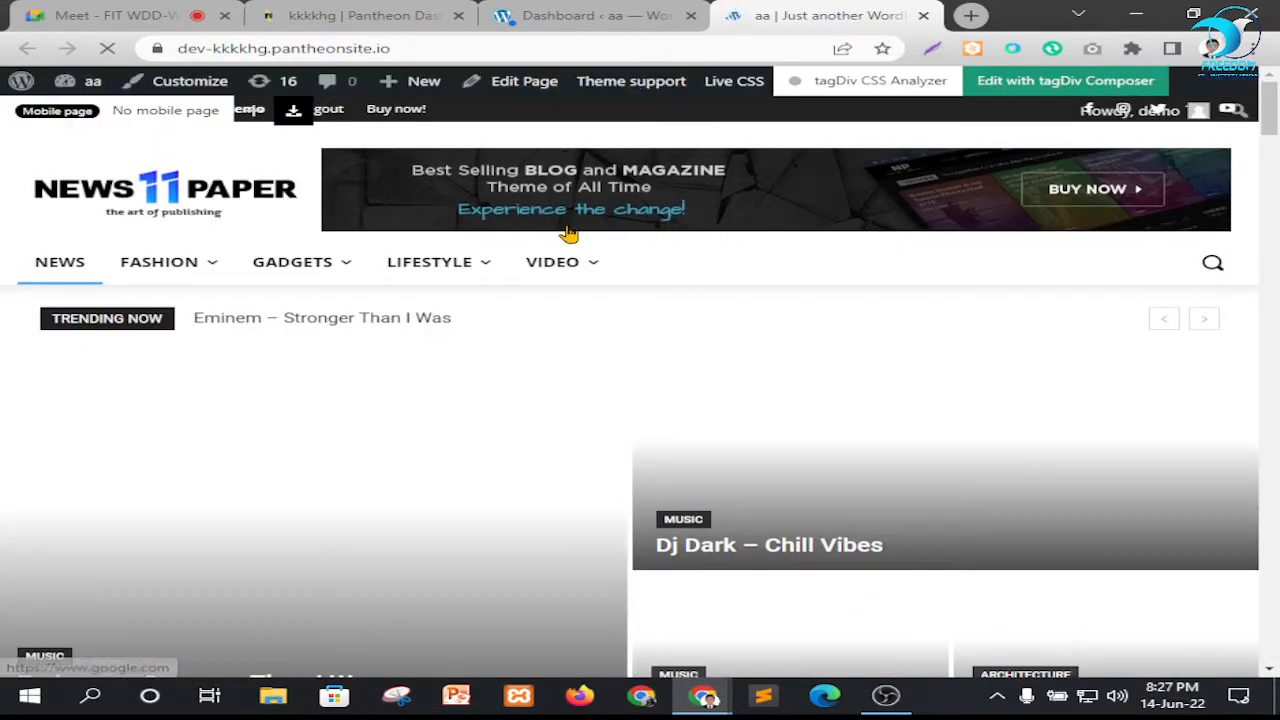
scroll(560, 236, down, 3)
scroll(282, 180, up, 3)
scroll(645, 309, down, 10)
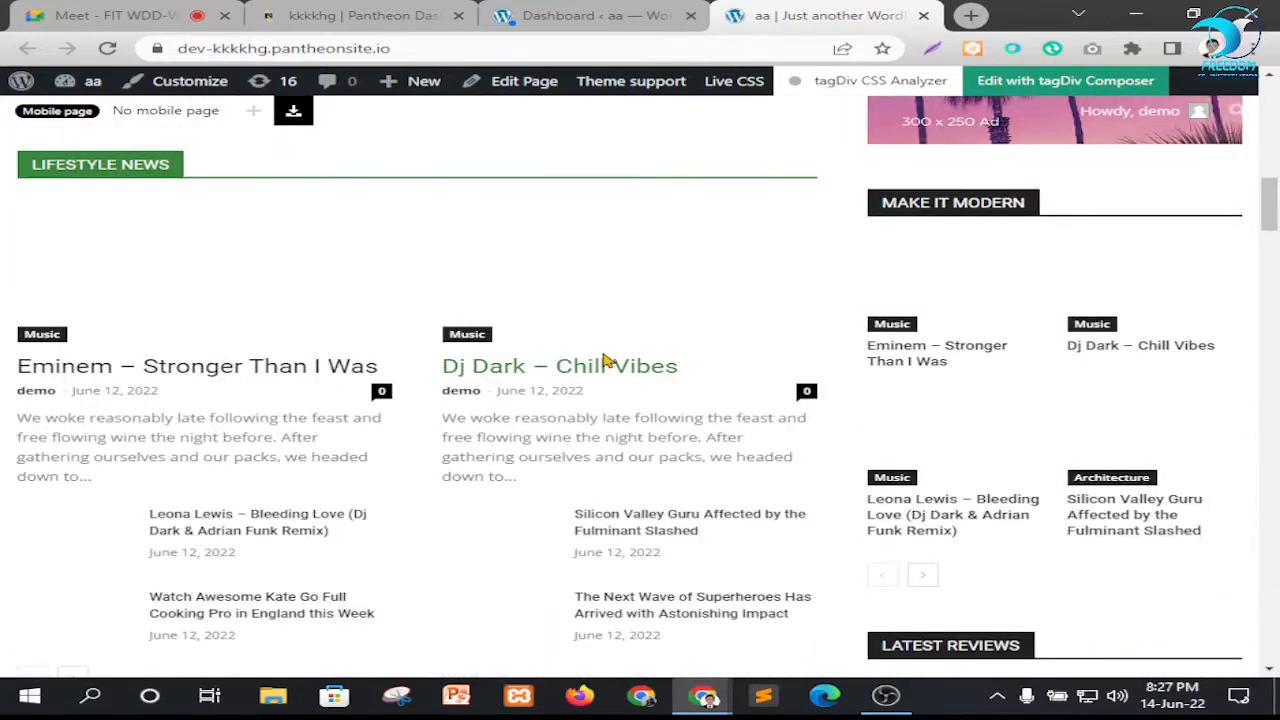
scroll(604, 360, up, 5)
scroll(460, 263, down, 5)
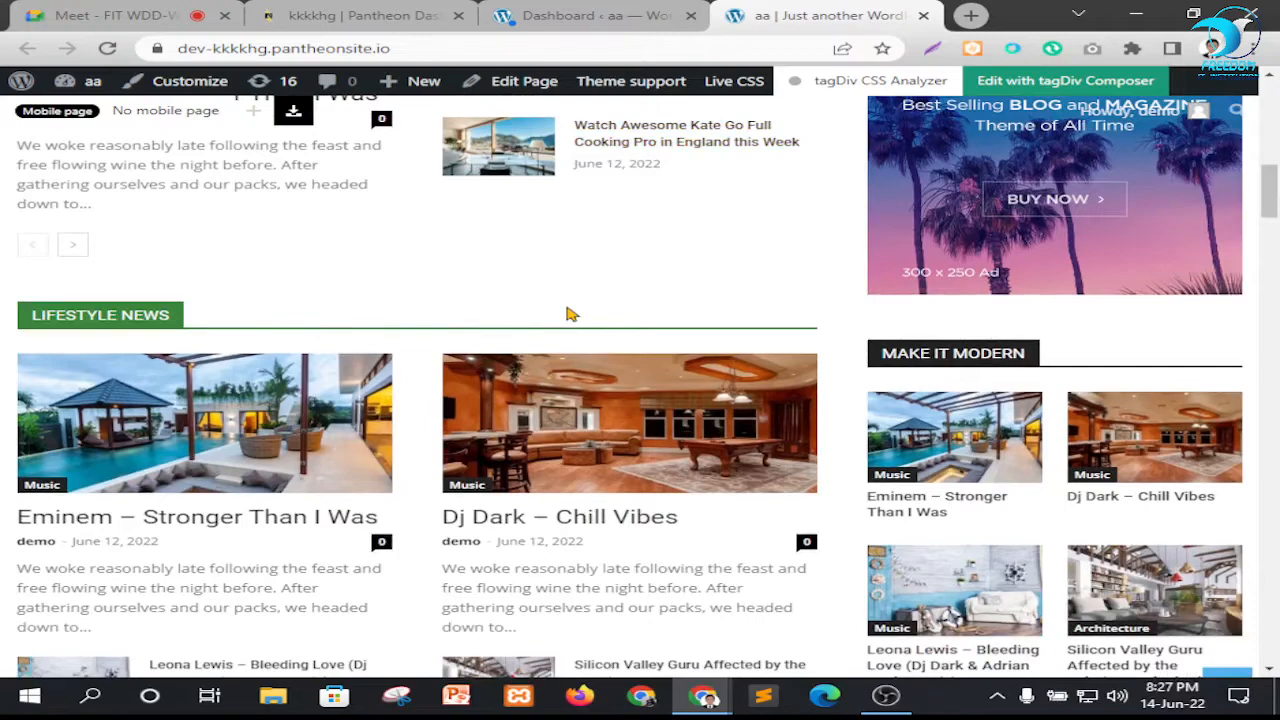
scroll(600, 335, down, 18)
scroll(700, 394, up, 10)
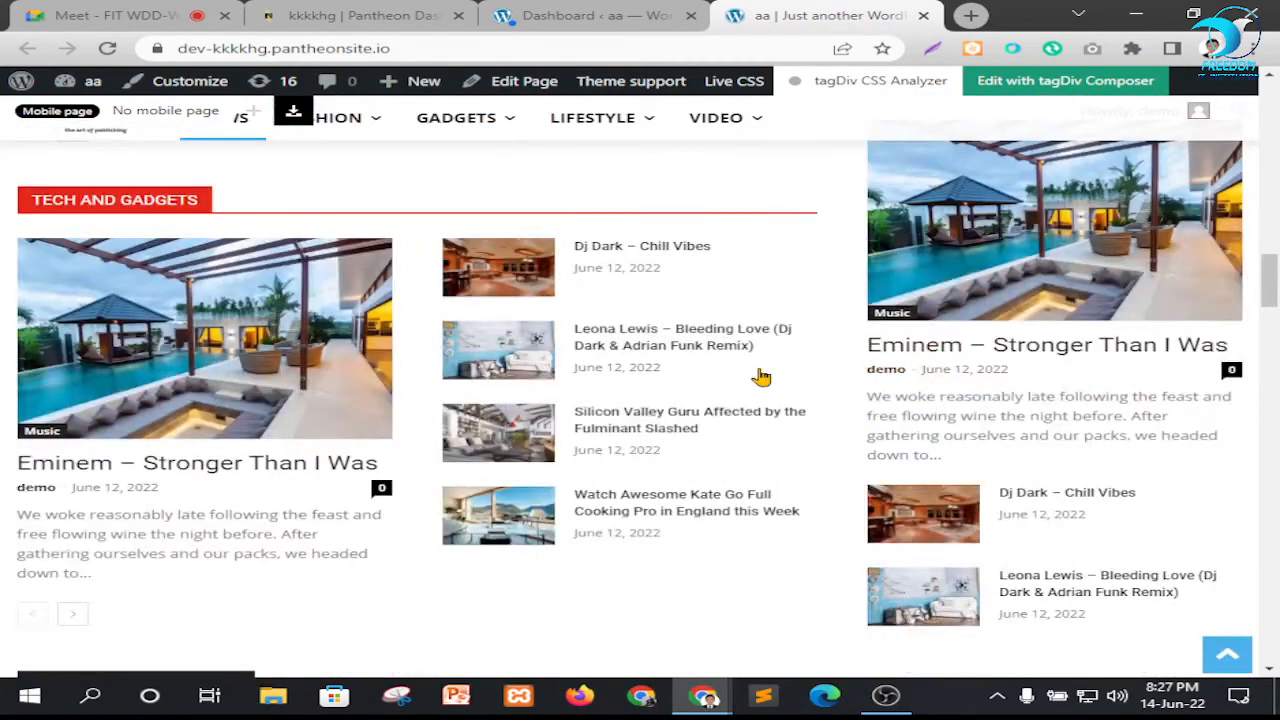
scroll(761, 376, up, 15)
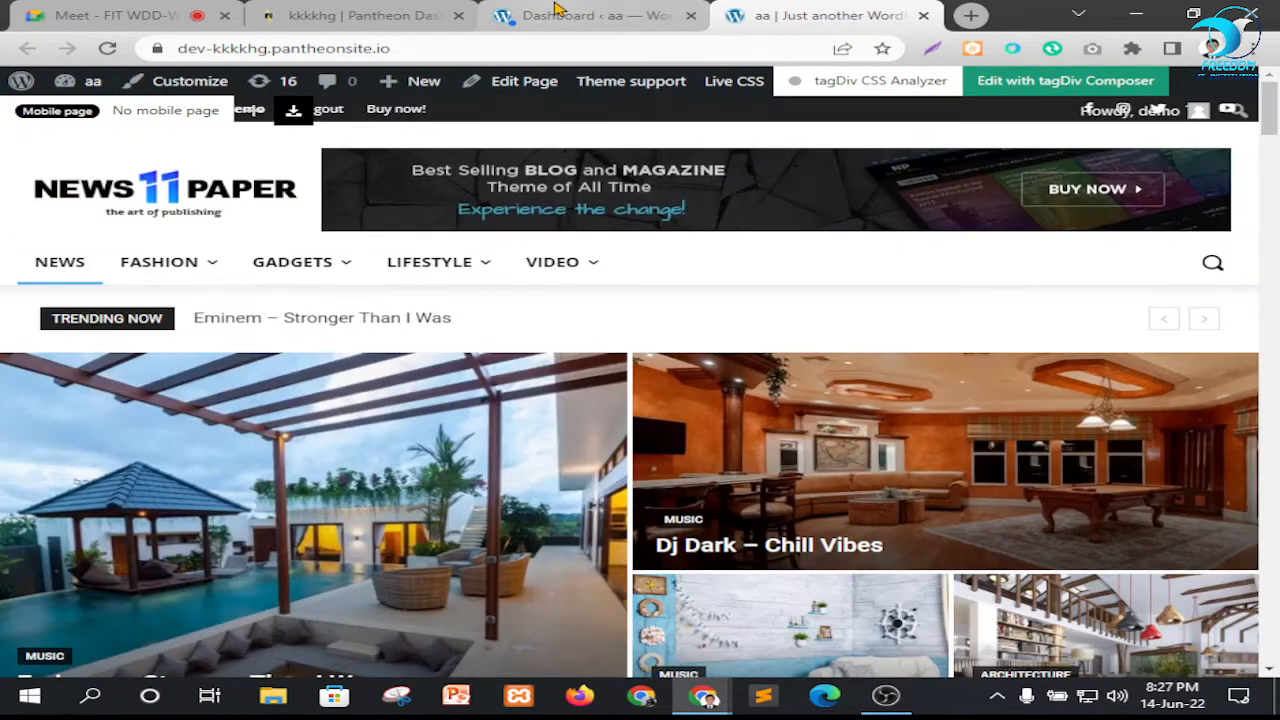
Return to the WordPress dashboard and decline to save the login password in the browser
click(557, 12)
click(855, 328)
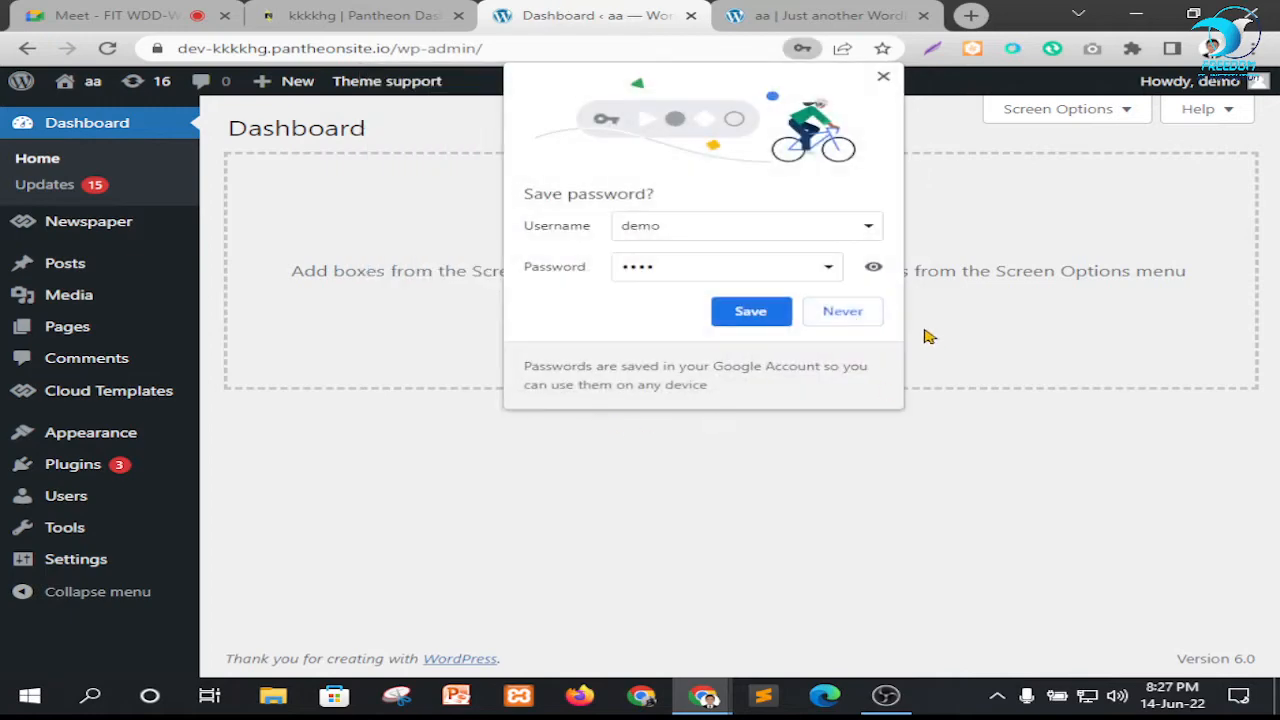
click(846, 318)
Activate the Astra theme from the site's installed themes
mouse_move(83, 432)
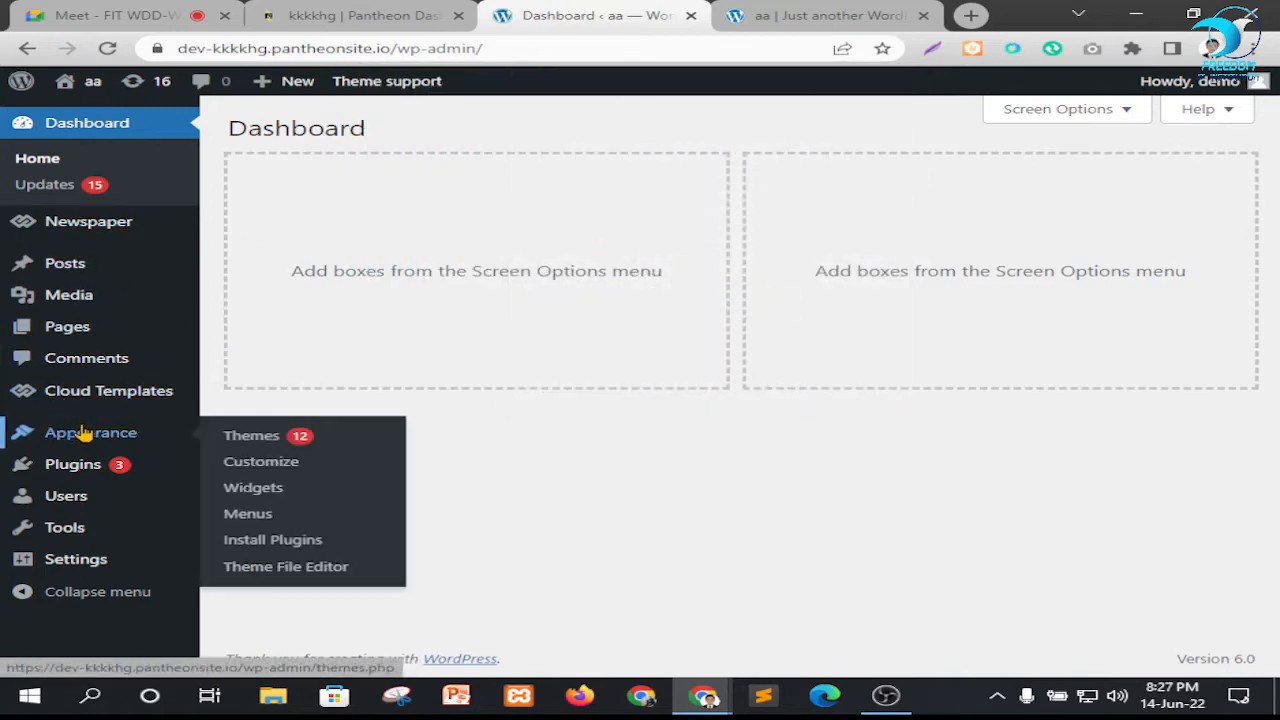
click(254, 436)
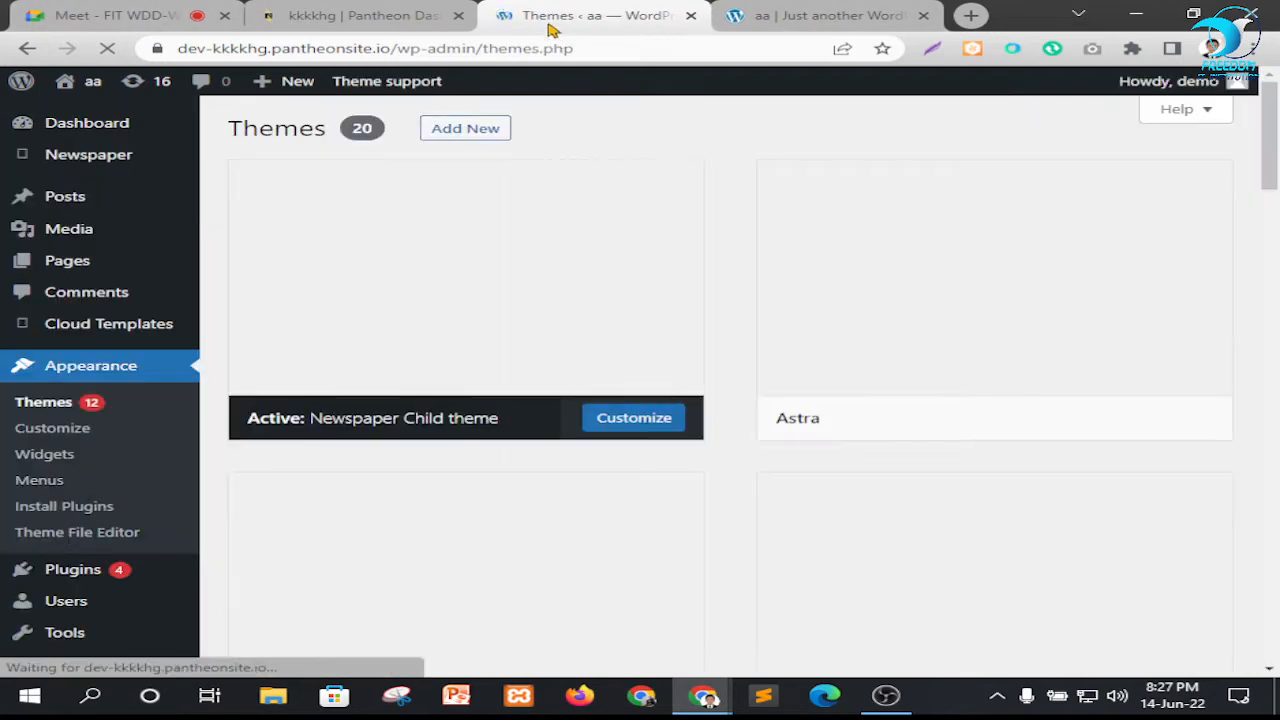
mouse_move(1003, 311)
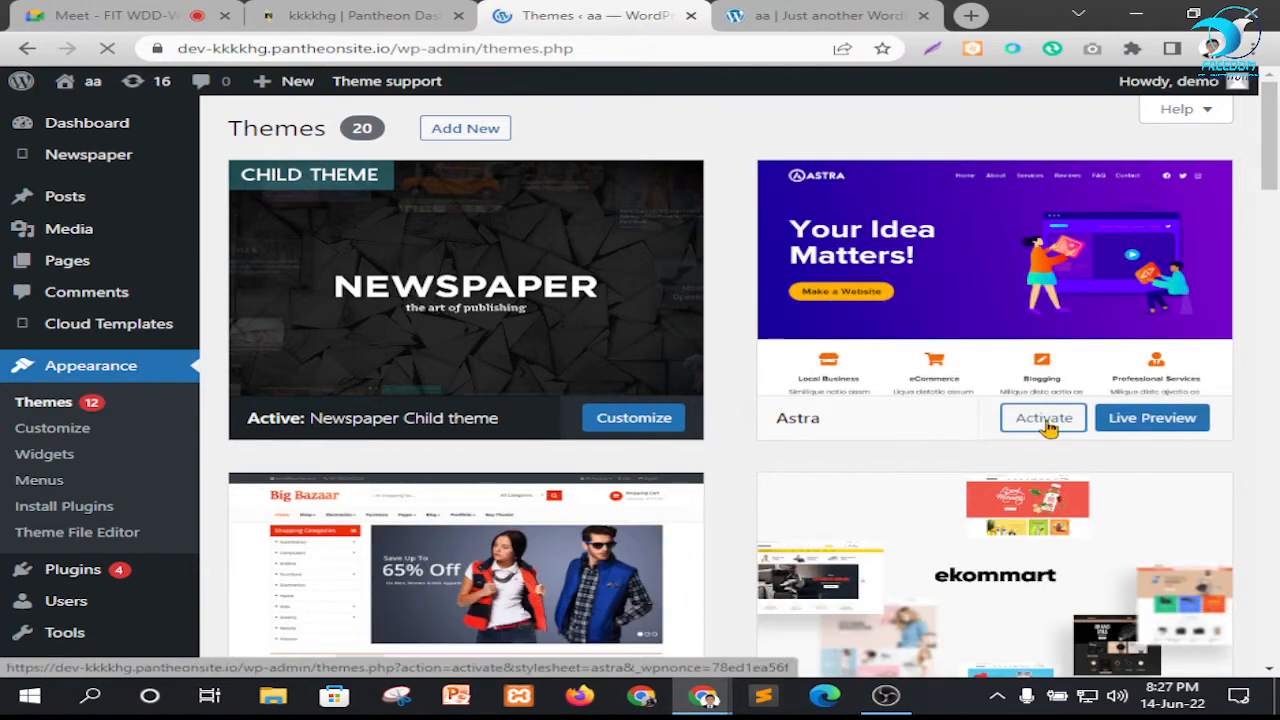
click(1048, 424)
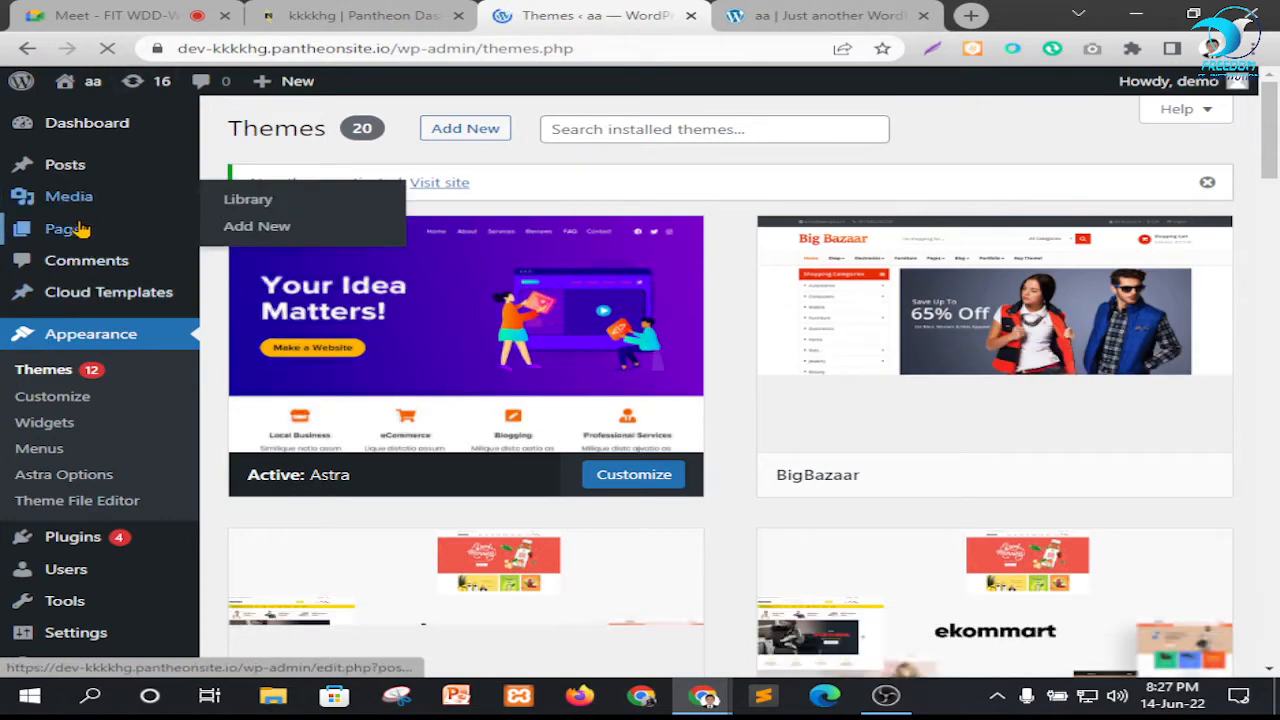
Open the Astra Options page of the newly activated theme
click(63, 477)
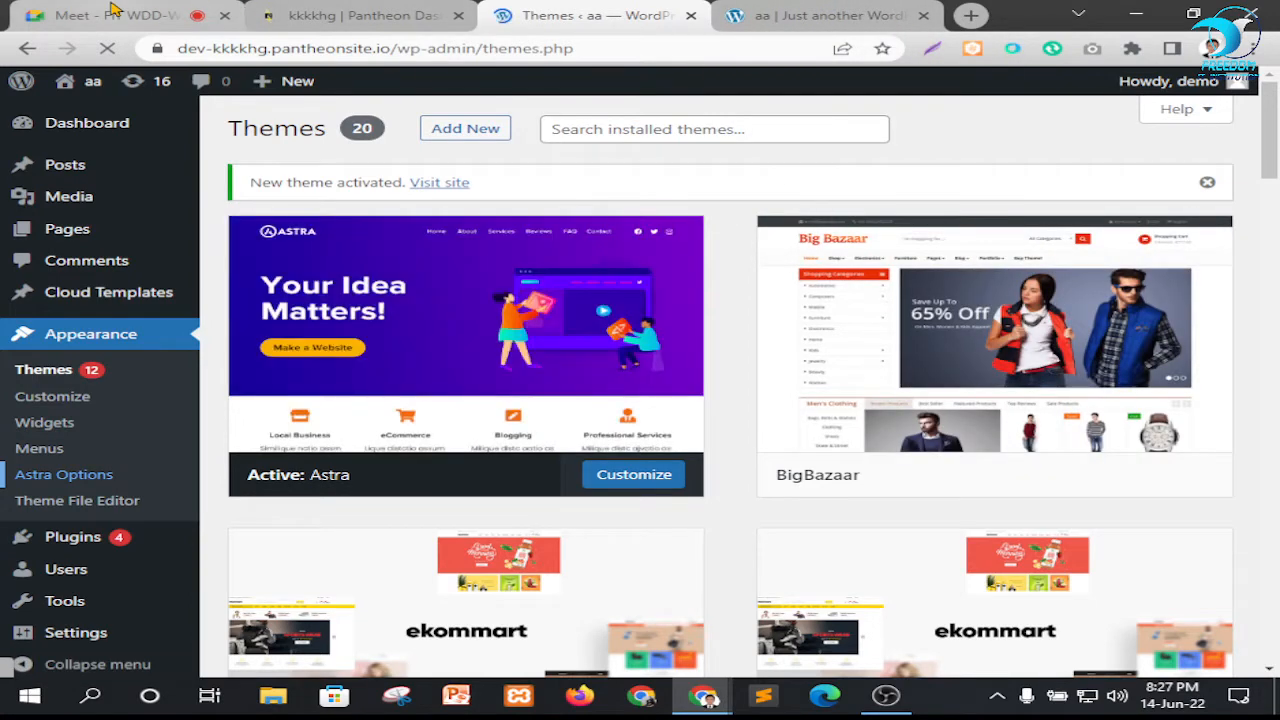
click(115, 10)
click(528, 12)
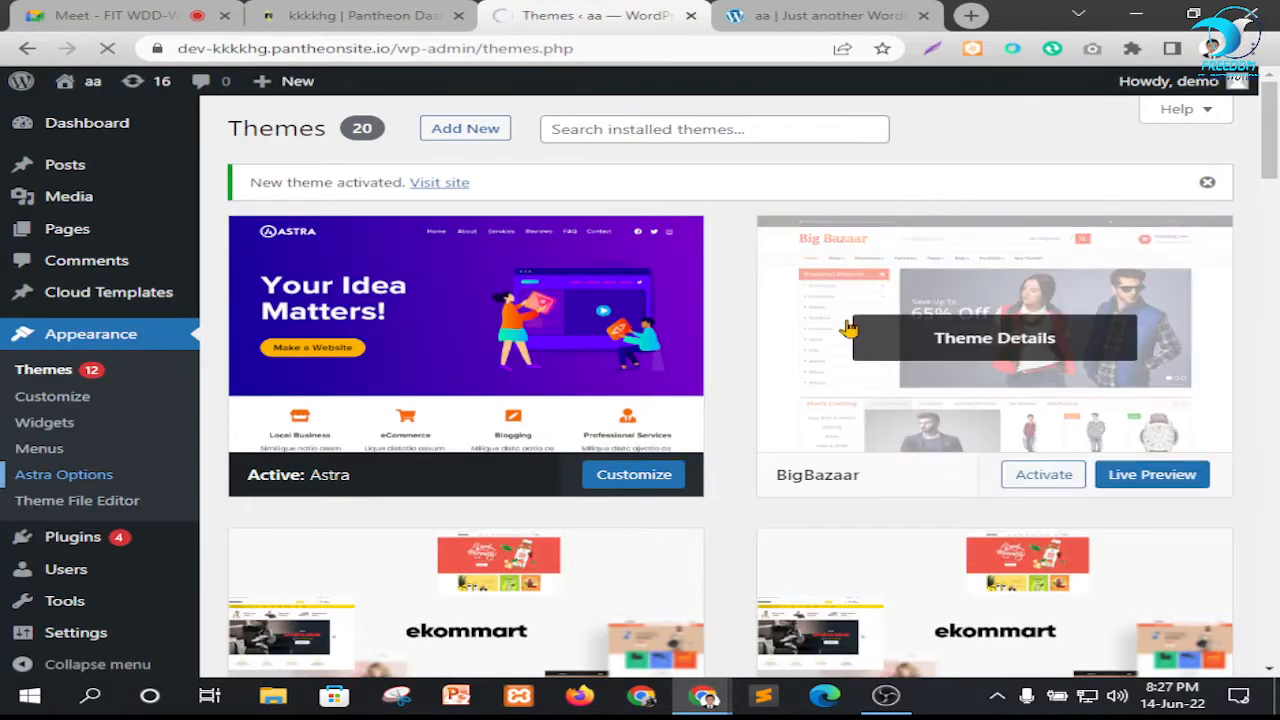
scroll(703, 354, down, 5)
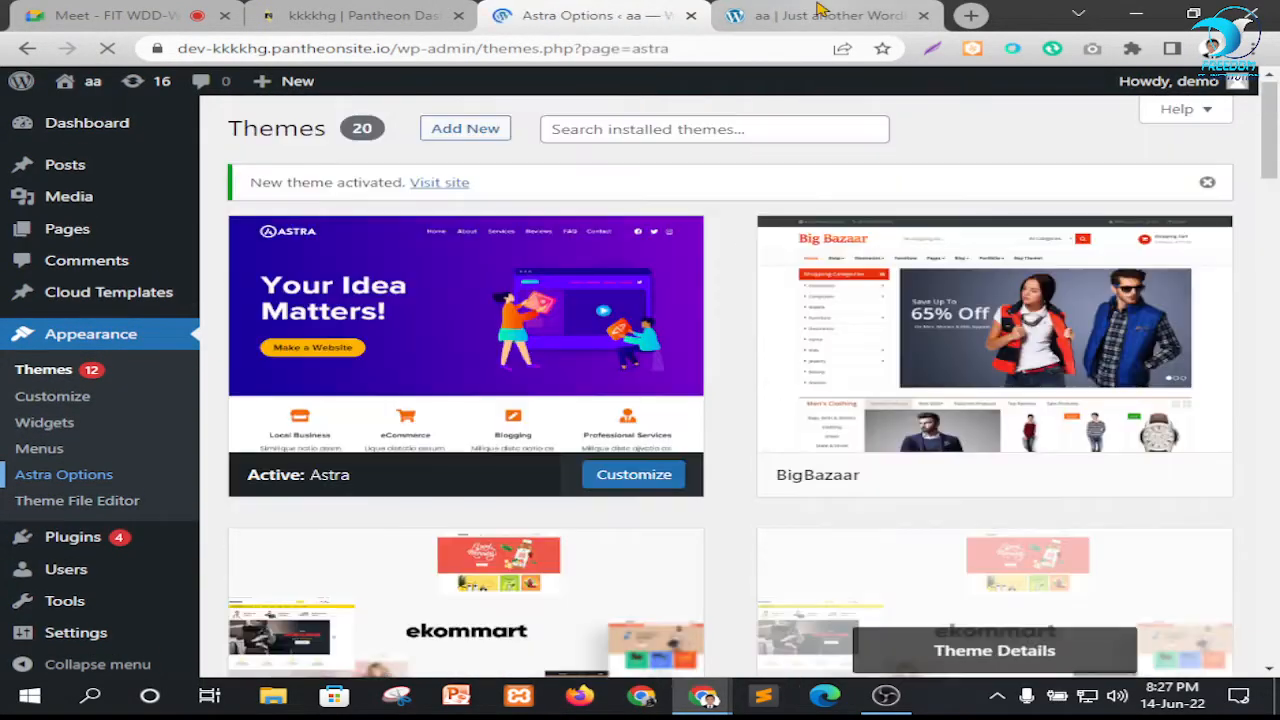
Review the Newspaper homepage's content sections in the site tab that is already open
click(818, 12)
scroll(818, 298, down, 10)
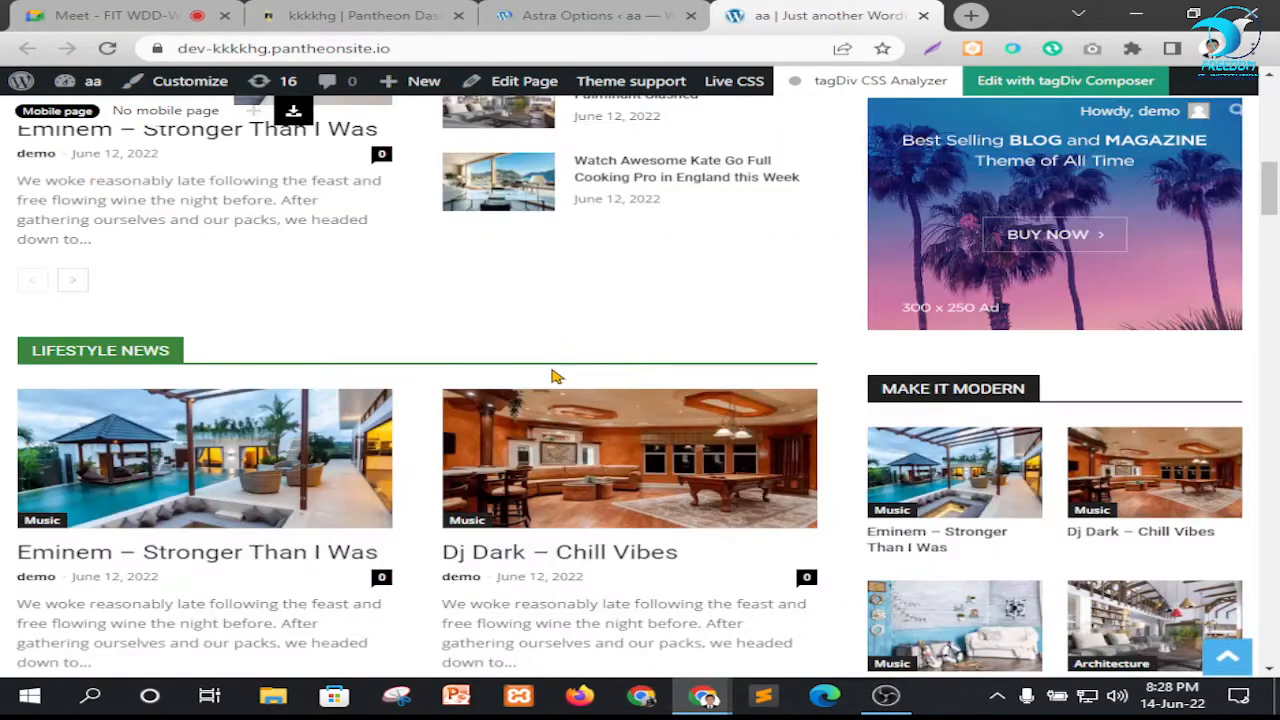
scroll(386, 365, down, 4)
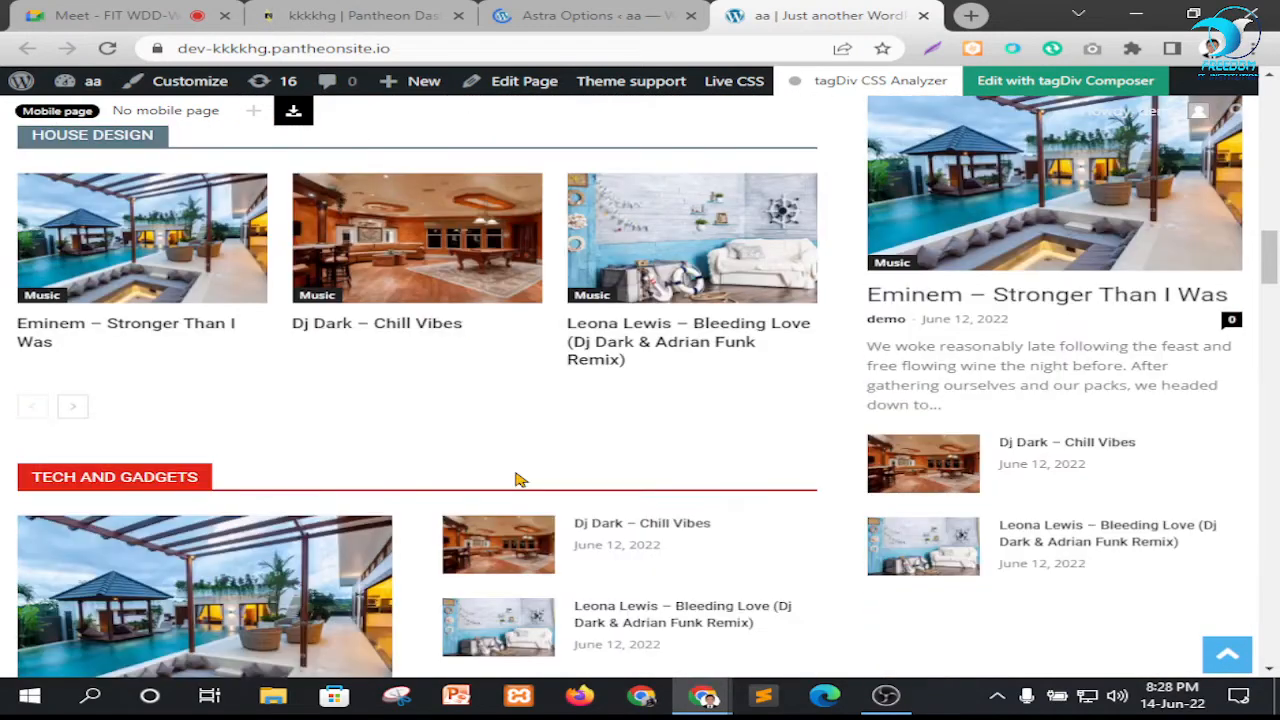
scroll(517, 479, down, 2)
scroll(503, 297, up, 2)
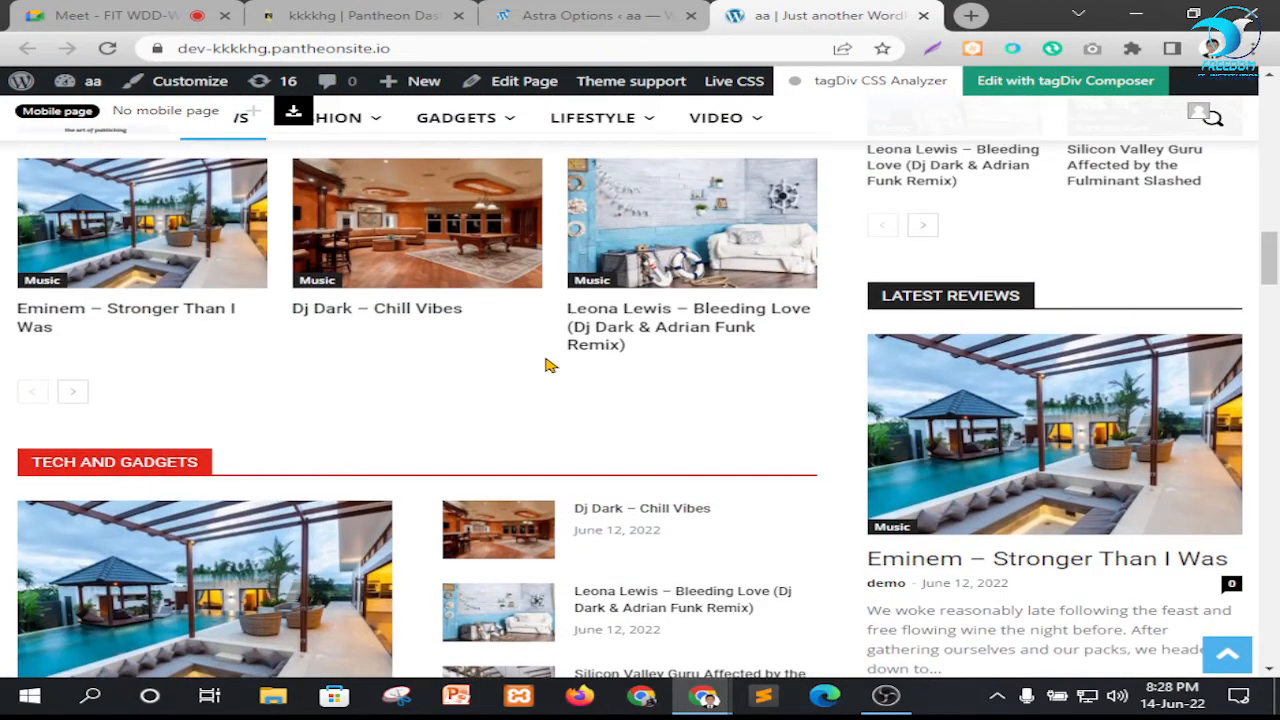
scroll(546, 365, up, 5)
Activate the importer plugin for Astra's Starter Templates from the Astra Options page
click(535, 15)
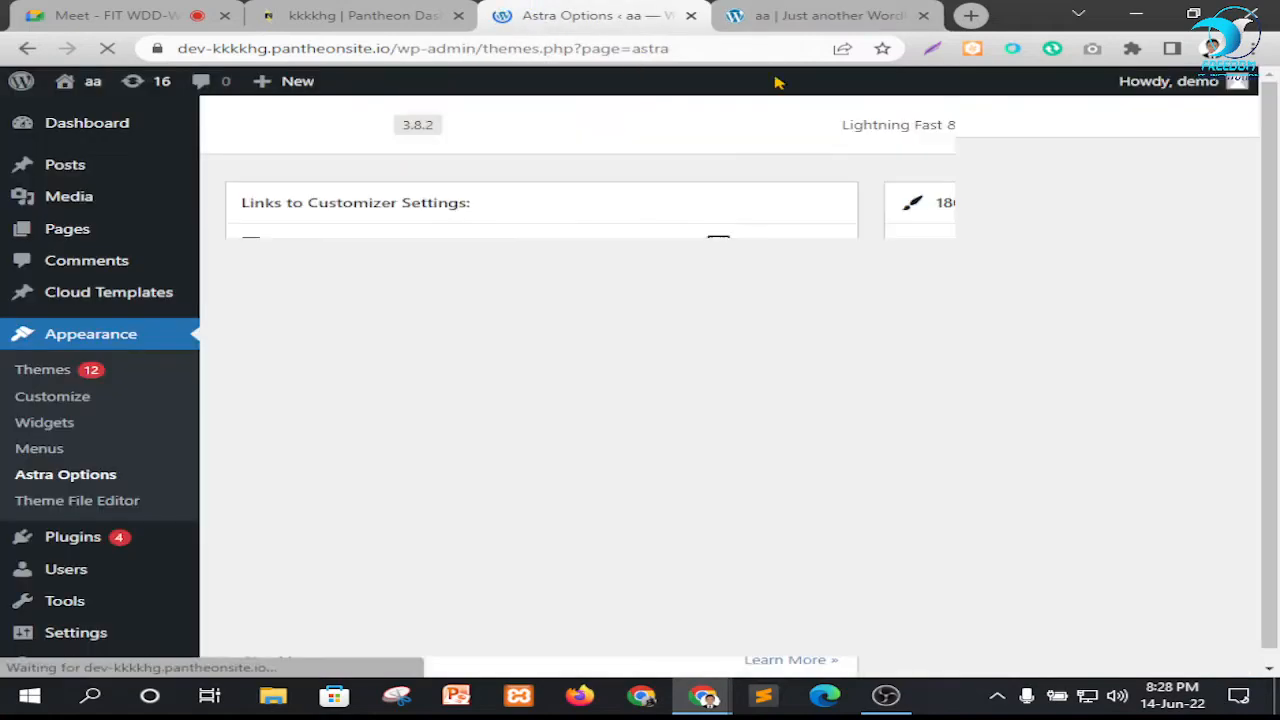
scroll(957, 380, down, 3)
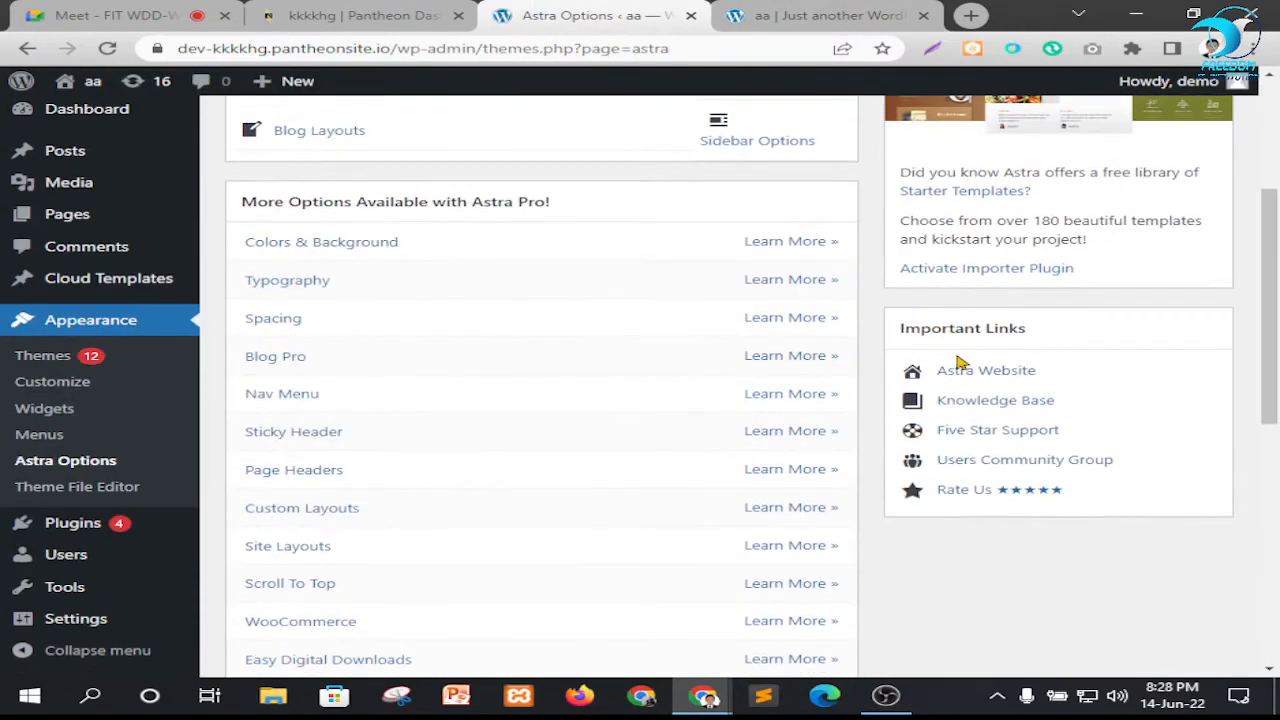
click(975, 270)
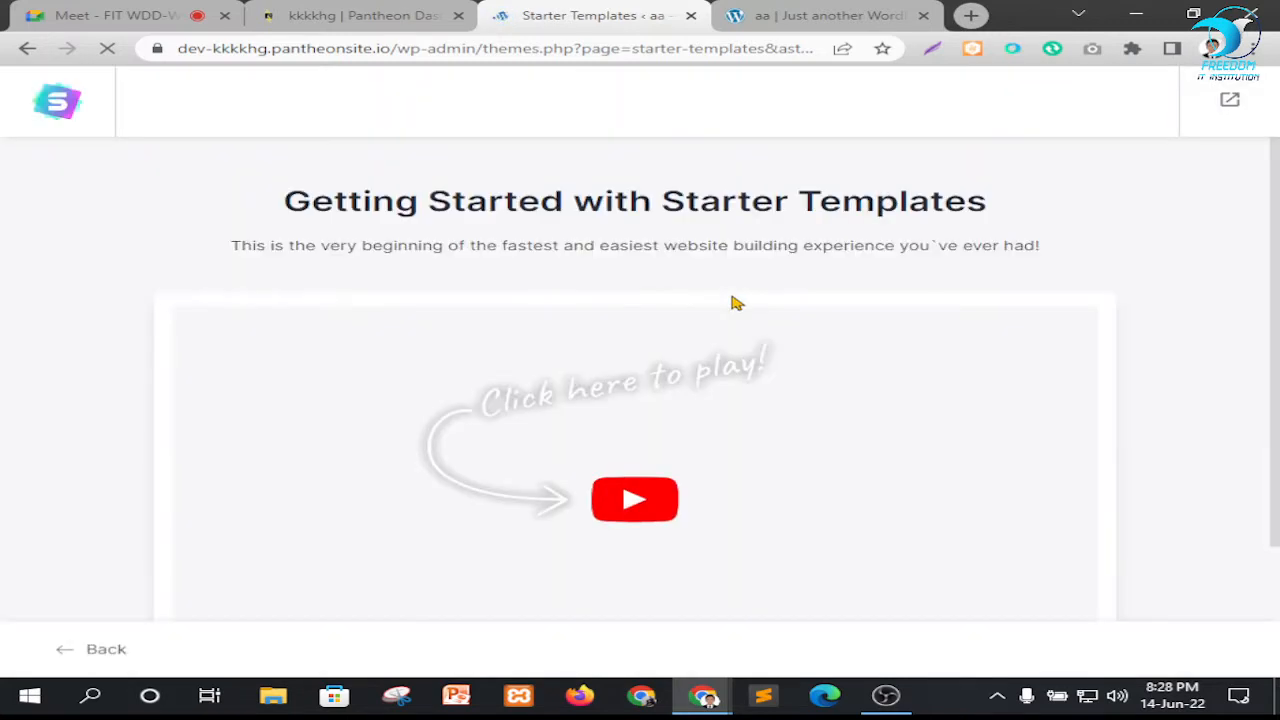
Start building the website with Starter Templates and choose Elementor as the page builder
scroll(757, 388, down, 1)
scroll(757, 388, down, 1)
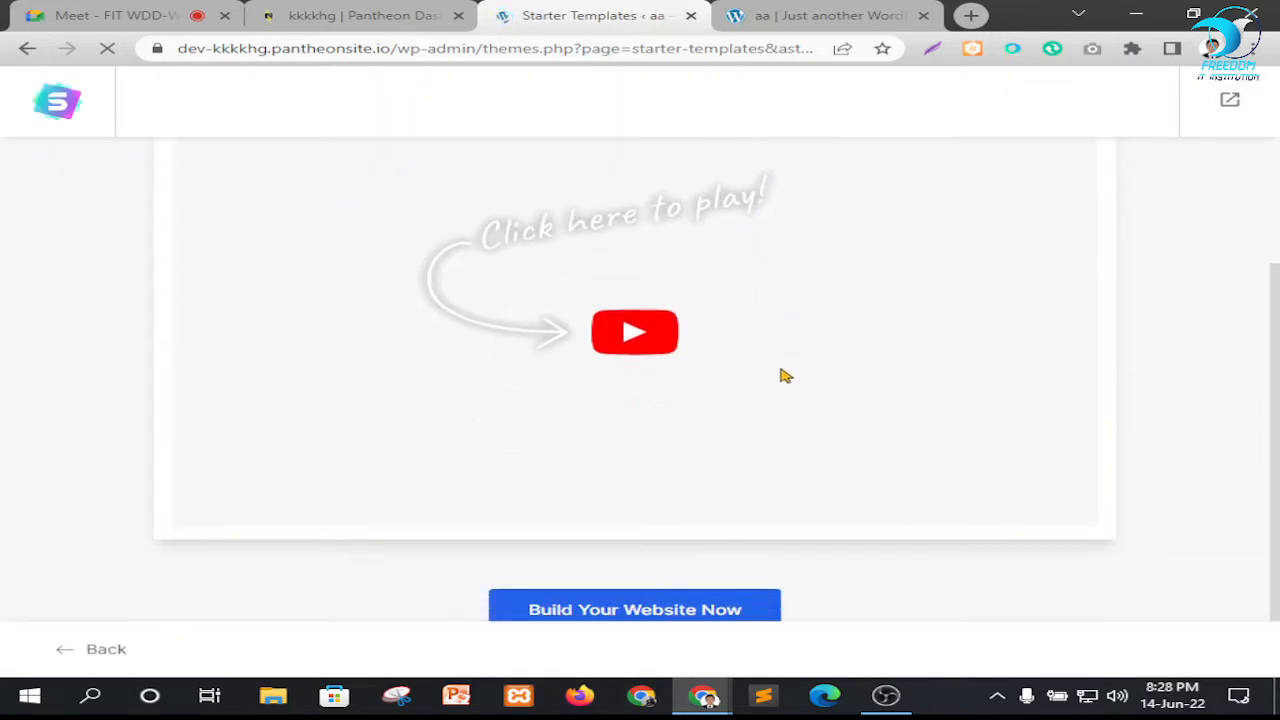
click(631, 606)
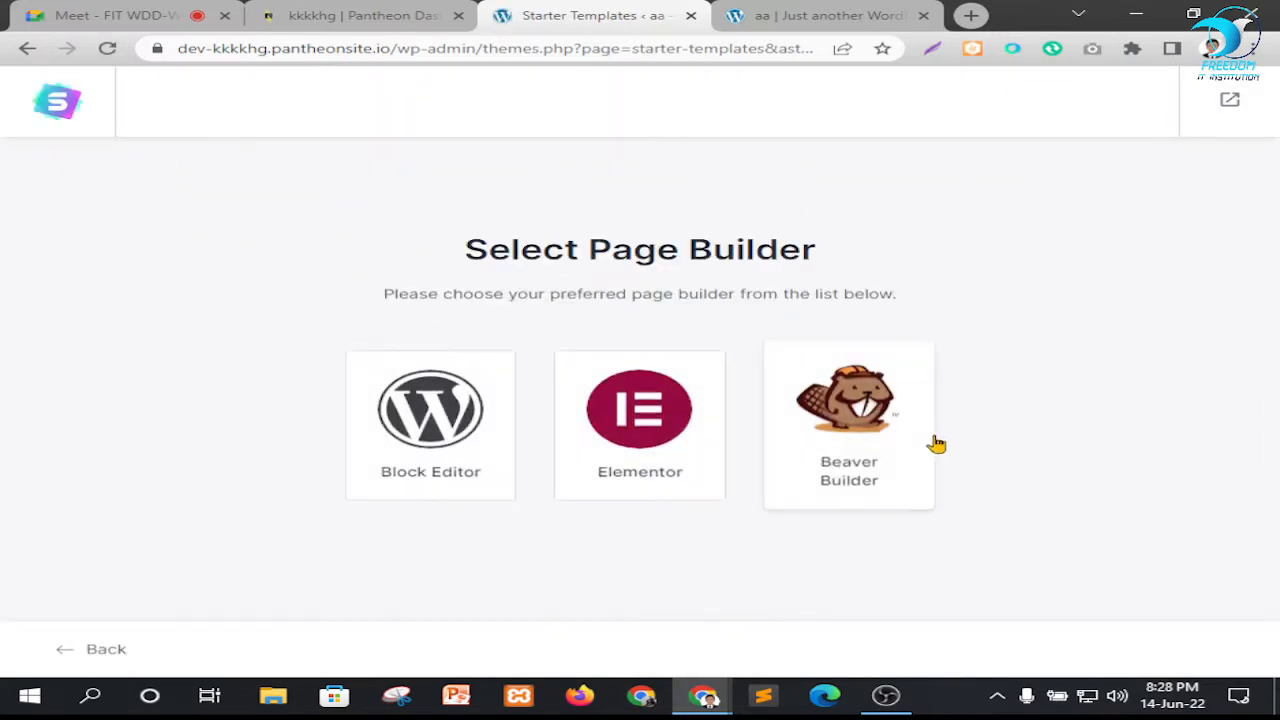
click(645, 418)
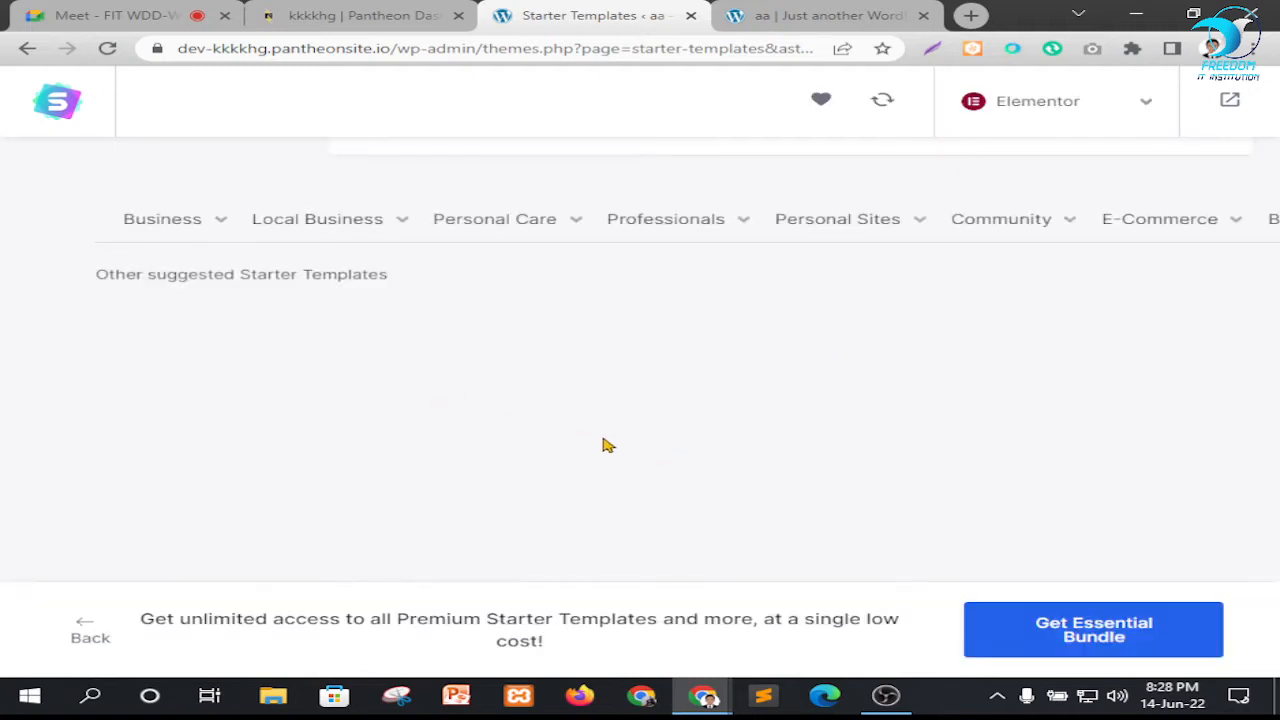
Check the suggested Starter Templates area and reload the page to load the template gallery
scroll(786, 480, down, 2)
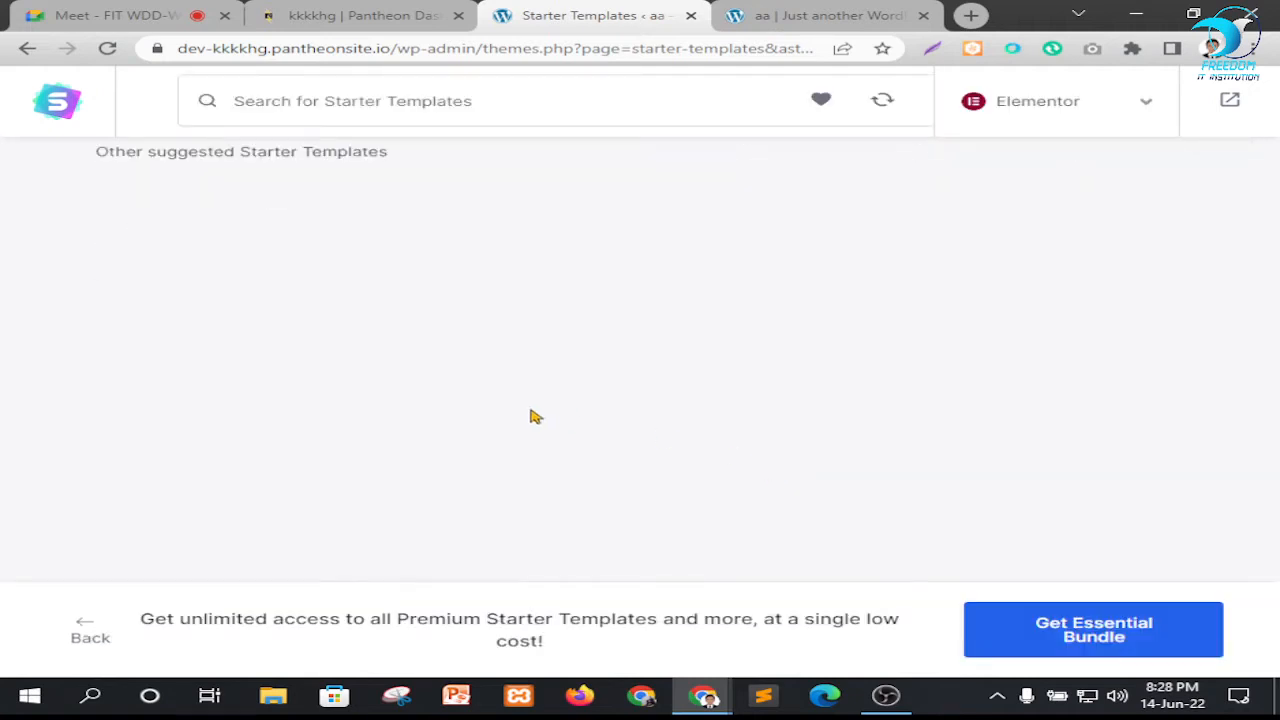
scroll(531, 417, up, 3)
scroll(62, 373, down, 3)
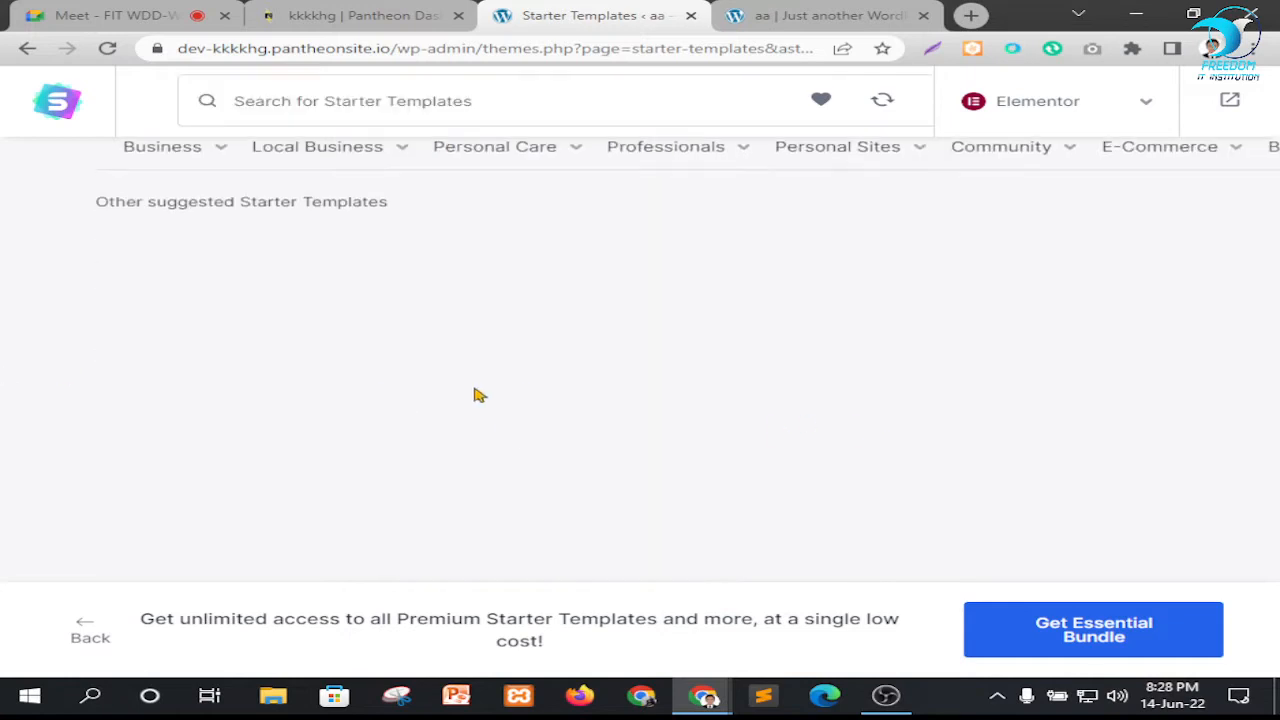
click(108, 48)
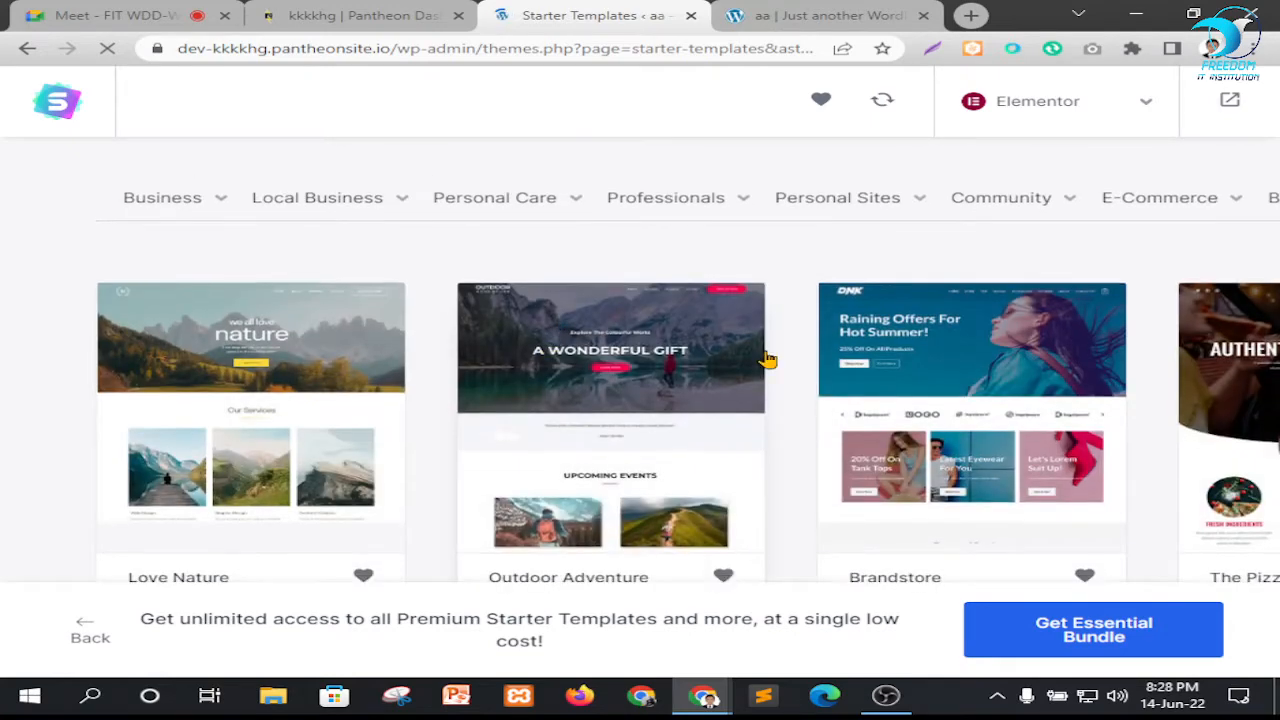
Browse the Elementor template gallery and select the Love Nature template
scroll(740, 360, down, 3)
scroll(742, 358, down, 3)
scroll(543, 400, up, 4)
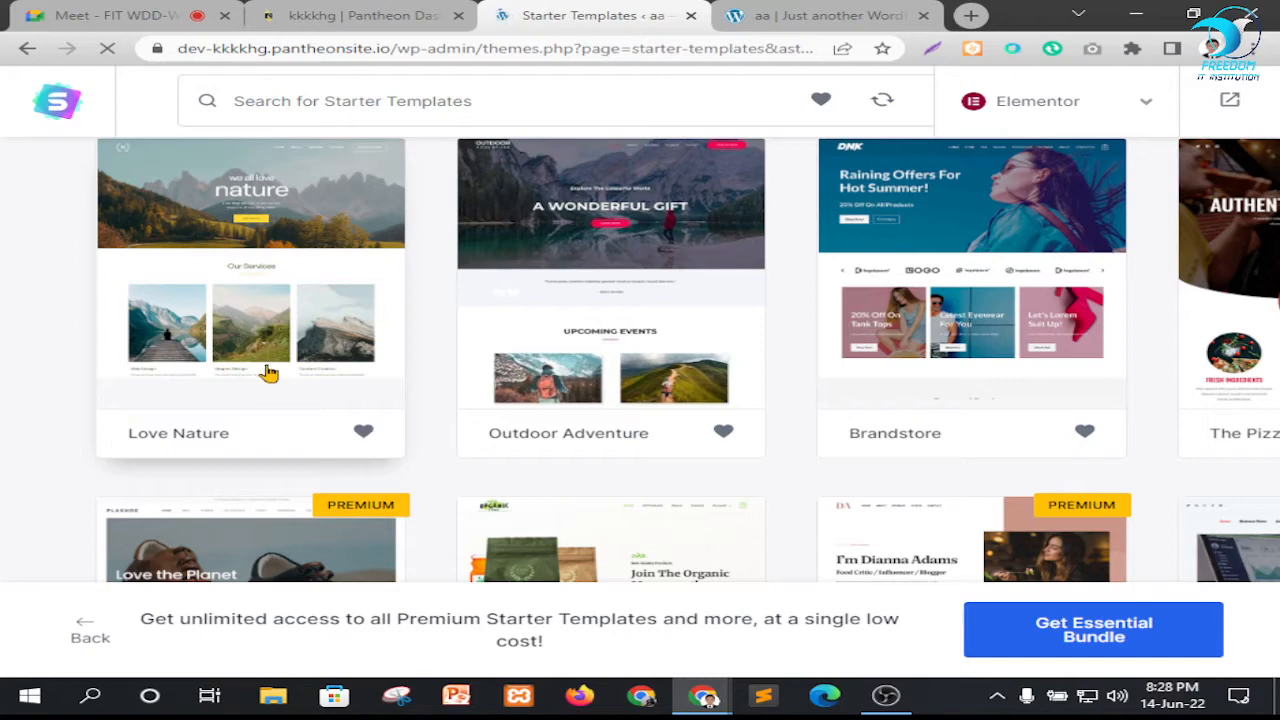
click(269, 373)
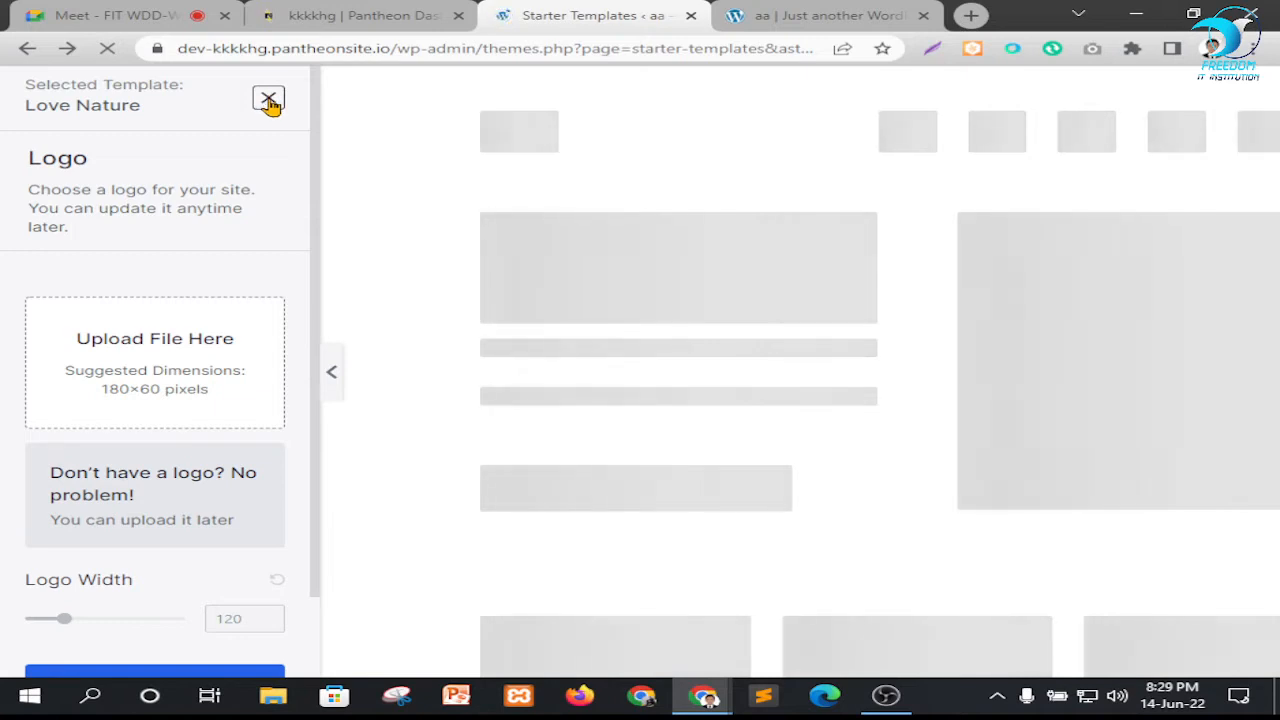
Skip the logo upload for Love Nature and continue with the default colors and the DM Sans / DM Sans fonts
scroll(597, 291, down, 3)
scroll(100, 371, down, 2)
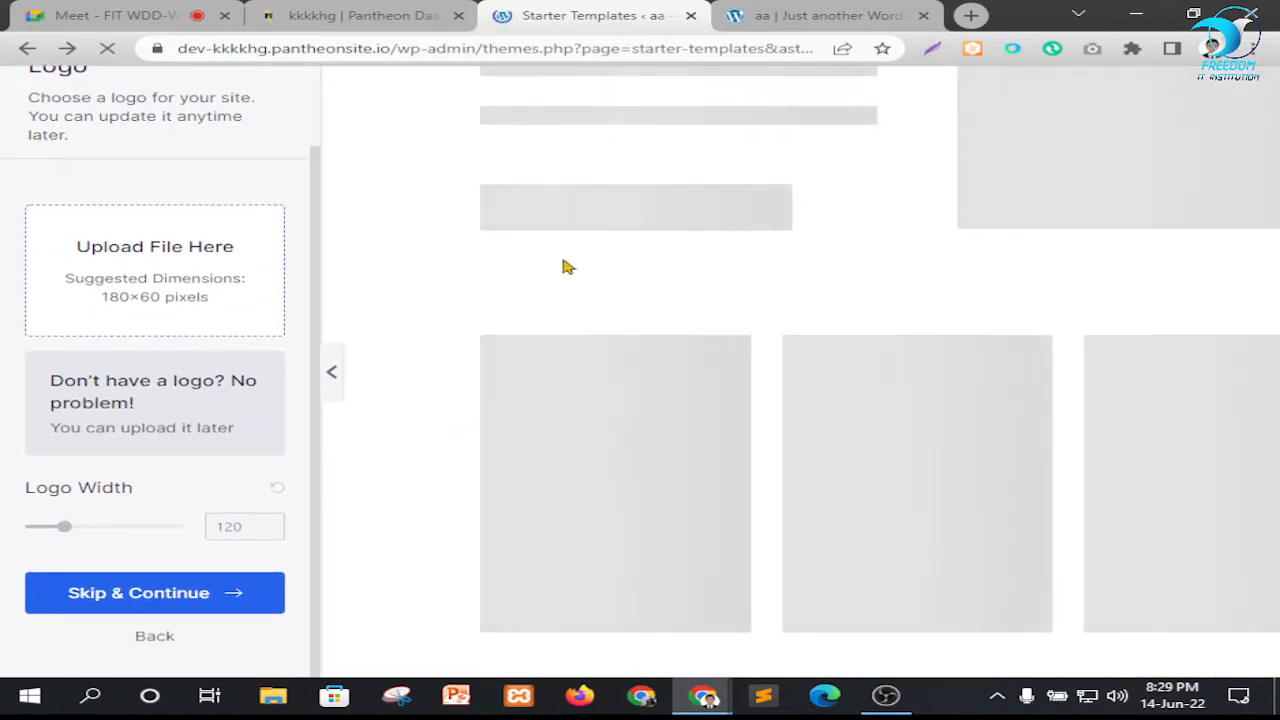
click(228, 594)
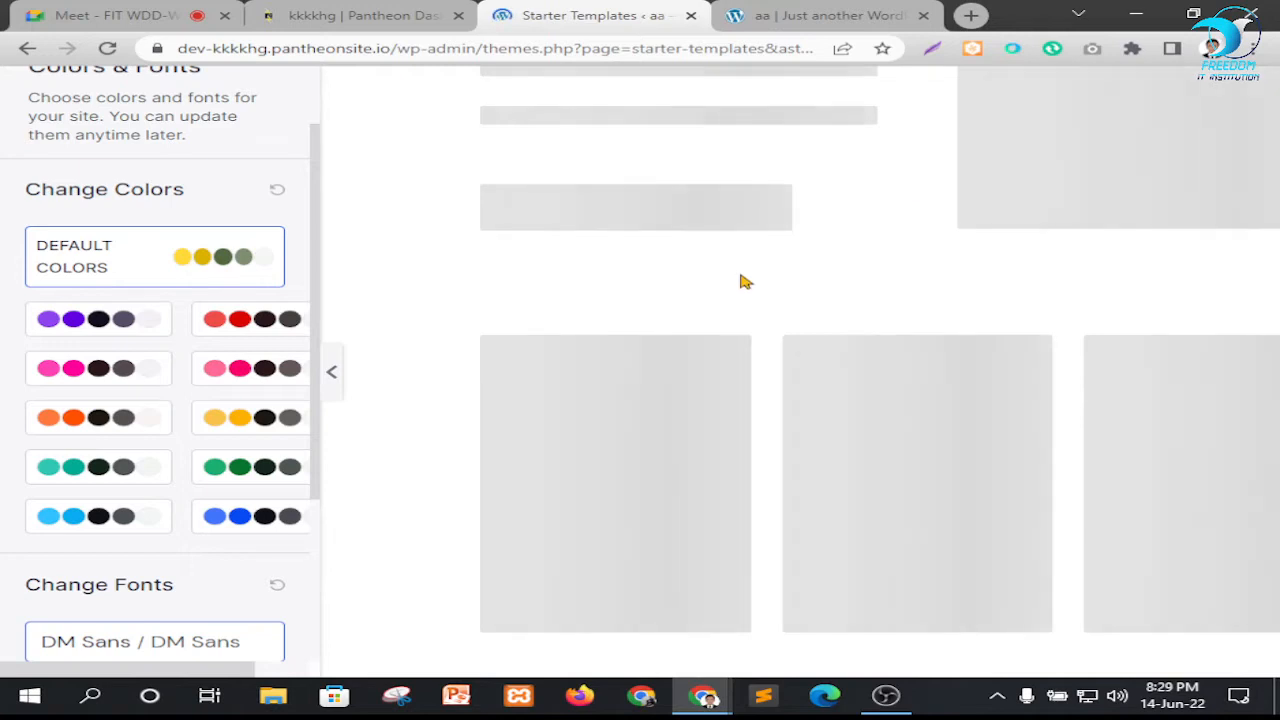
scroll(100, 491, down, 3)
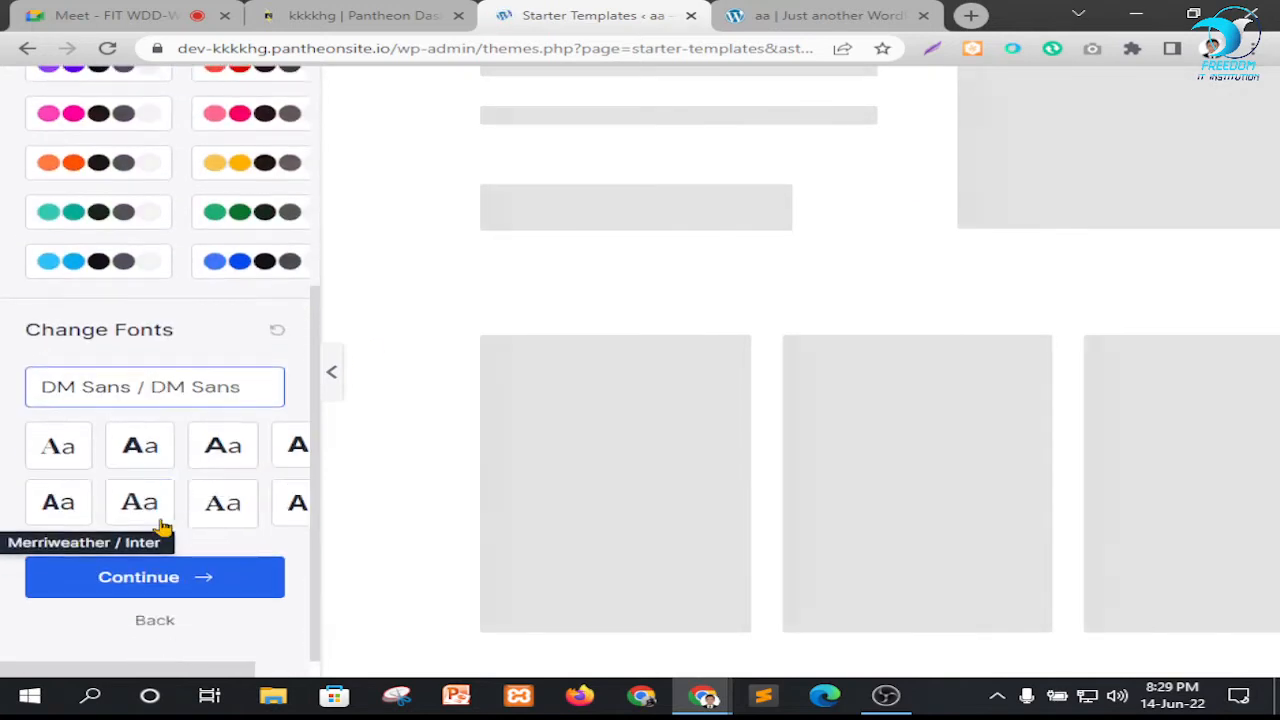
click(205, 585)
Fill in the first name and work email in the final details form using the saved suggestions
scroll(571, 380, down, 1)
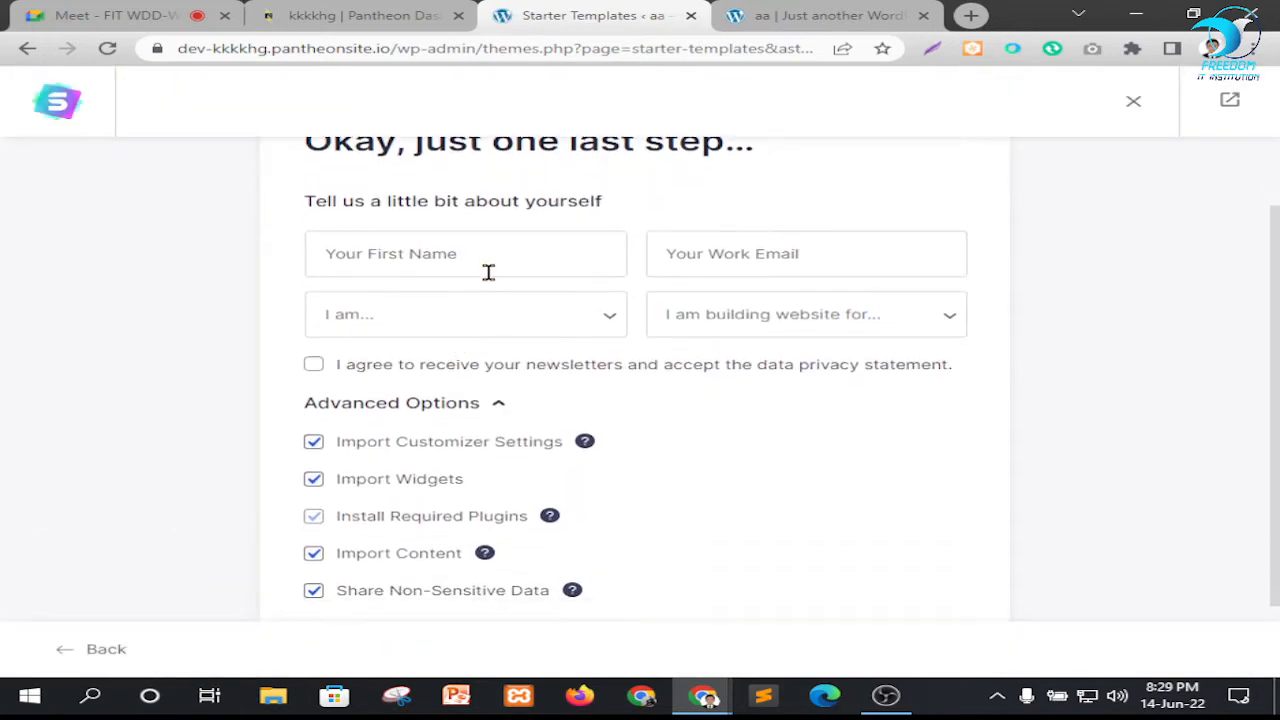
click(488, 262)
click(482, 312)
click(738, 252)
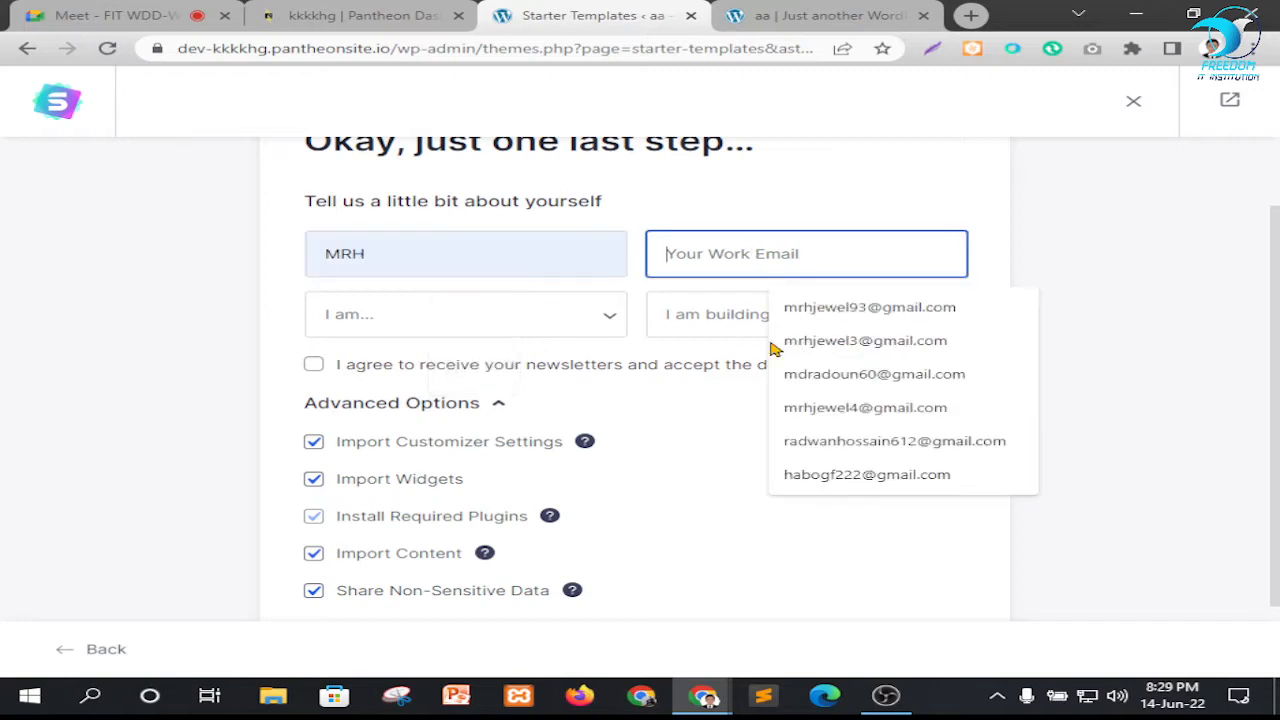
click(835, 345)
Set the experience level to Expert and the website's purpose to Myself/My Company
click(471, 318)
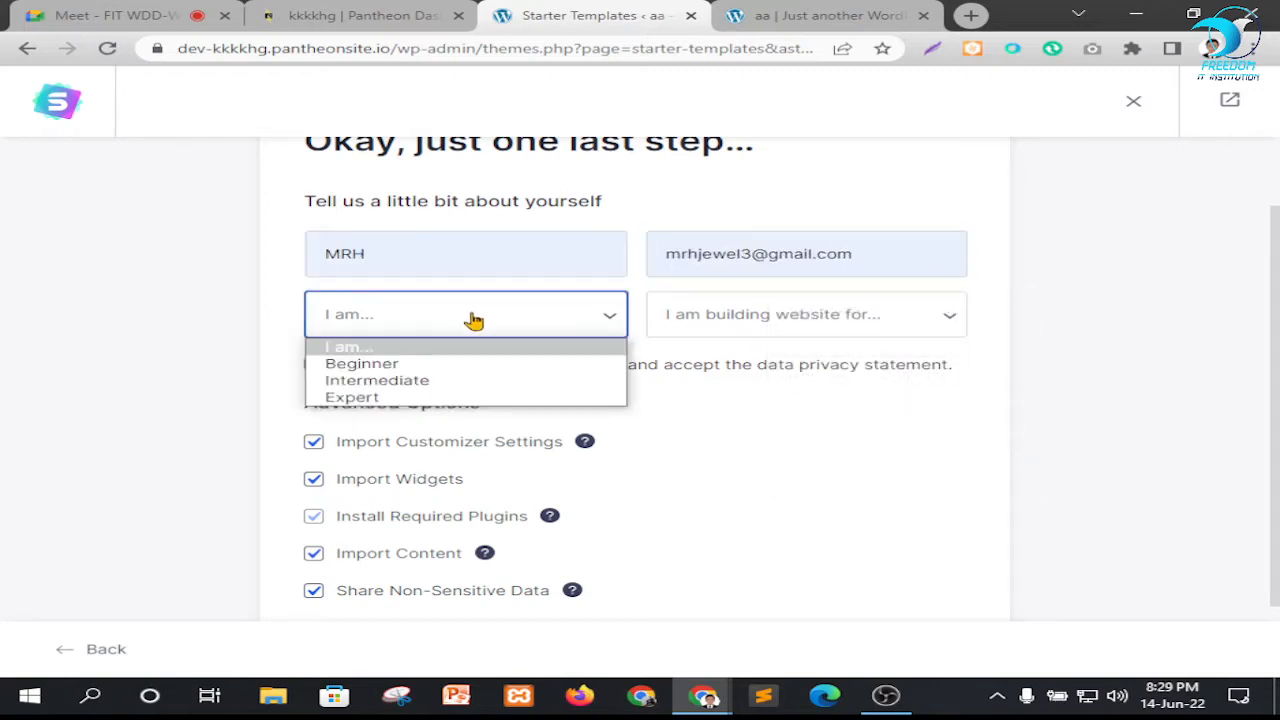
click(415, 396)
click(749, 320)
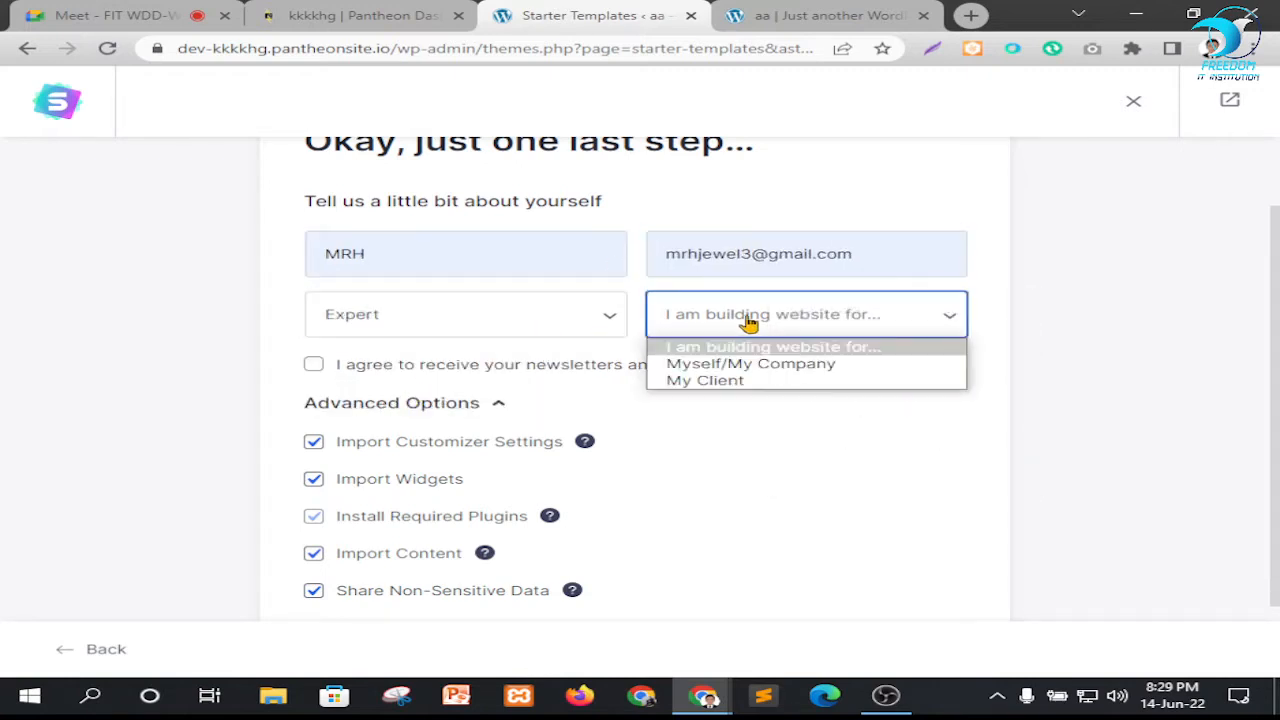
click(729, 364)
Accept the newsletter and data privacy statement, and submit the form to build the website with all import options enabled
scroll(586, 425, down, 1)
click(314, 271)
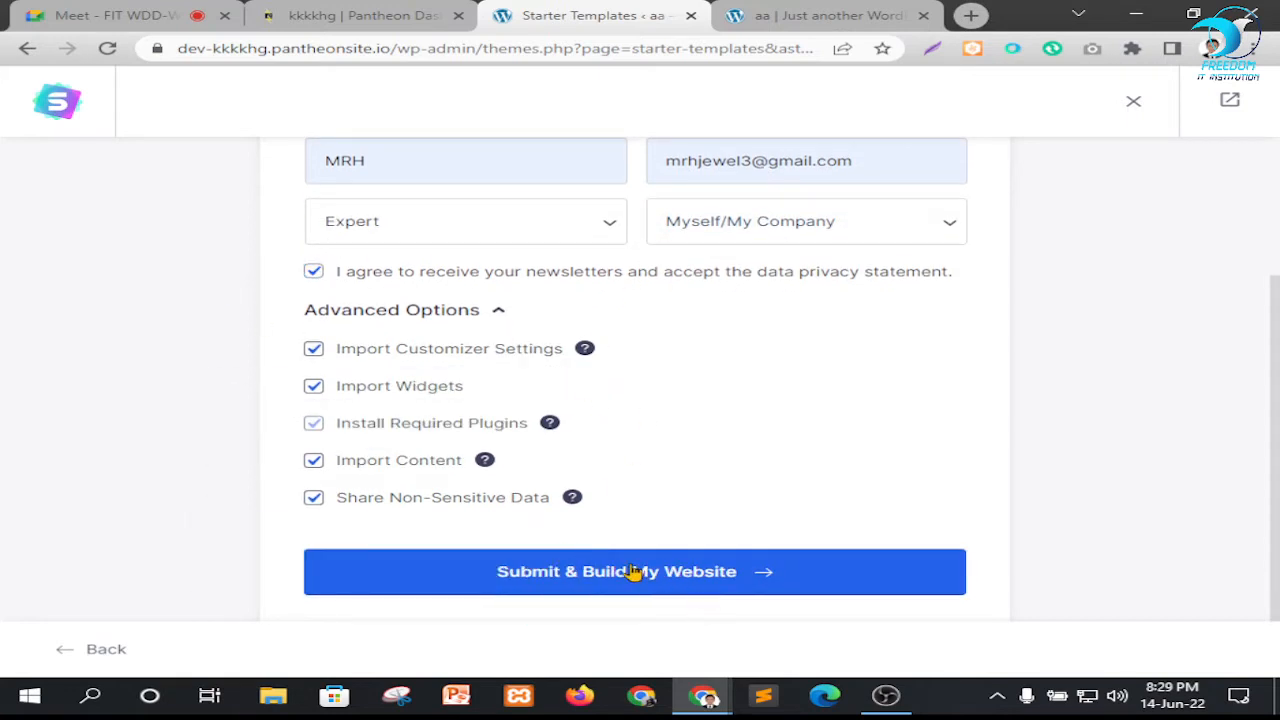
click(660, 591)
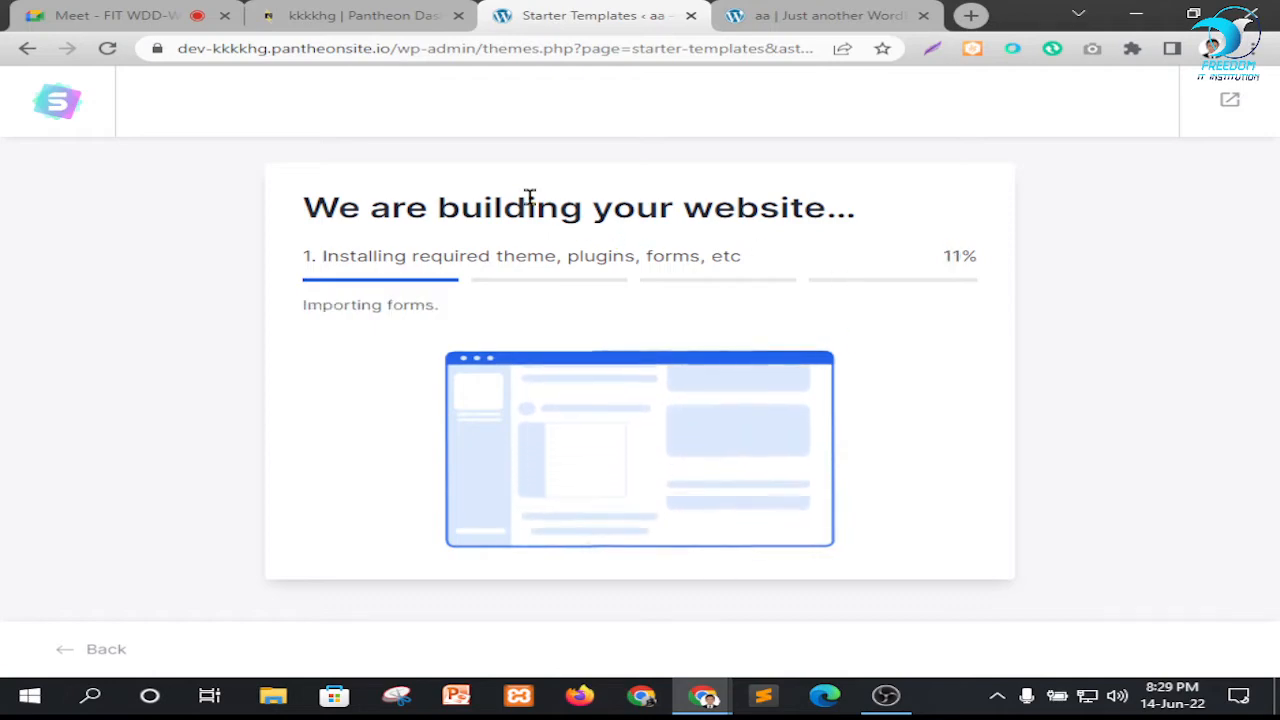
Look over the old Newspaper homepage in the open site tab while the import runs, and return to the Starter Templates import
click(815, 15)
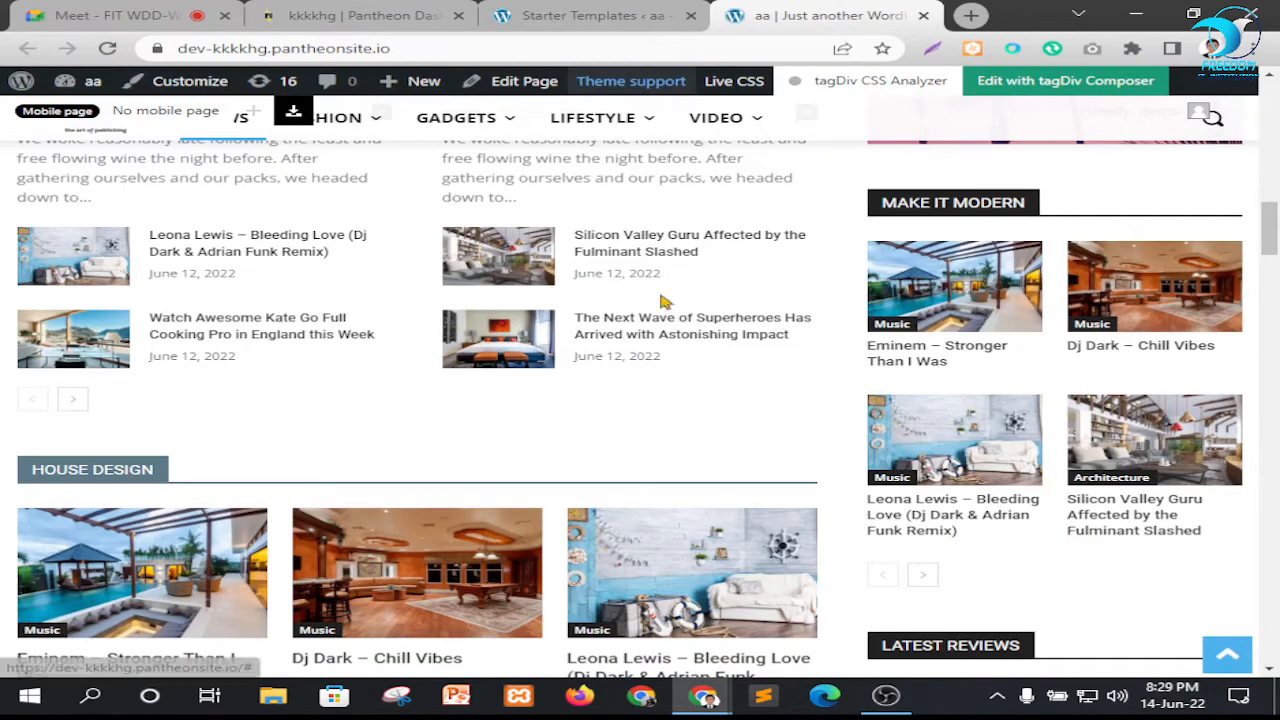
scroll(665, 302, up, 13)
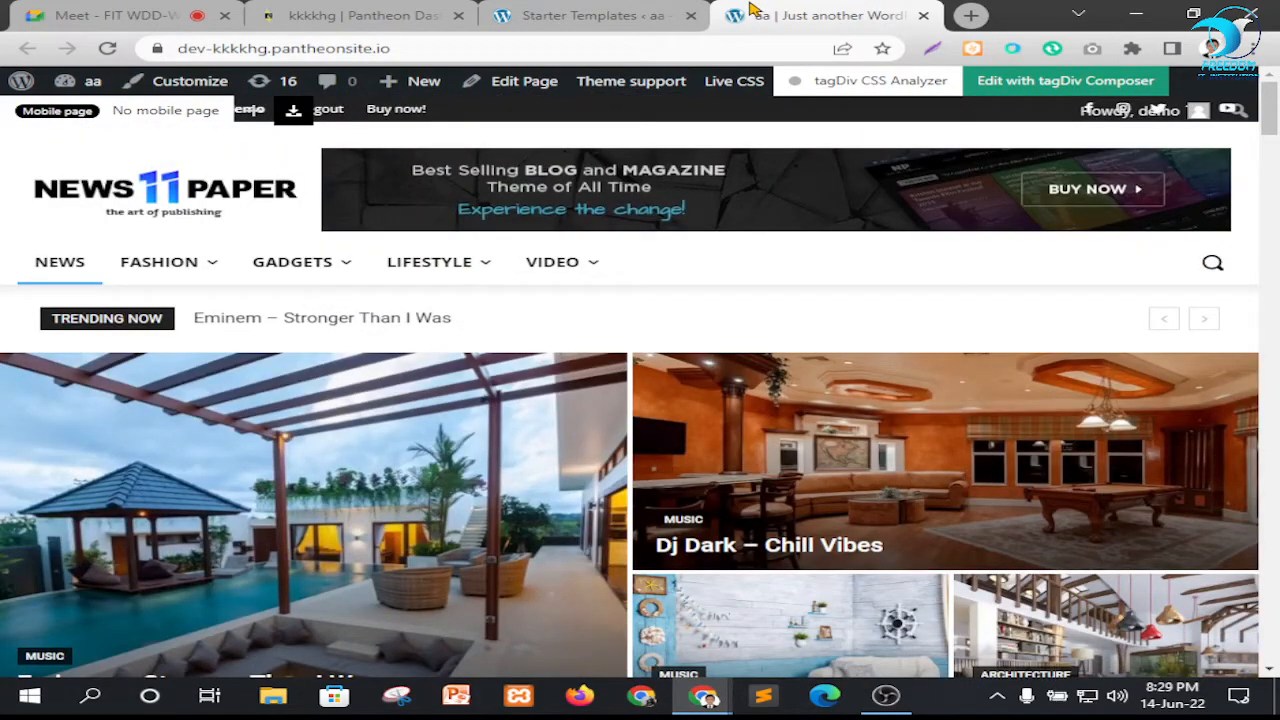
click(640, 14)
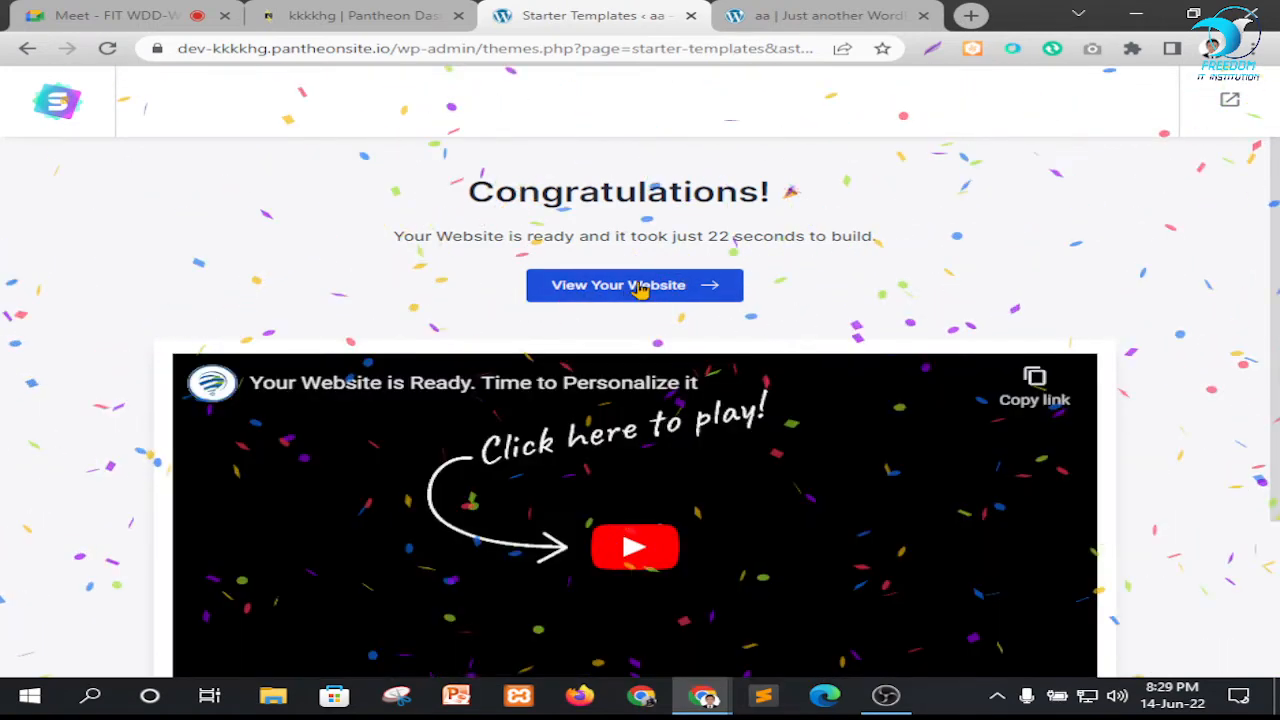
Reload the site's homepage in its tab, review the imported Love Nature sections, and close that tab
click(765, 18)
click(107, 48)
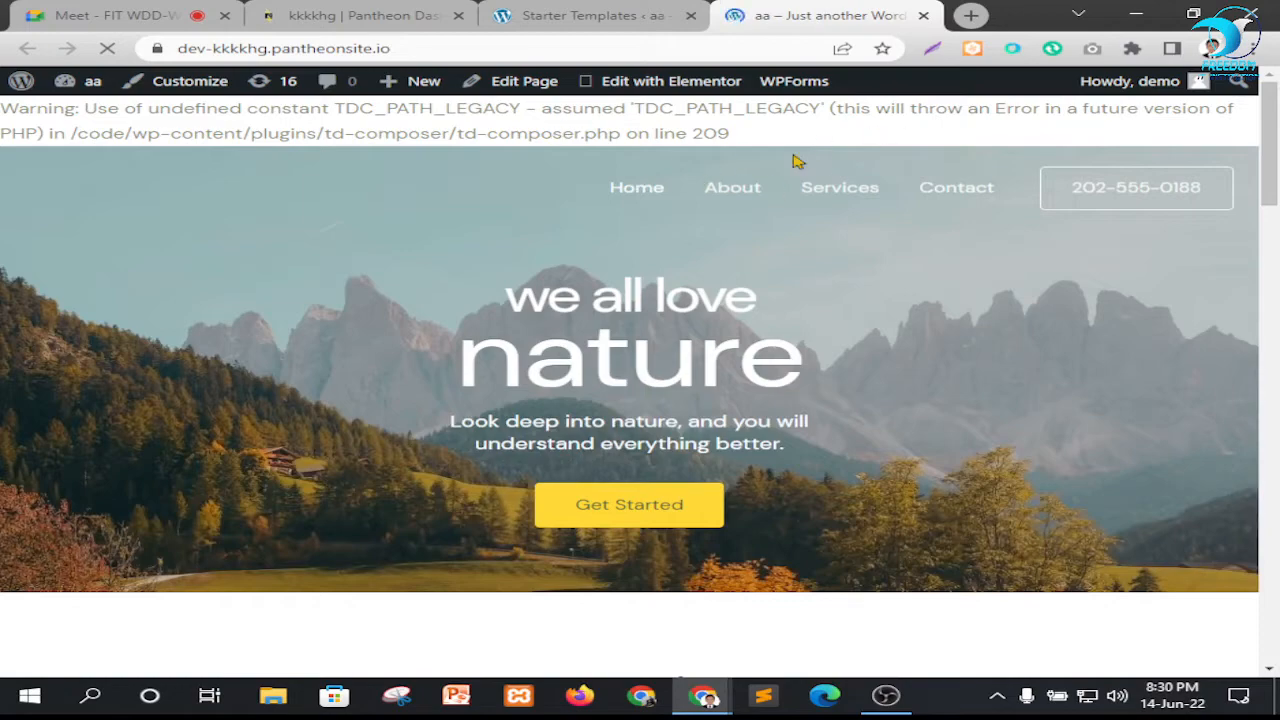
scroll(651, 249, down, 8)
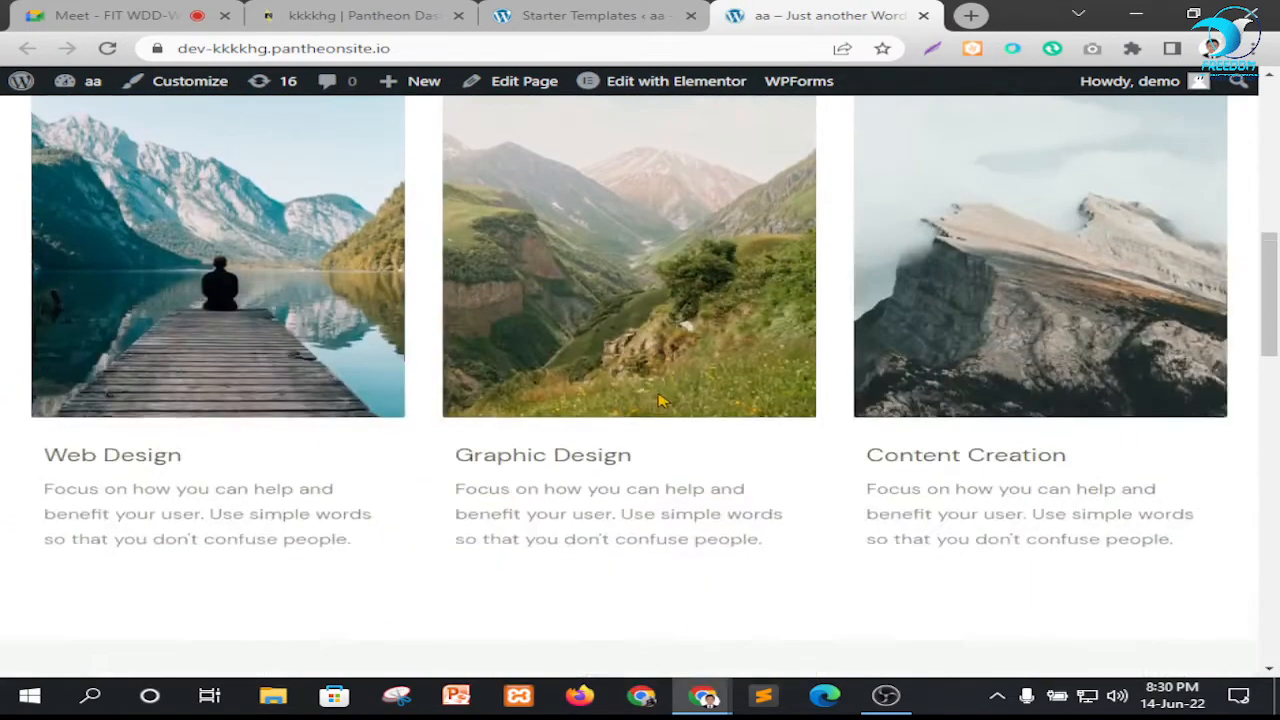
scroll(665, 390, up, 8)
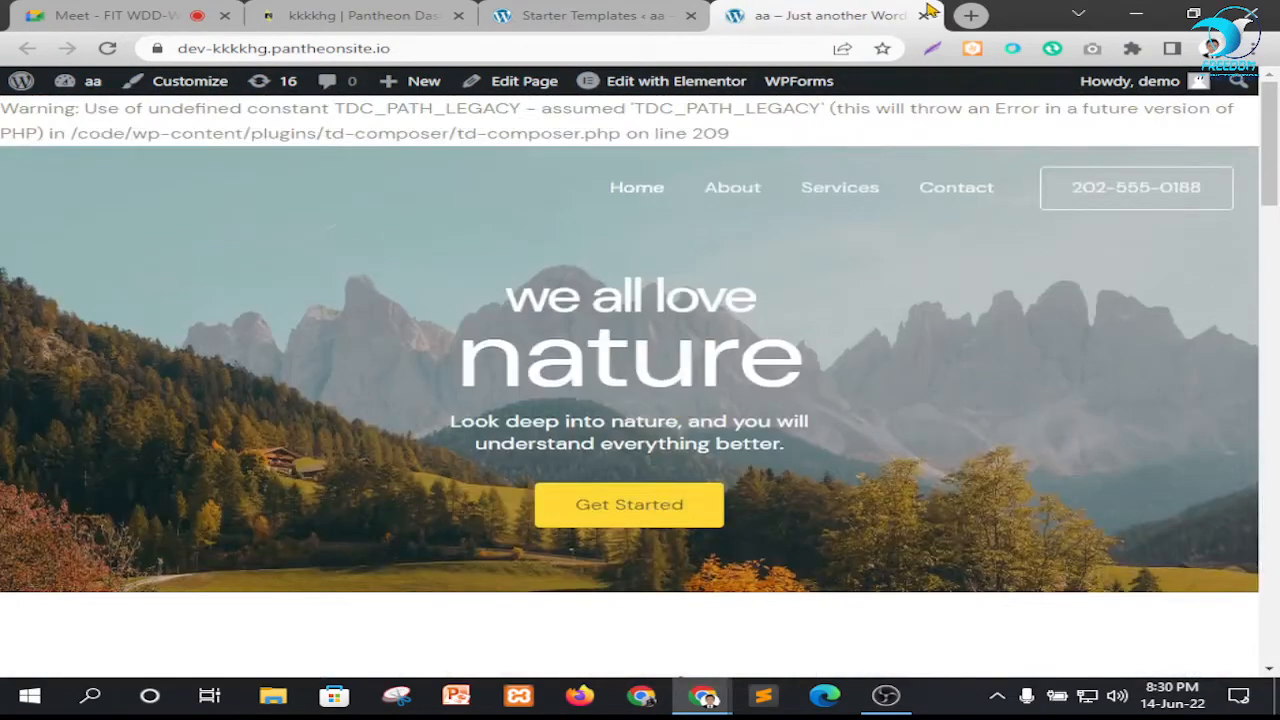
click(926, 16)
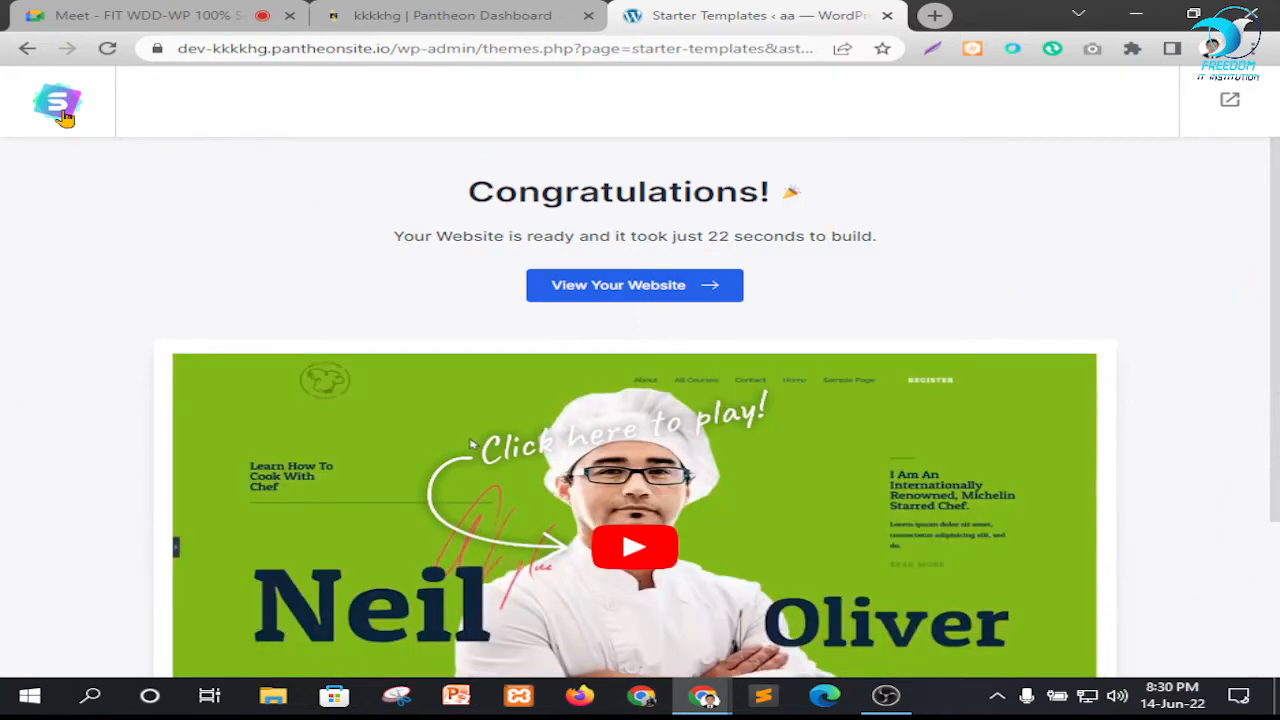
Open the newly built website from the completion page, with its WordPress dashboard and live homepage in separate tabs
click(622, 287)
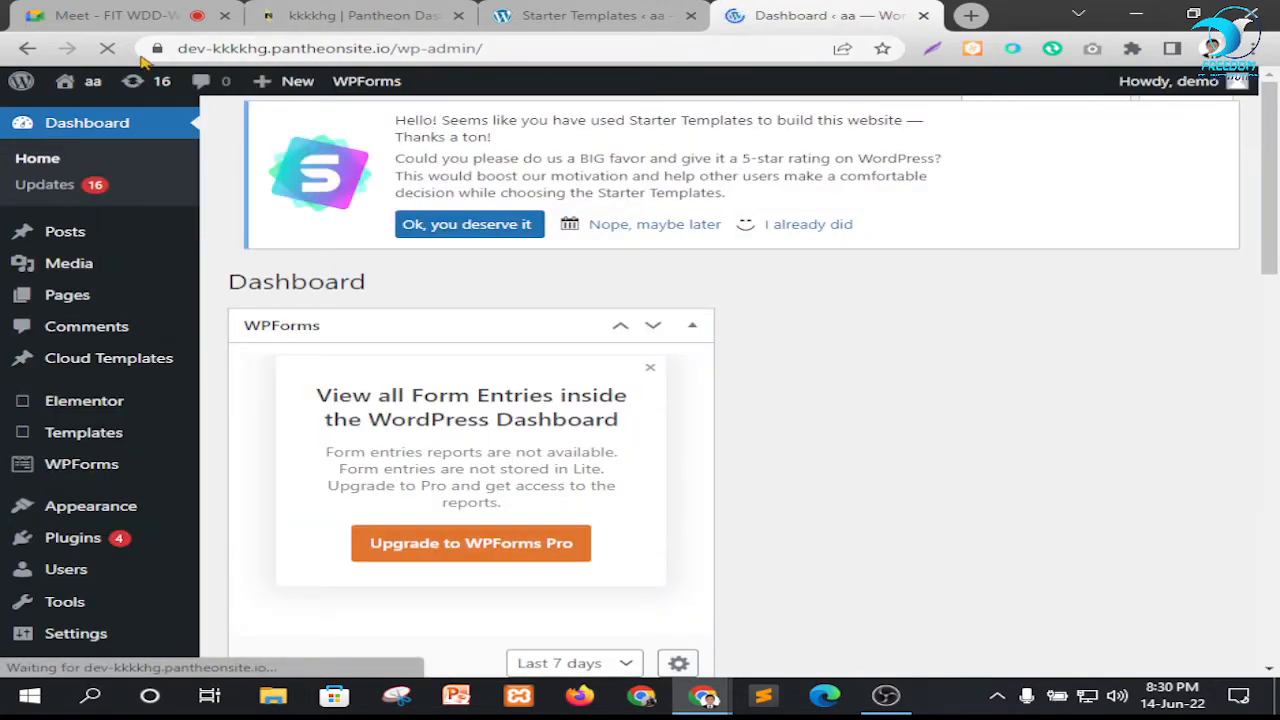
click(122, 130)
click(797, 14)
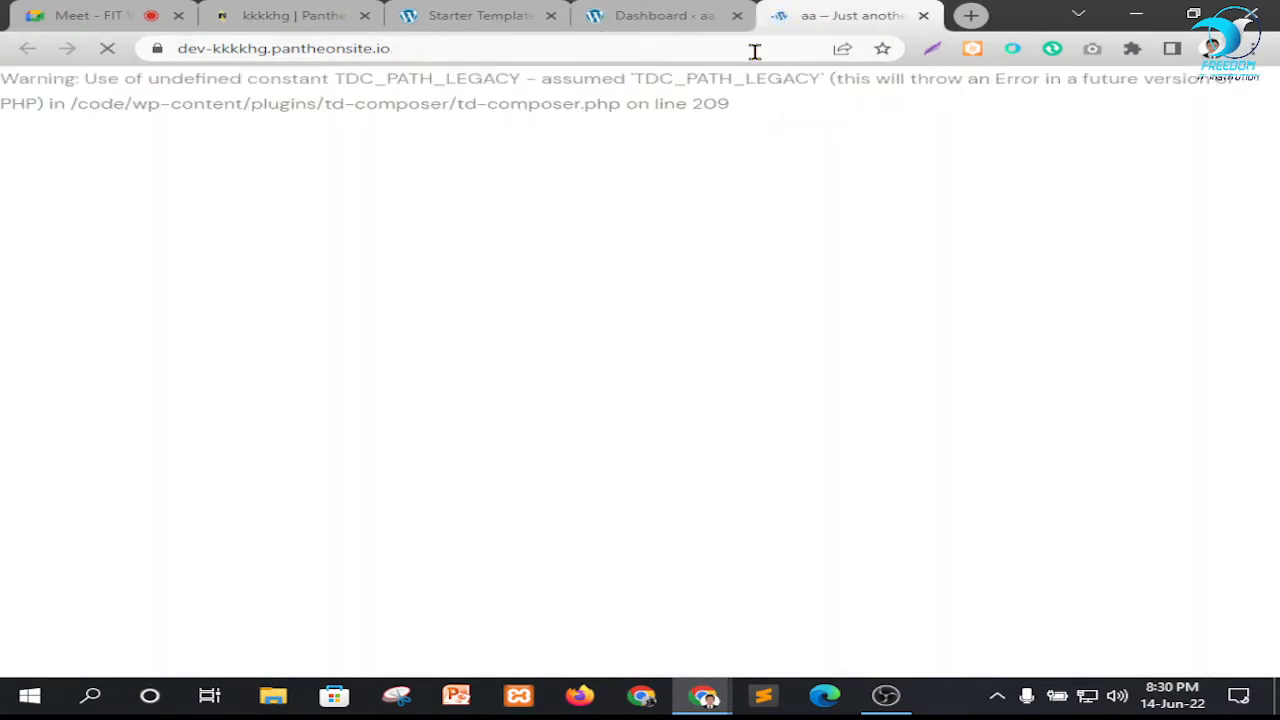
Examine the TDC_PATH_LEGACY warning above the header and review the Love Nature homepage's content sections
drag(38, 111, 462, 137)
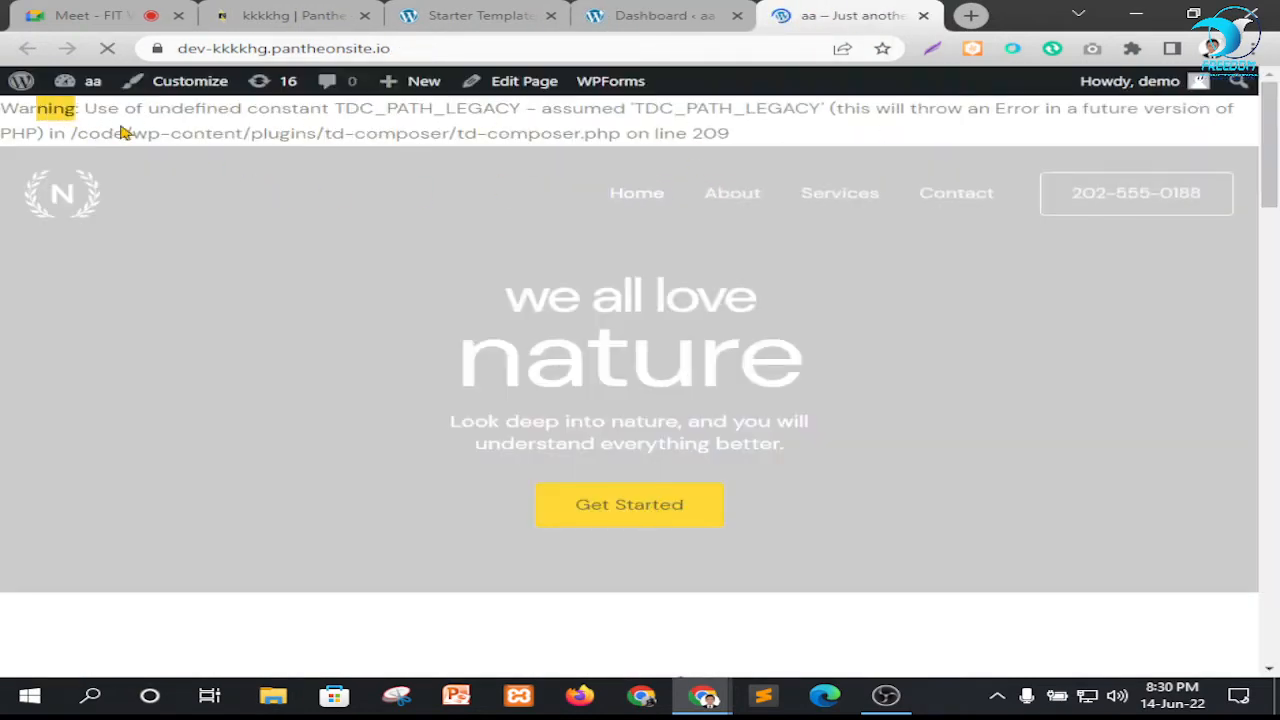
click(767, 136)
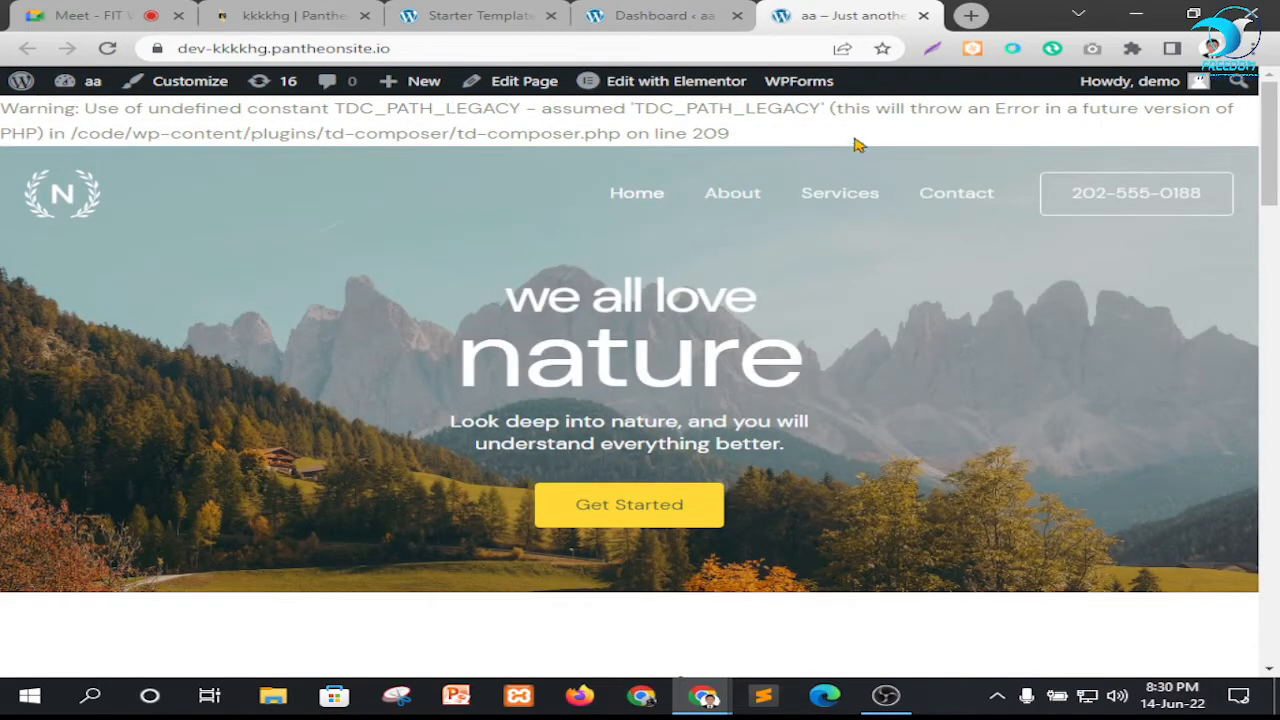
scroll(654, 271, down, 14)
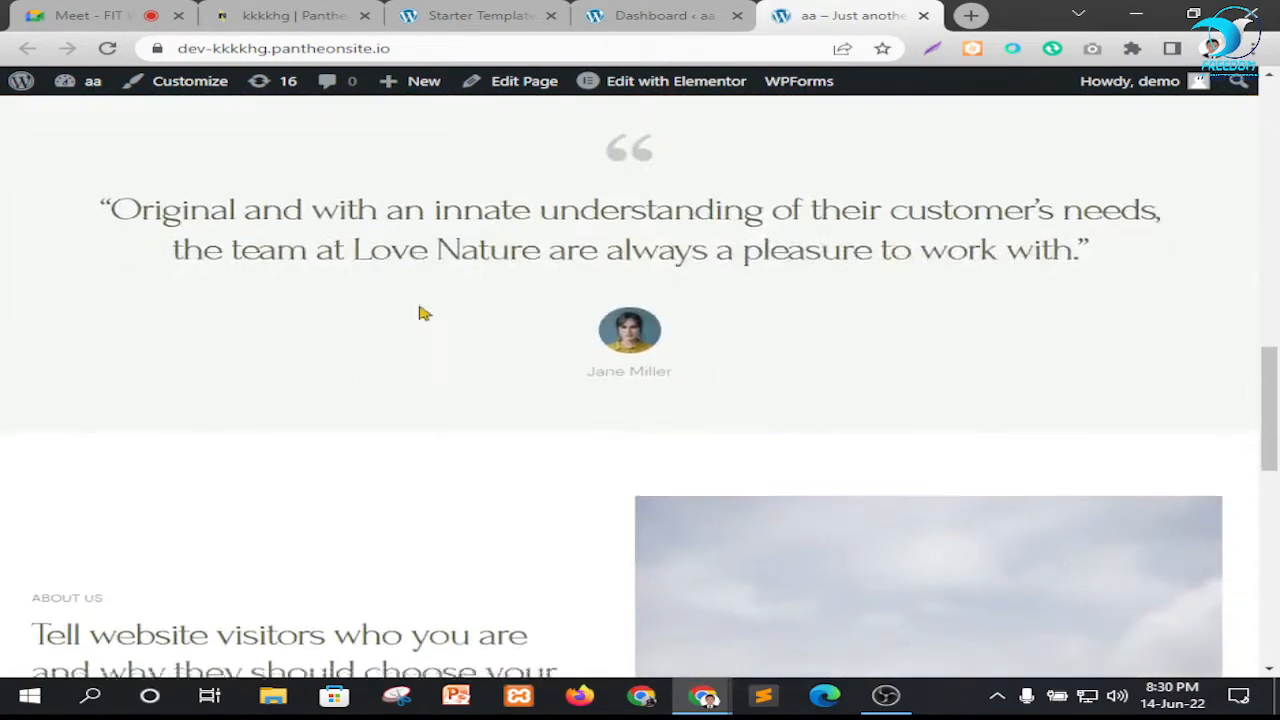
scroll(586, 380, down, 10)
scroll(600, 440, up, 9)
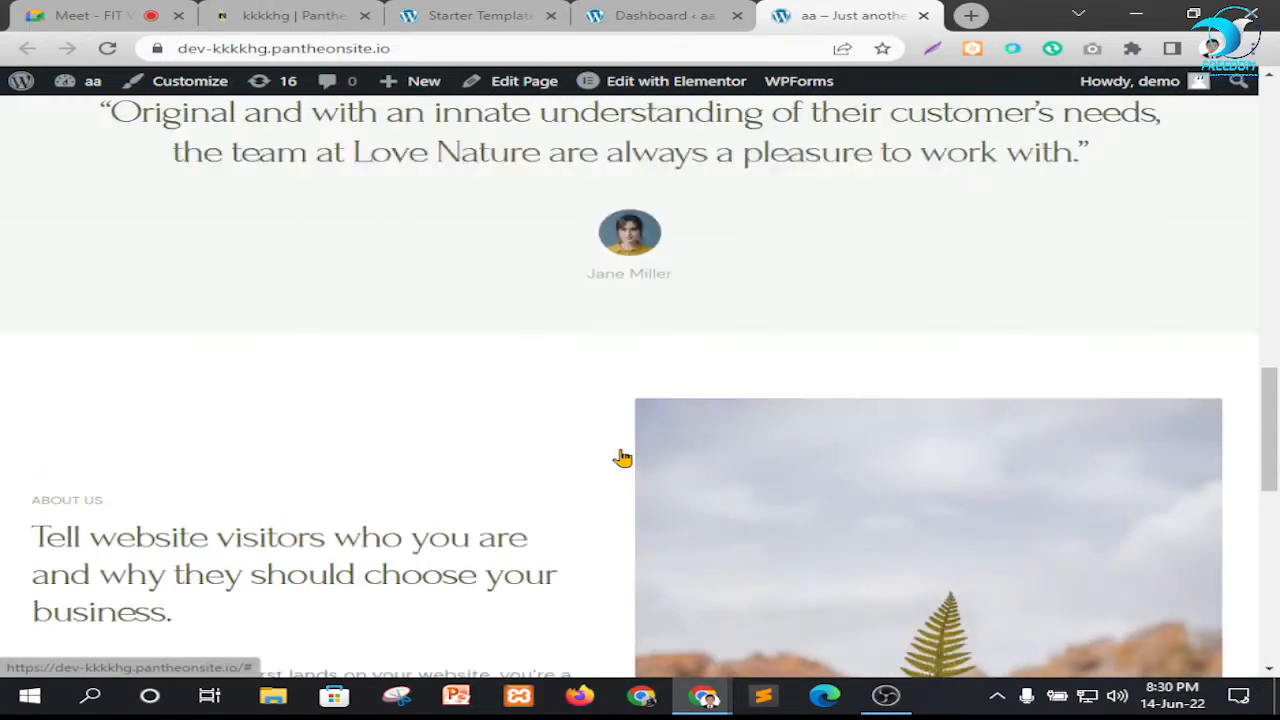
scroll(622, 457, up, 14)
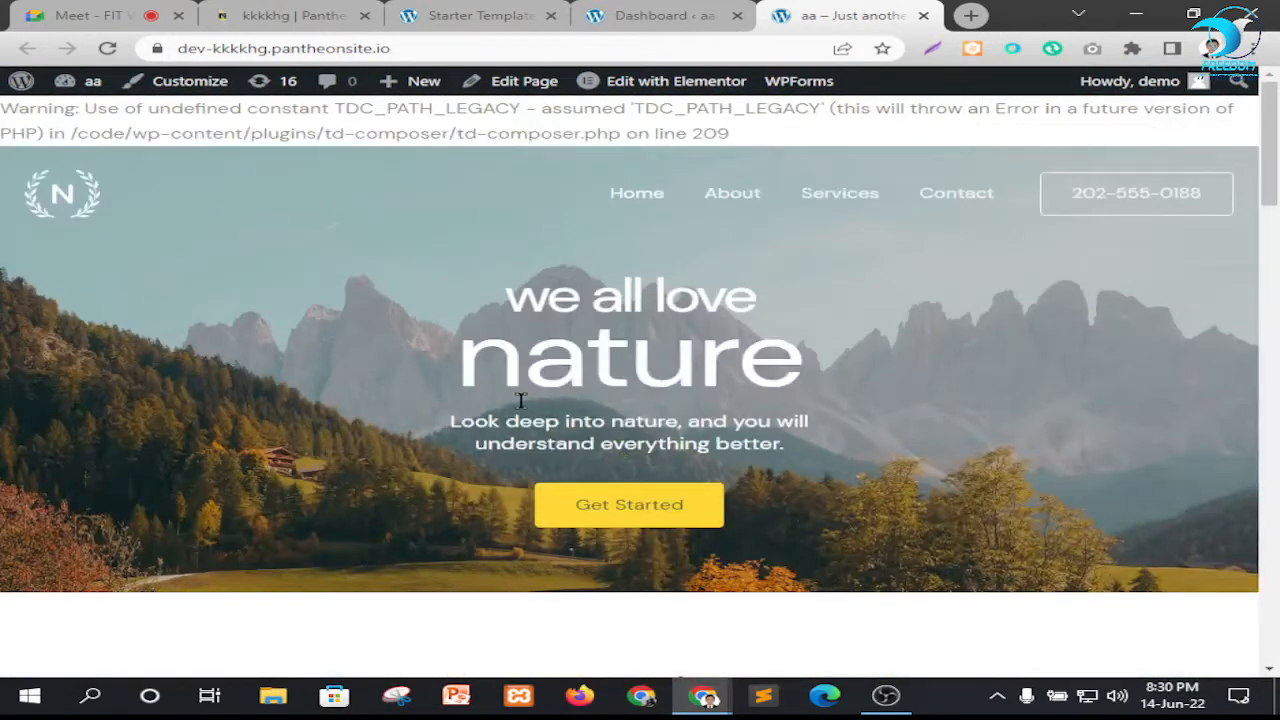
Go from the live homepage to the WordPress dashboard and open the plugin search on the Add Plugins page
click(670, 15)
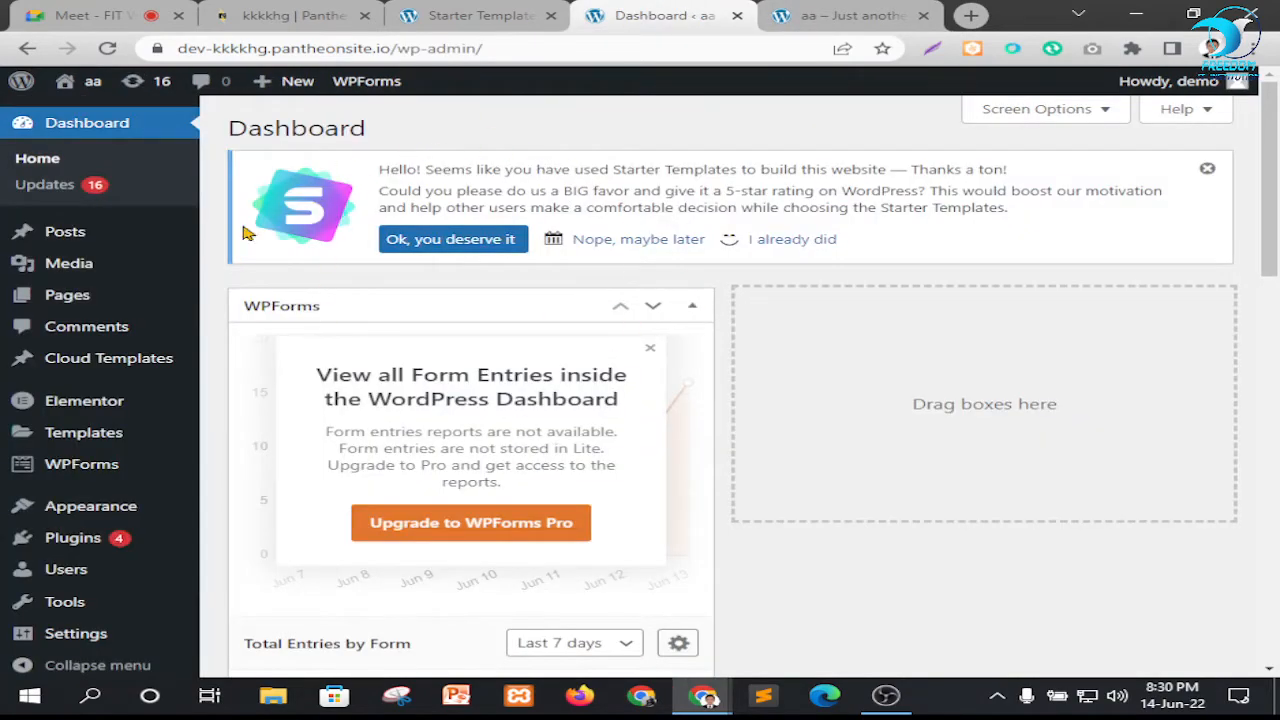
scroll(95, 410, down, 3)
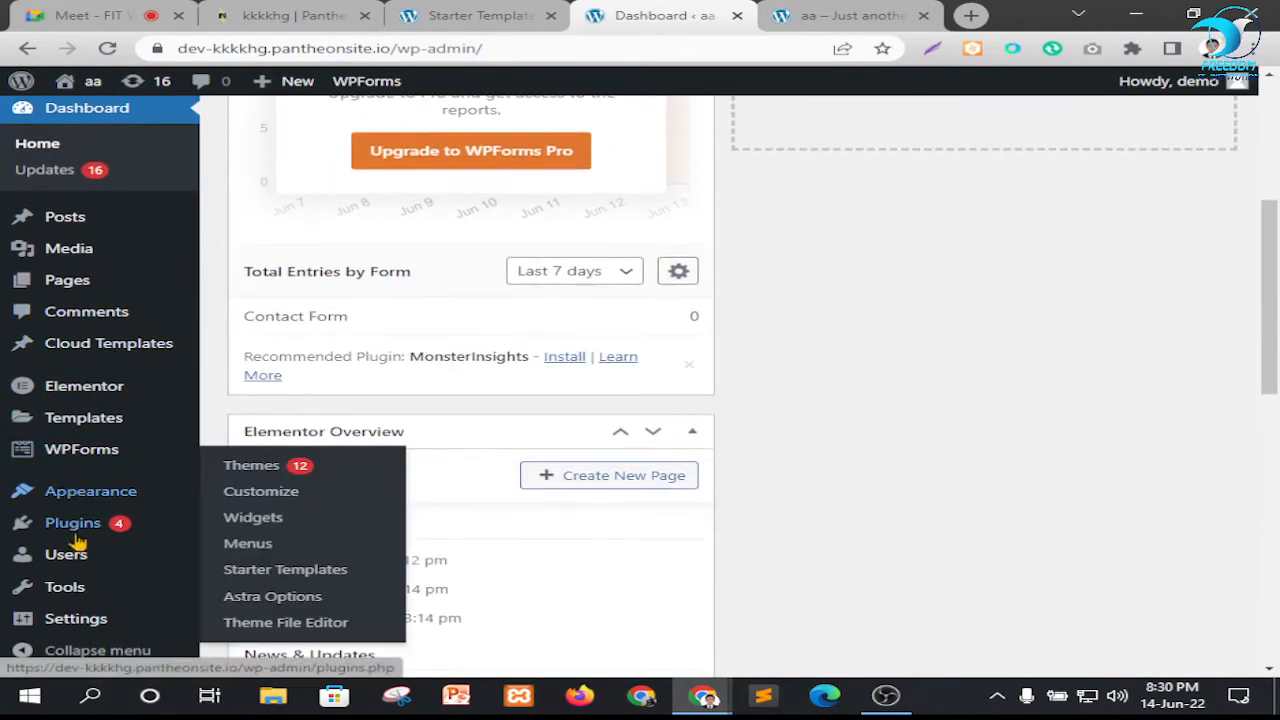
mouse_move(68, 528)
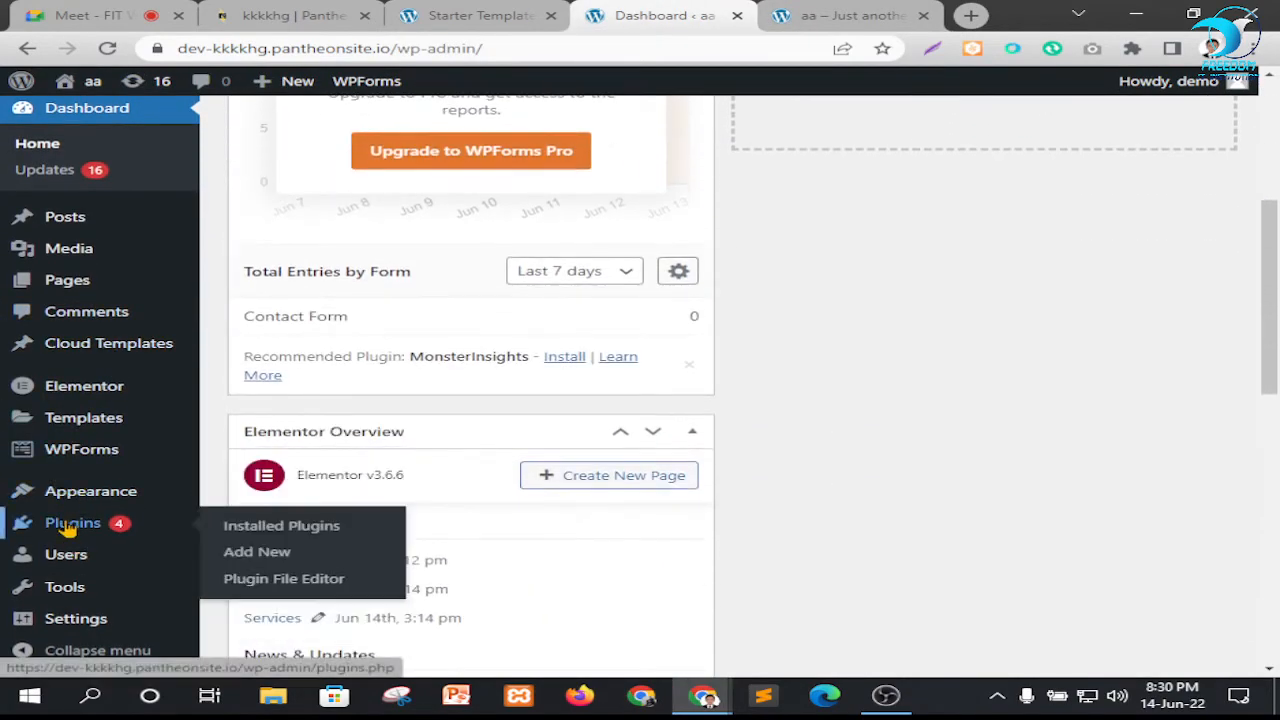
right_click(256, 557)
click(250, 560)
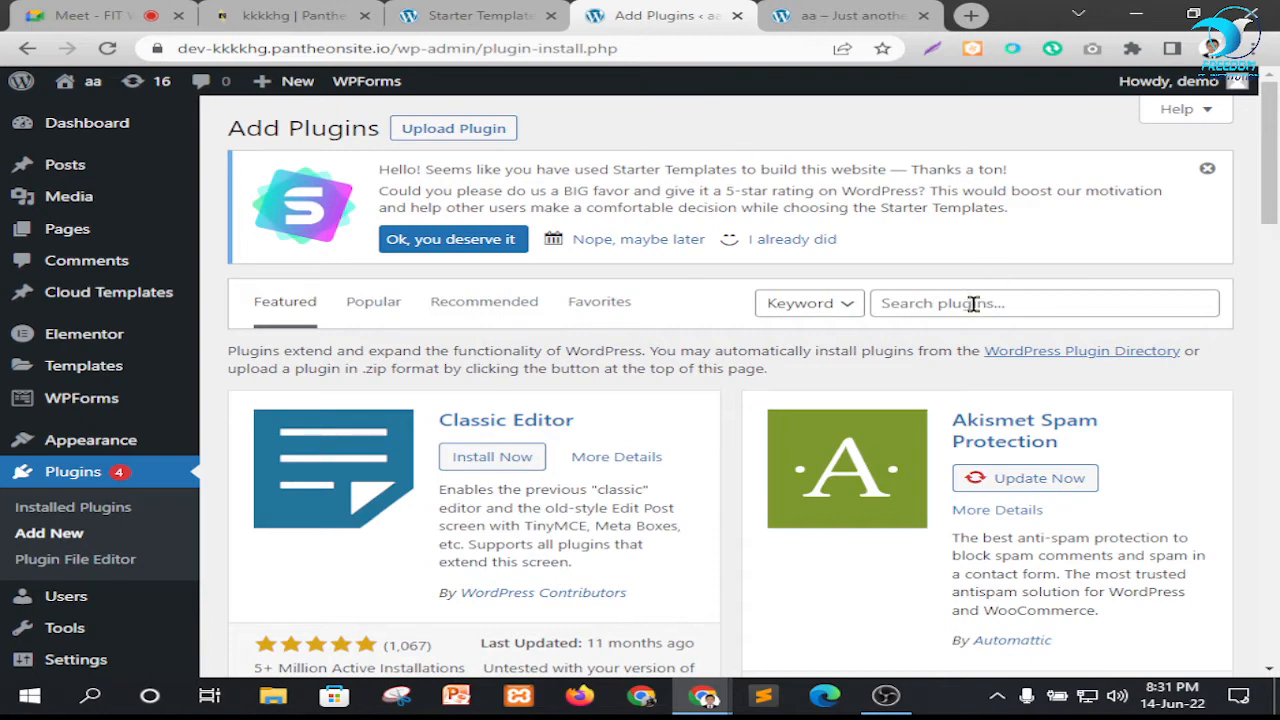
click(973, 304)
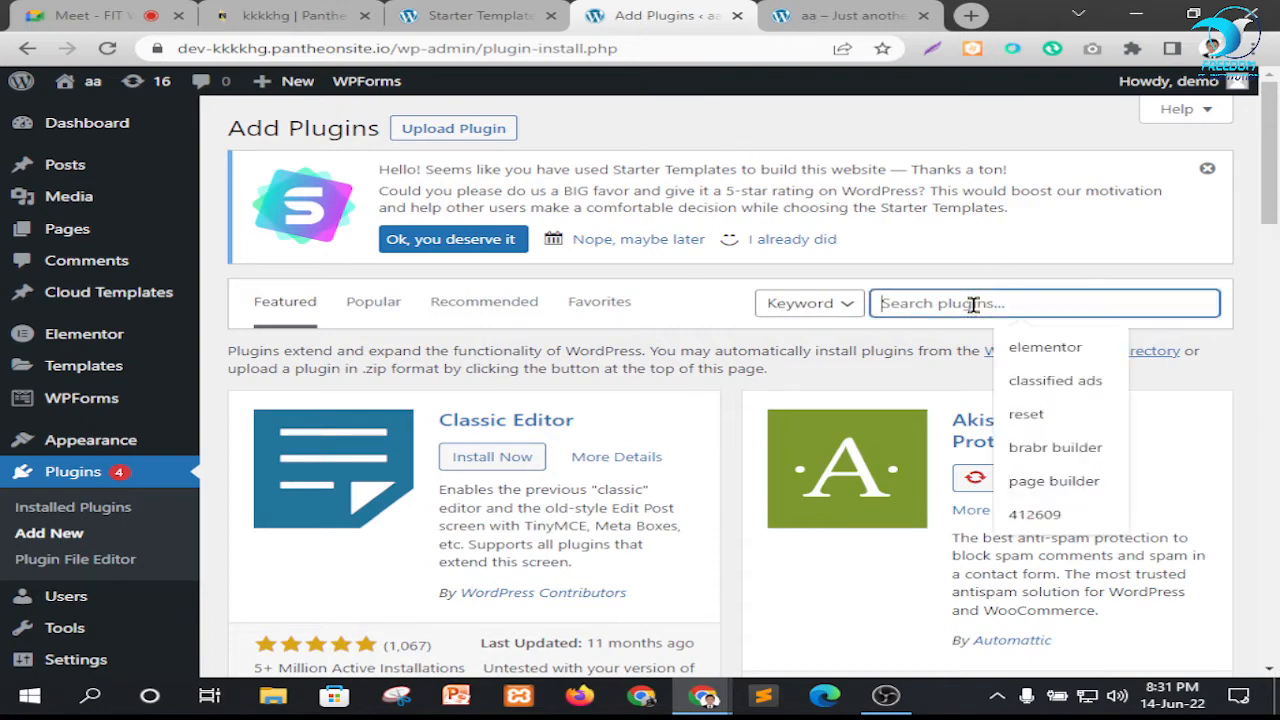
text(w)
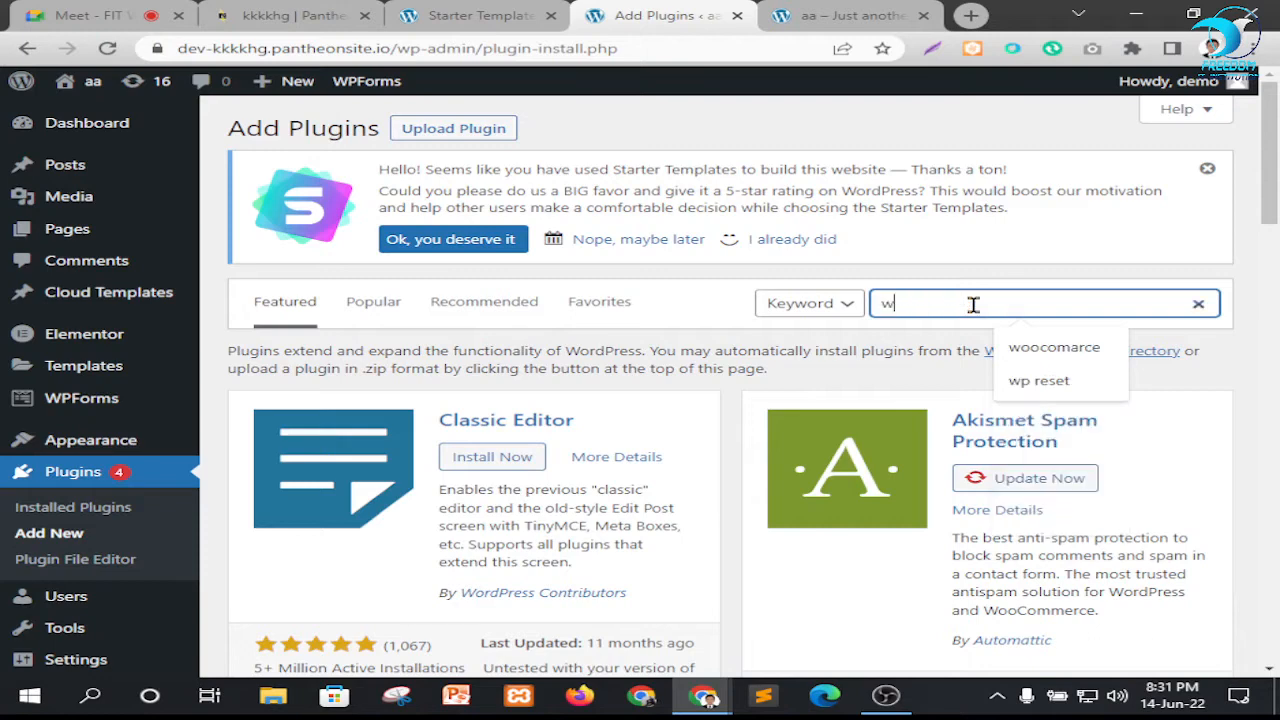
text(p)
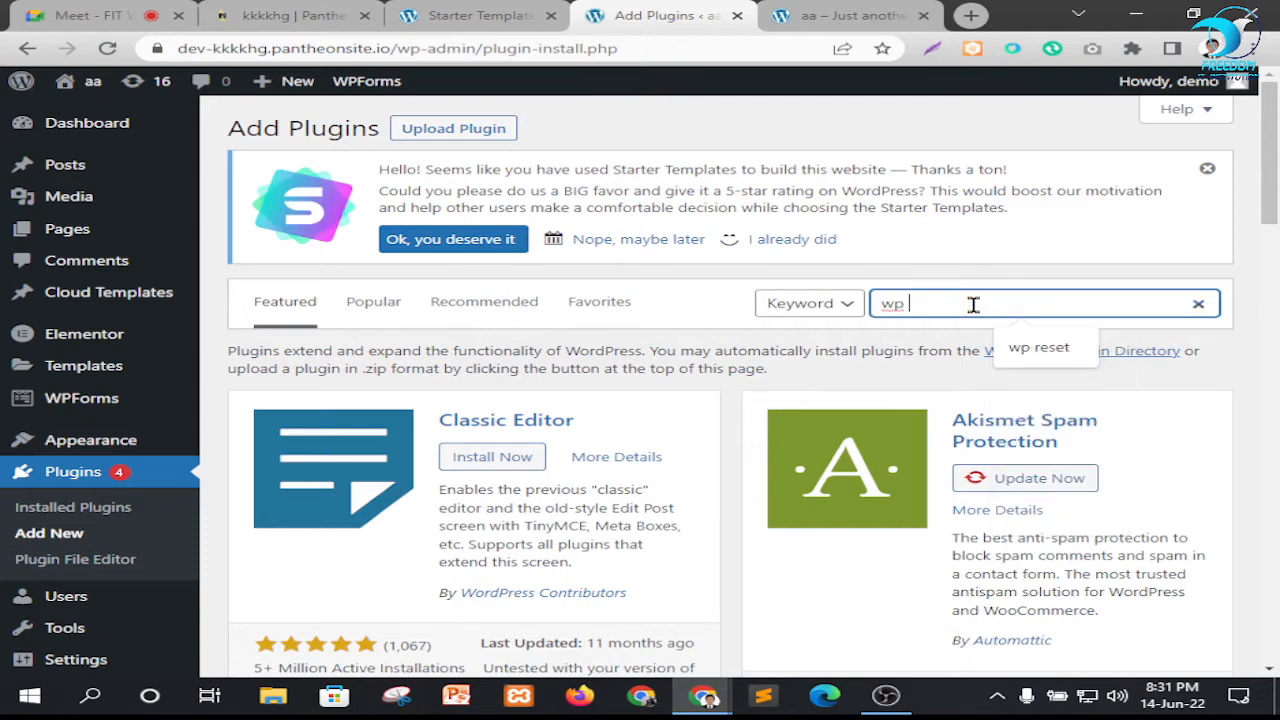
text( mi)
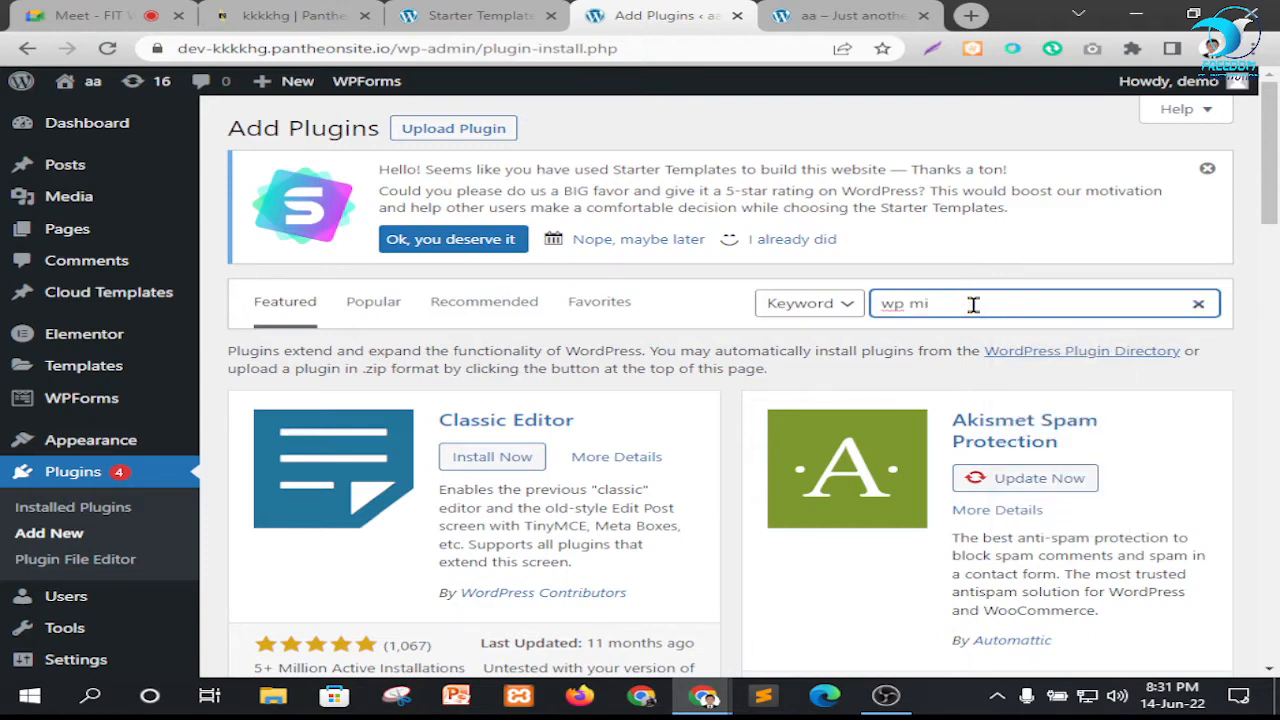
key(BackSpace)
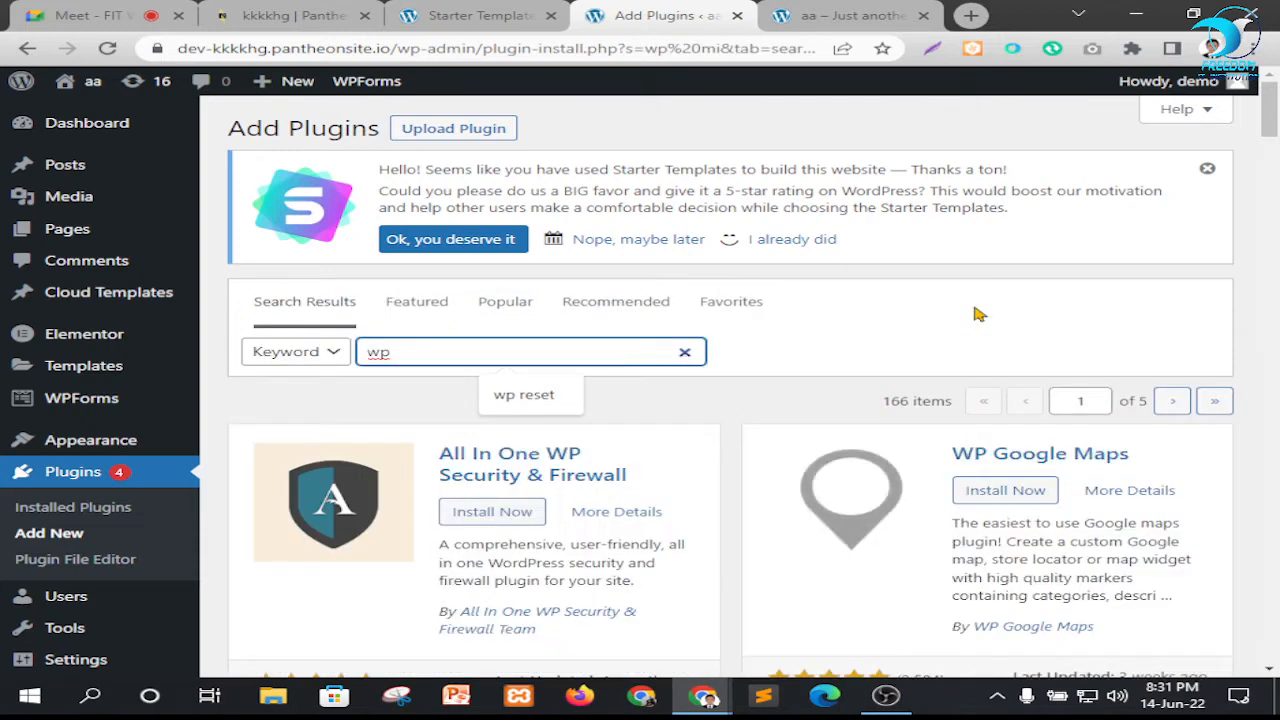
key(BackSpace)
key(BackSpace)
key(BackSpace)
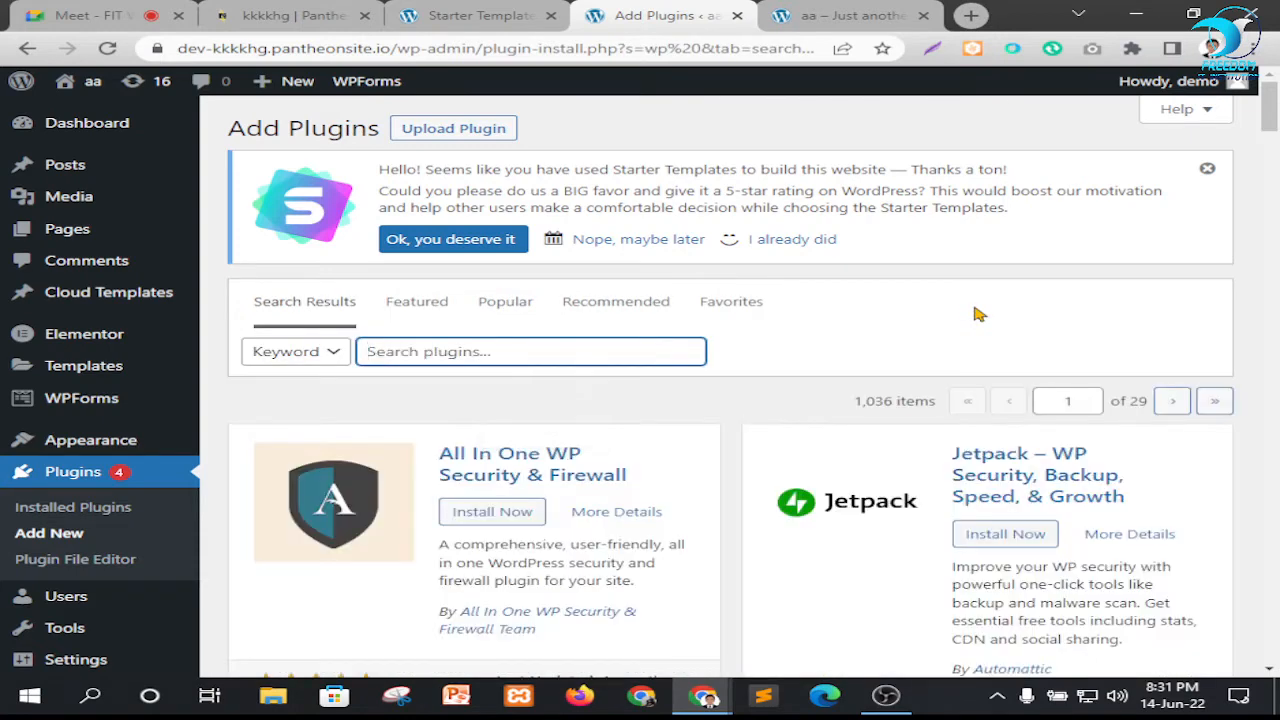
Find All-in-One WP Migration by searching for "all in one", and install and activate the plugin
text(all)
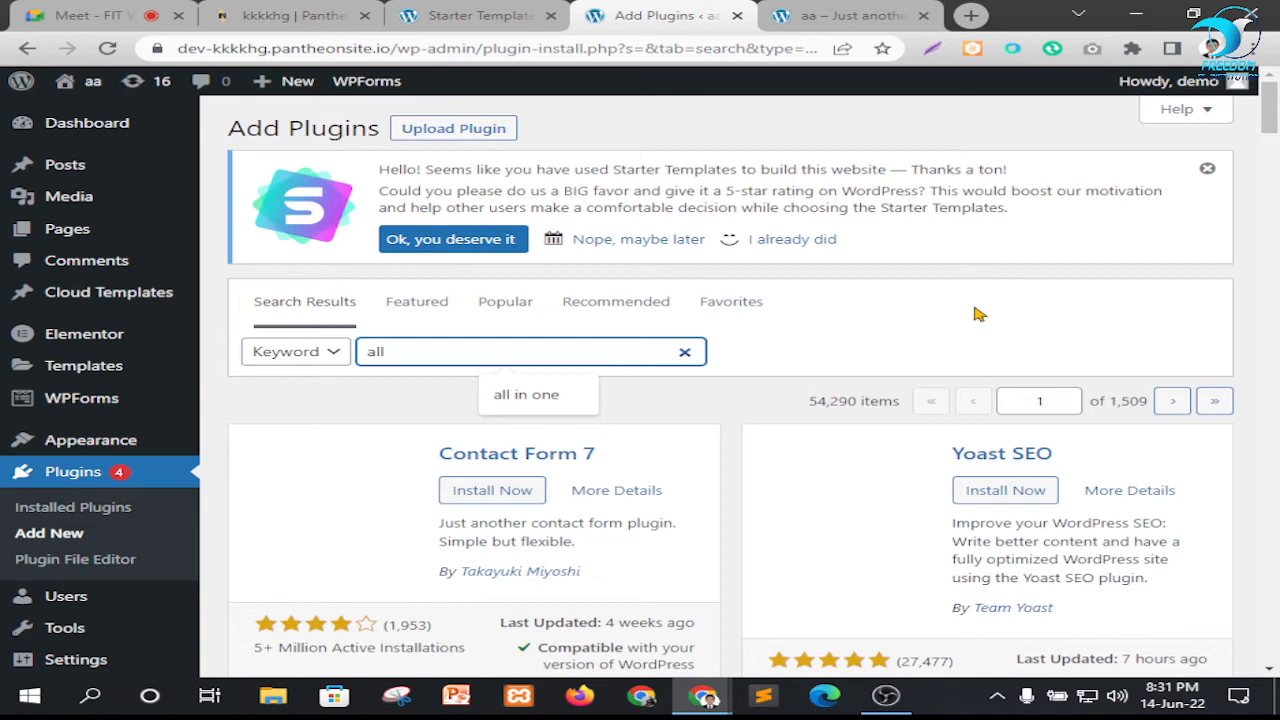
text( in one)
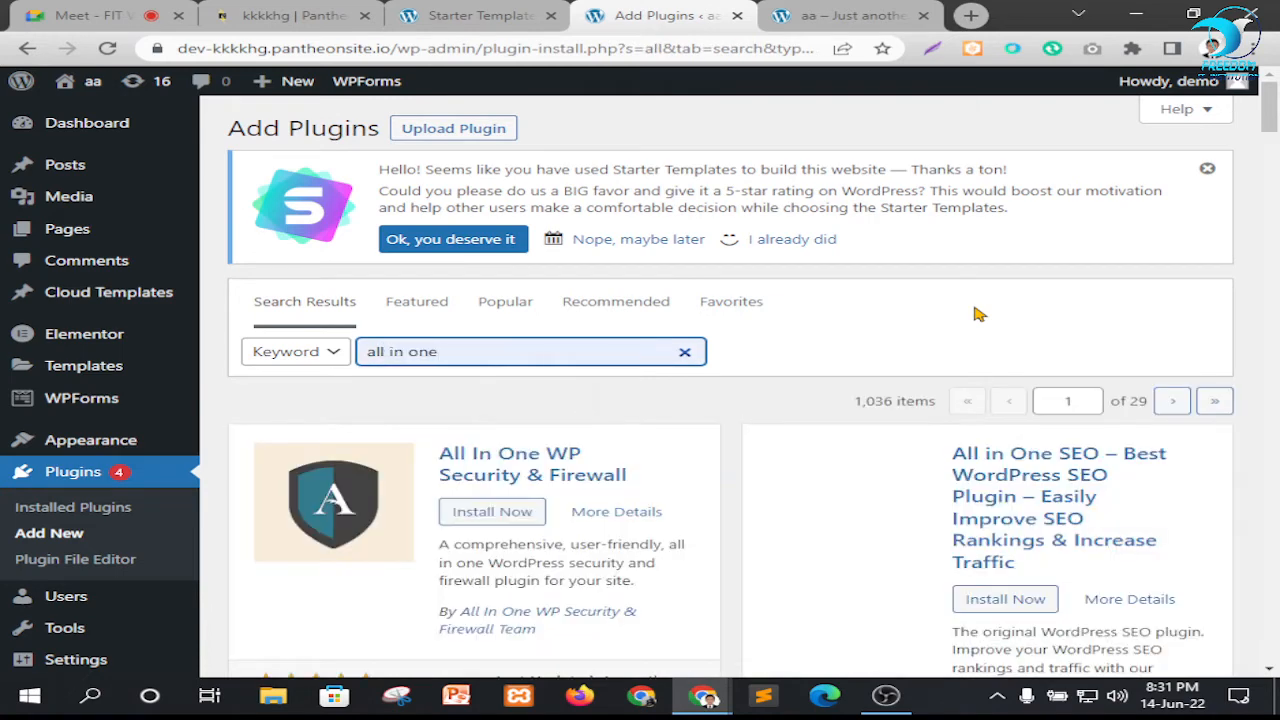
scroll(700, 370, down, 4)
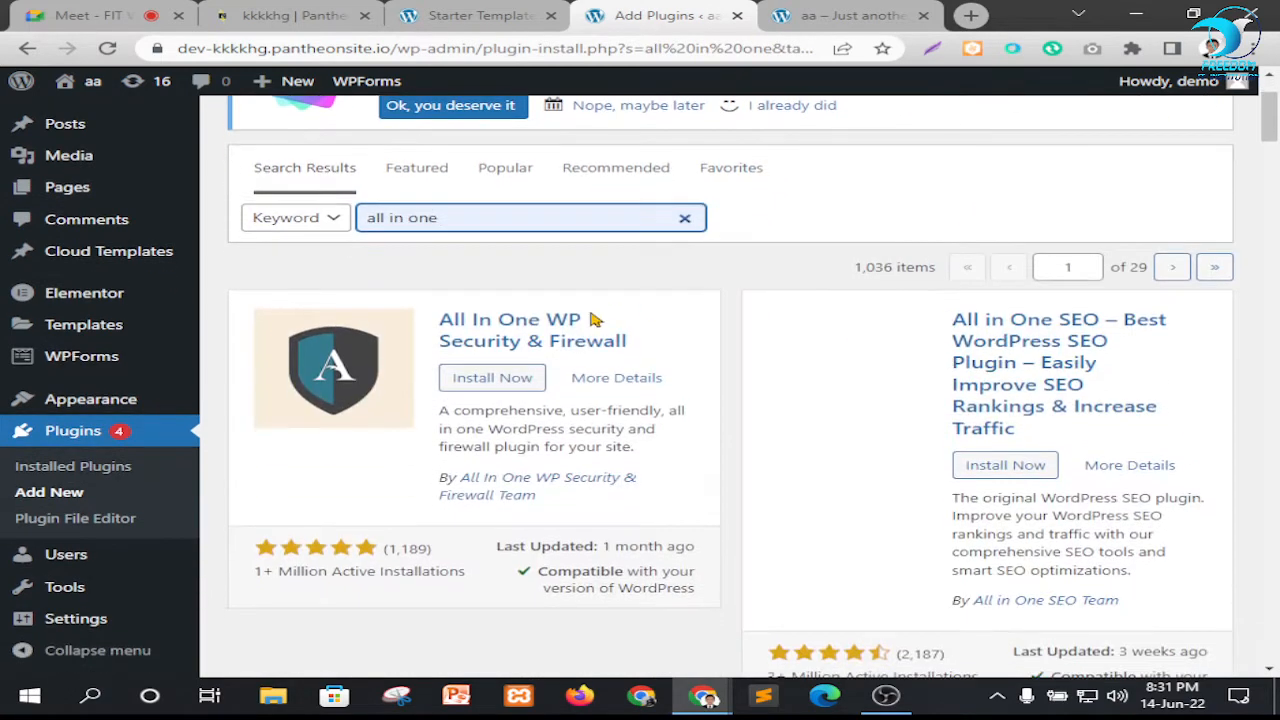
scroll(757, 350, down, 3)
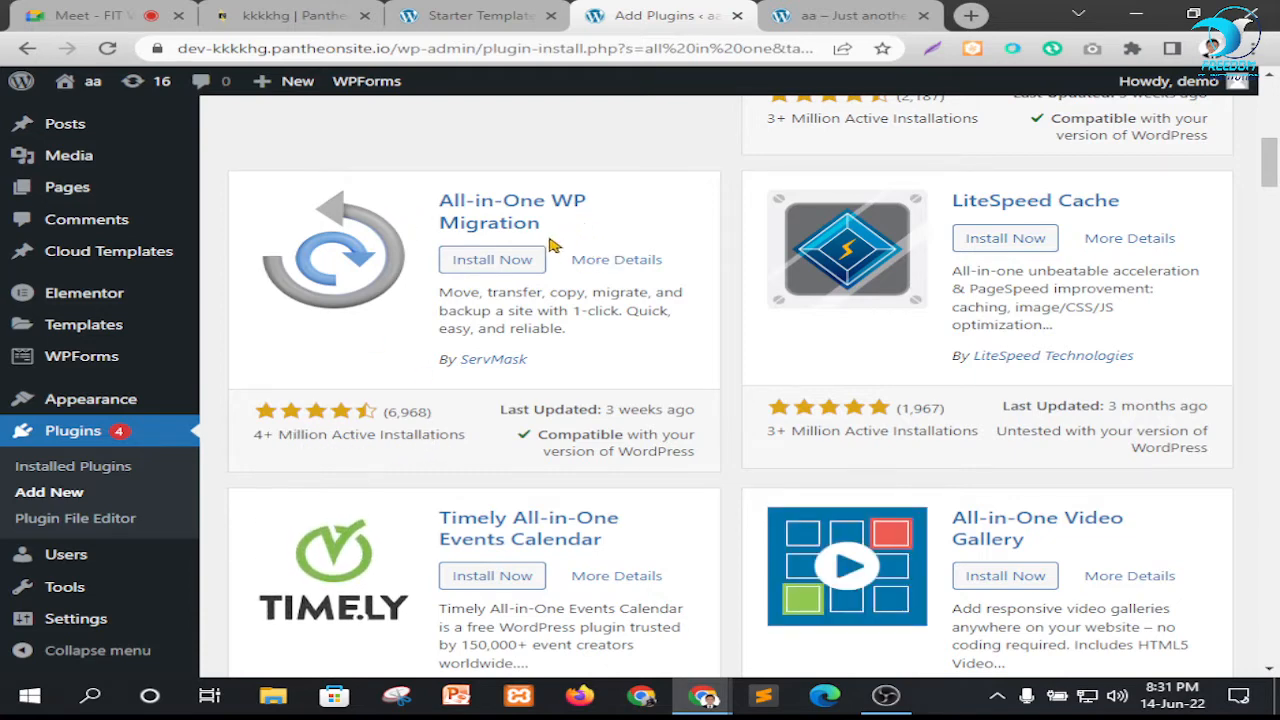
click(494, 265)
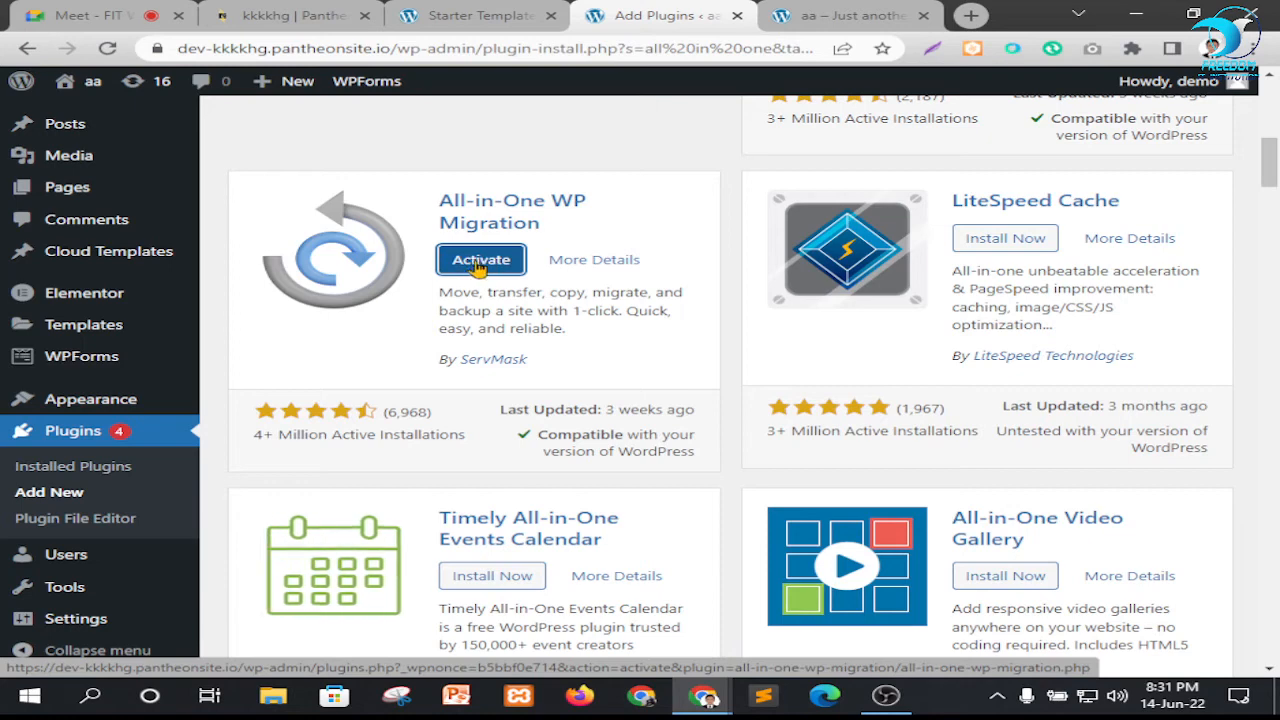
click(481, 261)
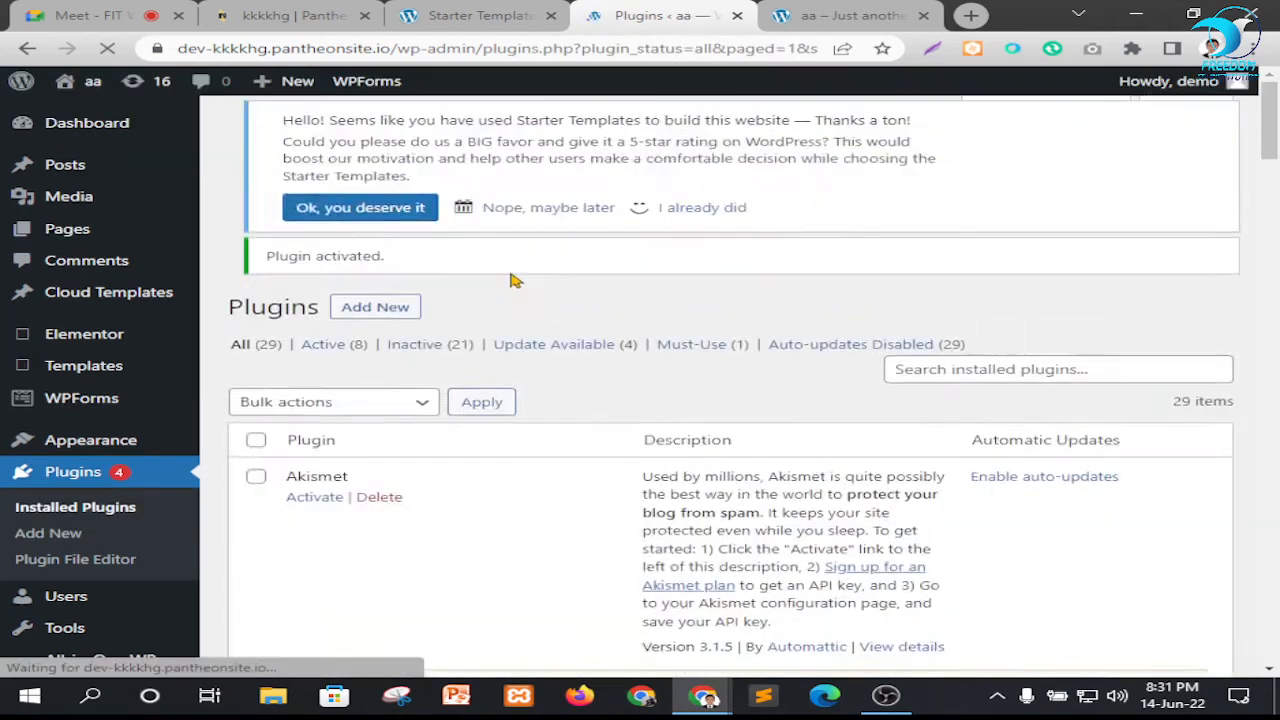
Close the leftover Starter Templates tab and look through the list of installed plugins
scroll(606, 286, down, 4)
scroll(535, 281, up, 3)
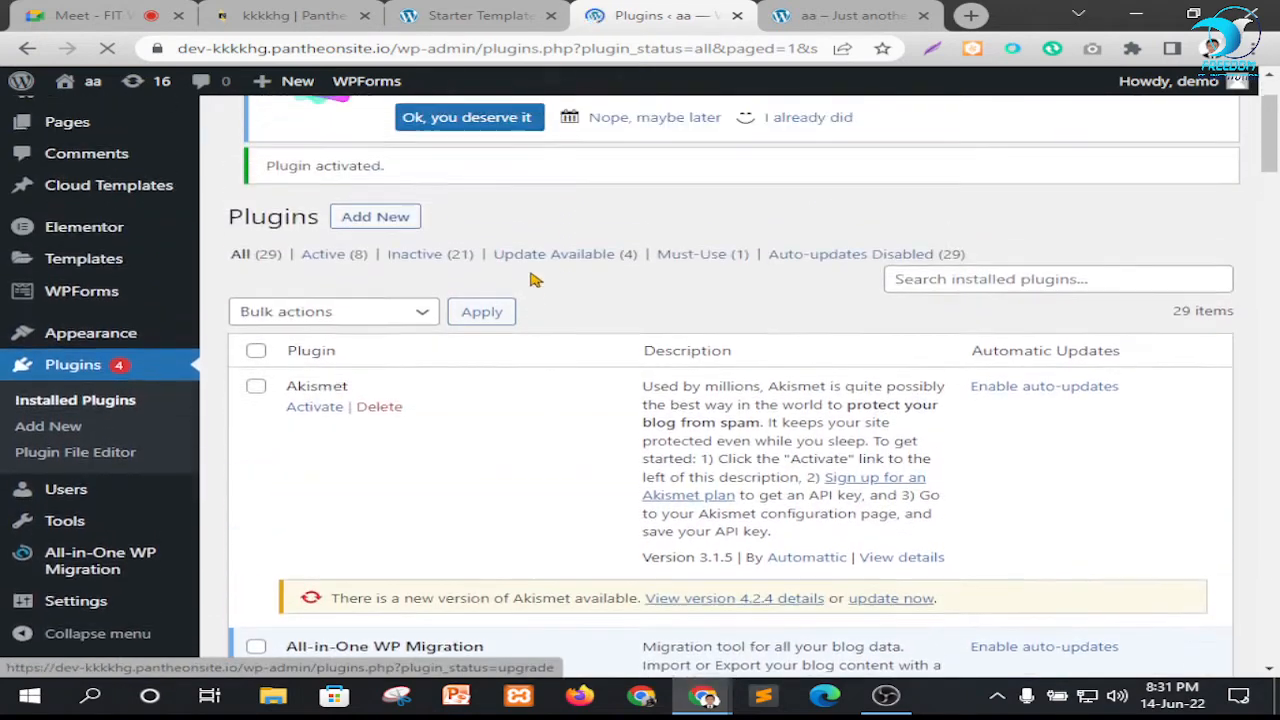
click(551, 16)
scroll(532, 288, down, 4)
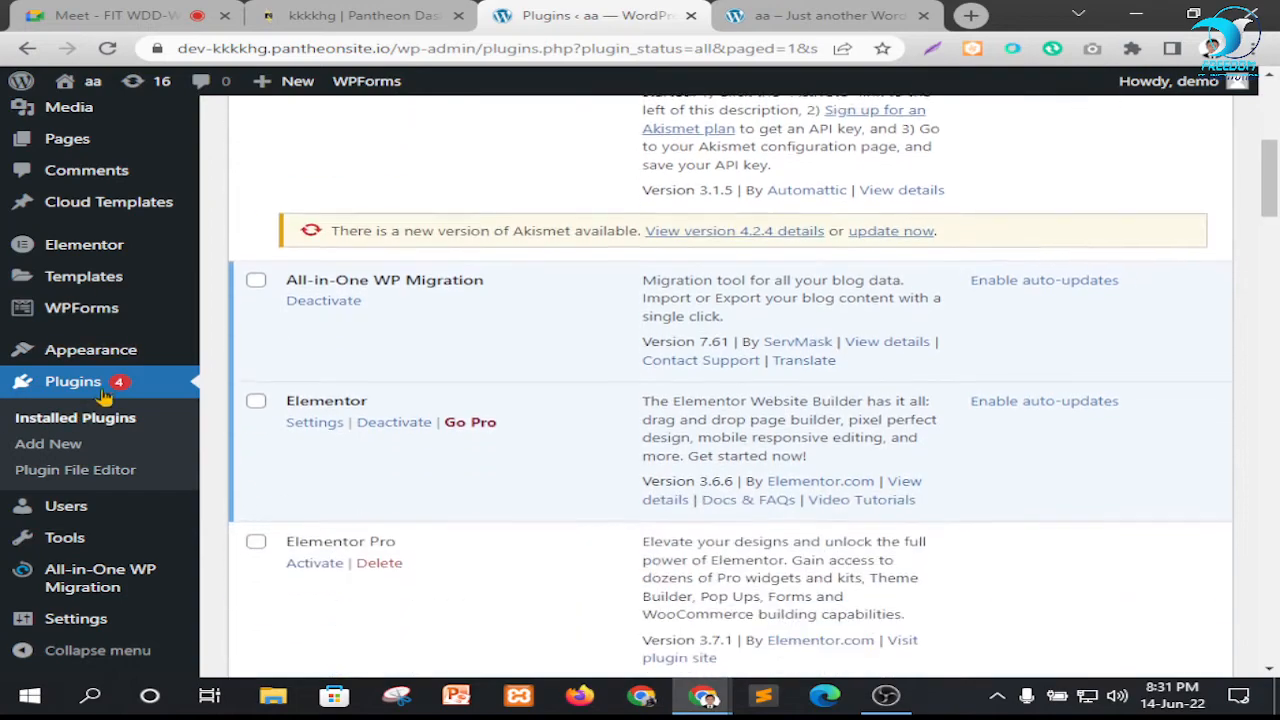
mouse_move(113, 588)
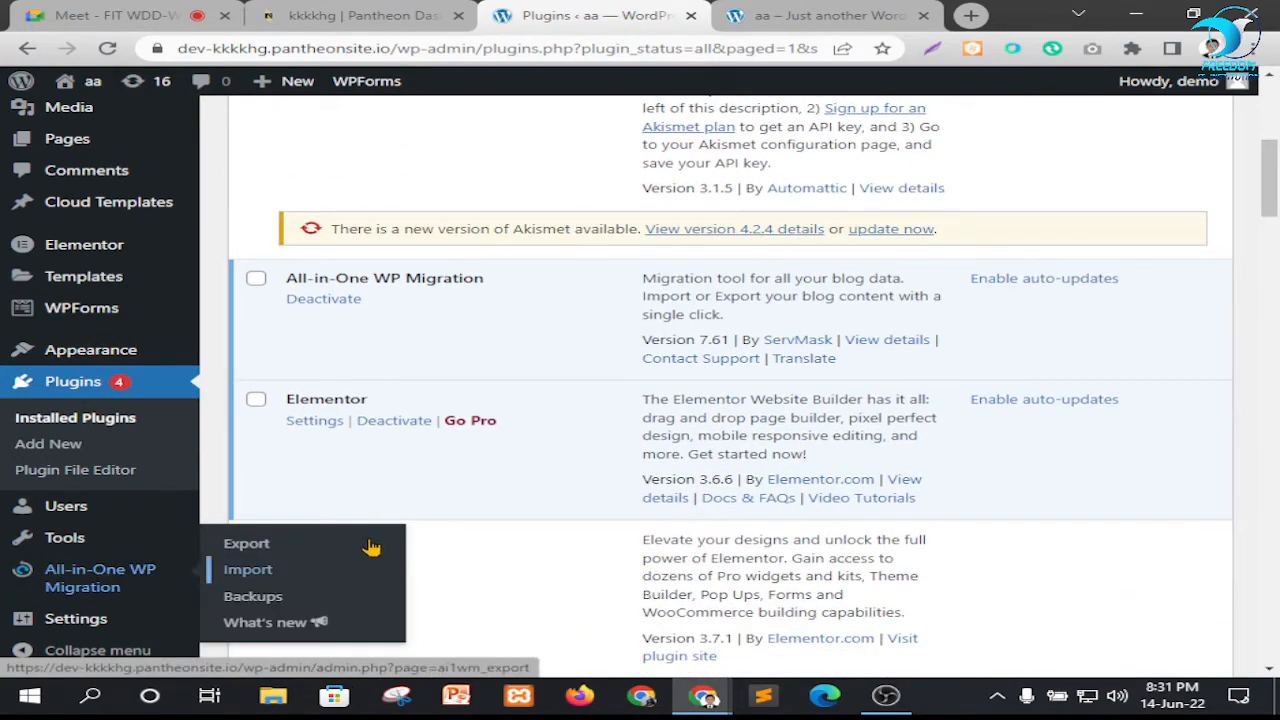
scroll(408, 480, up, 3)
scroll(410, 491, down, 2)
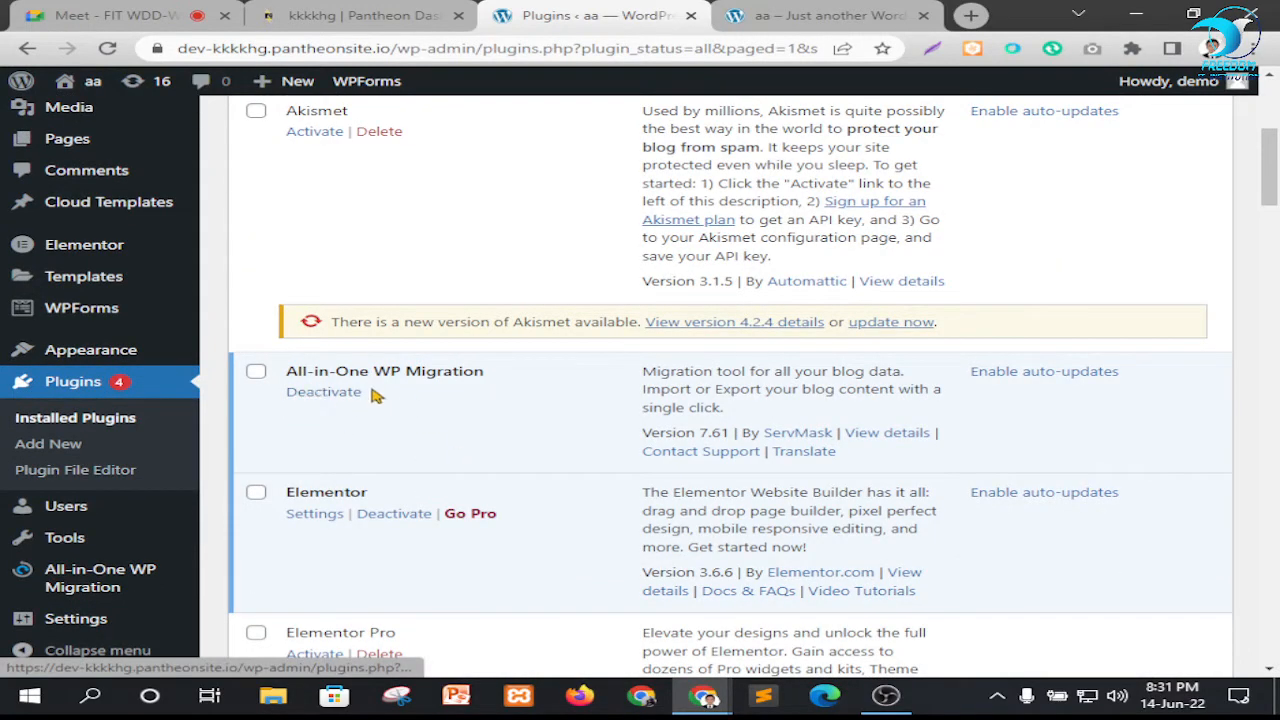
scroll(60, 520, down, 4)
mouse_move(58, 578)
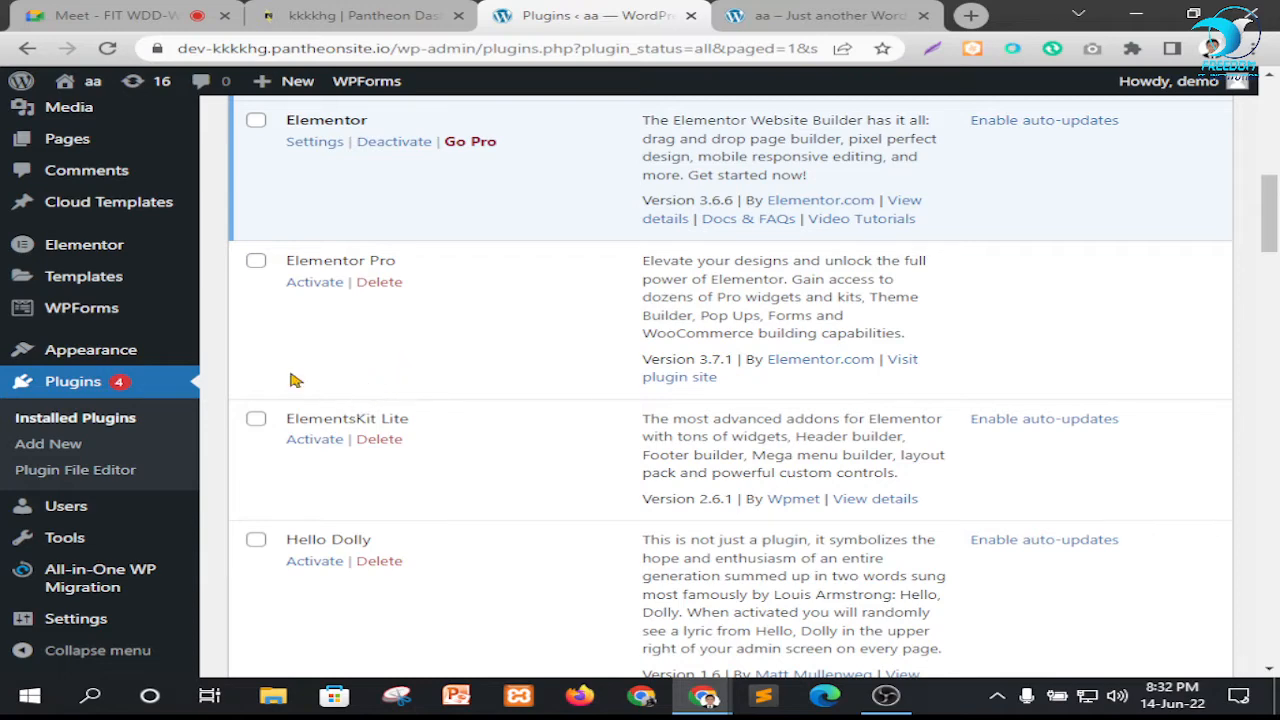
Open the Export page of All-in-One WP Migration, checking the live homepage tab while it loads
mouse_move(100, 578)
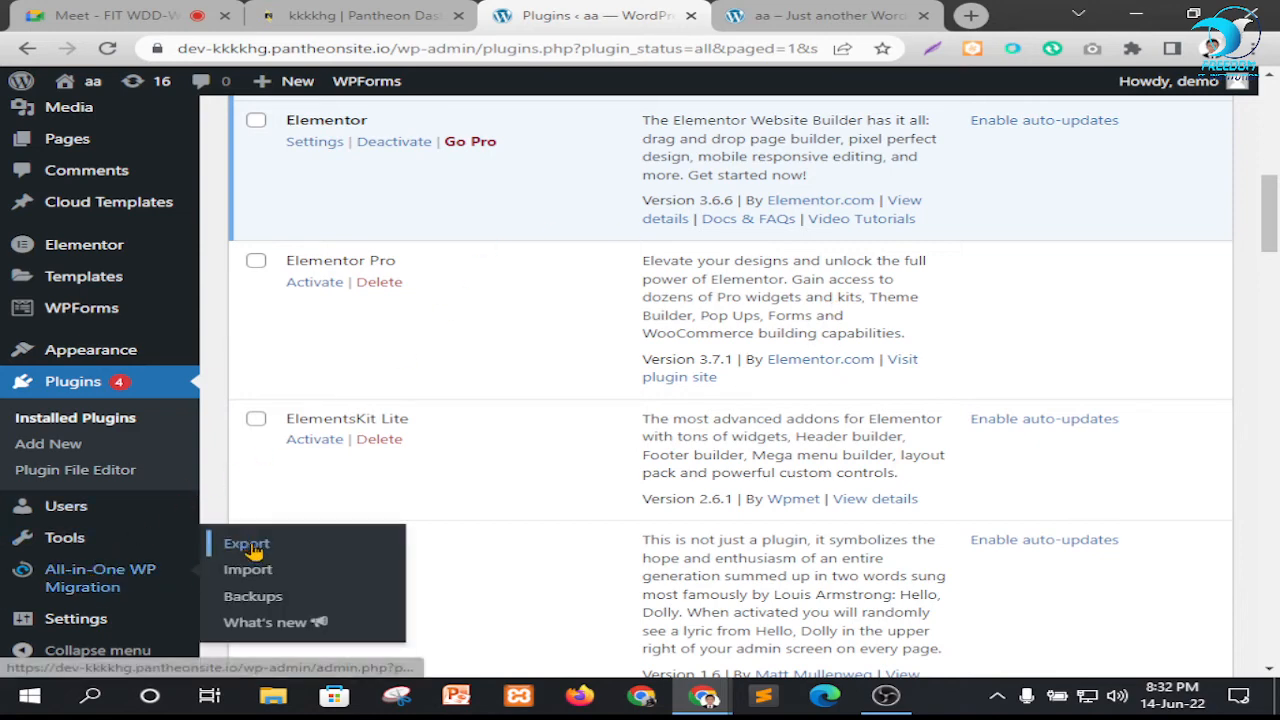
click(250, 545)
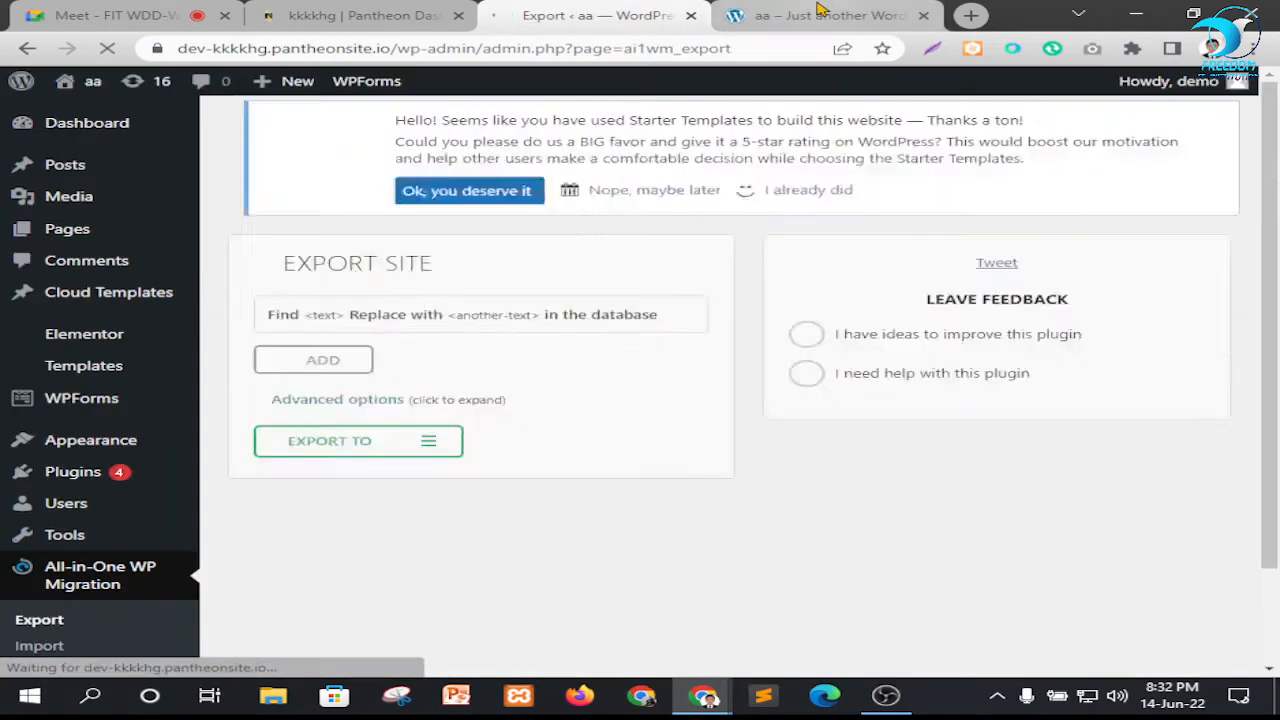
click(818, 10)
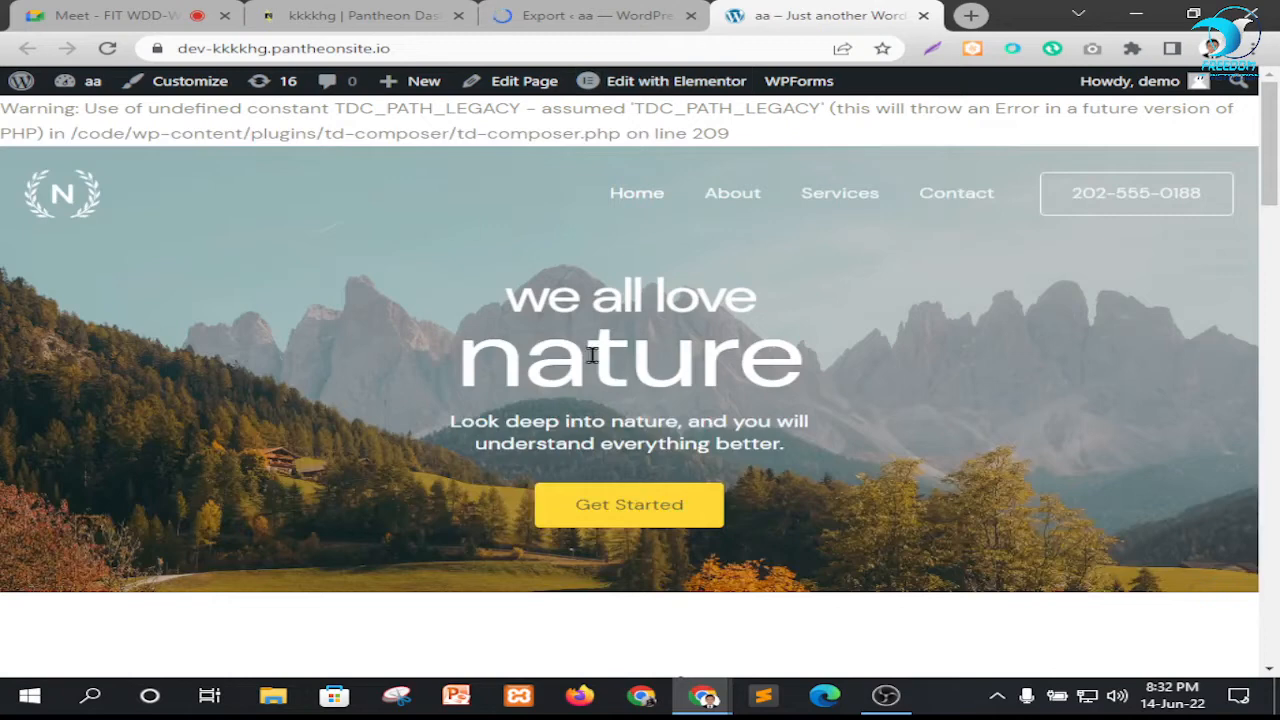
click(549, 10)
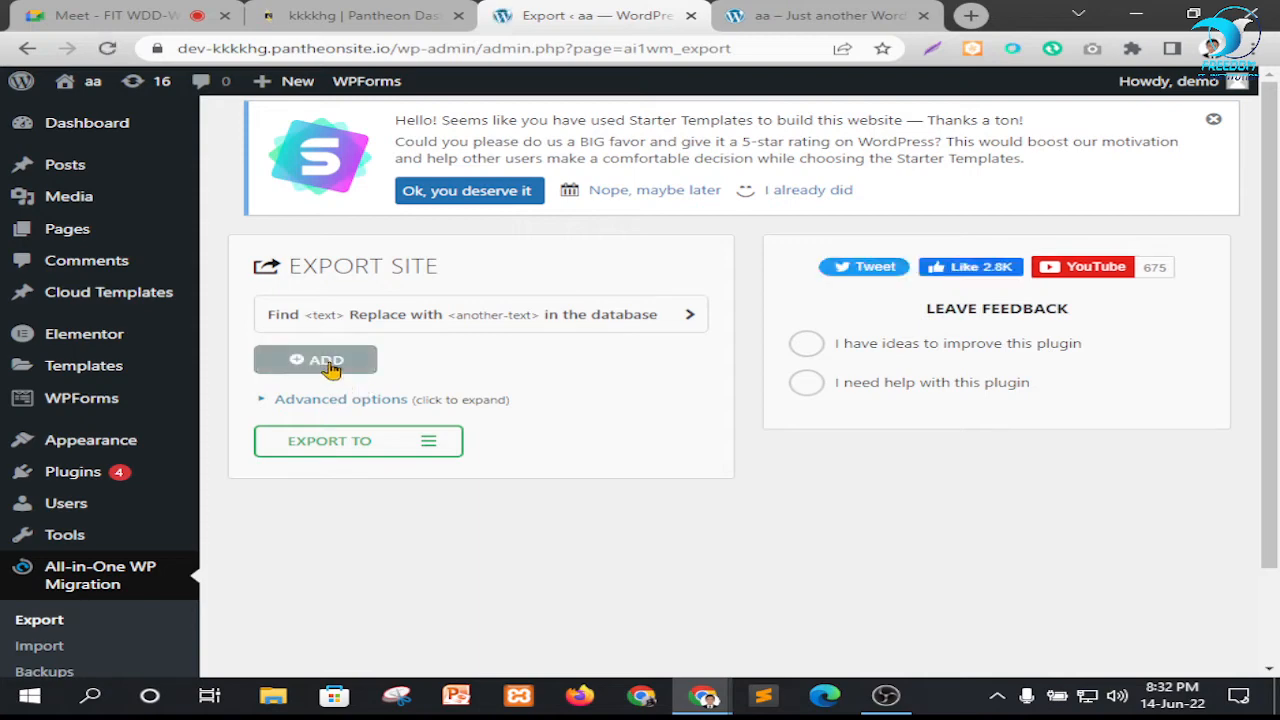
Export the site to a file and dismiss the finished export's dialog without downloading the archive
click(401, 444)
scroll(619, 427, down, 2)
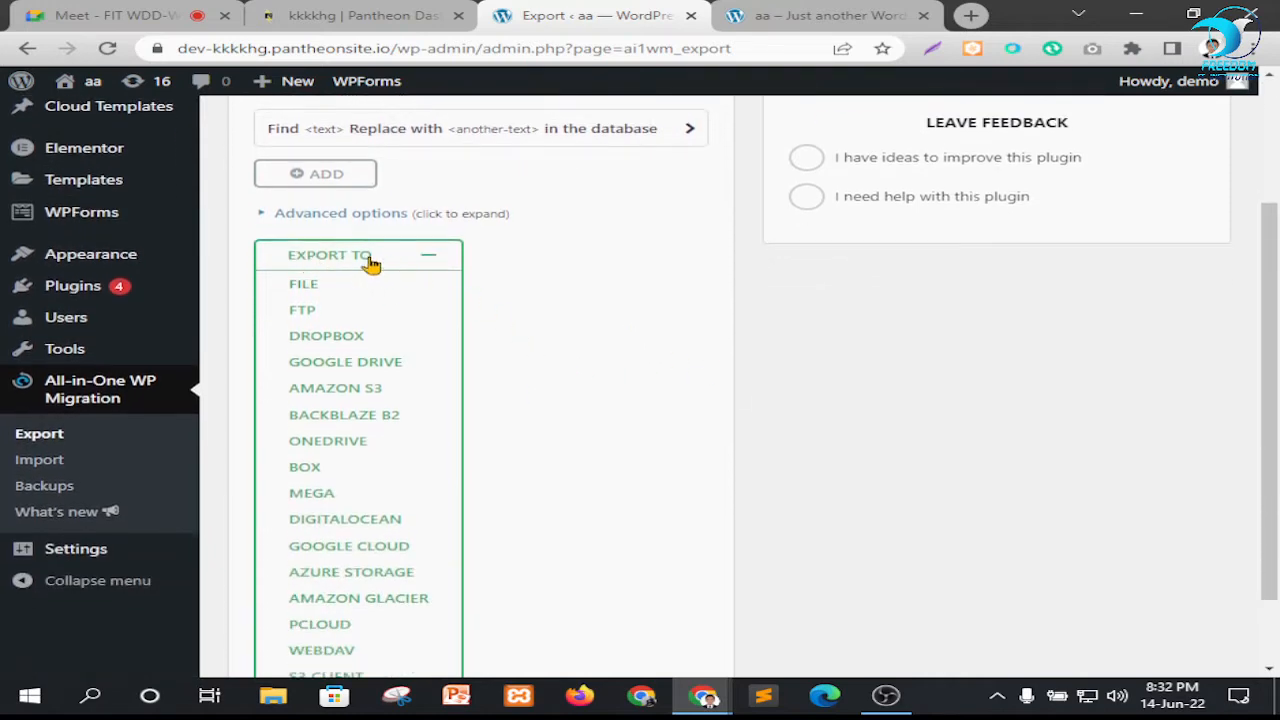
click(305, 286)
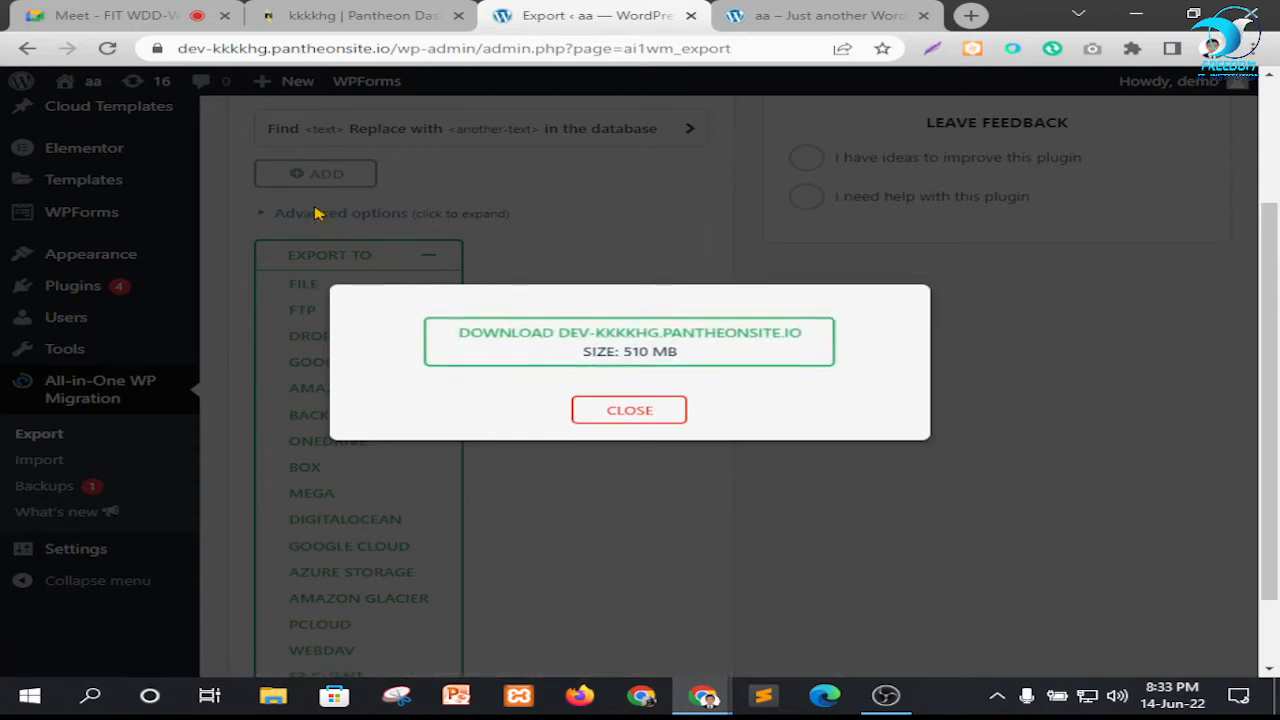
click(598, 421)
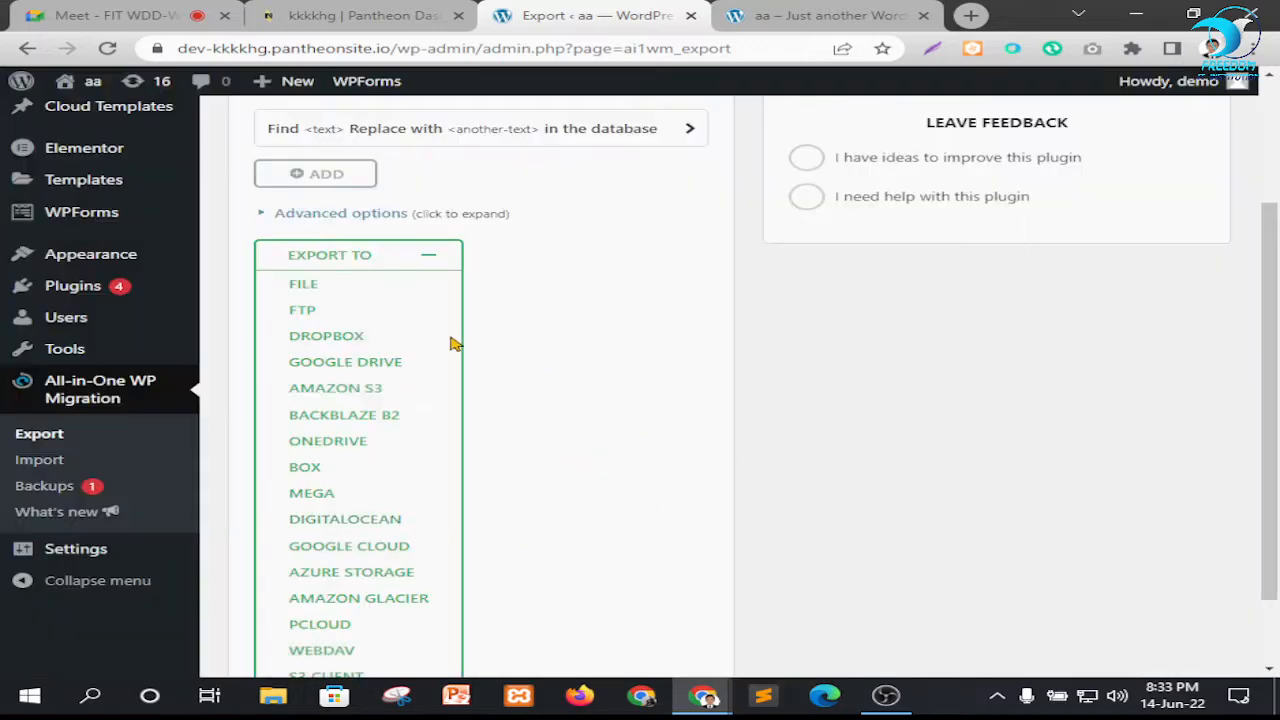
Leave the Export Site page and open the WP Reset tool
scroll(231, 323, down, 5)
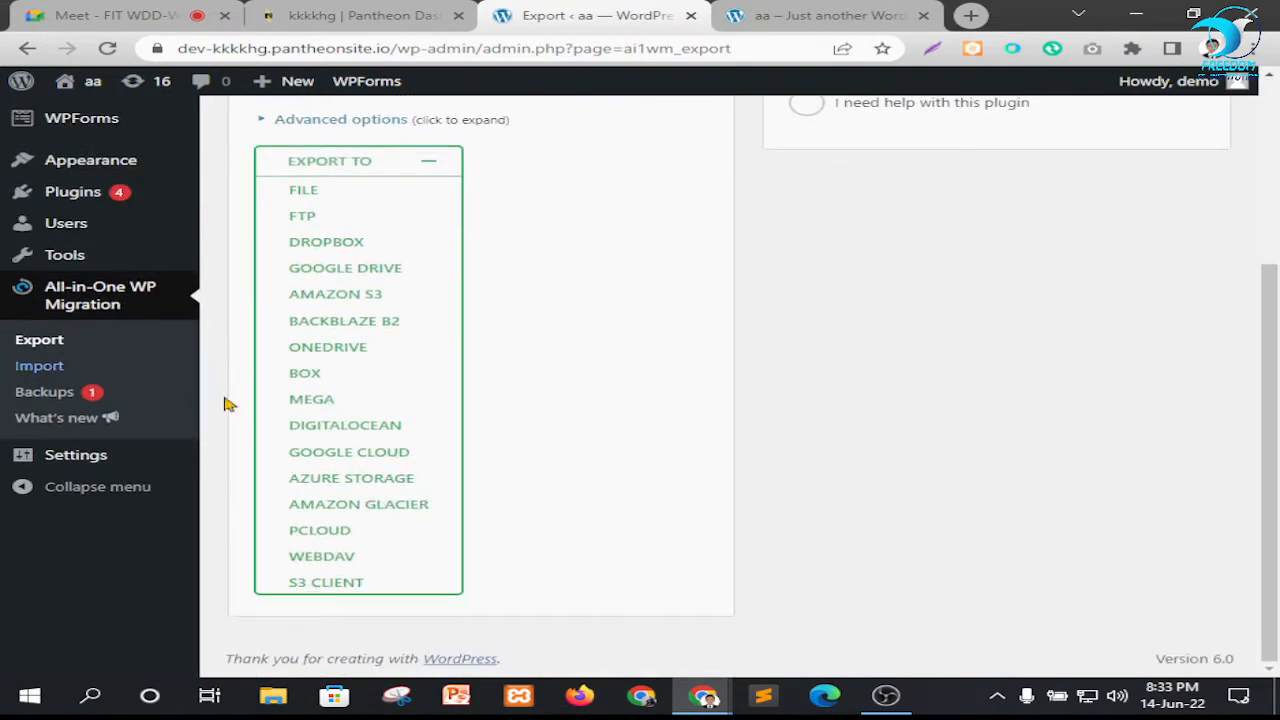
scroll(185, 407, up, 3)
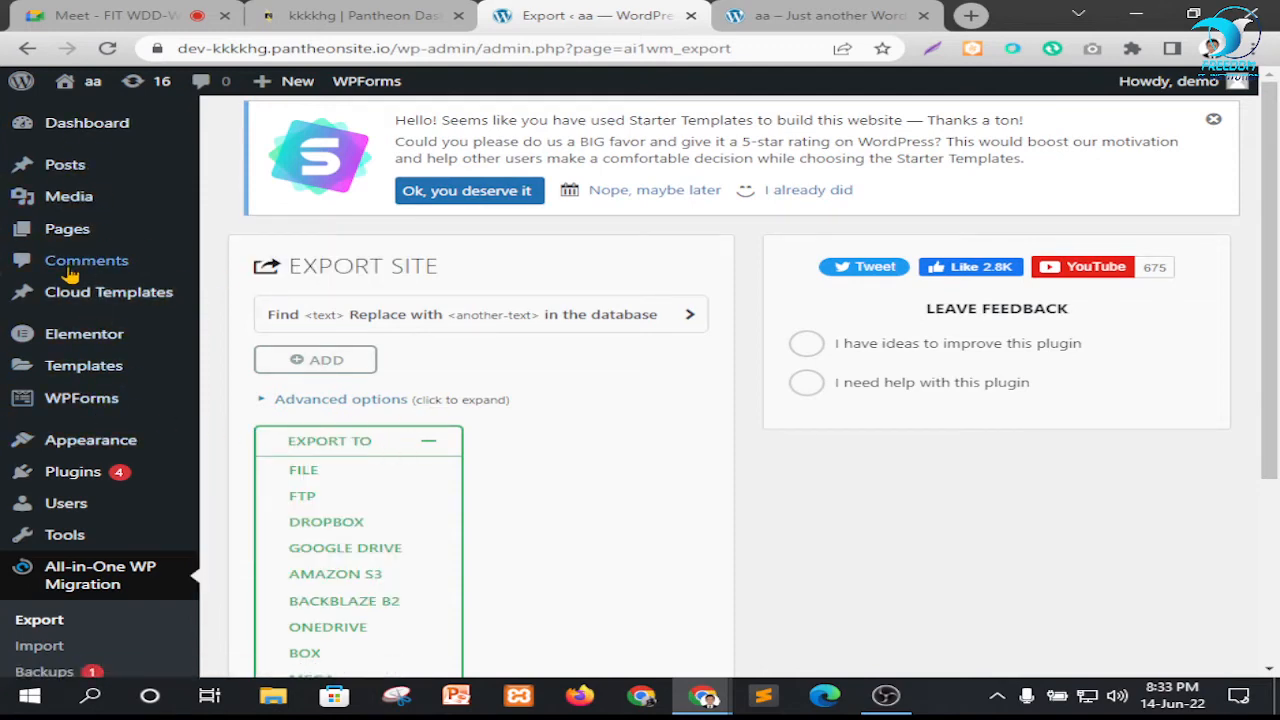
mouse_move(100, 446)
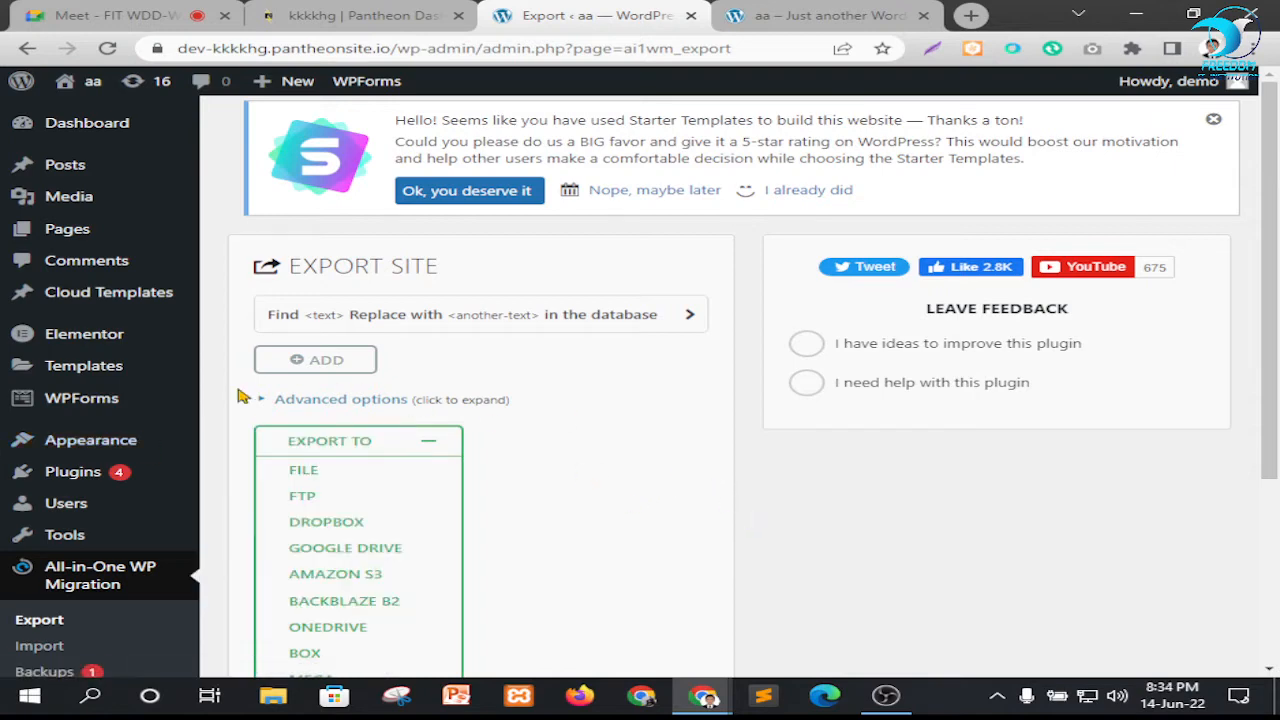
scroll(58, 582, down, 3)
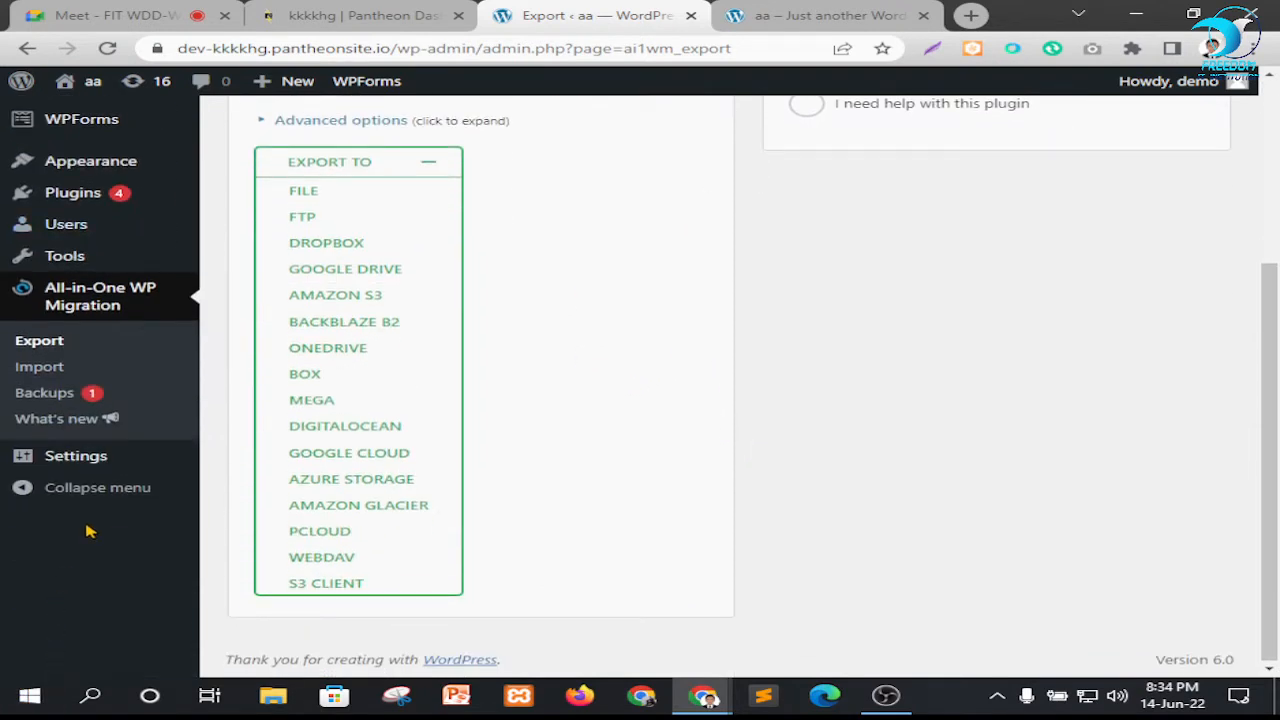
mouse_move(51, 254)
click(240, 418)
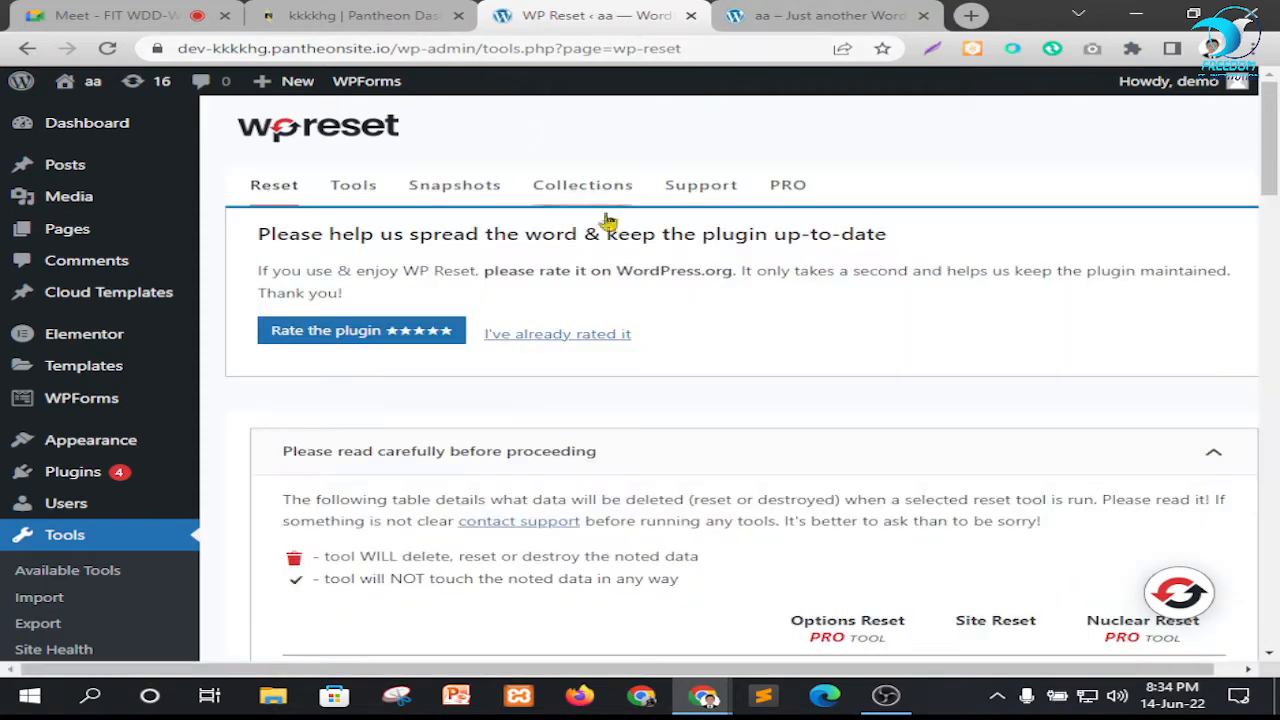
Check the live homepage tab, and review WP Reset's table of deleted data down to the Site Reset options
click(818, 15)
click(590, 15)
scroll(590, 278, down, 5)
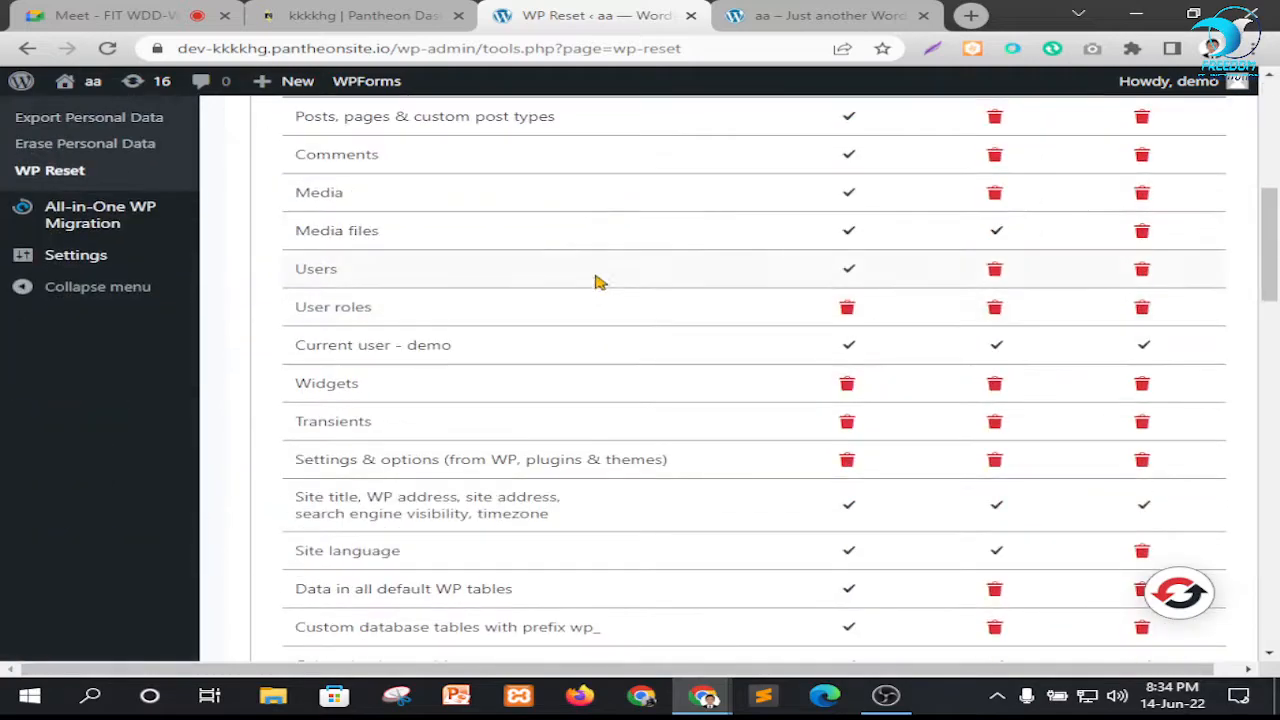
scroll(596, 281, down, 15)
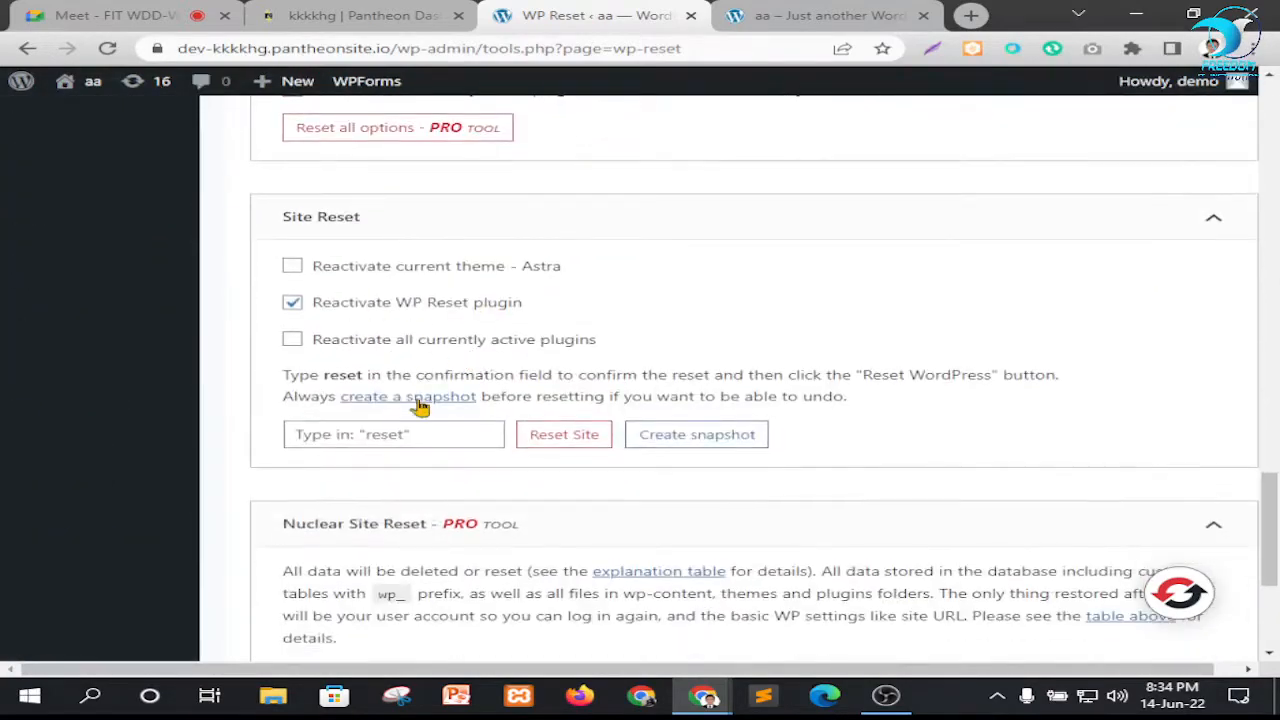
Run WP Reset's Site Reset with the confirmation word "reset", confirm it, and glance at the live homepage tab while it runs
scroll(420, 405, down, 1)
click(368, 340)
text(r)
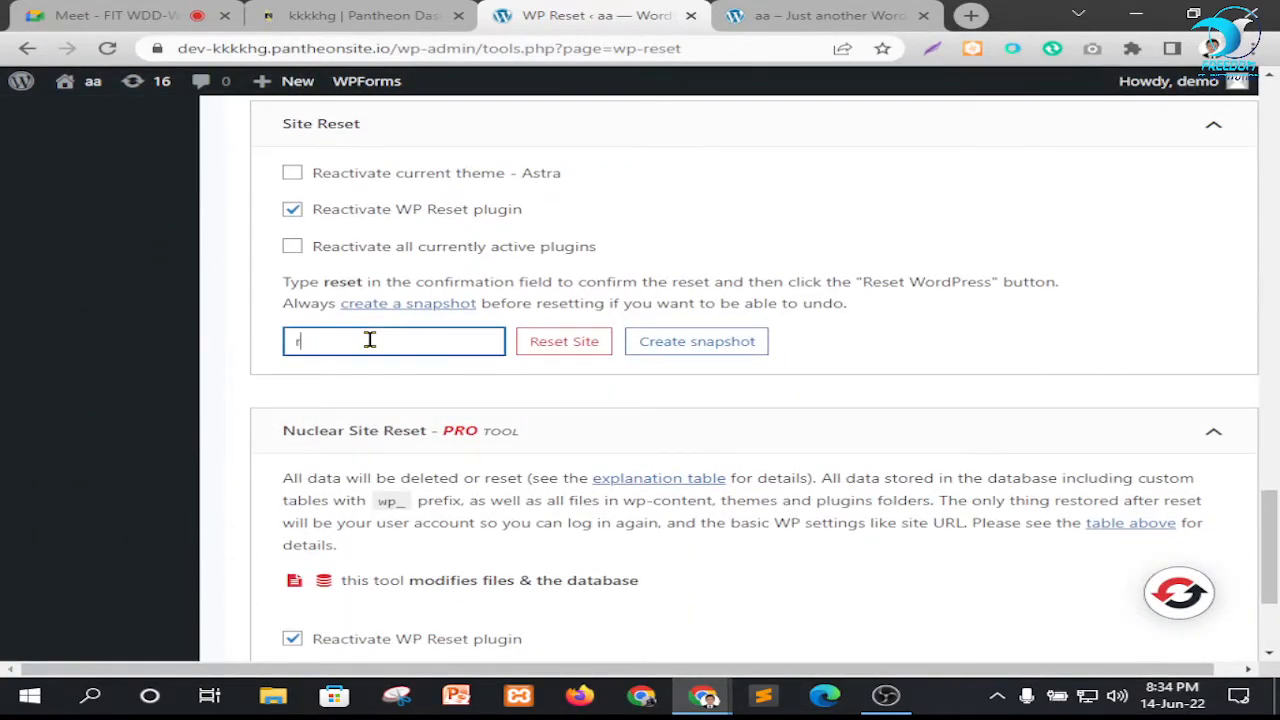
text(eset)
click(580, 341)
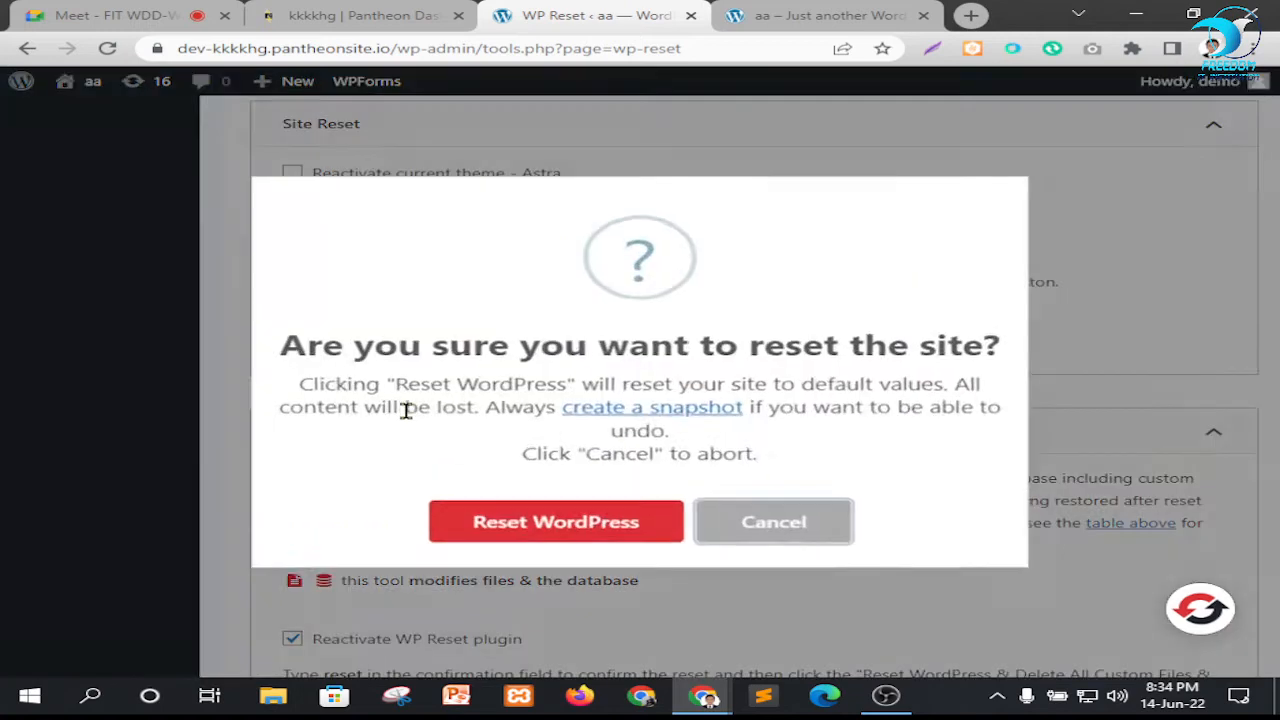
click(548, 516)
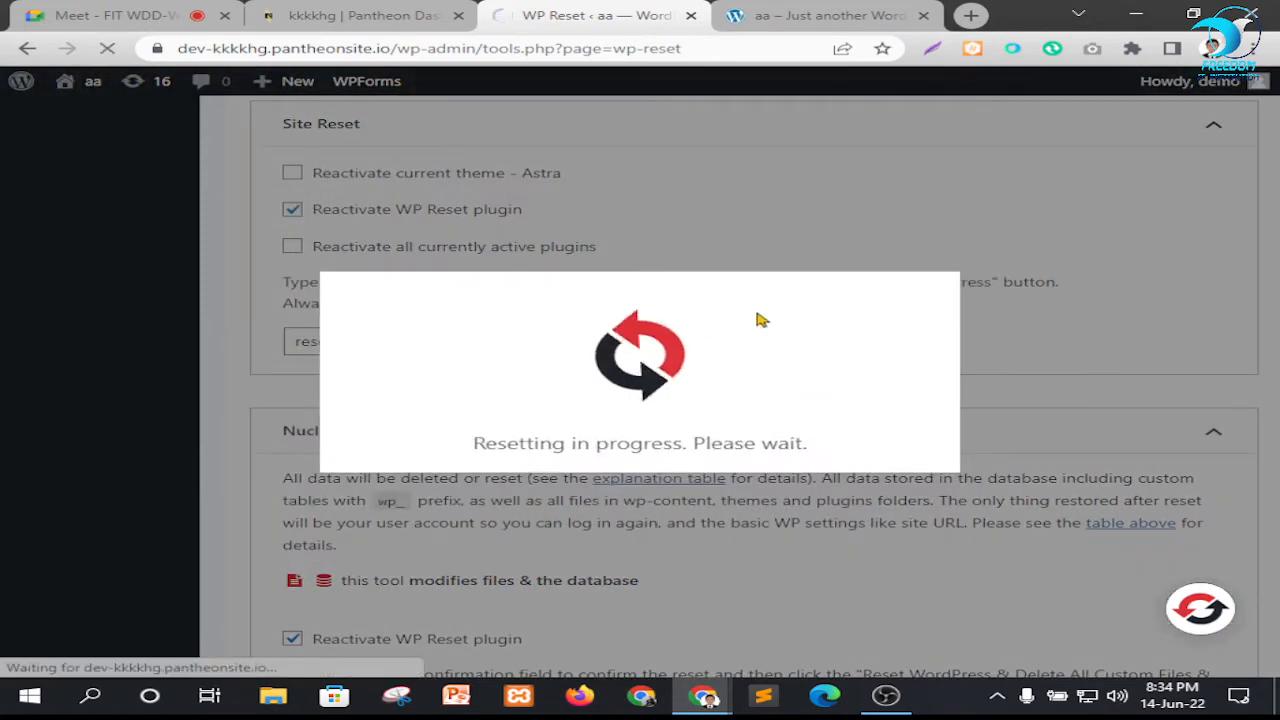
click(785, 14)
click(560, 15)
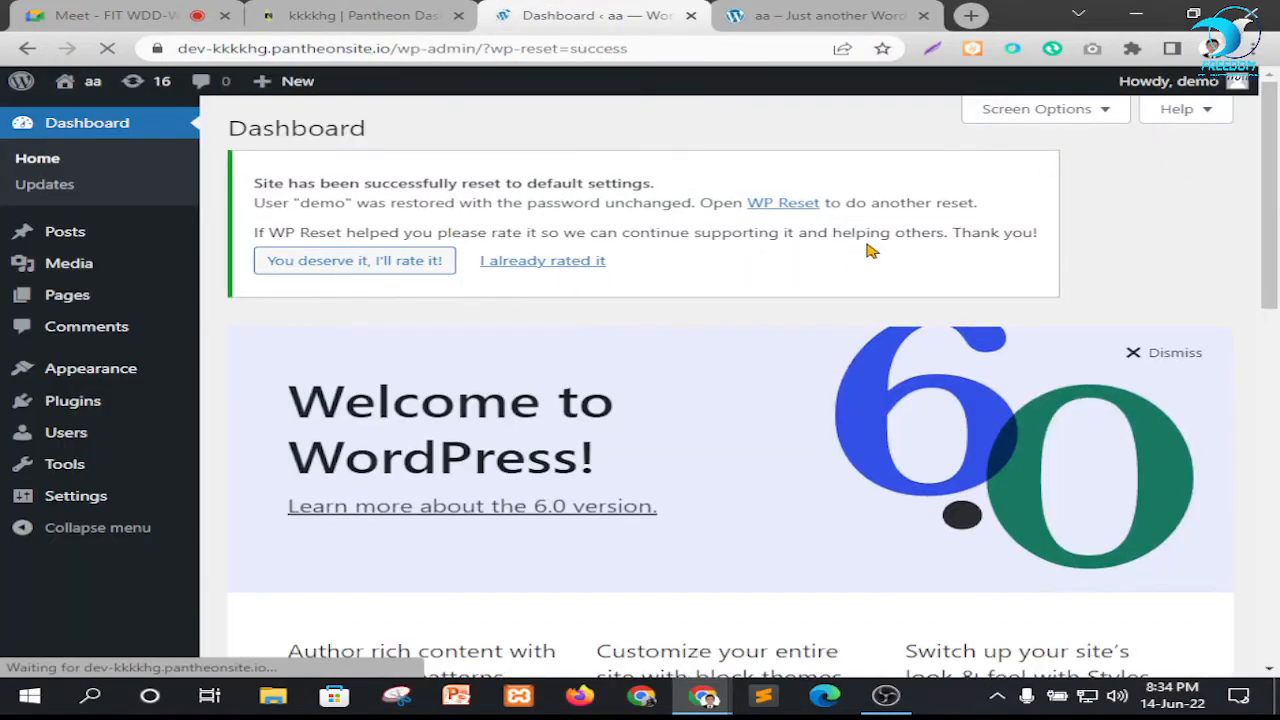
Open the Installed Plugins, All Posts and All Pages lists, each in its own new browser tab
mouse_move(95, 375)
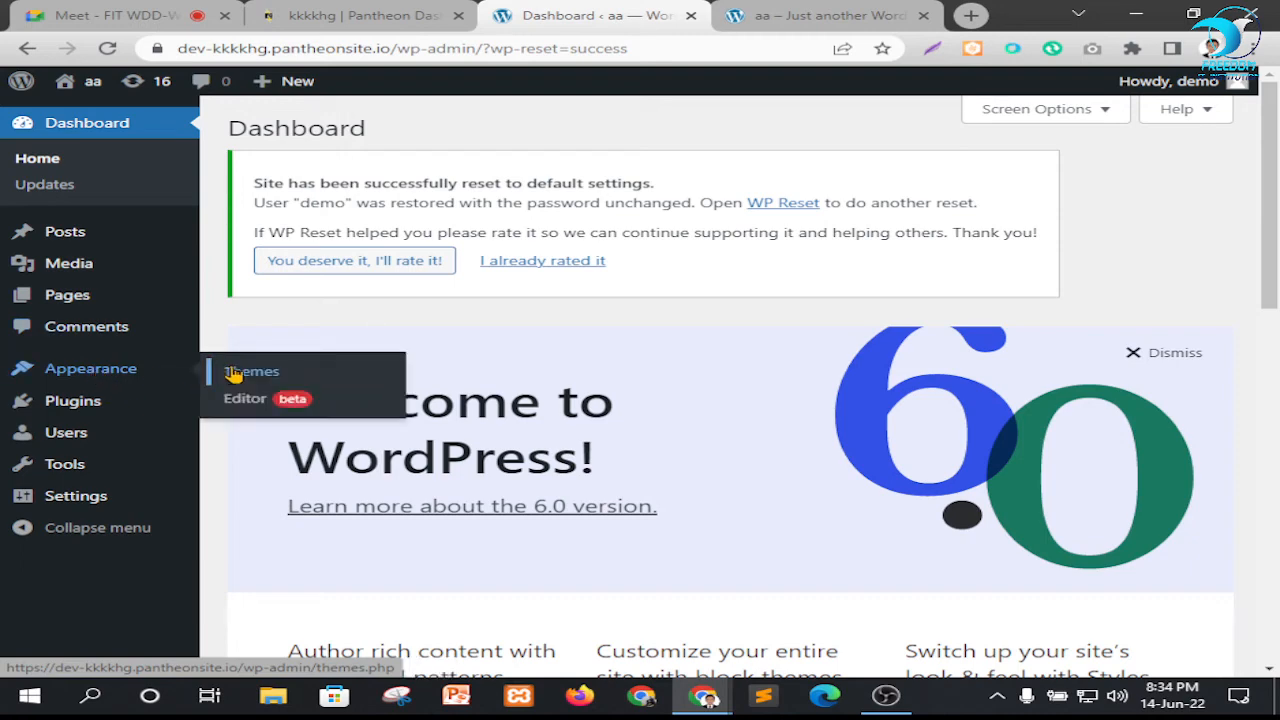
mouse_move(30, 402)
right_click(237, 403)
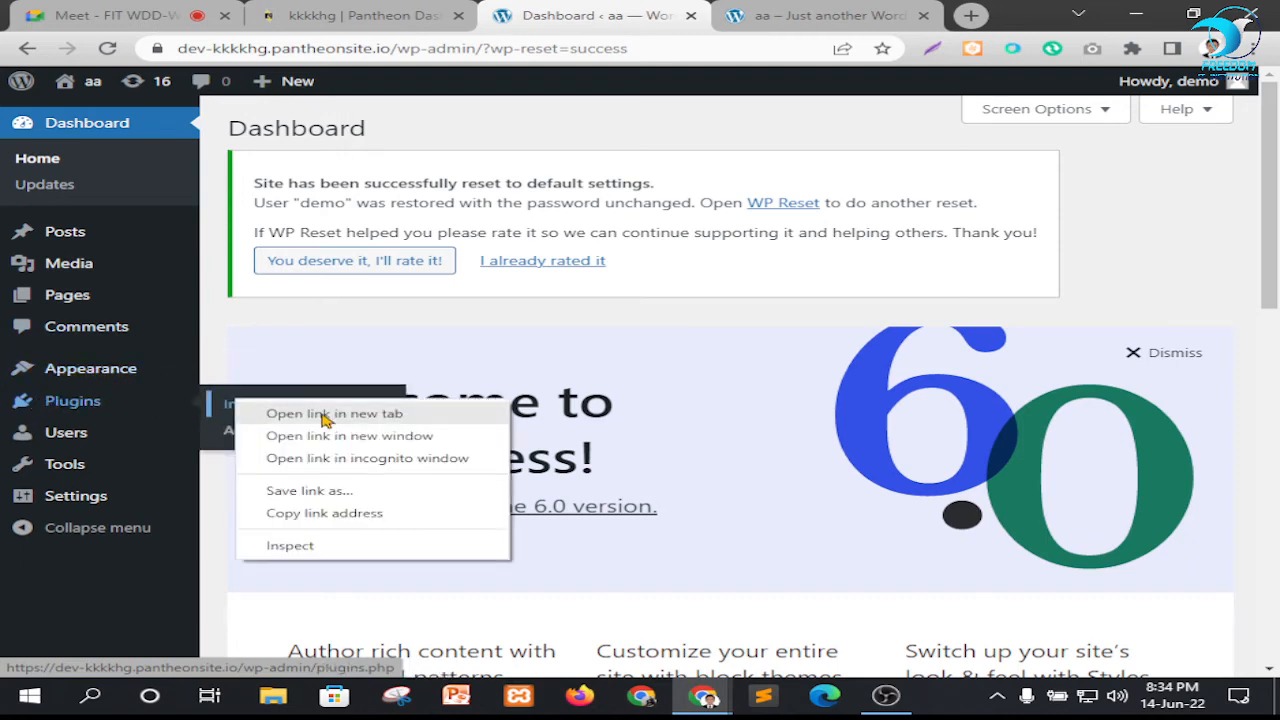
click(325, 418)
mouse_move(30, 236)
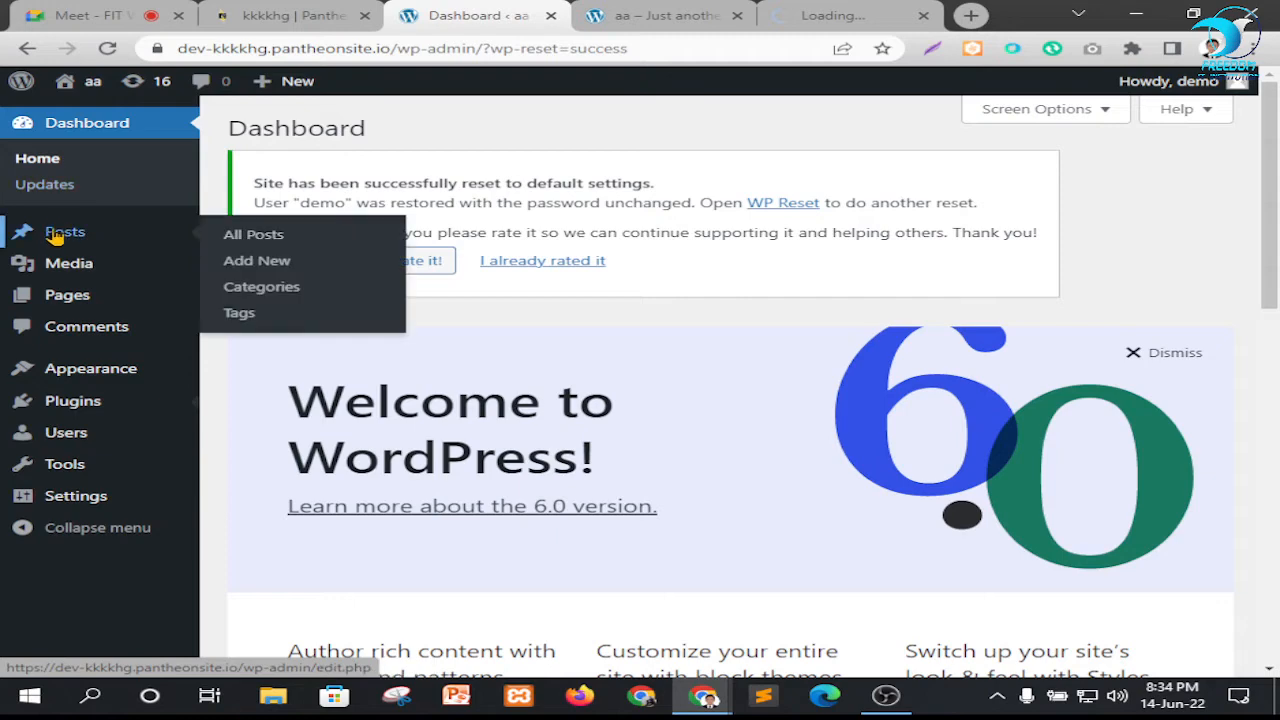
right_click(238, 243)
click(305, 252)
mouse_move(50, 297)
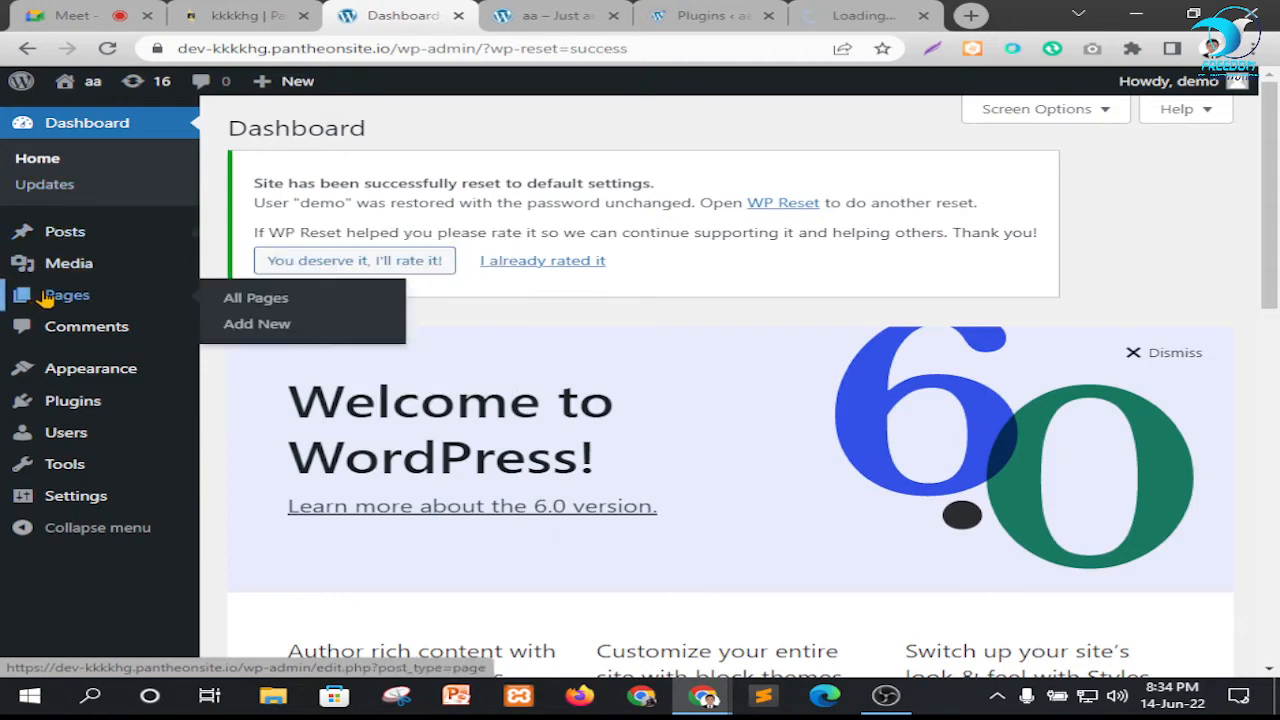
right_click(230, 298)
click(297, 306)
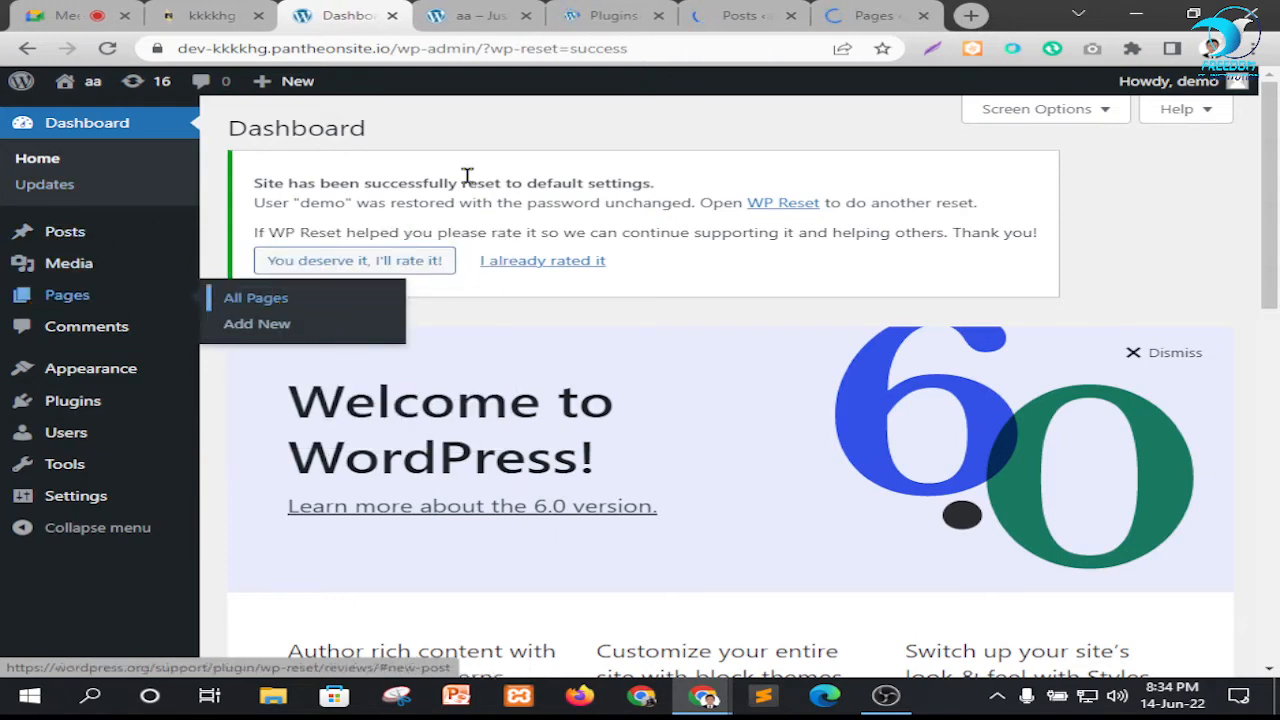
Glance at the live homepage tab, and look through the list of installed plugins
click(474, 14)
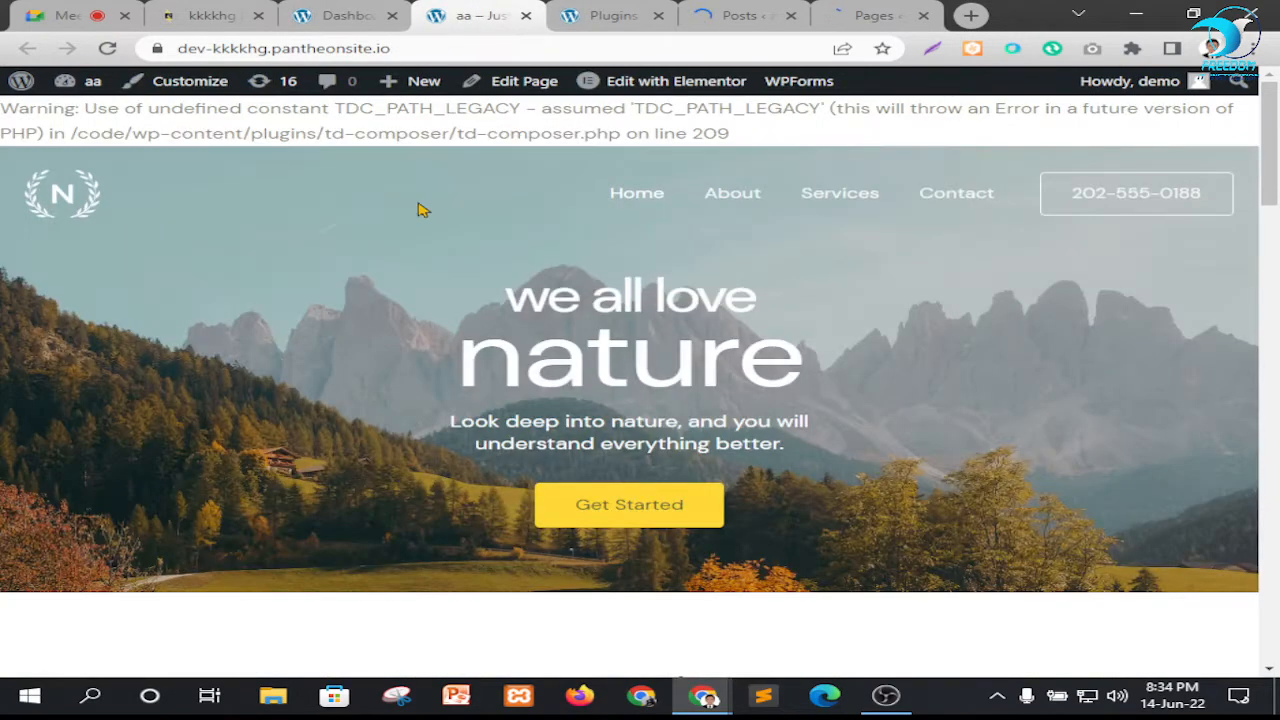
key(ctrl+Tab)
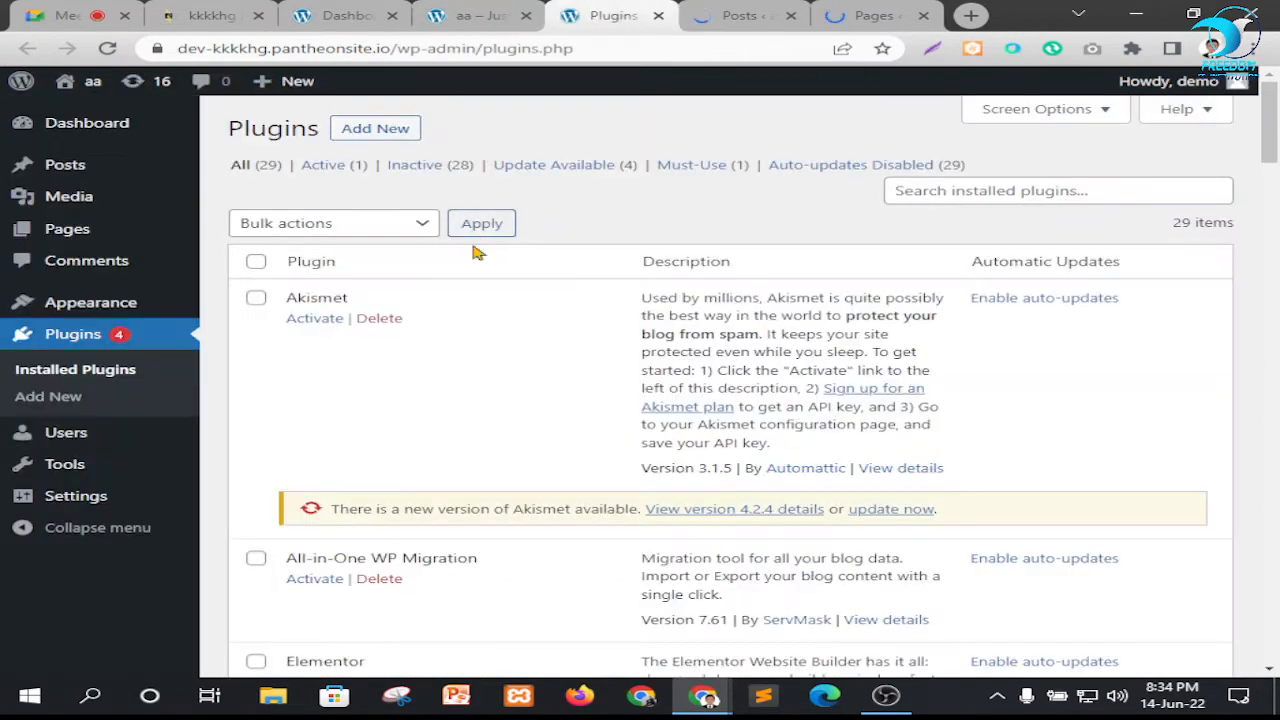
scroll(371, 314, down, 8)
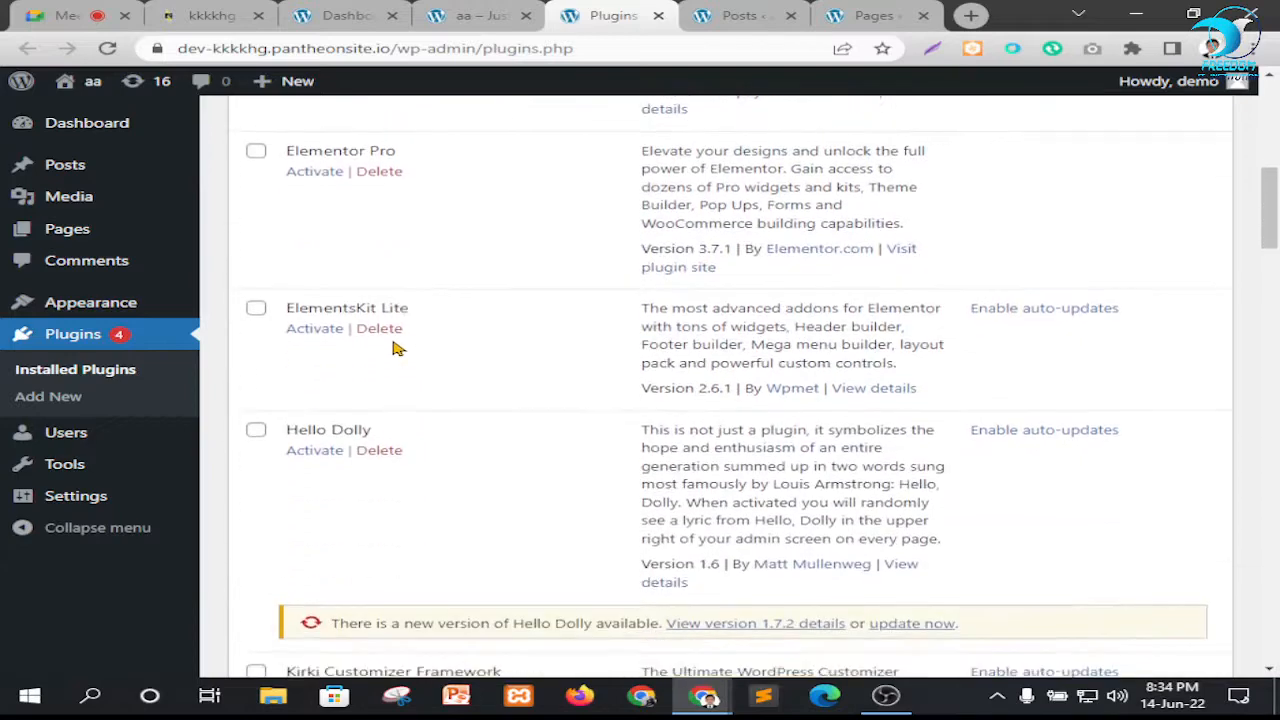
scroll(393, 347, up, 8)
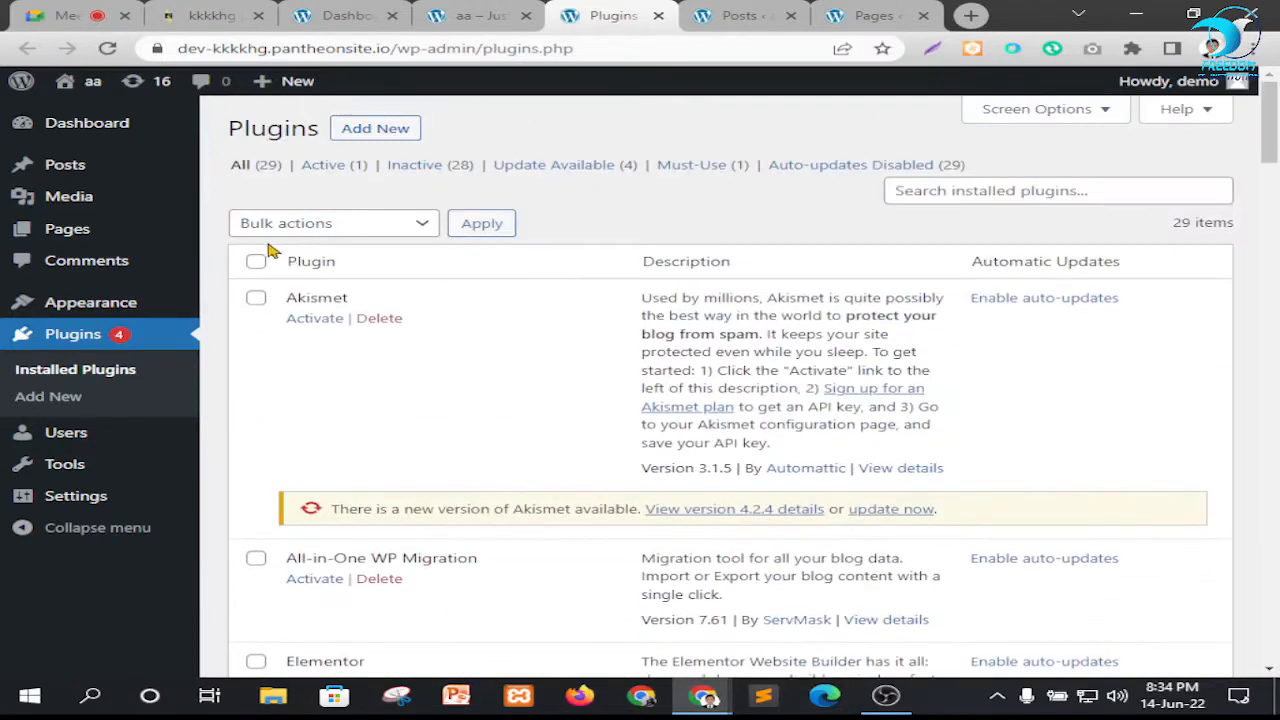
Select every installed plugin except All-in-One WP Migration, and bulk-delete the selection, confirming the deletion
click(258, 260)
scroll(420, 277, down, 2)
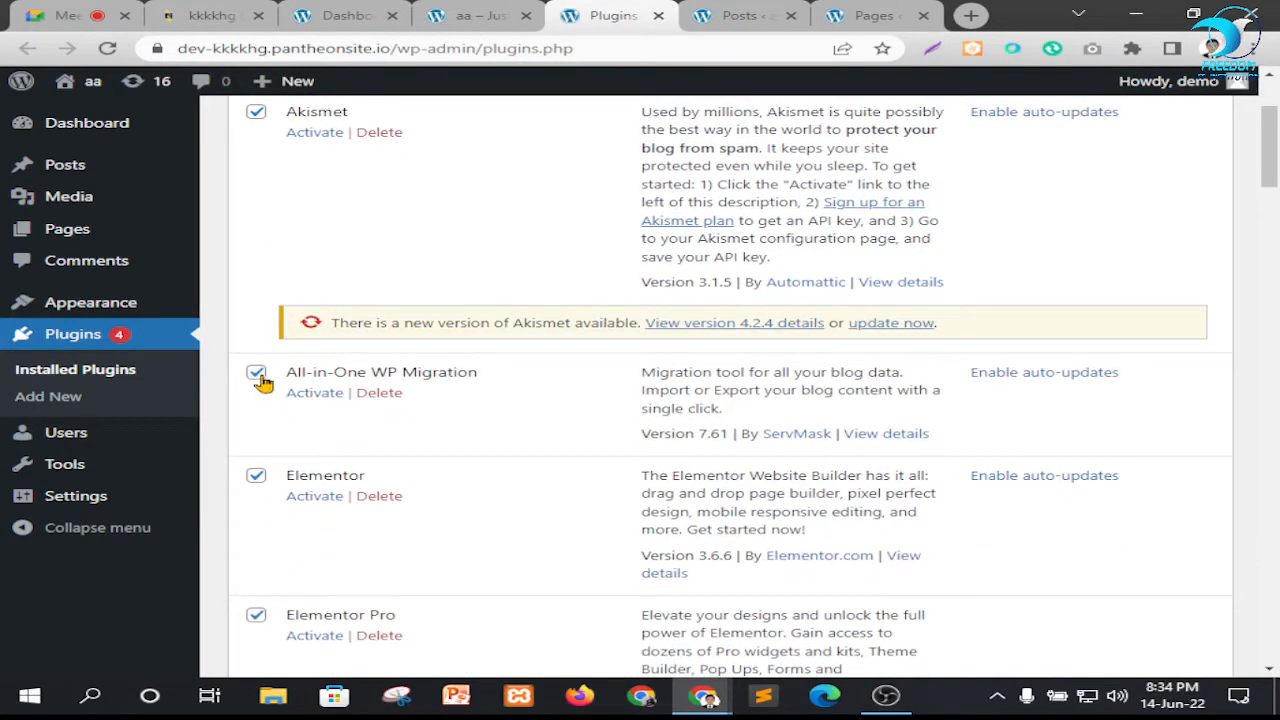
click(257, 375)
scroll(451, 337, down, 8)
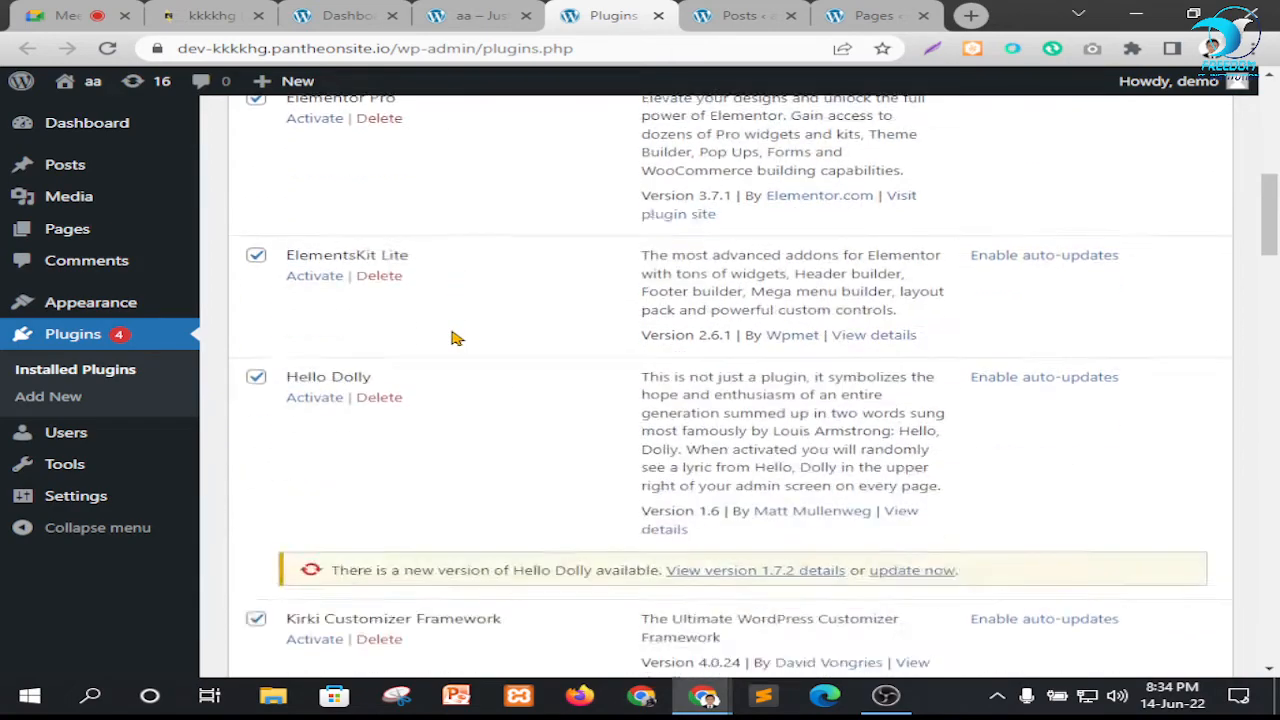
scroll(453, 338, up, 7)
scroll(455, 335, up, 3)
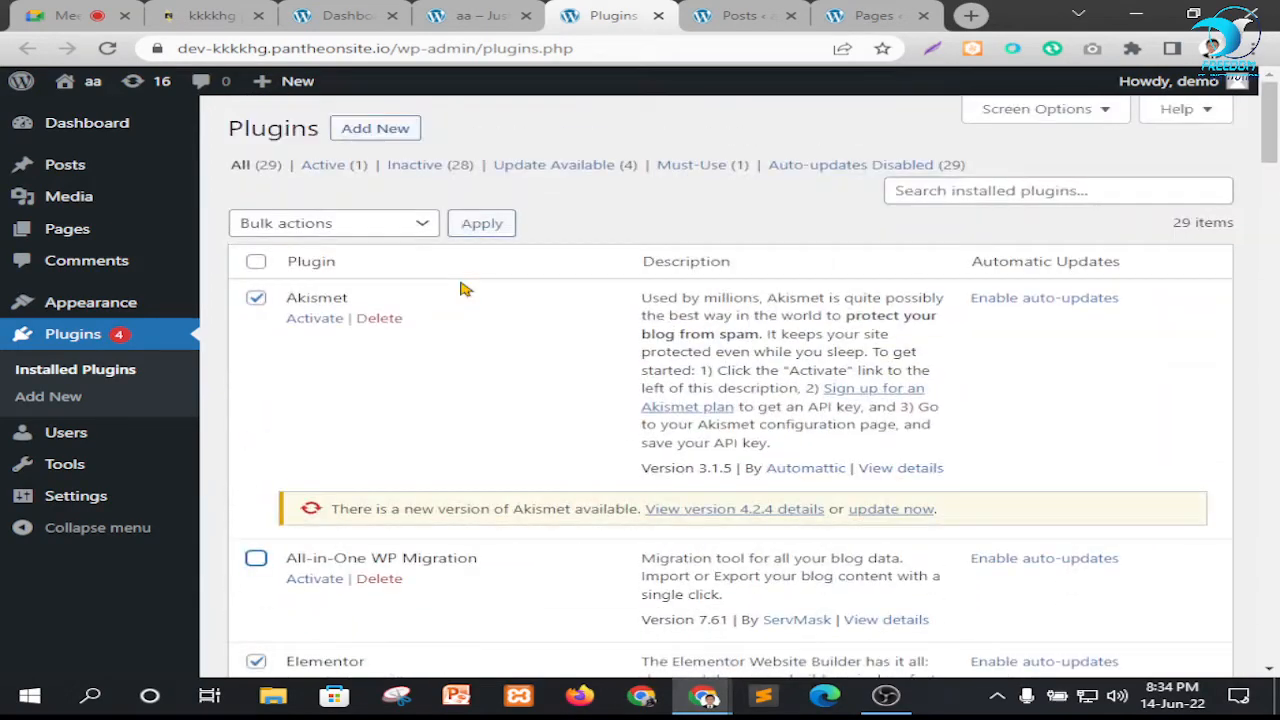
click(329, 227)
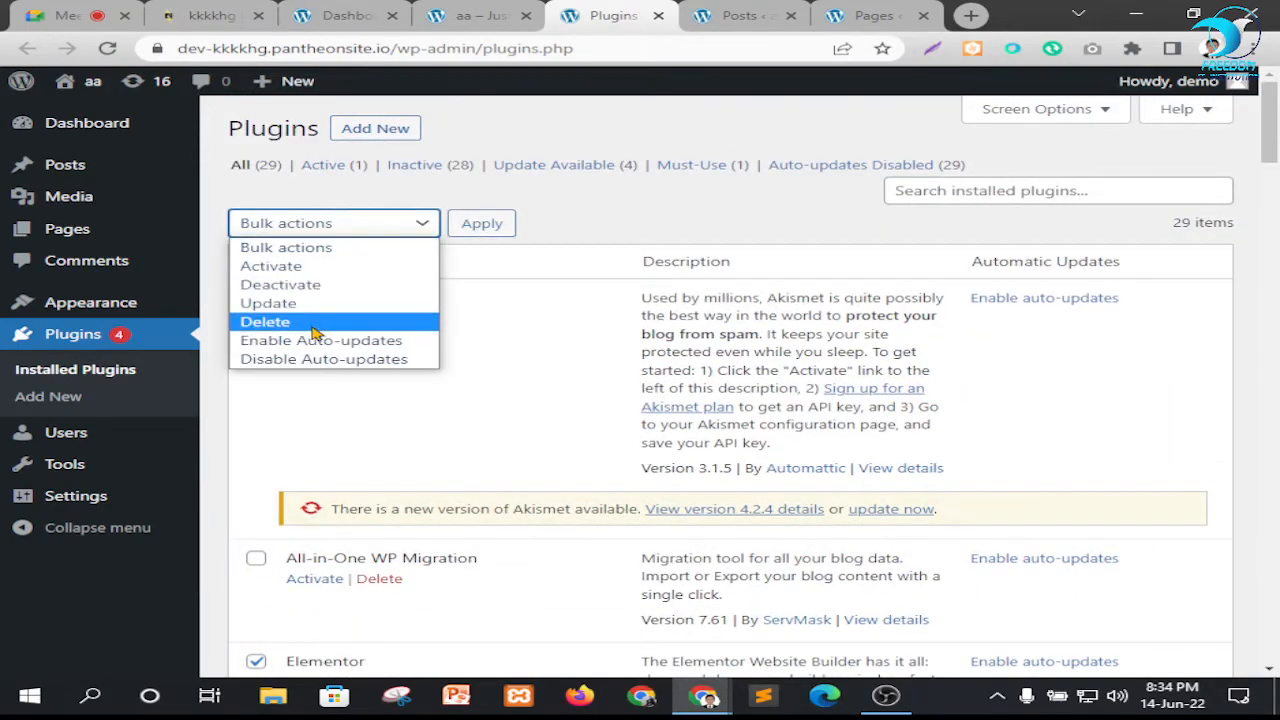
click(298, 322)
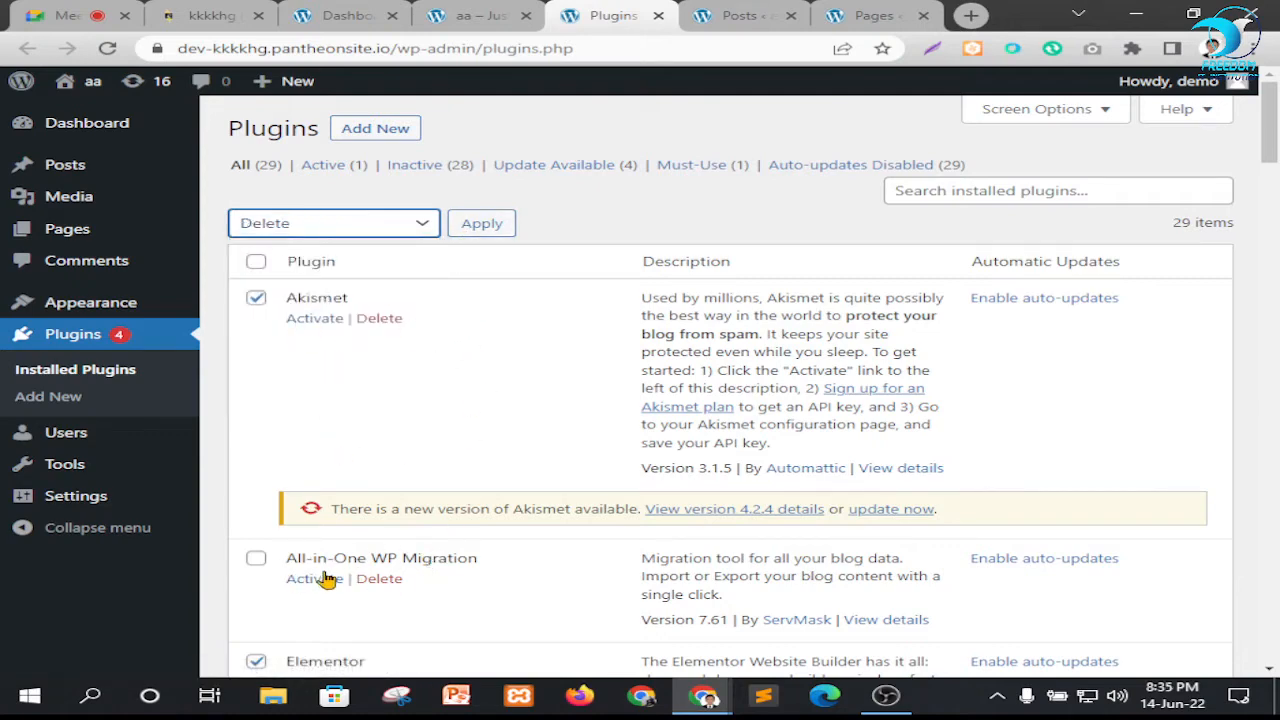
click(498, 232)
click(762, 172)
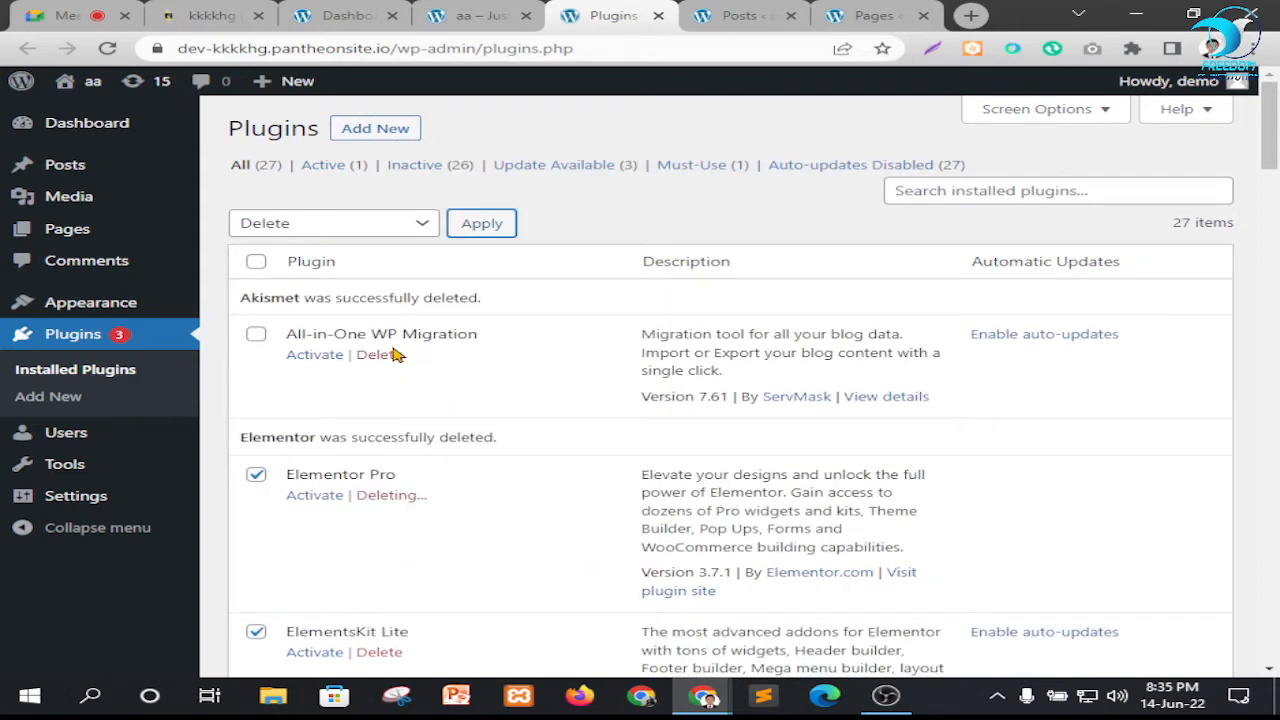
Follow the bulk deletion through the plugin list, checking which plugins get removed and the entry for WP Reset
scroll(559, 407, down, 1)
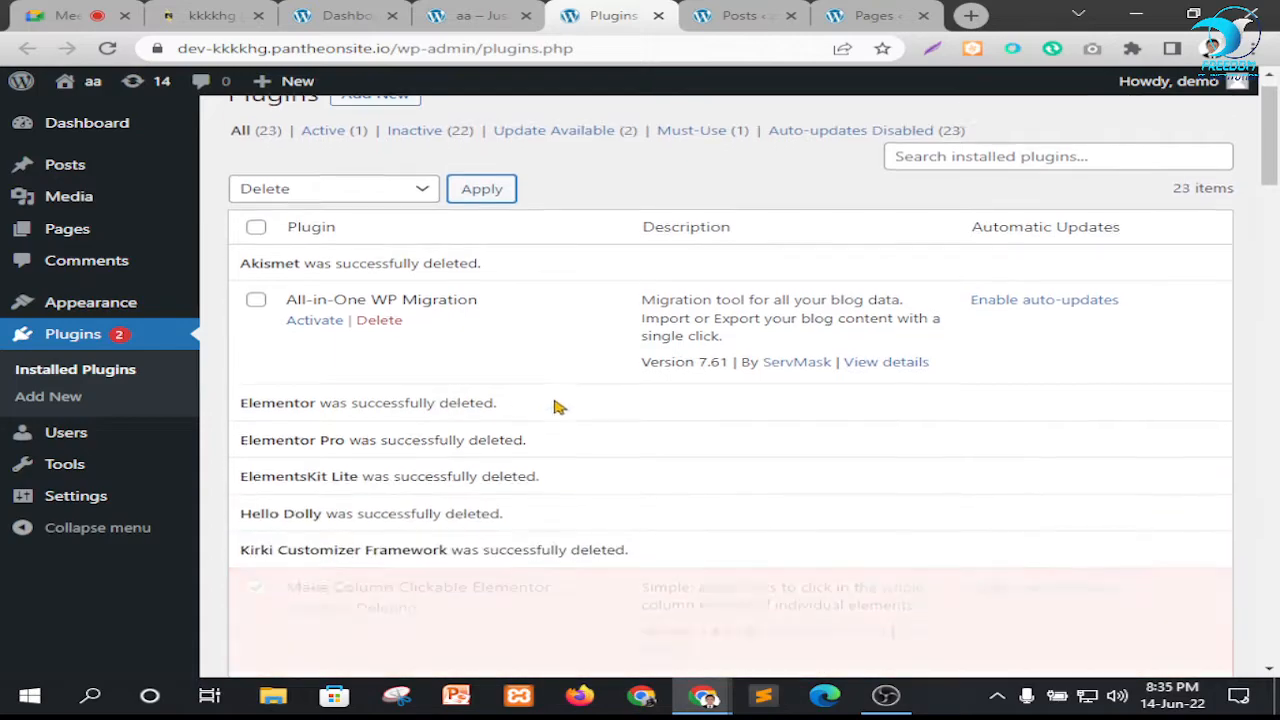
scroll(550, 350, down, 4)
scroll(360, 360, down, 3)
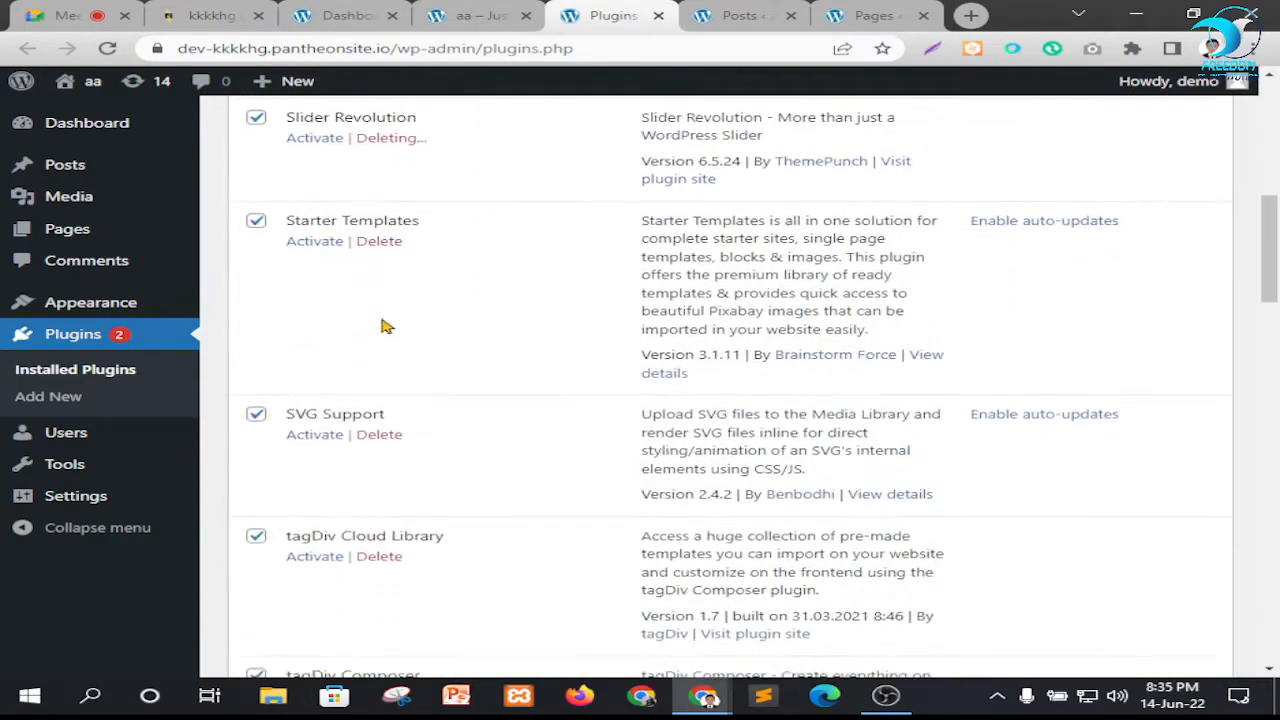
scroll(423, 371, down, 6)
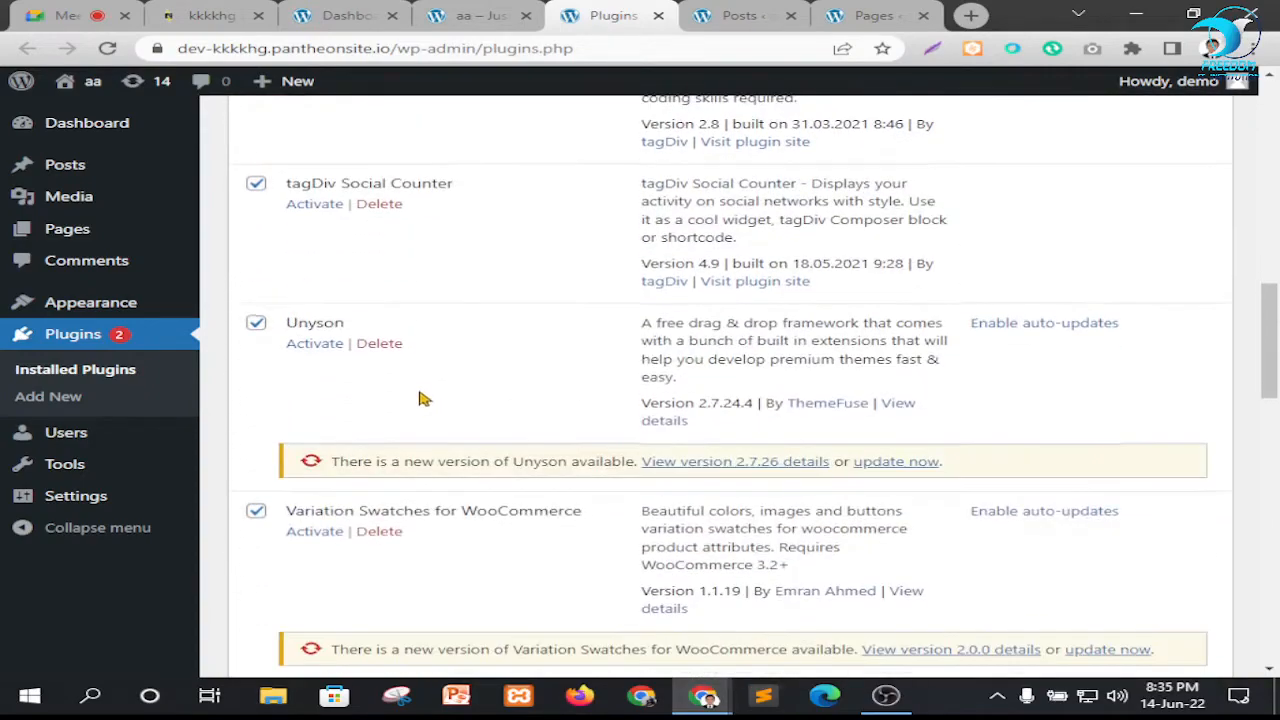
scroll(435, 400, down, 7)
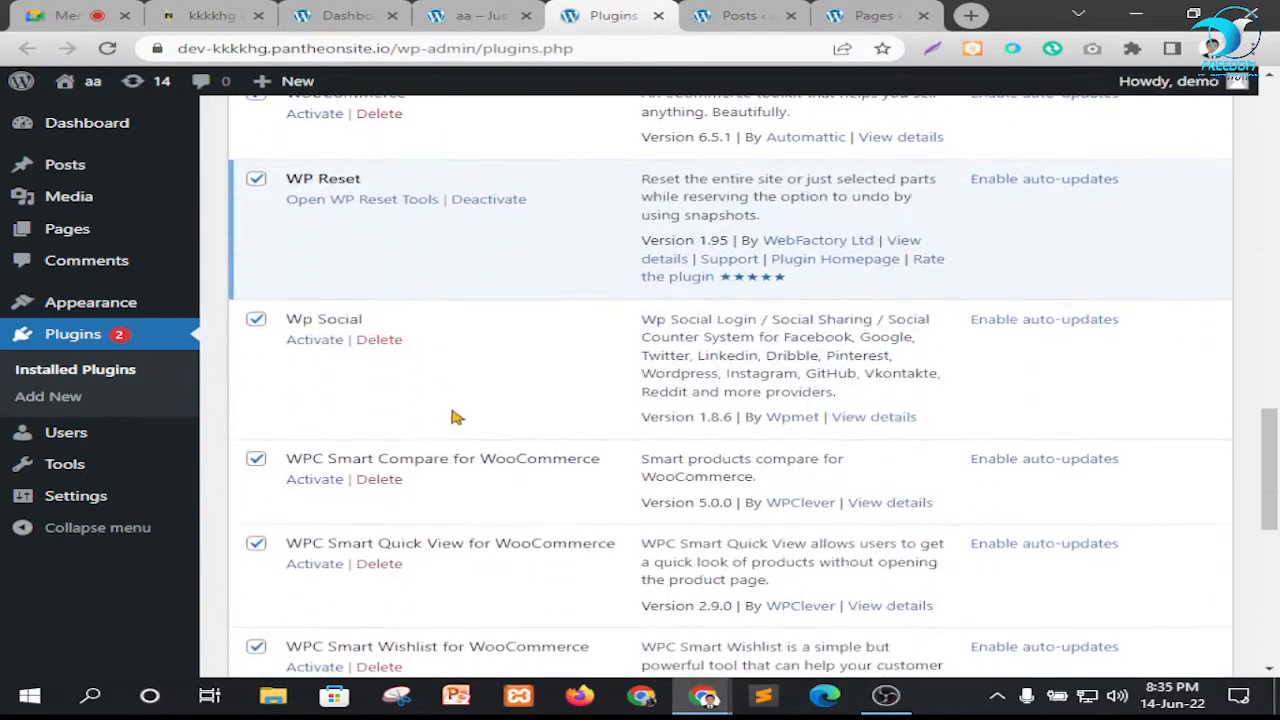
scroll(455, 412, up, 3)
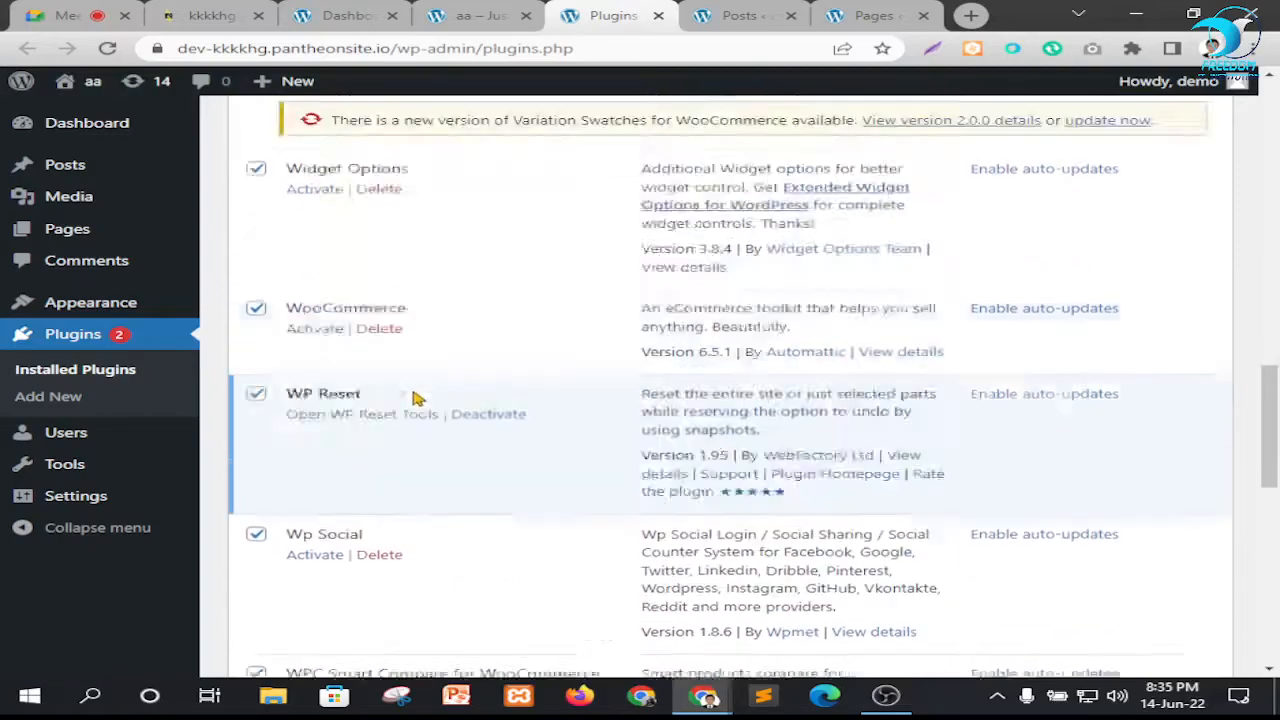
scroll(410, 370, up, 8)
scroll(457, 363, down, 4)
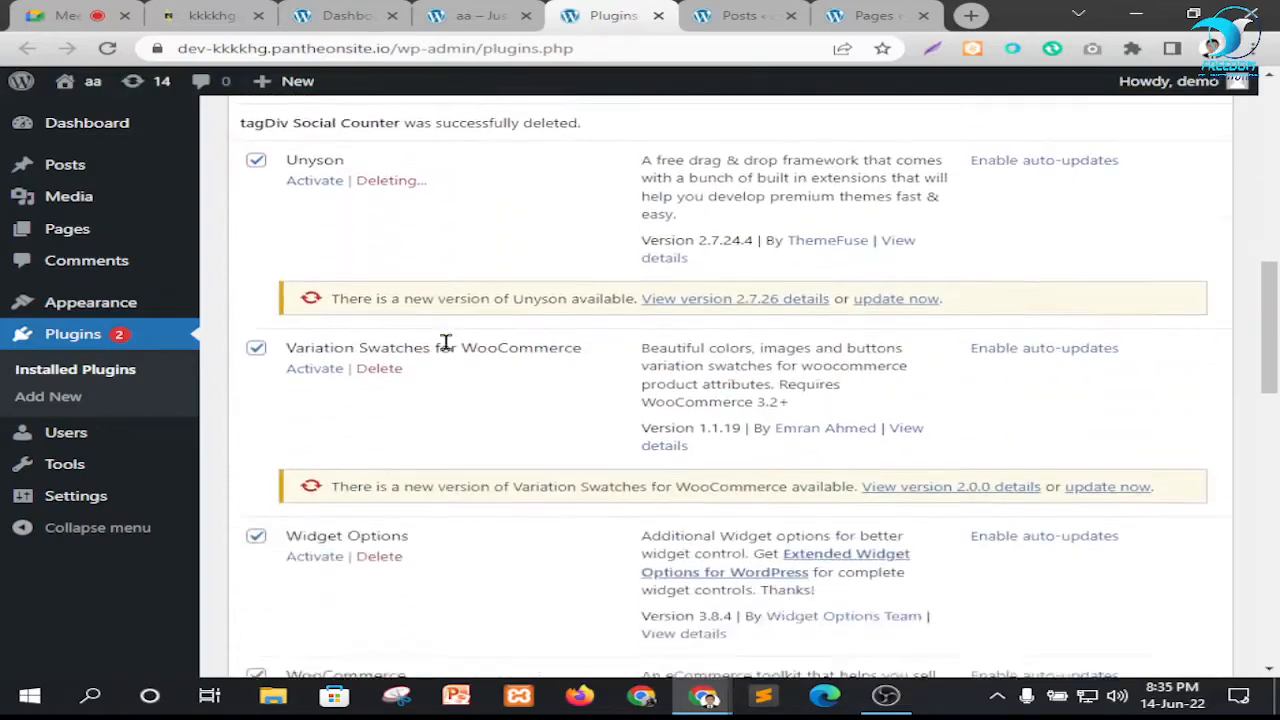
scroll(440, 380, down, 10)
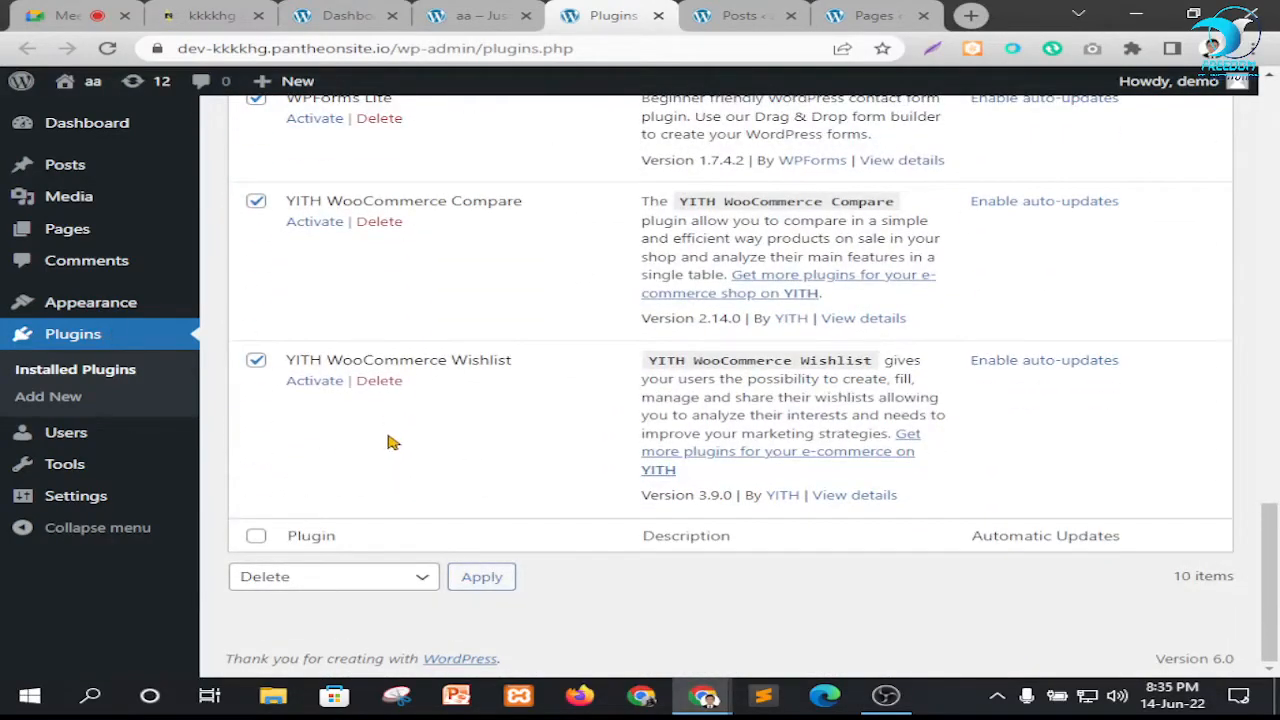
scroll(535, 466, up, 2)
scroll(535, 466, up, 8)
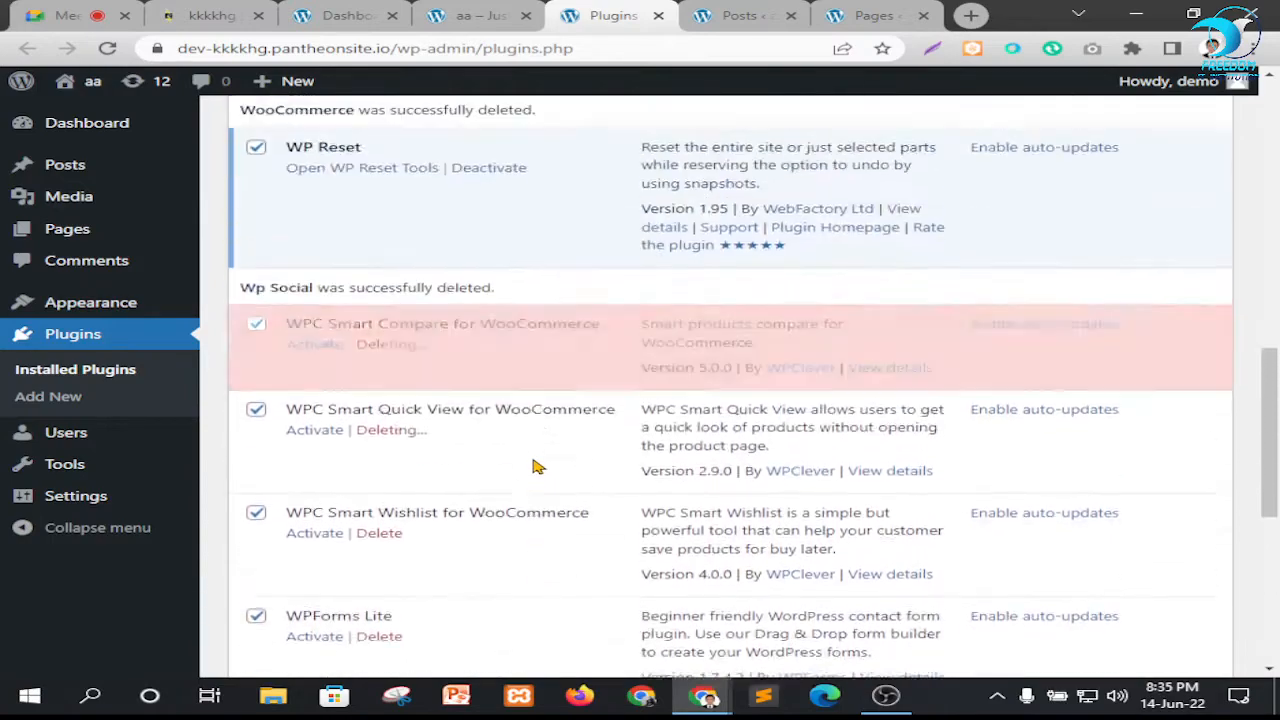
scroll(515, 477, down, 3)
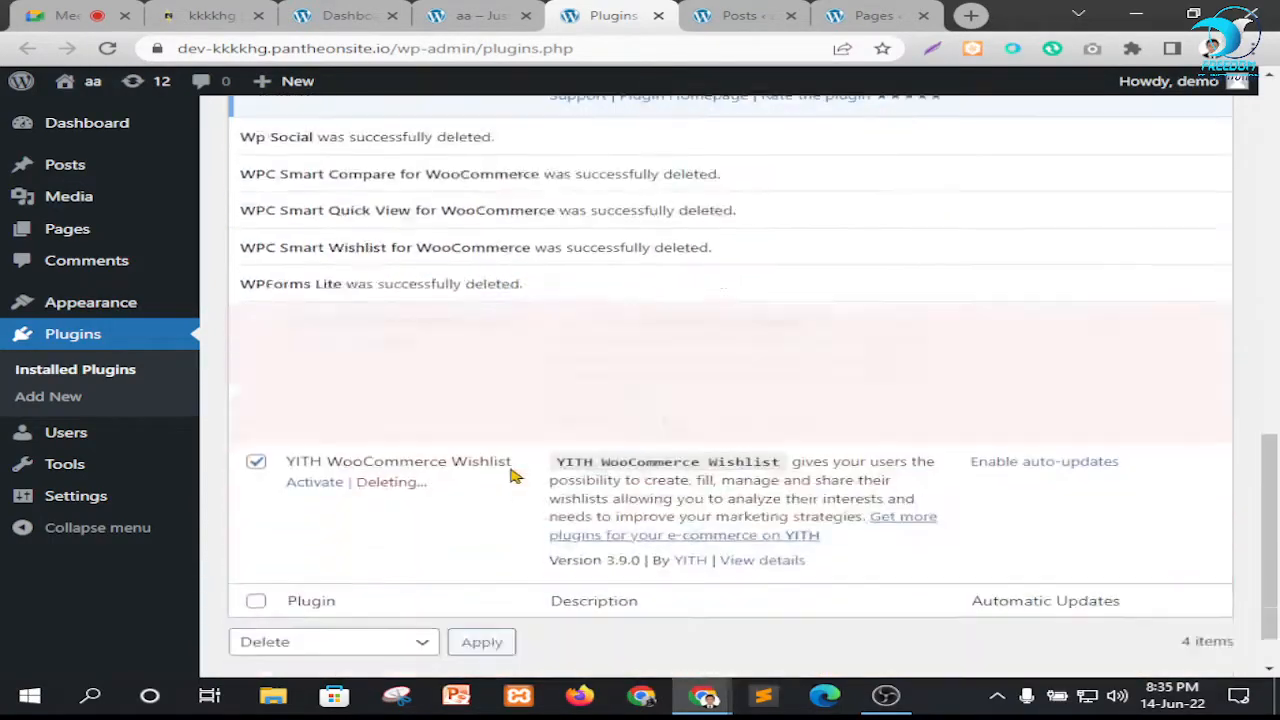
scroll(512, 476, up, 3)
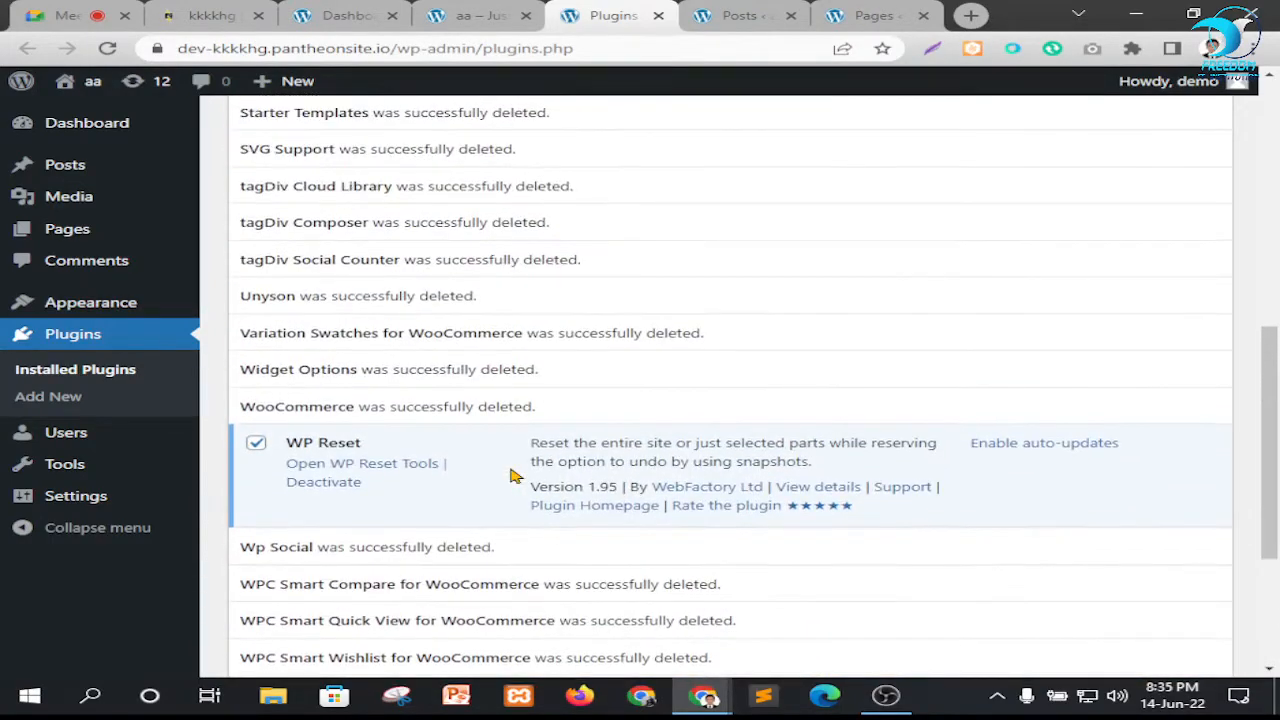
scroll(510, 435, up, 1)
scroll(526, 429, down, 2)
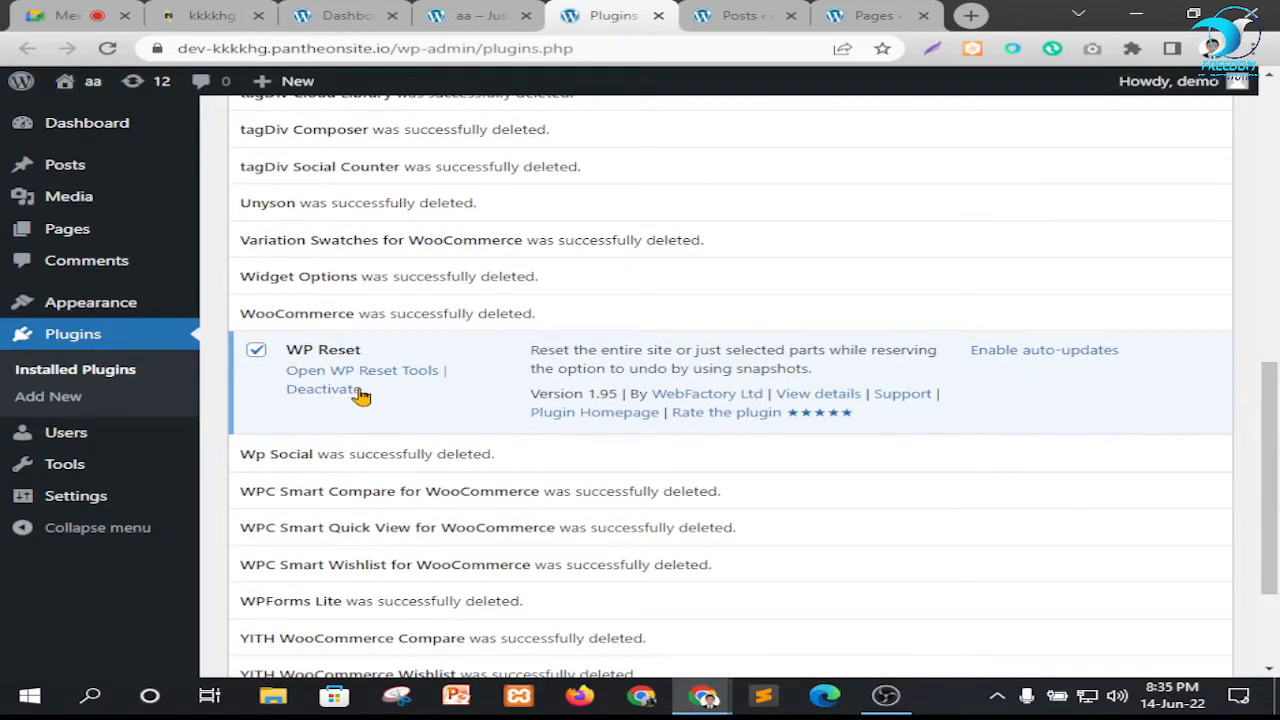
scroll(551, 366, up, 3)
scroll(509, 349, down, 3)
scroll(489, 415, down, 2)
scroll(520, 440, up, 10)
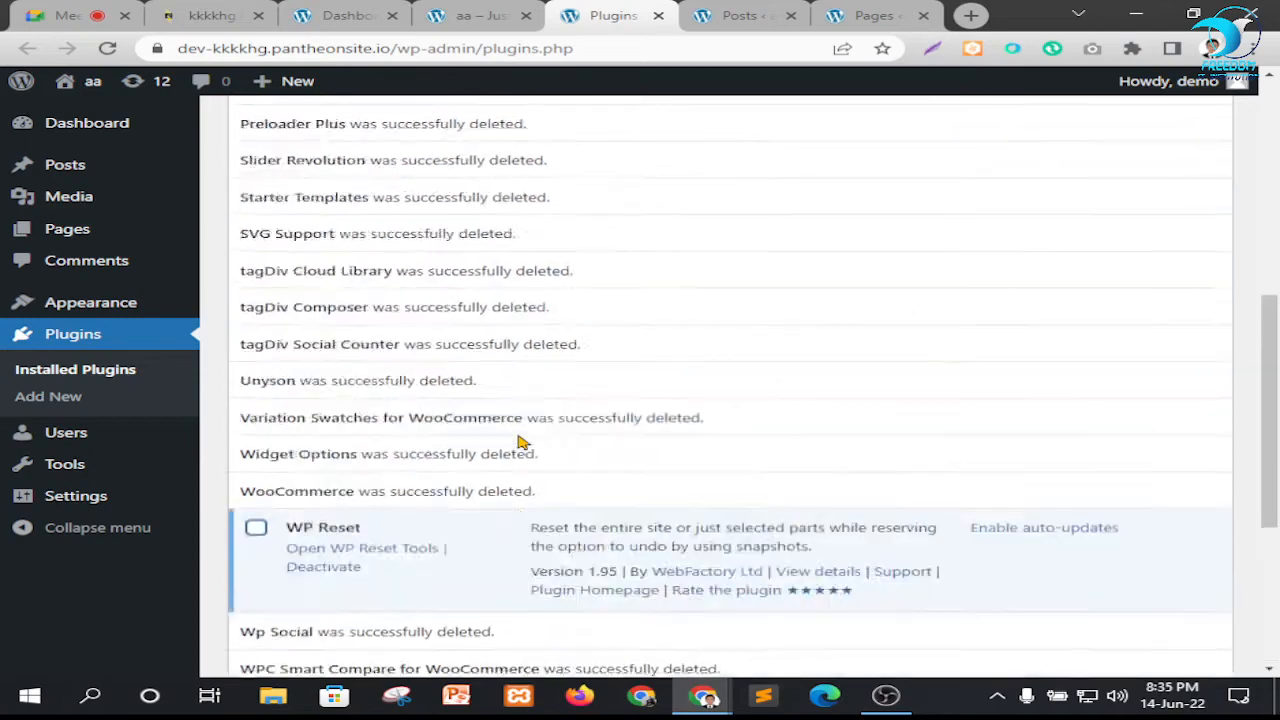
scroll(520, 480, down, 6)
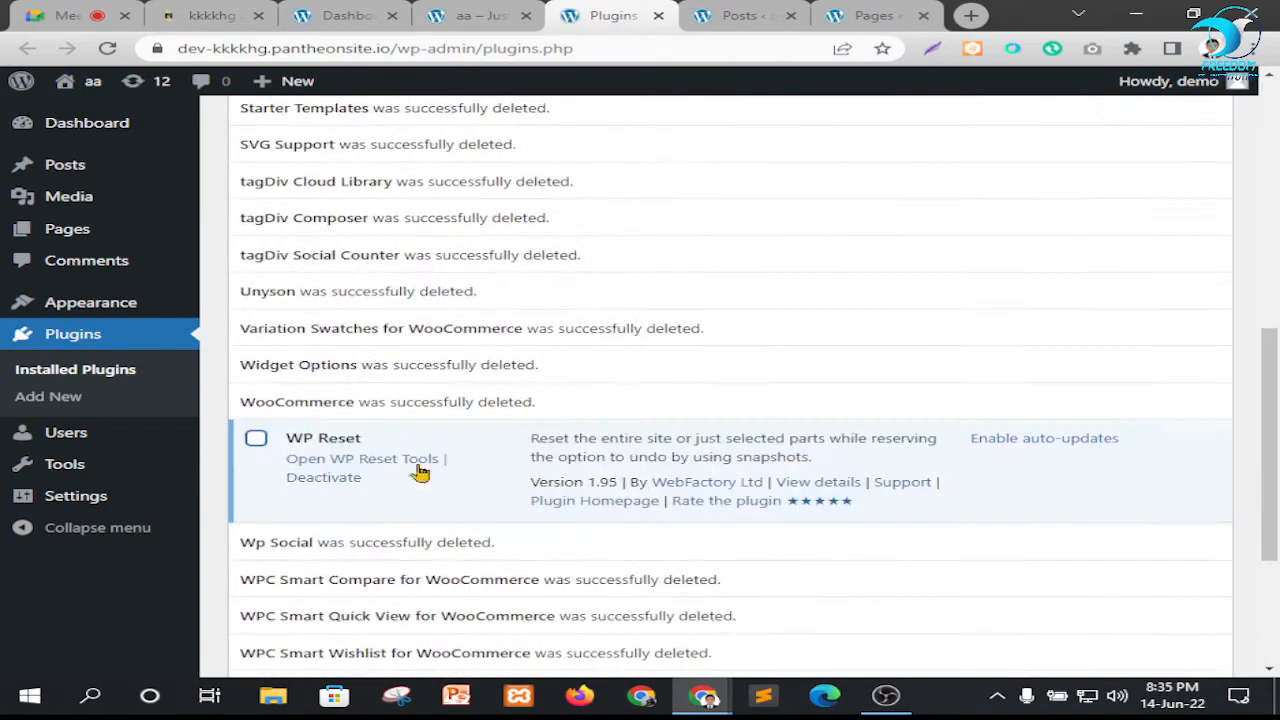
Bulk-activate the remaining plugins, All-in-One WP Migration and WP Reset
scroll(620, 432, up, 6)
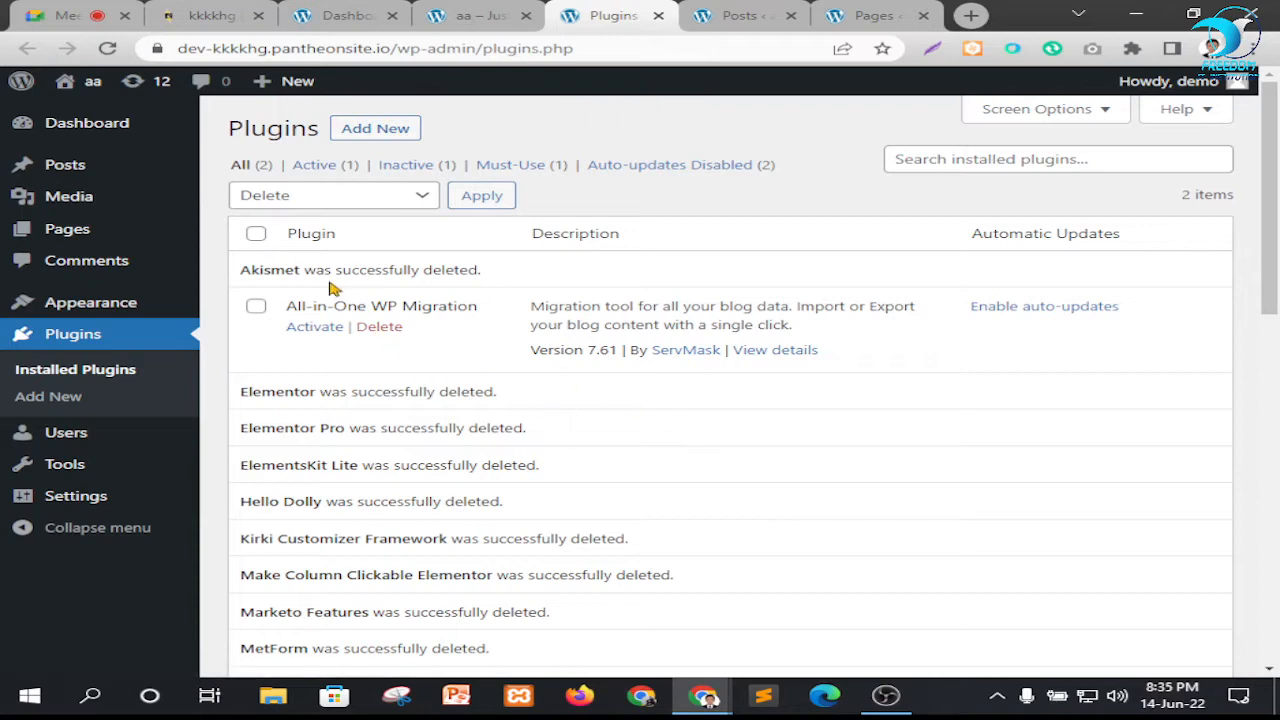
click(340, 203)
click(288, 240)
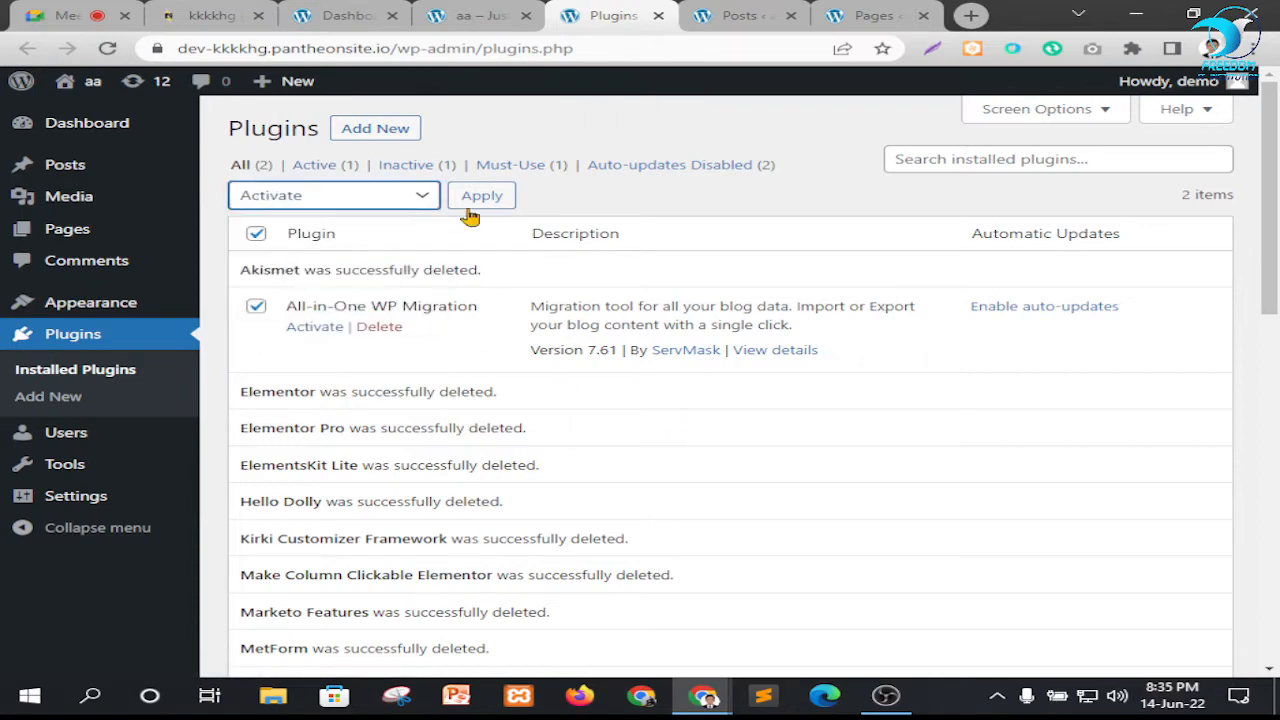
click(475, 199)
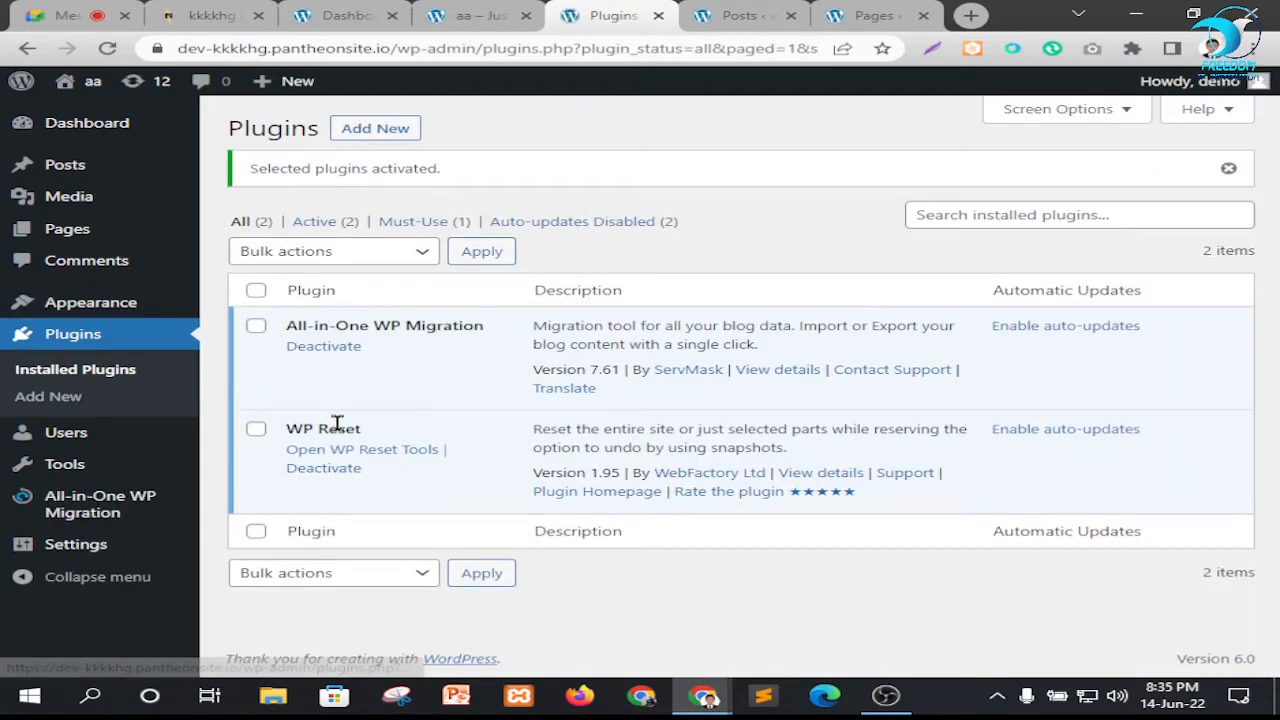
Move the "Hello world!" post to the trash, and empty the posts trash
click(710, 12)
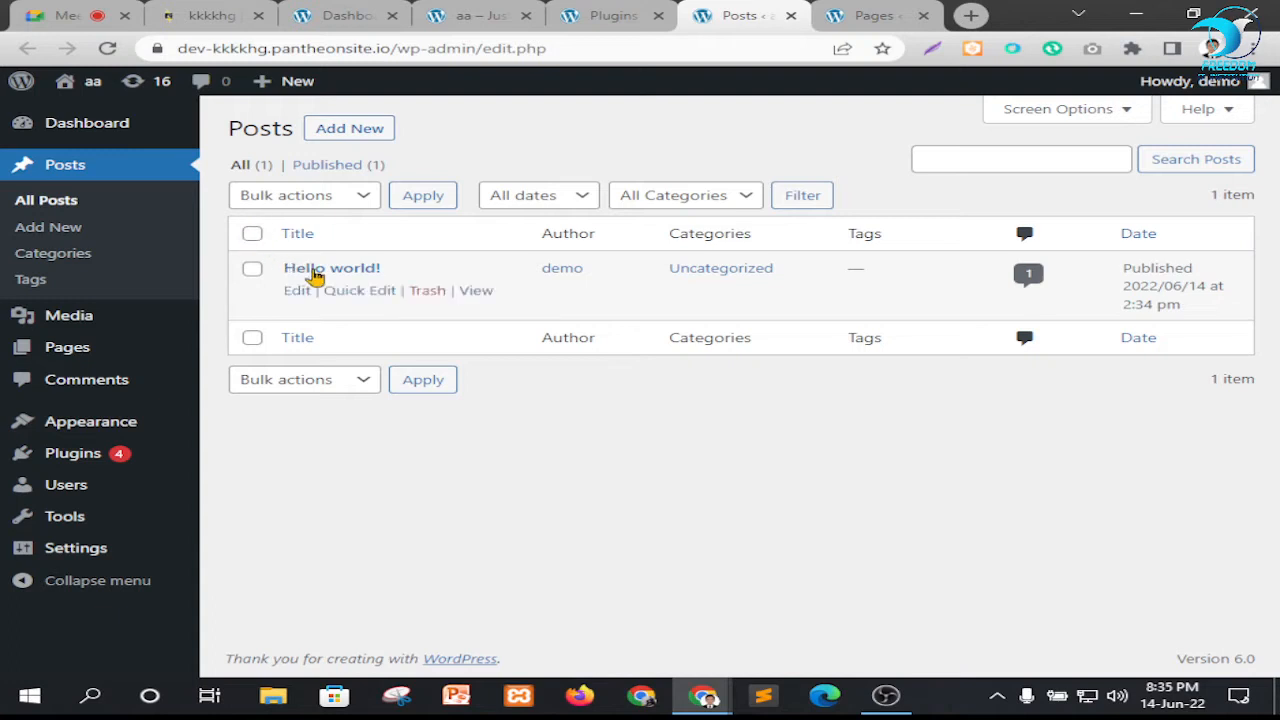
click(425, 291)
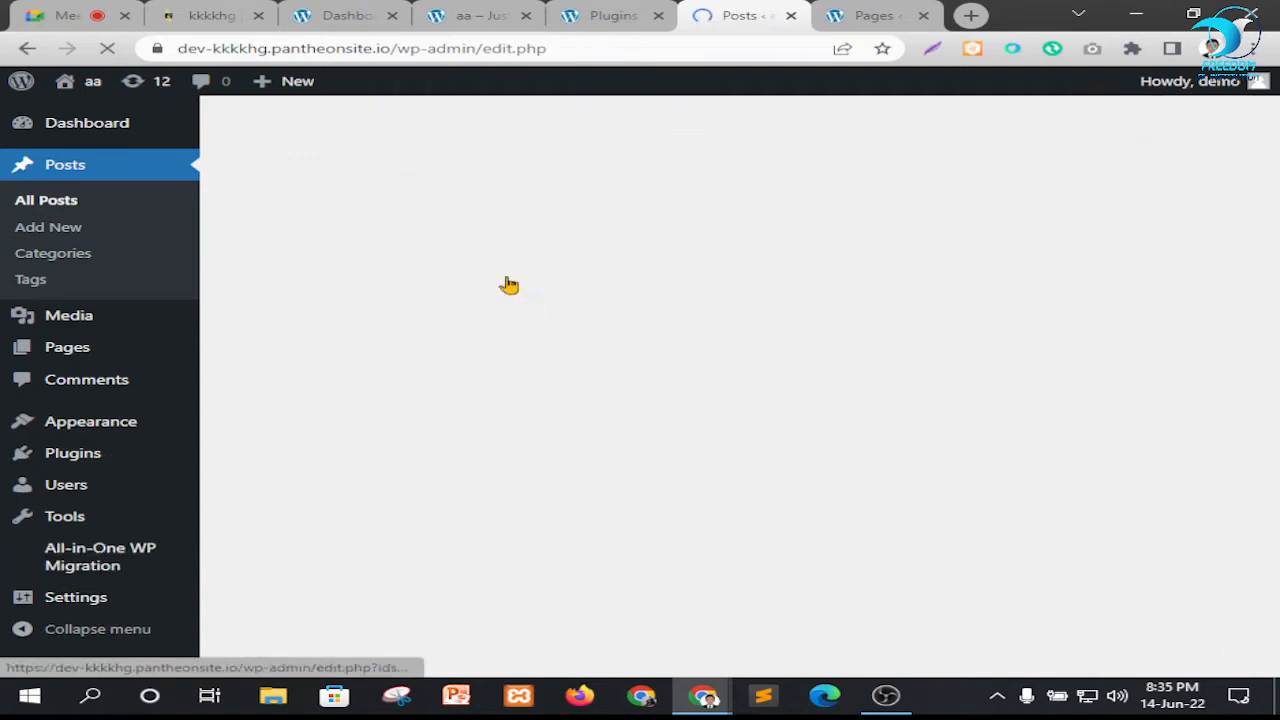
click(316, 222)
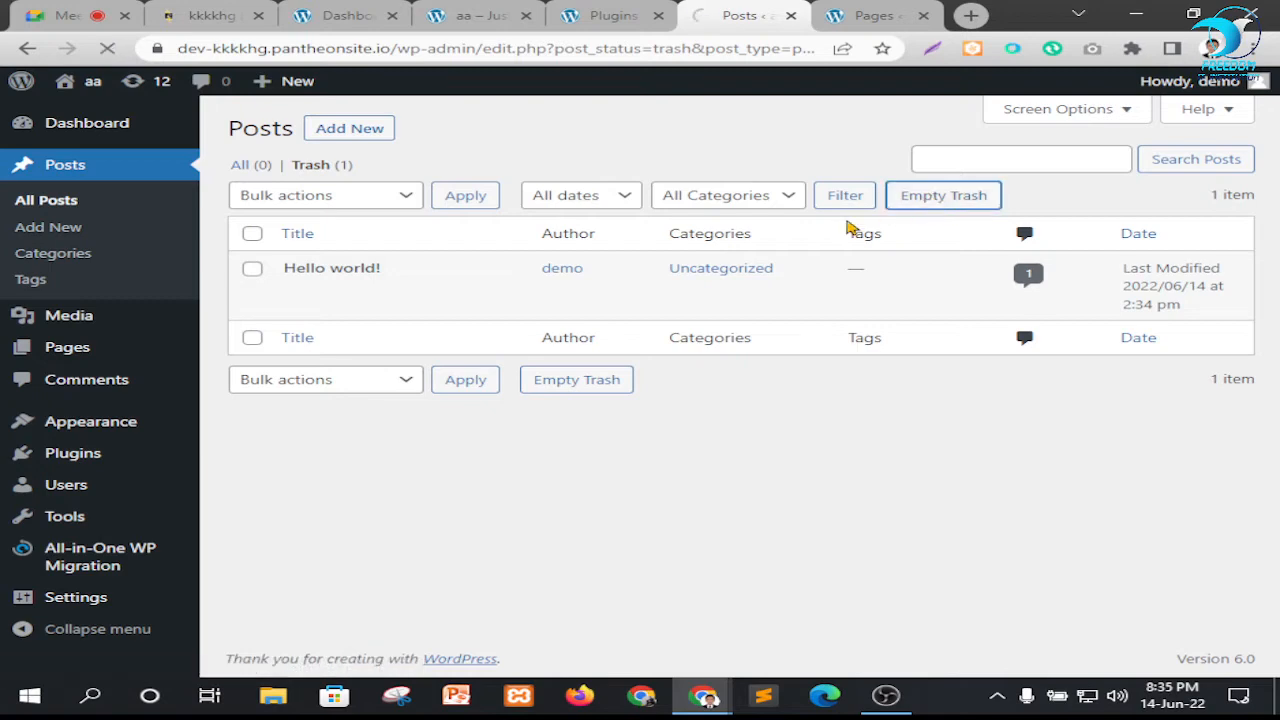
Bulk-move the Privacy Policy and Sample Page pages to the trash, and empty the pages trash
click(870, 14)
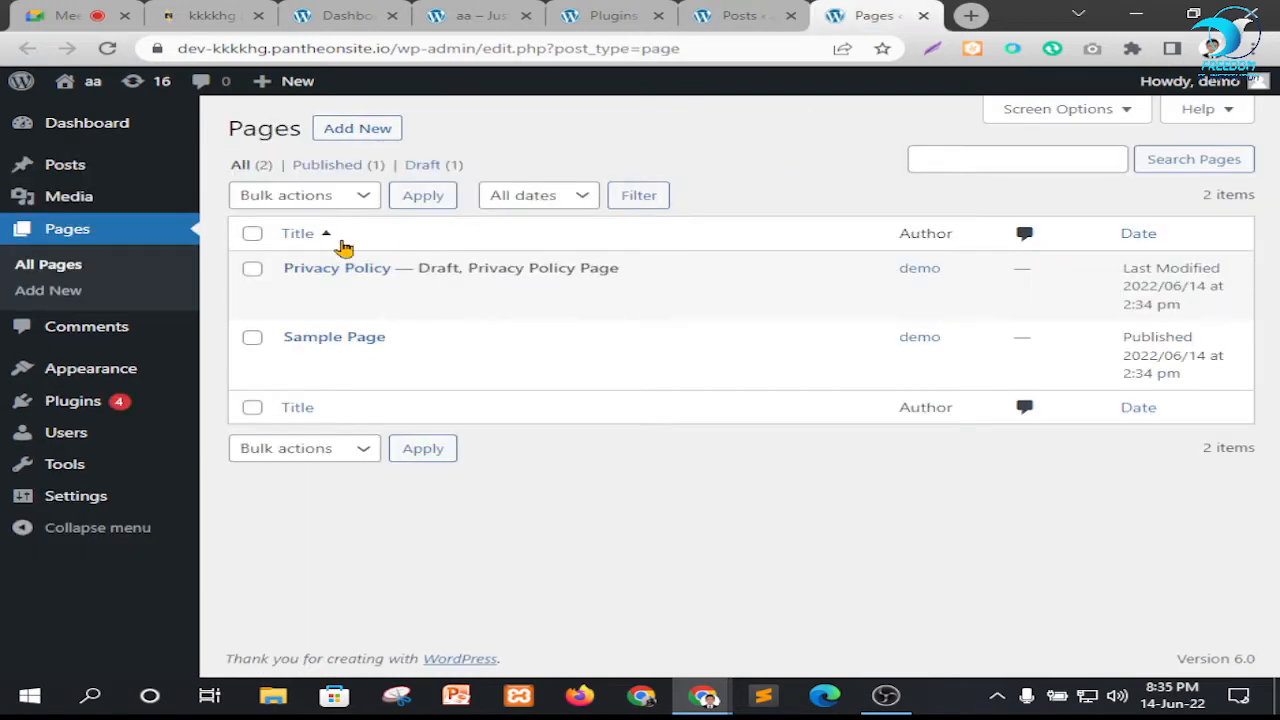
click(316, 196)
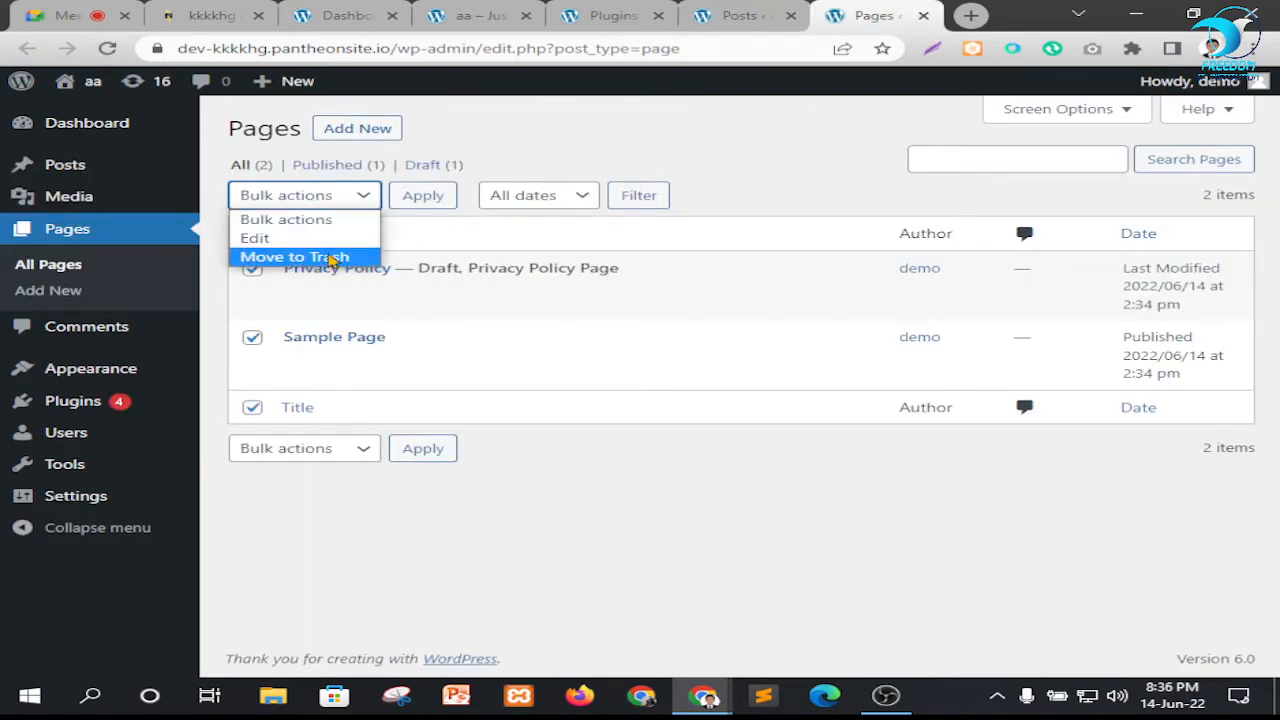
click(332, 262)
click(423, 196)
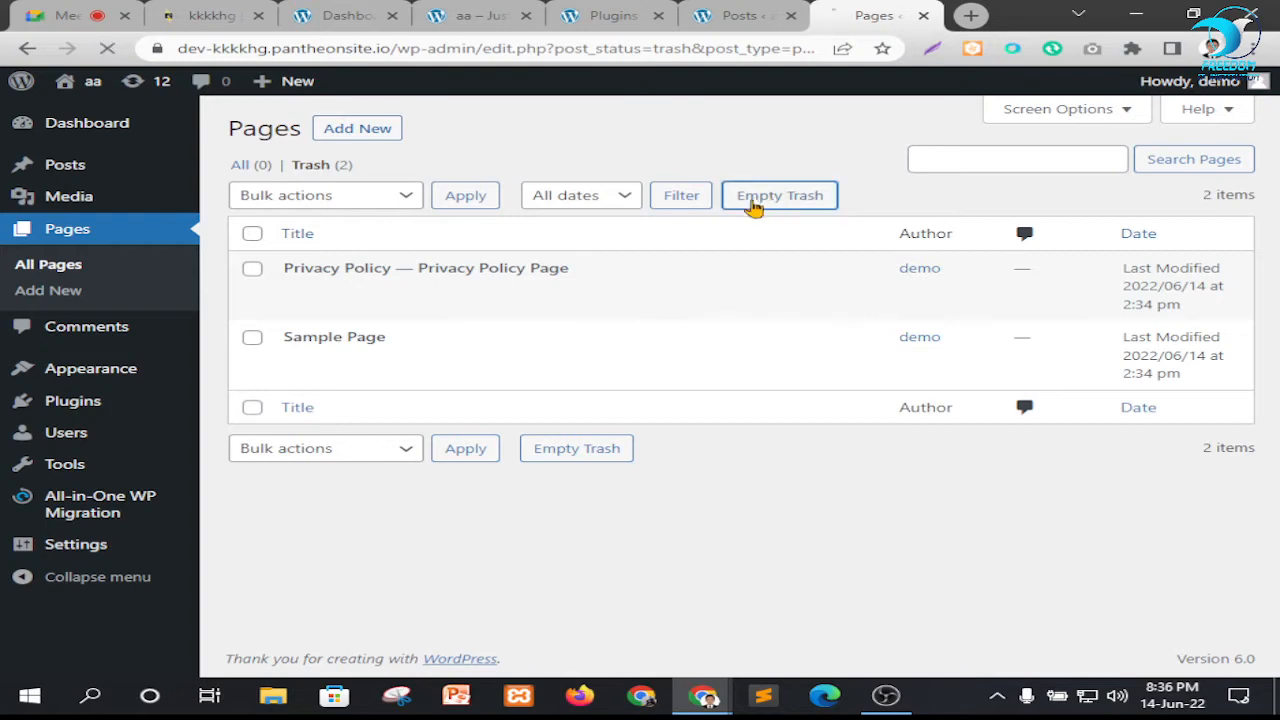
Close the Plugins, Posts and Pages browser tabs
click(645, 28)
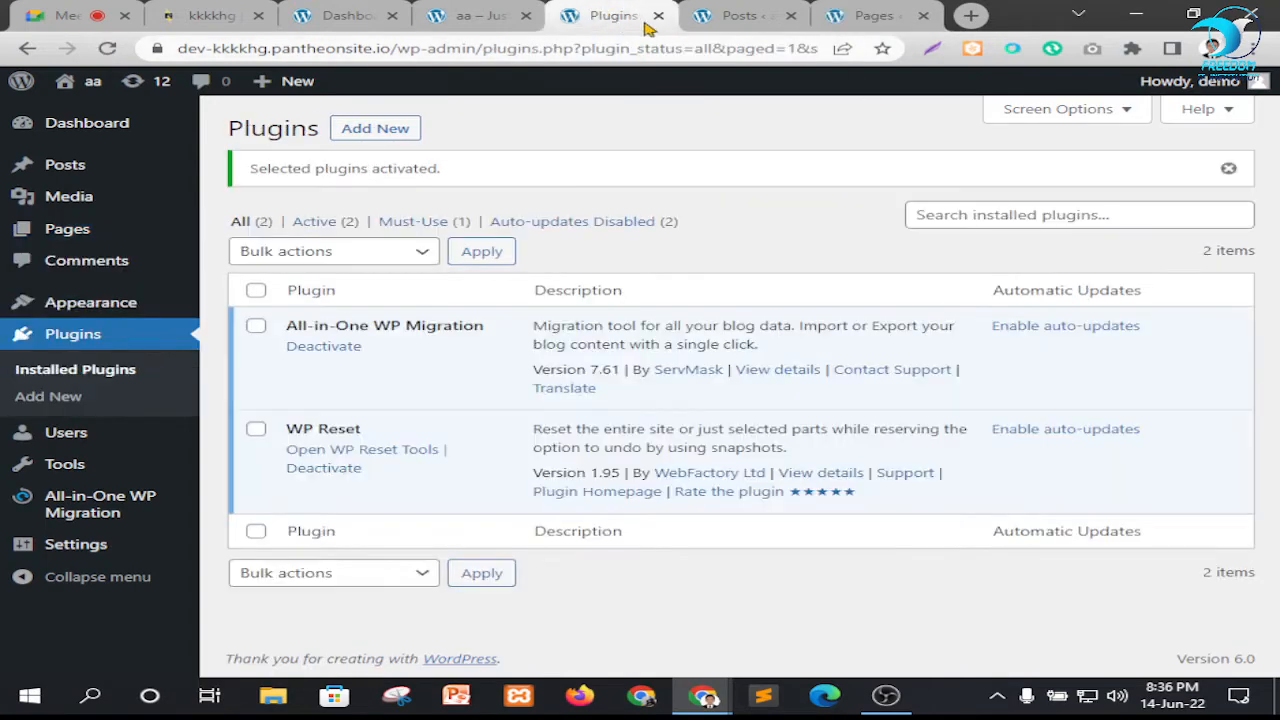
click(659, 16)
click(659, 16)
click(659, 16)
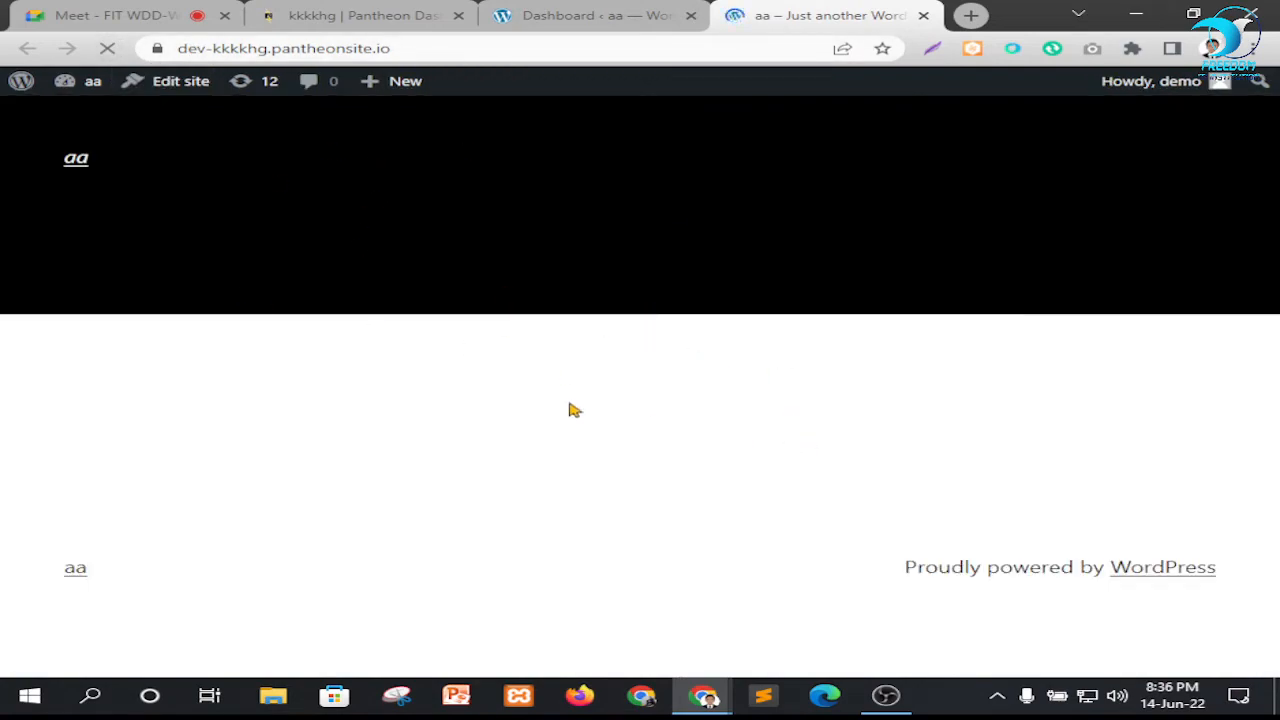
Open the site's Themes page from the dashboard in a new browser tab, and place it before the live homepage tab
click(520, 16)
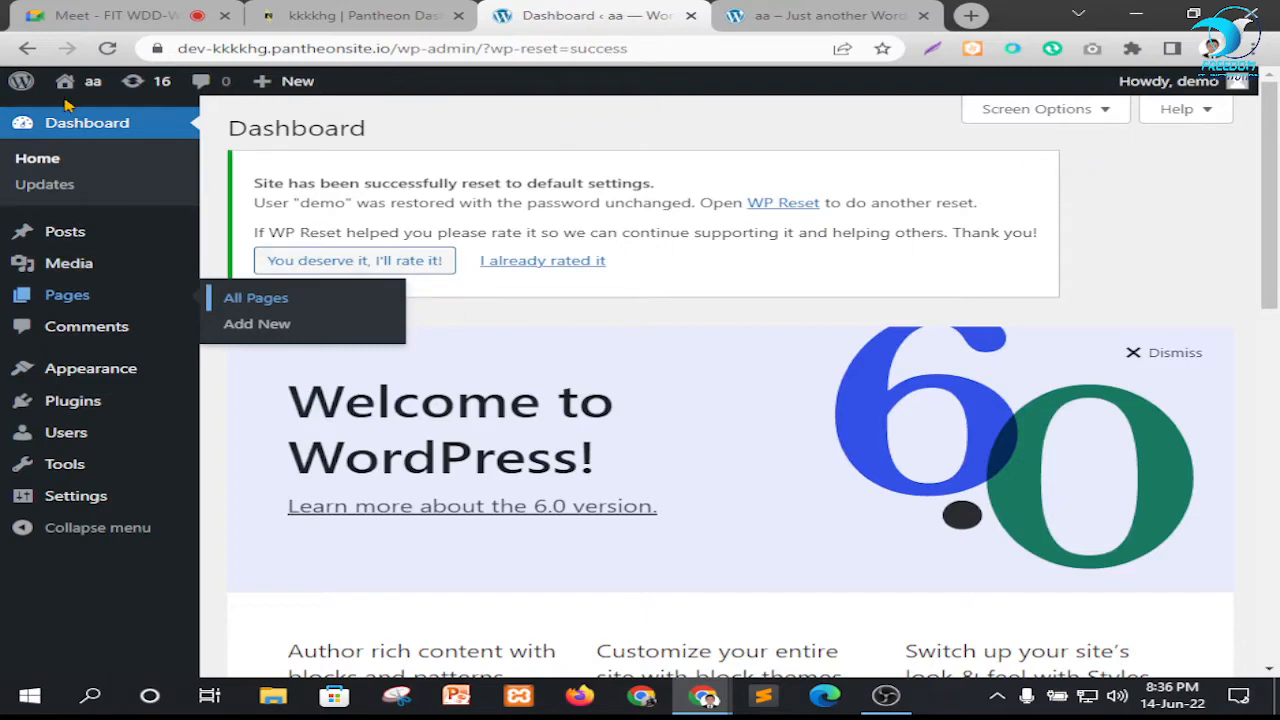
mouse_move(82, 384)
right_click(248, 382)
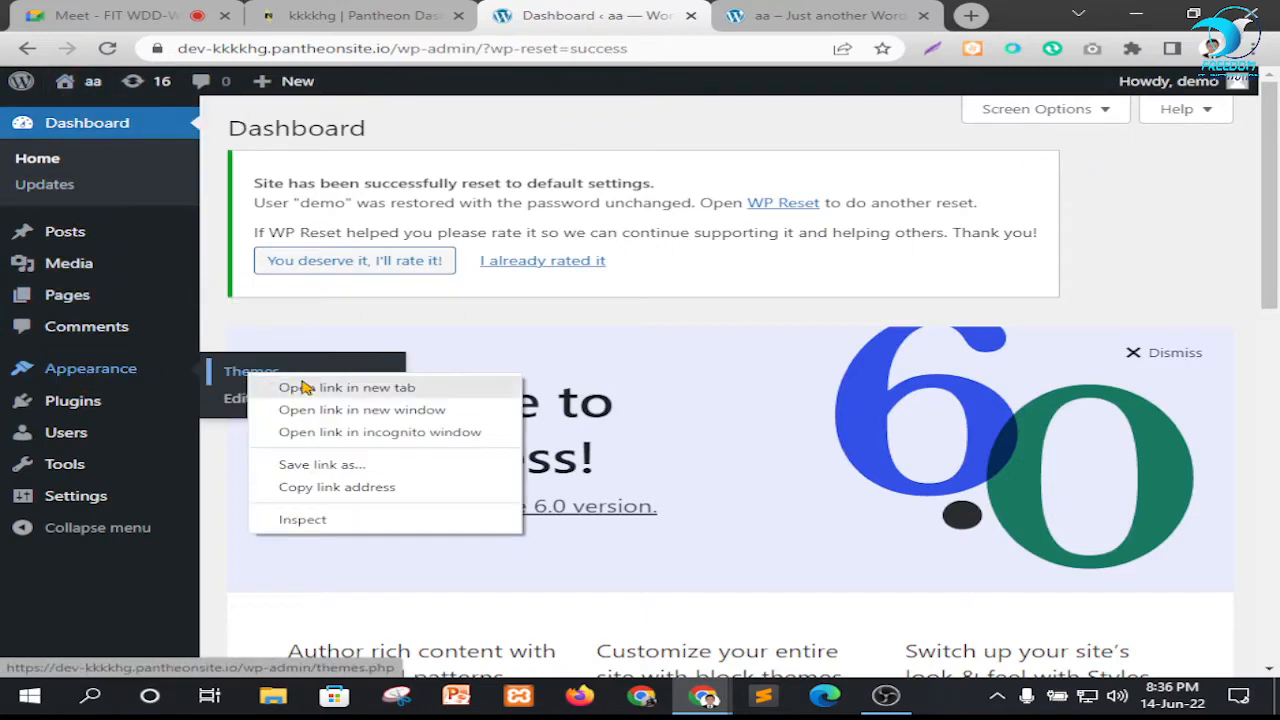
click(290, 386)
drag(838, 16, 655, 16)
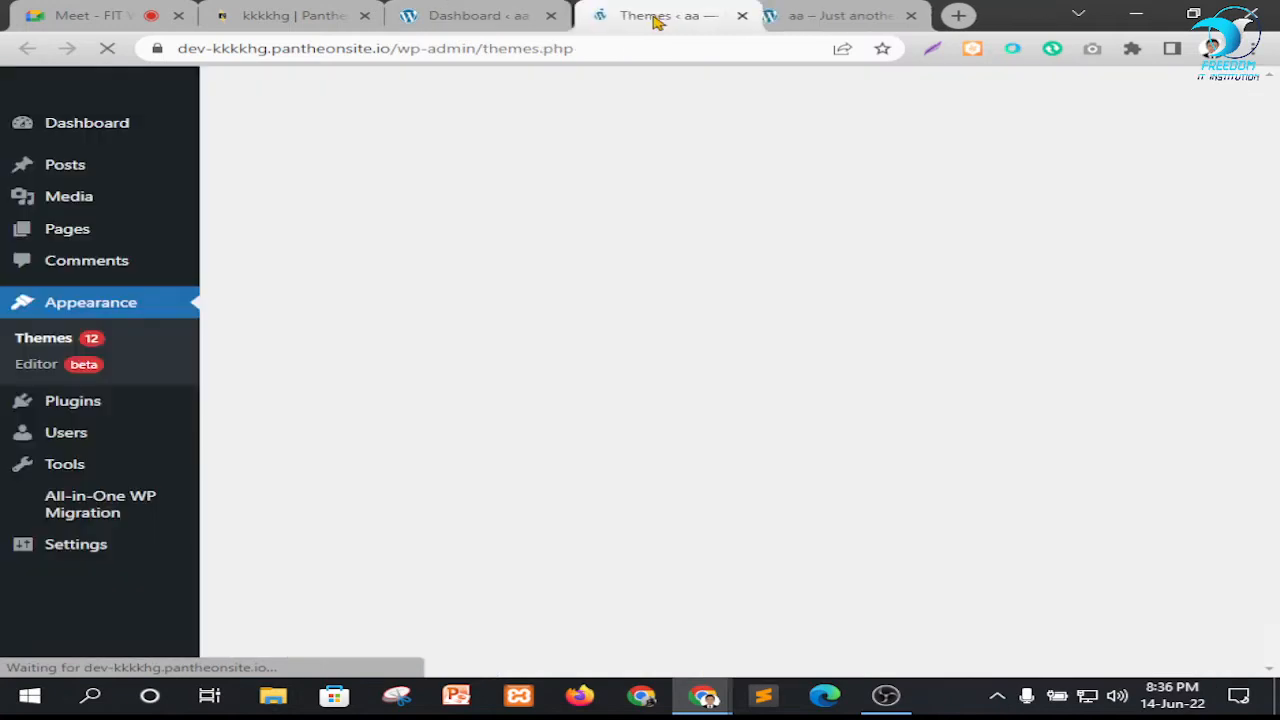
Look through the installed themes to identify the third-party themes and child themes
scroll(520, 320, down, 3)
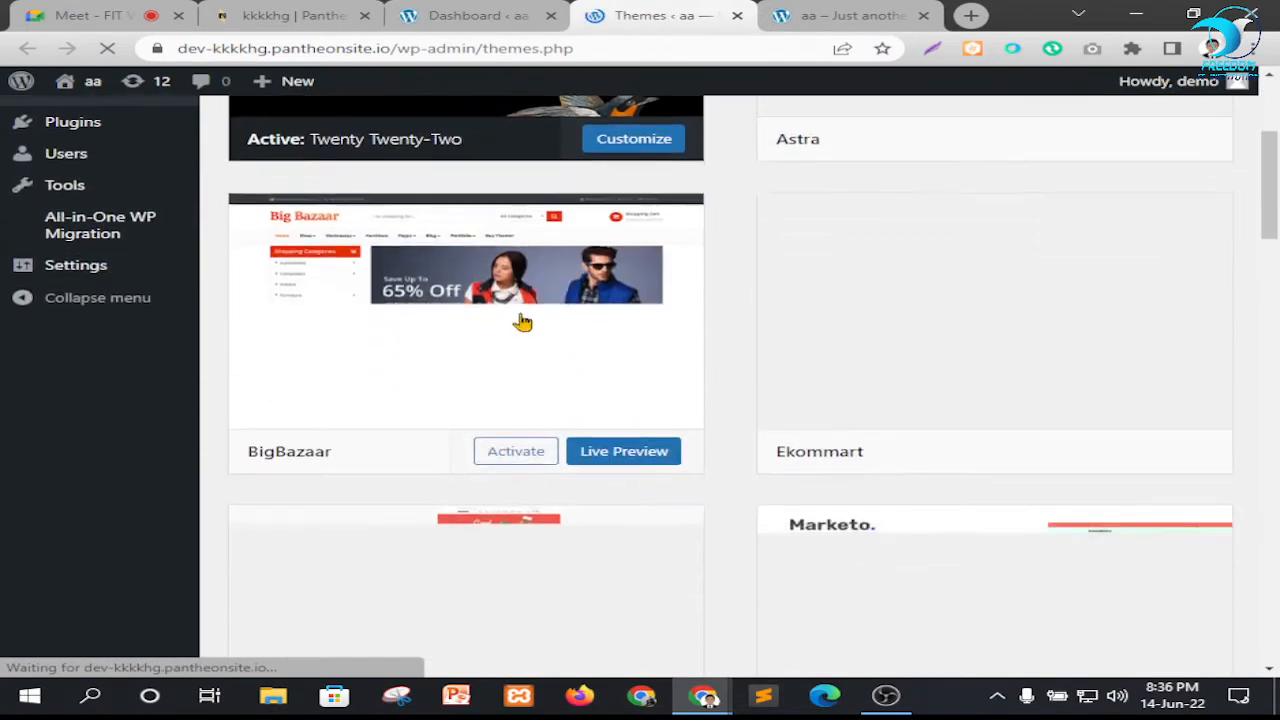
scroll(432, 293, up, 3)
scroll(448, 300, down, 2)
scroll(722, 349, up, 2)
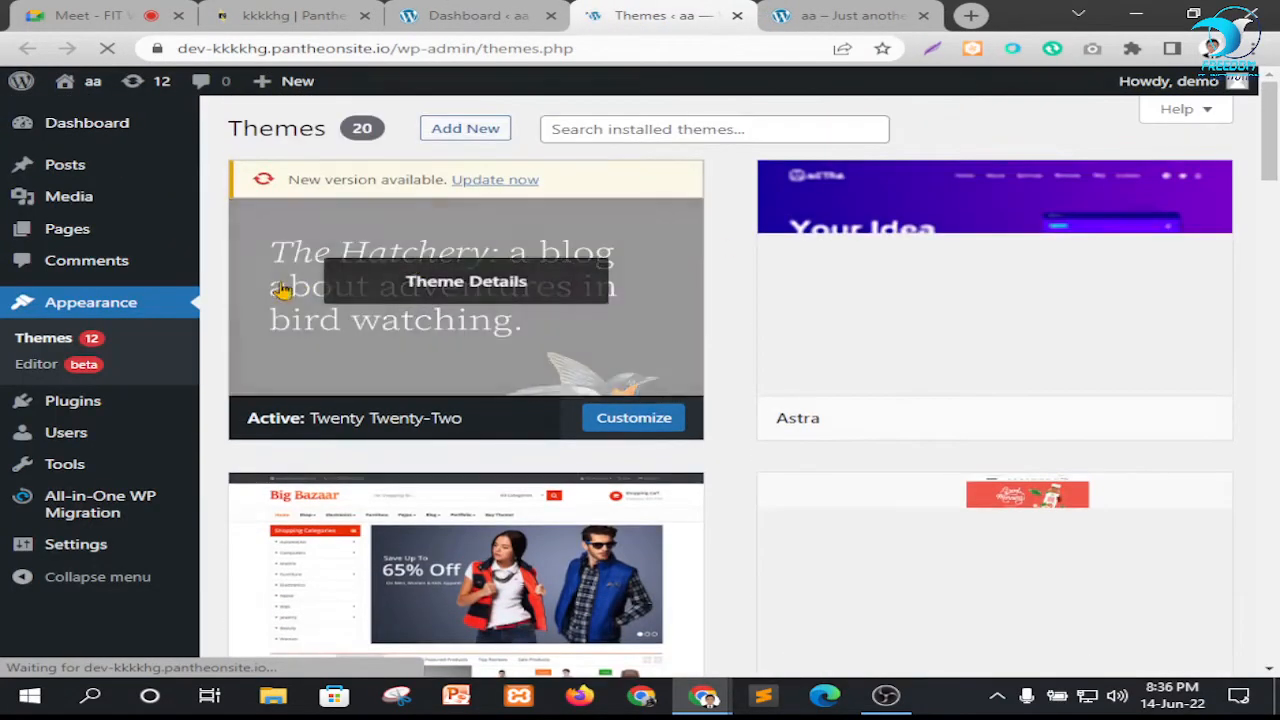
scroll(600, 343, down, 3)
scroll(665, 336, down, 15)
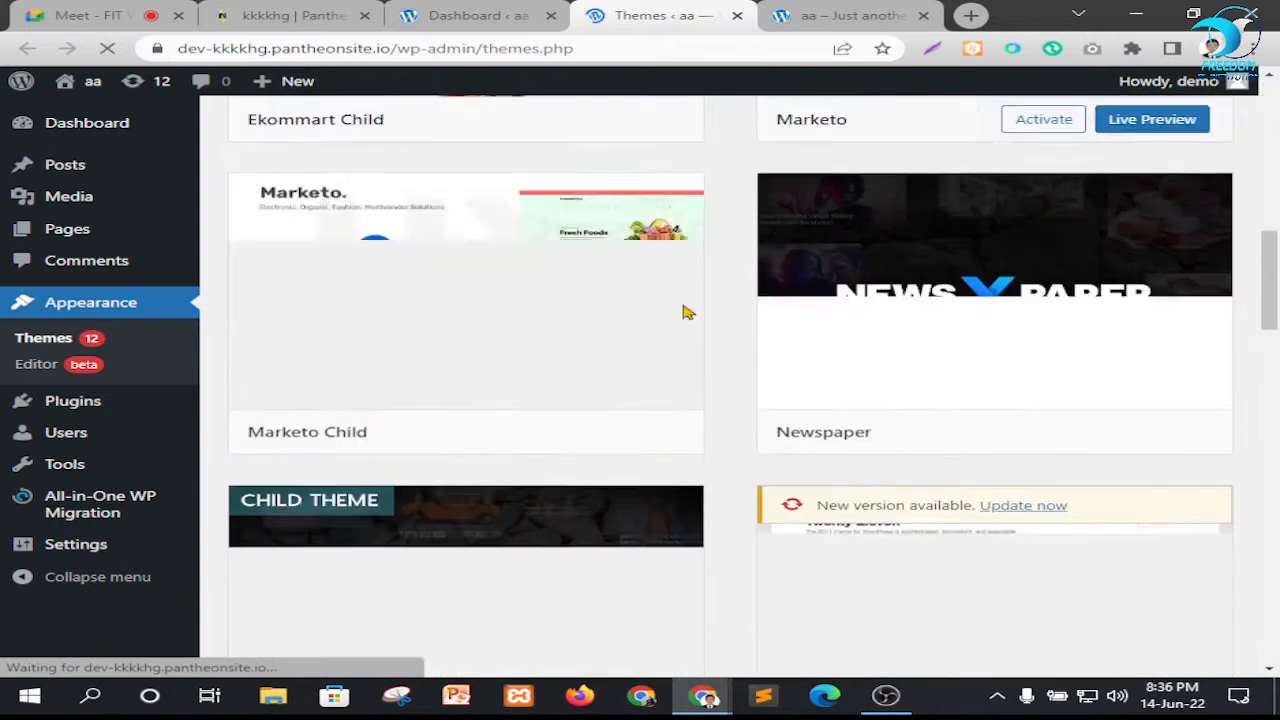
scroll(650, 370, up, 6)
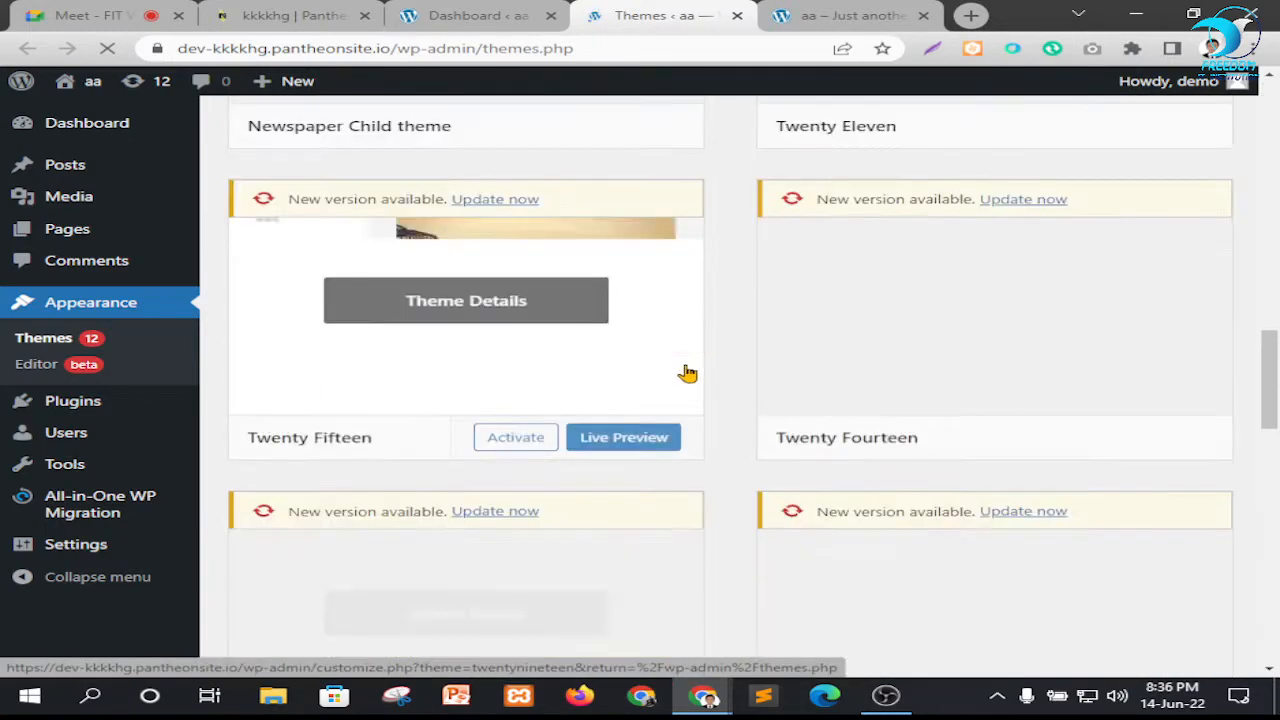
scroll(600, 340, down, 2)
scroll(610, 392, down, 2)
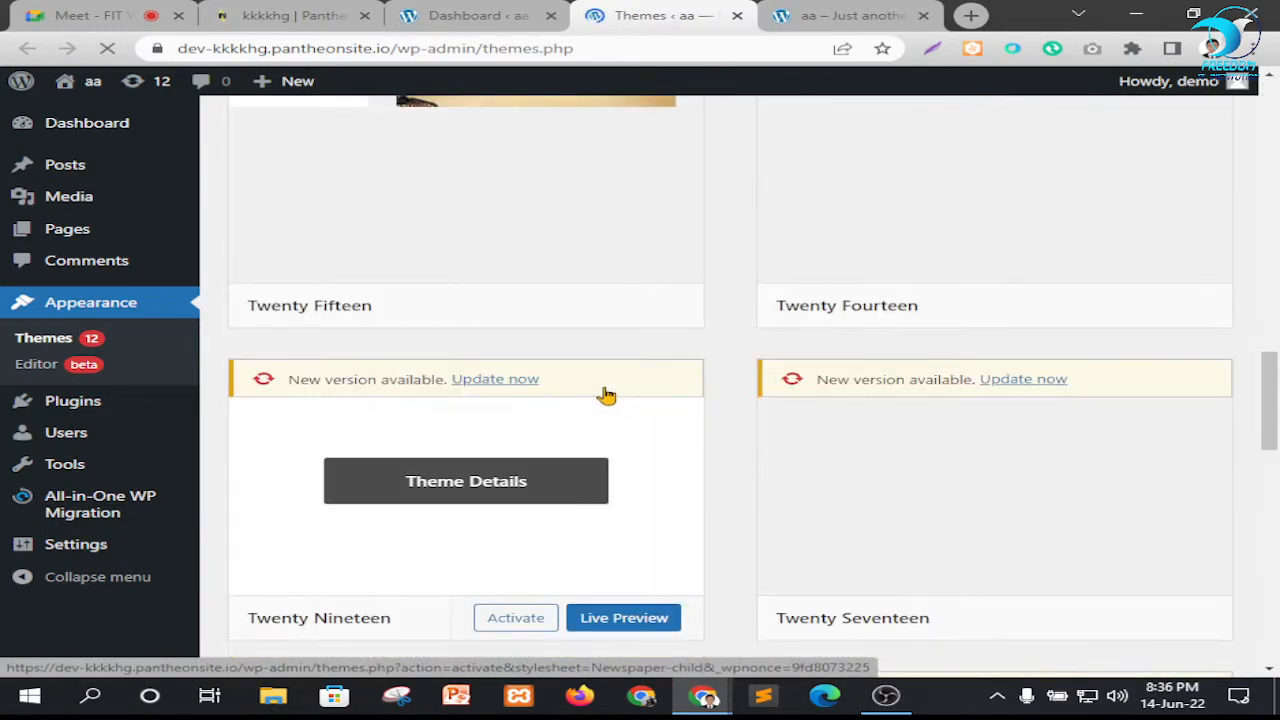
scroll(613, 388, up, 3)
scroll(666, 386, up, 6)
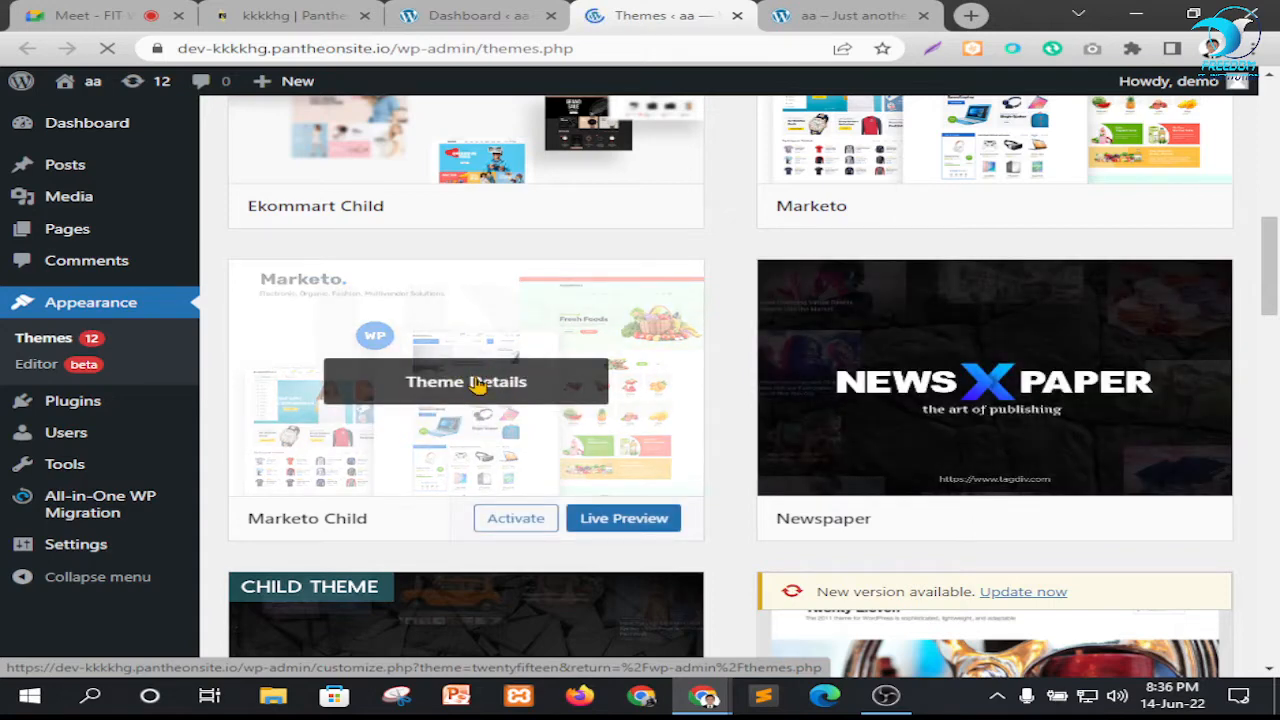
Delete the Marketo Child and Newspaper themes, confirming each deletion
click(478, 386)
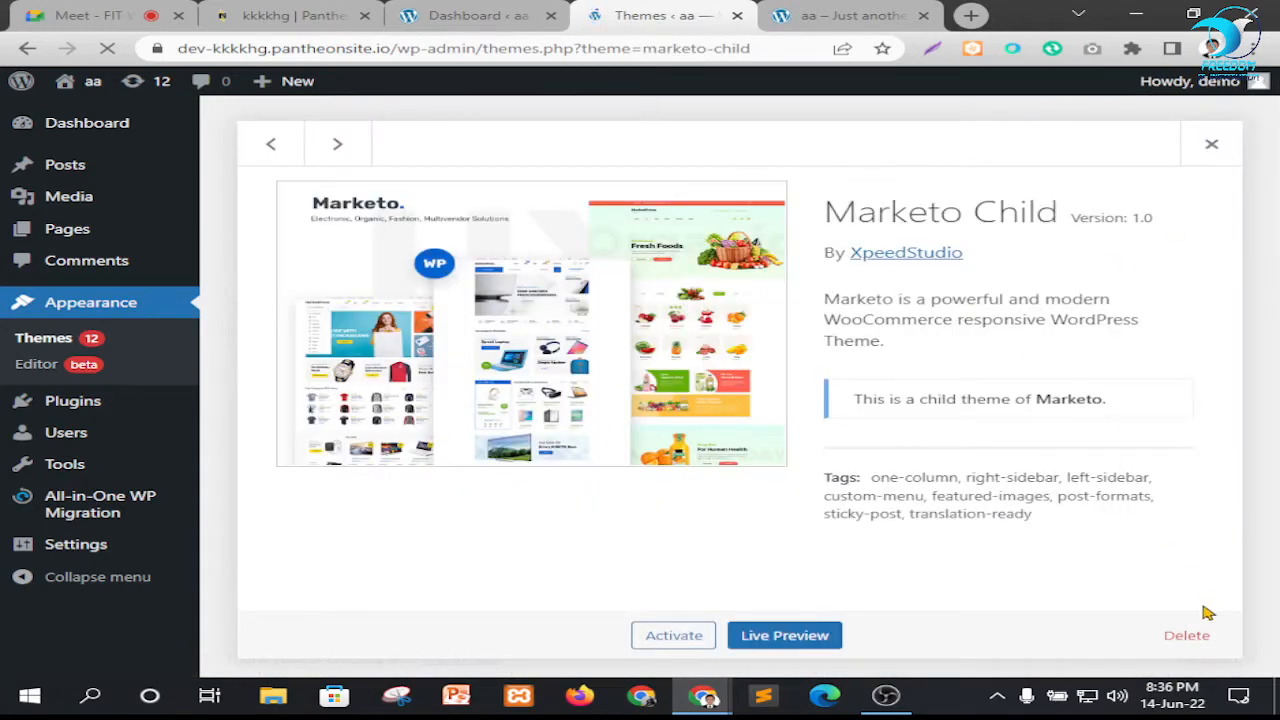
click(1200, 637)
click(745, 193)
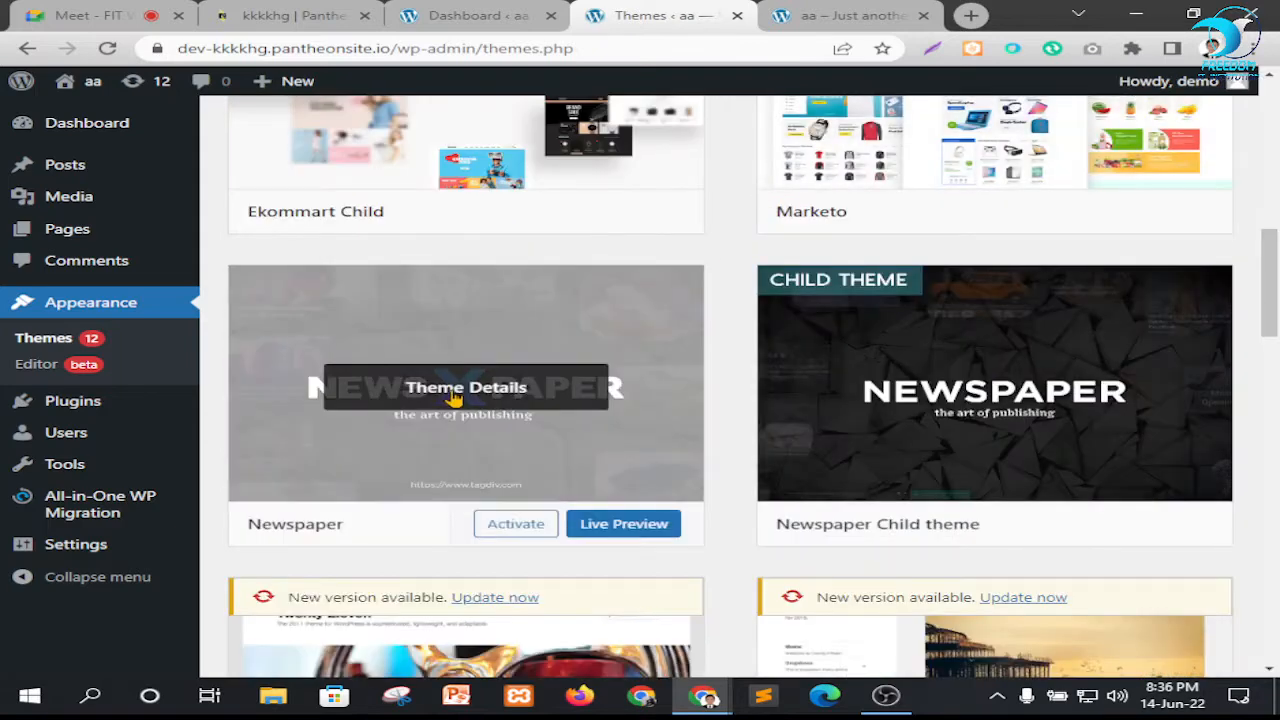
click(449, 400)
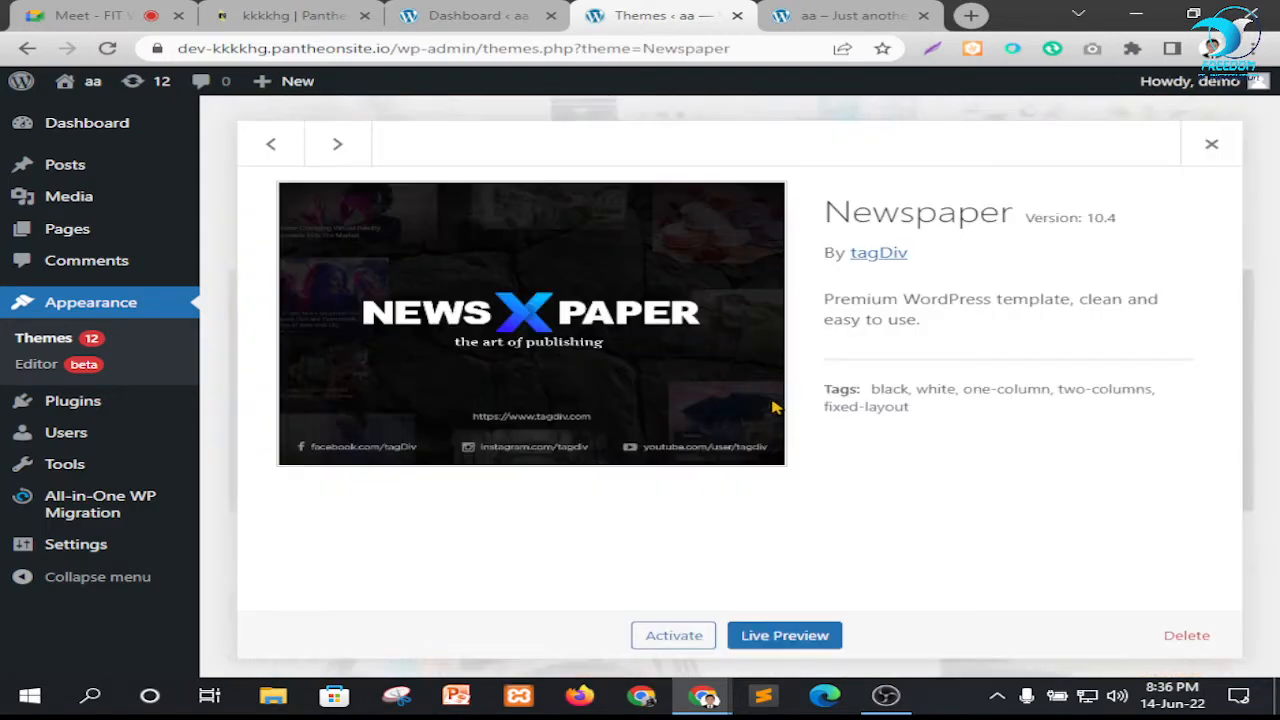
click(1186, 636)
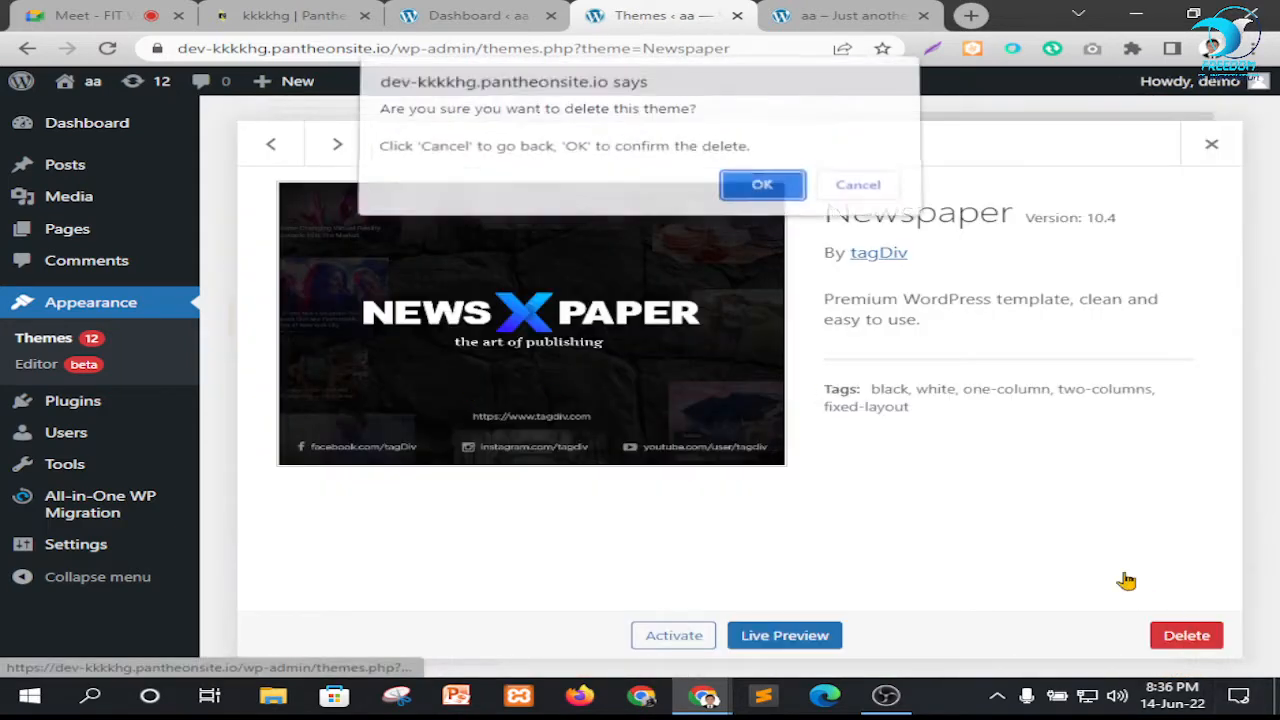
click(755, 192)
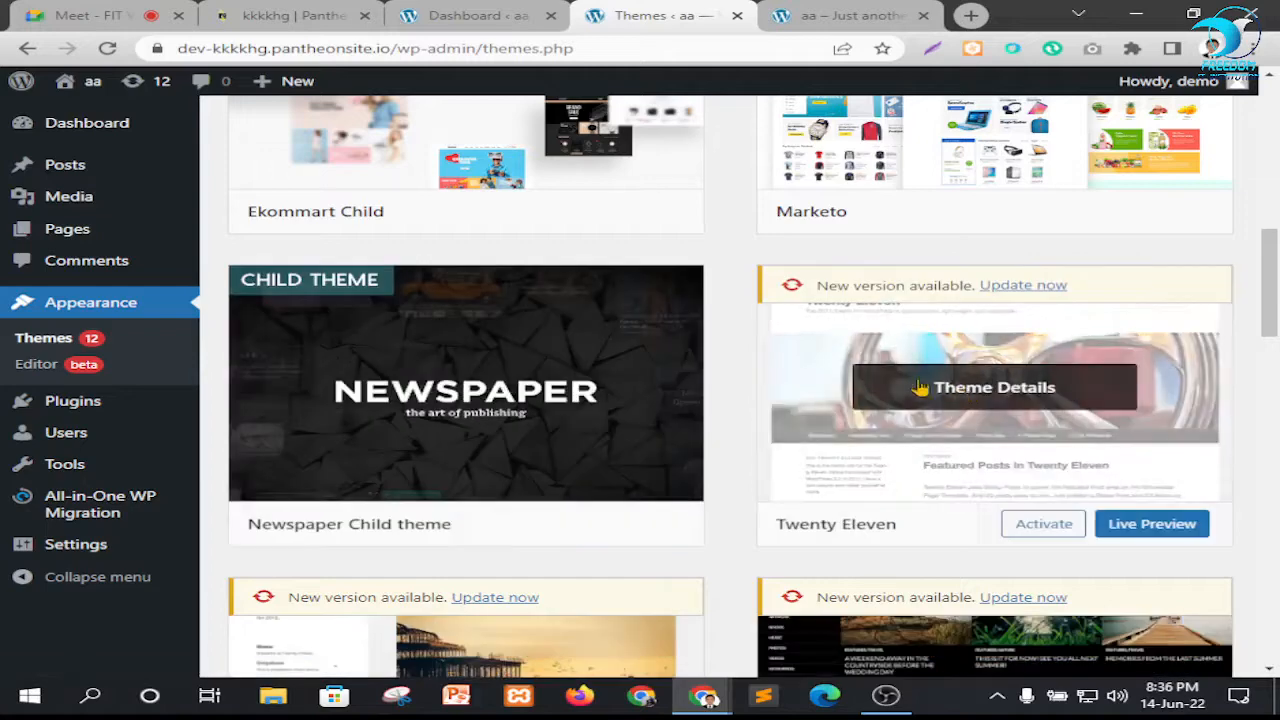
Delete the Newspaper Child theme and the Marketo theme, confirming each deletion
click(470, 392)
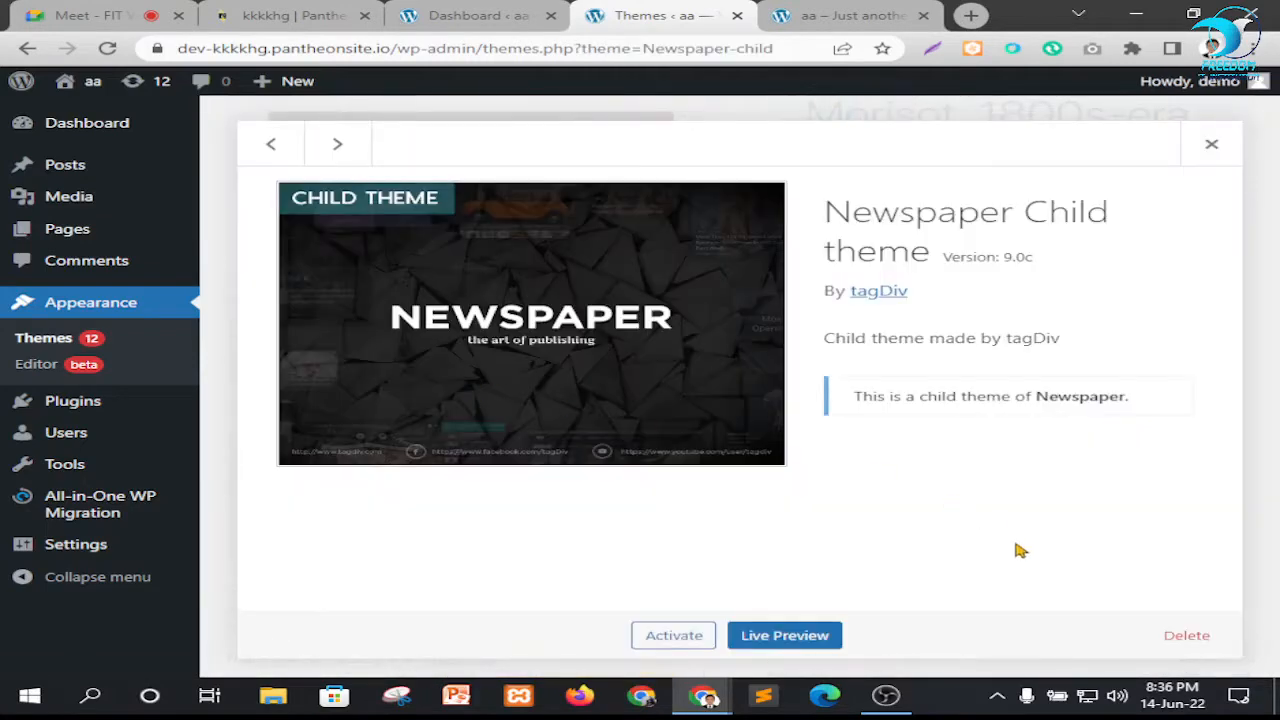
click(1186, 636)
click(757, 189)
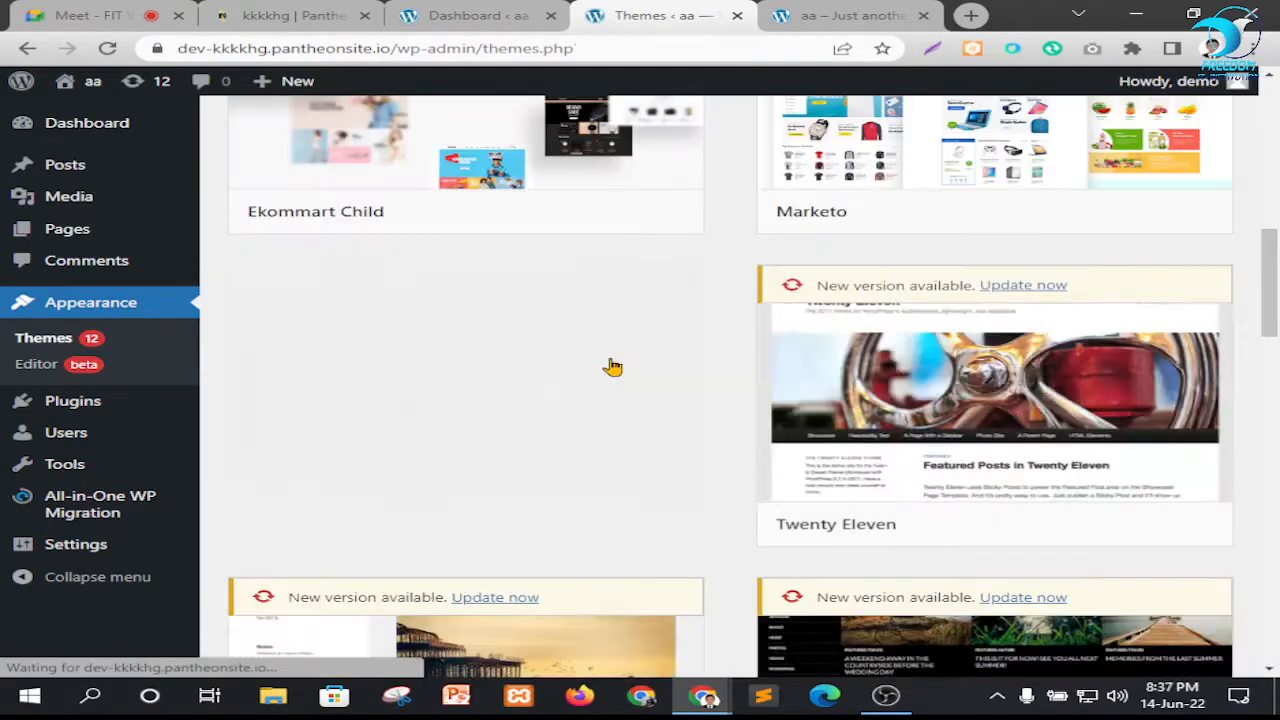
scroll(791, 426, up, 5)
scroll(930, 445, down, 3)
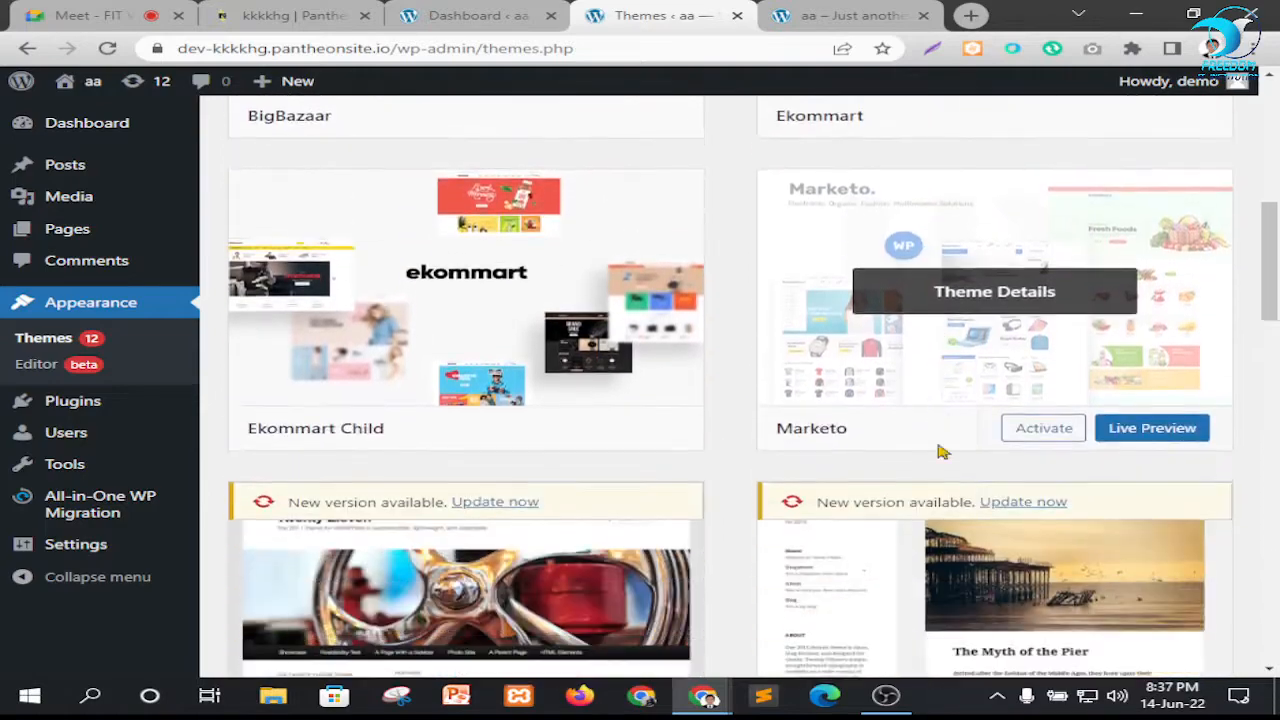
scroll(938, 452, down, 1)
click(880, 380)
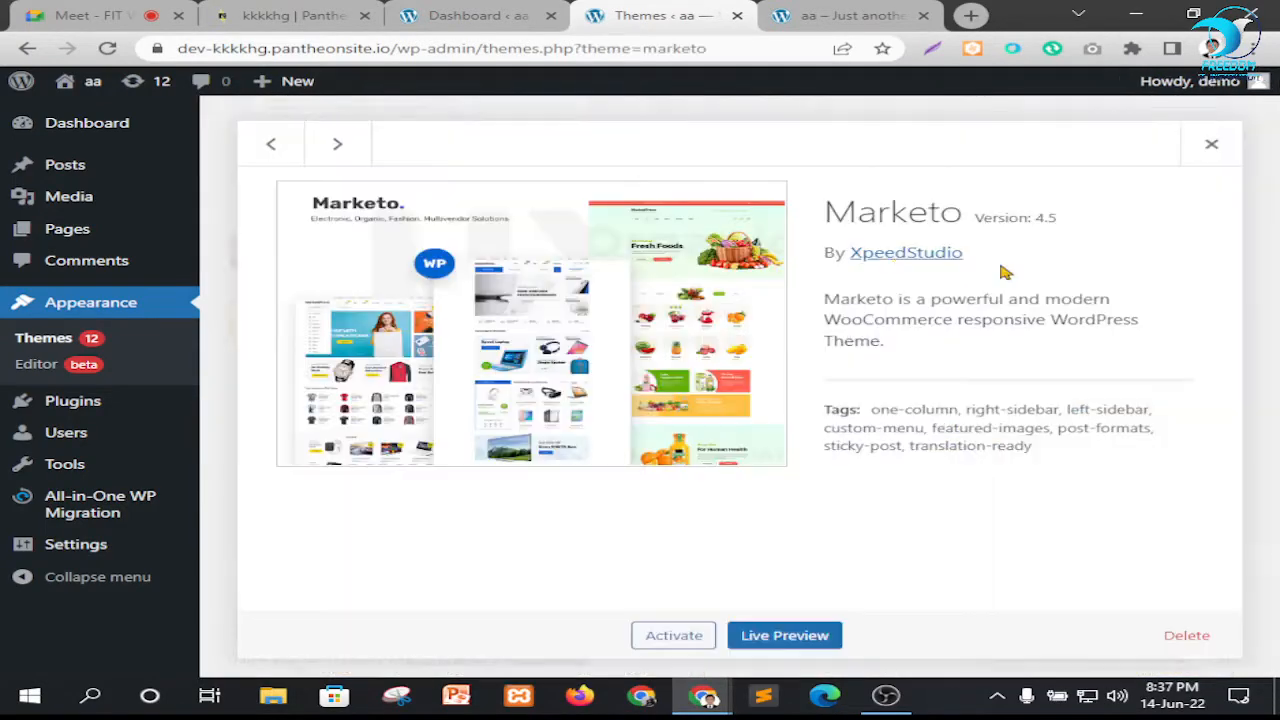
click(1186, 640)
click(762, 192)
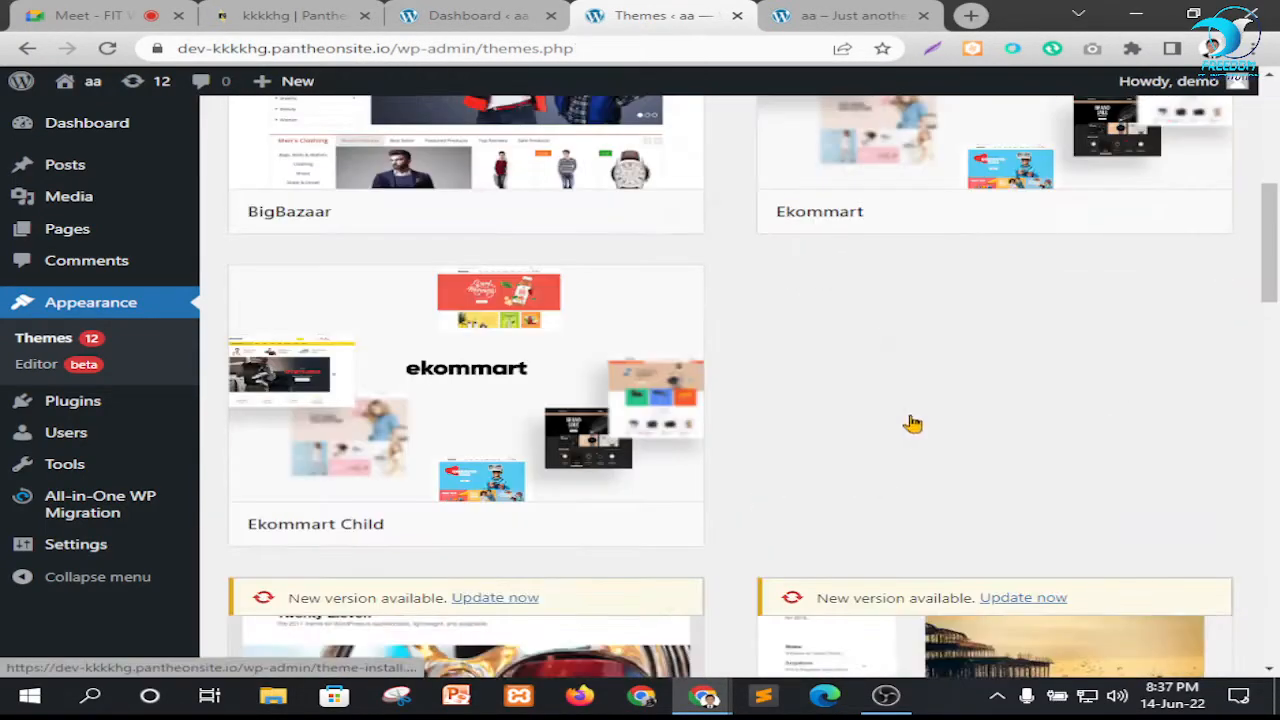
Delete the Ekommart Child and BigBazaar themes, confirming each deletion
scroll(504, 427, up, 1)
click(466, 390)
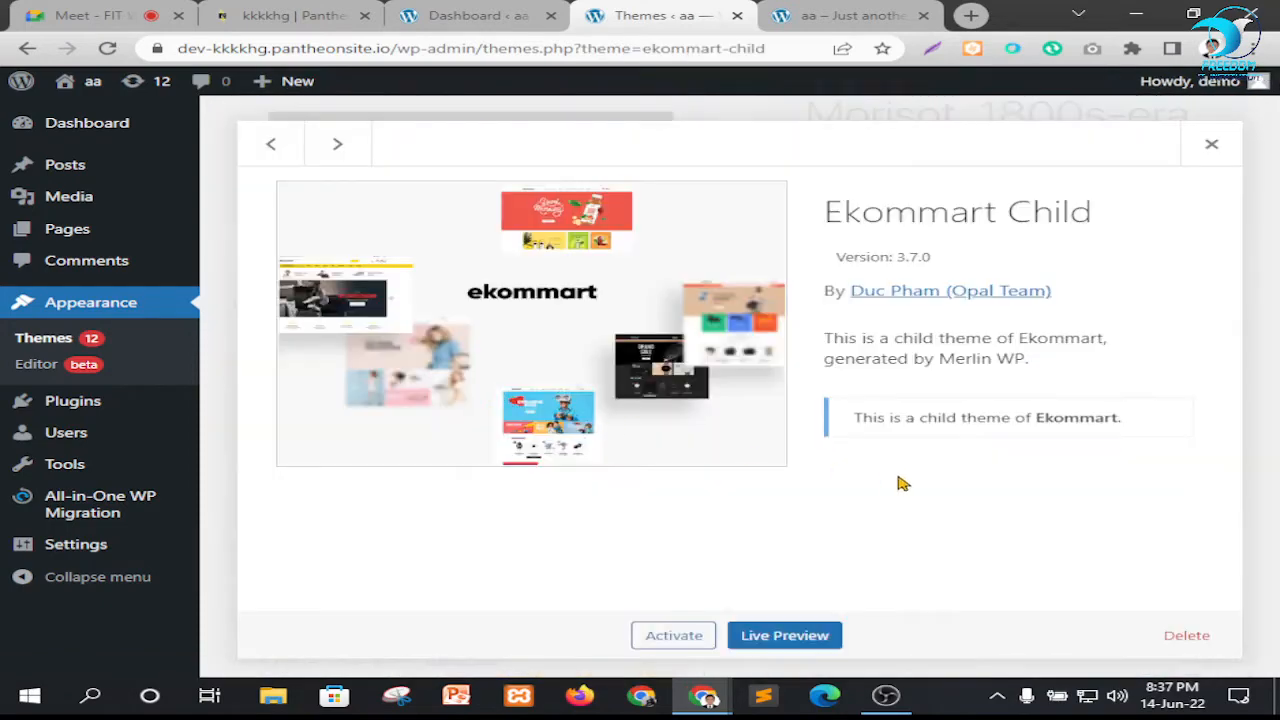
click(1188, 638)
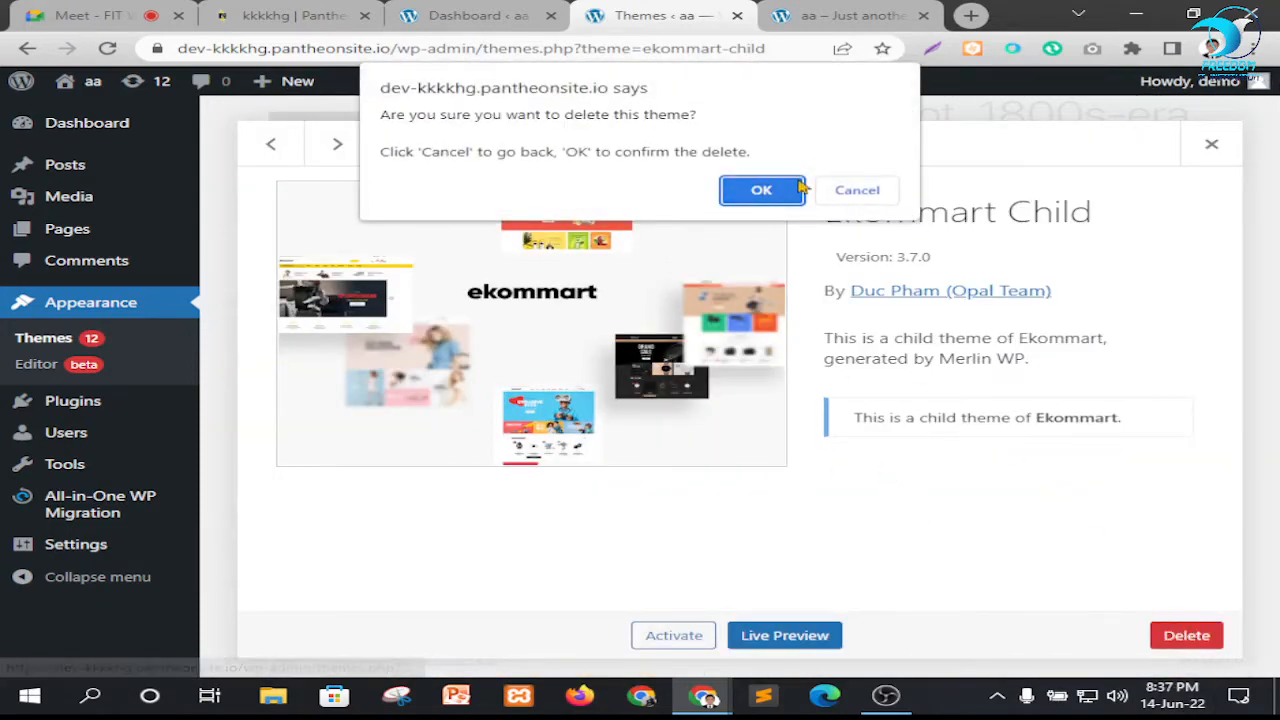
click(762, 192)
scroll(540, 370, up, 3)
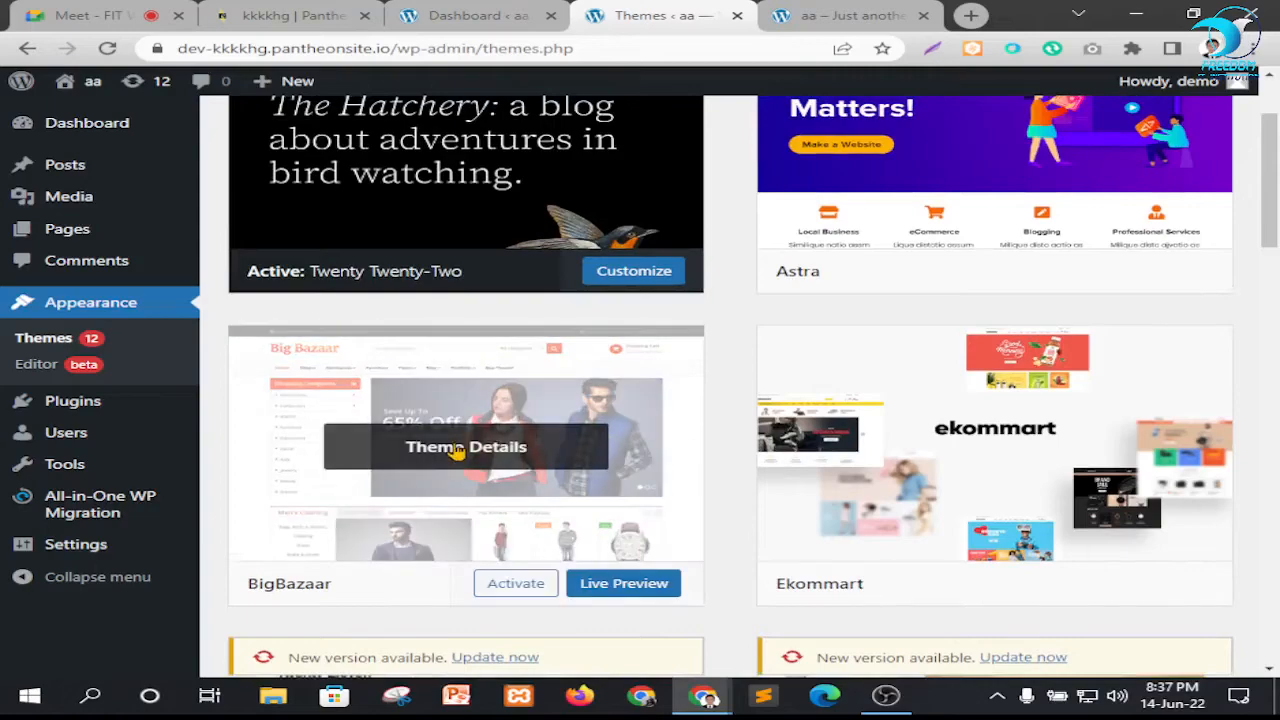
click(466, 440)
click(1186, 636)
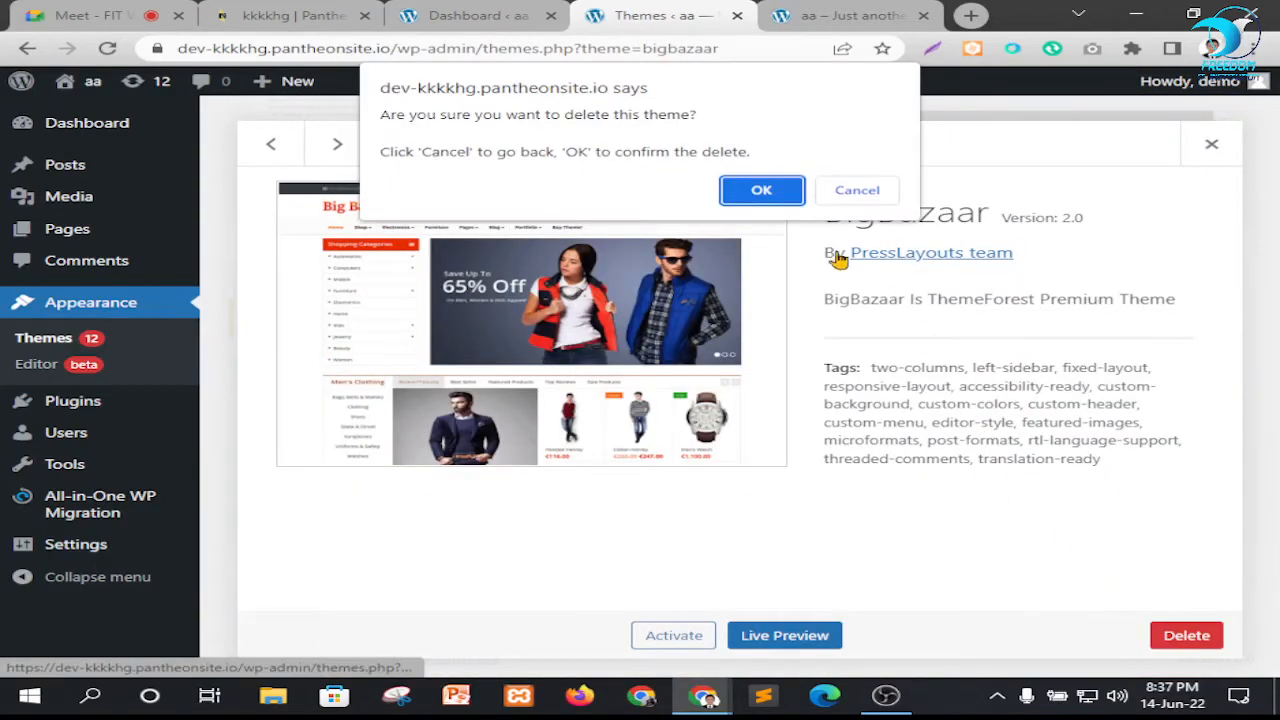
click(759, 190)
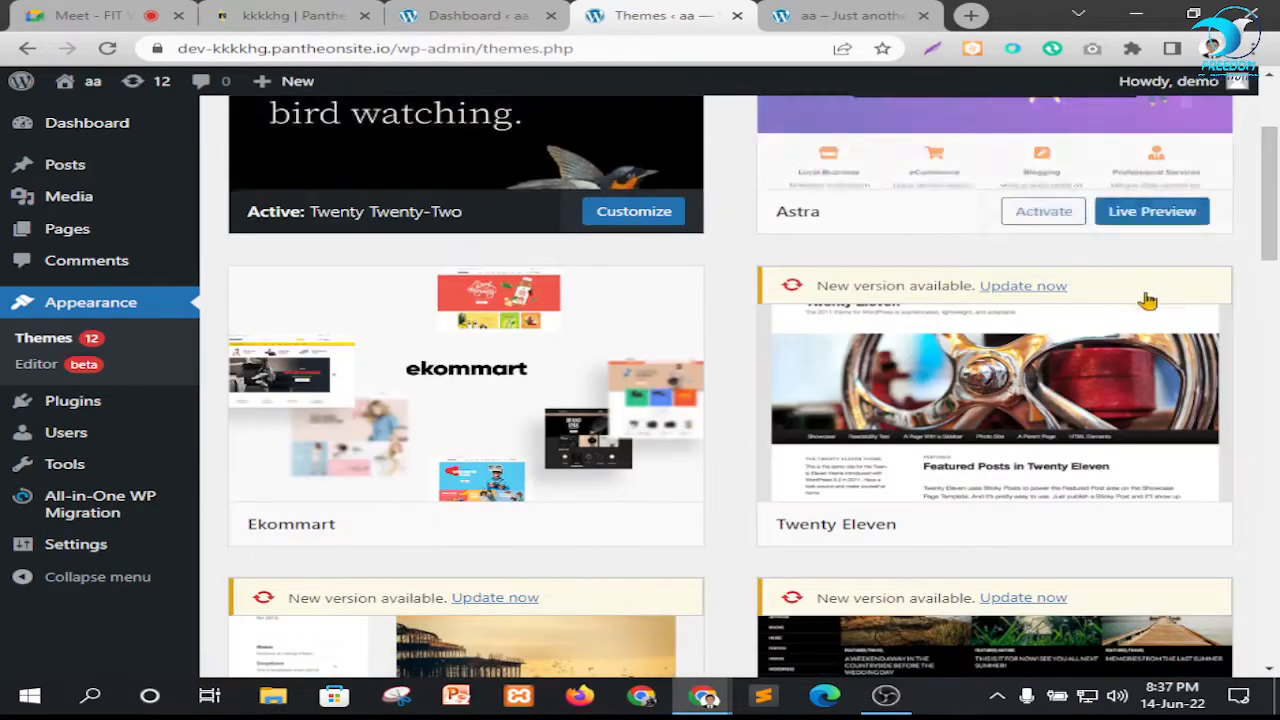
Delete the parent Ekommart theme and confirm the deletion
scroll(911, 266, up, 2)
scroll(583, 351, down, 2)
click(462, 392)
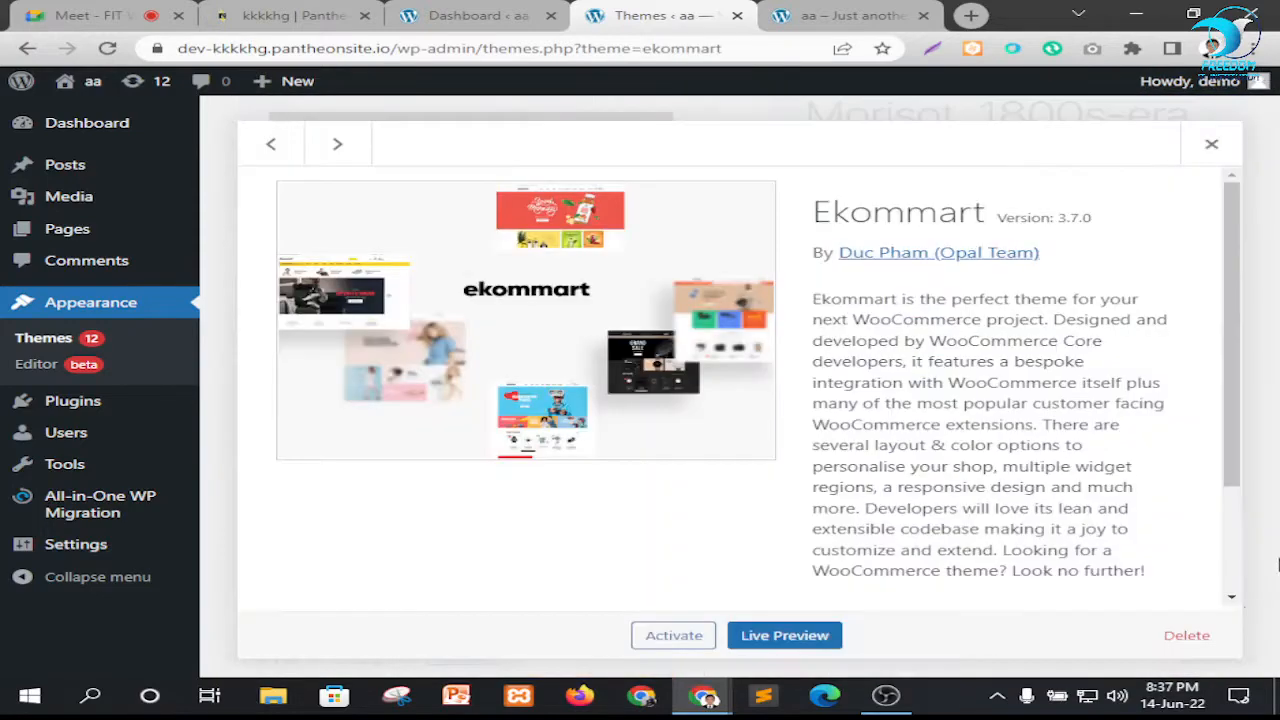
click(1188, 636)
click(760, 192)
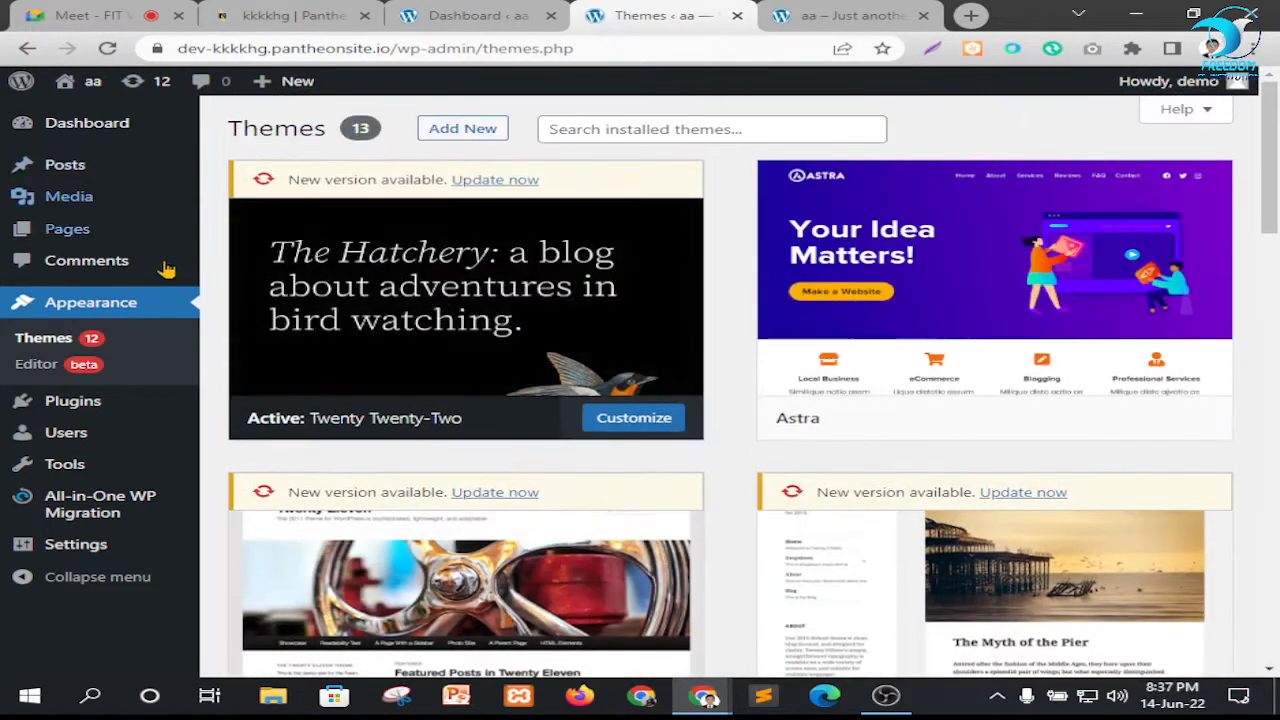
Activate the Astra theme from the installed themes
scroll(1130, 323, down, 3)
scroll(1000, 450, up, 2)
scroll(1000, 450, down, 6)
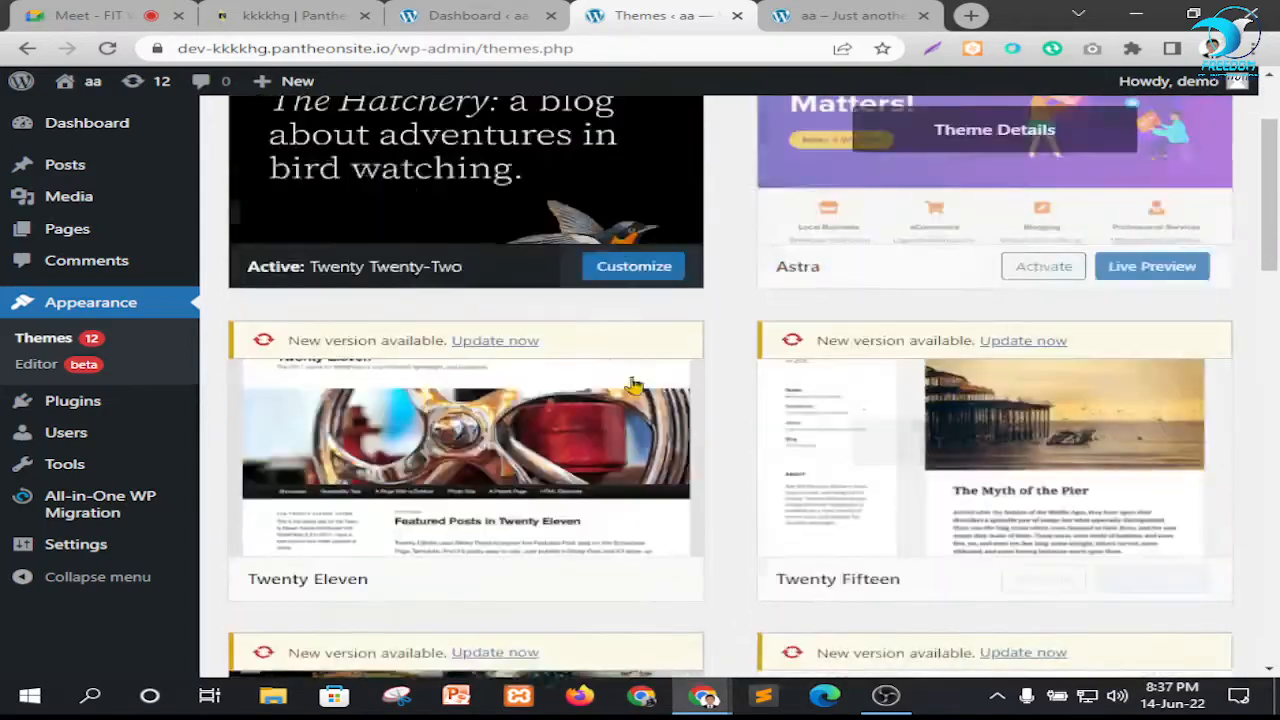
scroll(1024, 436, up, 6)
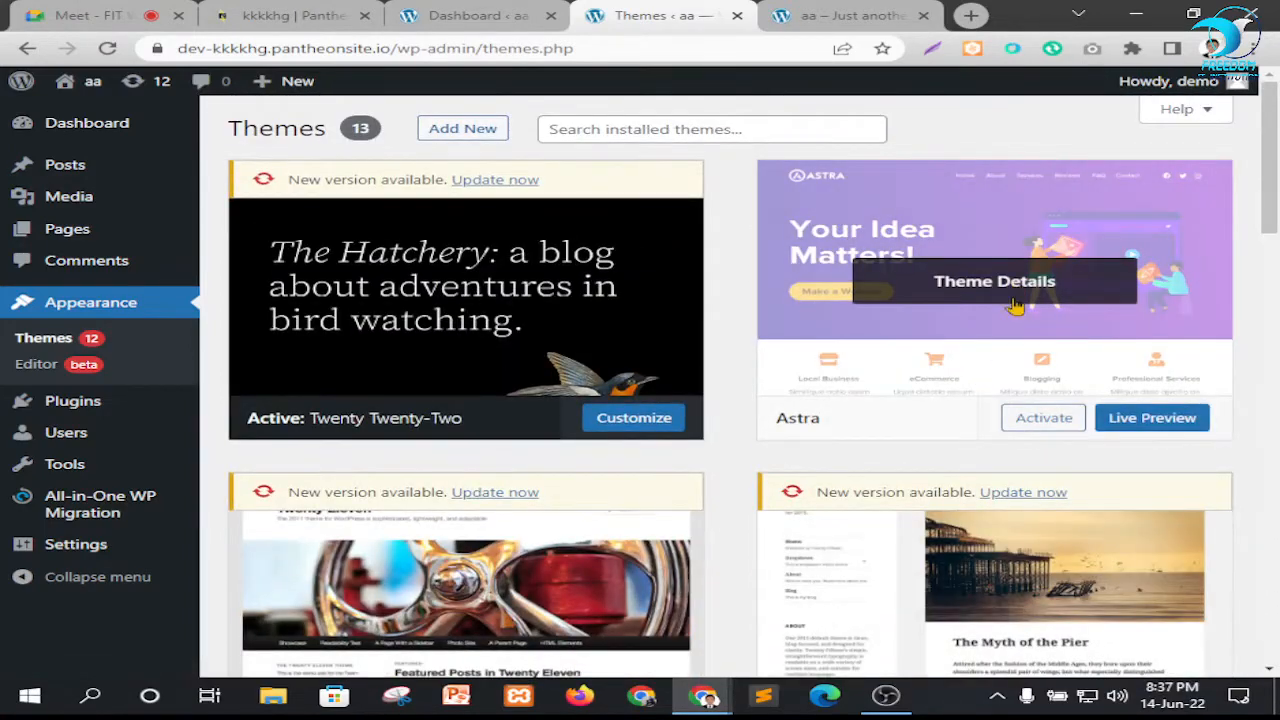
click(1050, 419)
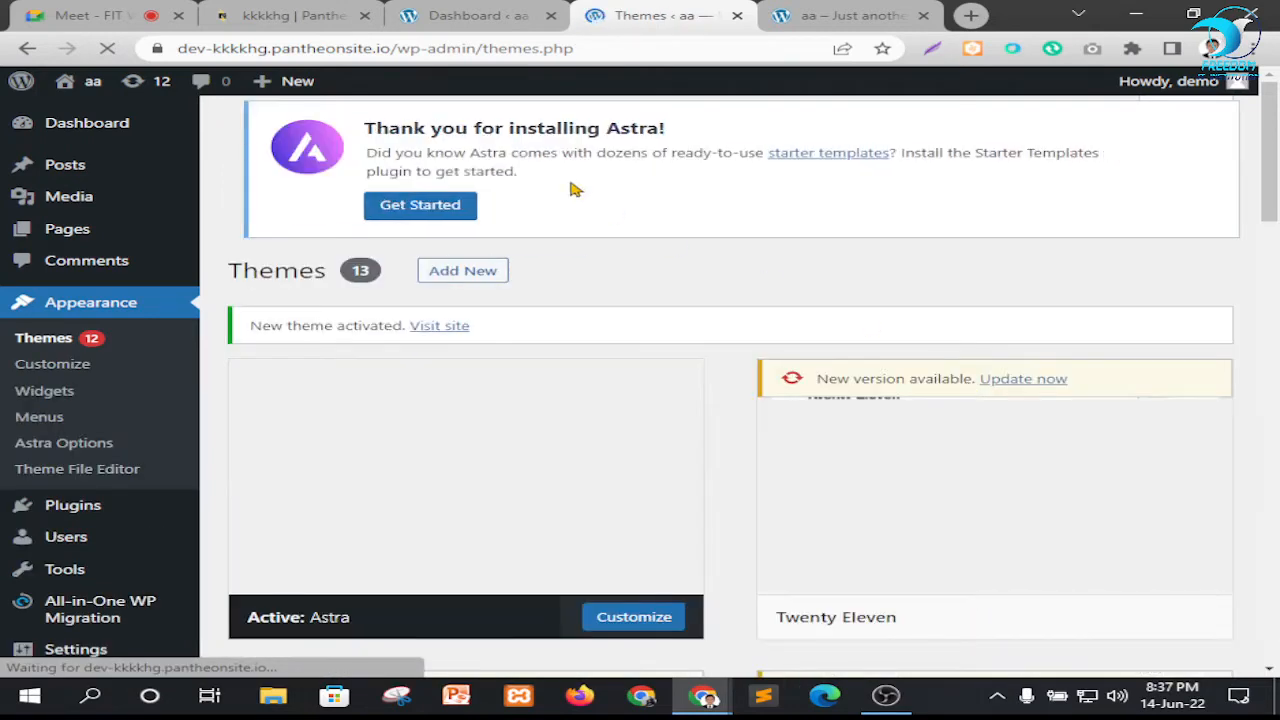
Open the Astra options and install and activate its Starter Templates importer plugin
scroll(75, 380, down, 2)
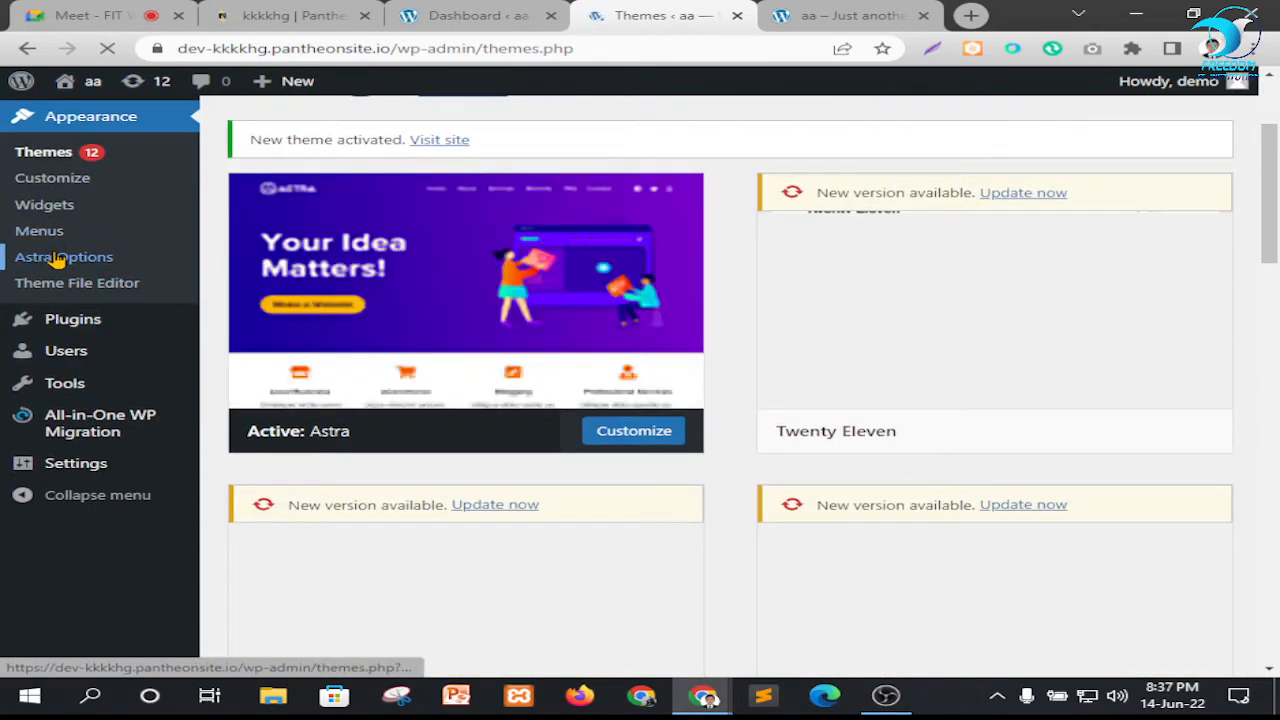
click(57, 260)
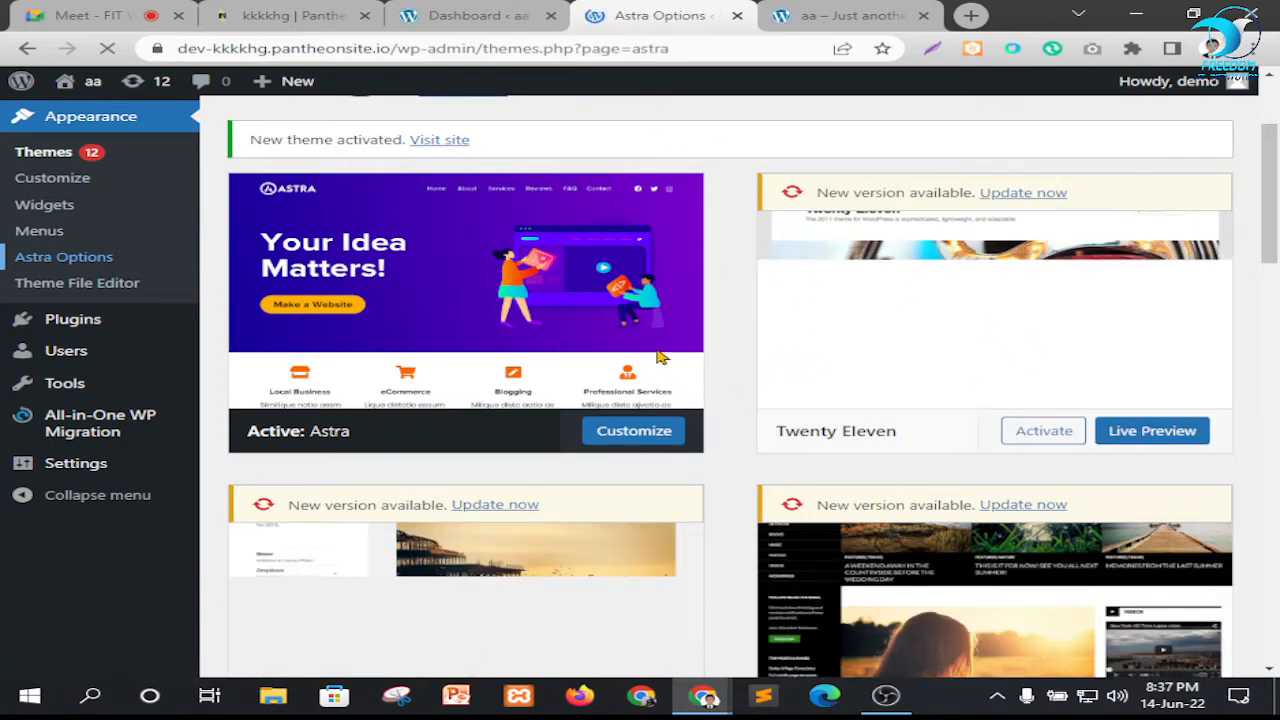
scroll(771, 343, down, 3)
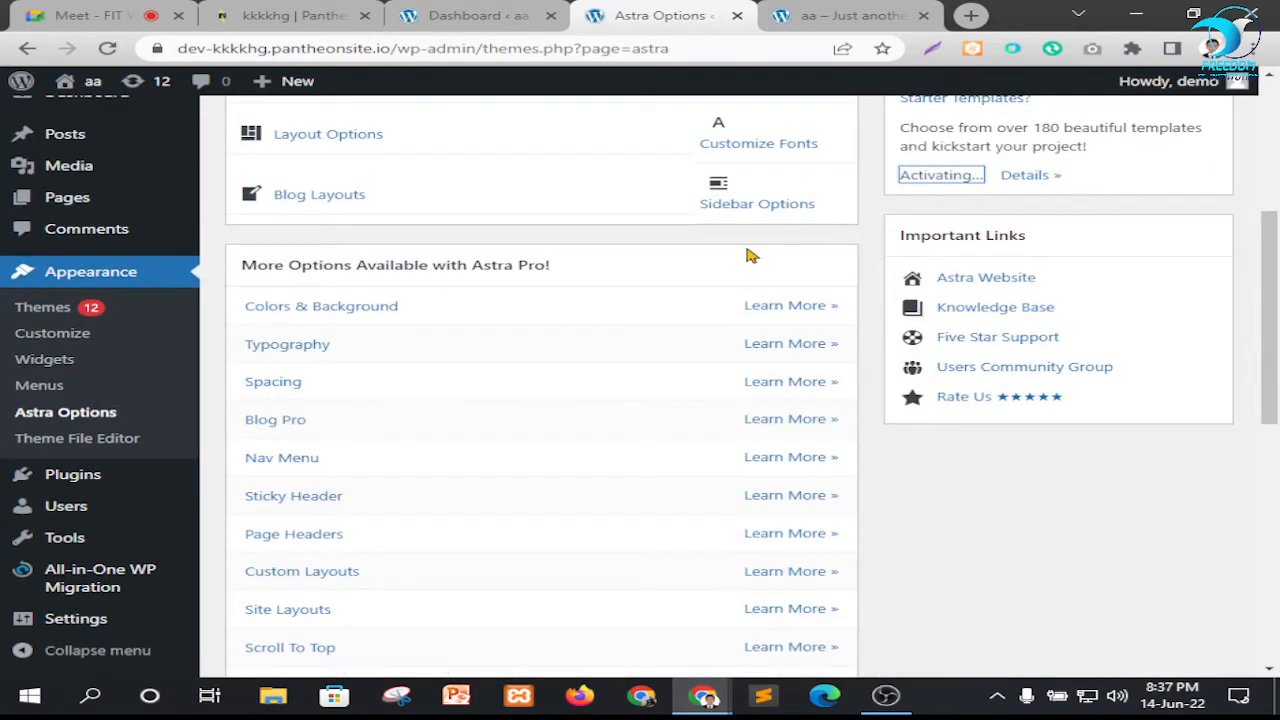
scroll(880, 275, up, 1)
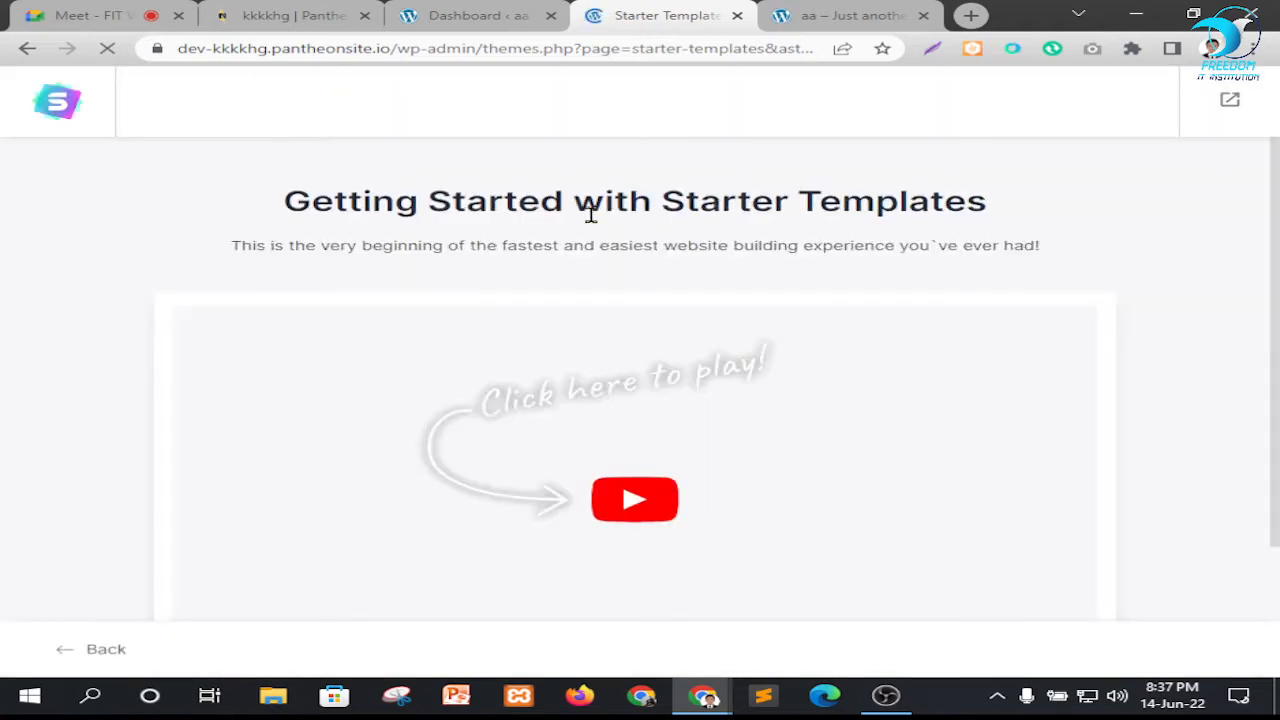
Start building the website with Starter Templates and choose Elementor as the page builder
scroll(770, 316, down, 2)
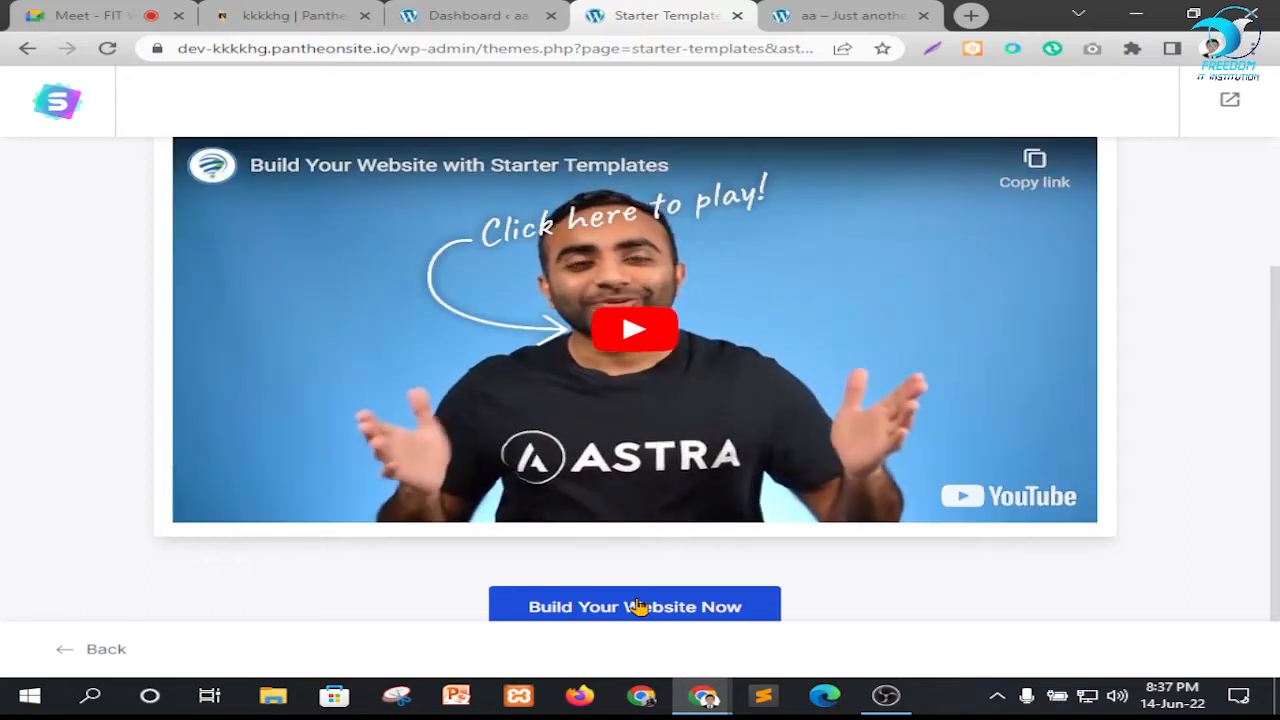
click(637, 607)
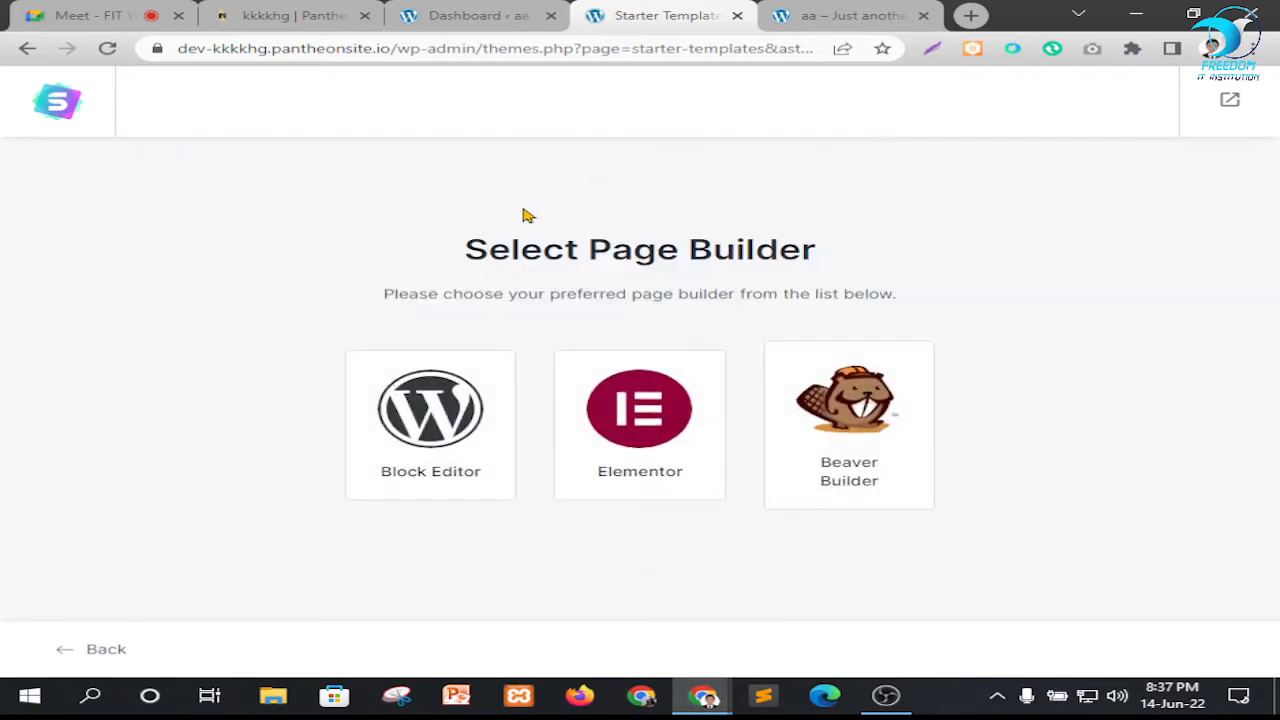
click(643, 418)
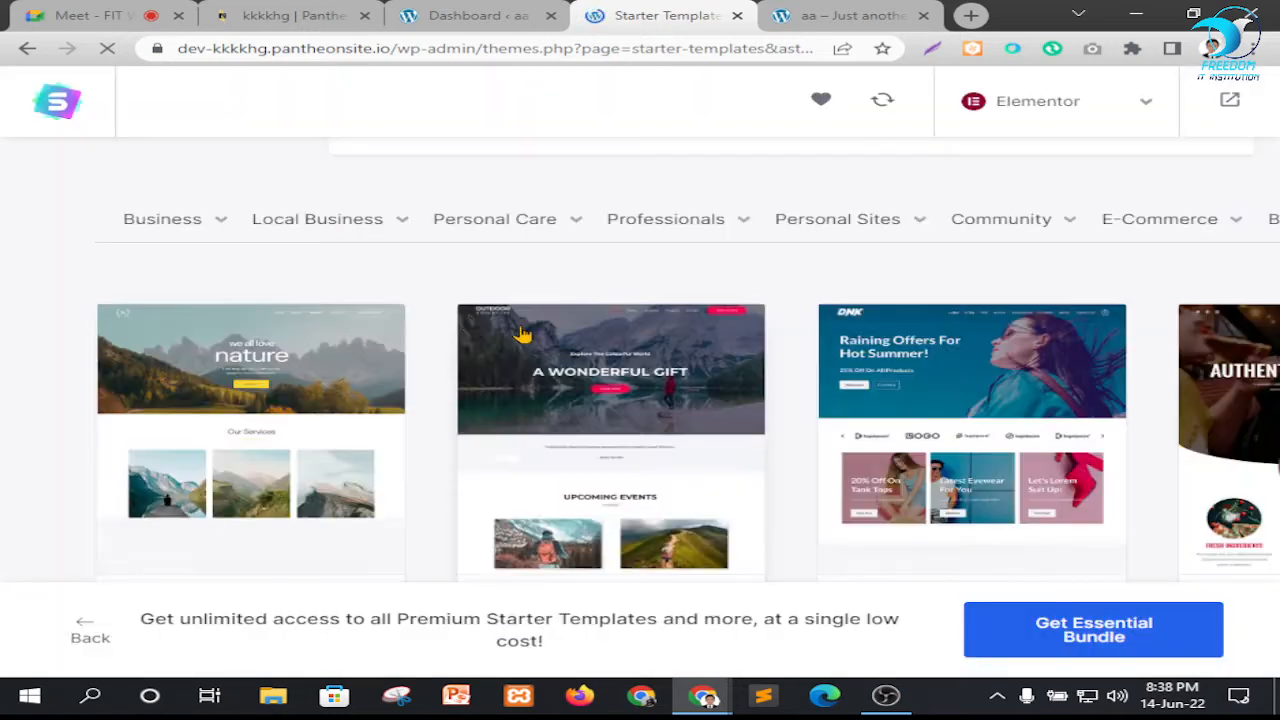
Browse the Elementor starter template gallery, comparing the free and premium designs
scroll(1000, 460, down, 4)
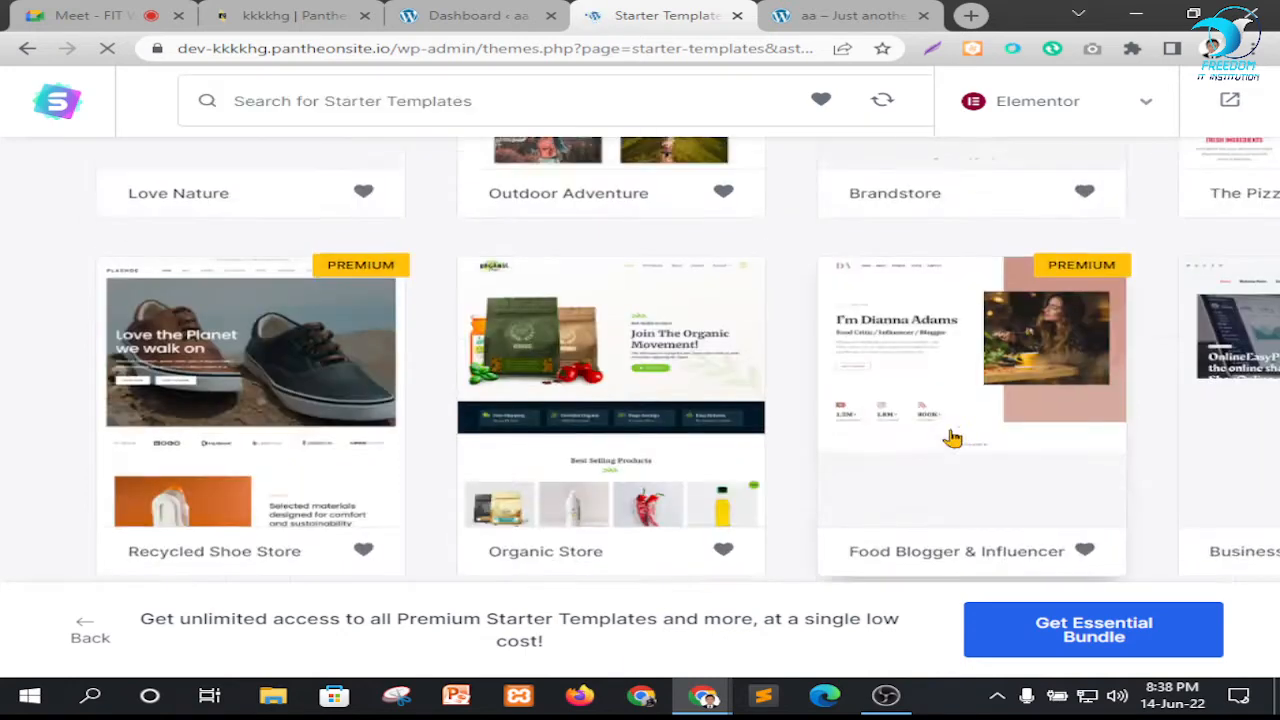
scroll(955, 437, up, 2)
scroll(958, 437, up, 2)
scroll(871, 449, down, 2)
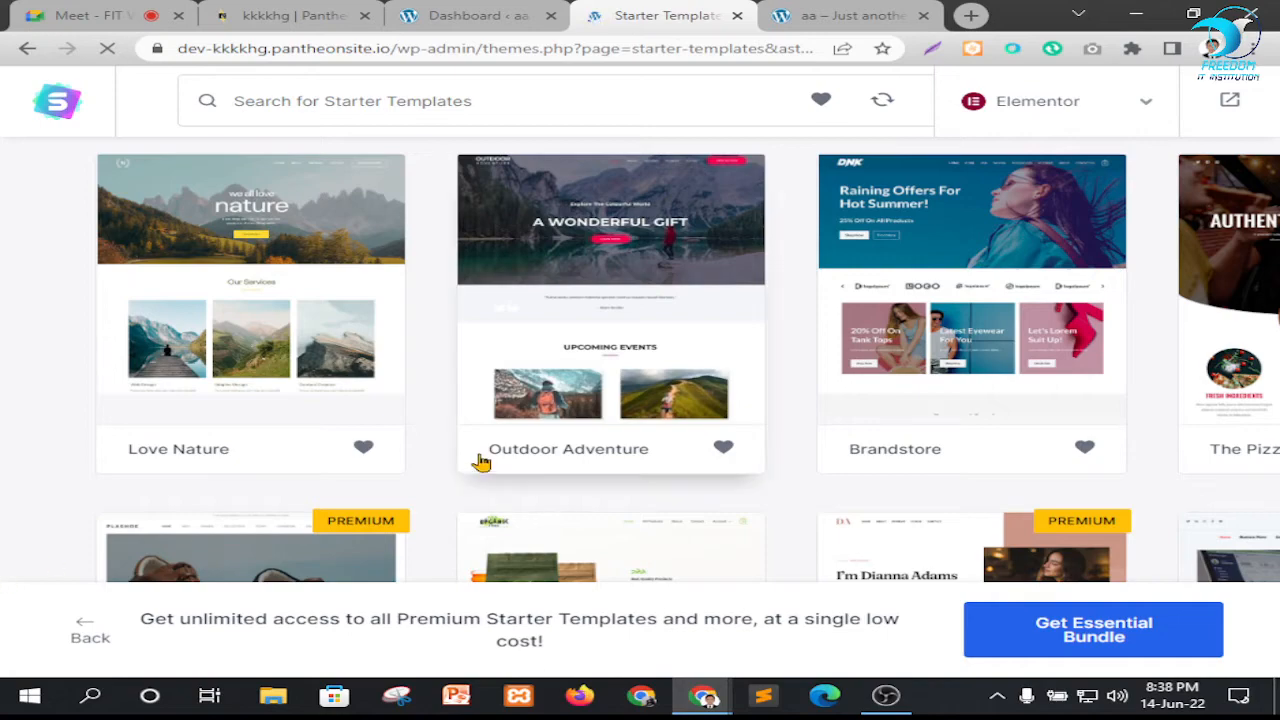
scroll(331, 374, up, 2)
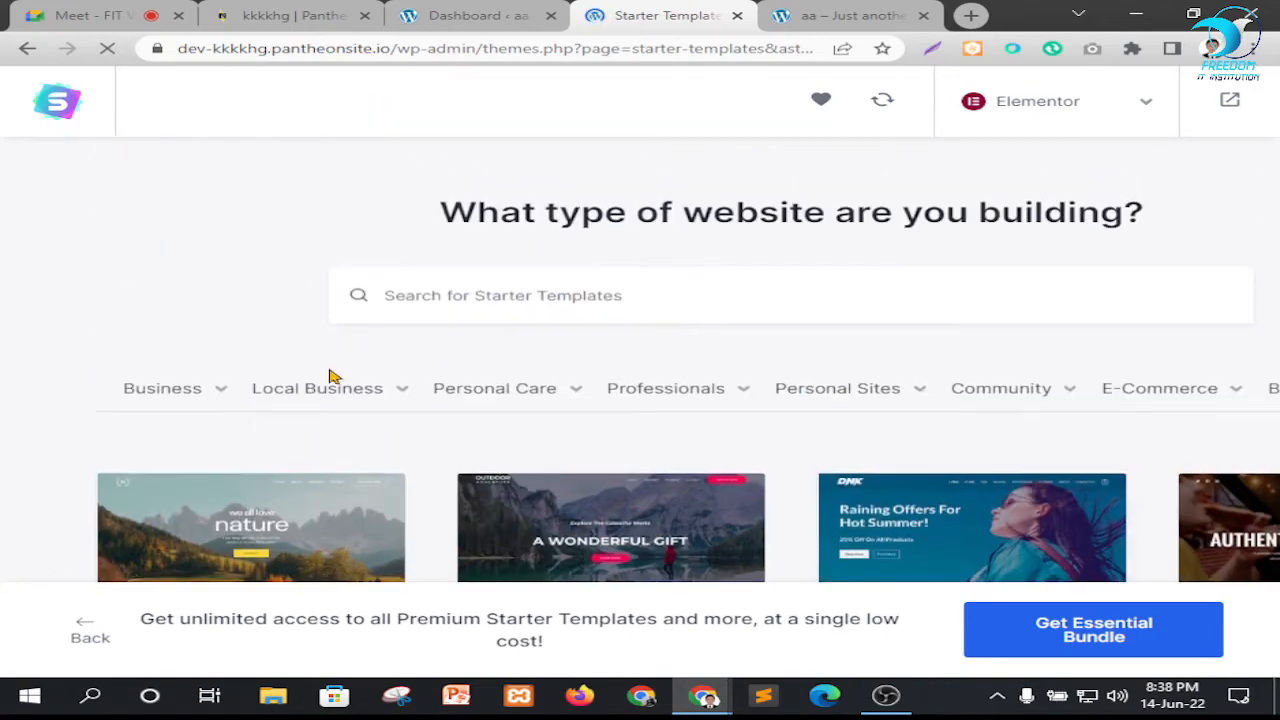
scroll(126, 277, down, 2)
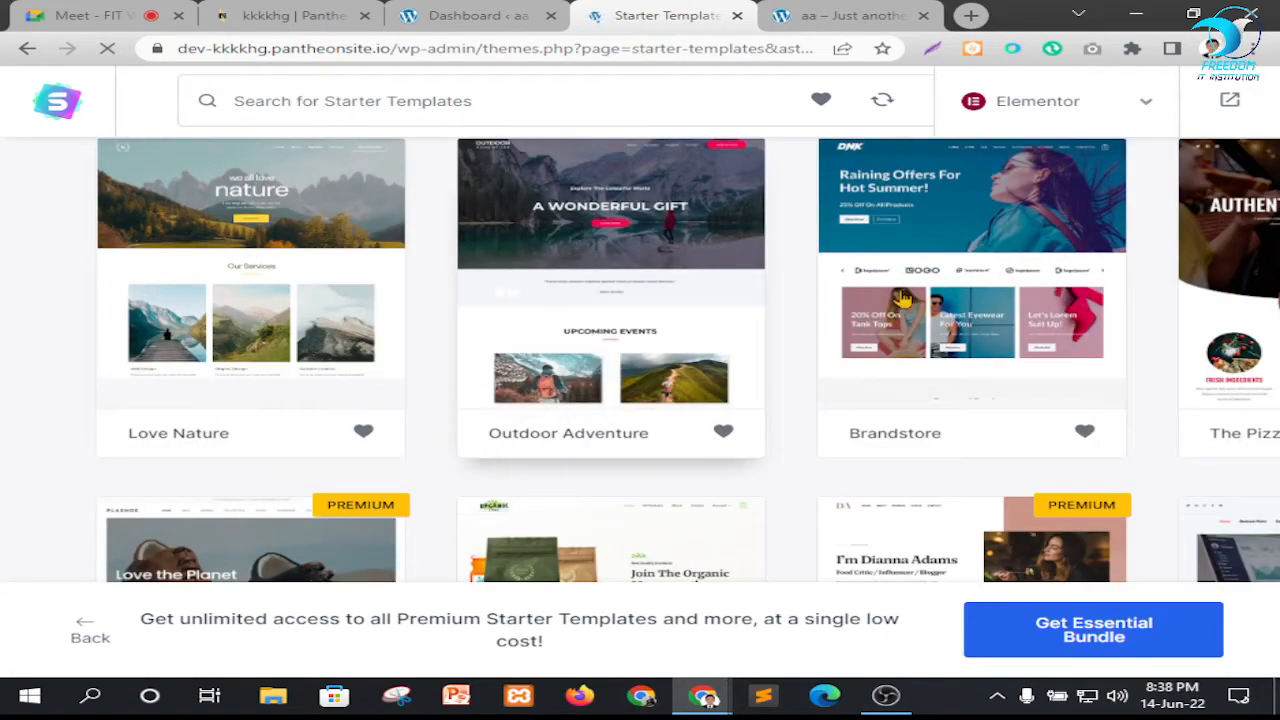
scroll(1030, 465, down, 3)
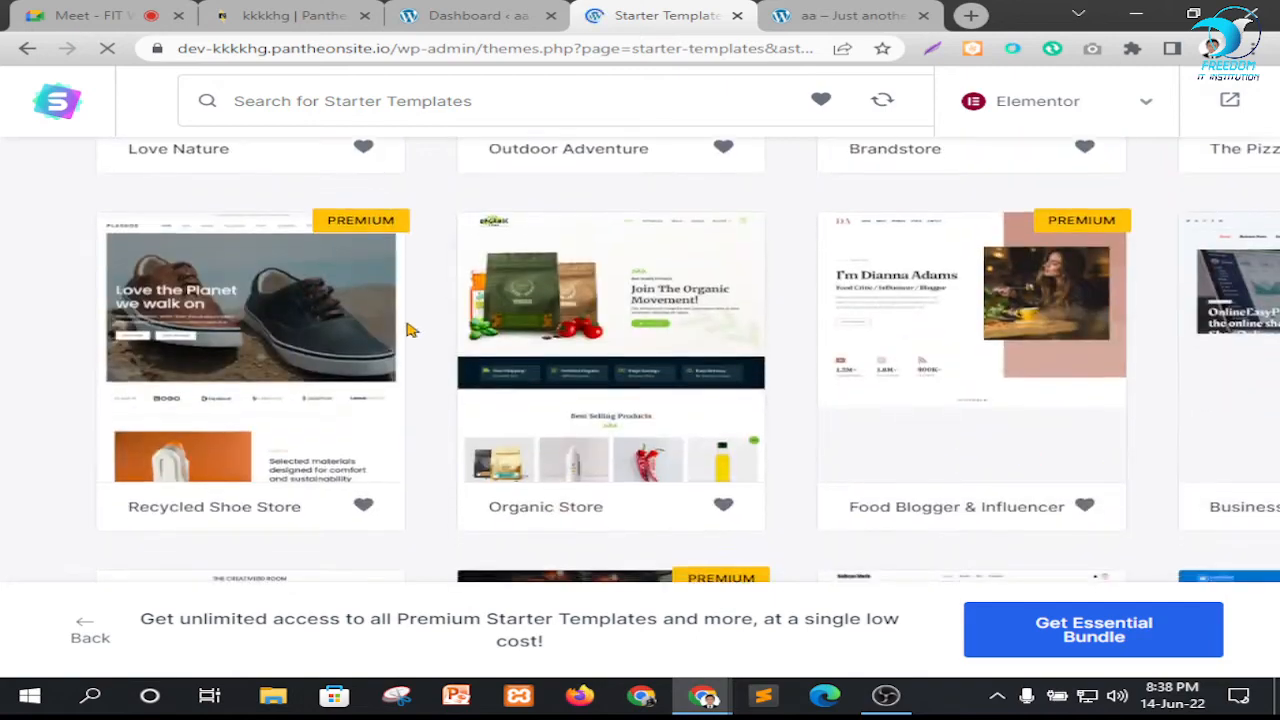
scroll(409, 329, down, 4)
scroll(593, 388, down, 1)
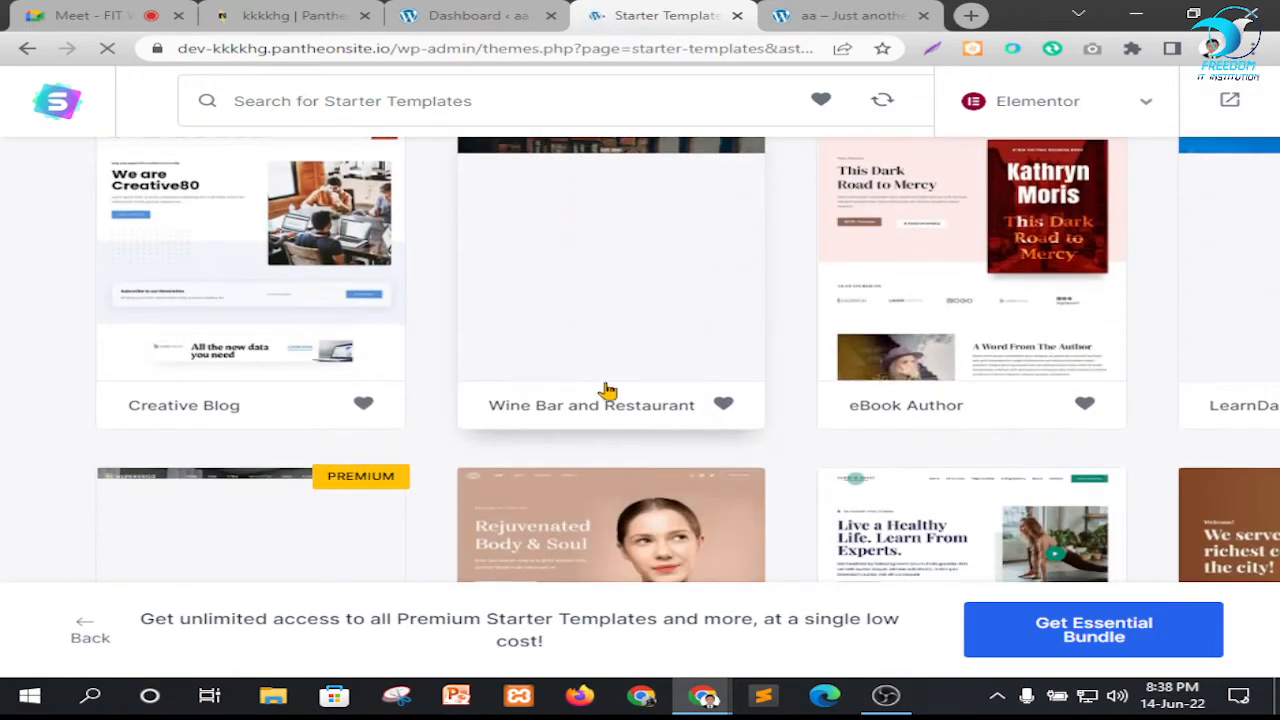
scroll(592, 391, up, 10)
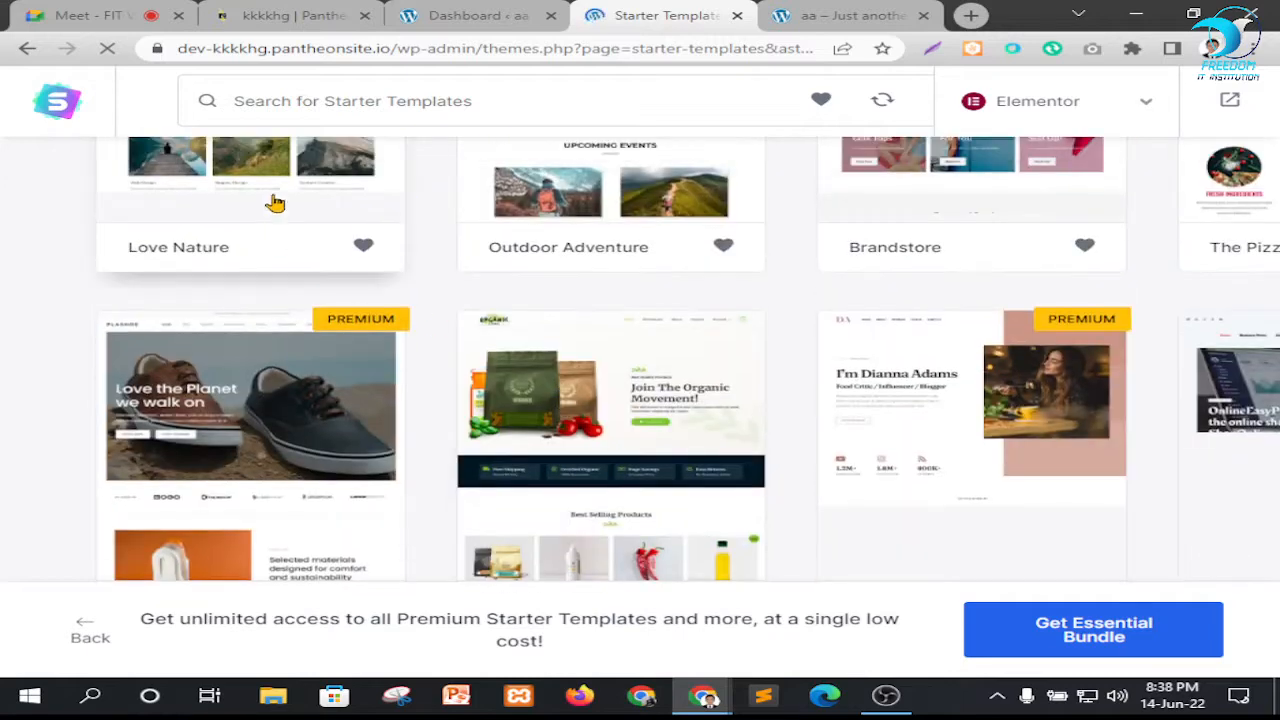
Select the Love Nature starter template for the site
mouse_move(320, 340)
scroll(320, 340, down, 3)
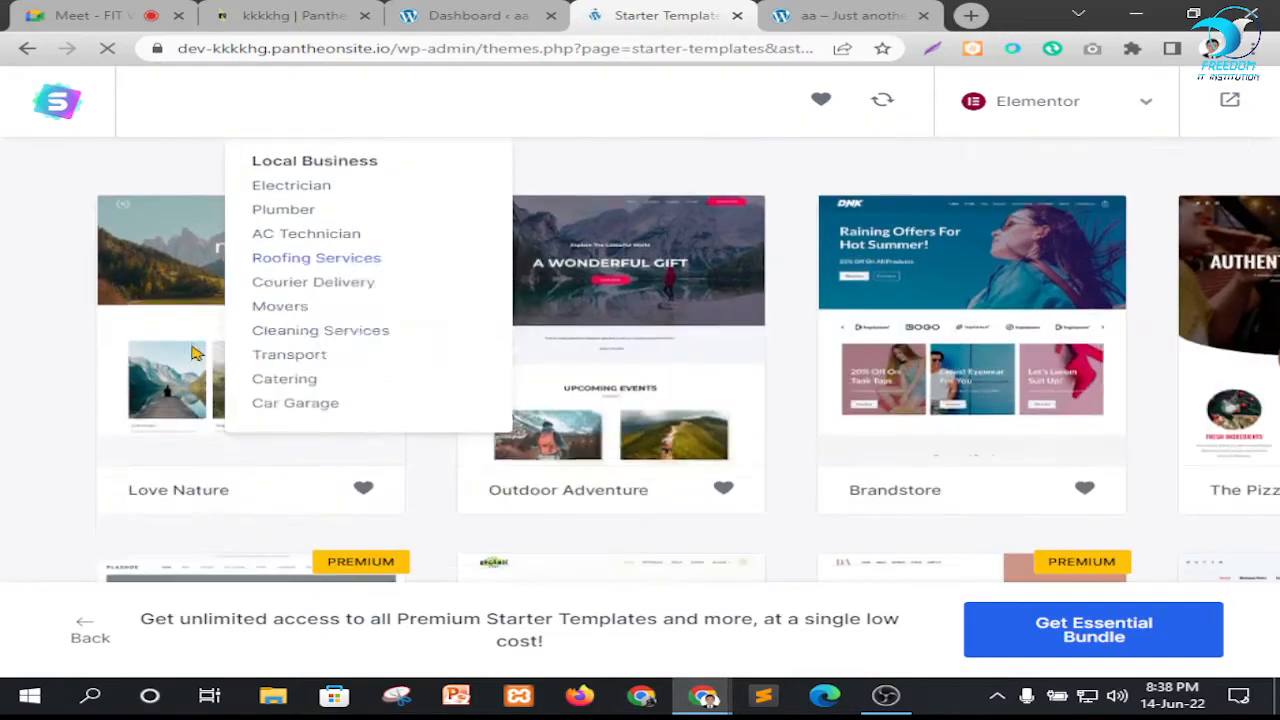
click(265, 350)
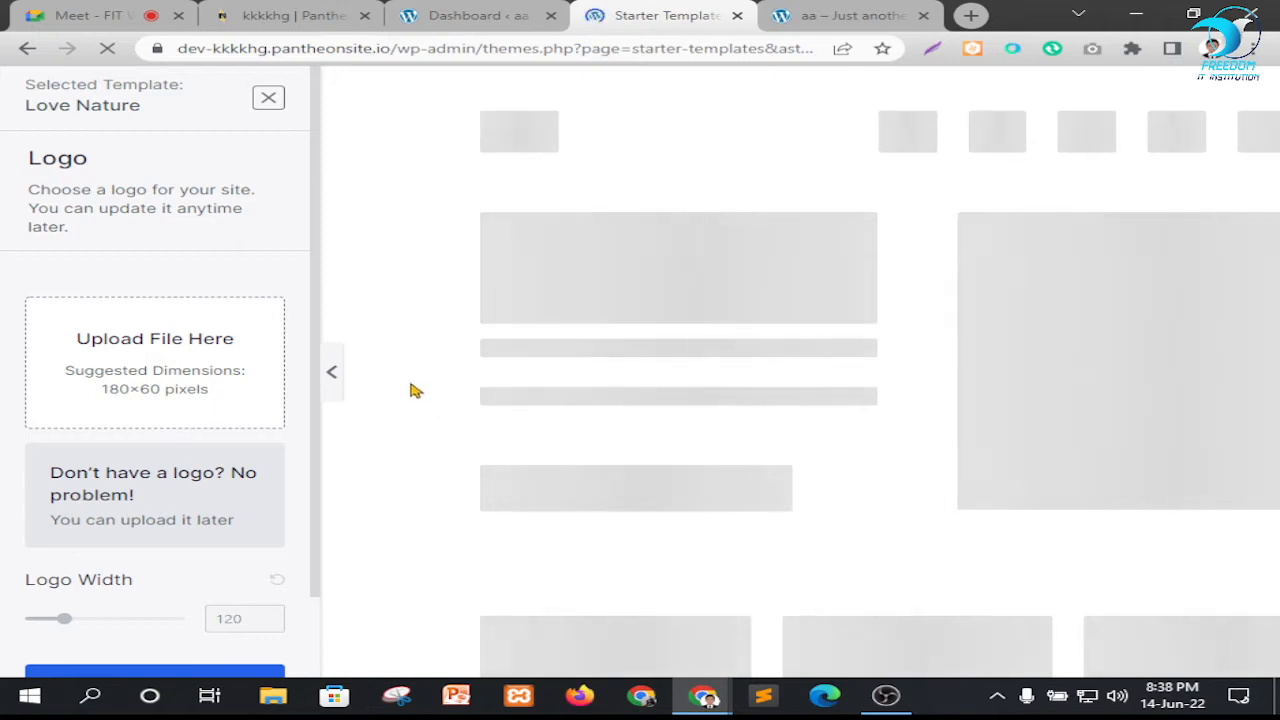
Skip the logo upload and continue with the template's default colors and fonts
click(95, 15)
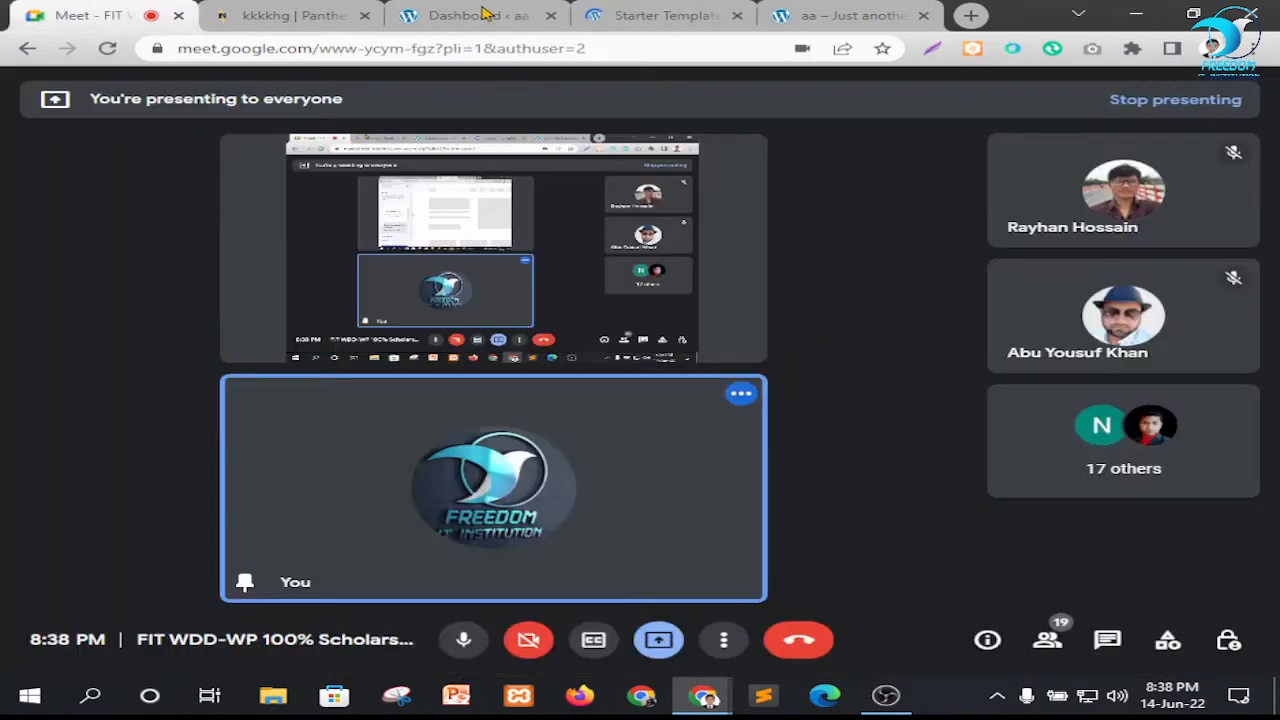
click(655, 15)
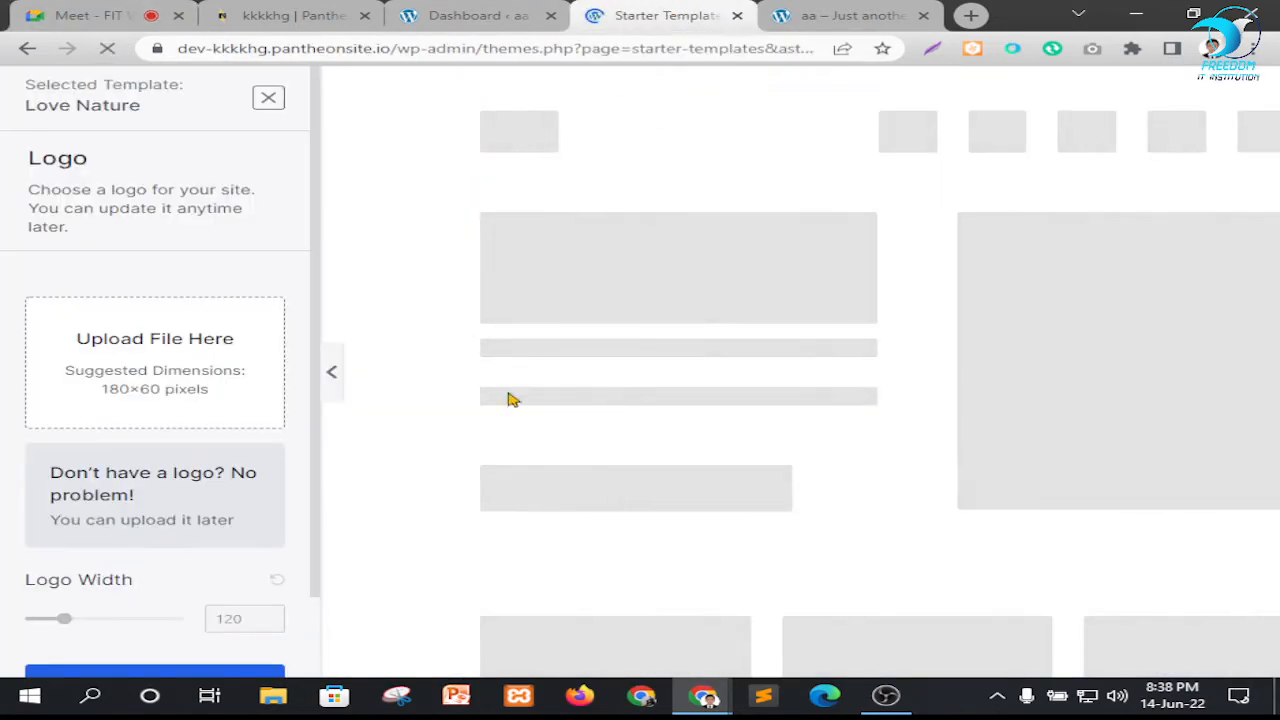
scroll(300, 480, down, 2)
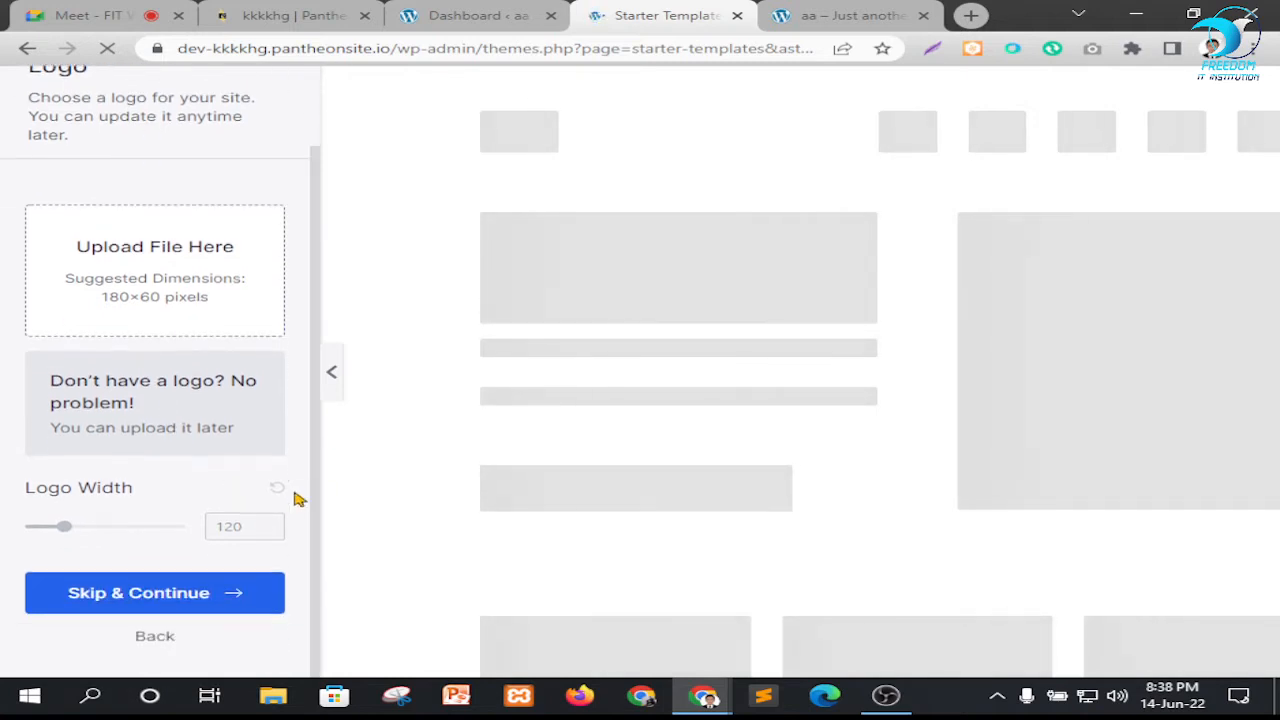
click(113, 12)
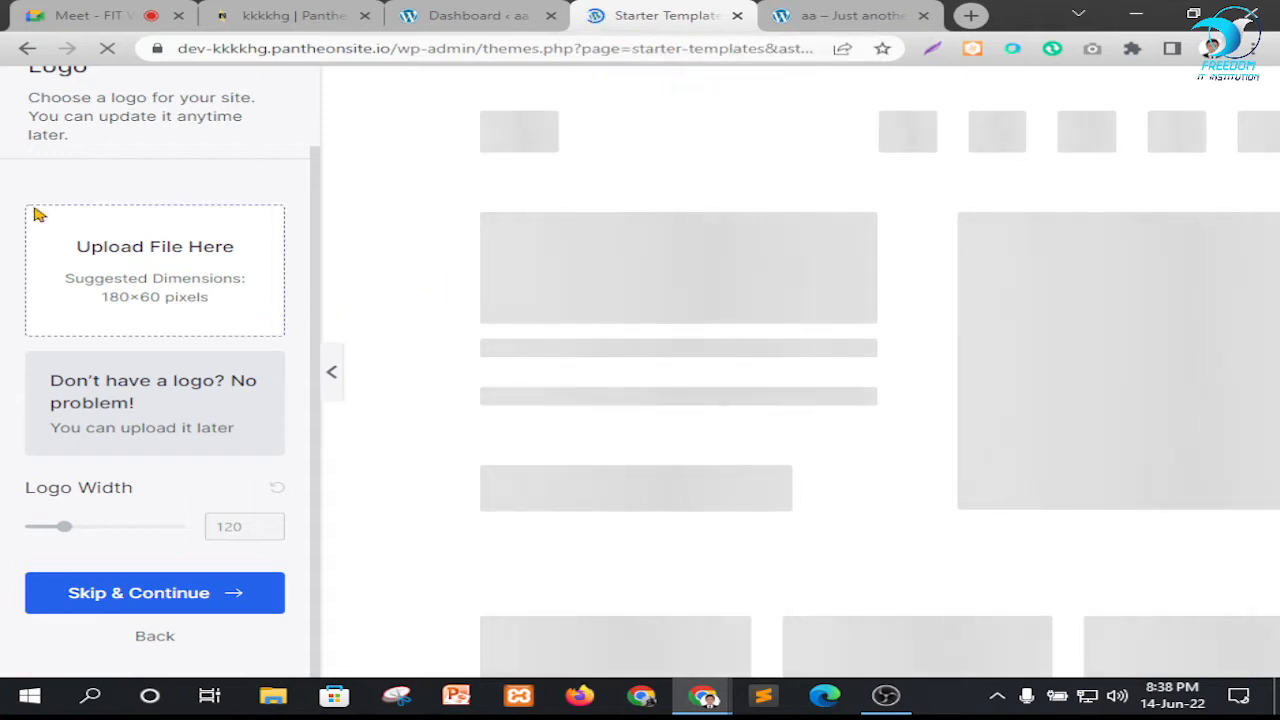
click(234, 597)
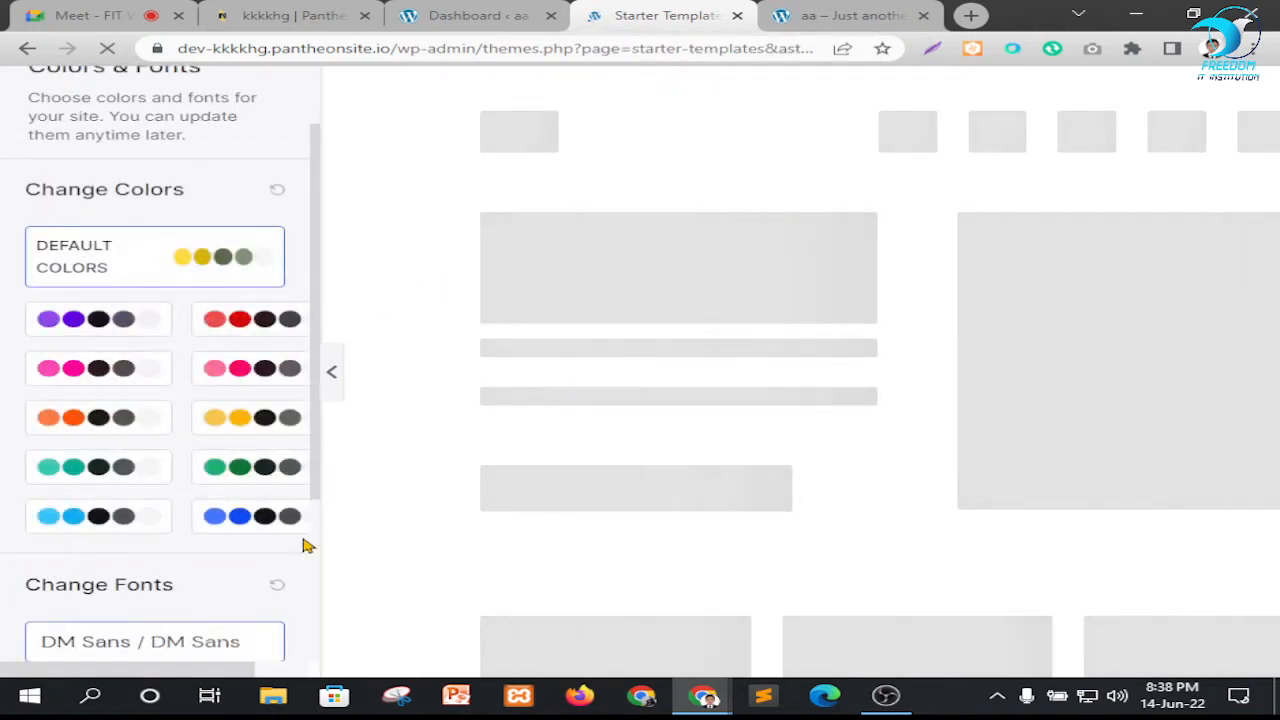
scroll(266, 423, down, 5)
click(183, 574)
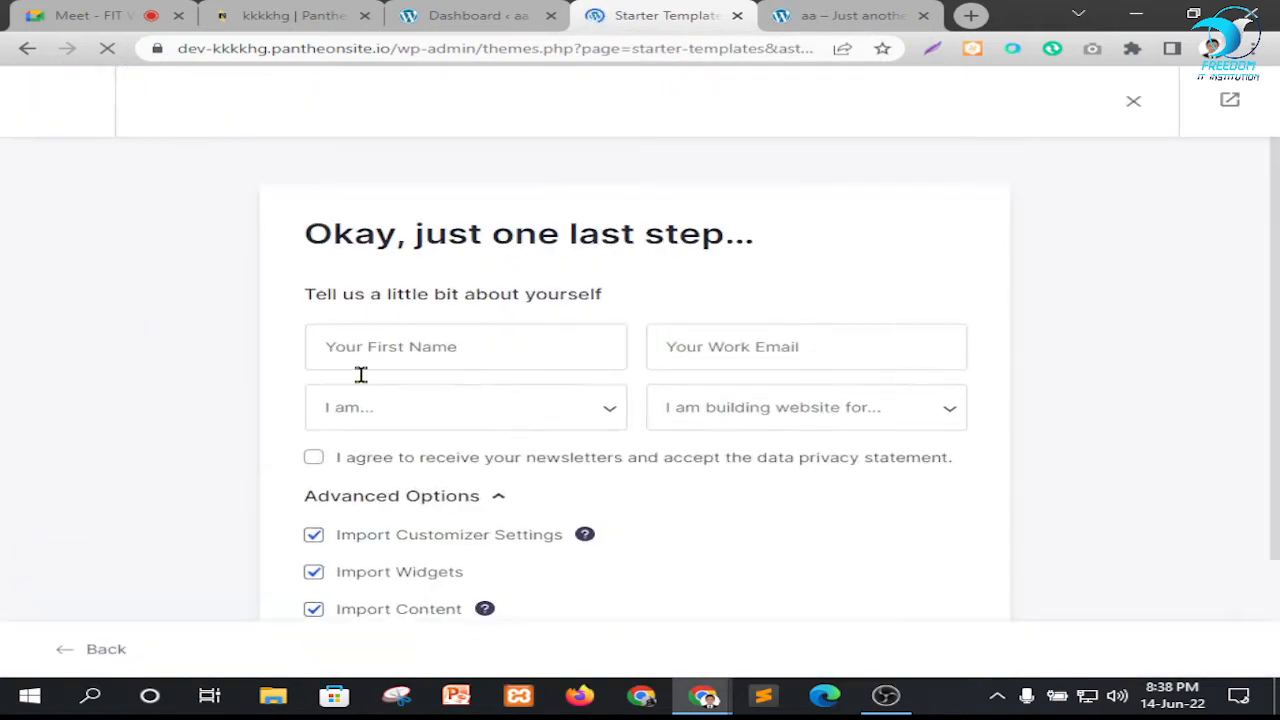
Fill in the first name and work email in the final import form using the saved suggestions
scroll(528, 480, down, 2)
scroll(446, 314, up, 2)
click(440, 346)
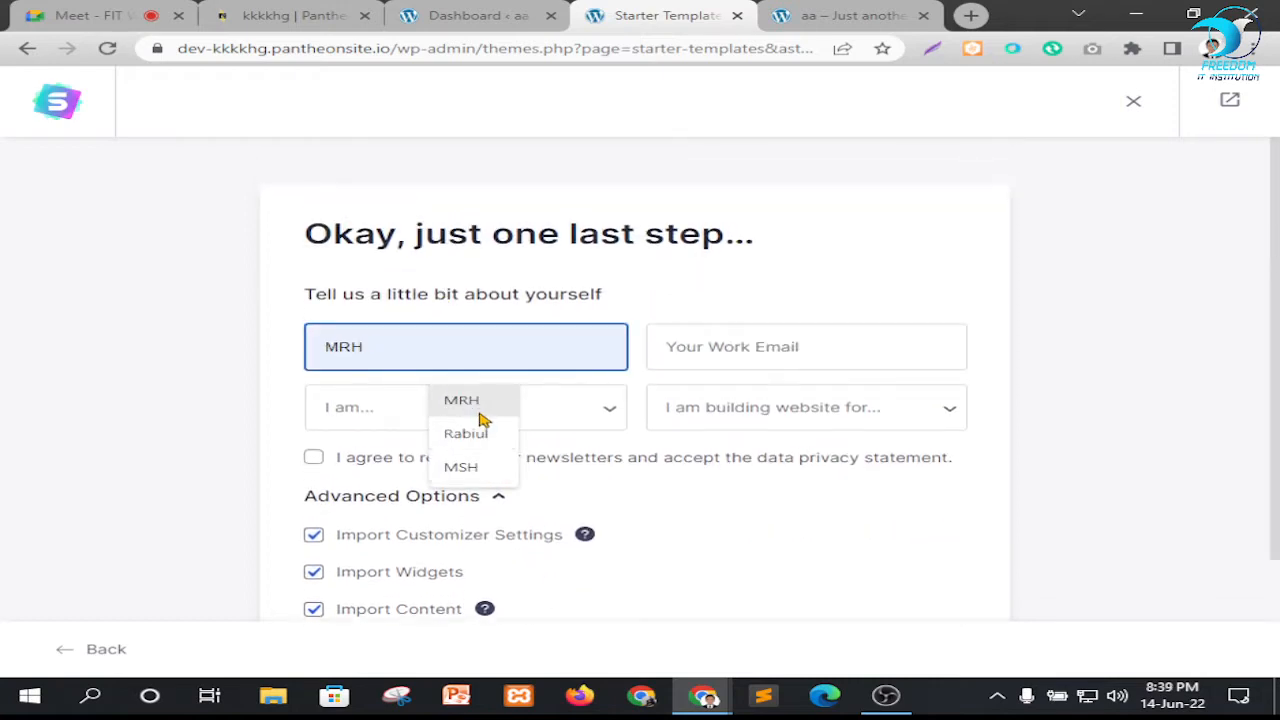
click(479, 412)
click(729, 347)
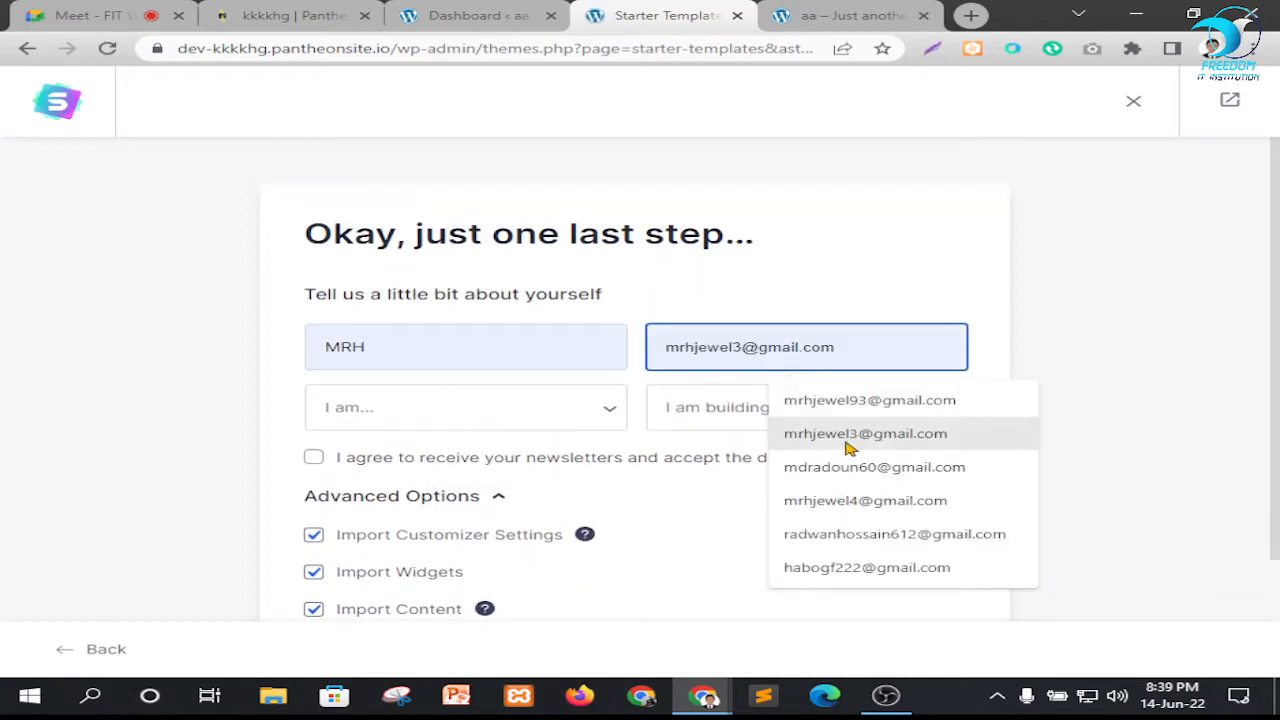
click(848, 449)
Identify as Expert building for Myself/My Company, agree to the newsletter and privacy statement, and submit the form to build the website
click(423, 408)
click(414, 489)
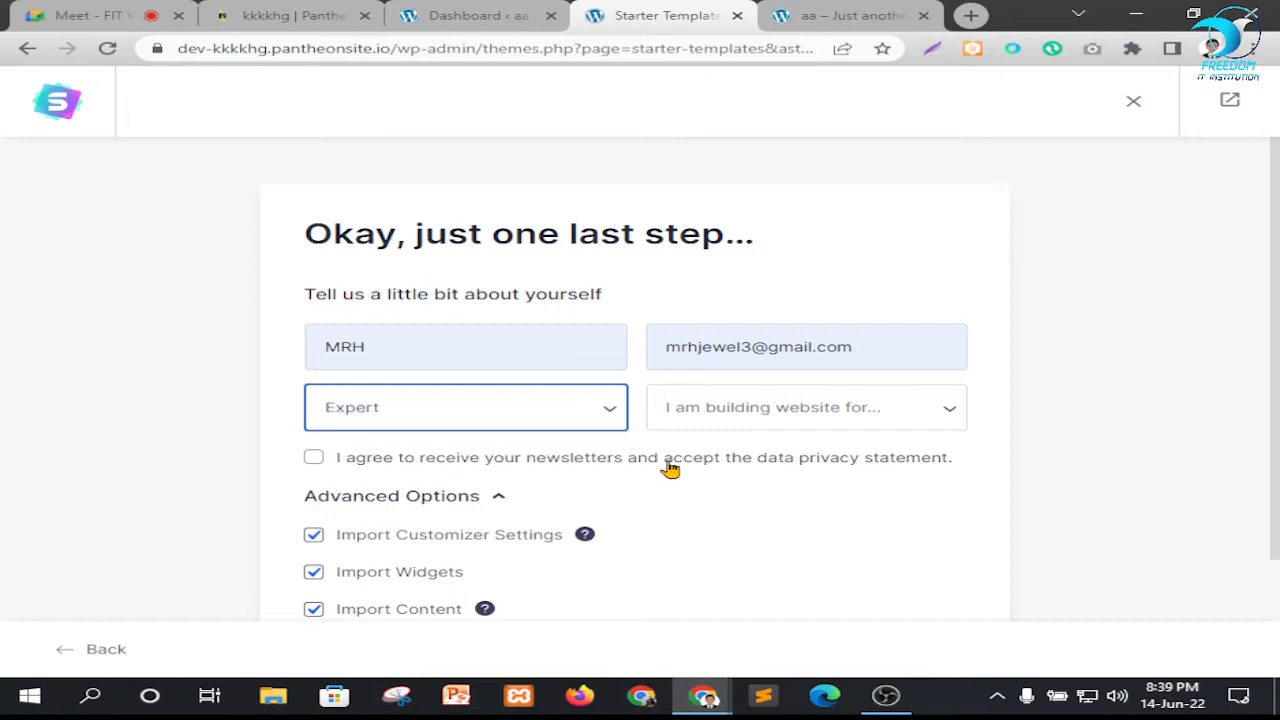
click(726, 415)
click(690, 457)
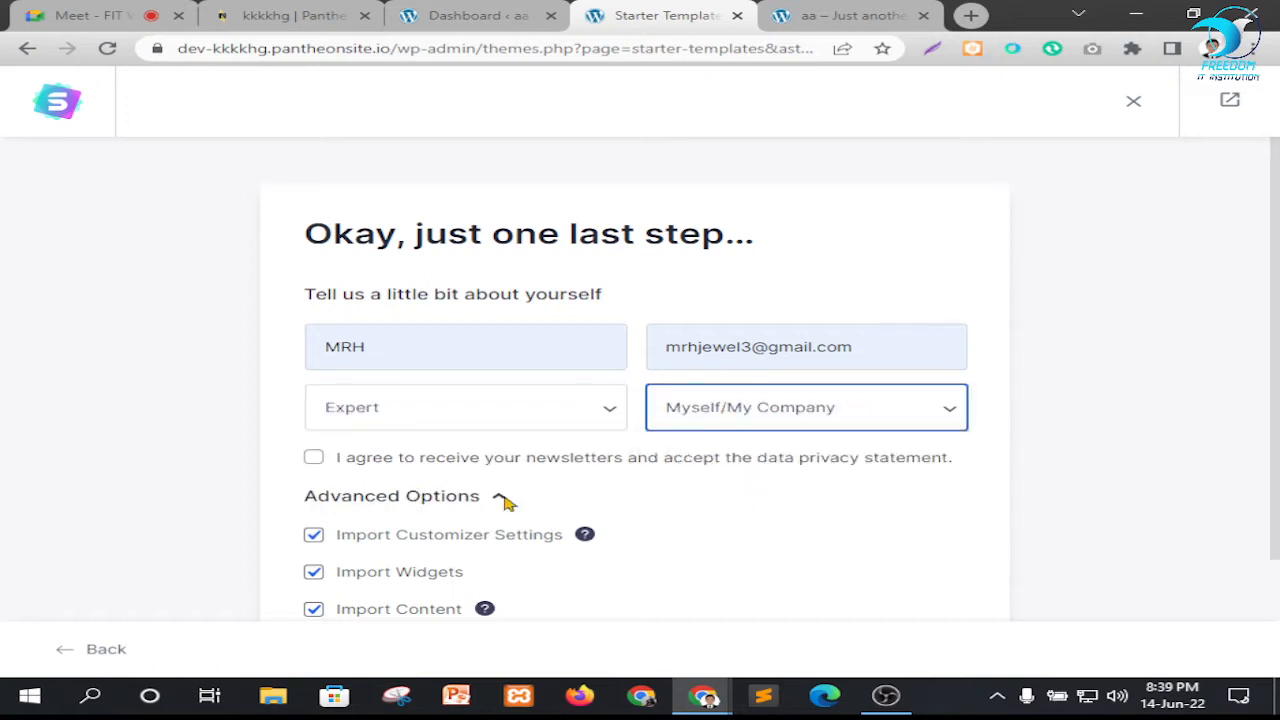
click(326, 460)
scroll(480, 486, down, 2)
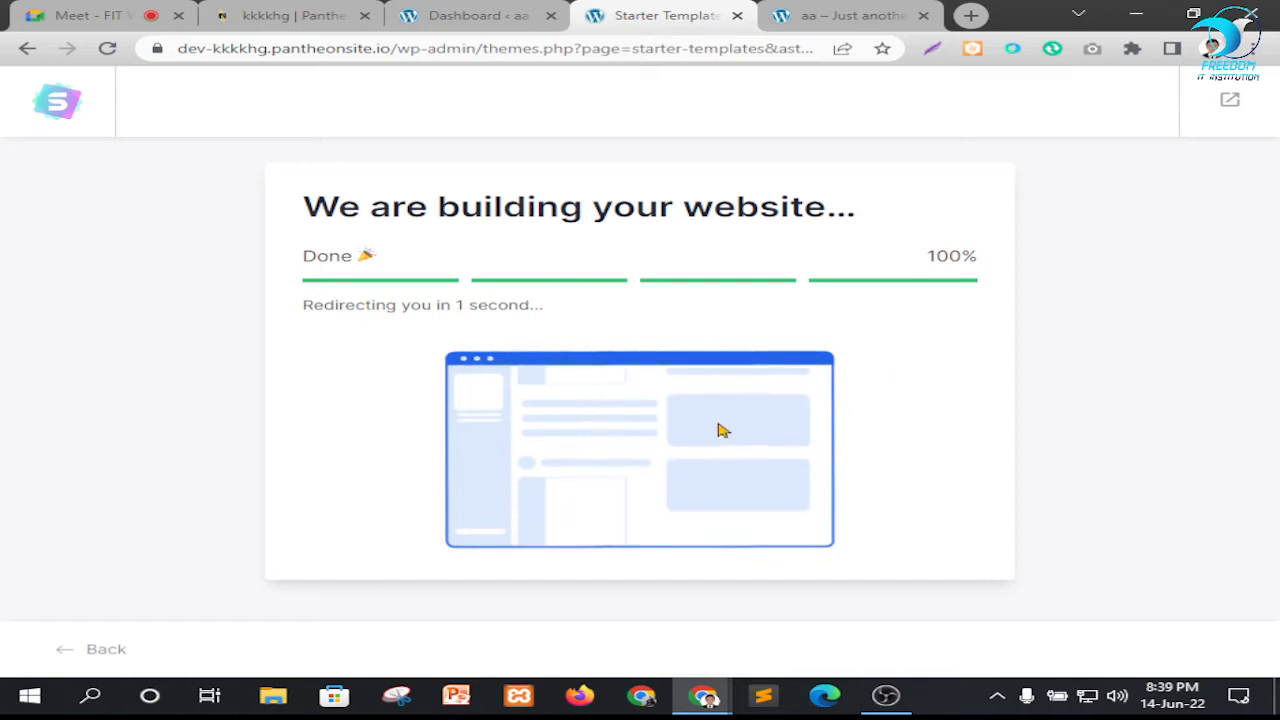
Reload the site's front page to view the imported Love Nature design
click(850, 12)
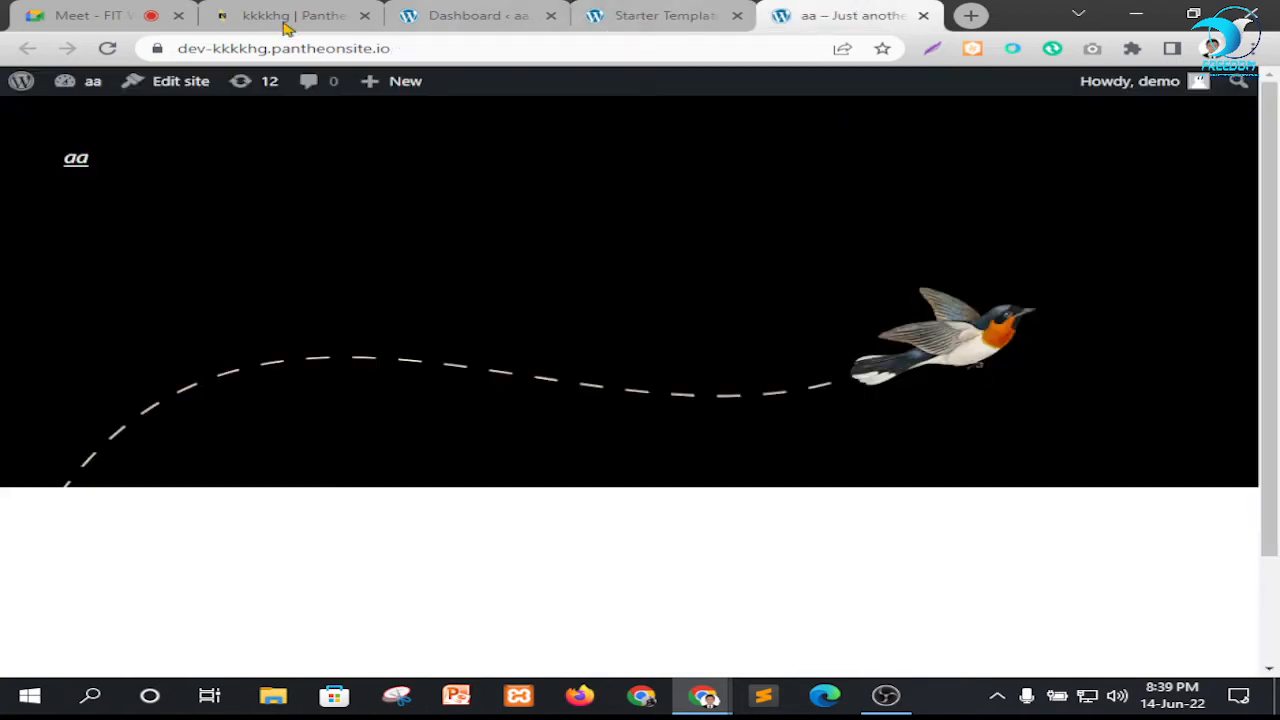
click(107, 48)
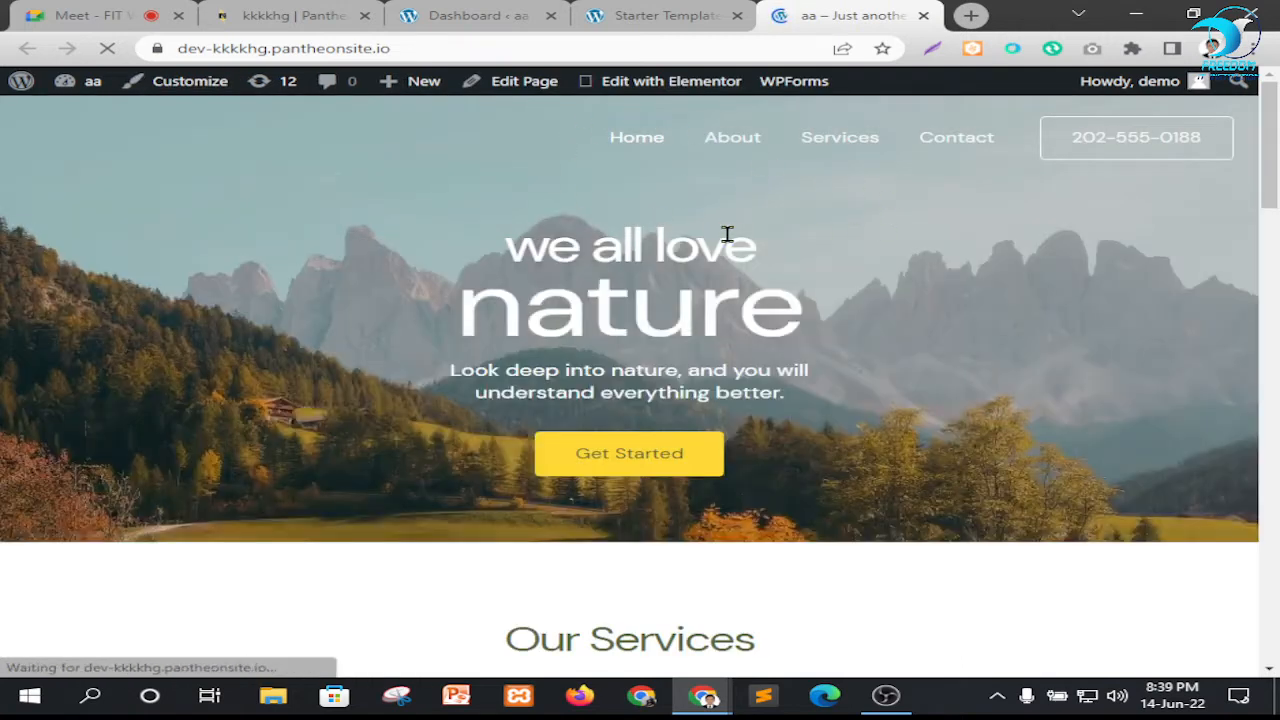
Close the finished Starter Templates page and reload the WordPress dashboard
click(595, 16)
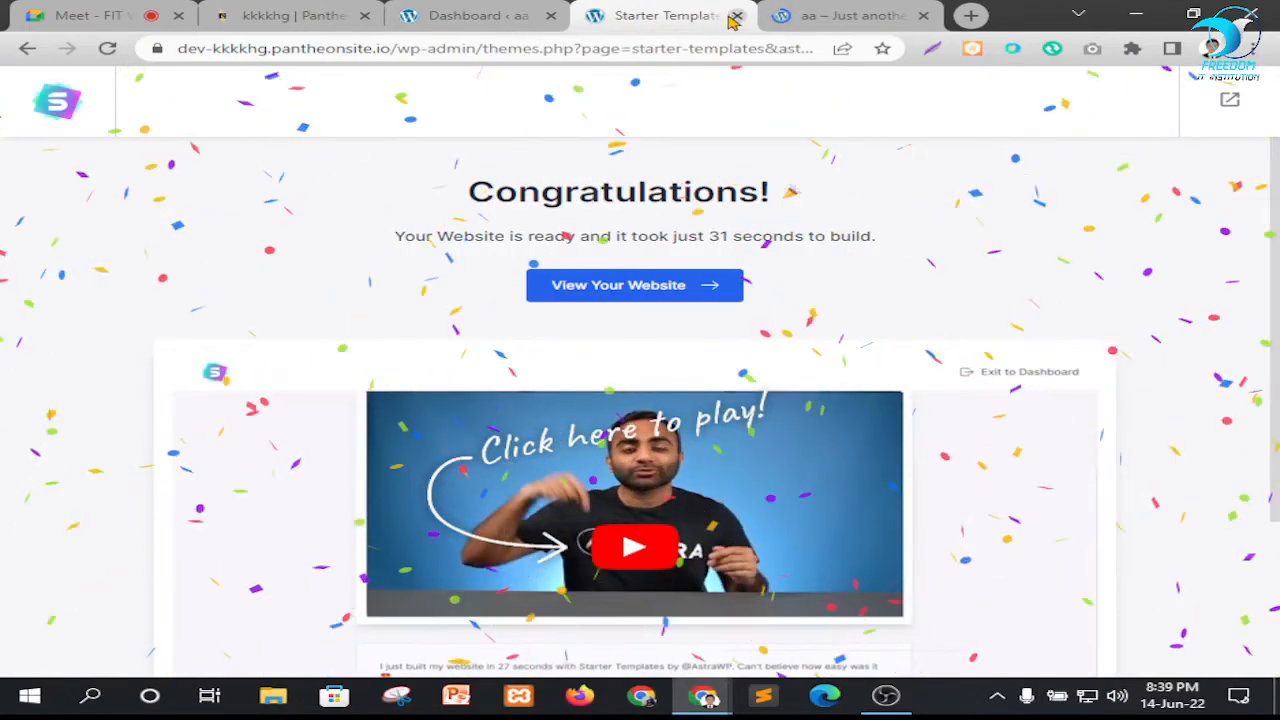
click(734, 17)
click(470, 16)
click(107, 49)
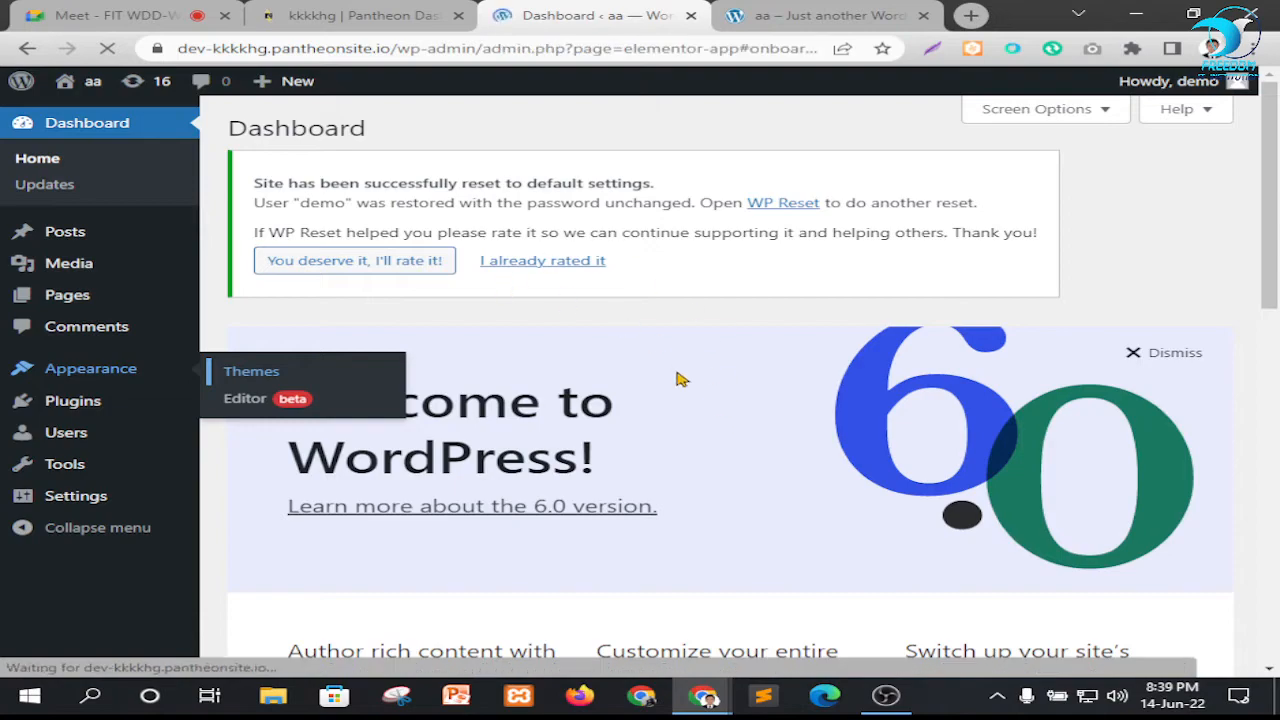
Look over the imported front page, and close the Elementor setup wizard to return to the WordPress dashboard
key(ctrl+Tab)
scroll(634, 428, down, 5)
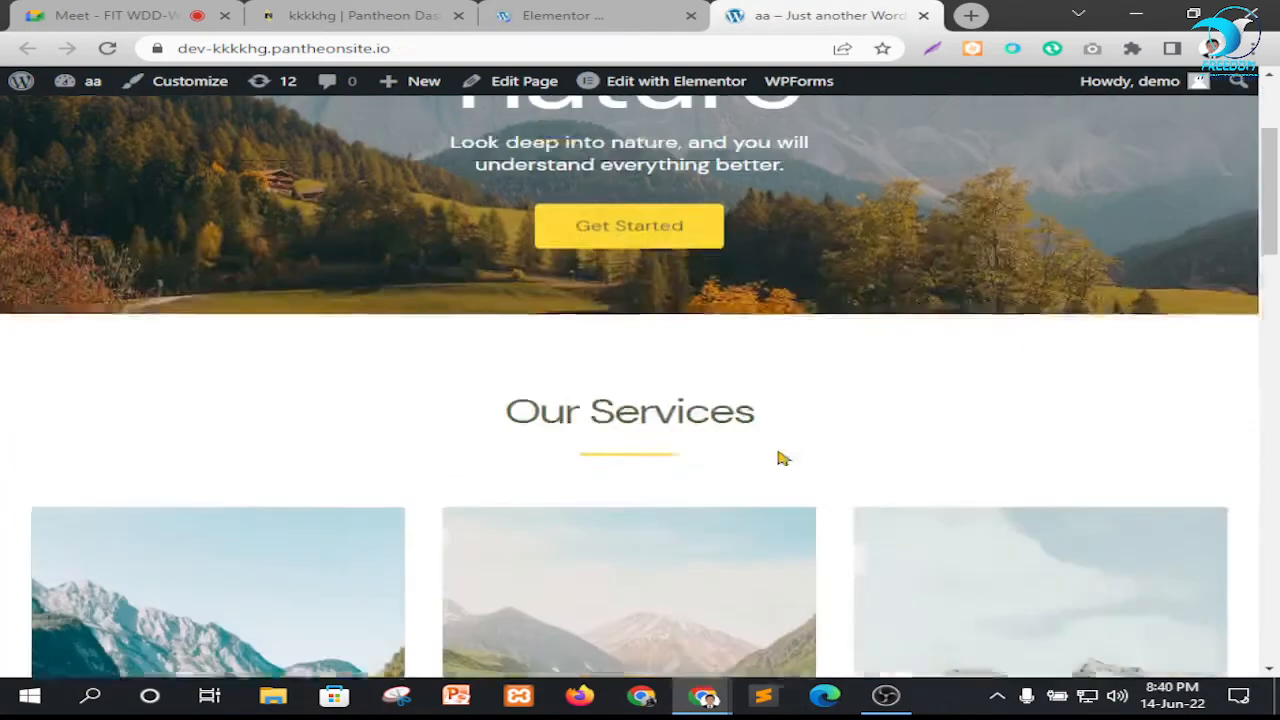
scroll(766, 413, up, 5)
click(566, 16)
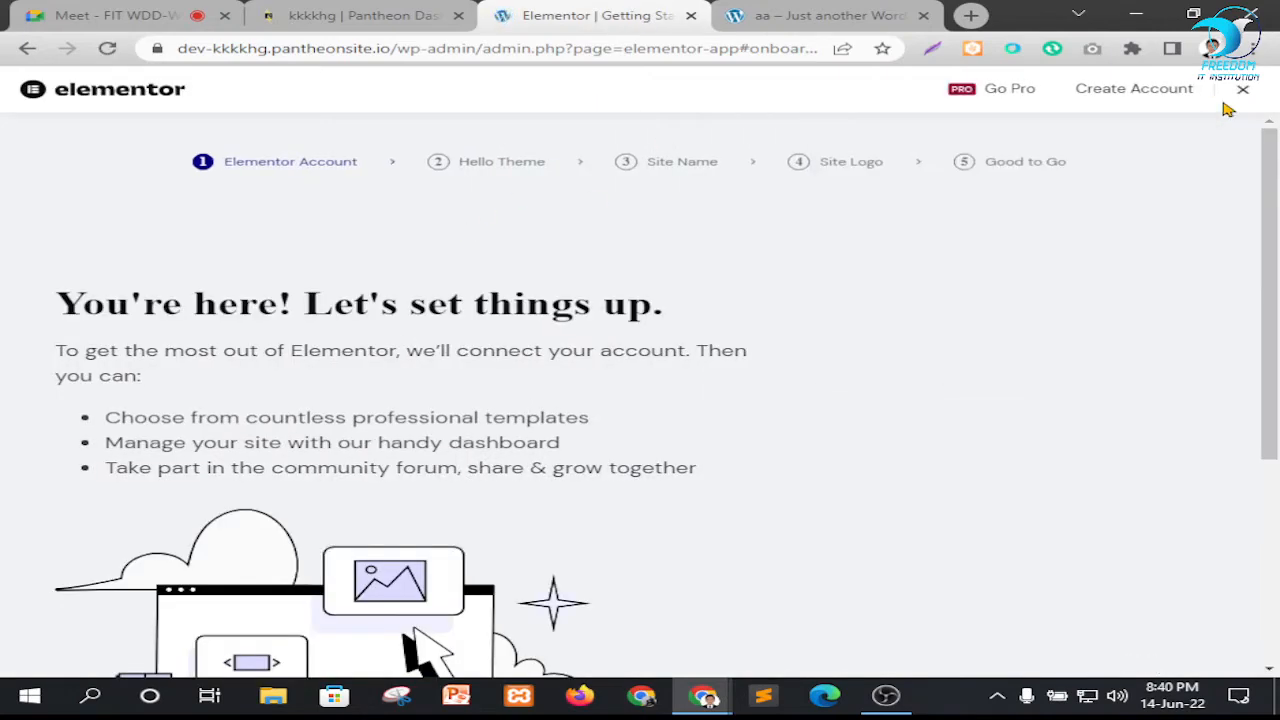
click(1242, 90)
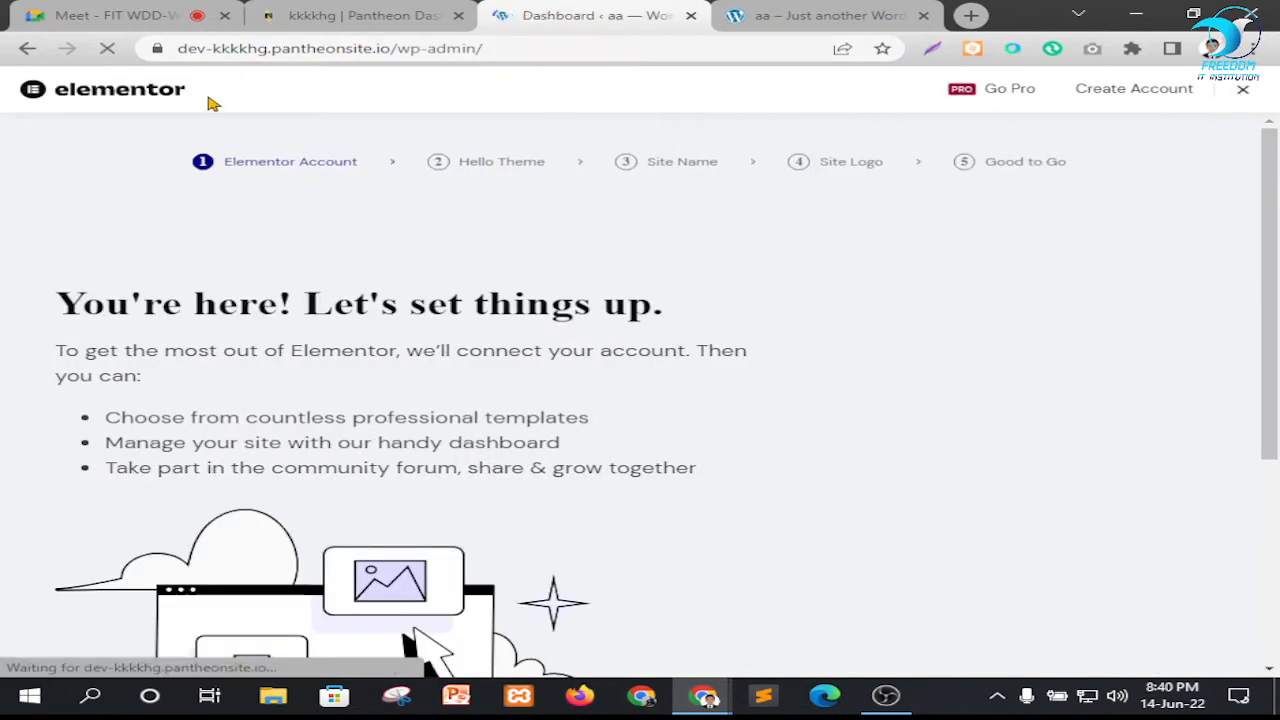
Open the All-in-One WP Migration Export page in a new browser tab and export the site to a file
scroll(70, 350, down, 3)
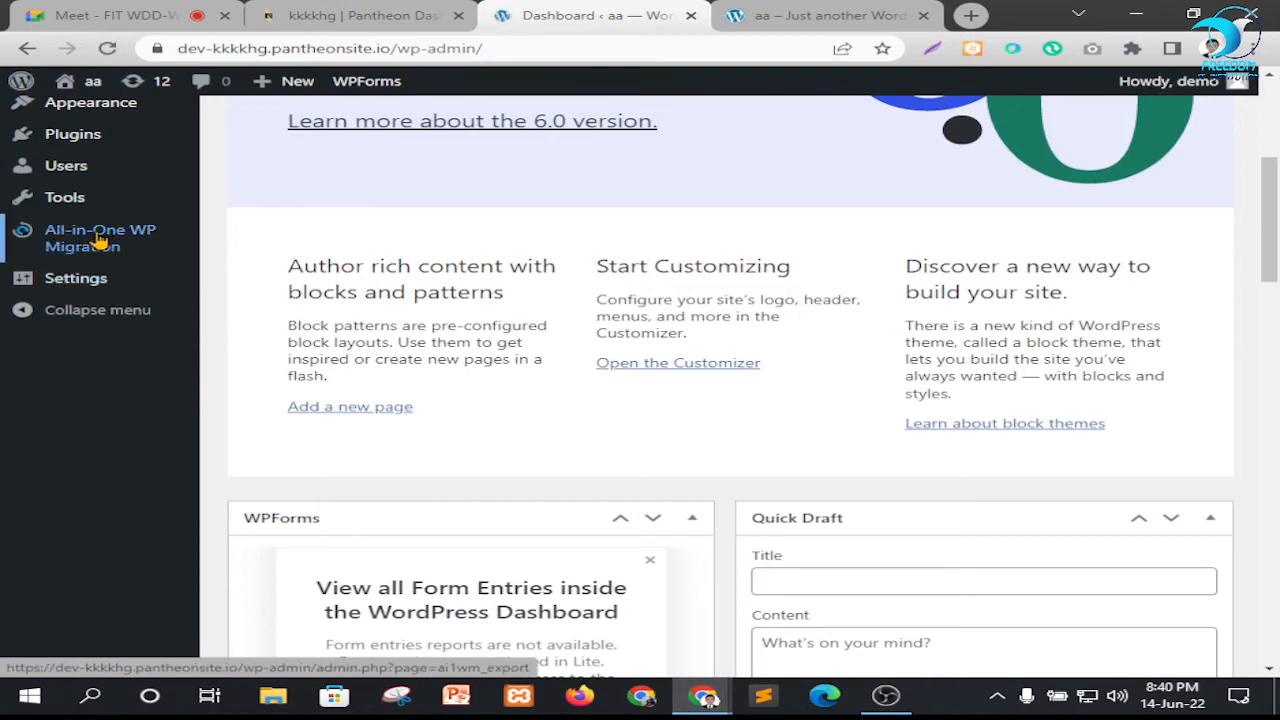
mouse_move(100, 238)
scroll(131, 517, down, 2)
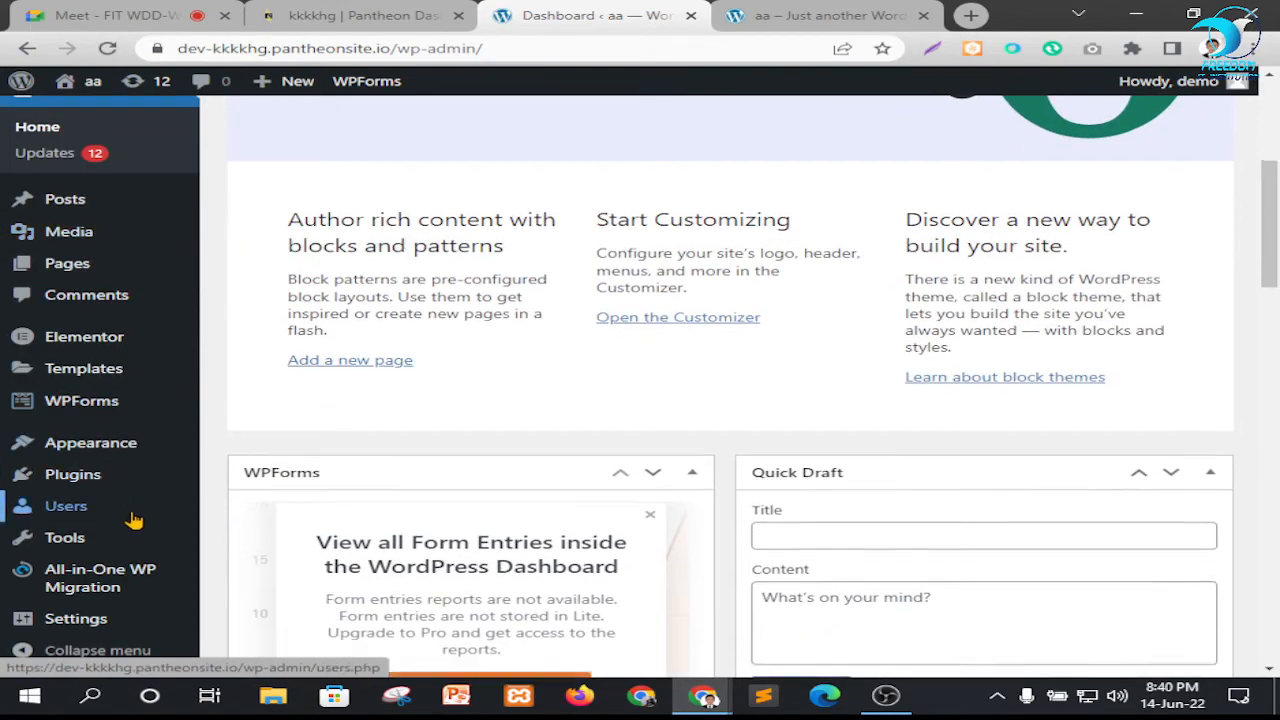
mouse_move(151, 563)
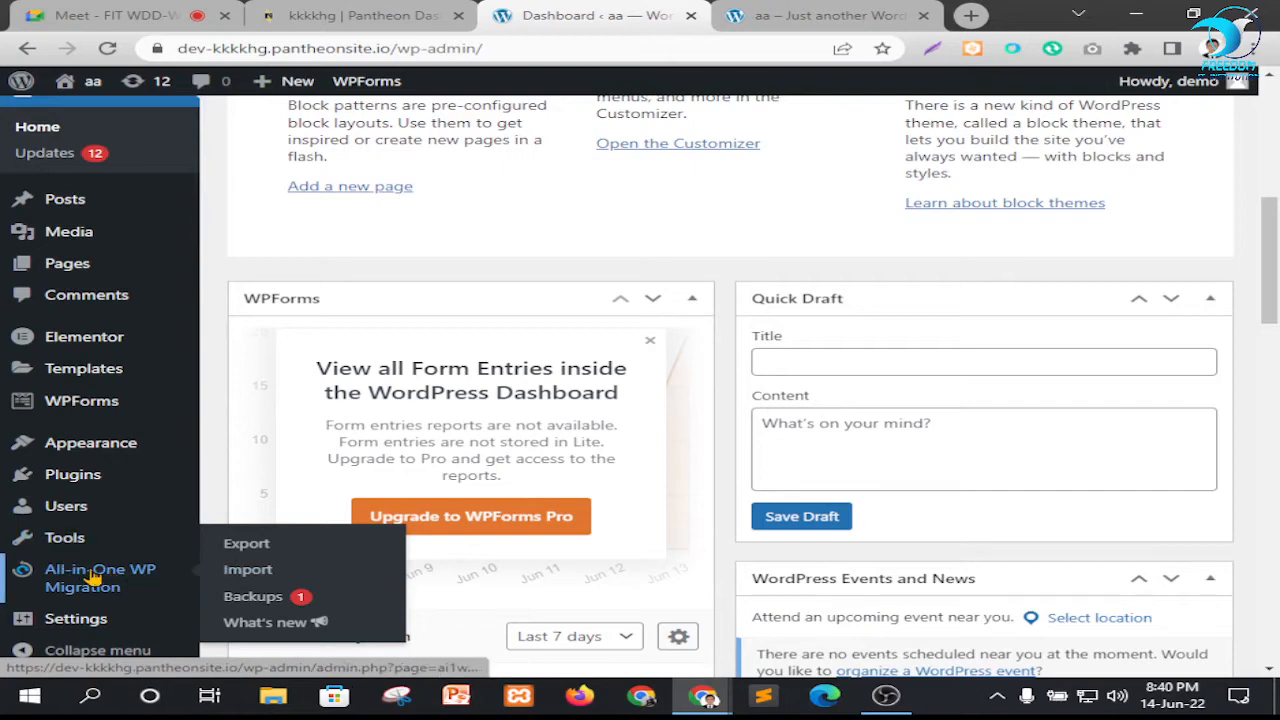
right_click(246, 543)
click(325, 388)
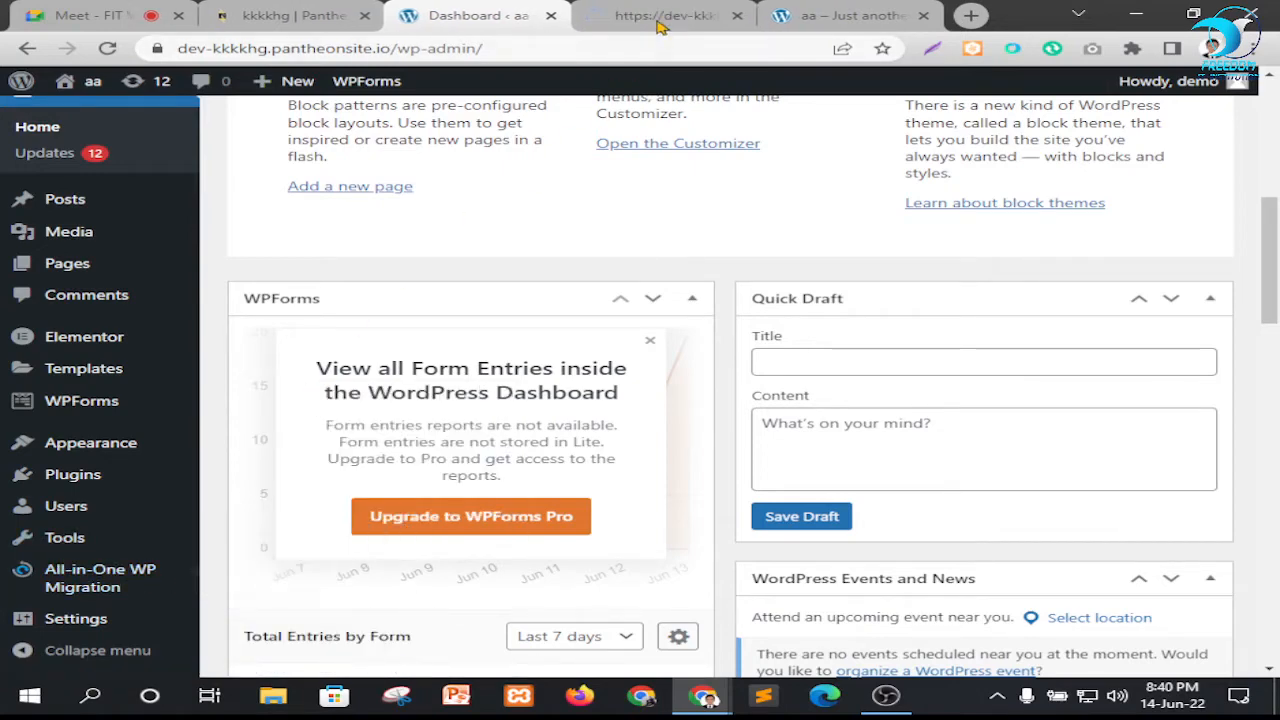
click(660, 15)
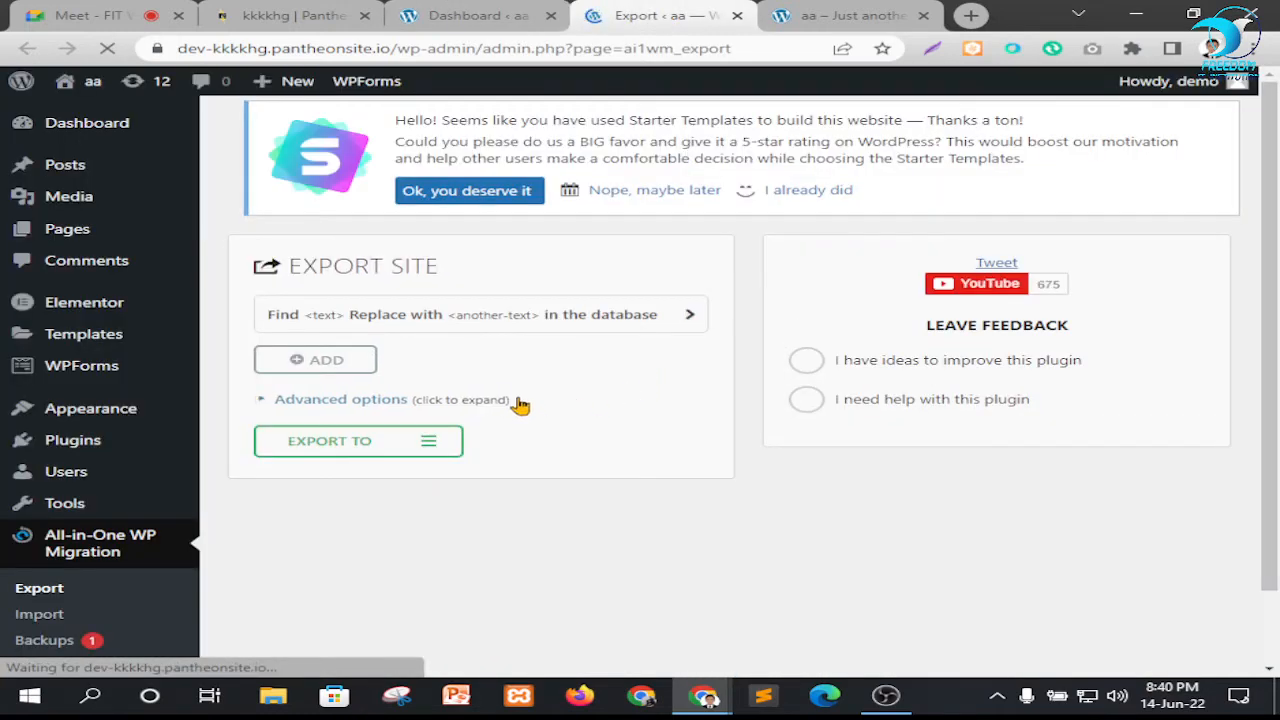
click(362, 446)
click(346, 477)
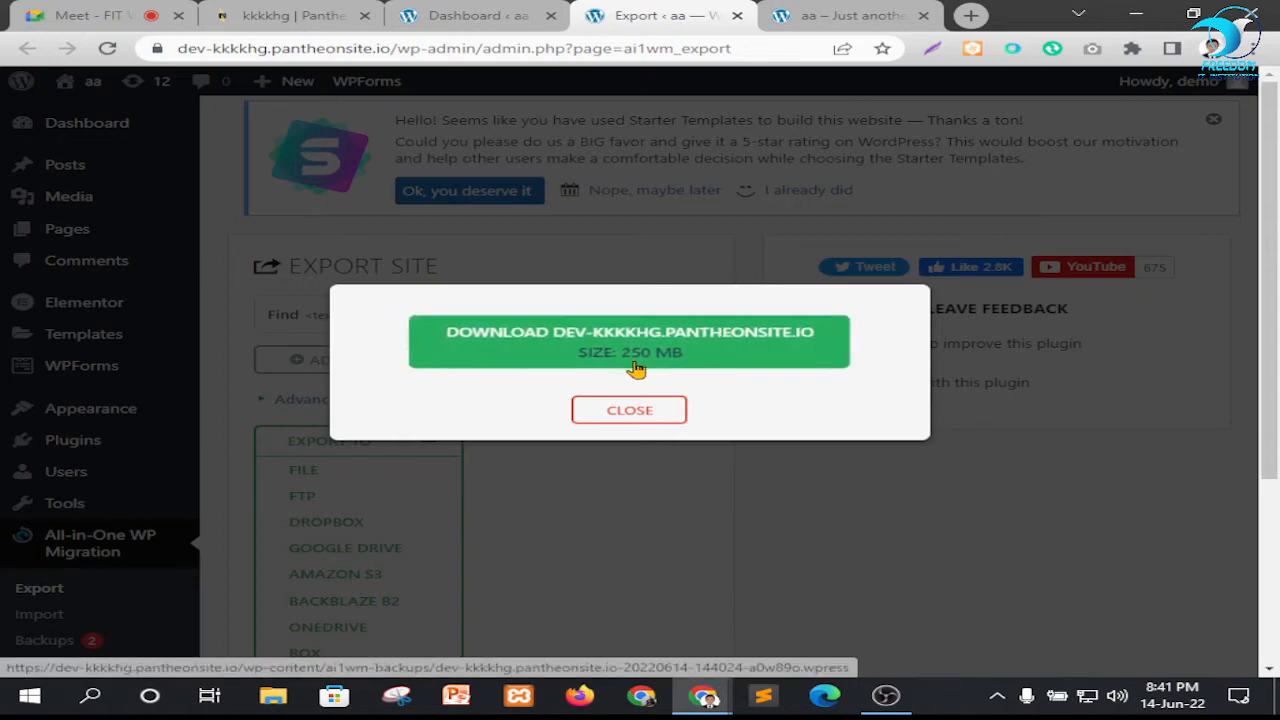
Switch to the Google Meet call and admit the two people waiting to join
click(97, 10)
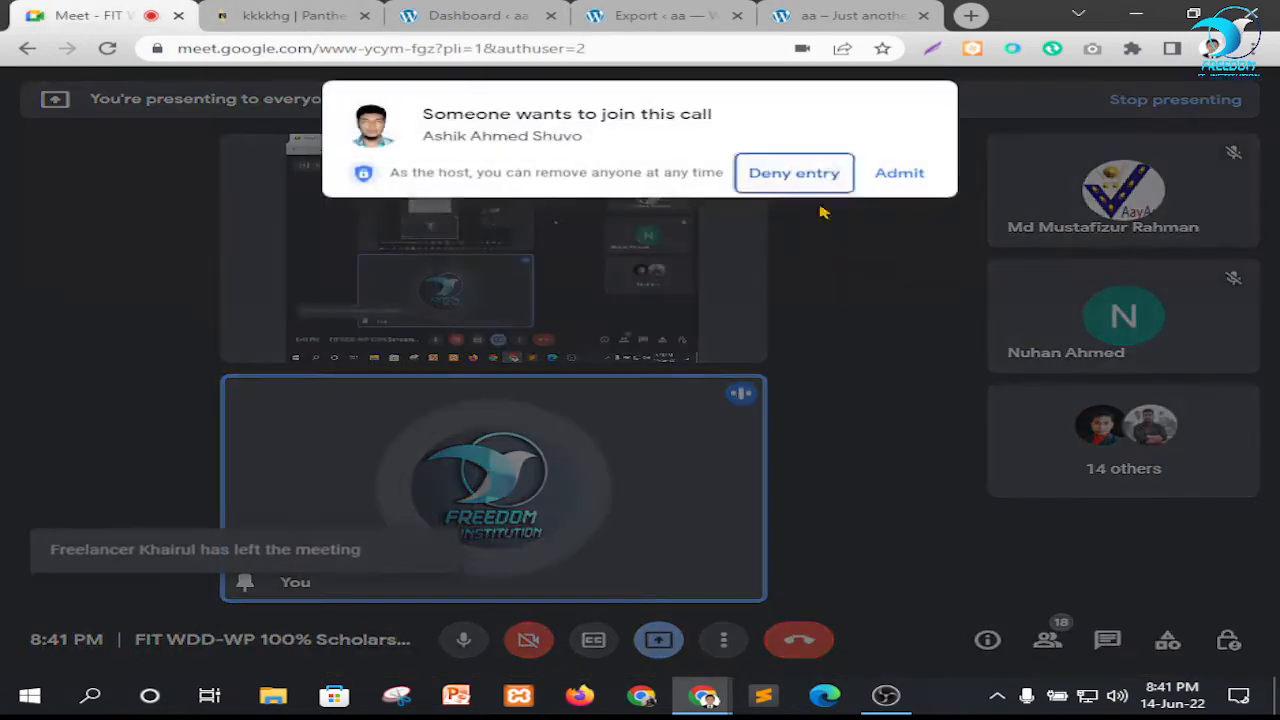
click(900, 172)
click(470, 15)
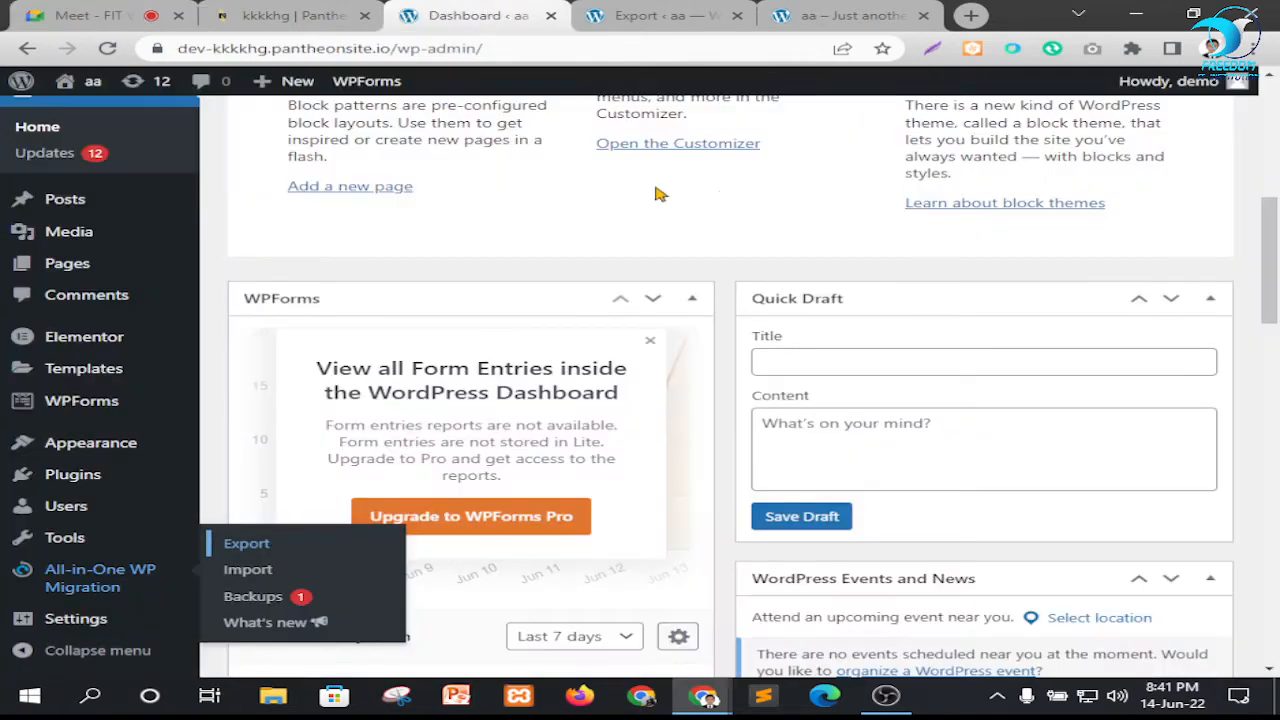
click(665, 15)
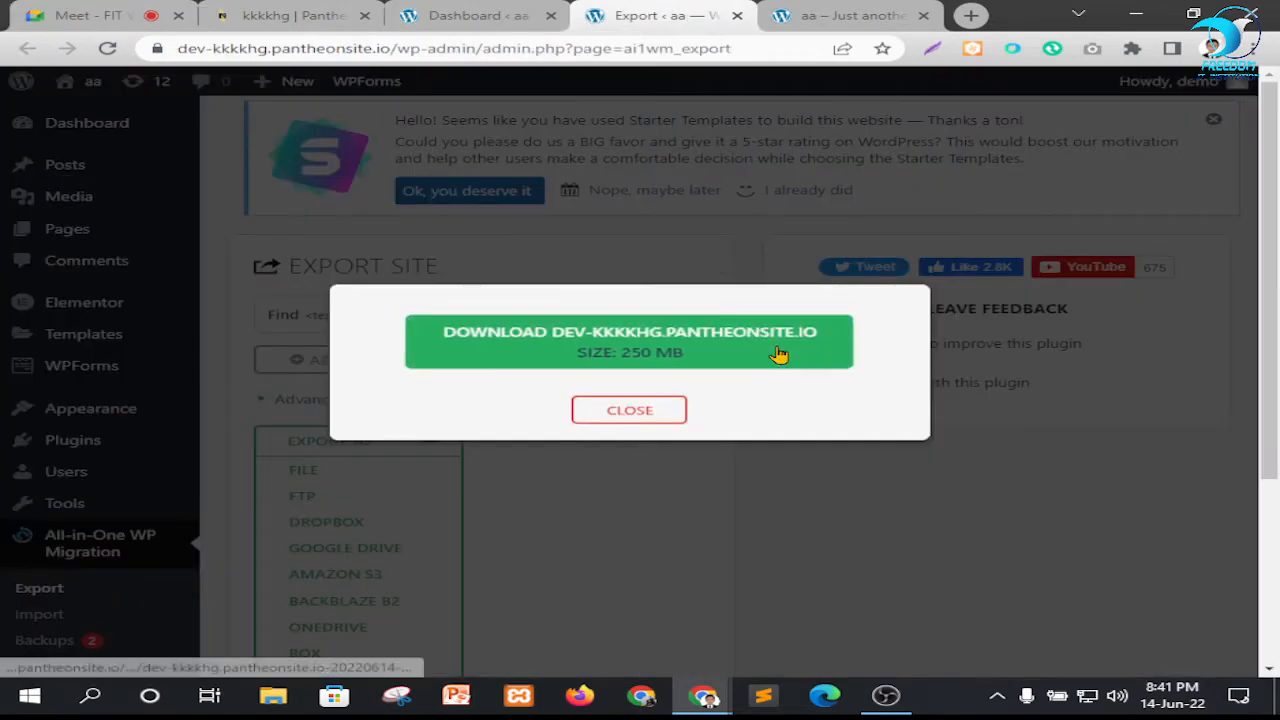
click(66, 9)
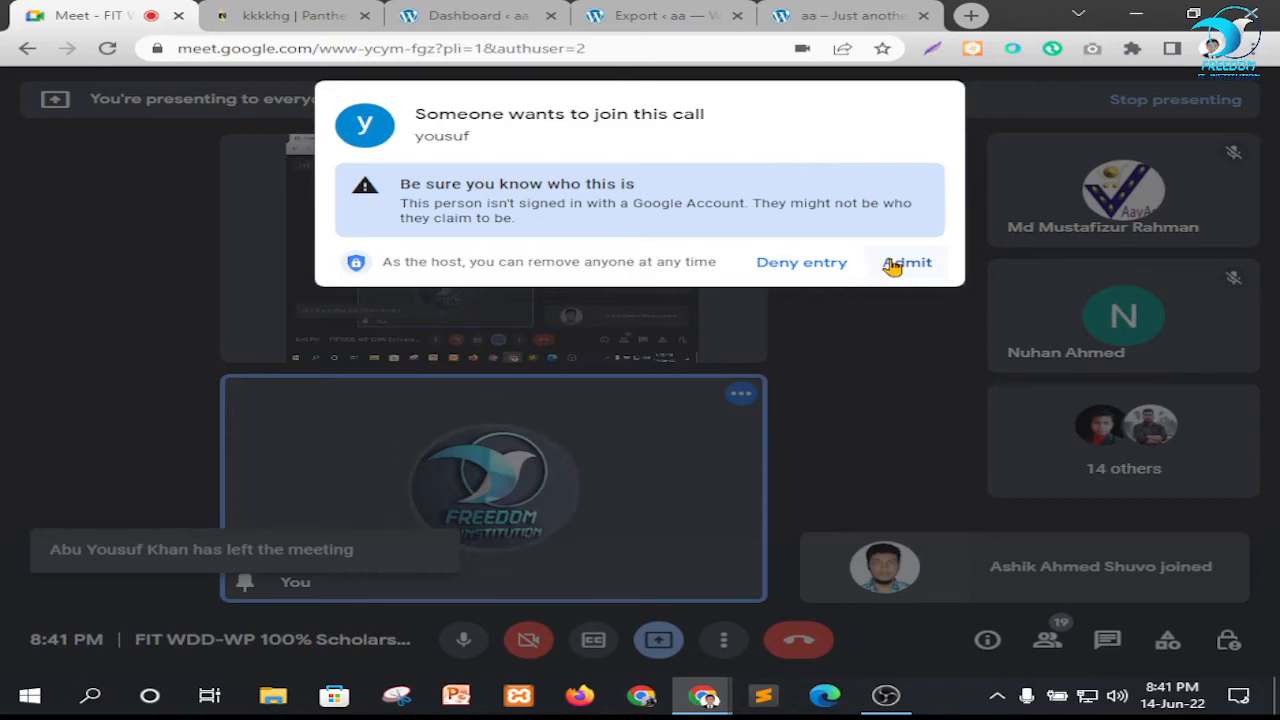
click(903, 262)
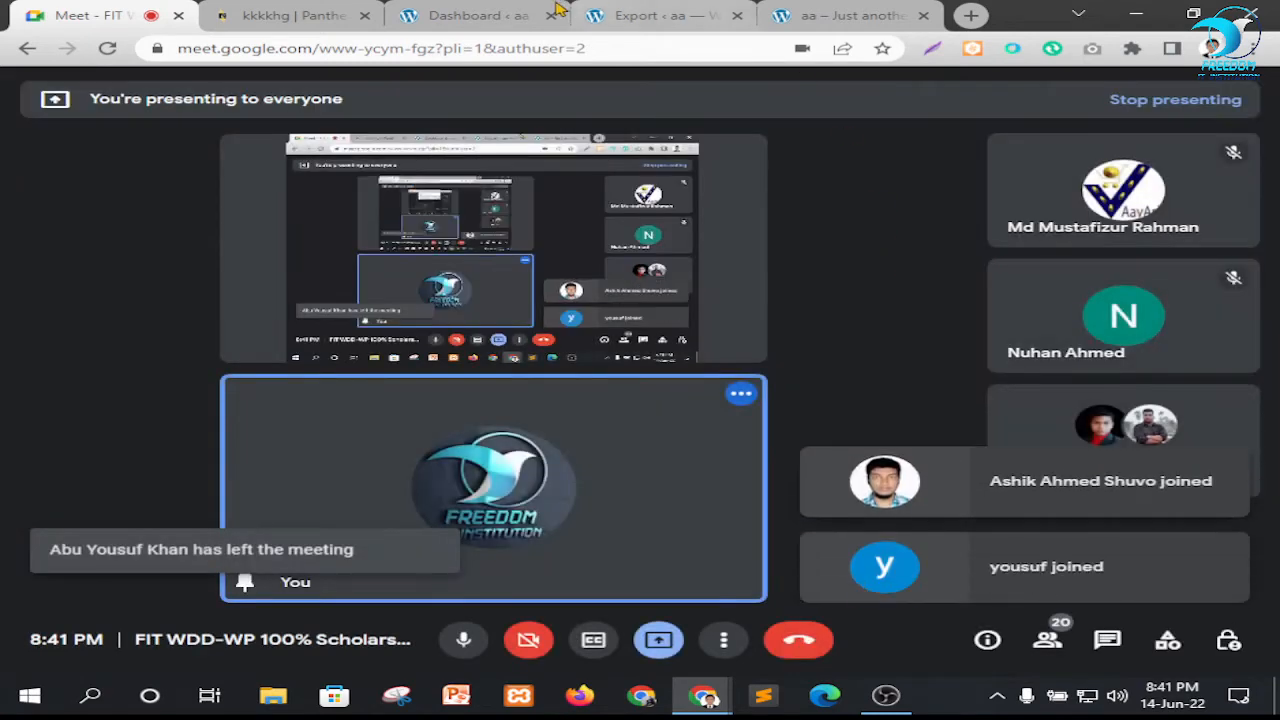
Return to the site export, download the dev-kkkkhg.pantheonsite.io backup file, and close the export dialog
click(672, 12)
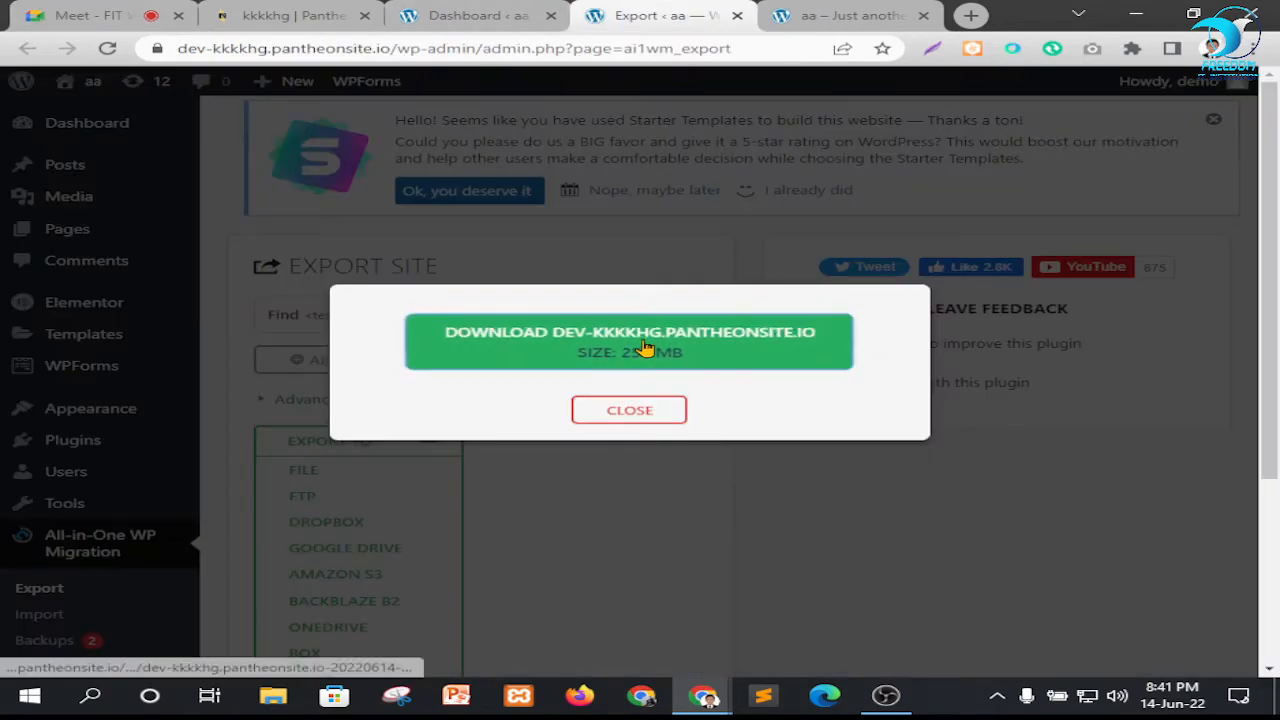
click(645, 347)
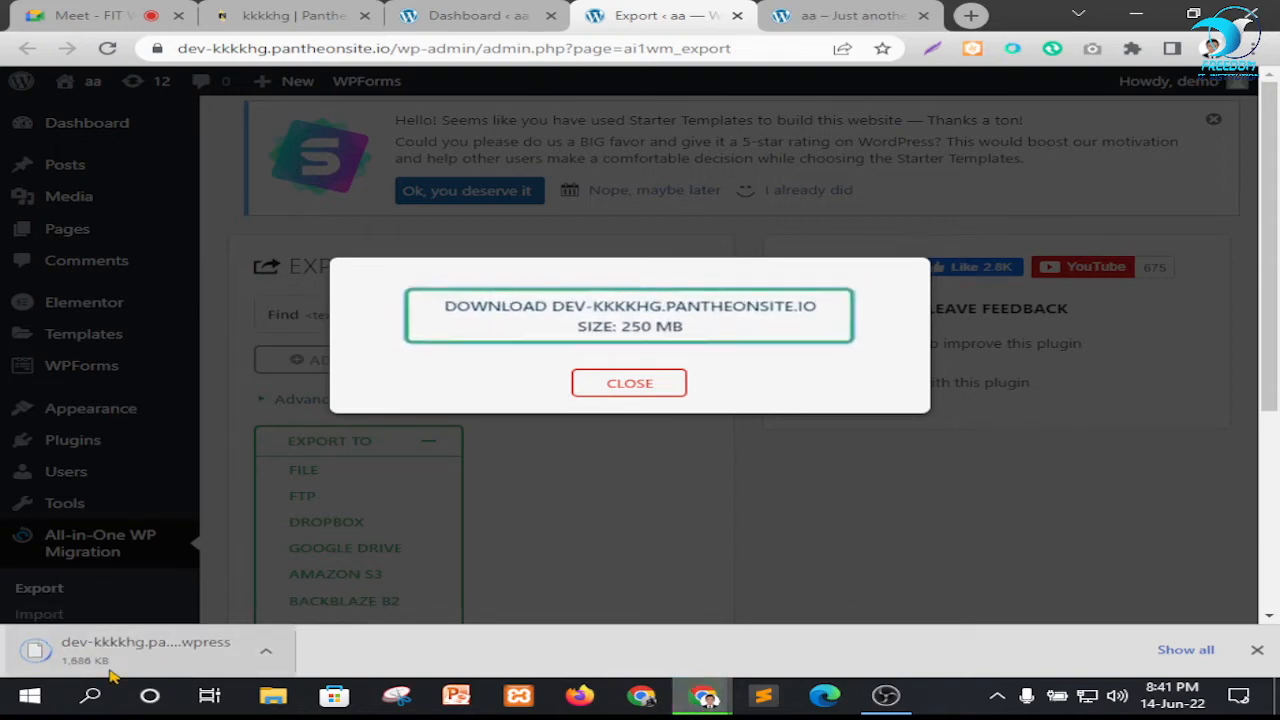
click(627, 383)
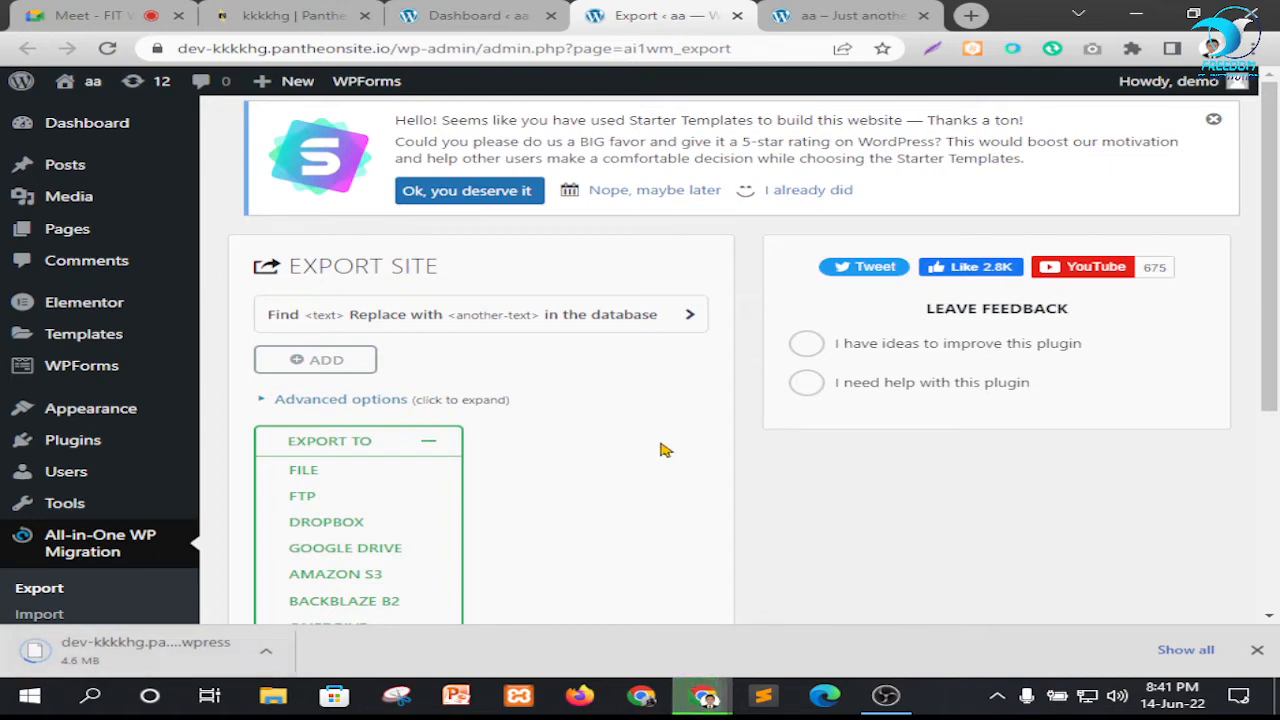
Reload the site's front page and check on the Google Meet call while the page loads
click(818, 12)
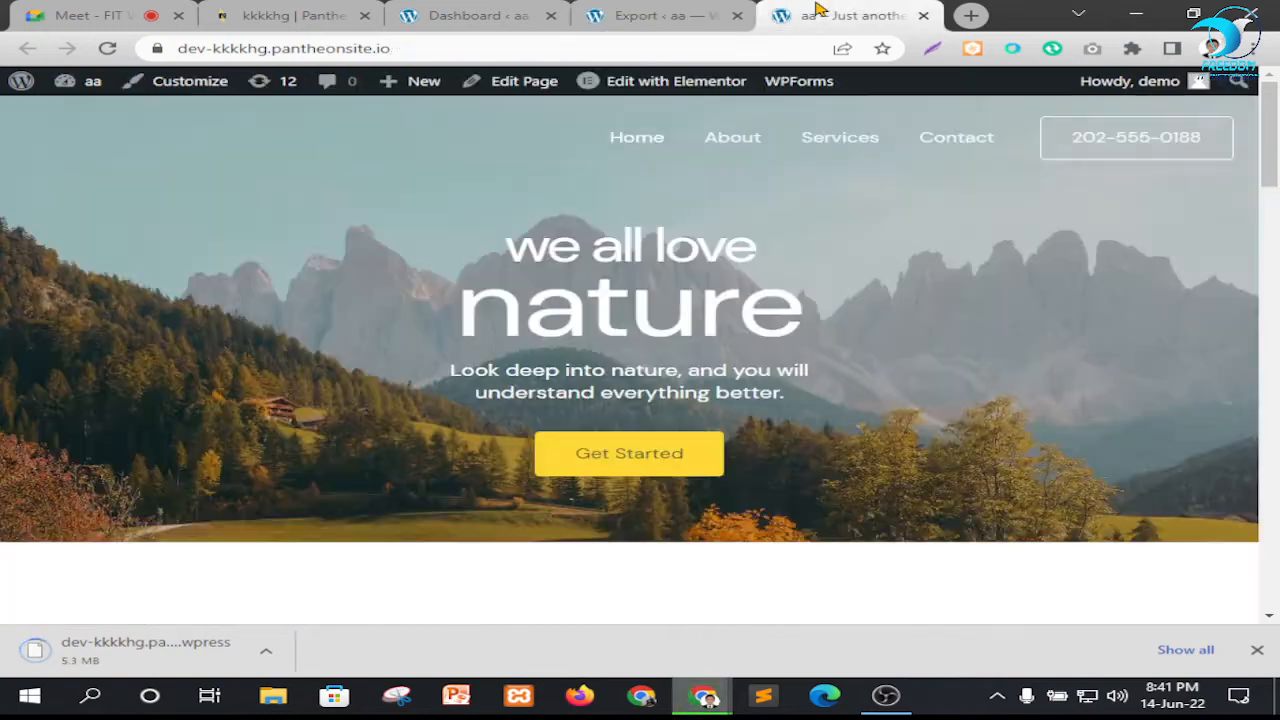
click(108, 49)
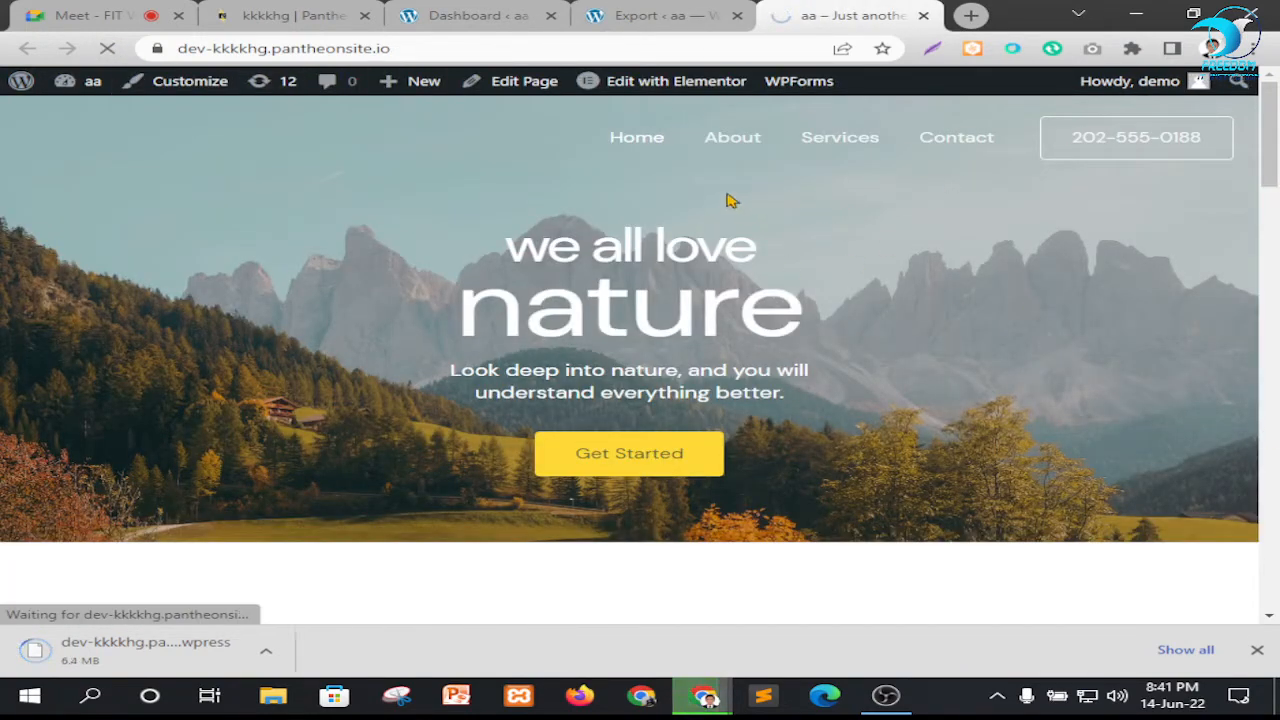
click(683, 26)
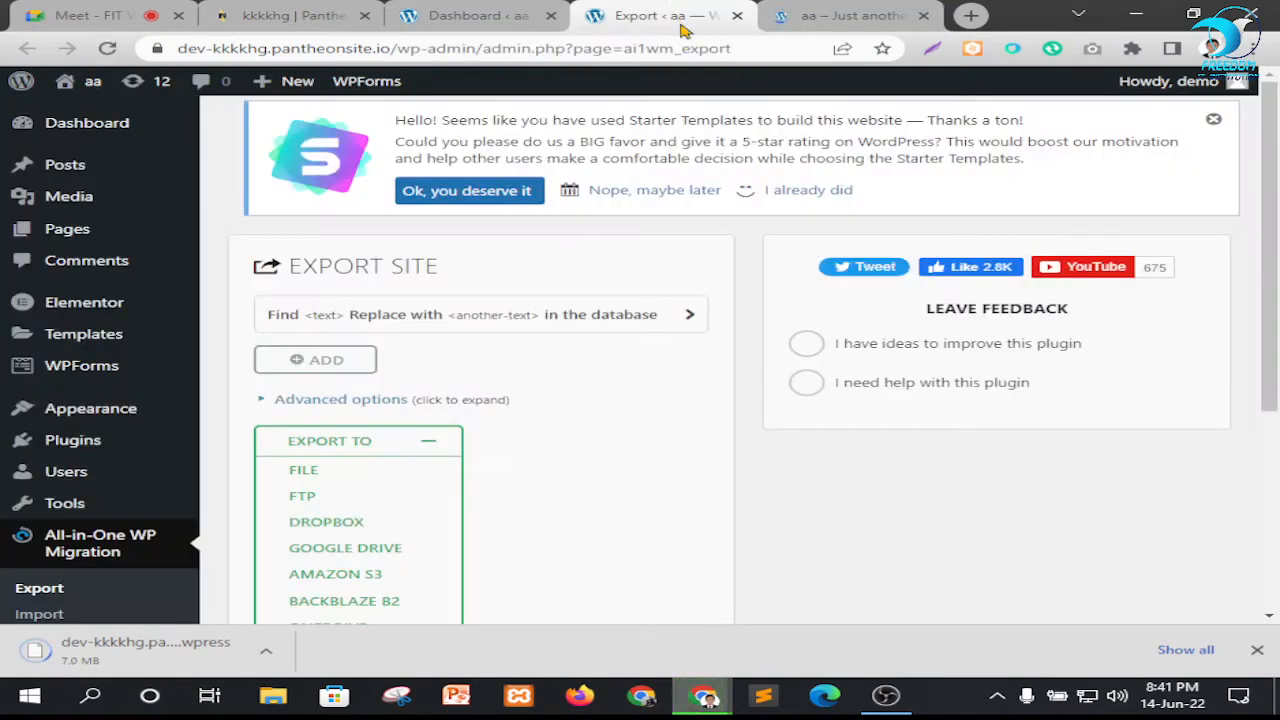
click(830, 9)
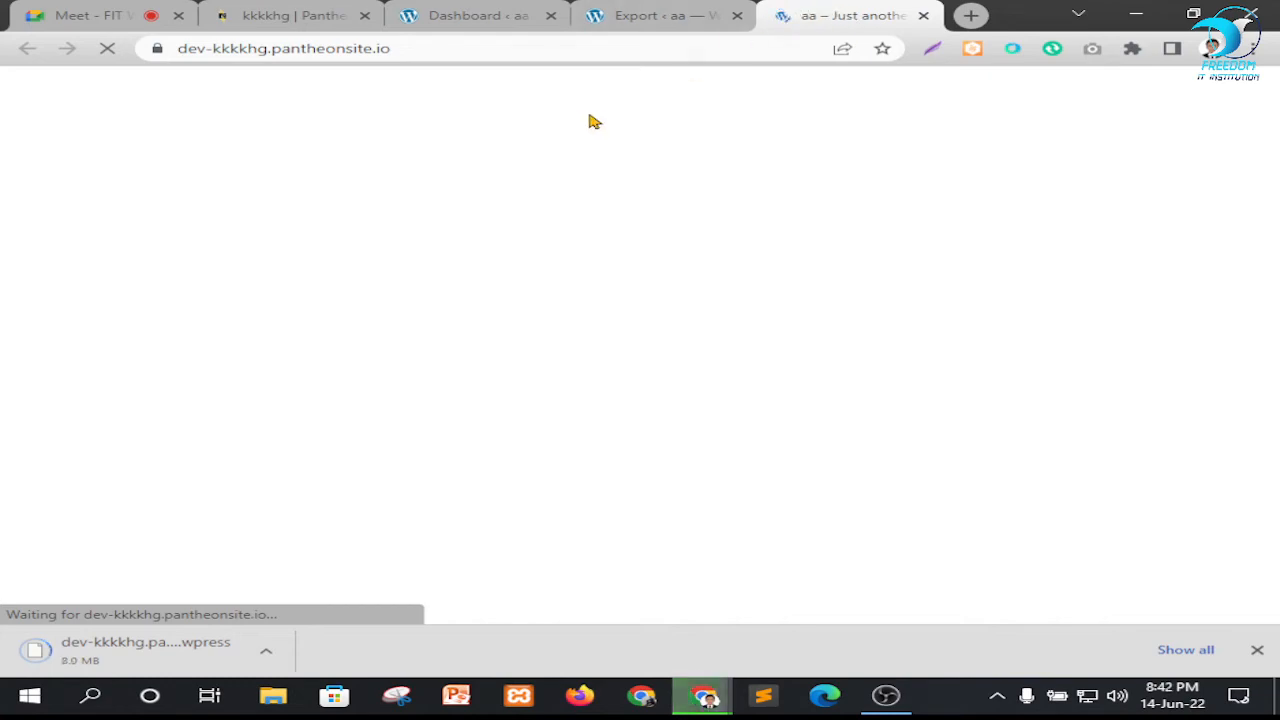
click(668, 18)
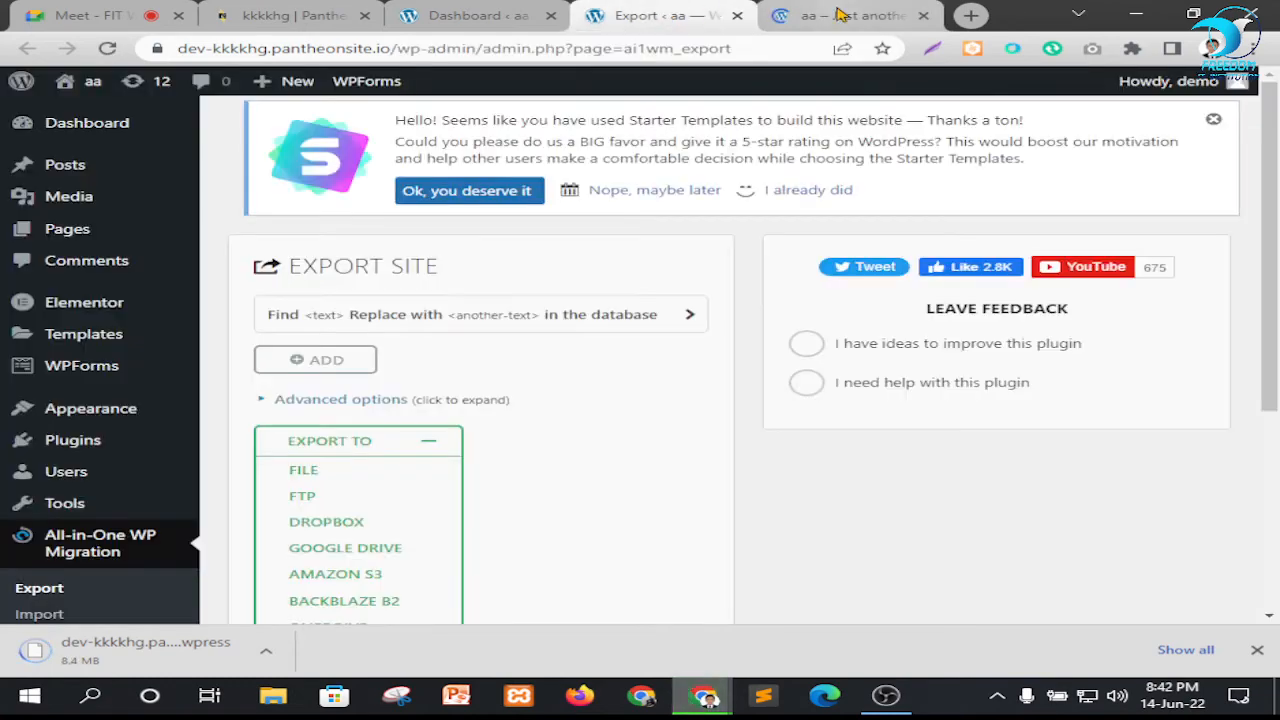
click(850, 15)
click(95, 15)
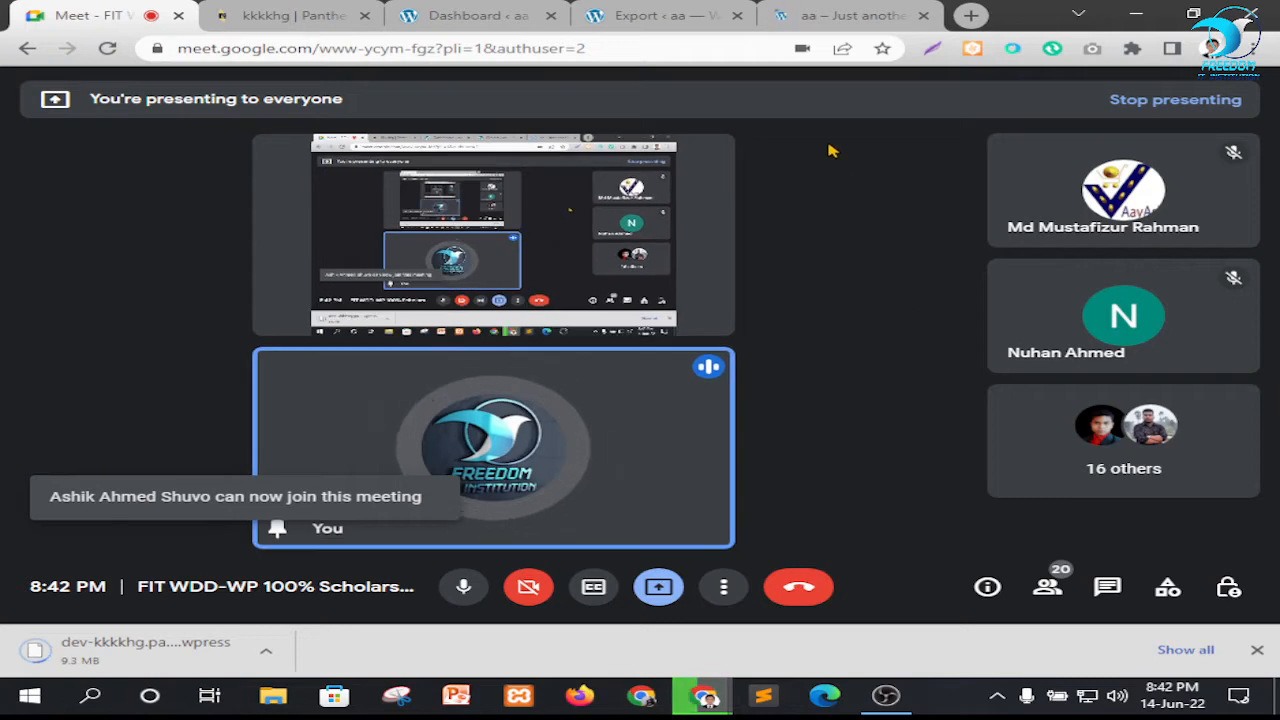
click(870, 15)
Open wpsandbox.net in a new browser tab
click(971, 15)
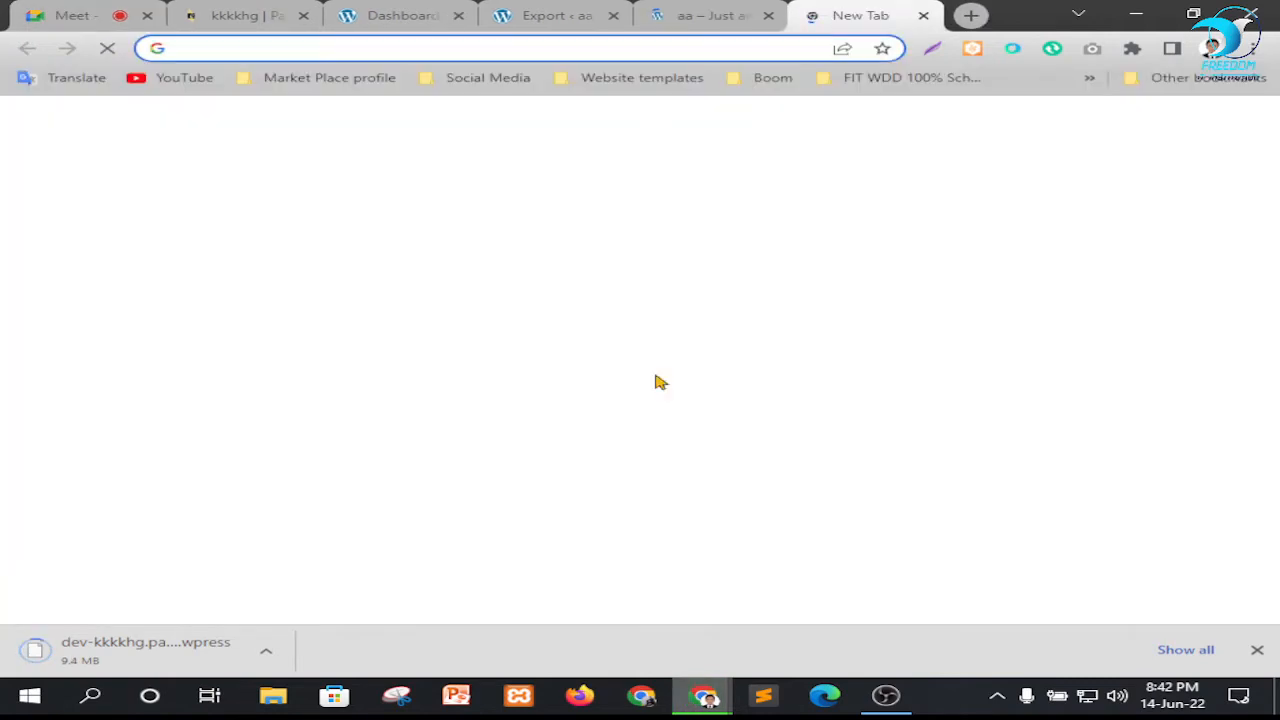
text(sp)
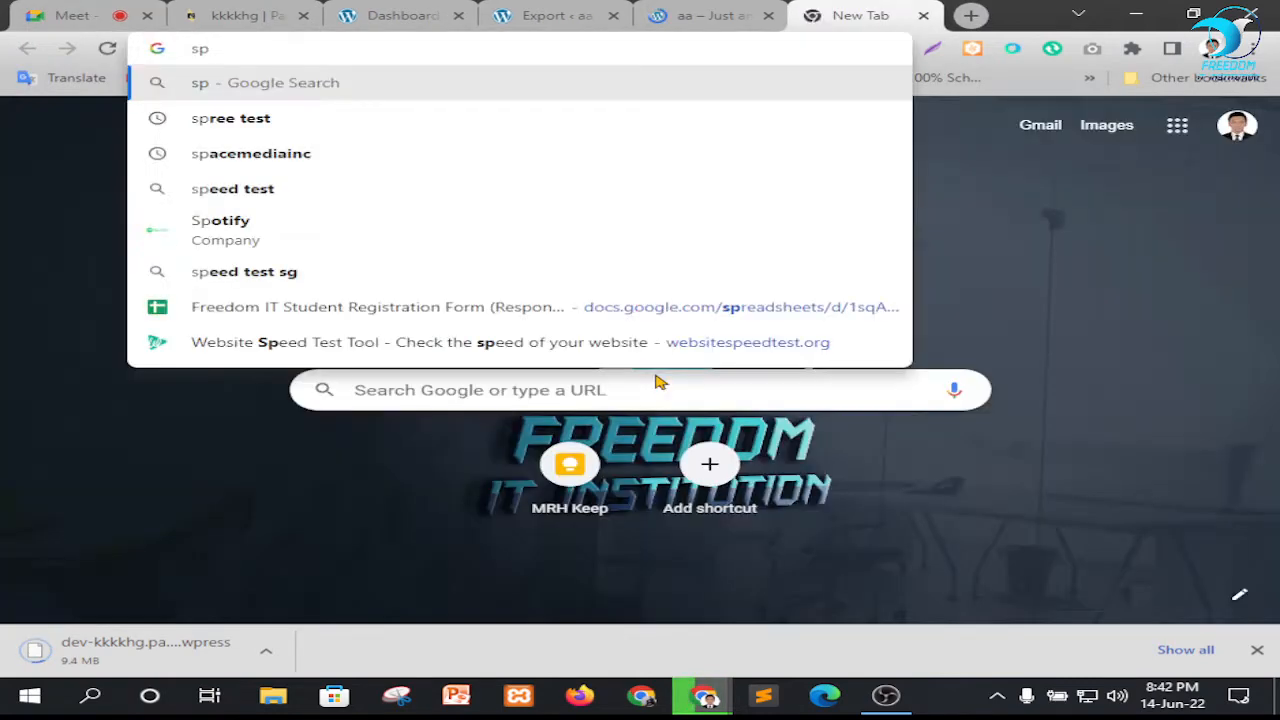
text(s)
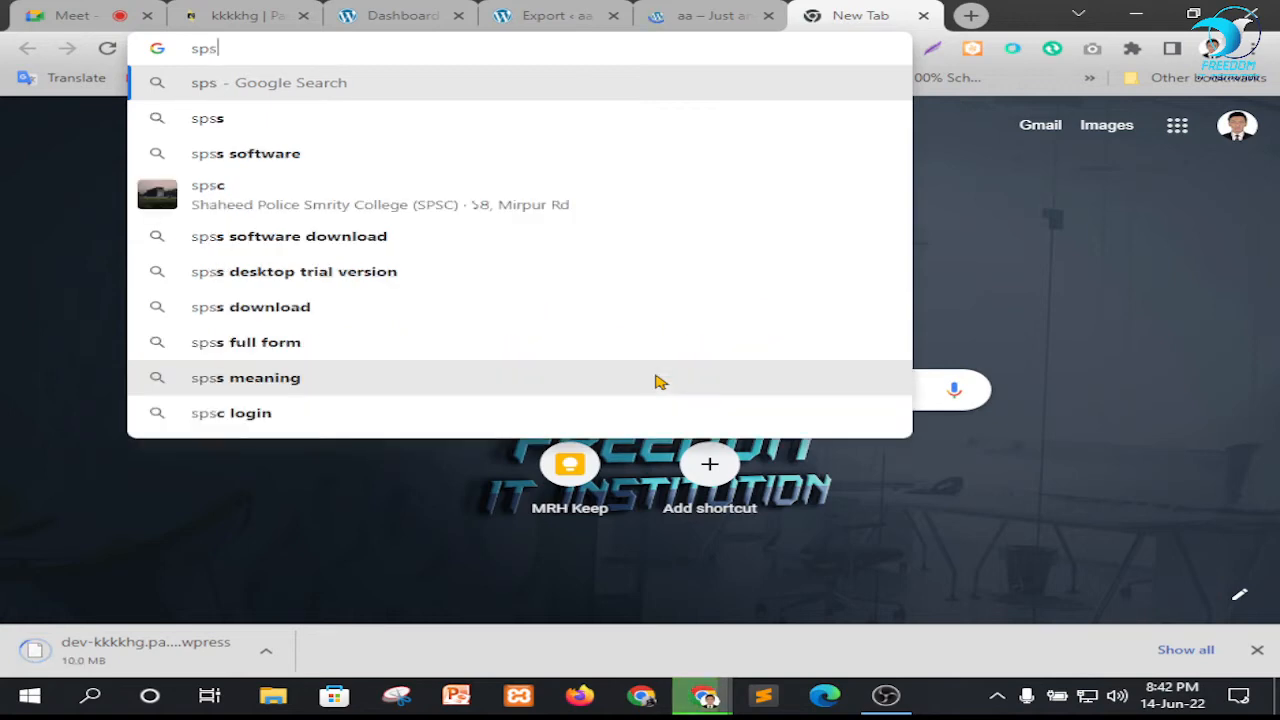
text(a)
key(BackSpace)
key(BackSpace)
key(BackSpace)
key(BackSpace)
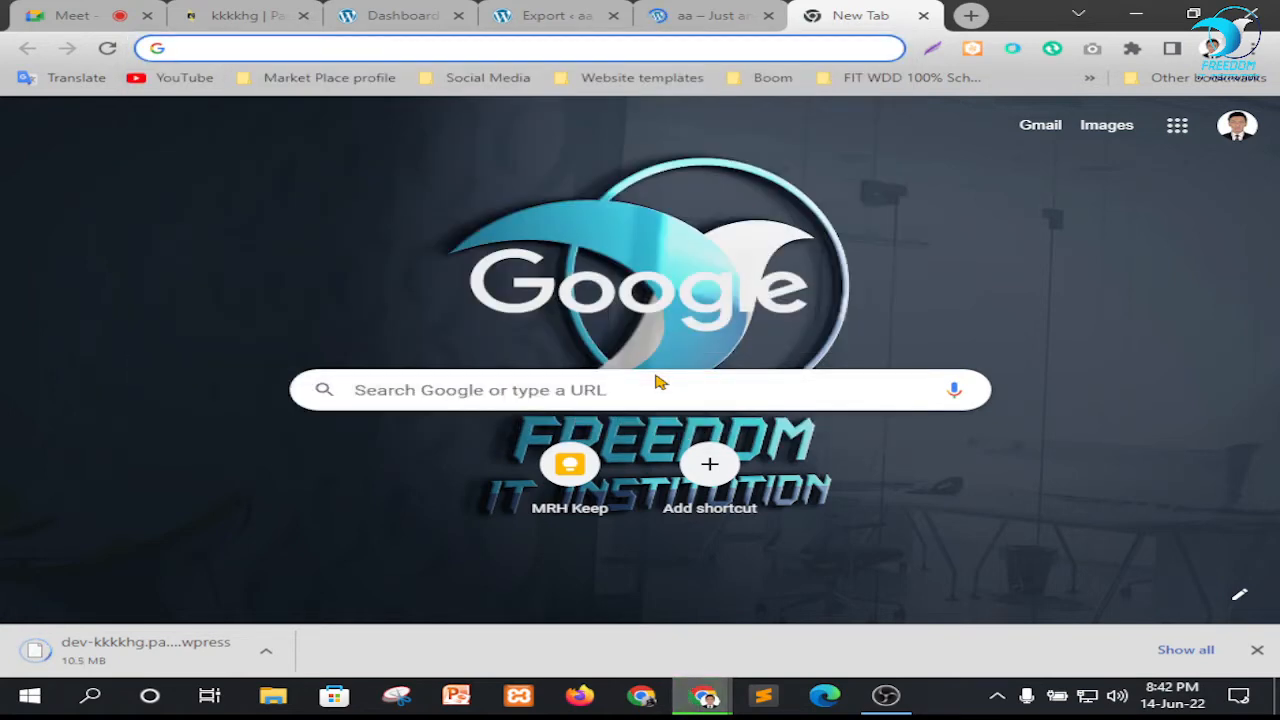
text(wpsandbox.net)
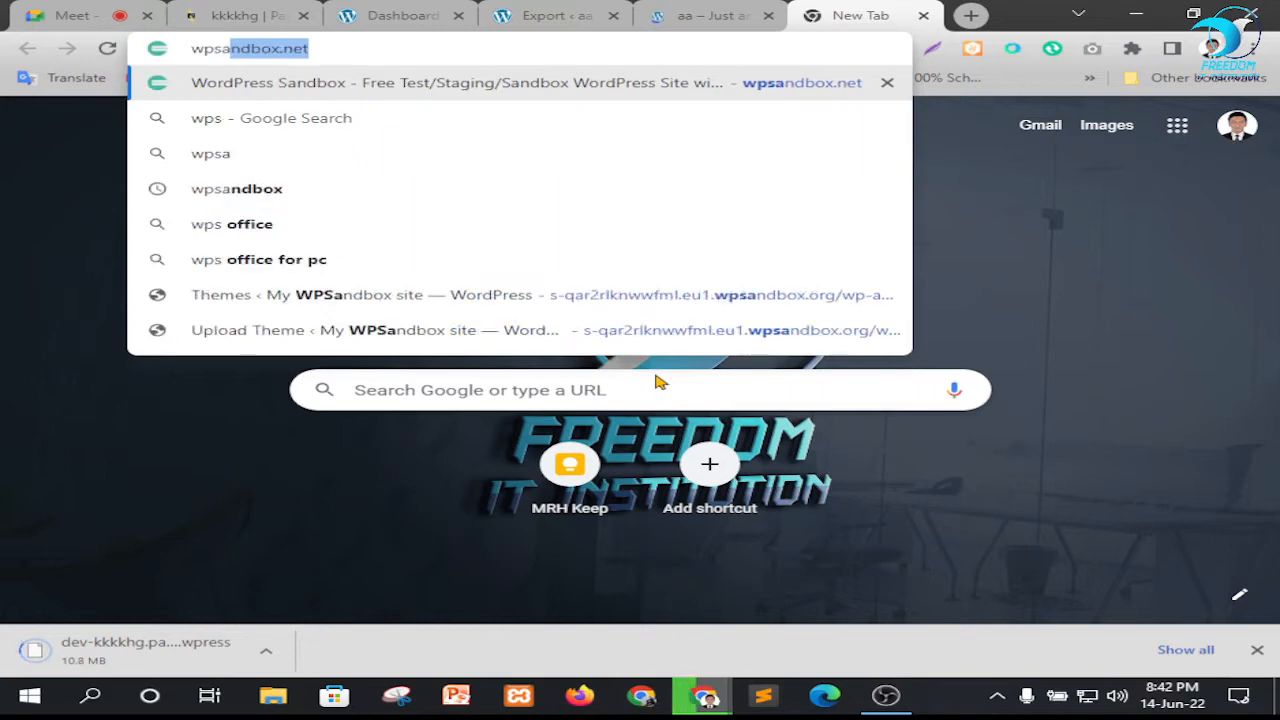
key(Return)
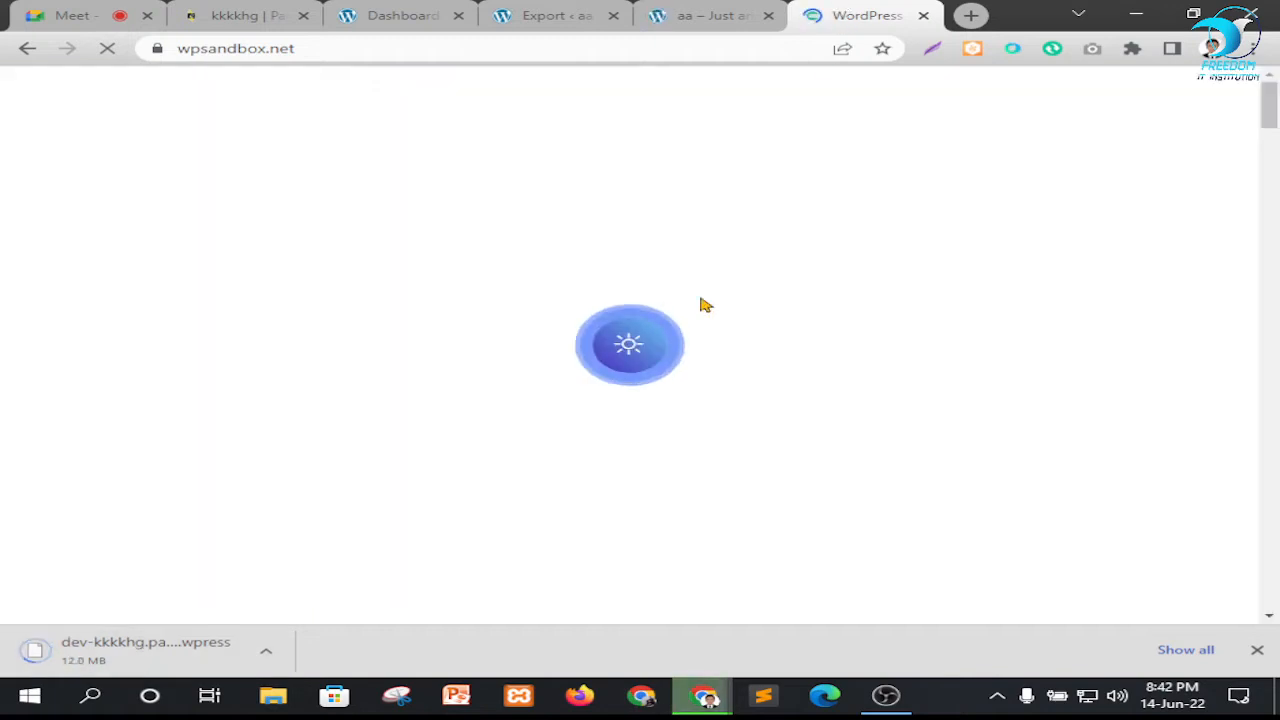
click(703, 12)
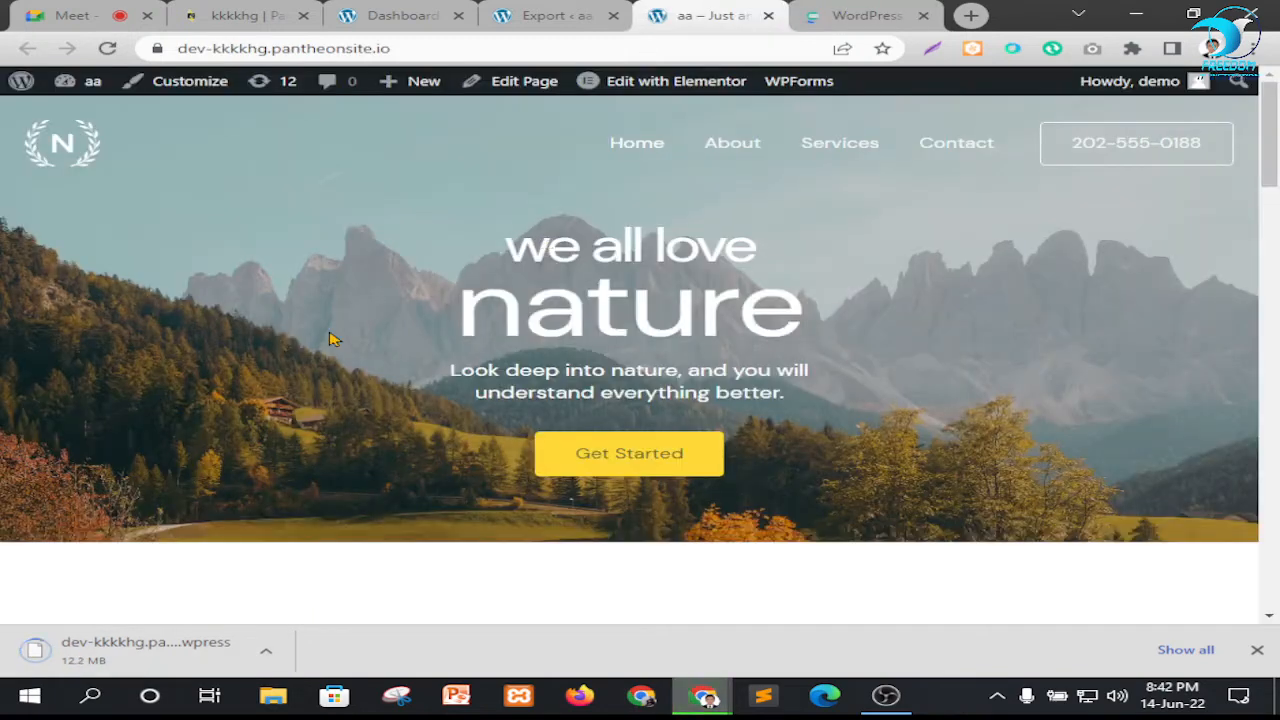
scroll(494, 374, down, 3)
scroll(528, 341, up, 3)
click(404, 47)
key(ctrl+c)
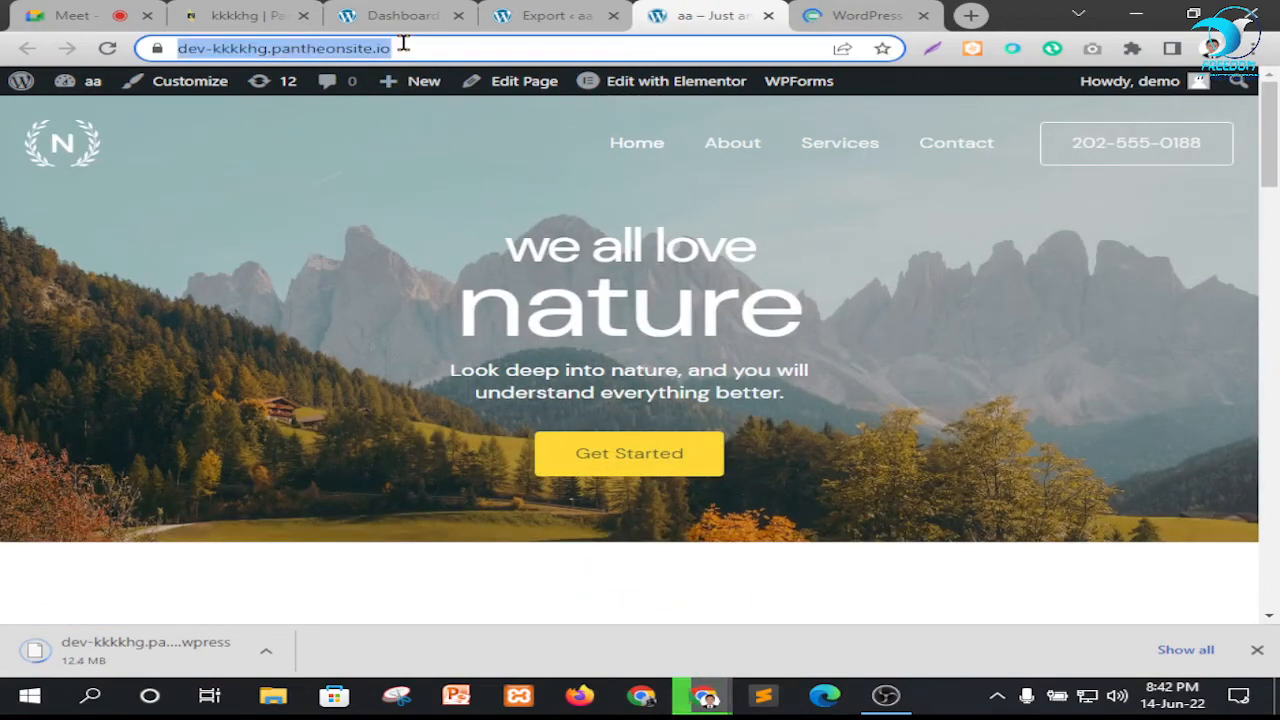
click(75, 15)
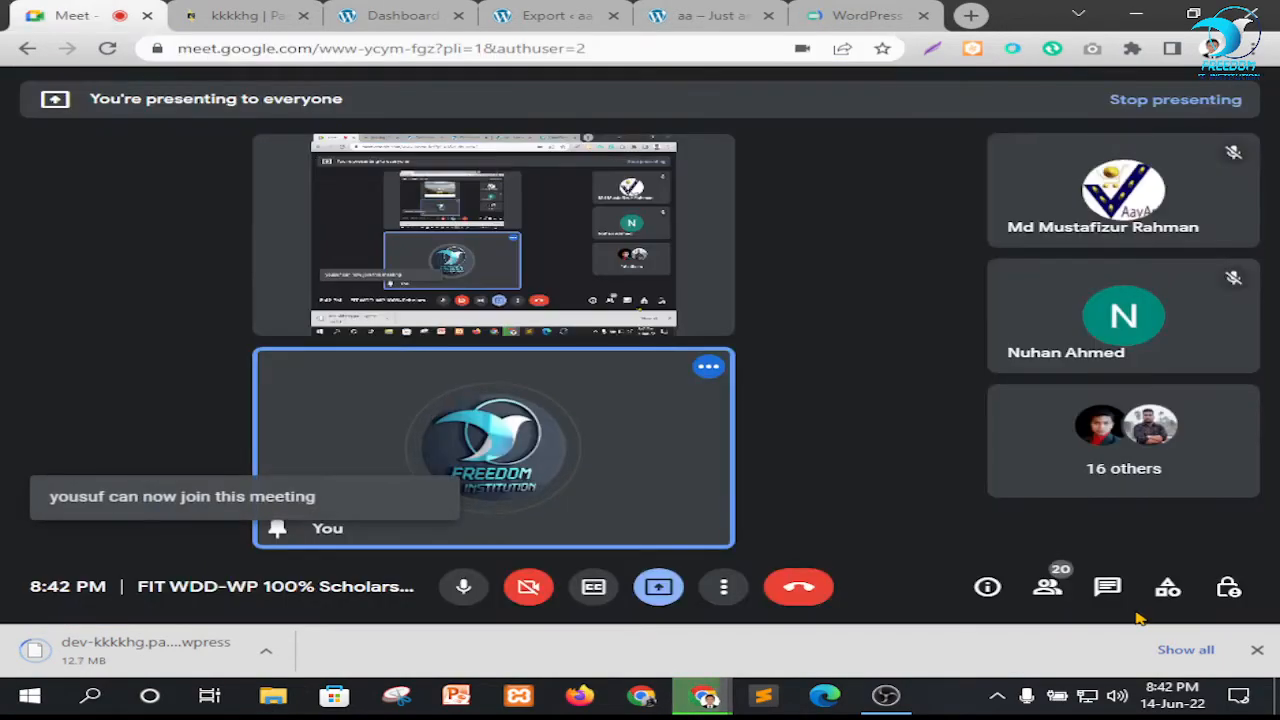
click(1107, 588)
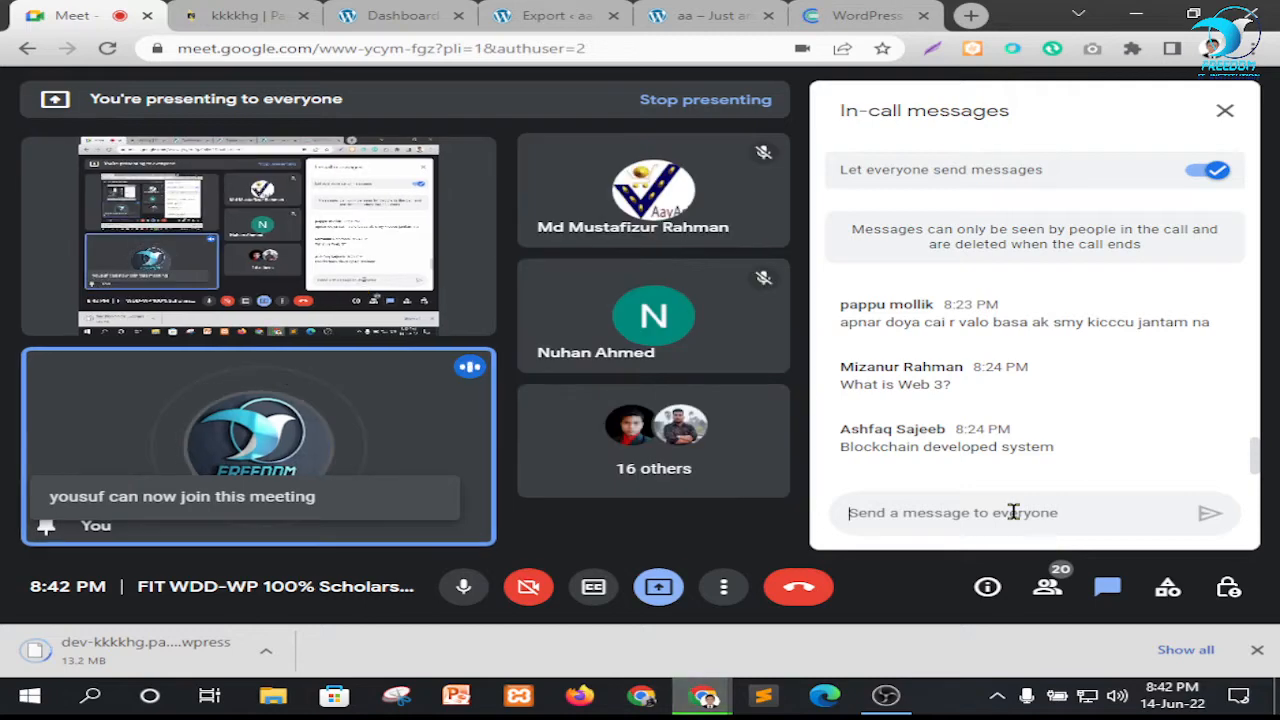
click(1013, 512)
key(ctrl+v)
key(Return)
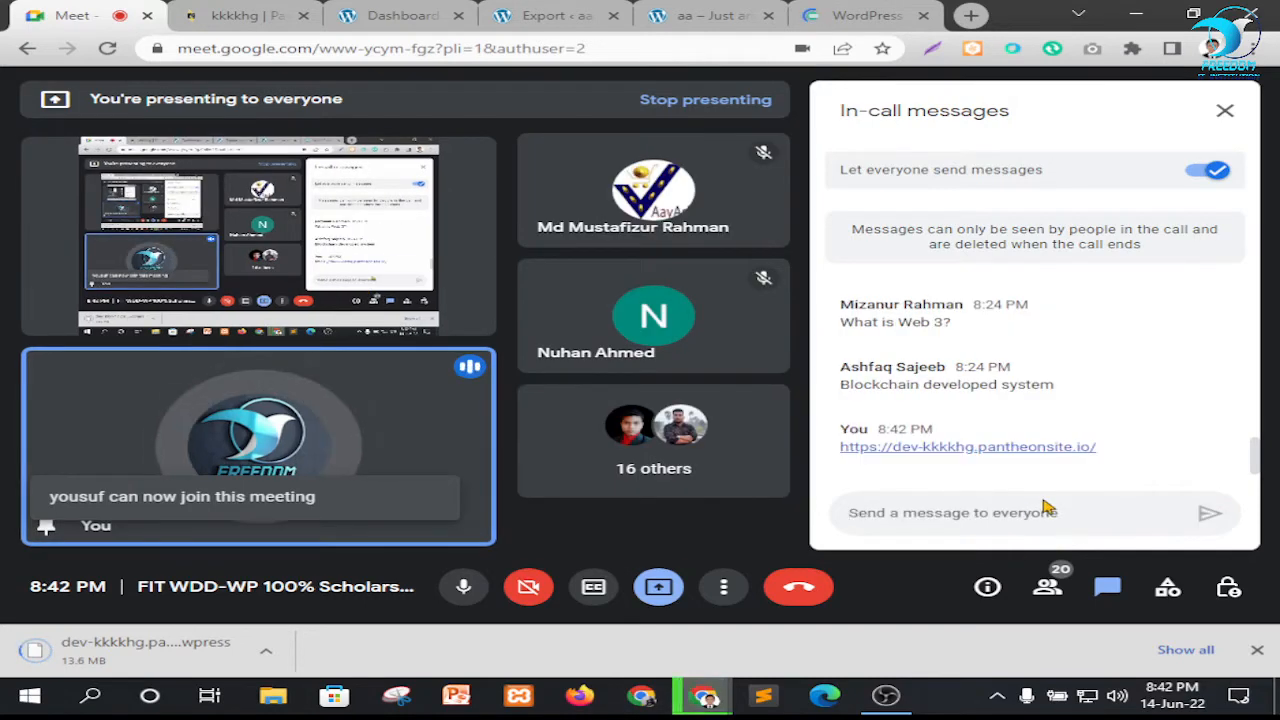
click(866, 15)
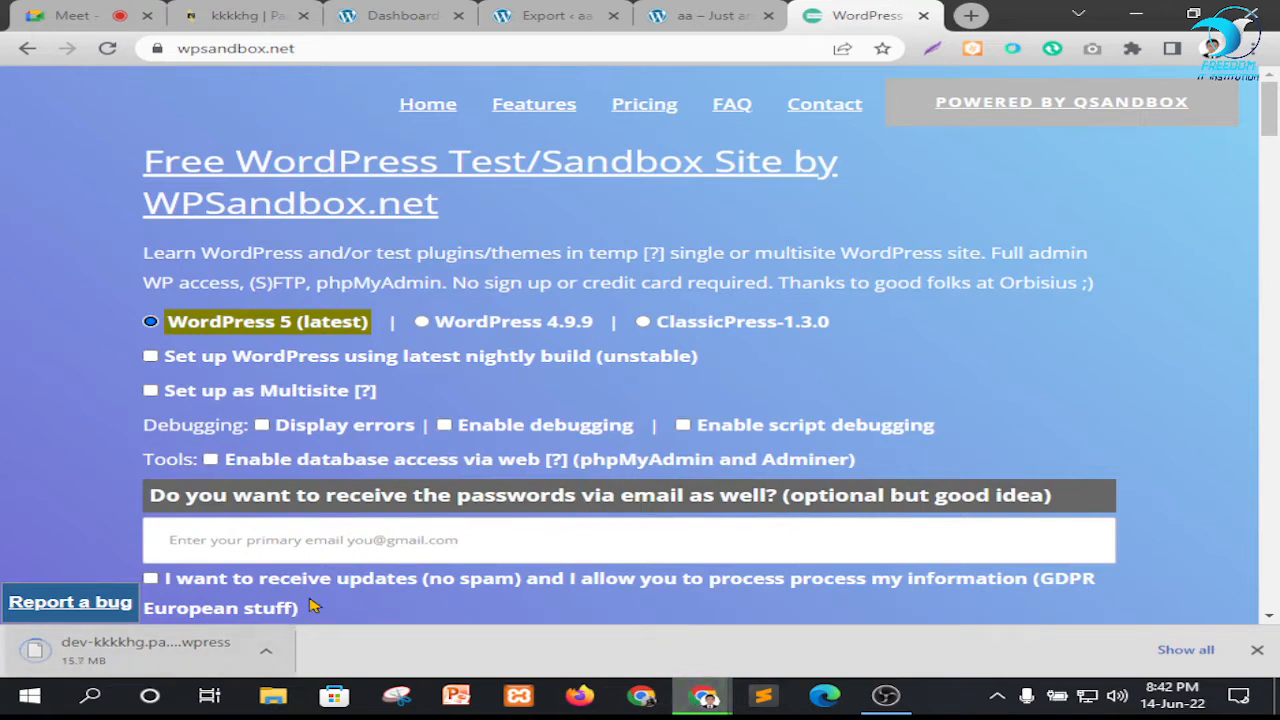
Enter the saved primary e-mail address for receiving the passwords and create the WordPress 5 (latest) test site
click(346, 539)
click(362, 593)
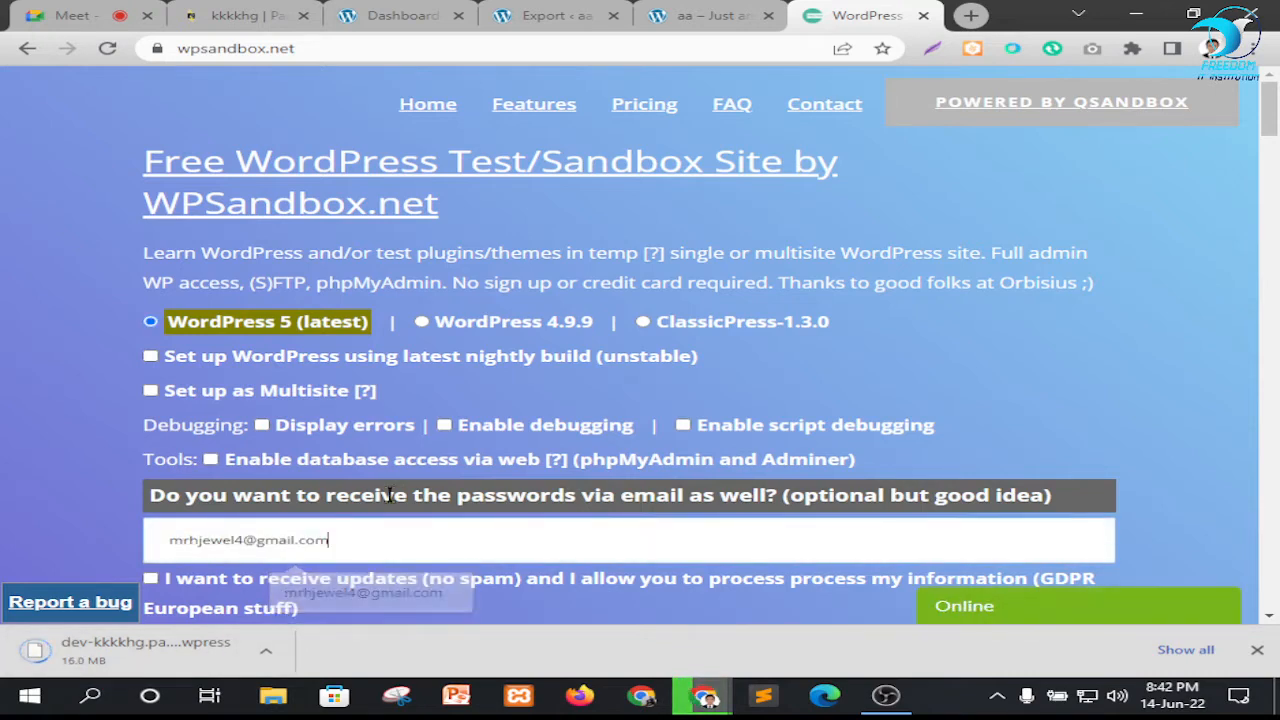
scroll(390, 494, down, 3)
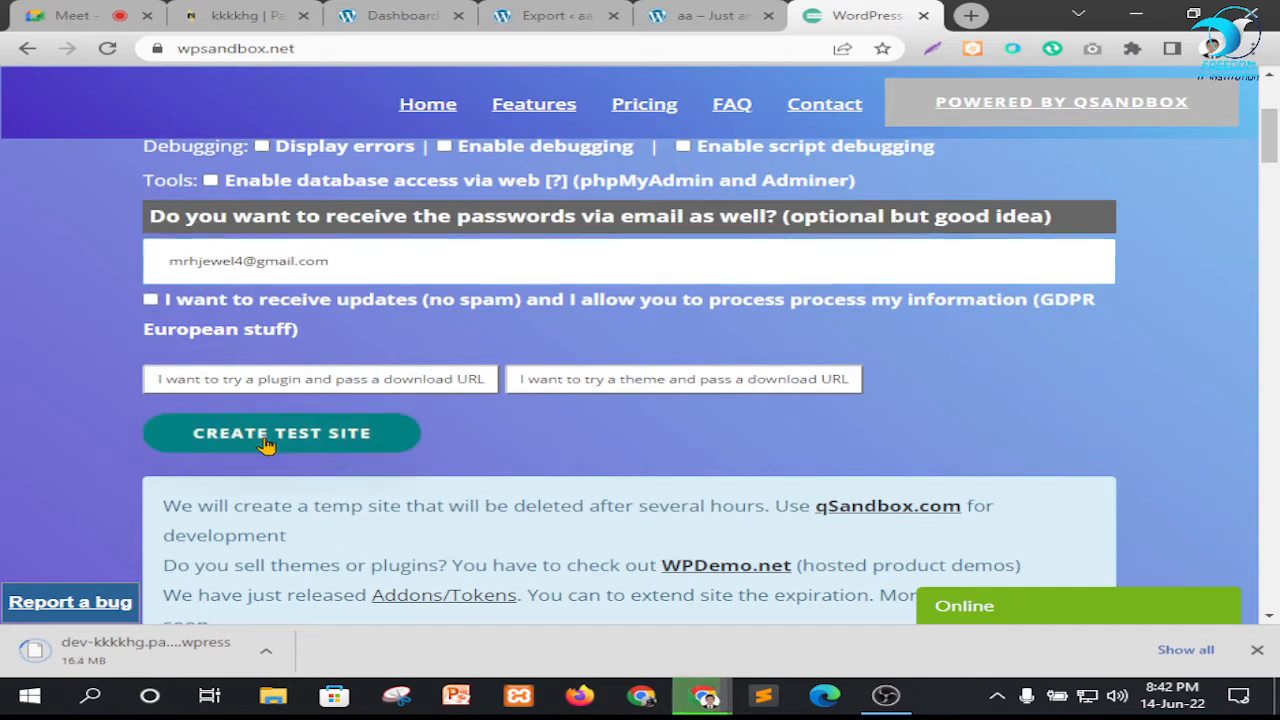
click(265, 440)
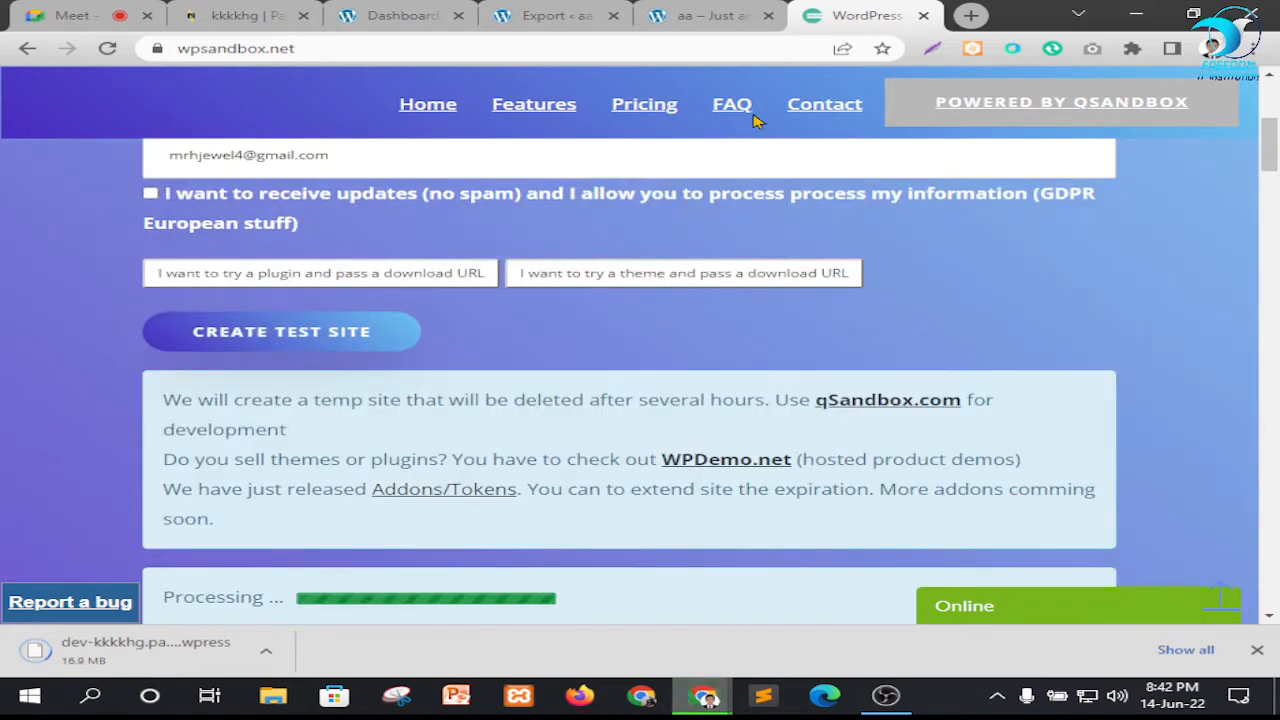
scroll(798, 214, down, 4)
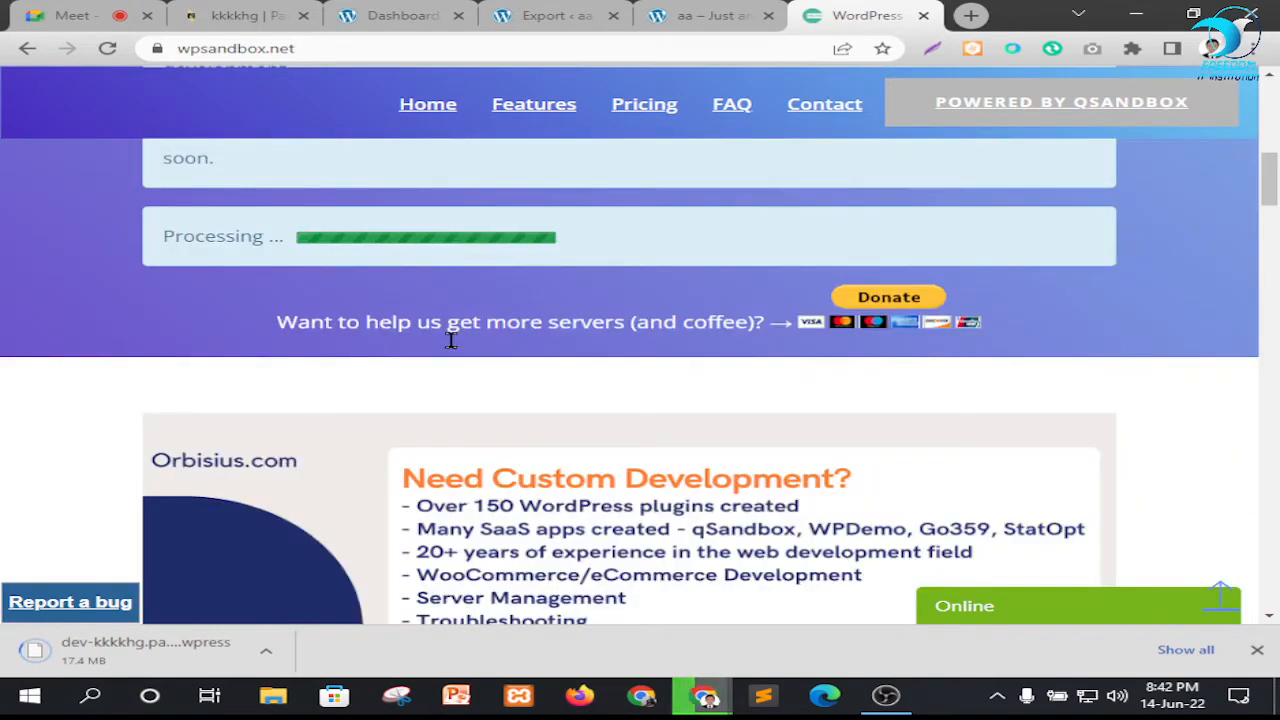
scroll(600, 354, down, 1)
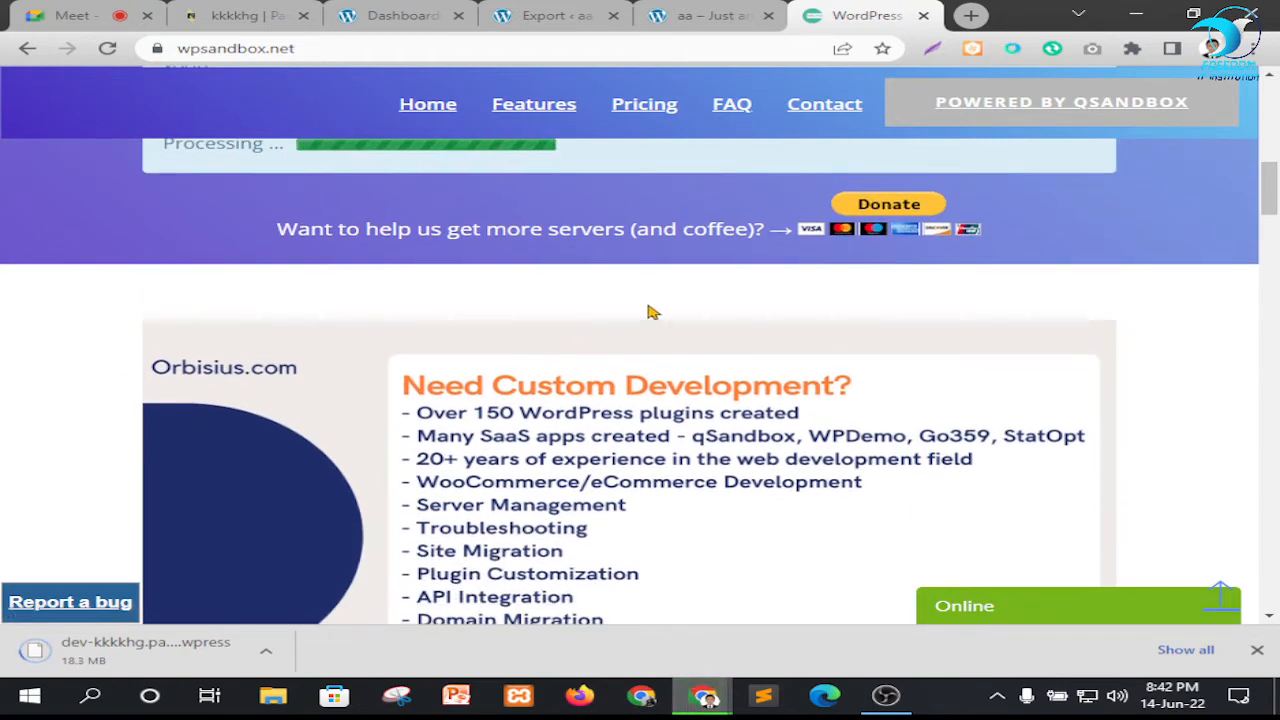
scroll(625, 308, up, 1)
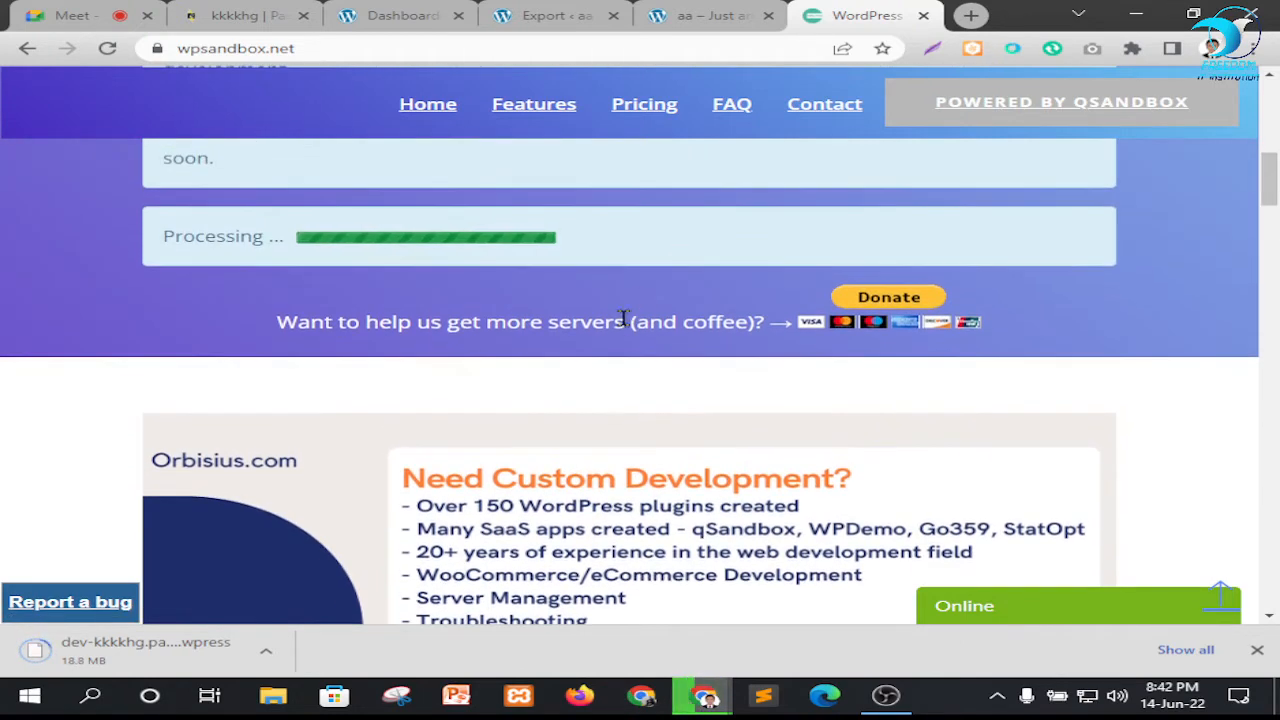
scroll(680, 320, down, 1)
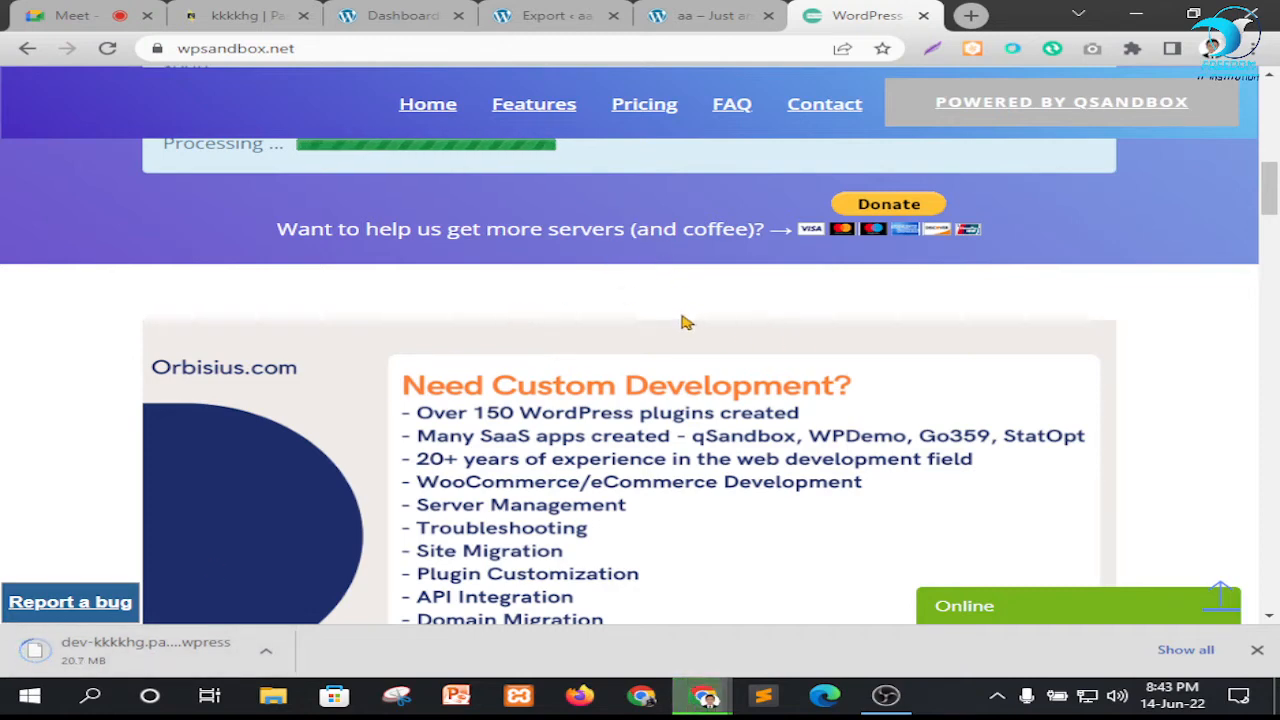
scroll(695, 315, up, 1)
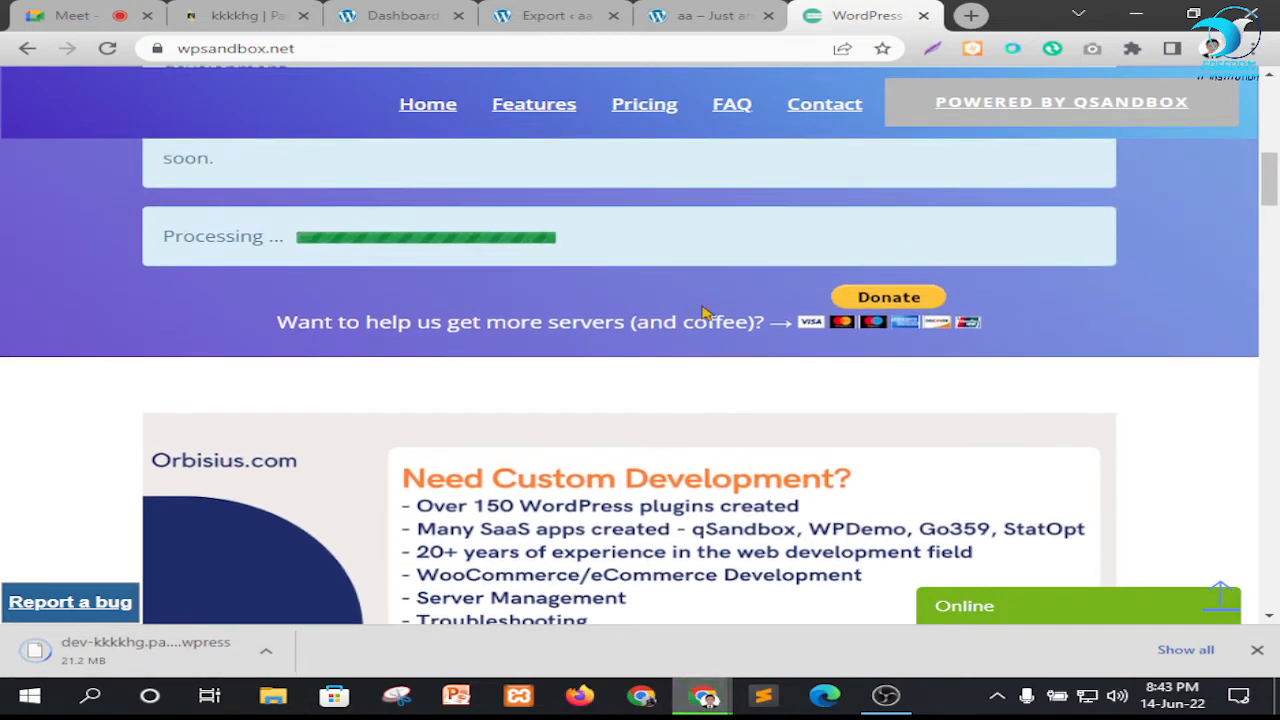
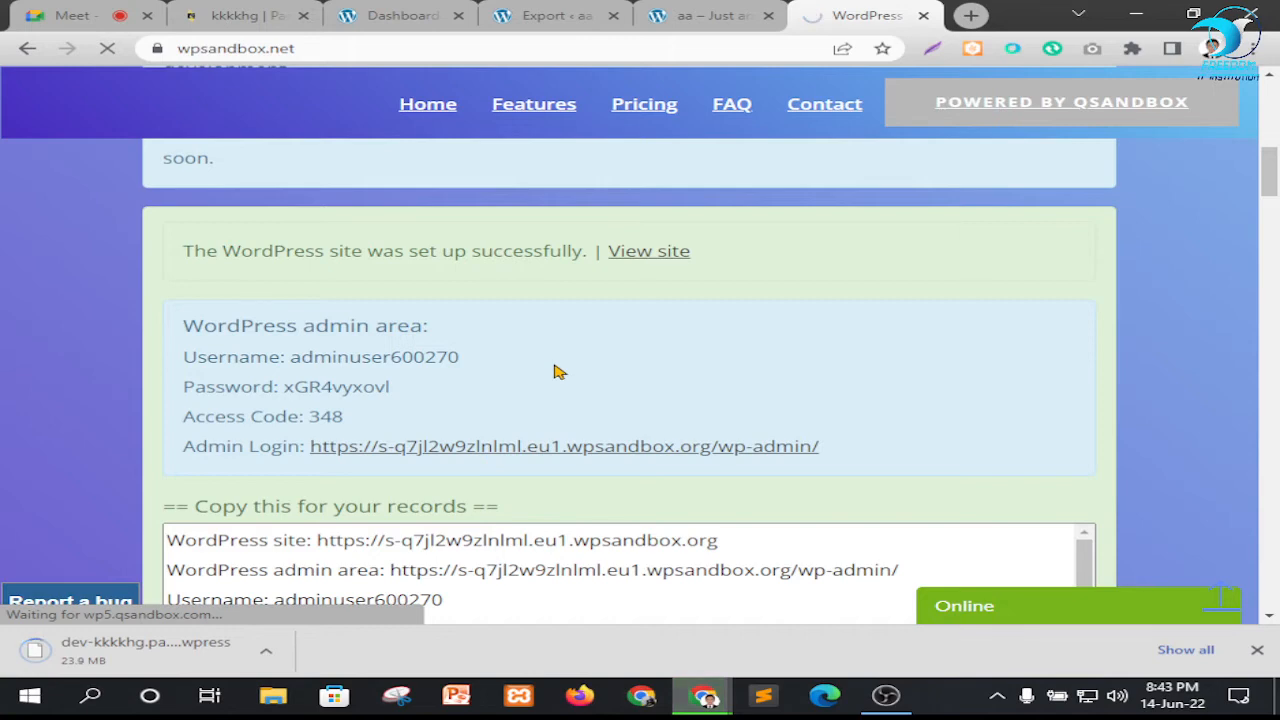
Copy the new WordPress site's addresses and login details from the copy-for-your-records box
scroll(532, 441, down, 3)
click(389, 336)
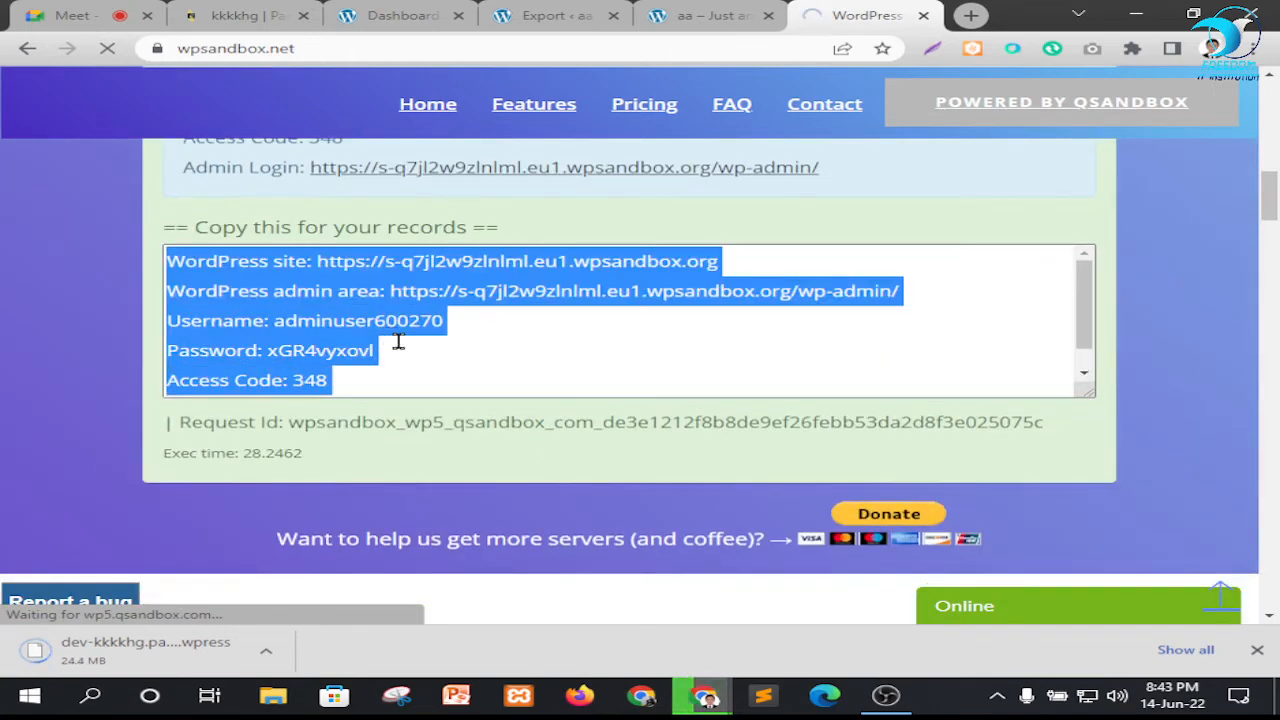
right_click(400, 336)
click(443, 333)
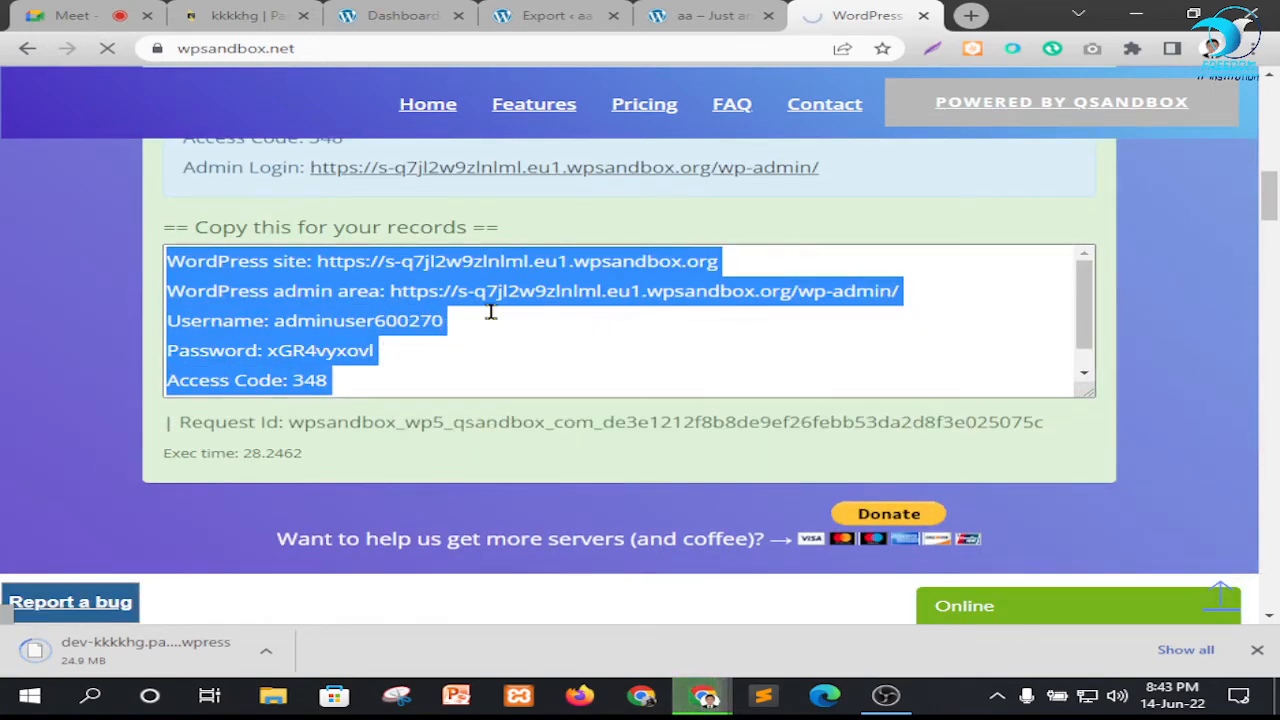
Create a text document with the default name on the Windows desktop and open it in Notepad
click(1136, 14)
right_click(298, 181)
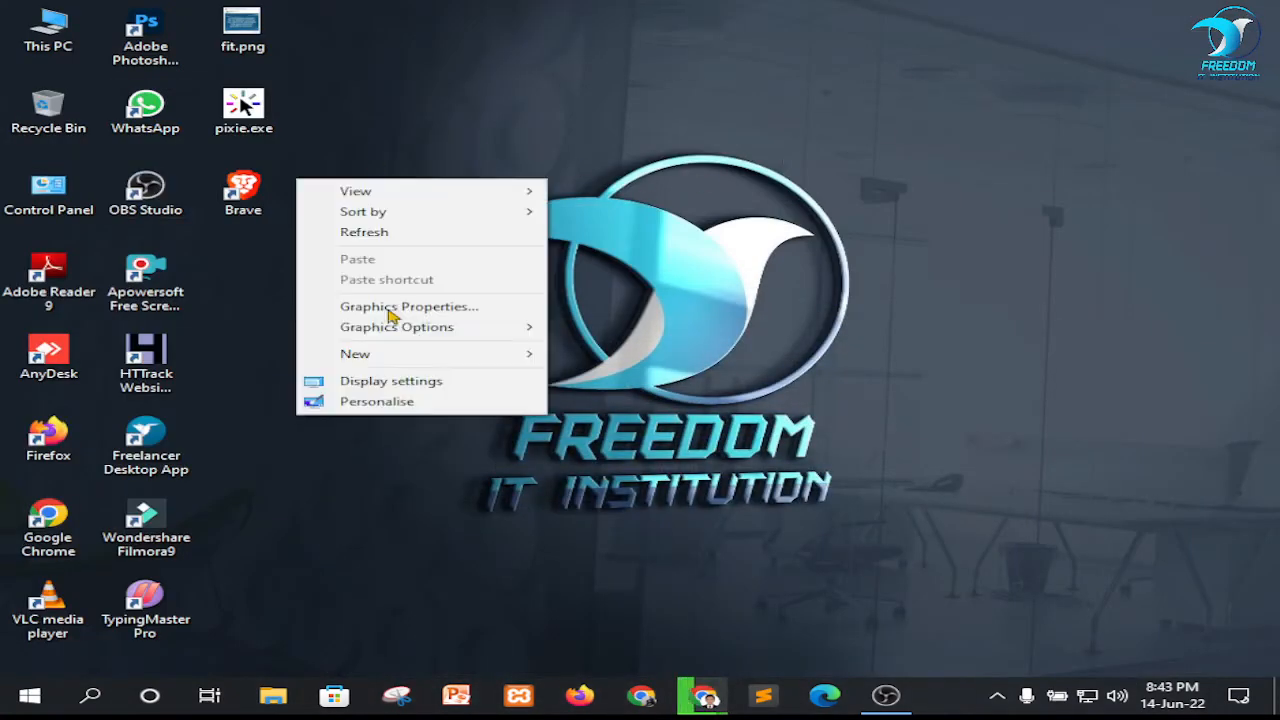
mouse_move(395, 354)
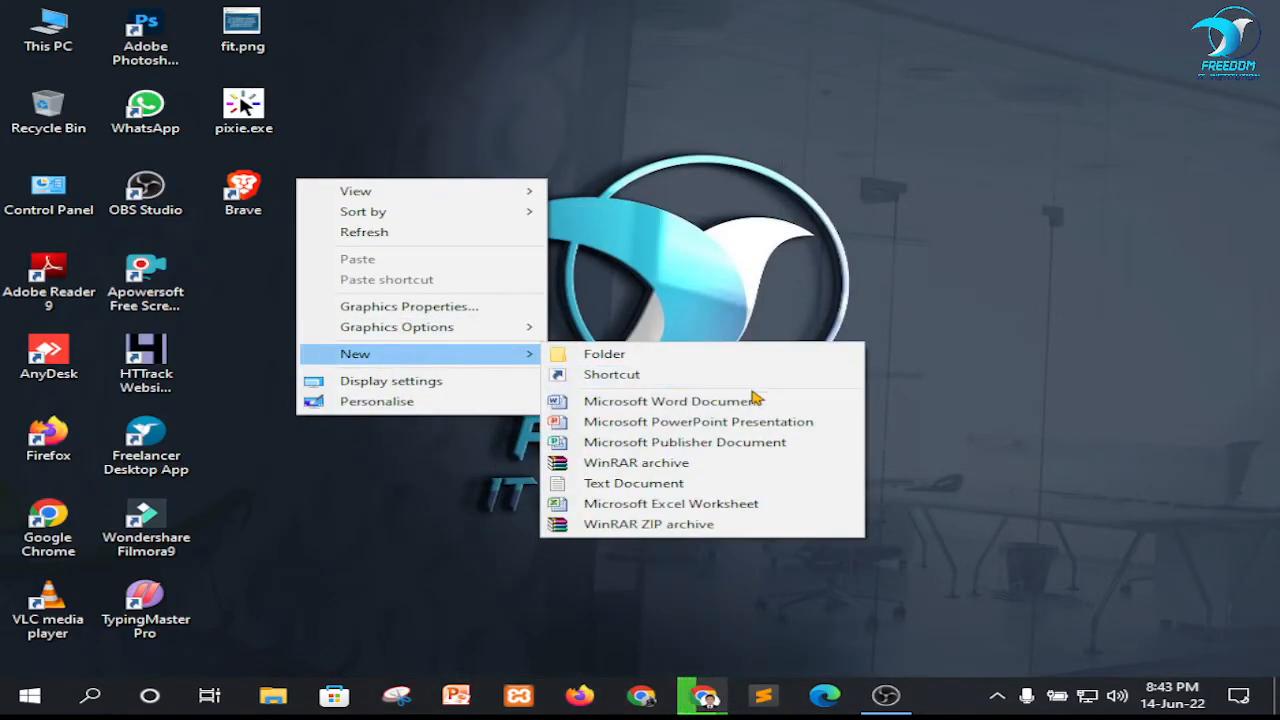
click(640, 483)
key(Return)
double_click(268, 282)
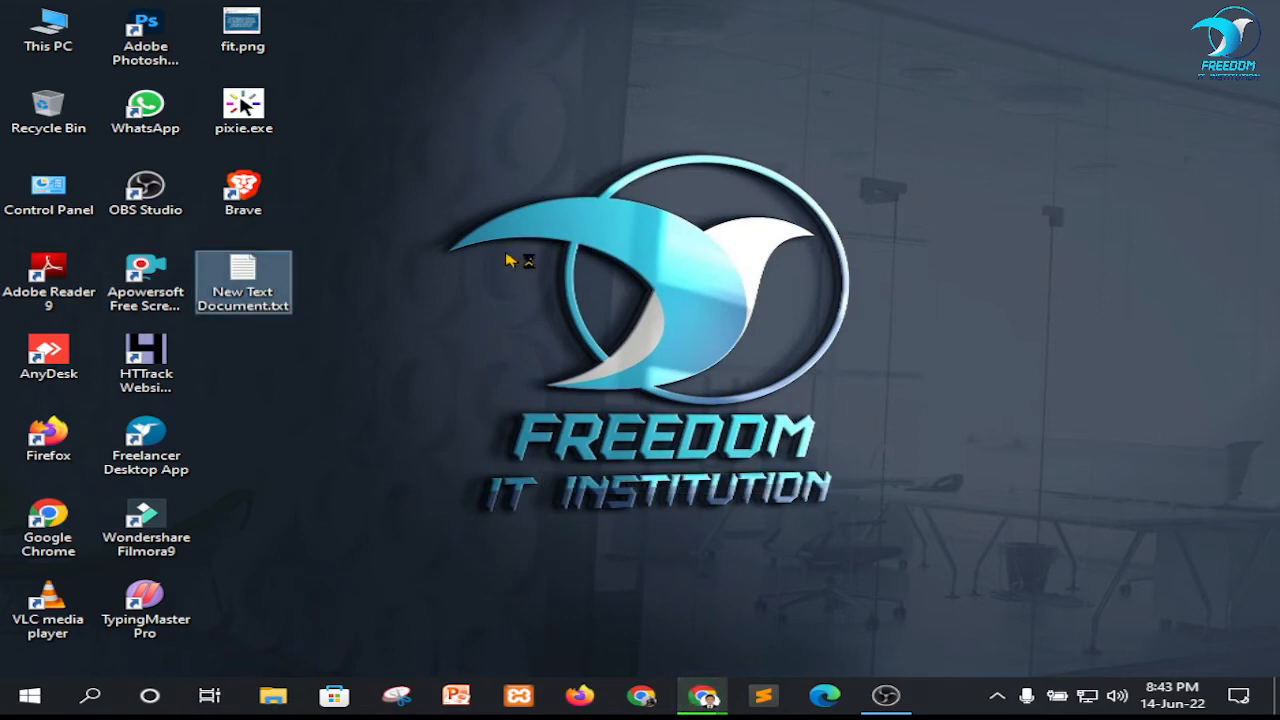
Paste the copied site addresses, username, password and access code into the text document, save it and minimize it
right_click(550, 256)
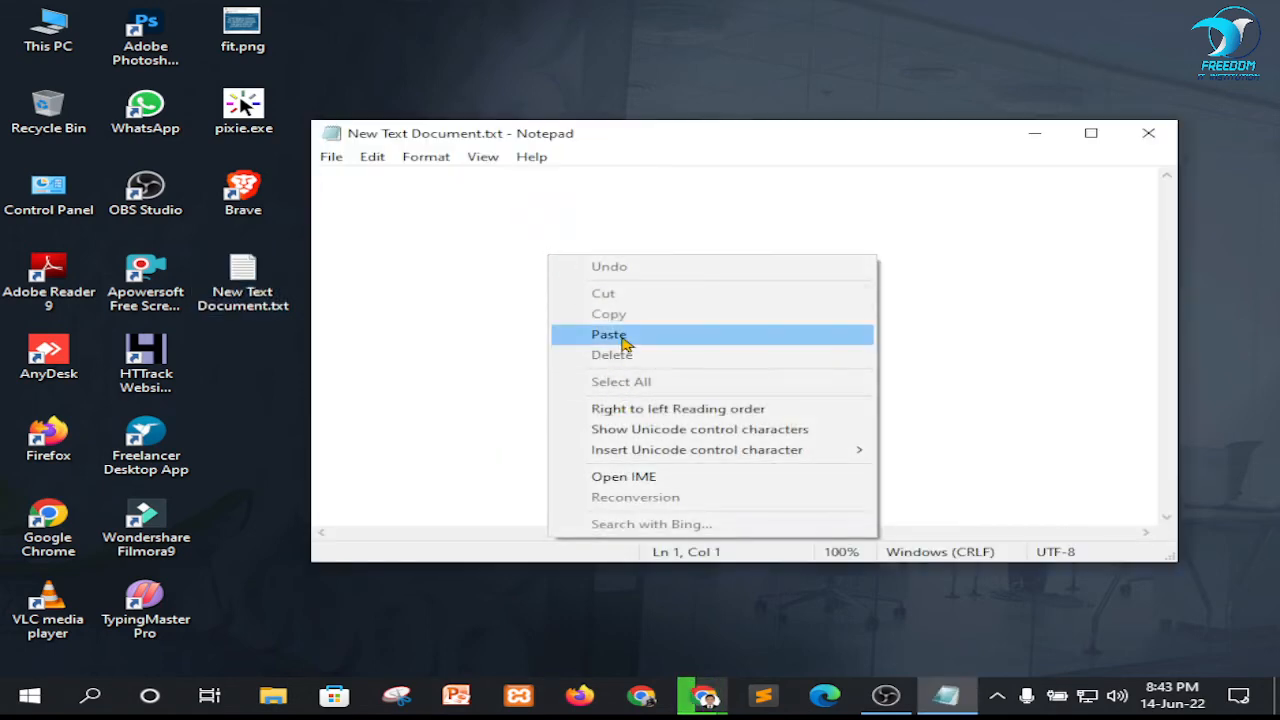
click(609, 334)
key(ctrl+s)
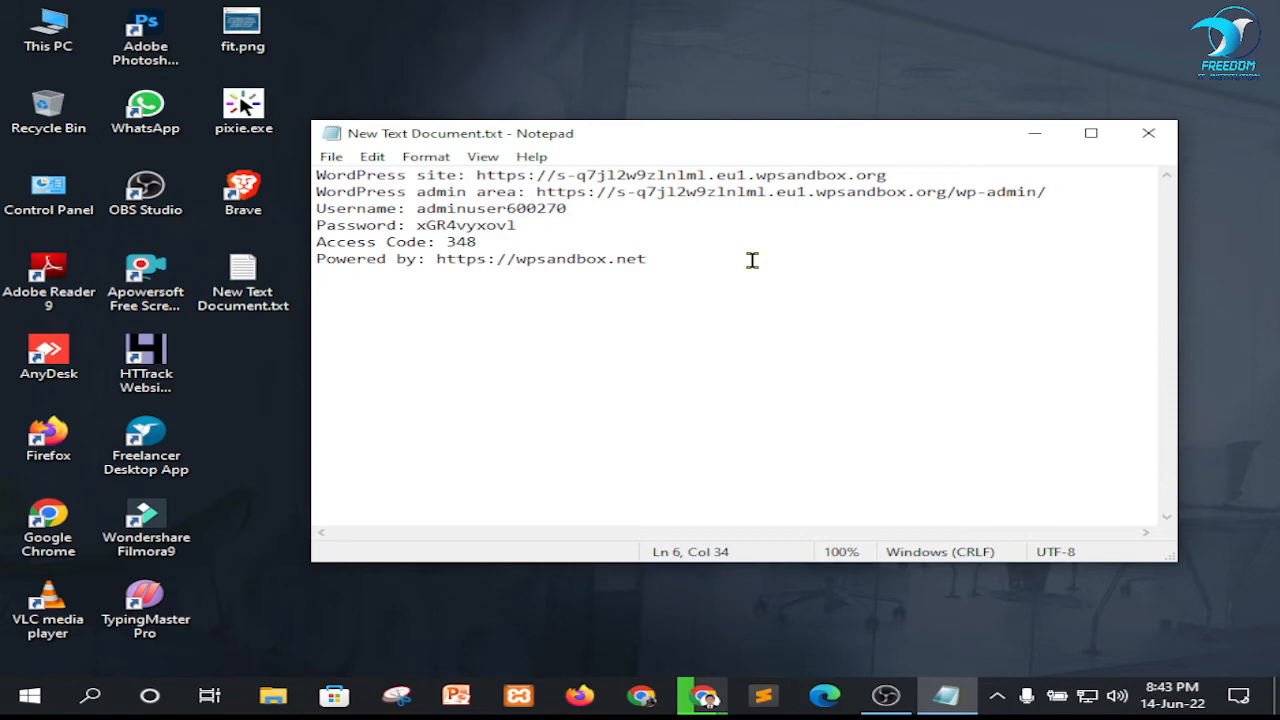
click(1035, 133)
Return to Chrome, look over the sandbox WordPress dashboard, and close the Pantheon kkkkhg tab
mouse_move(708, 705)
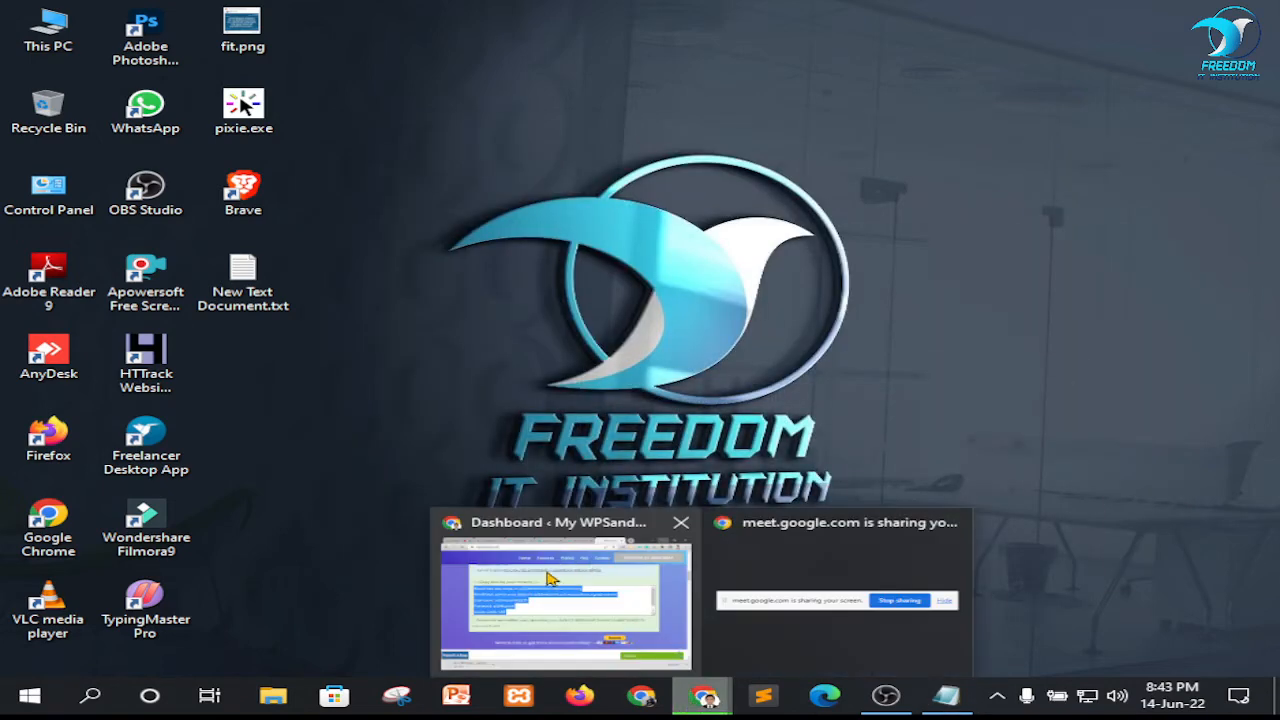
click(556, 580)
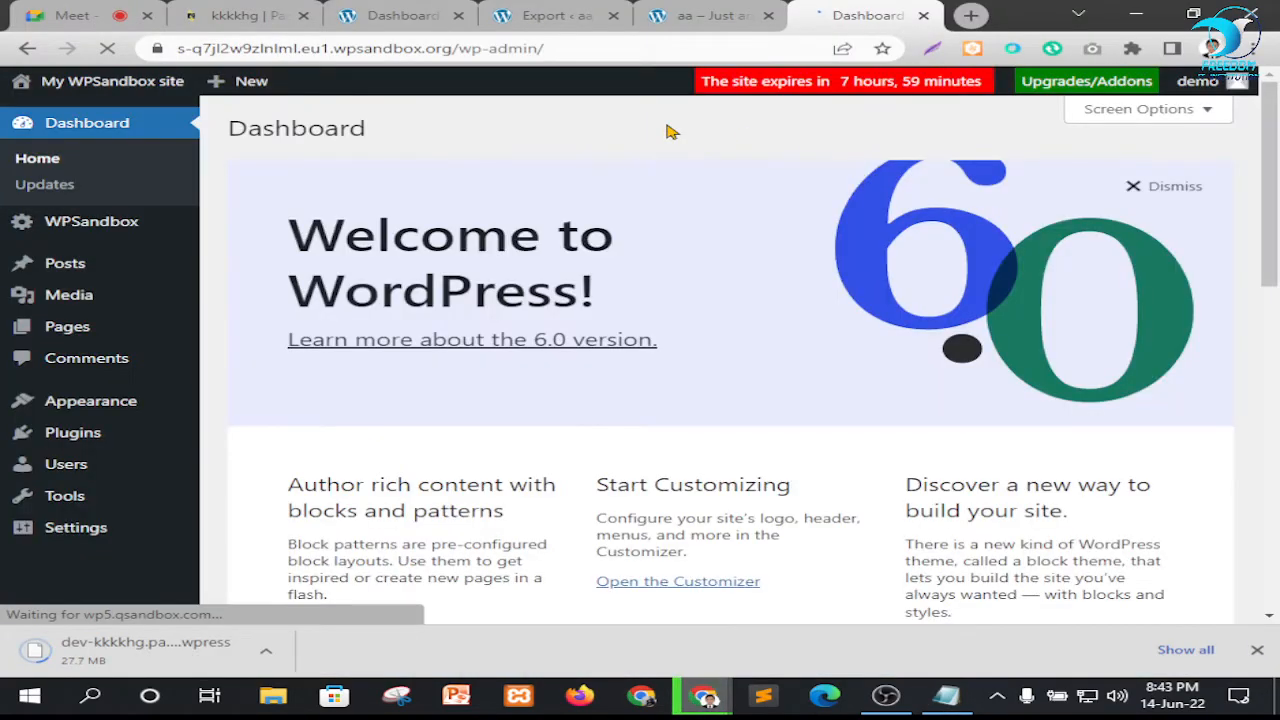
scroll(600, 430, down, 3)
scroll(640, 426, up, 3)
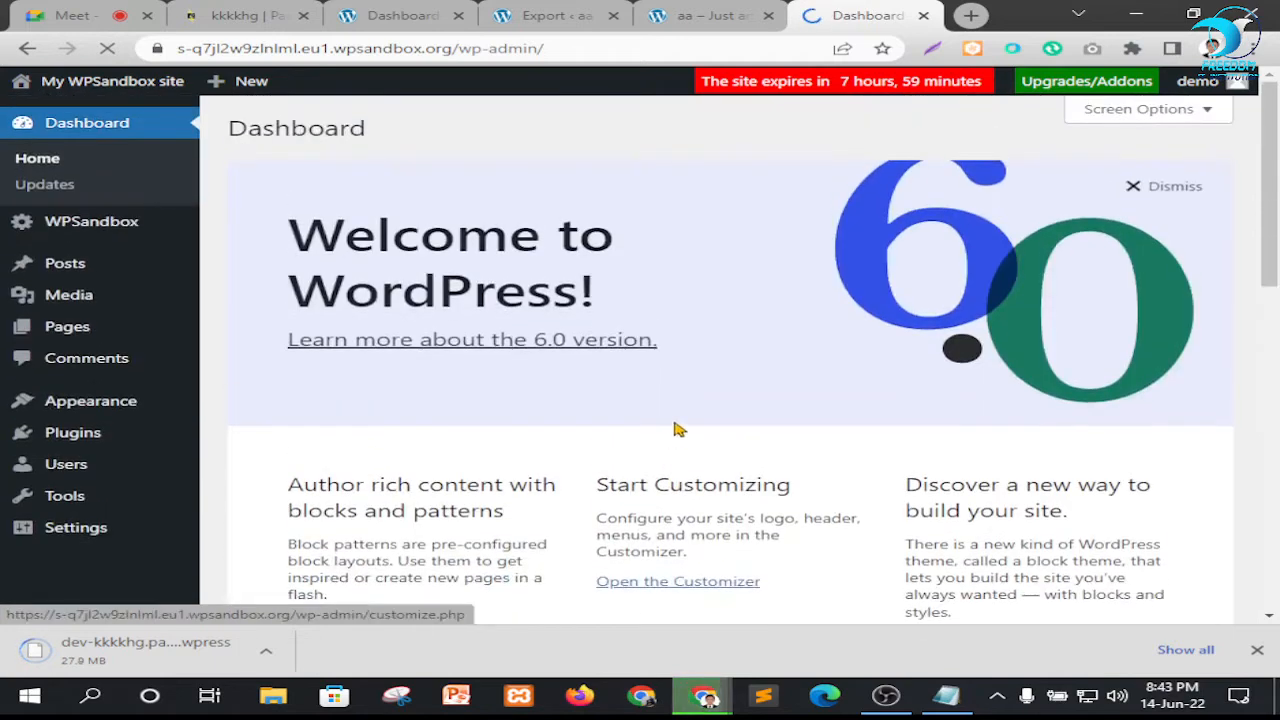
scroll(95, 540, down, 1)
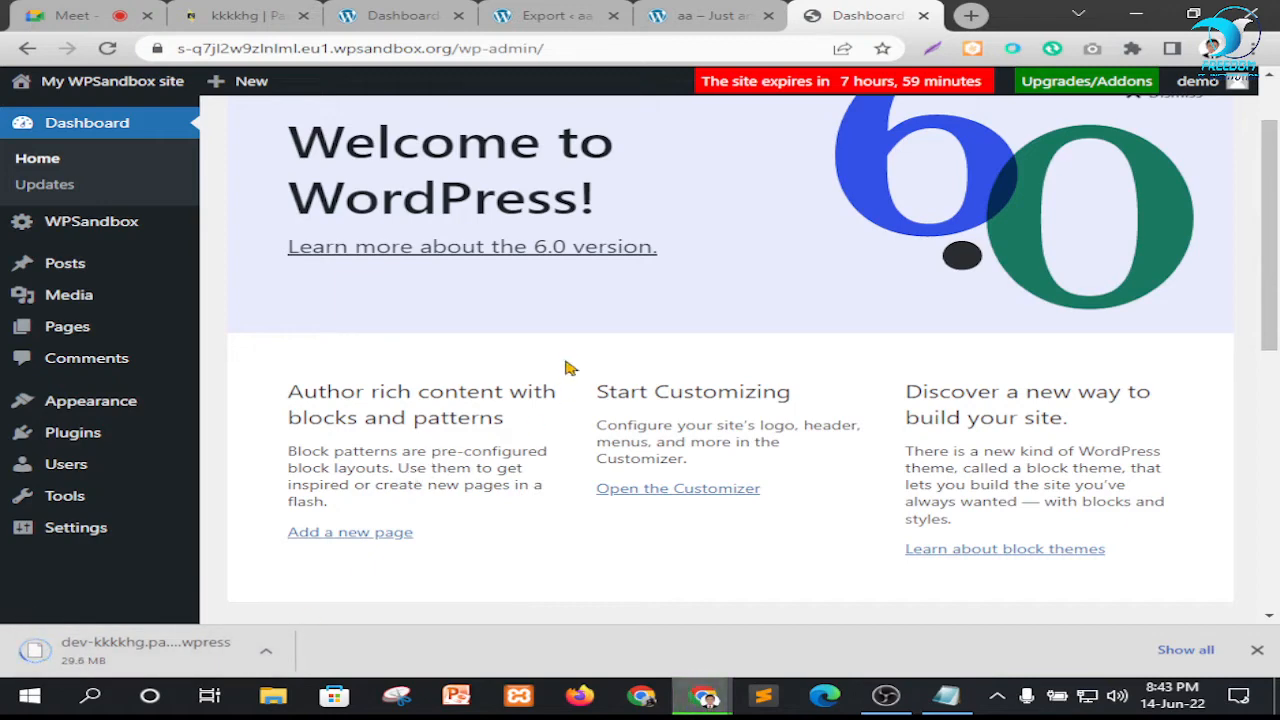
click(303, 16)
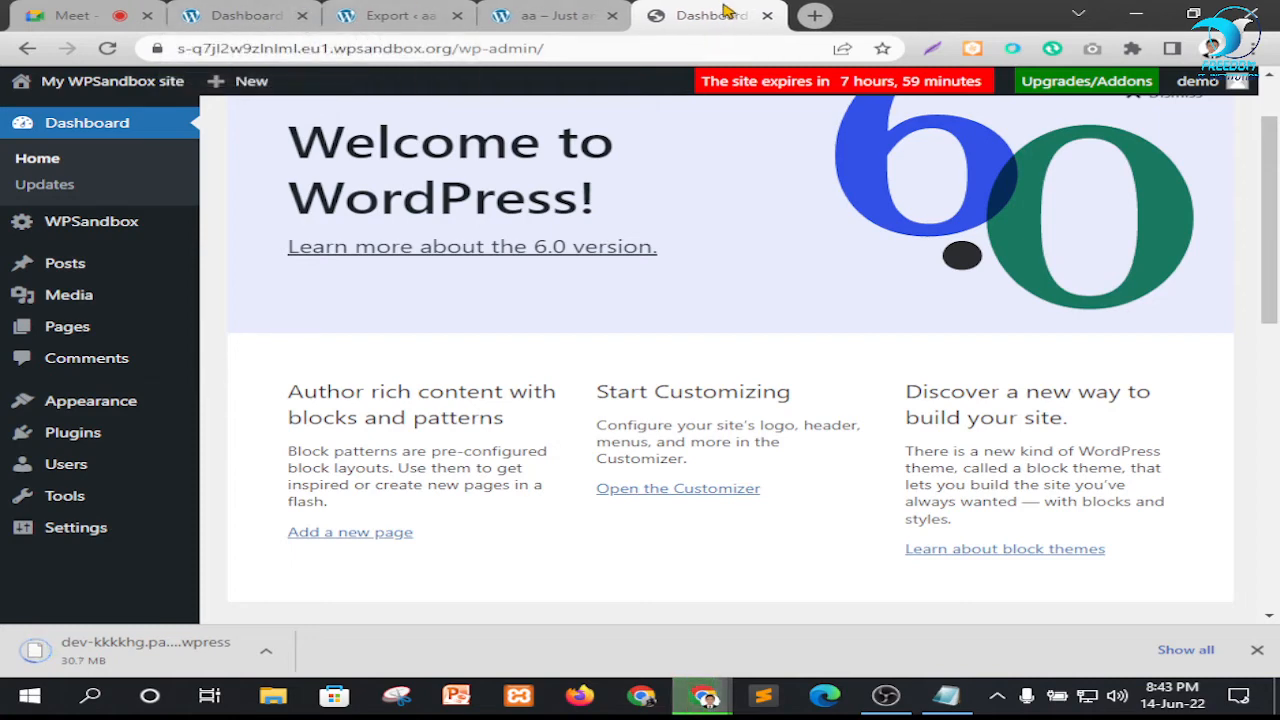
Open the sandbox site's front page in a new tab and return to its dashboard
mouse_move(100, 81)
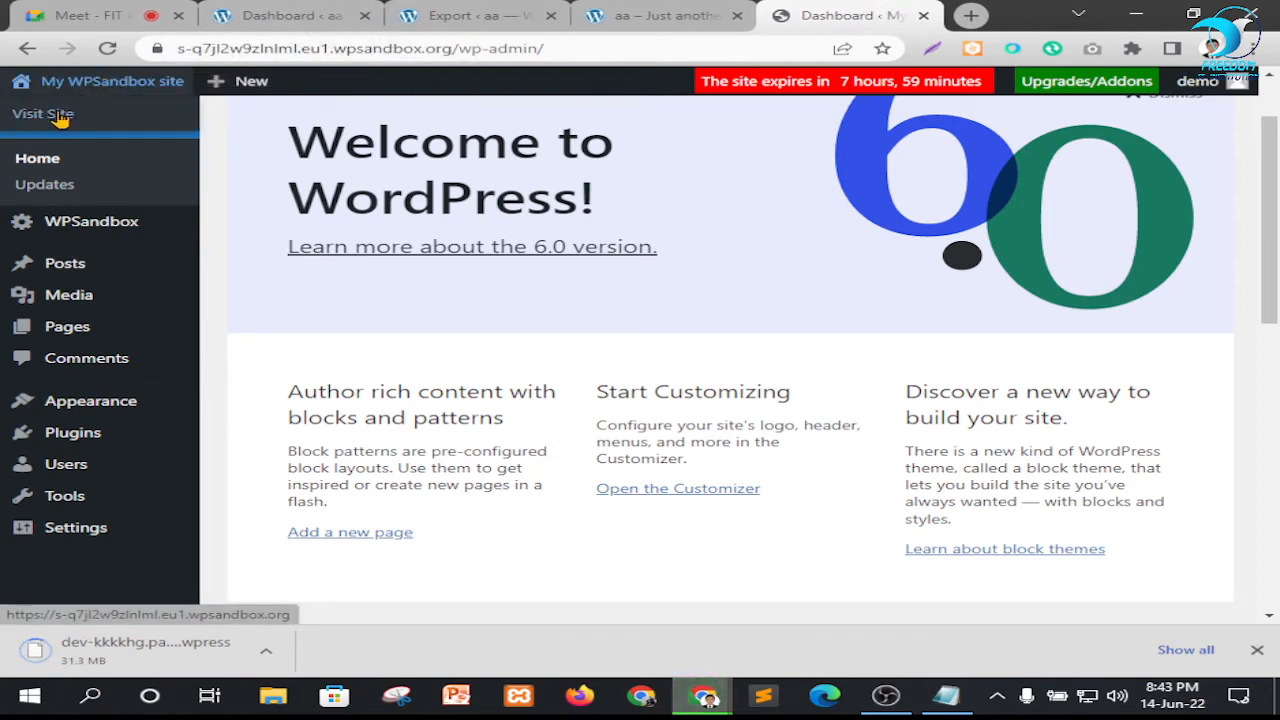
right_click(57, 113)
click(119, 131)
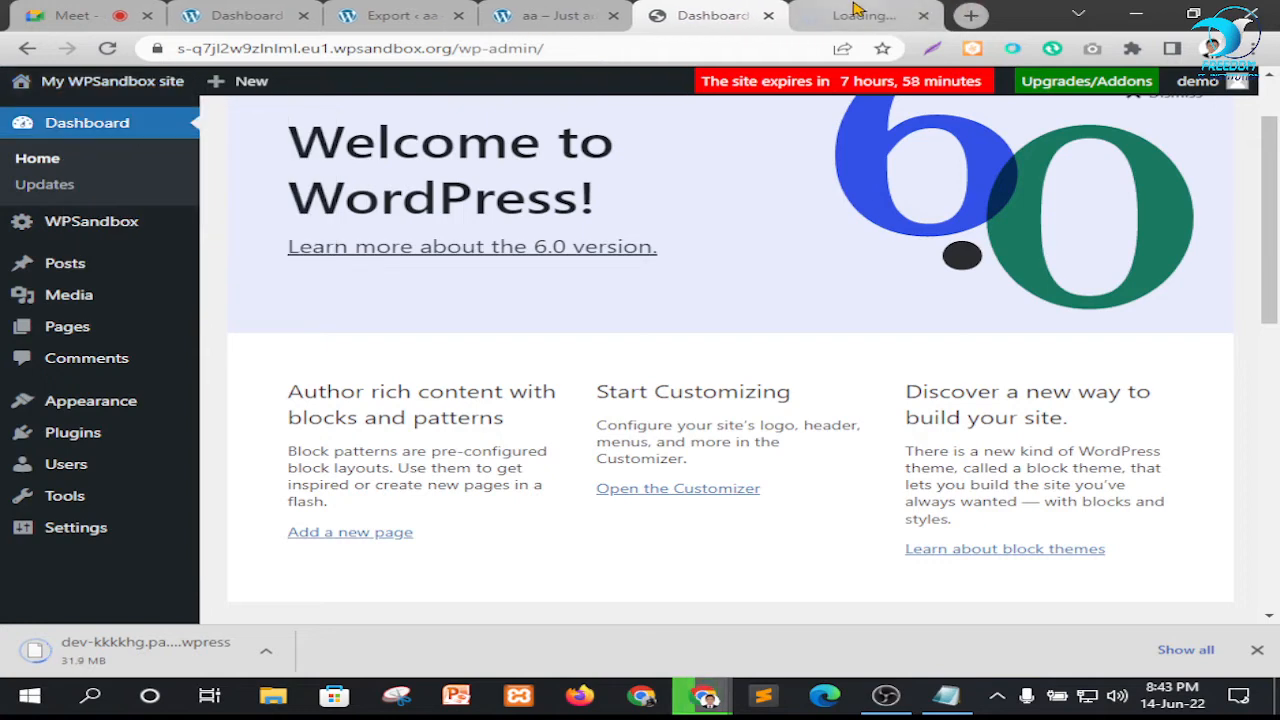
click(853, 10)
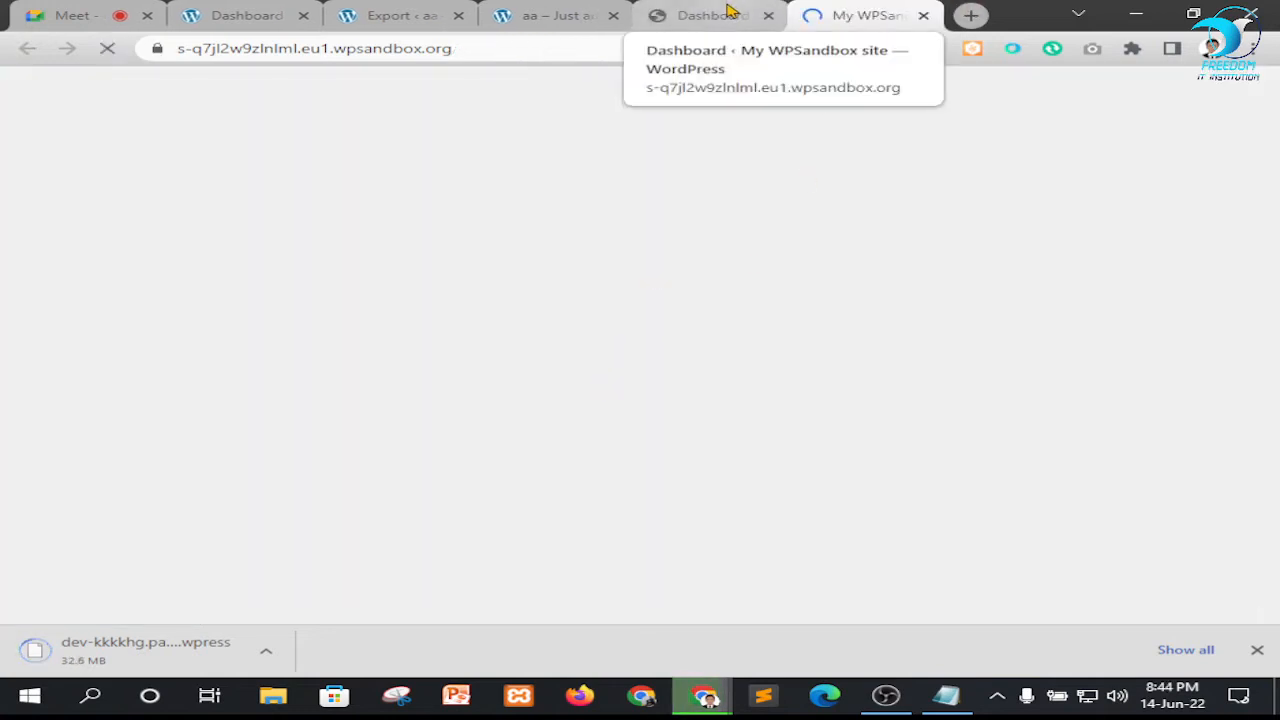
click(697, 18)
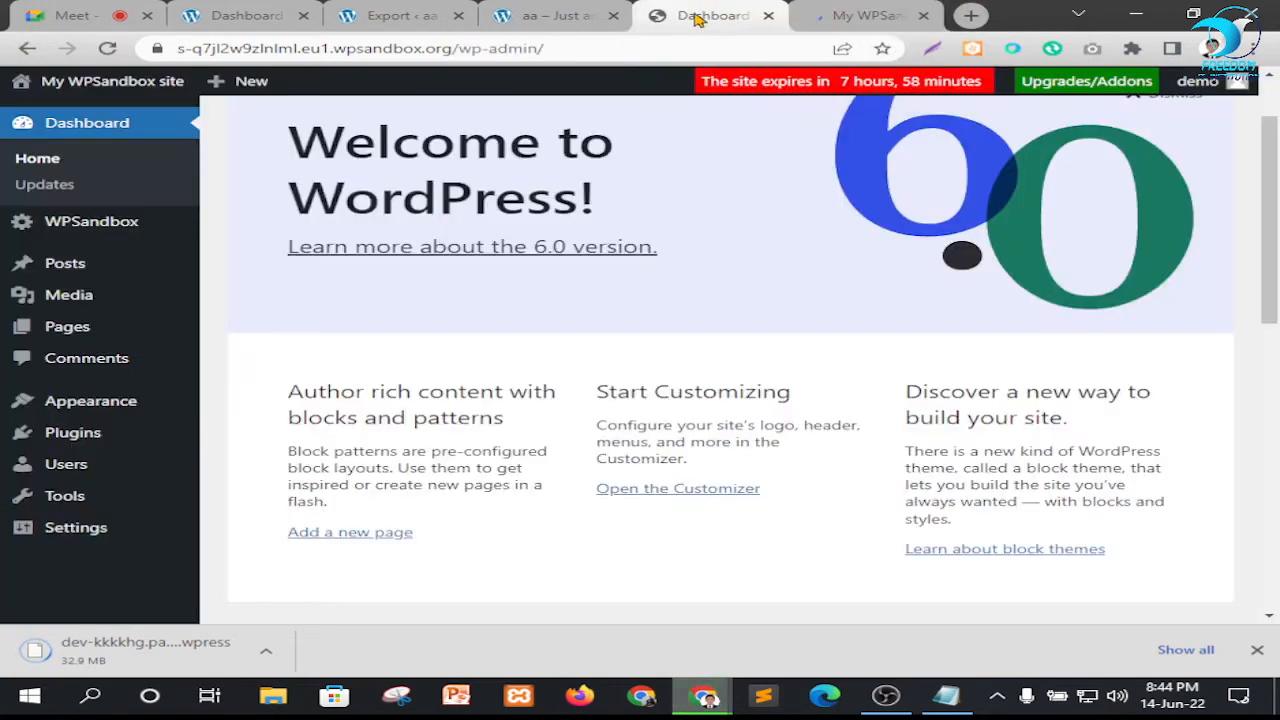
Compare the sandbox and Pantheon site tabs, close the Pantheon Export page, and return to the sandbox dashboard
drag(190, 44, 358, 65)
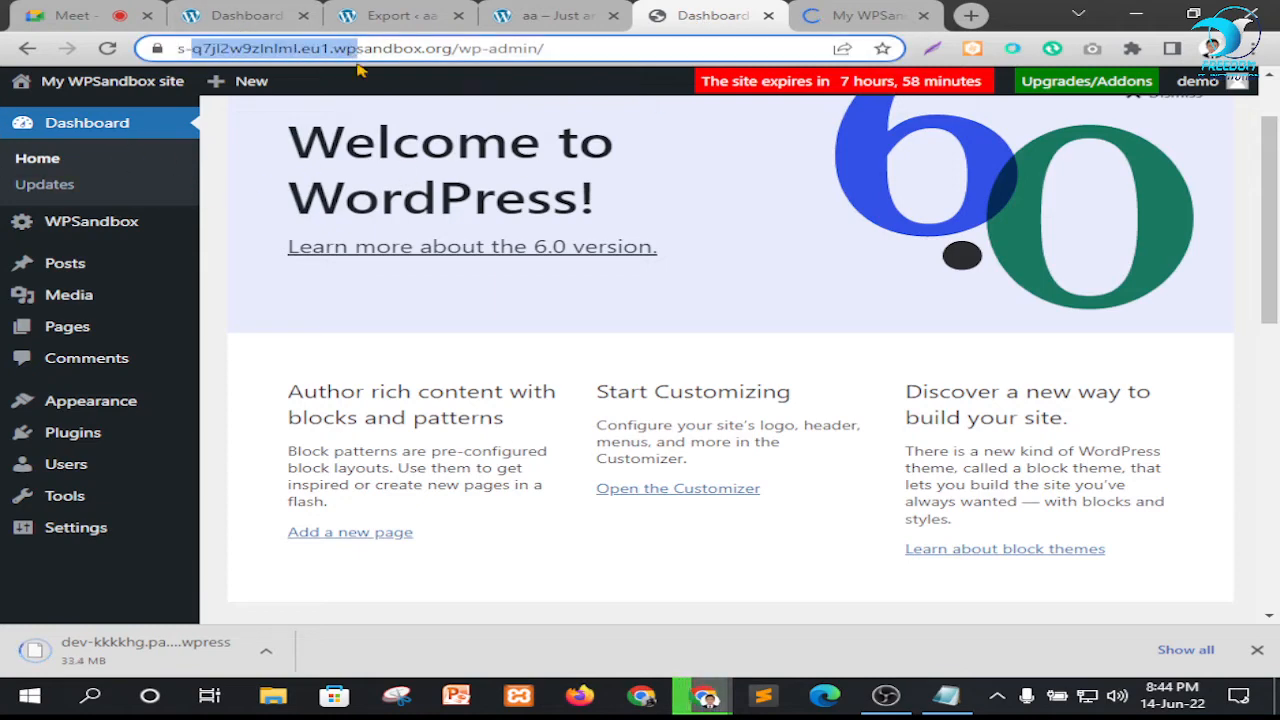
click(457, 53)
click(537, 18)
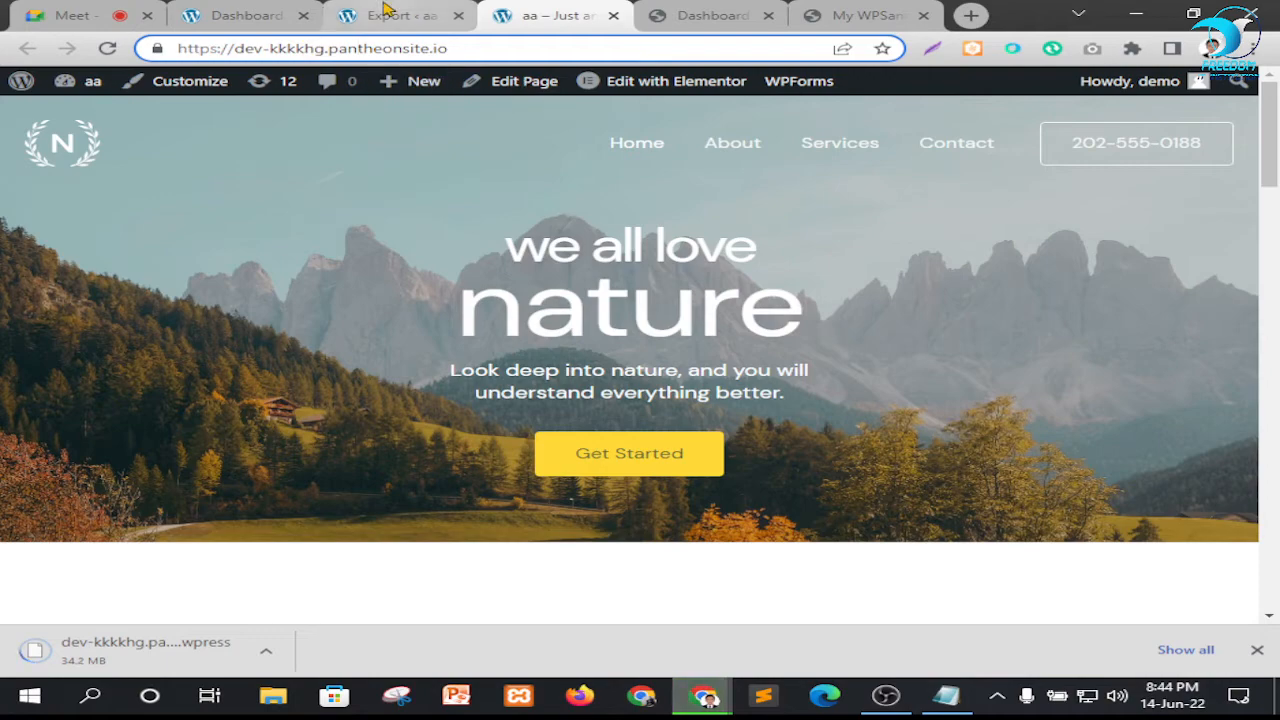
click(395, 15)
click(560, 12)
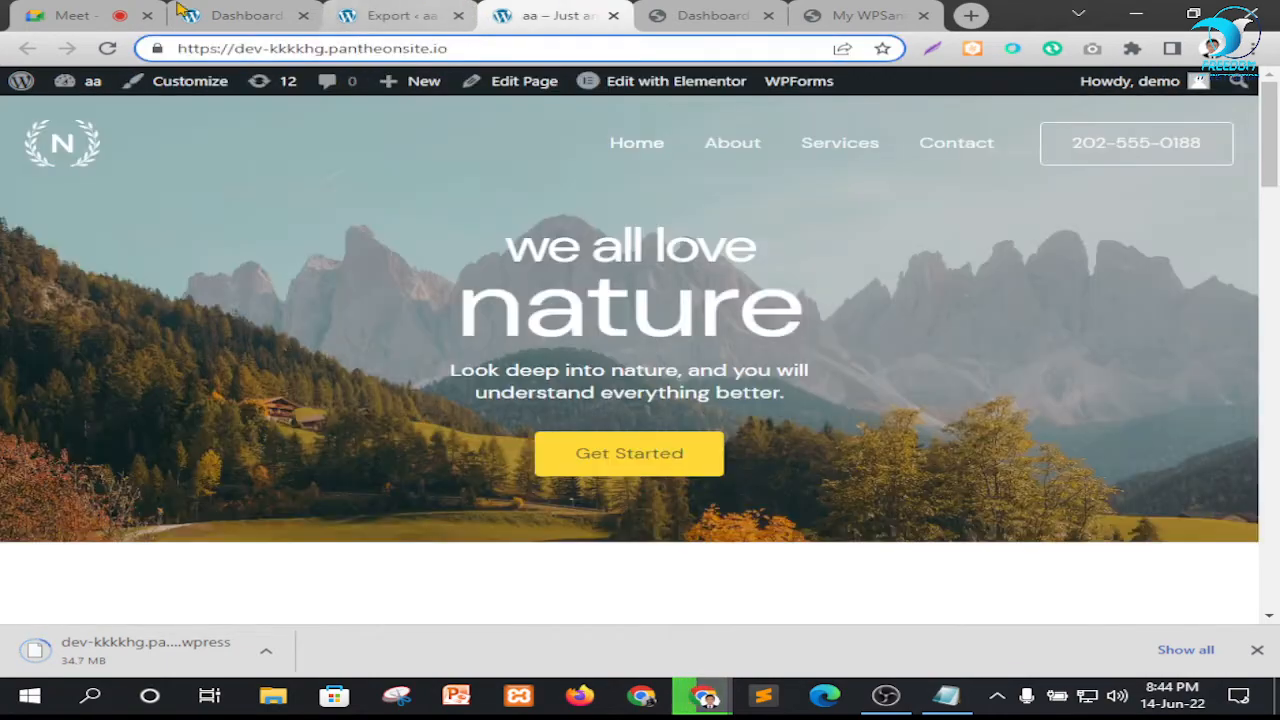
click(238, 12)
click(410, 13)
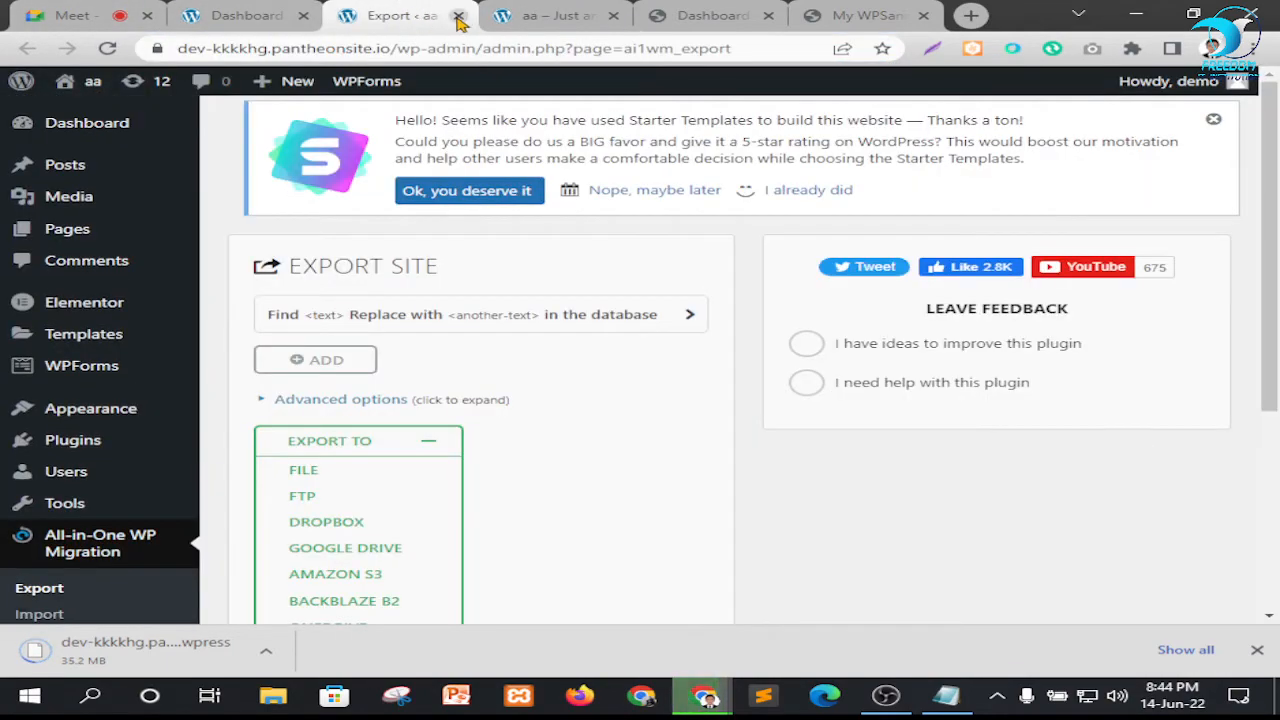
click(458, 17)
click(549, 13)
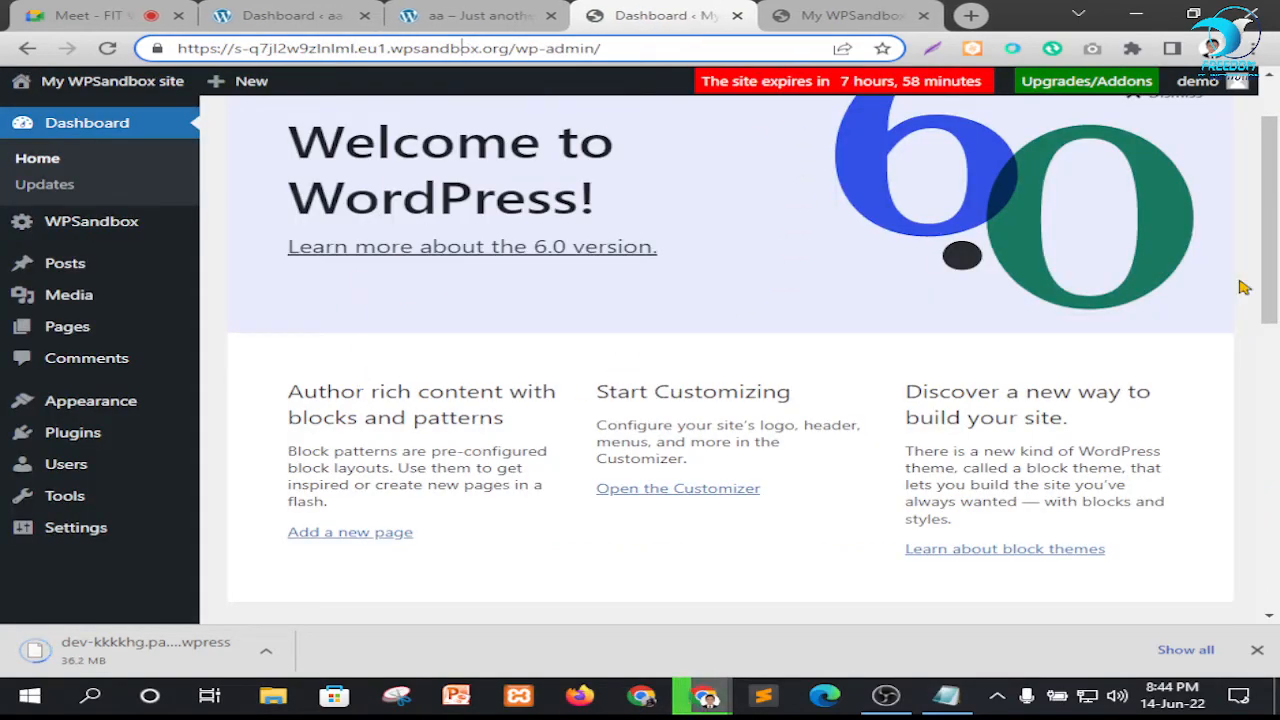
Dismiss the dashboard's Welcome to WordPress panel, and look over the sandbox site's front page
scroll(1240, 287, up, 1)
click(1162, 189)
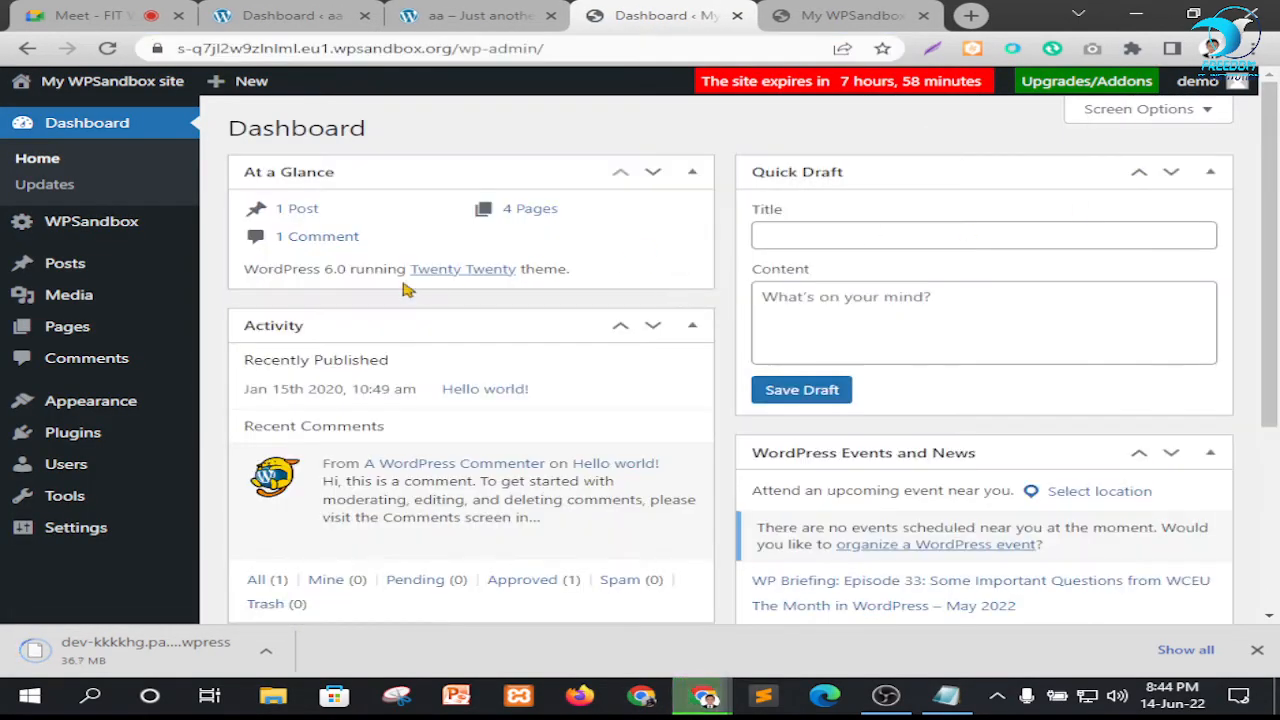
key(ctrl+Tab)
scroll(666, 440, down, 8)
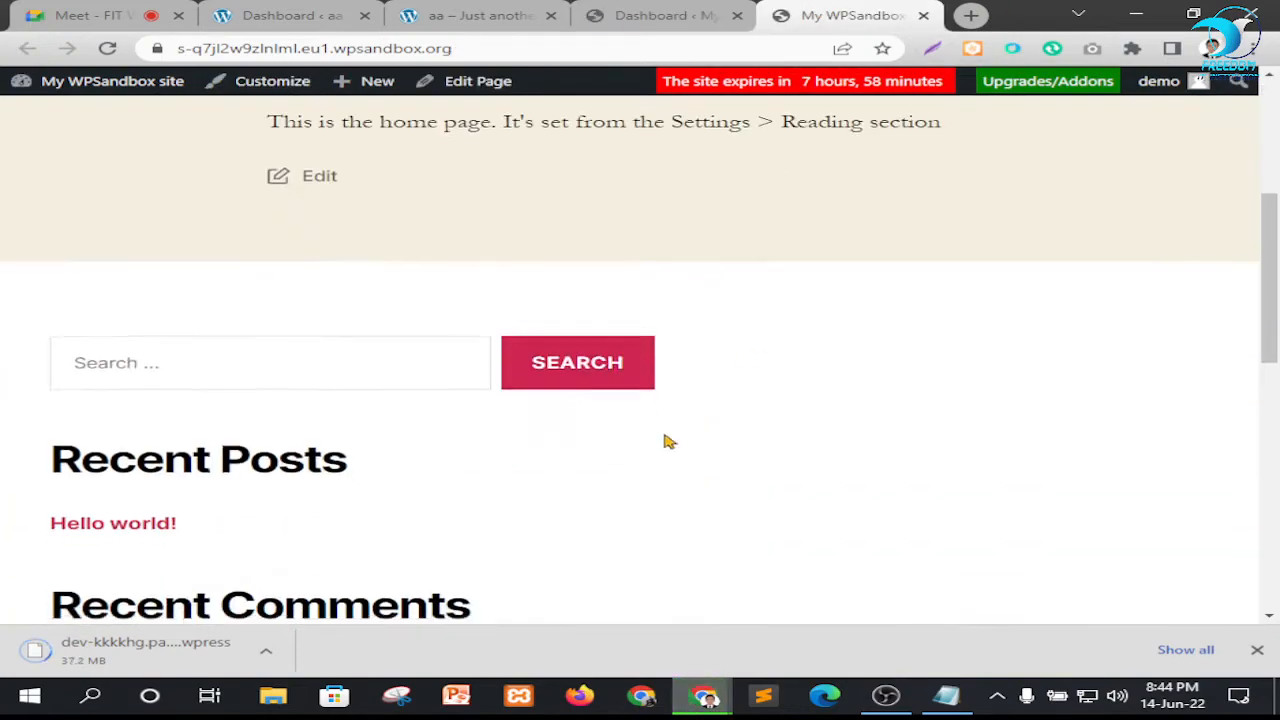
scroll(837, 286, up, 8)
click(655, 16)
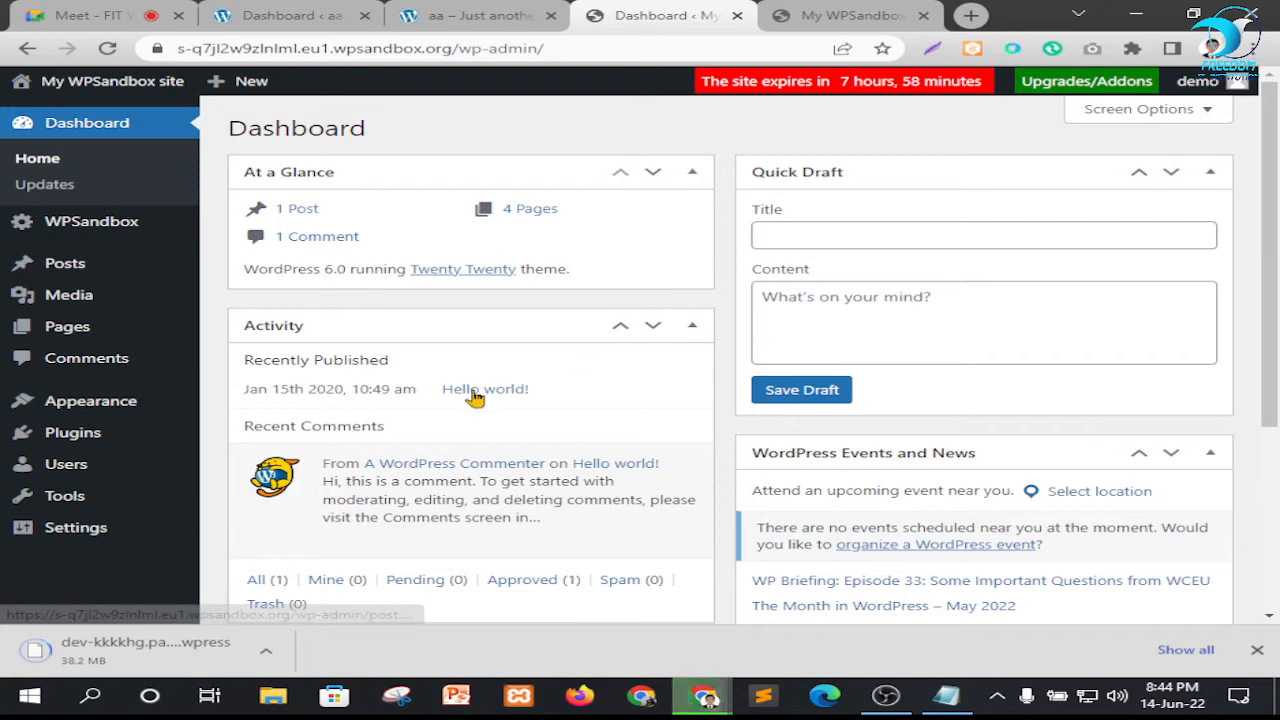
mouse_move(88, 416)
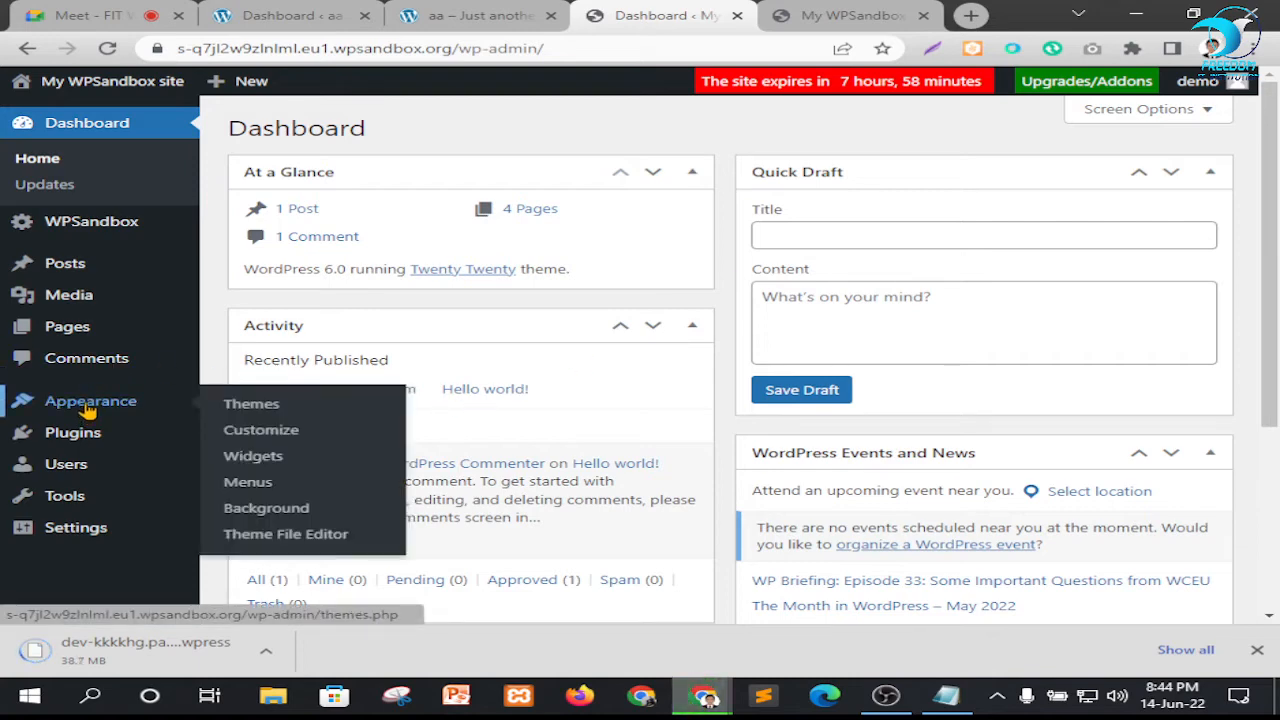
mouse_move(62, 496)
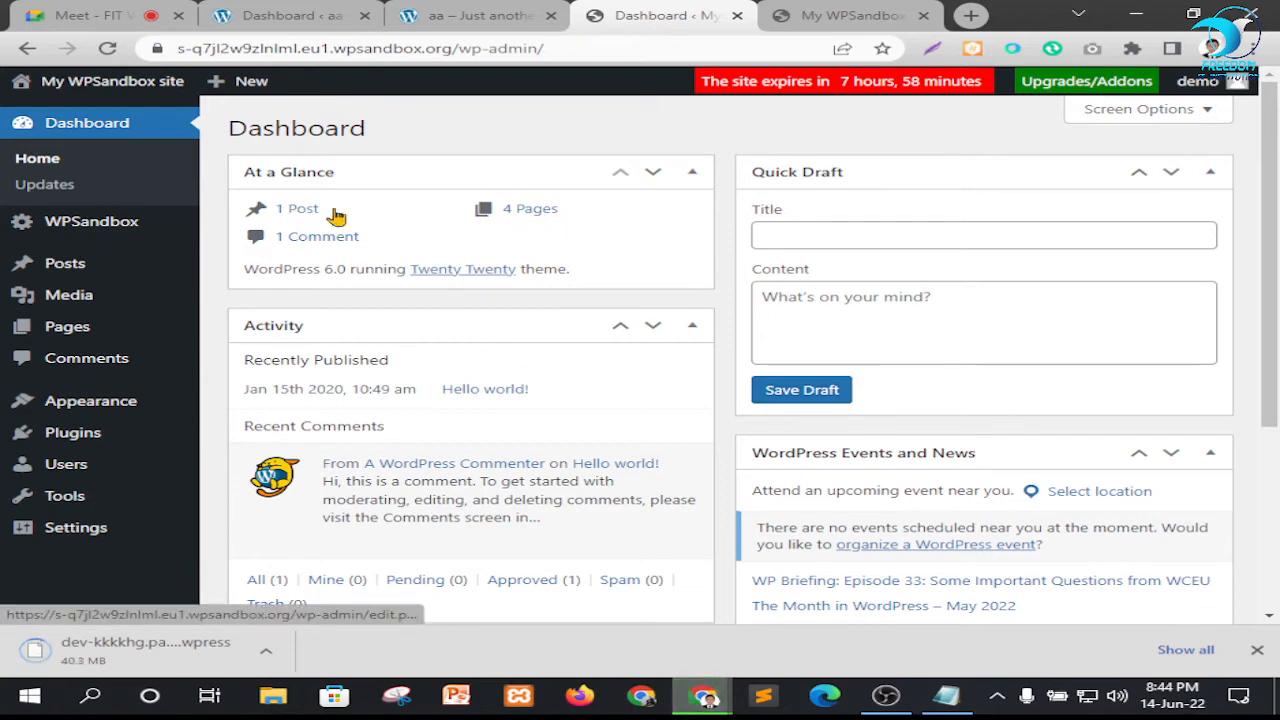
scroll(657, 463, down, 2)
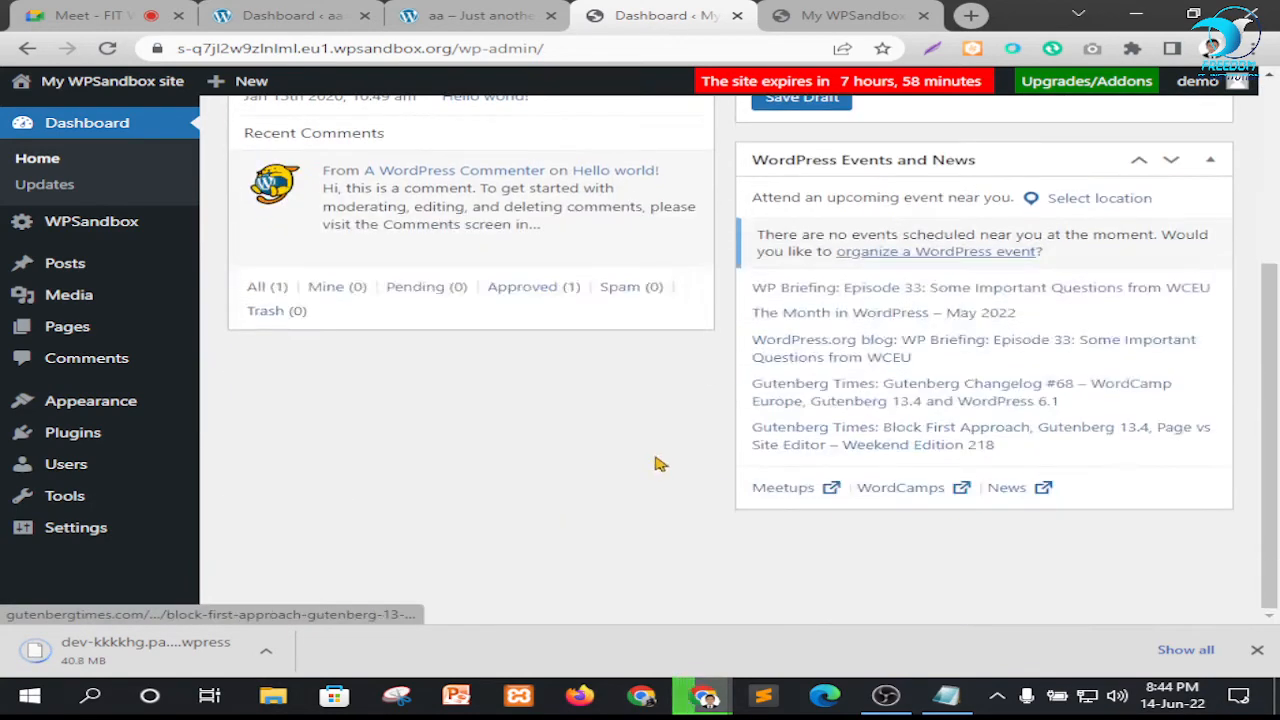
scroll(808, 480, up, 2)
scroll(632, 365, down, 2)
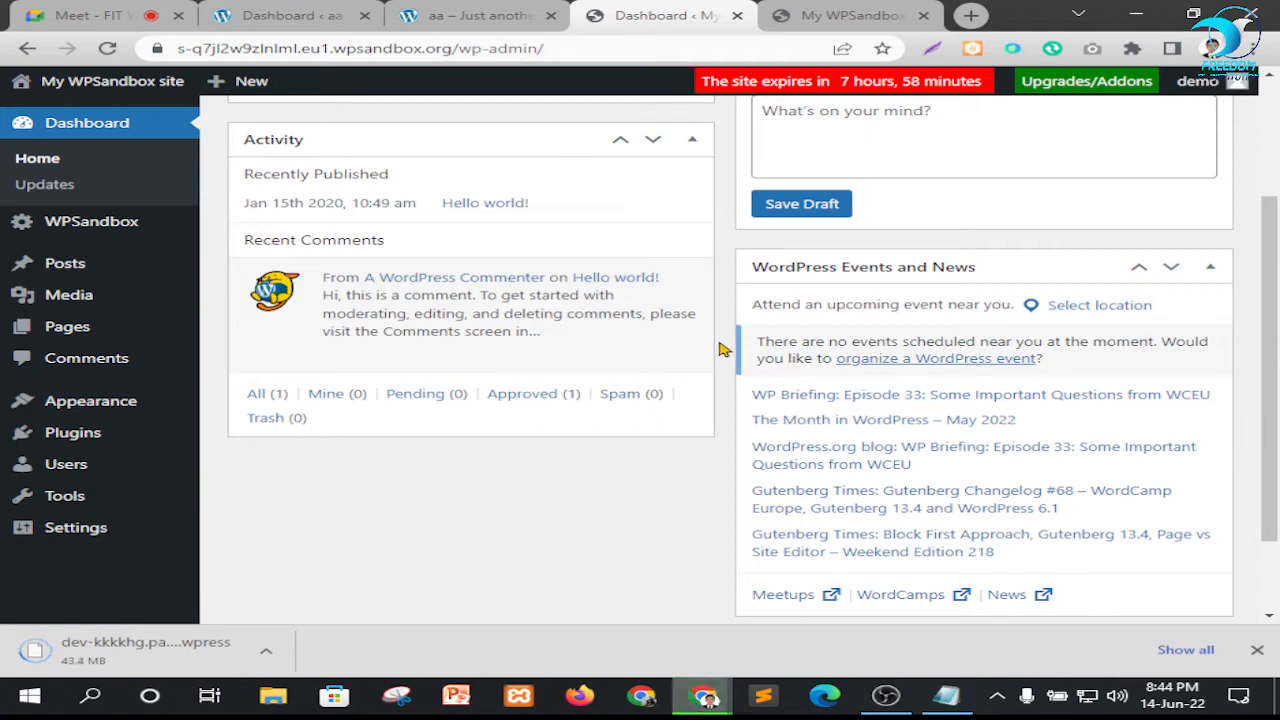
scroll(683, 334, up, 2)
Open the sandbox site's Add New plugin page in a new tab placed directly after the dashboard tab
mouse_move(80, 450)
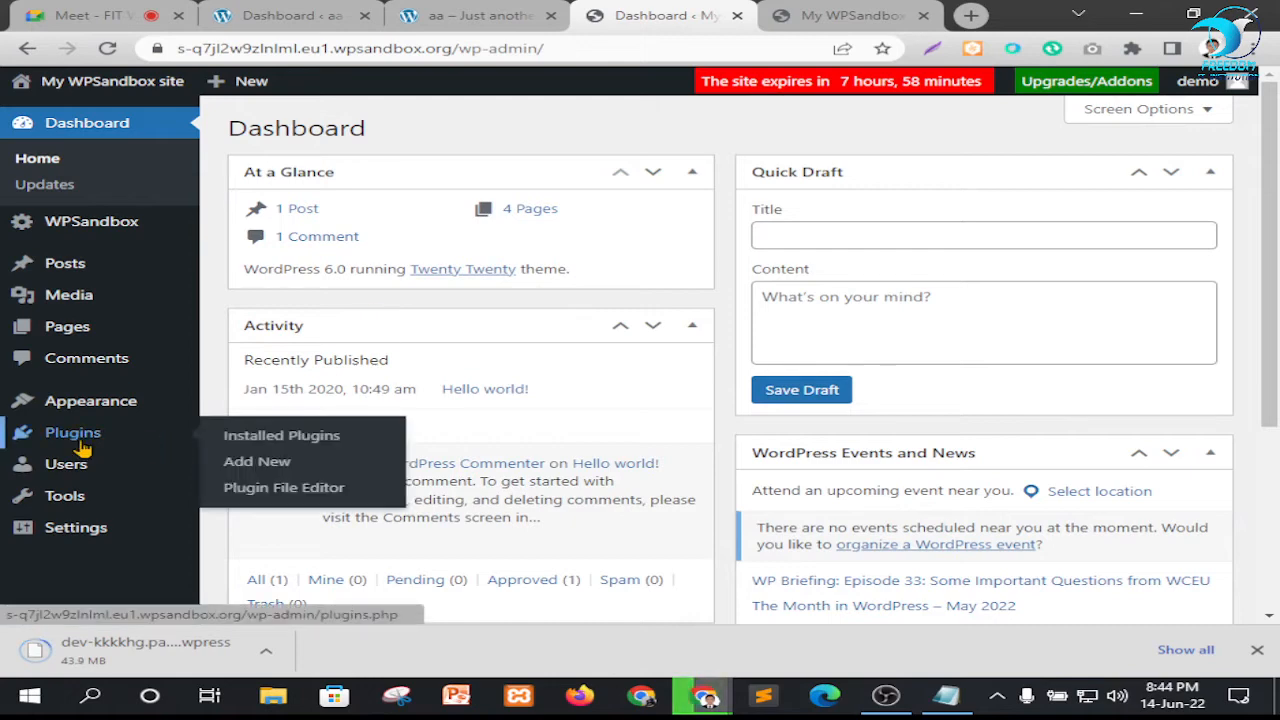
right_click(262, 463)
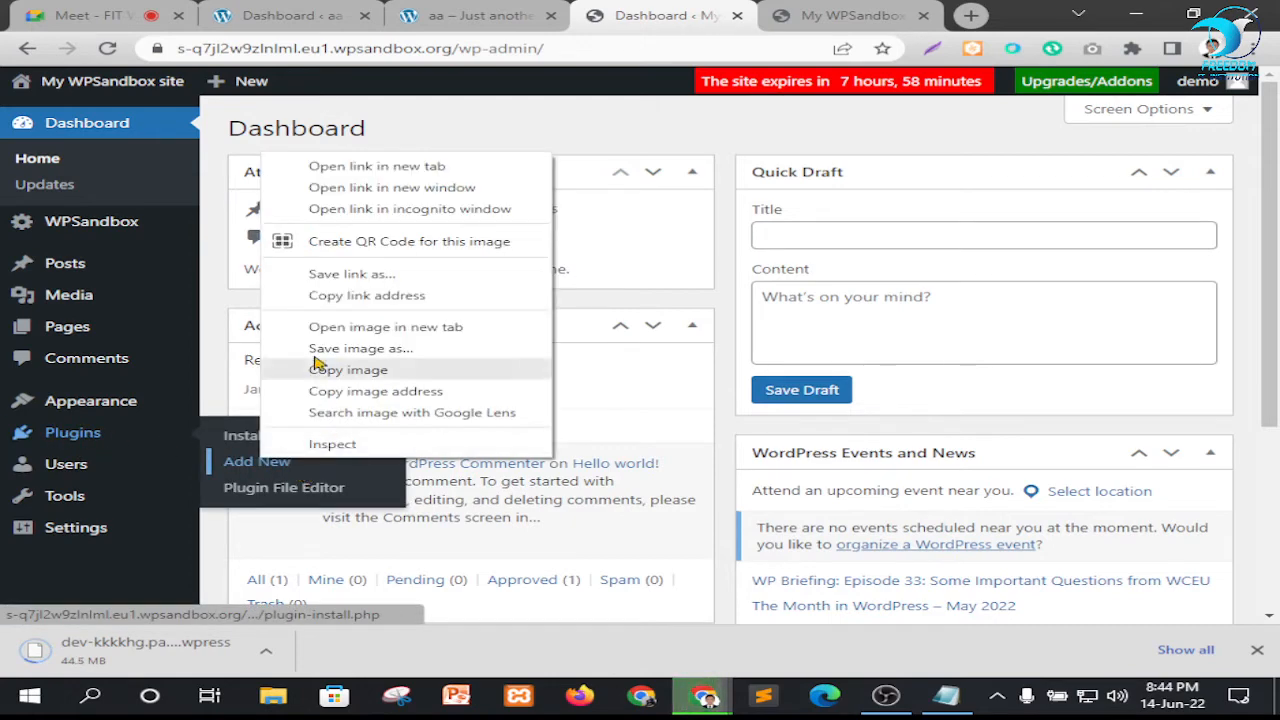
click(370, 168)
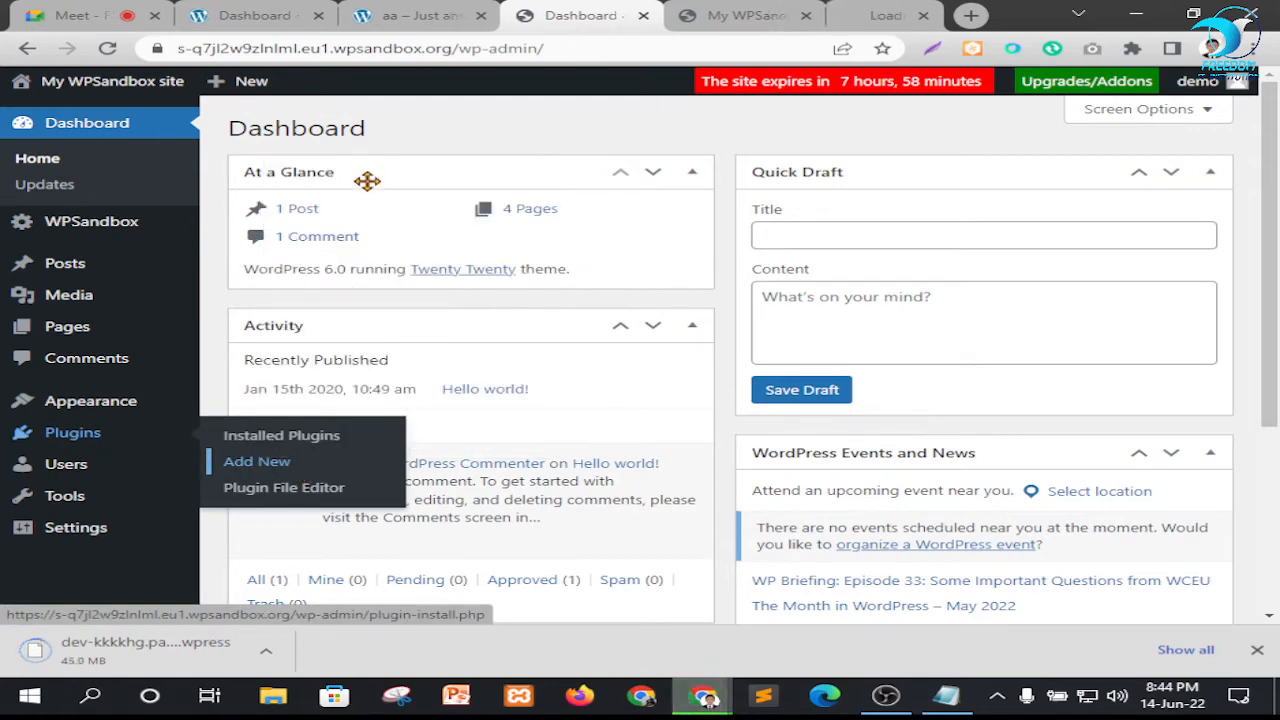
drag(834, 15, 723, 18)
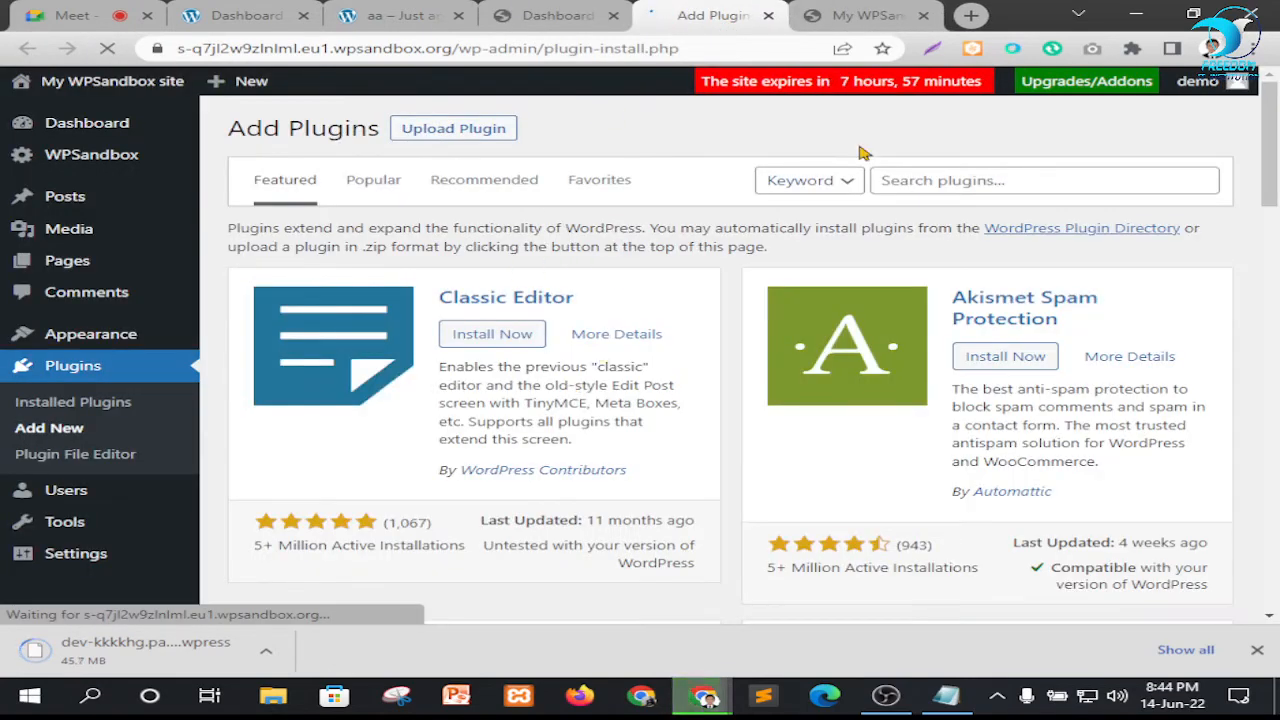
Search the plugin directory for "all in one"
click(971, 180)
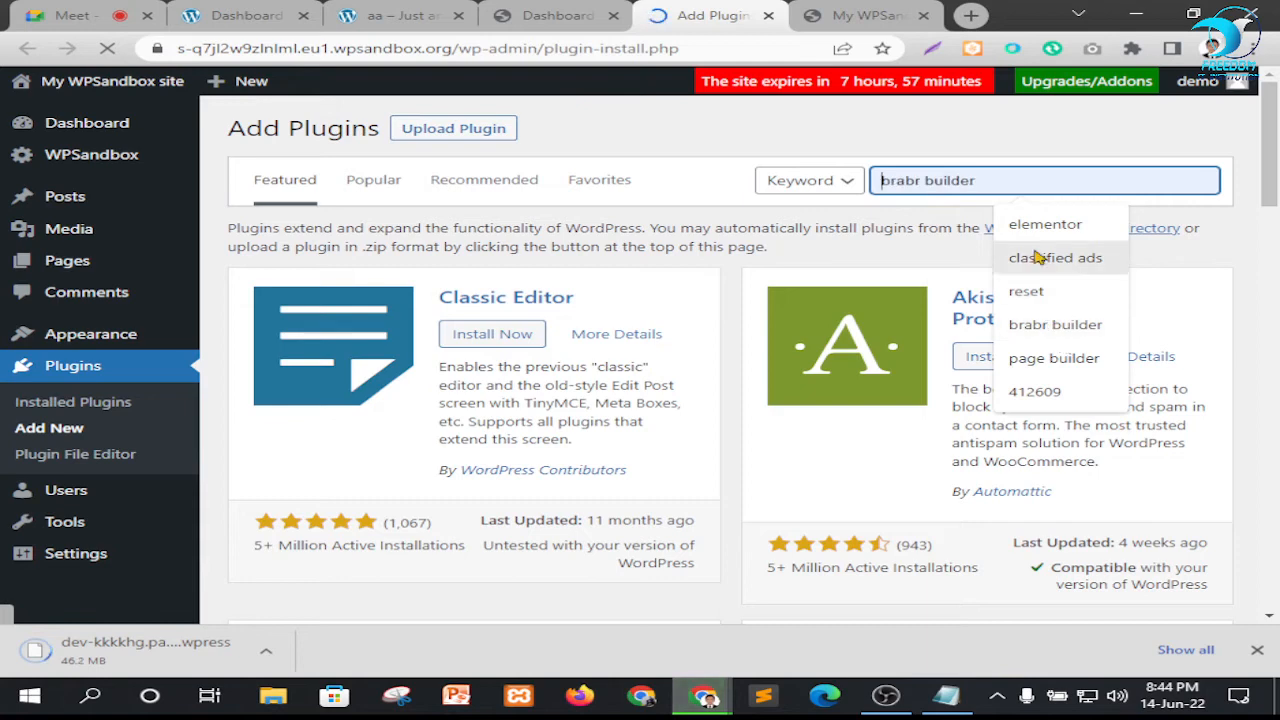
text(a)
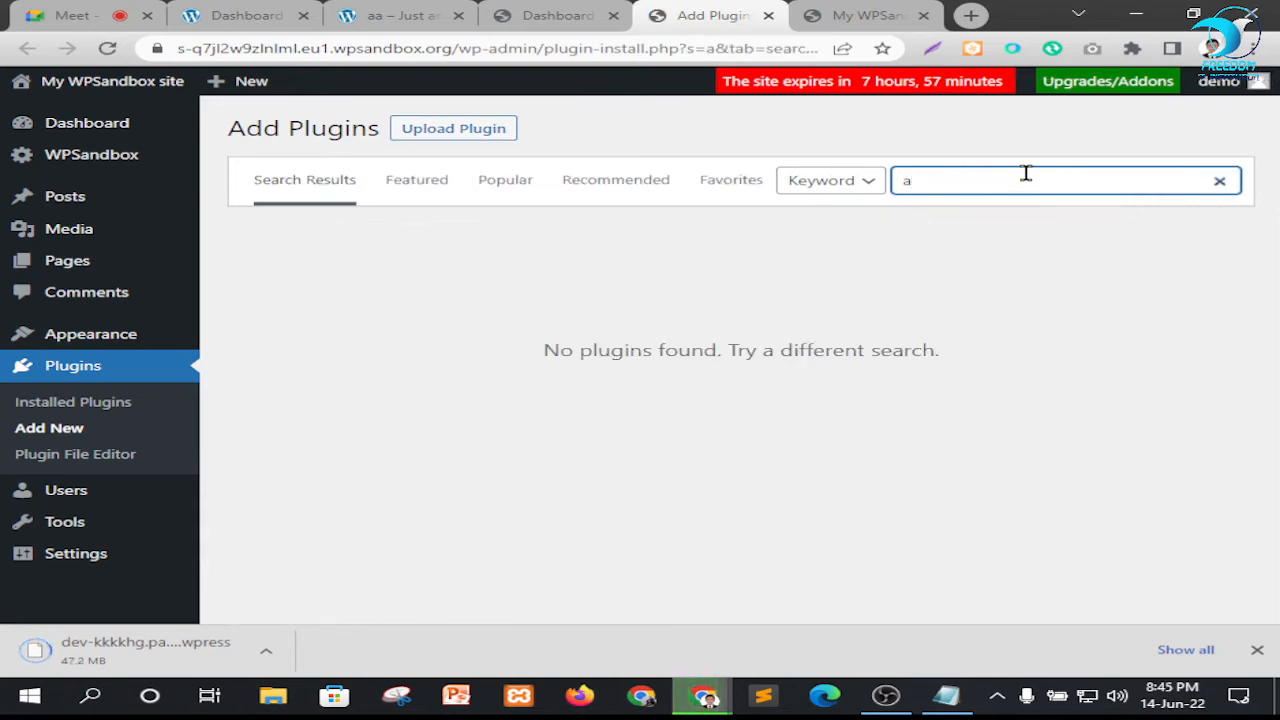
text(ll)
key(Down)
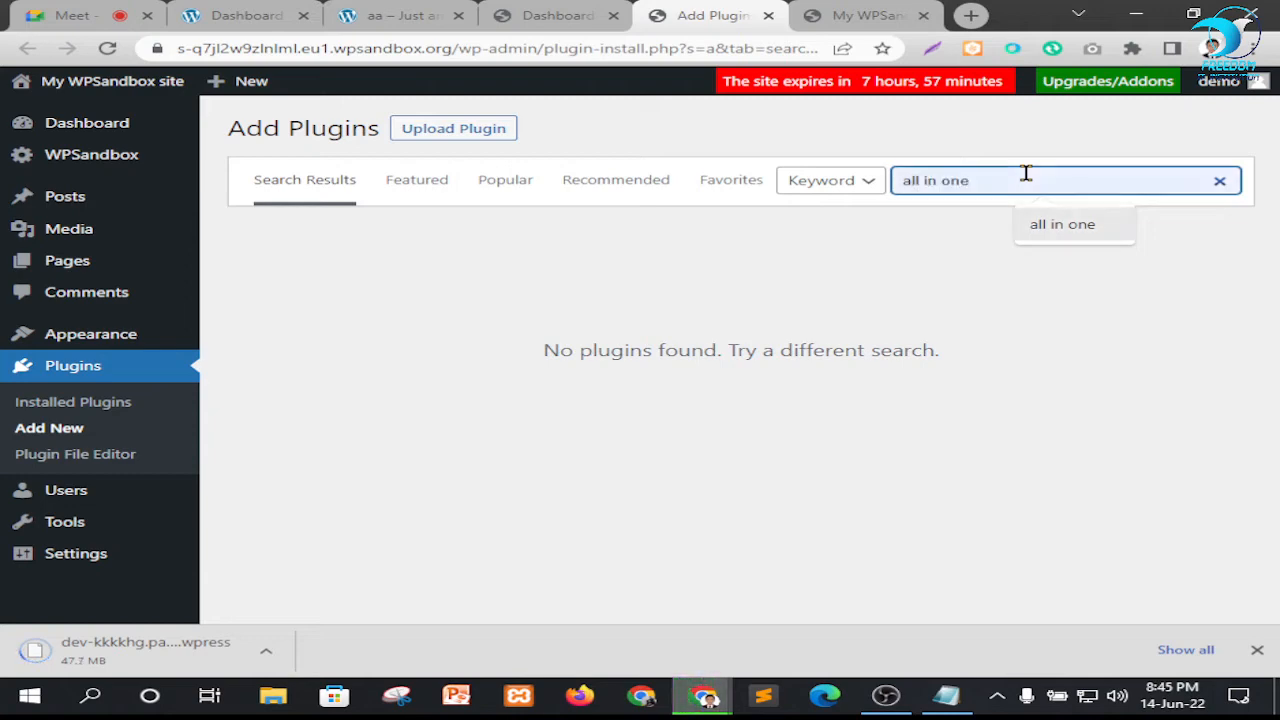
key(Return)
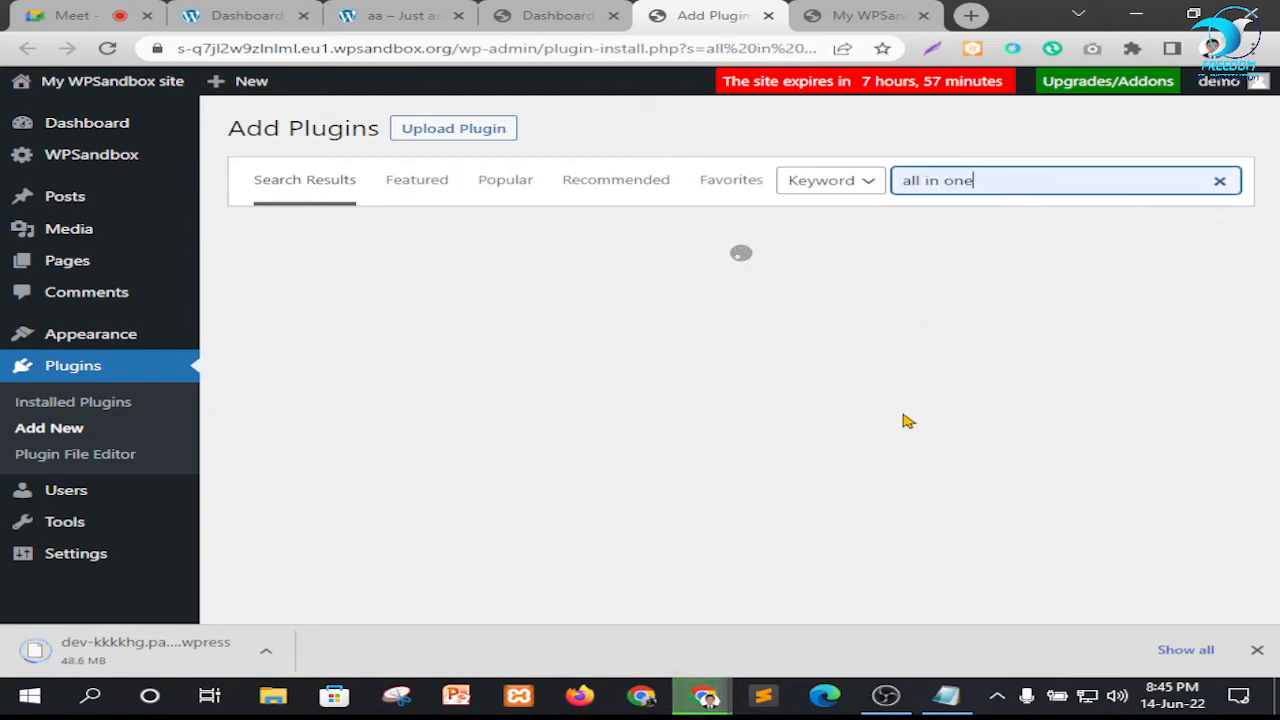
Install and activate the All-in-One WP Migration plugin on the sandbox site
scroll(434, 390, down, 5)
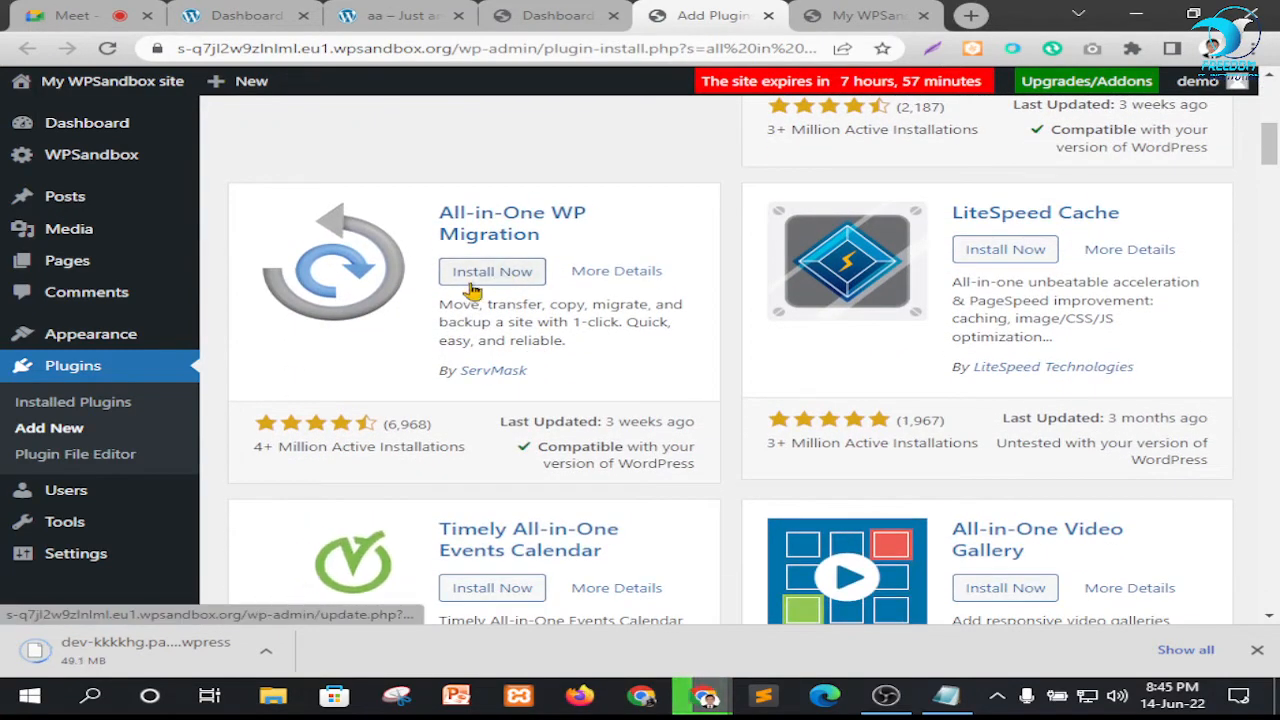
click(483, 285)
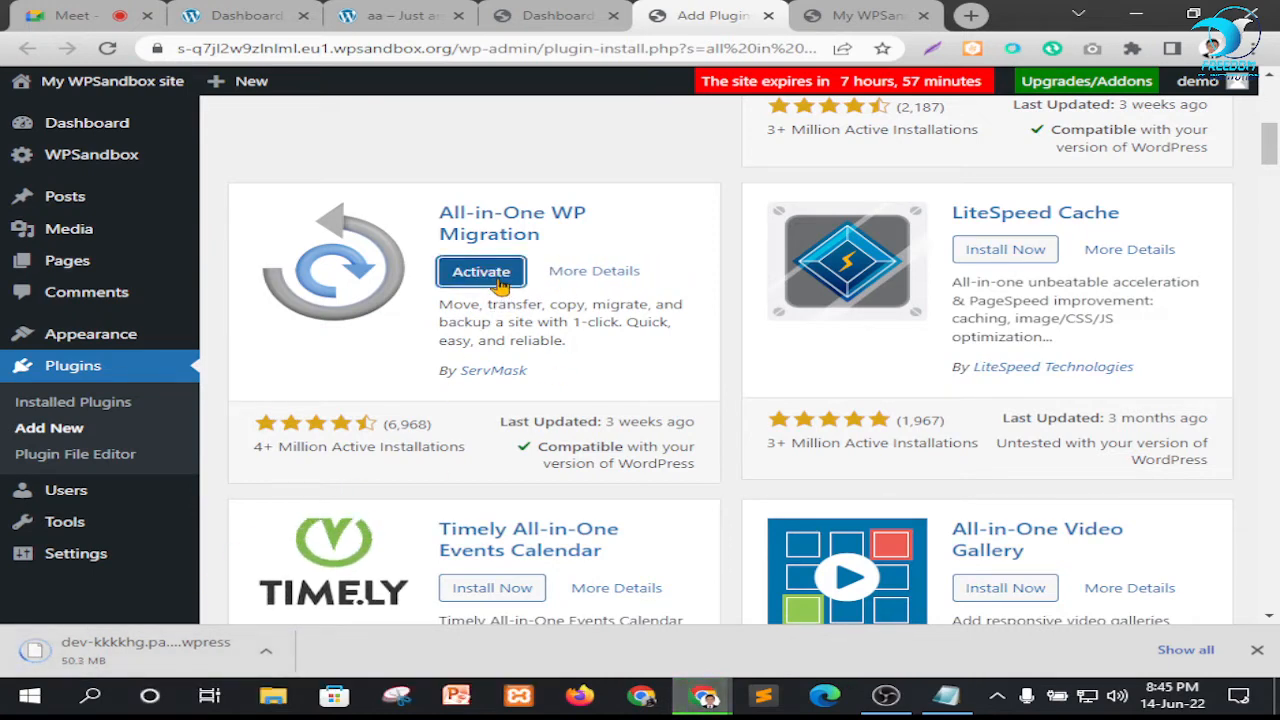
click(481, 271)
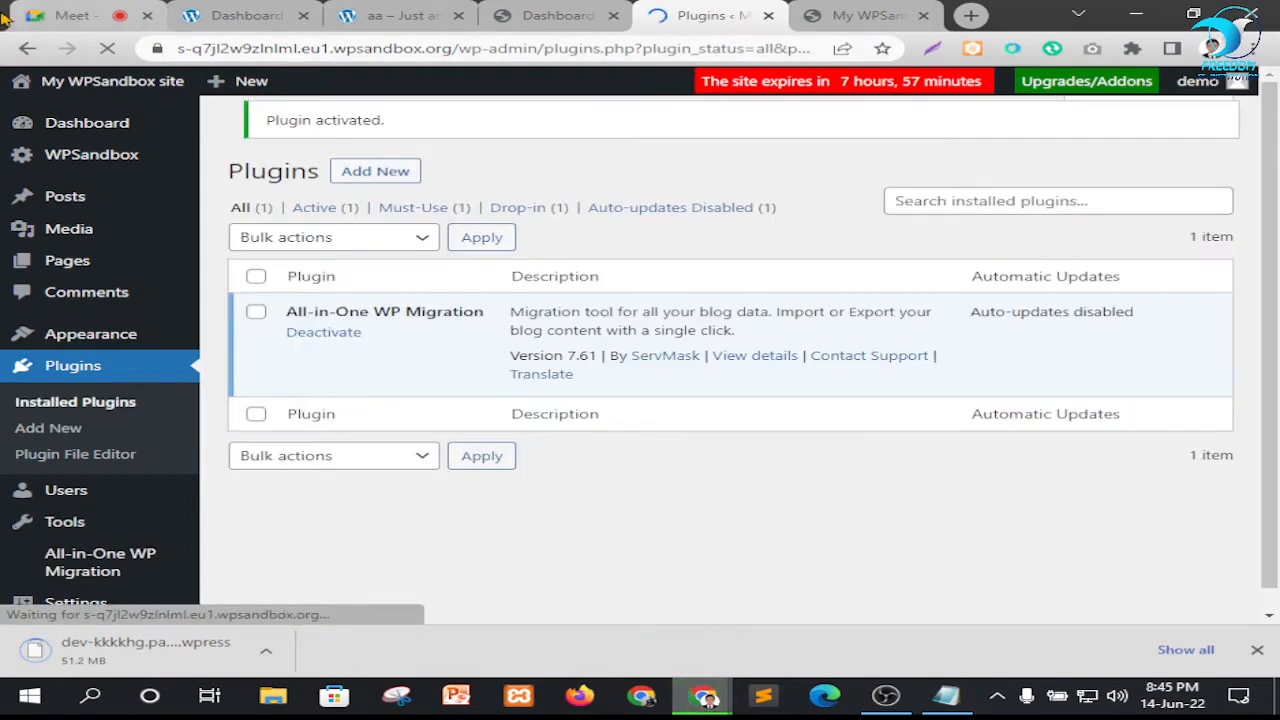
Check the Google Meet call repeatedly, returning each time to the sandbox site's installed plugins page
click(105, 17)
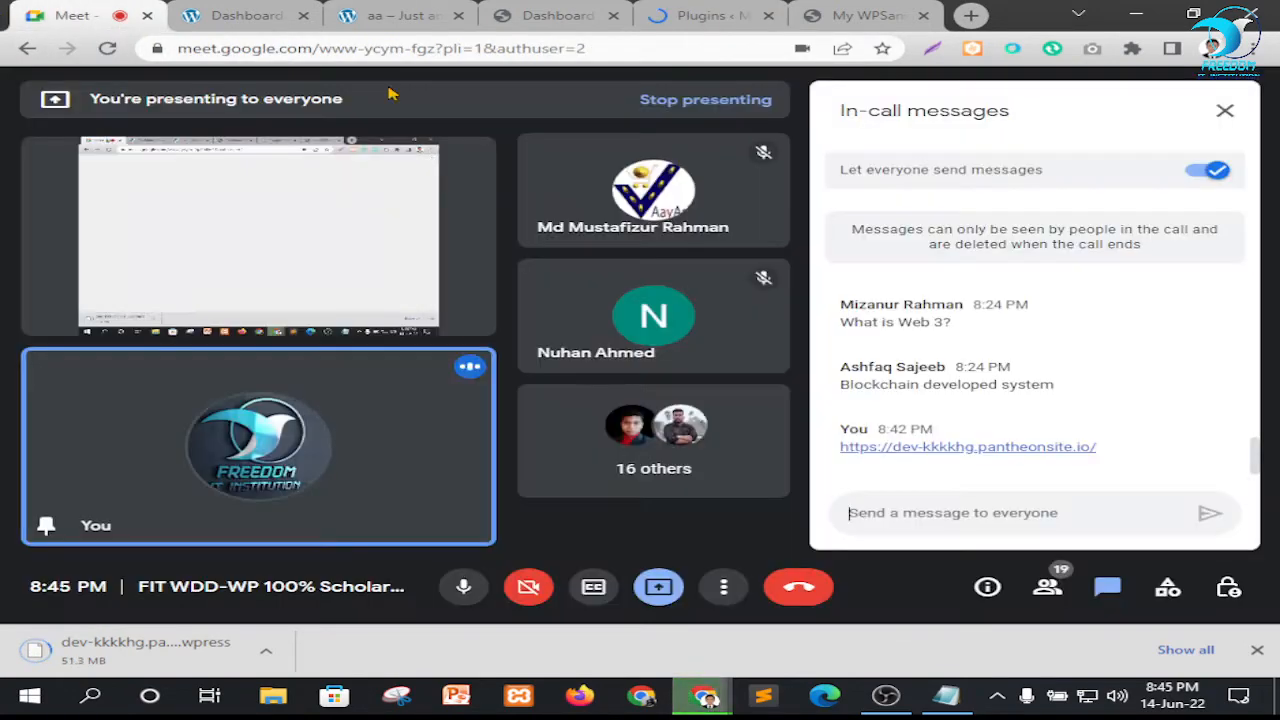
click(682, 14)
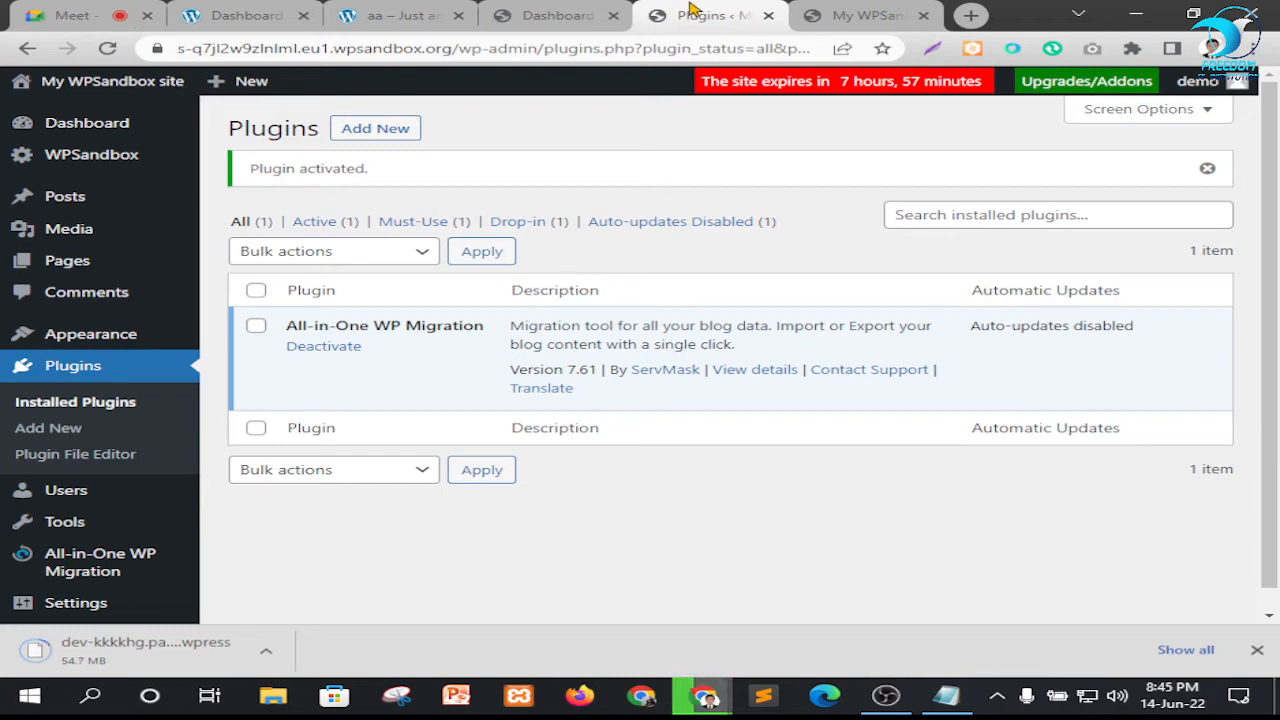
click(866, 15)
click(706, 15)
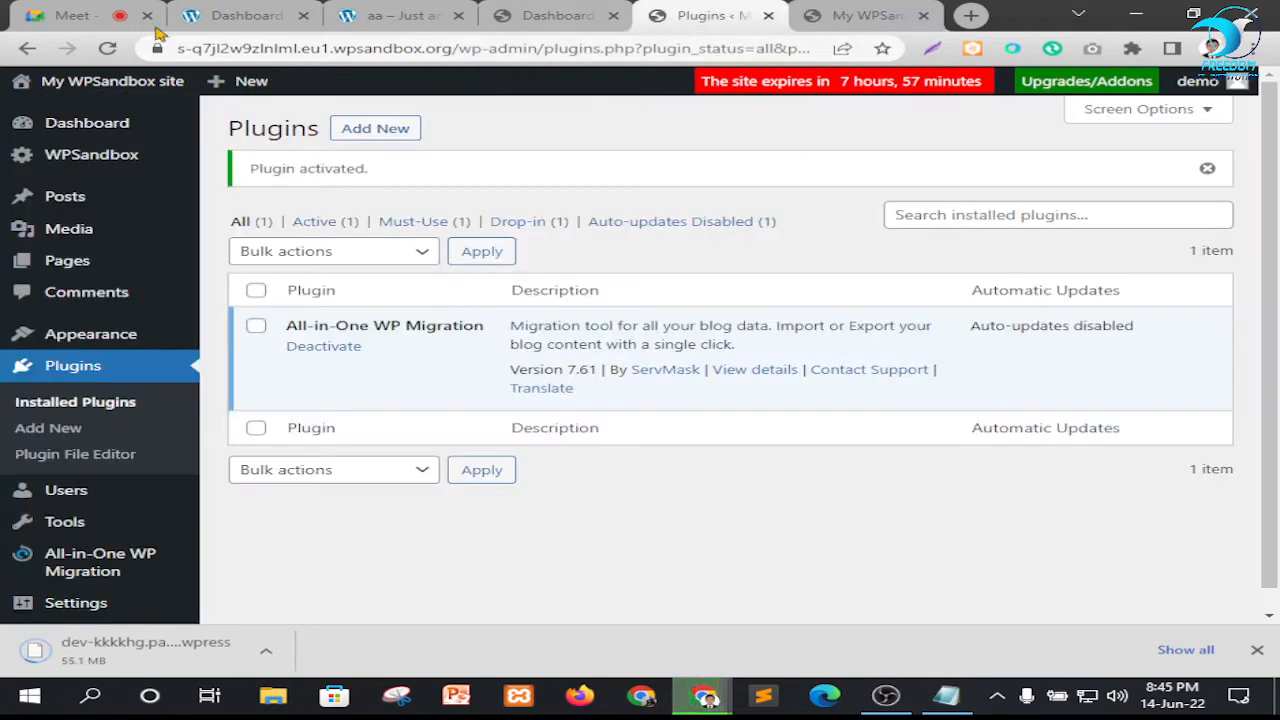
click(105, 15)
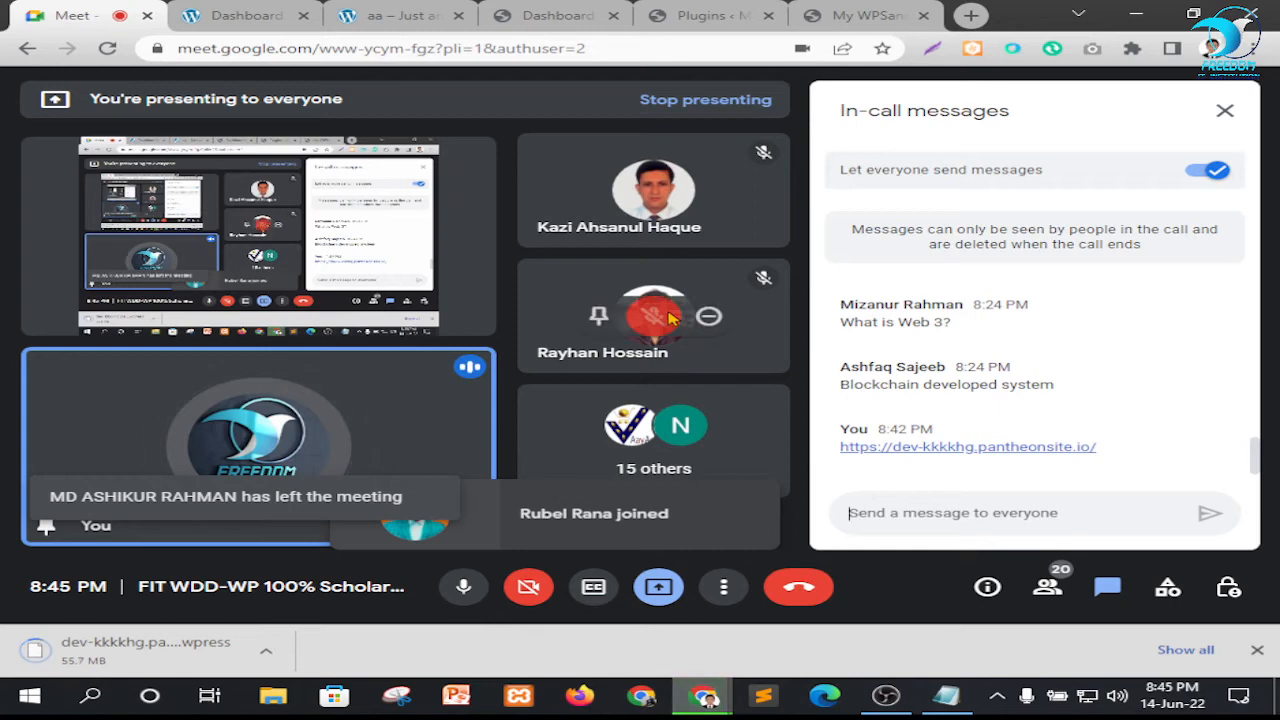
click(712, 12)
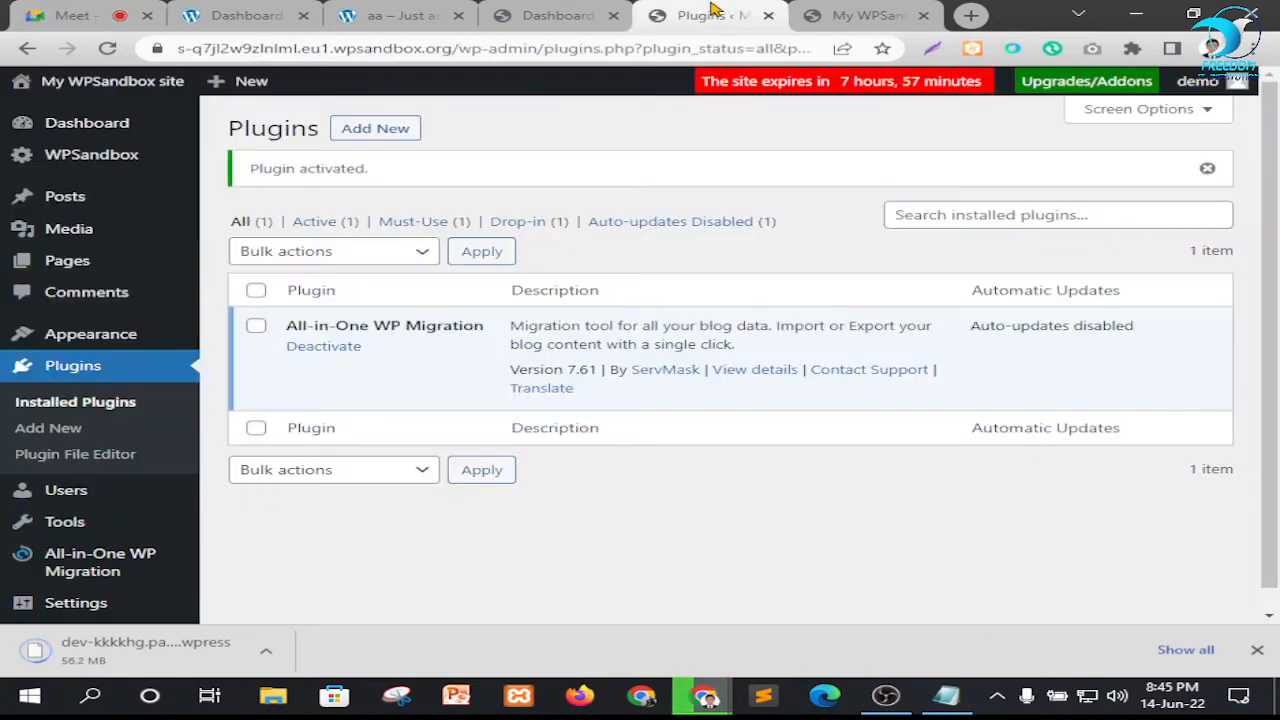
click(57, 9)
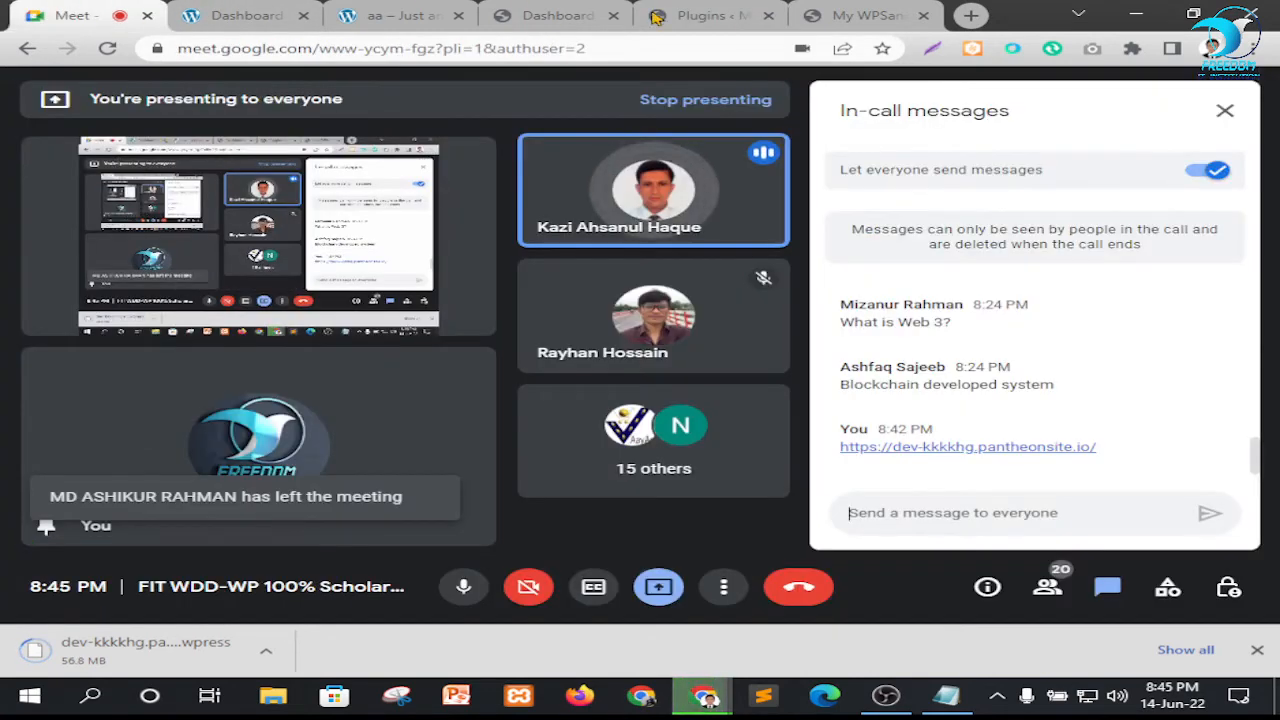
click(712, 12)
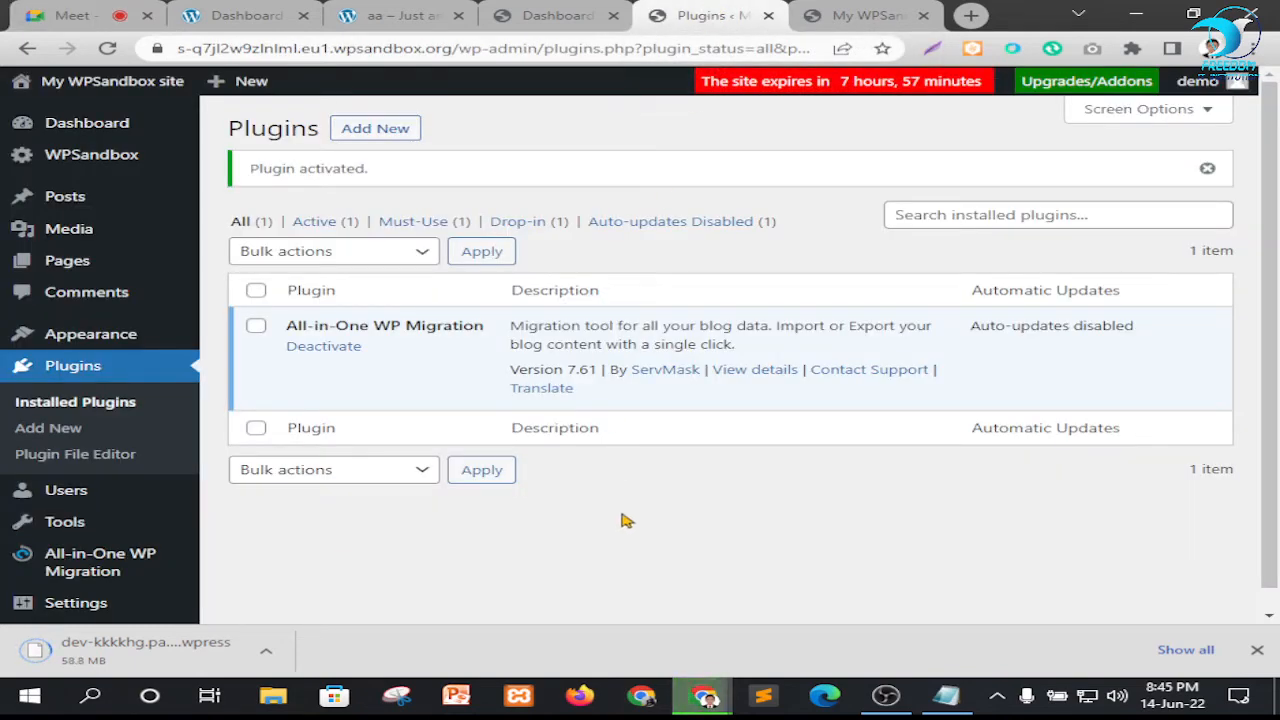
click(95, 8)
click(738, 16)
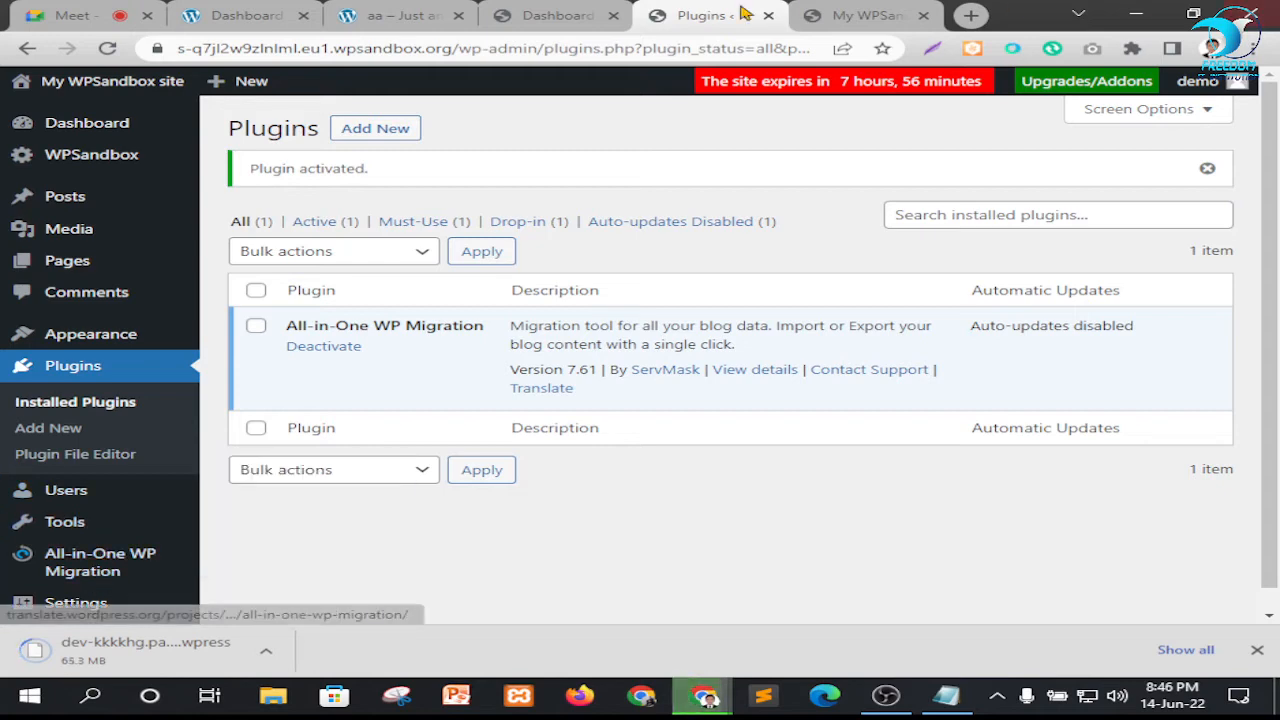
Open the All-in-One WP Migration Import page and highlight its maximum upload file size line
mouse_move(80, 565)
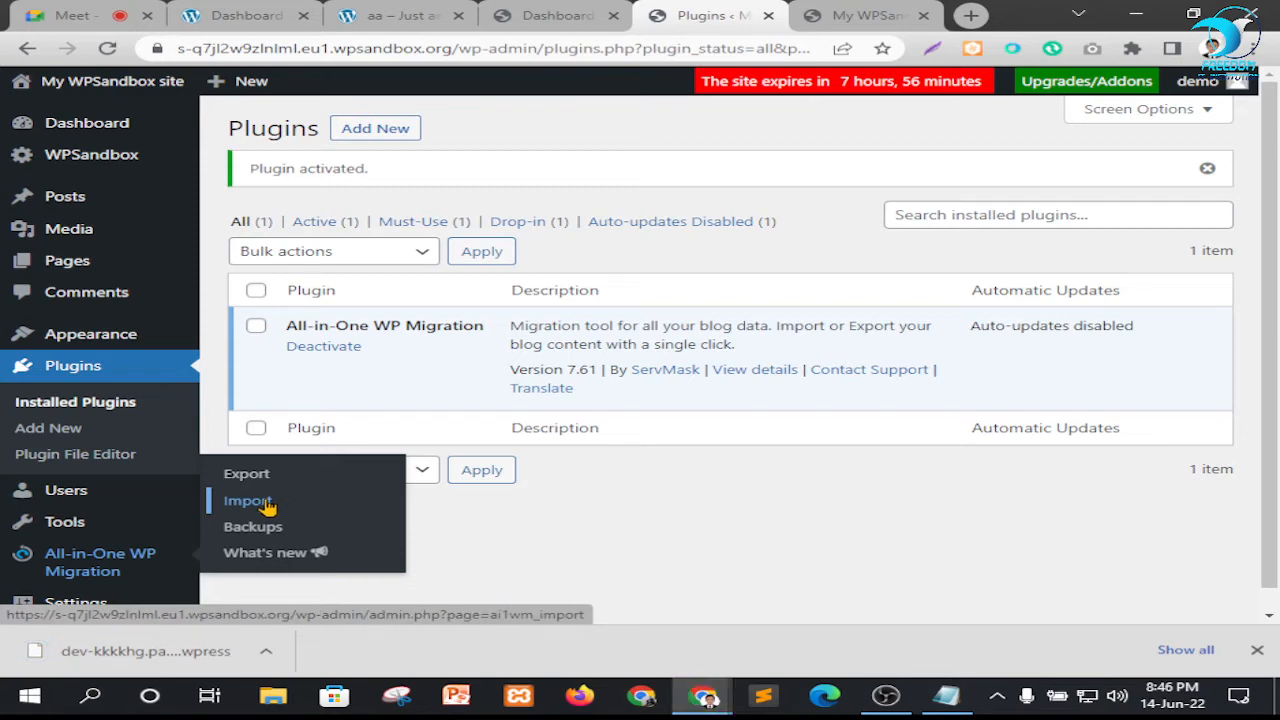
click(262, 506)
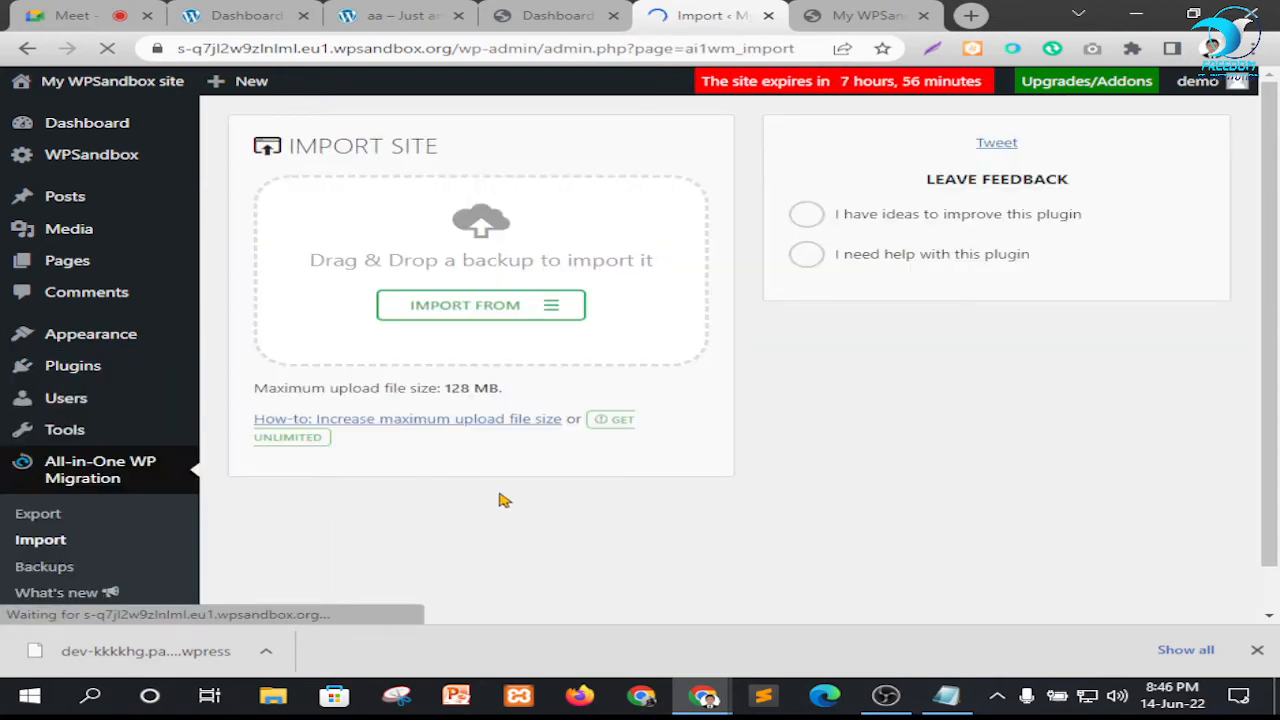
drag(438, 388, 500, 388)
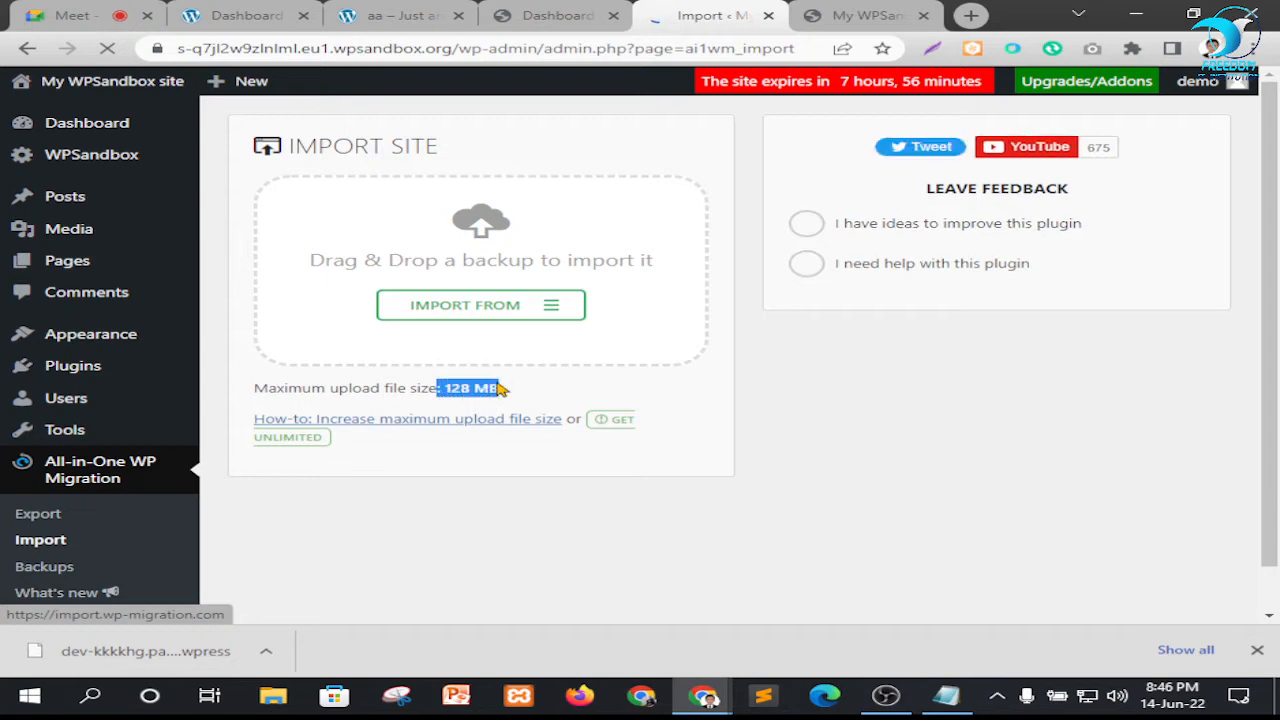
drag(255, 388, 495, 388)
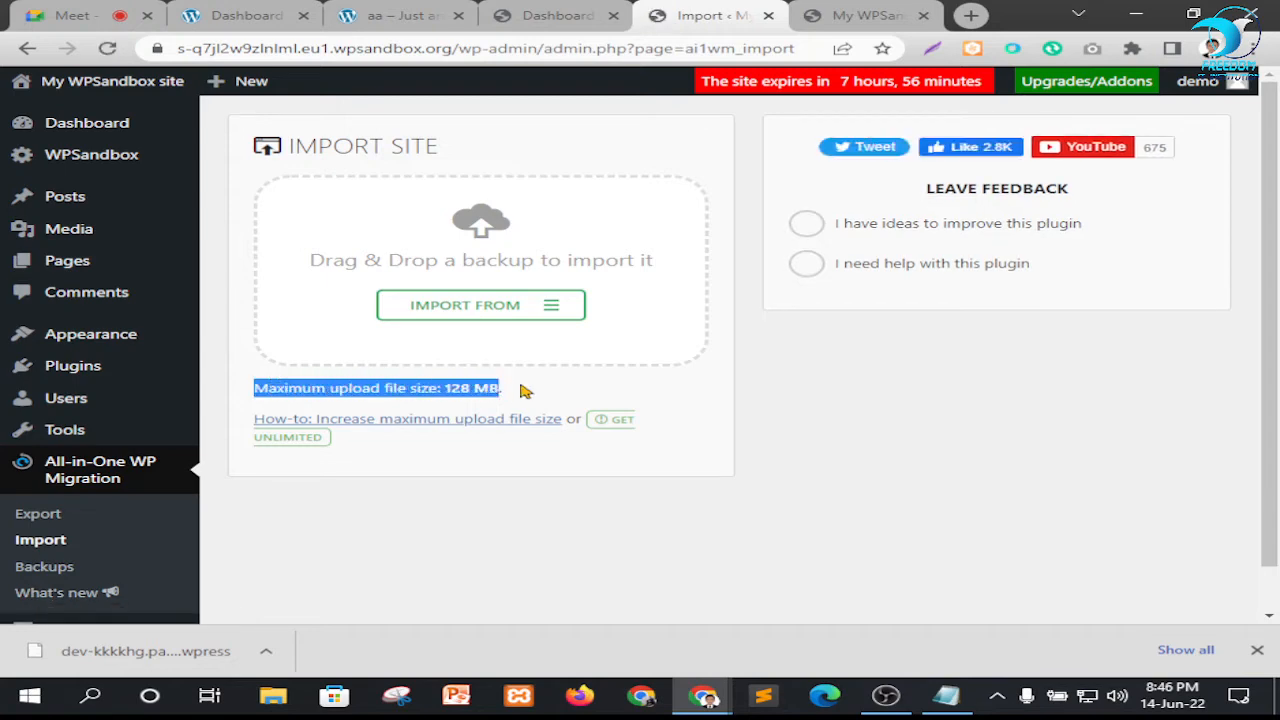
click(525, 390)
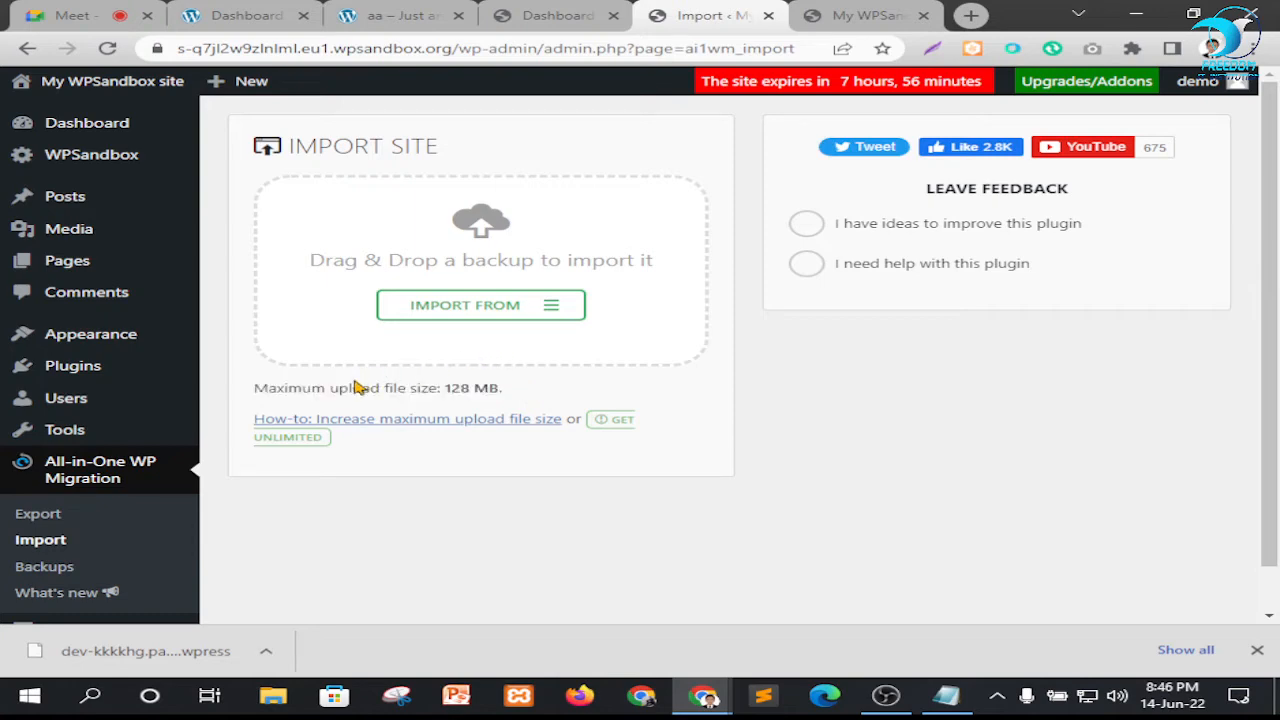
drag(274, 386, 500, 386)
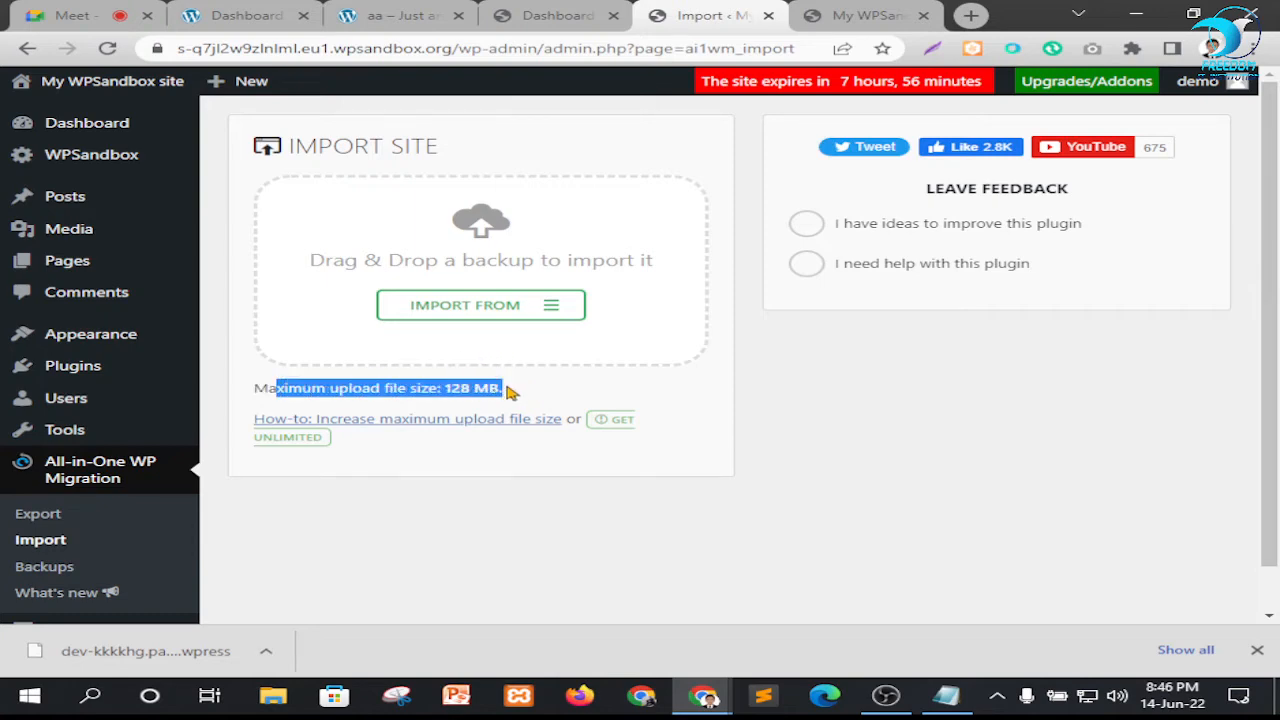
click(510, 392)
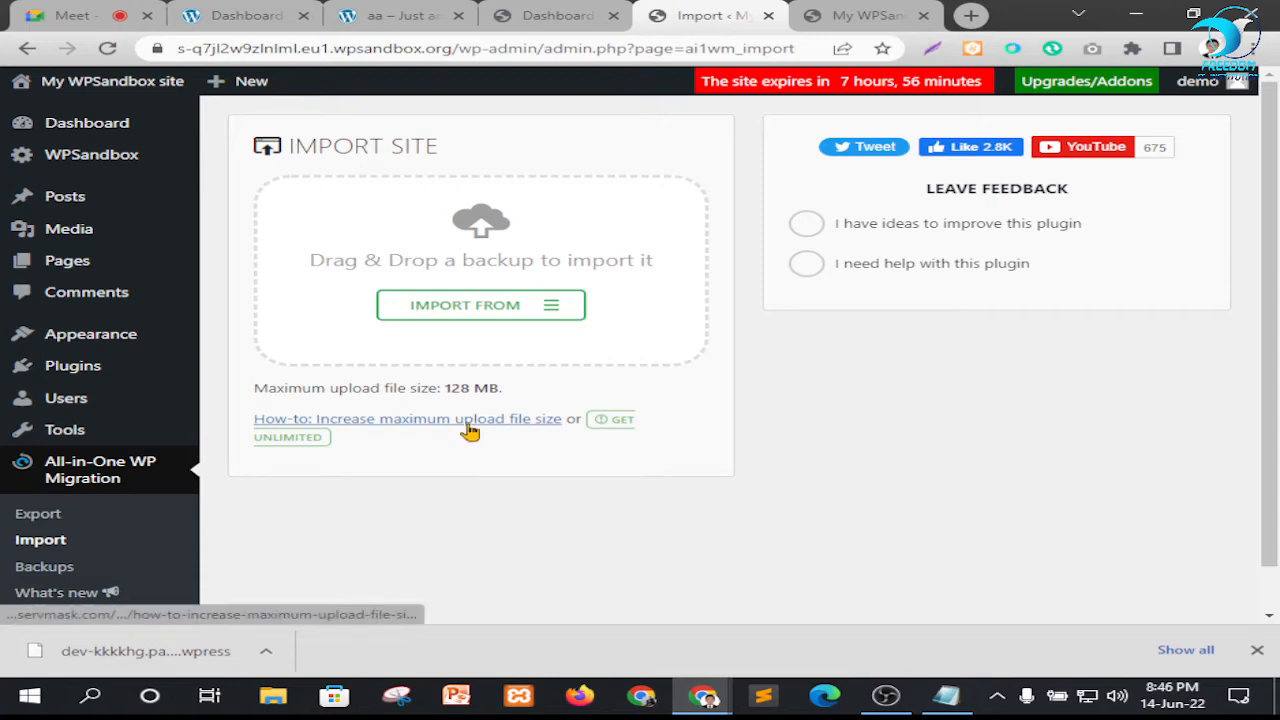
Check the Google Meet call, and open the Import page's guide on increasing the maximum upload file size in a new tab
click(70, 15)
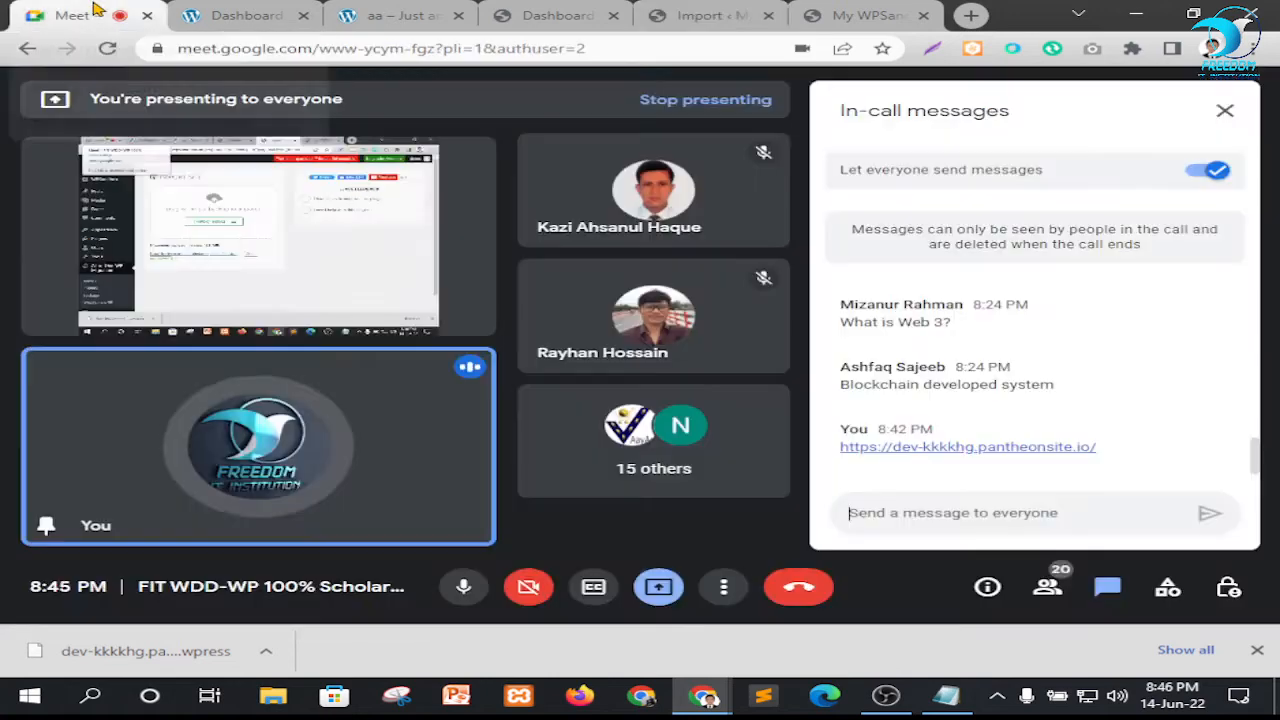
click(728, 12)
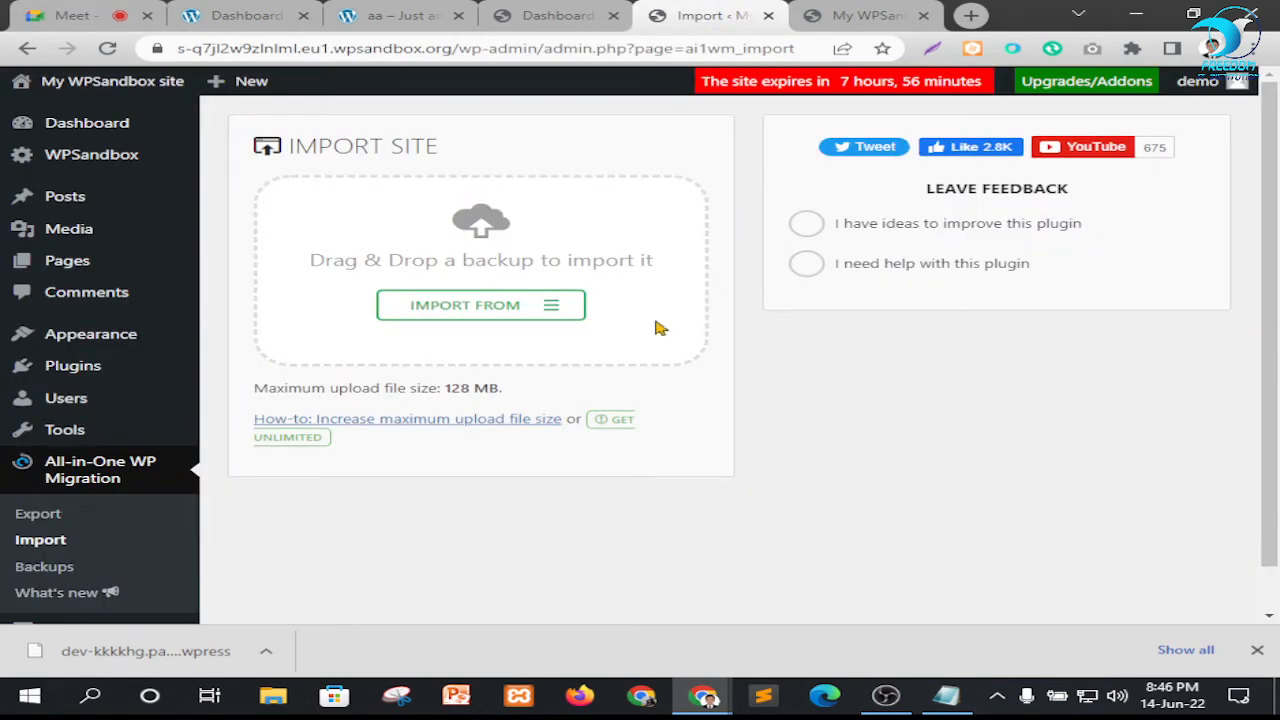
right_click(400, 419)
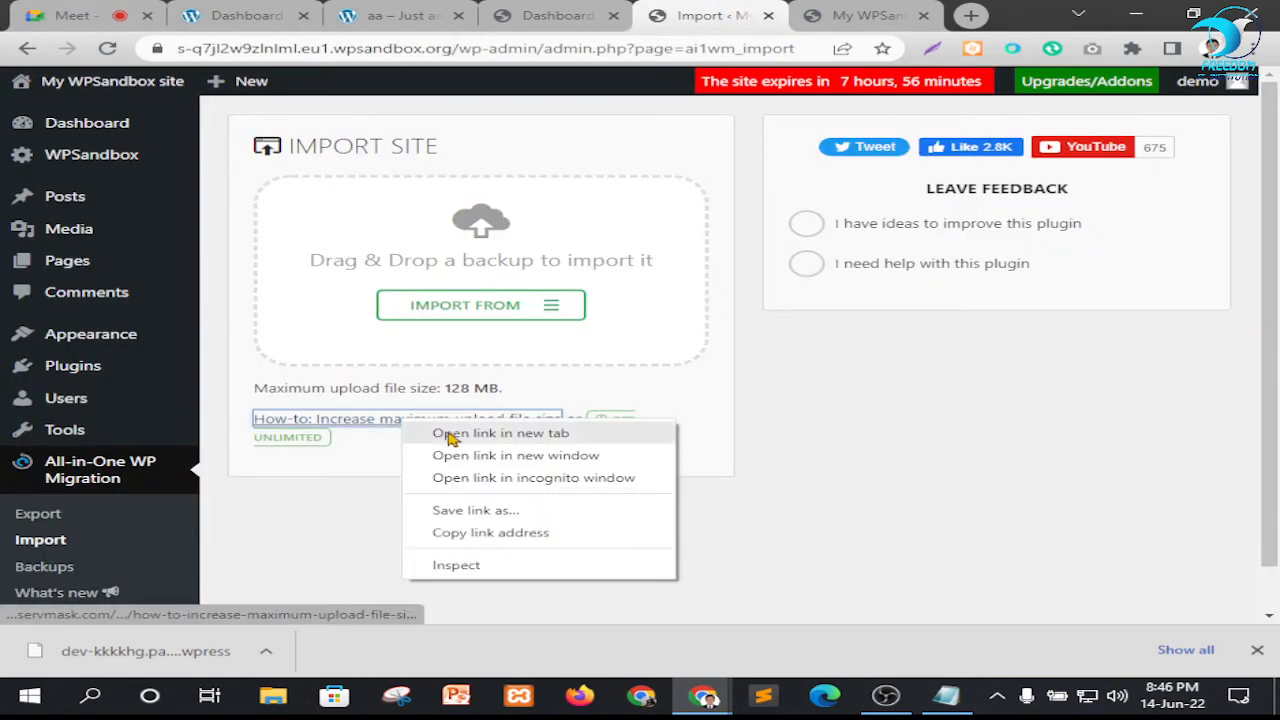
click(449, 437)
click(717, 24)
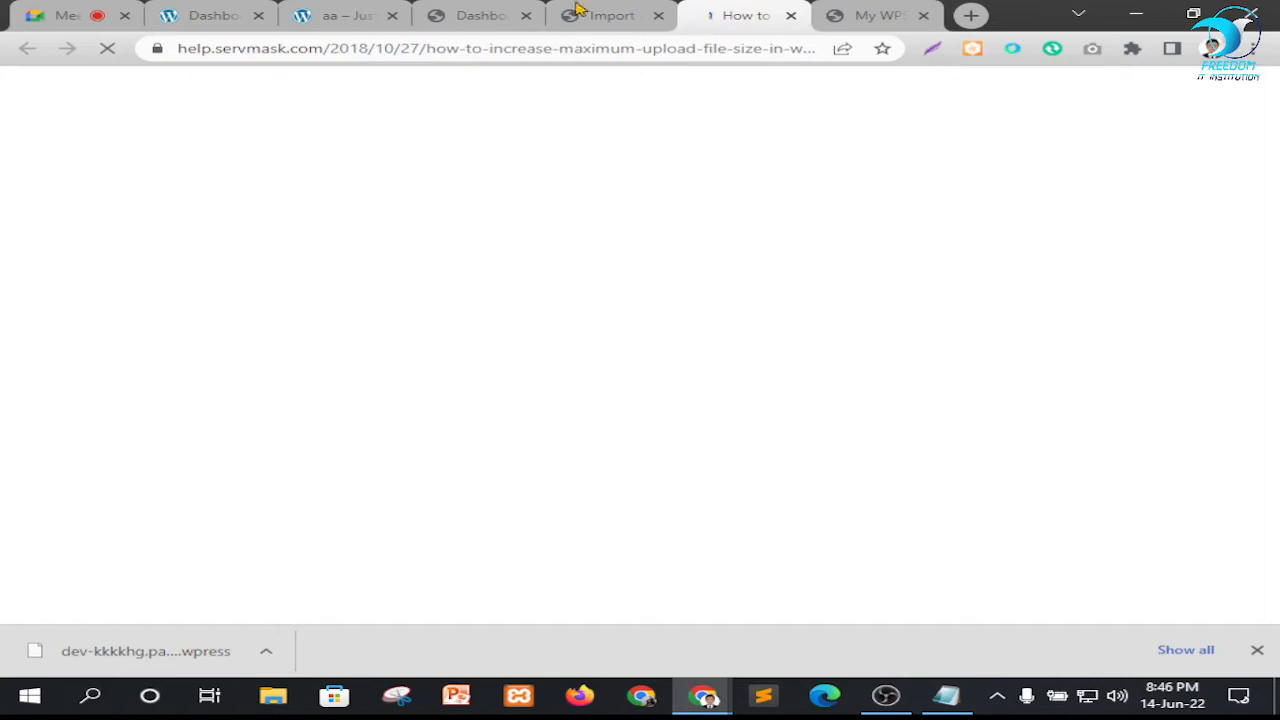
click(578, 10)
click(735, 12)
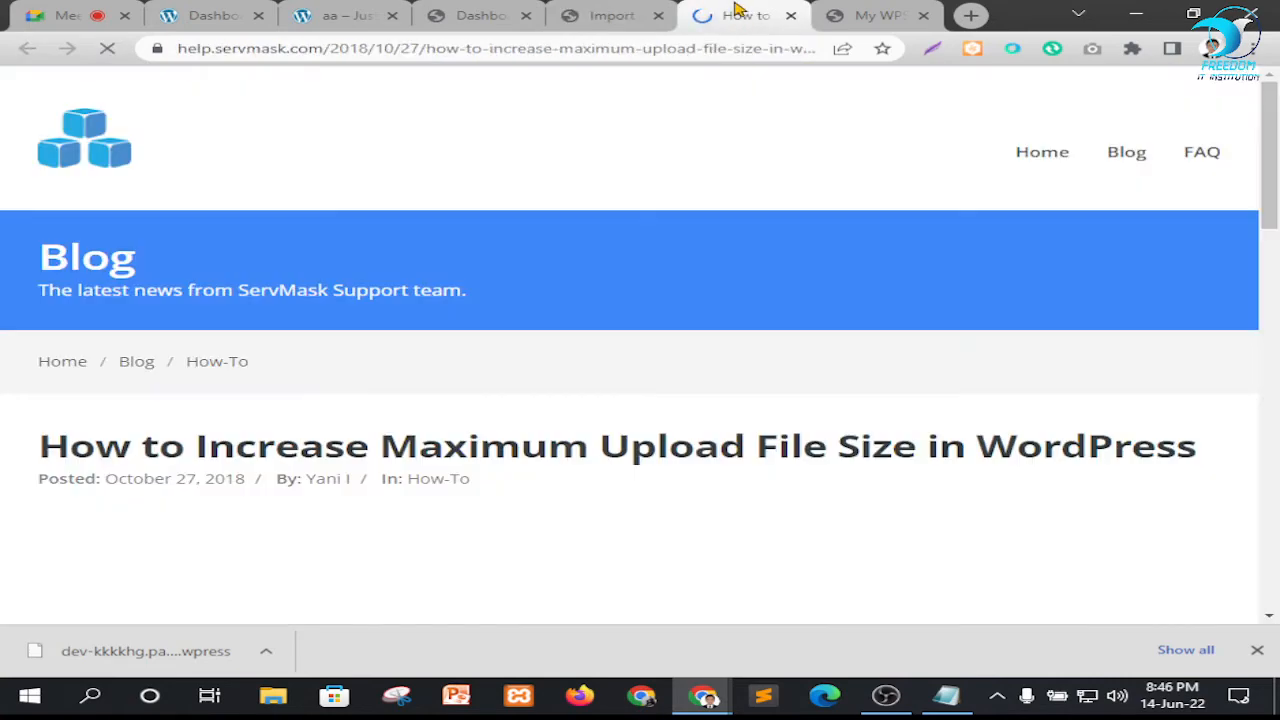
Read through the guide's methods for raising the upload limit, highlighting the .htaccess and wp-config.php code blocks
scroll(548, 368, down, 4)
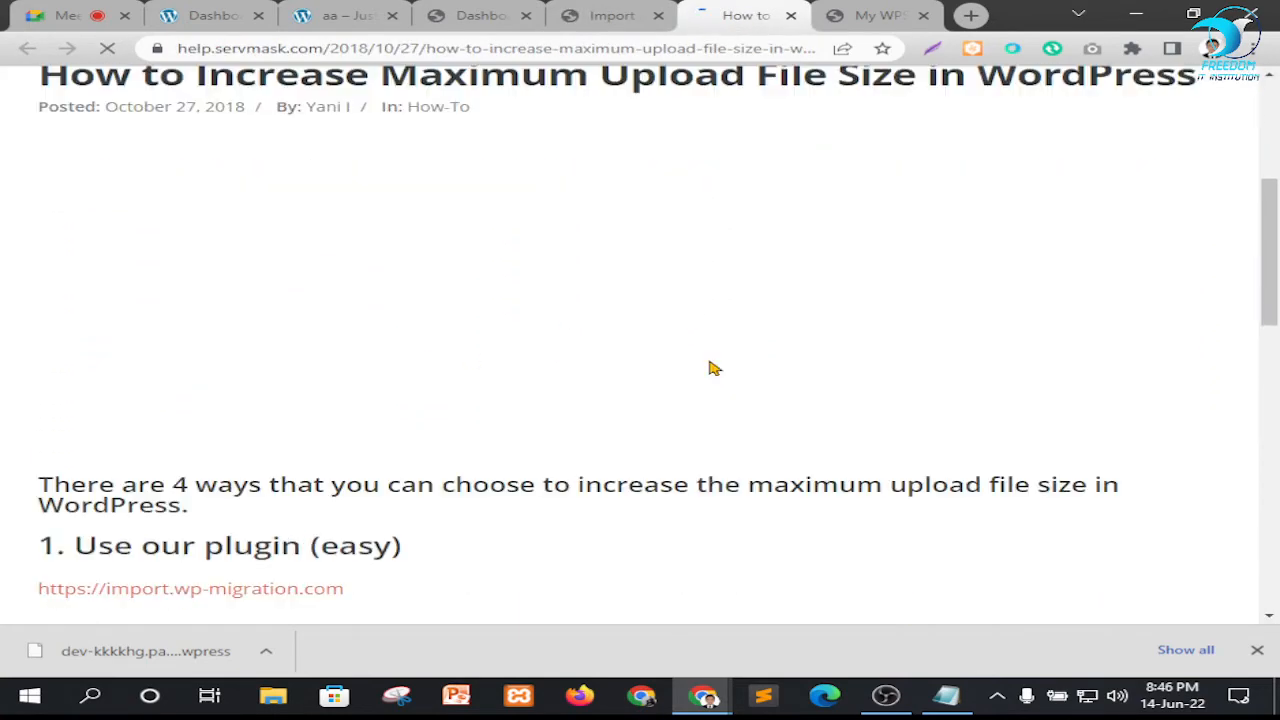
scroll(714, 368, down, 5)
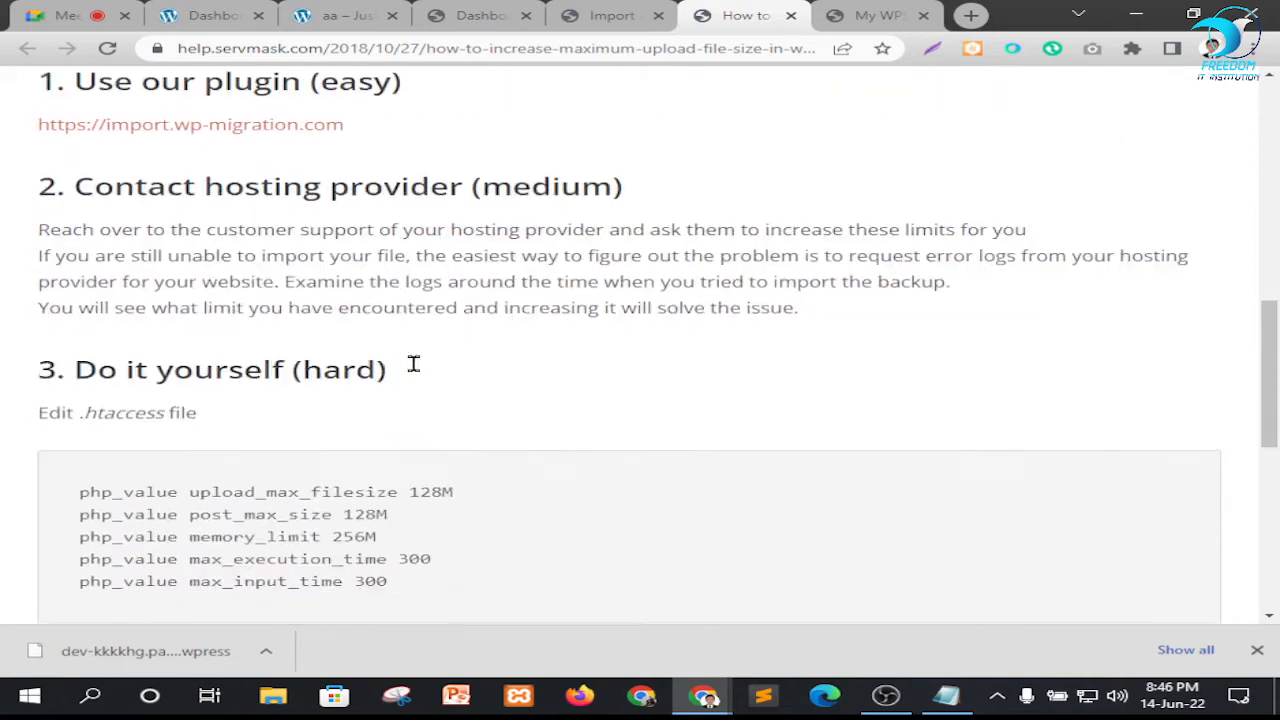
scroll(413, 364, down, 2)
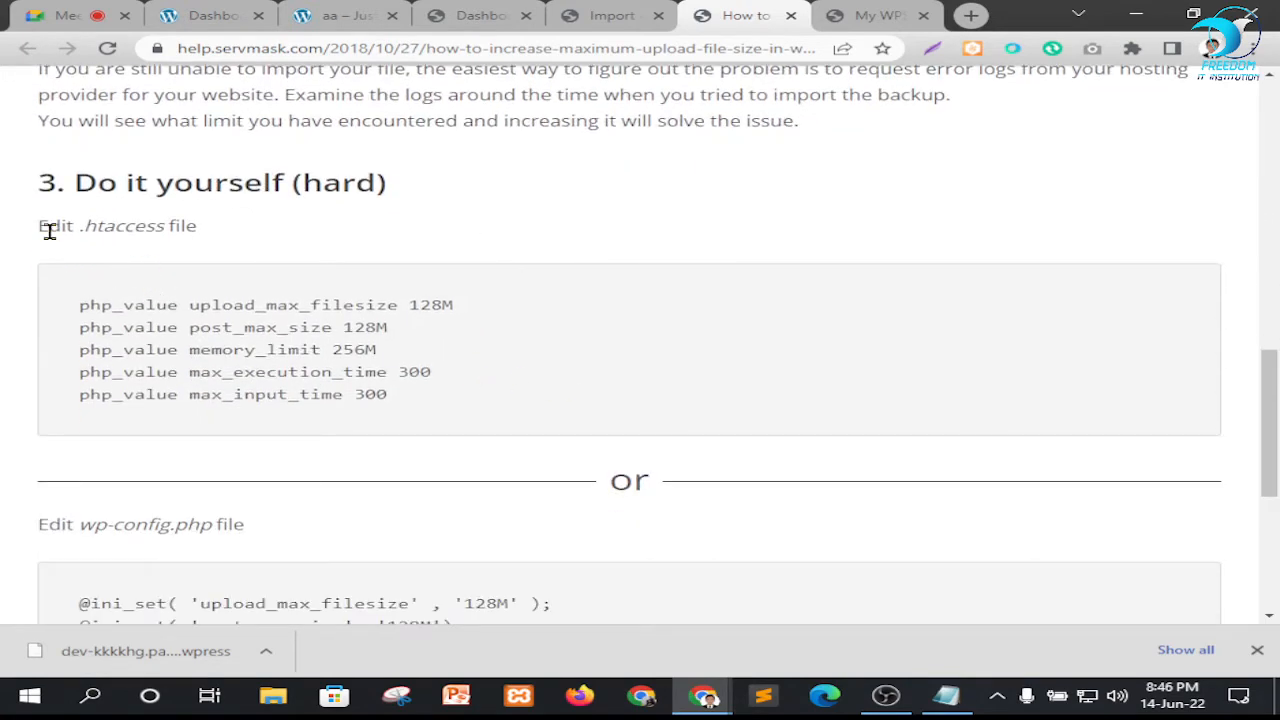
drag(72, 228, 224, 231)
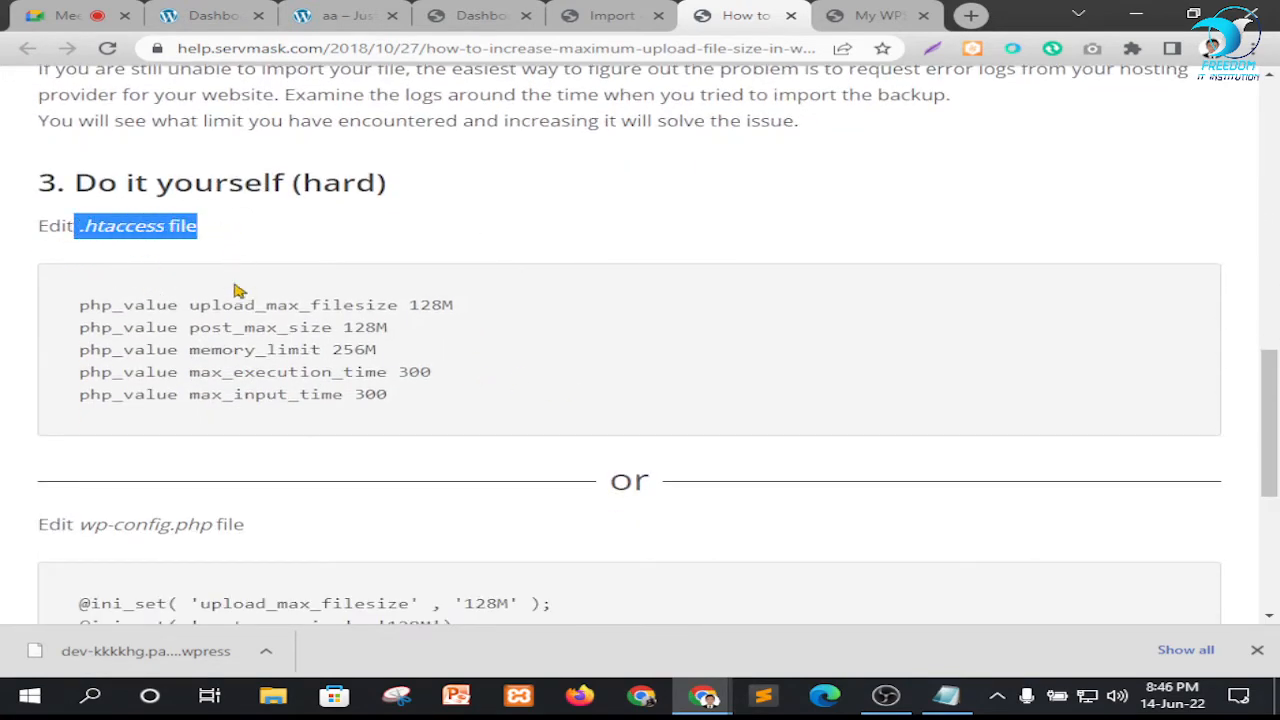
drag(79, 305, 510, 386)
scroll(316, 337, down, 3)
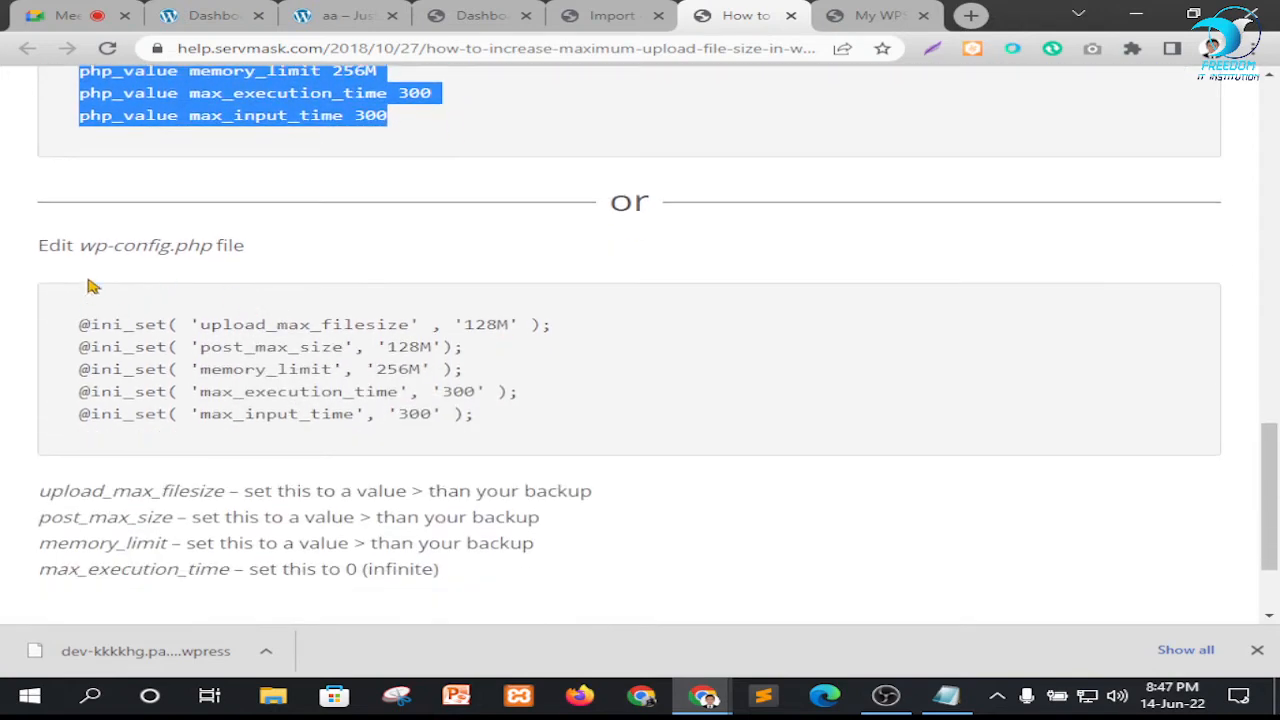
drag(80, 325, 515, 420)
scroll(730, 390, down, 2)
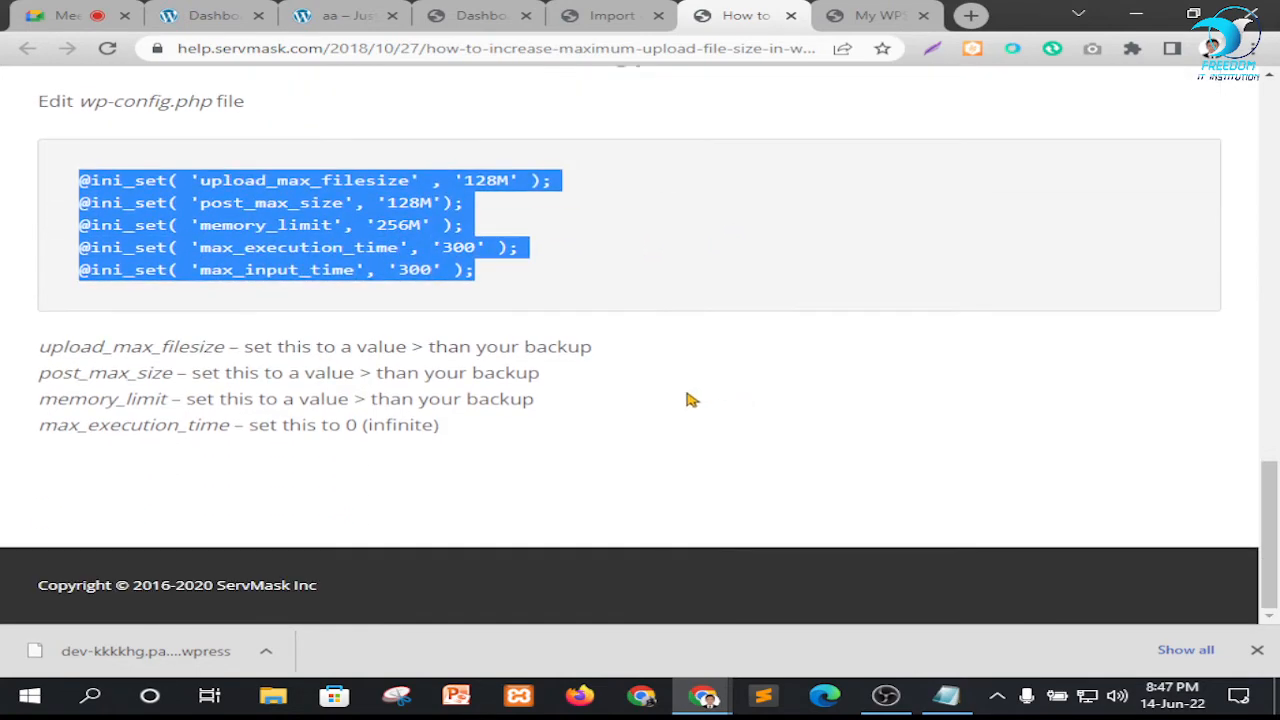
scroll(690, 400, up, 10)
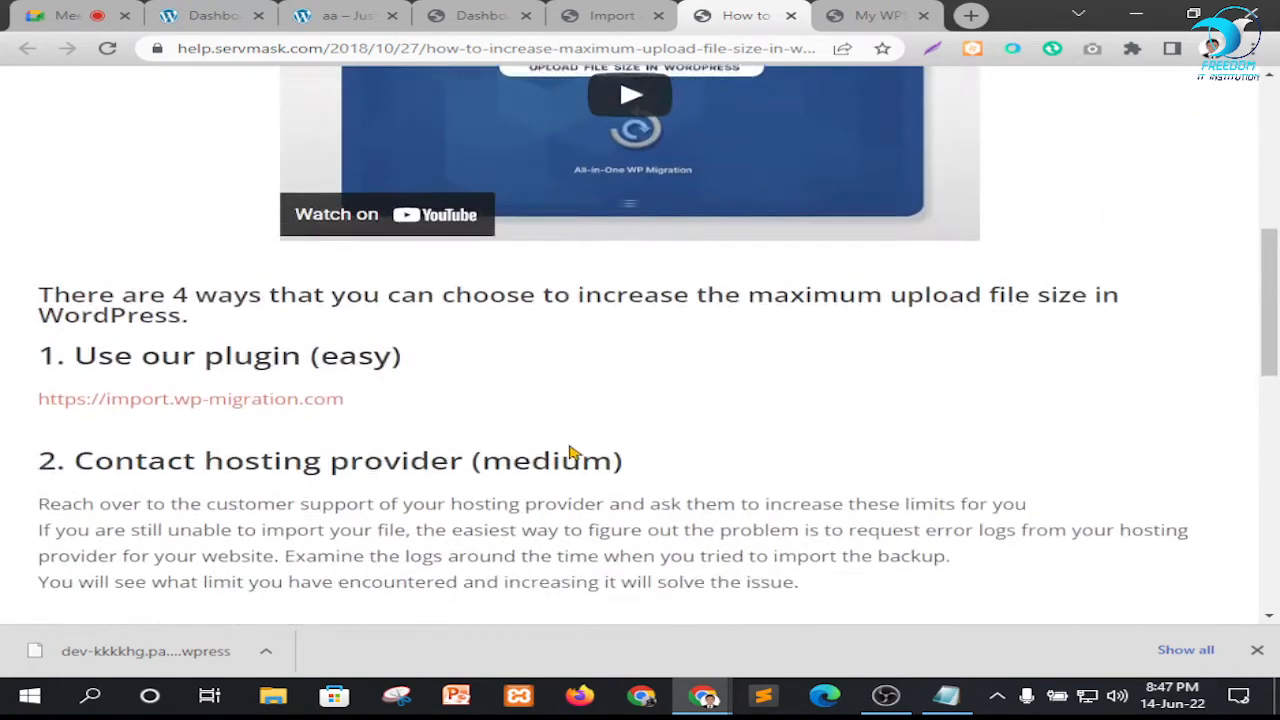
scroll(572, 453, up, 1)
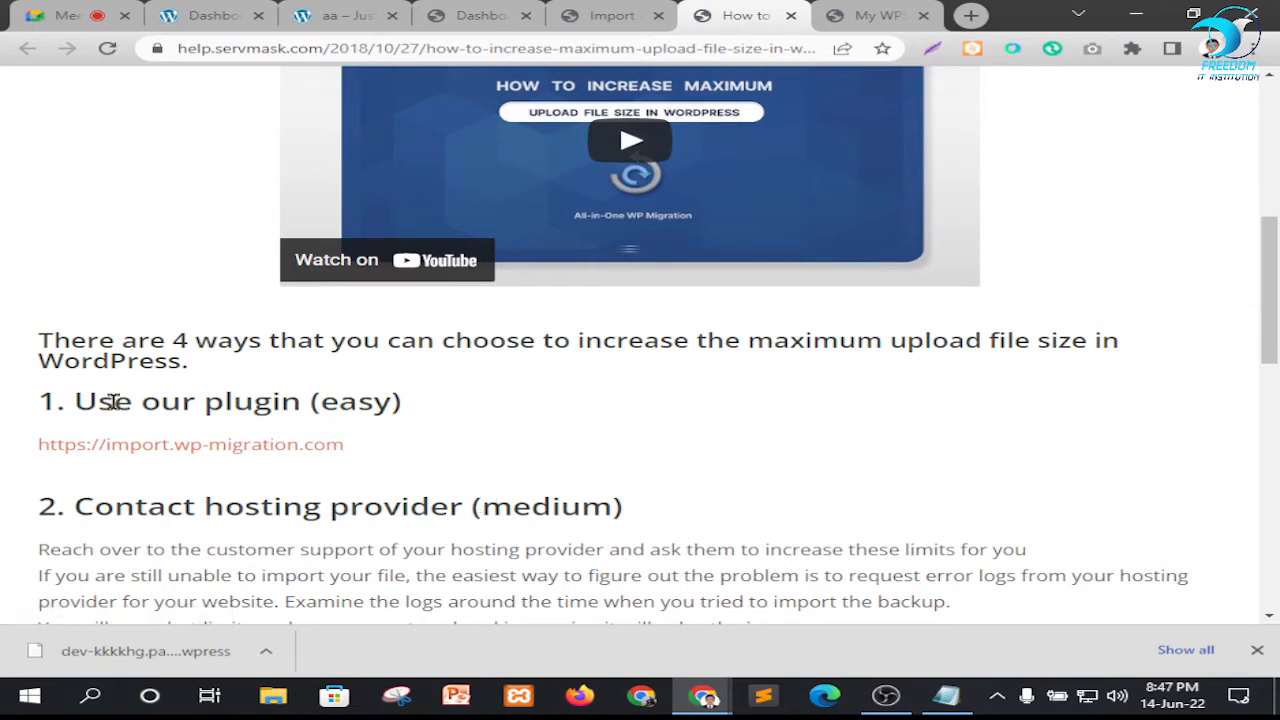
Review the guide's methods for raising the upload limit again, highlighting the "Use our plugin (easy)" heading and the .htaccess code block
drag(114, 401, 370, 403)
click(148, 393)
click(424, 416)
scroll(783, 477, up, 4)
scroll(410, 355, down, 2)
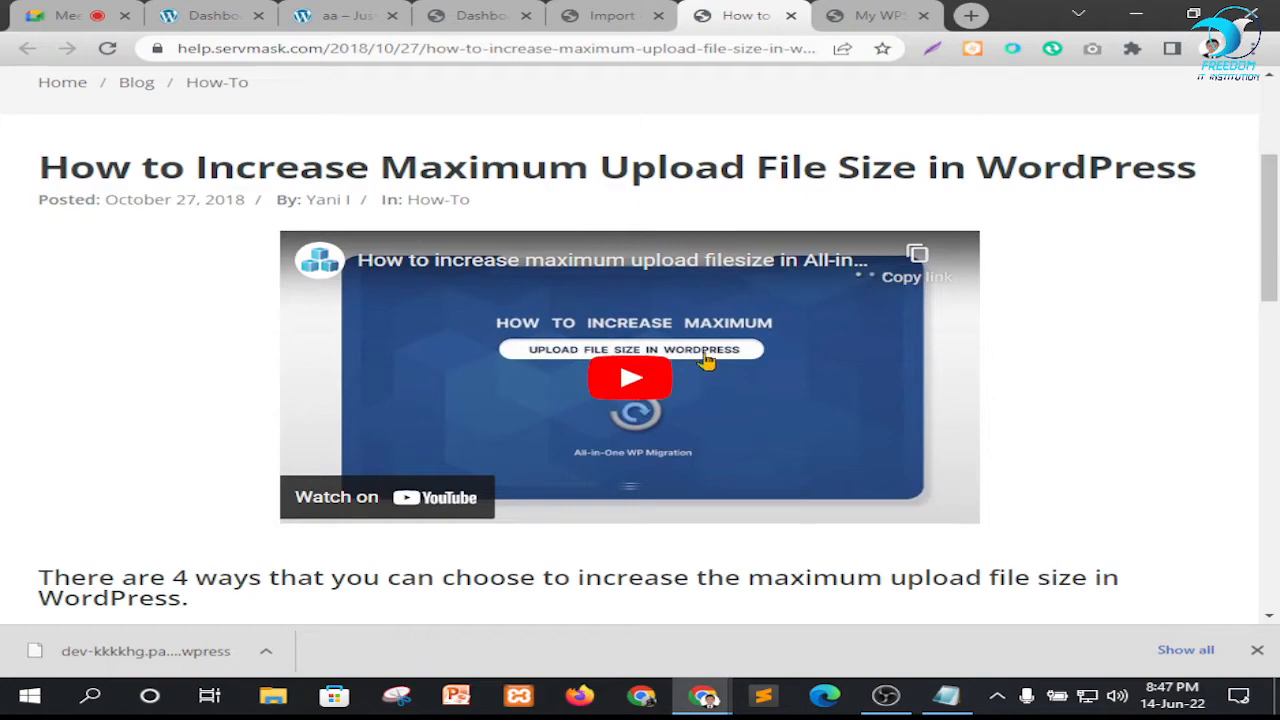
scroll(706, 361, down, 3)
scroll(629, 406, up, 2)
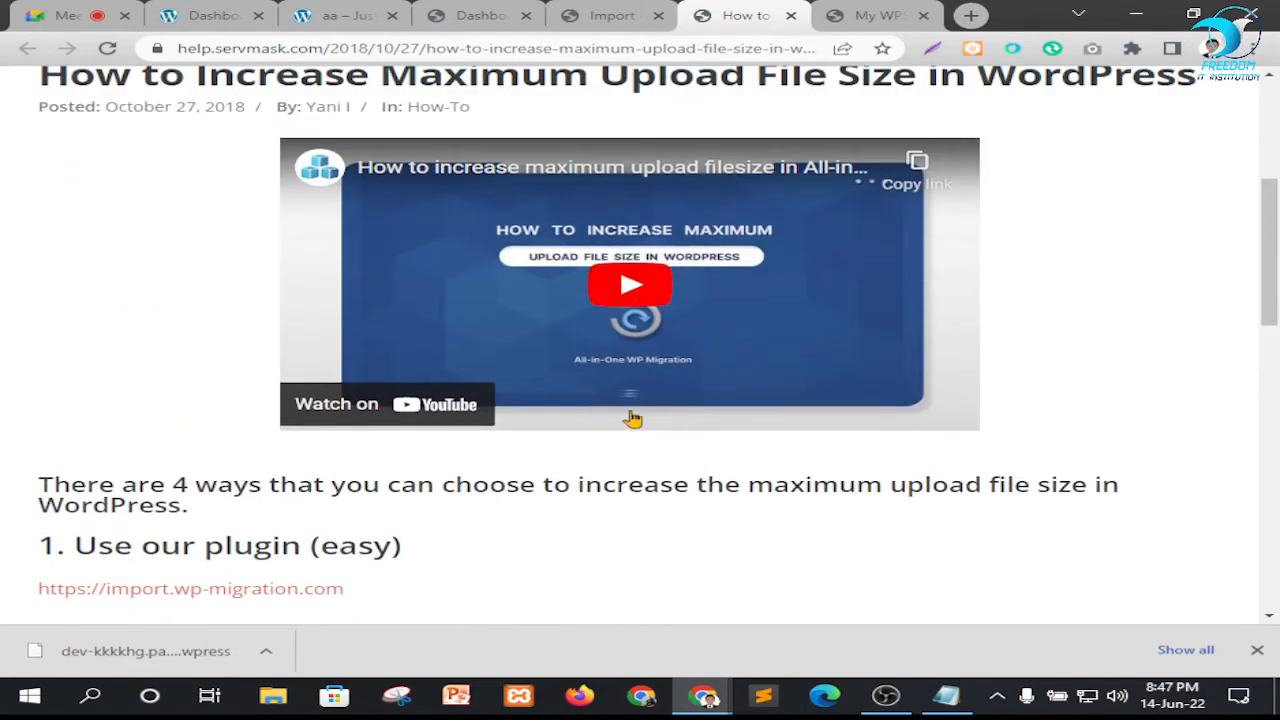
scroll(277, 300, up, 2)
scroll(571, 271, down, 5)
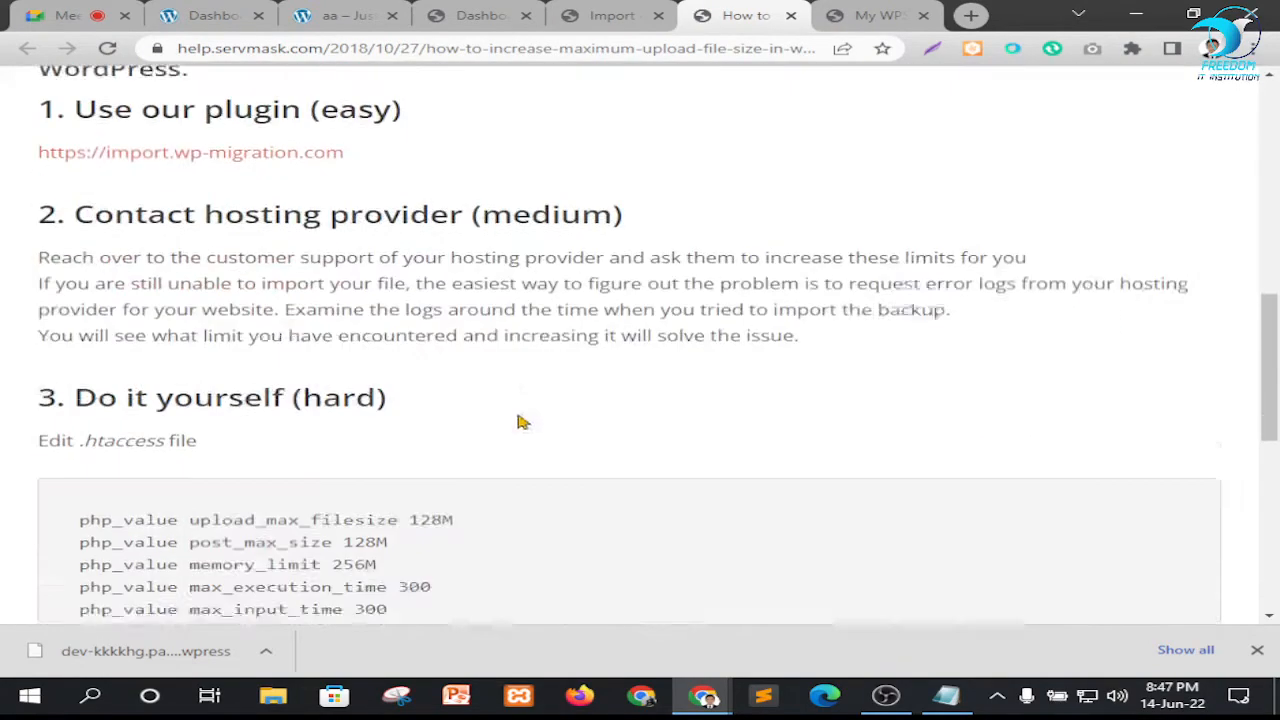
scroll(380, 375, down, 2)
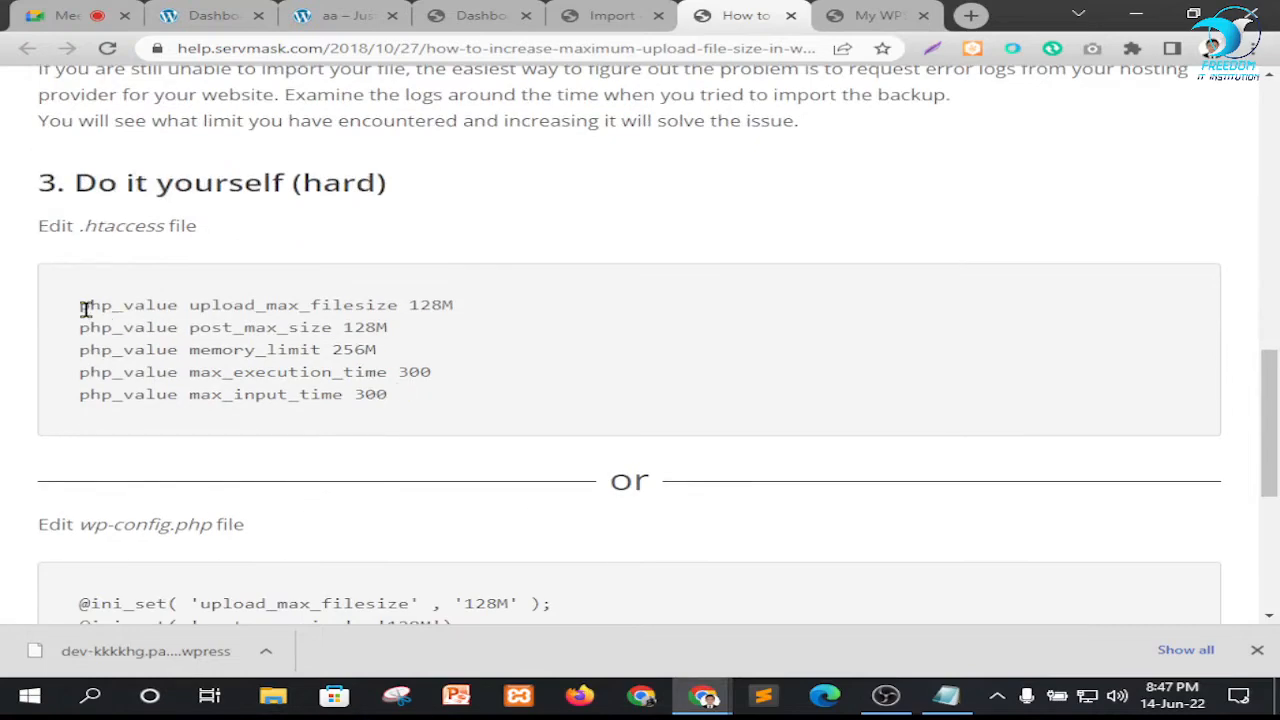
drag(88, 306, 410, 400)
click(349, 350)
scroll(422, 407, up, 10)
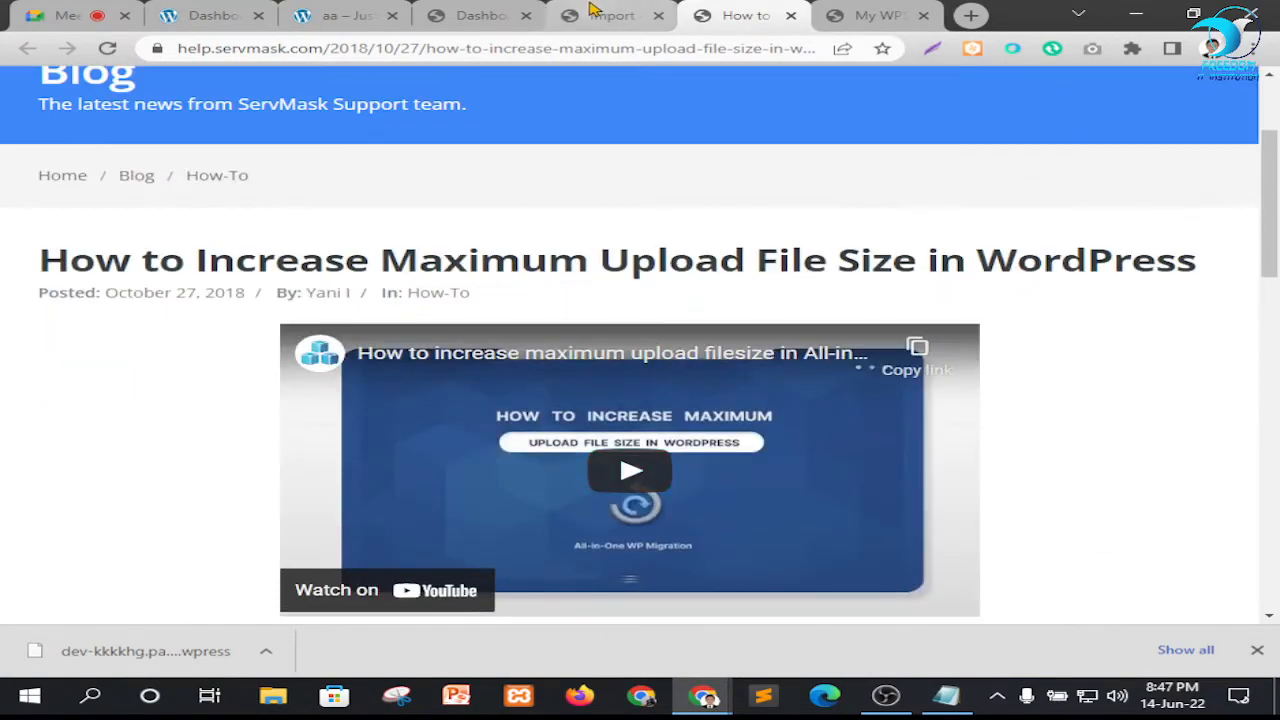
Check the Import page's upload limit, inspect the exported .wpress file's size in its download folder, and return to the Google Meet call
click(603, 15)
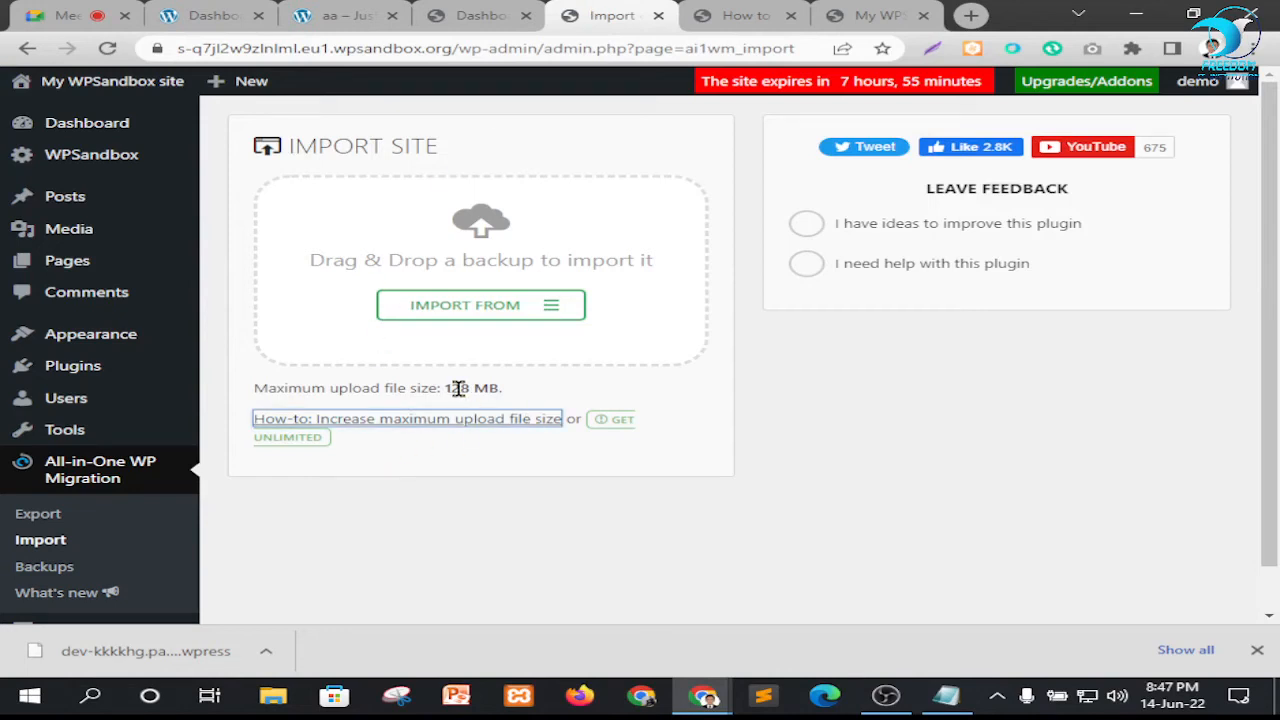
click(62, 15)
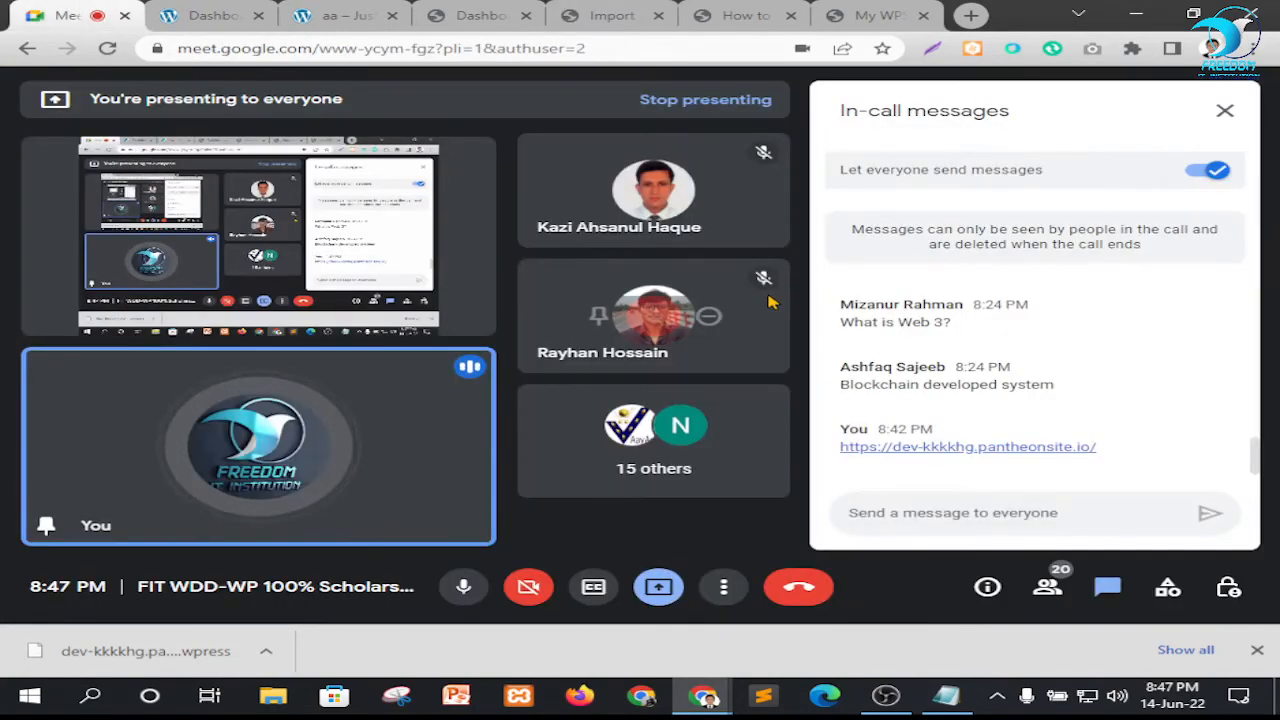
click(265, 652)
click(315, 588)
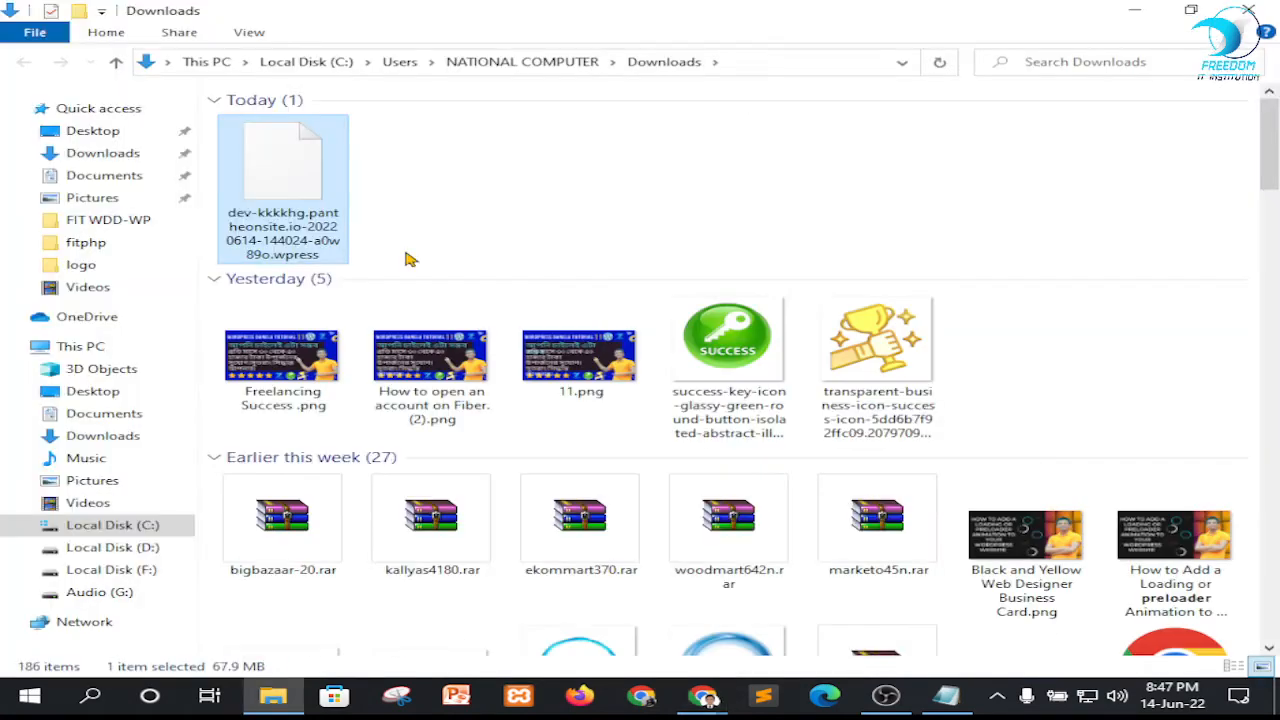
right_click(466, 180)
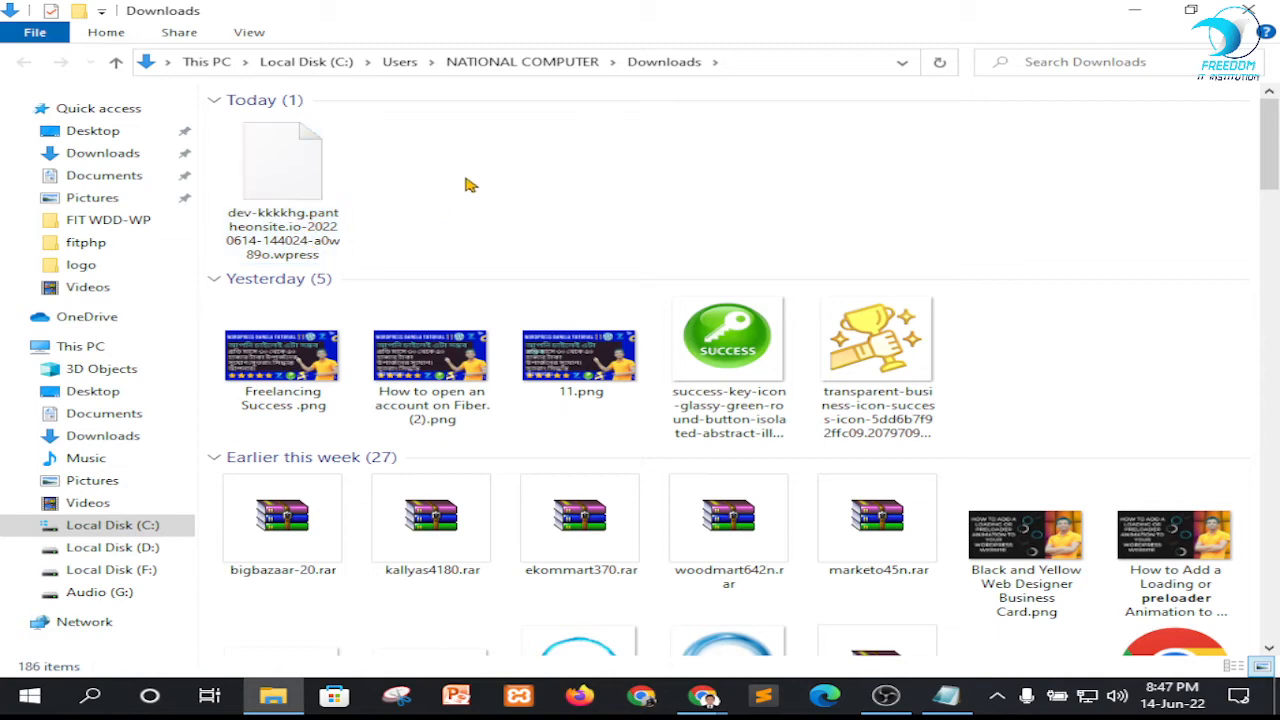
click(546, 255)
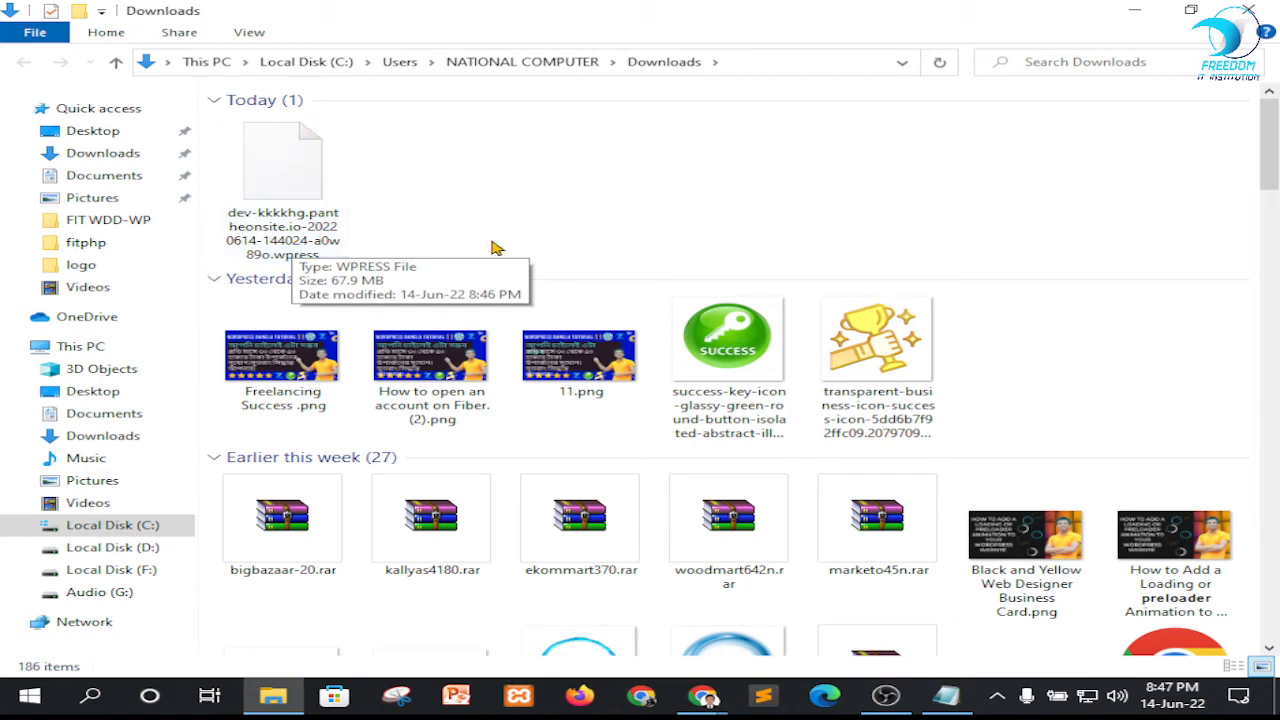
mouse_move(720, 705)
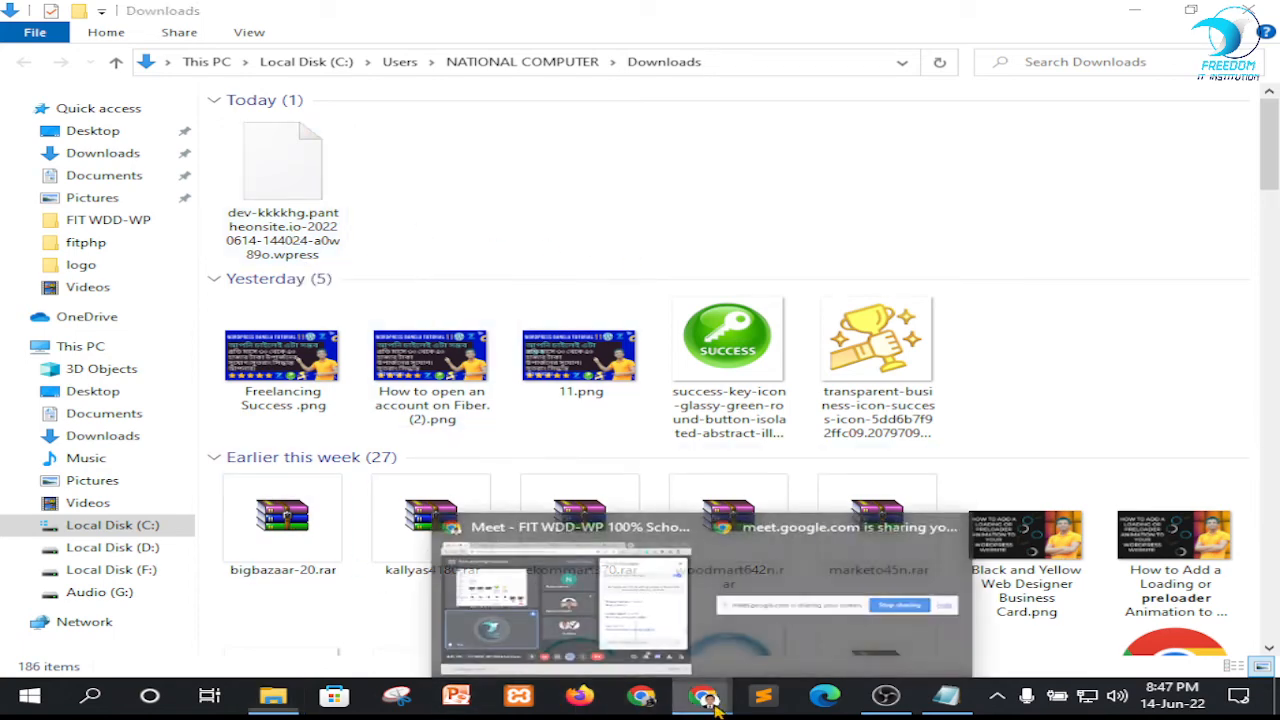
click(540, 610)
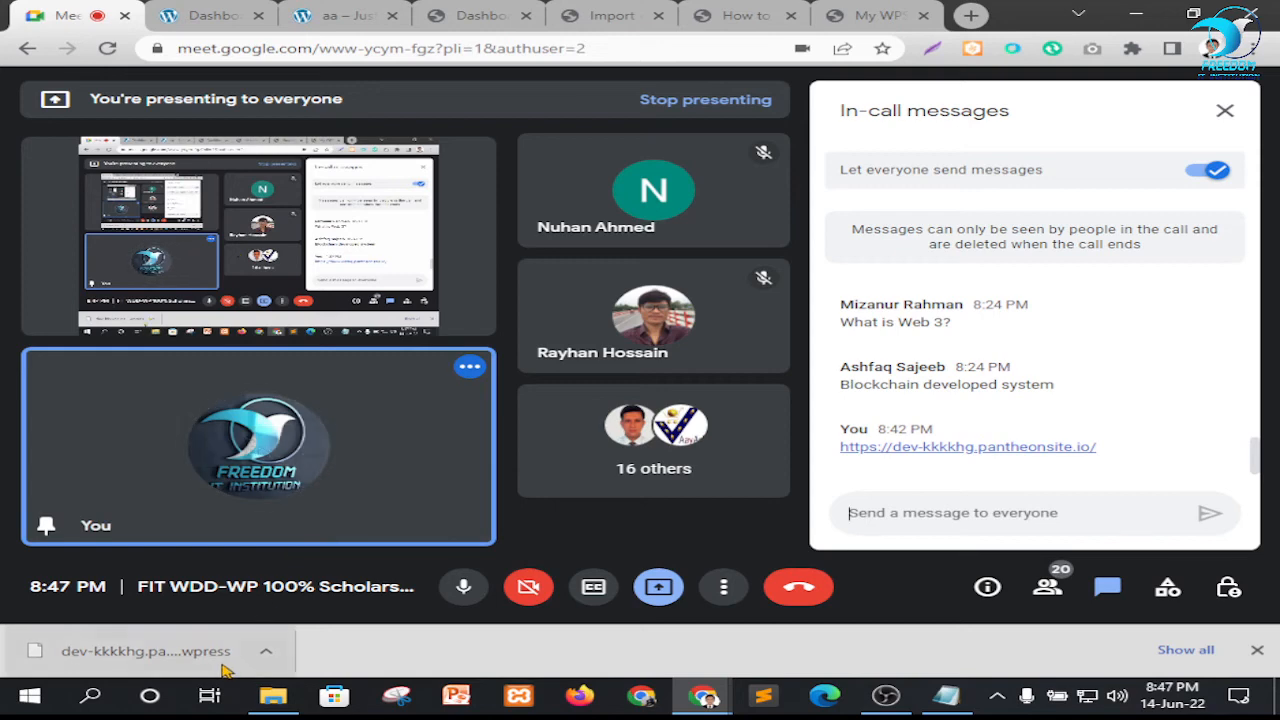
Open the browser's downloads page in a new tab
click(971, 16)
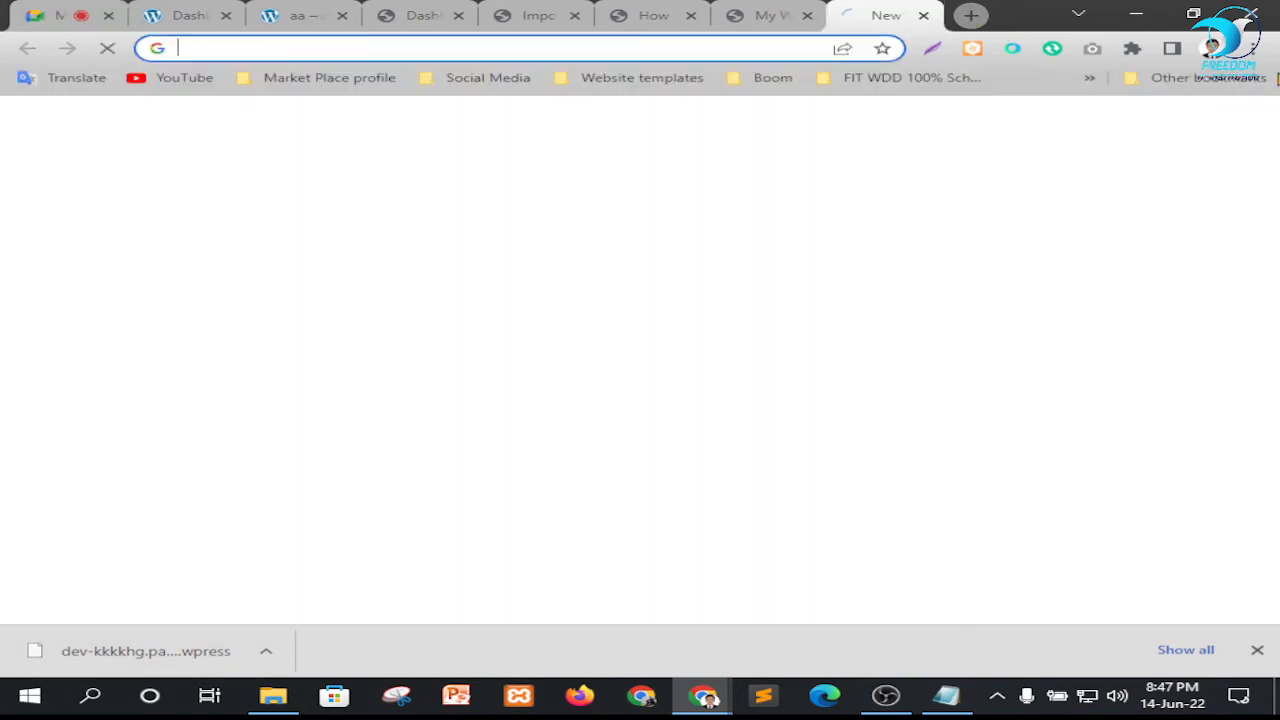
click(1253, 49)
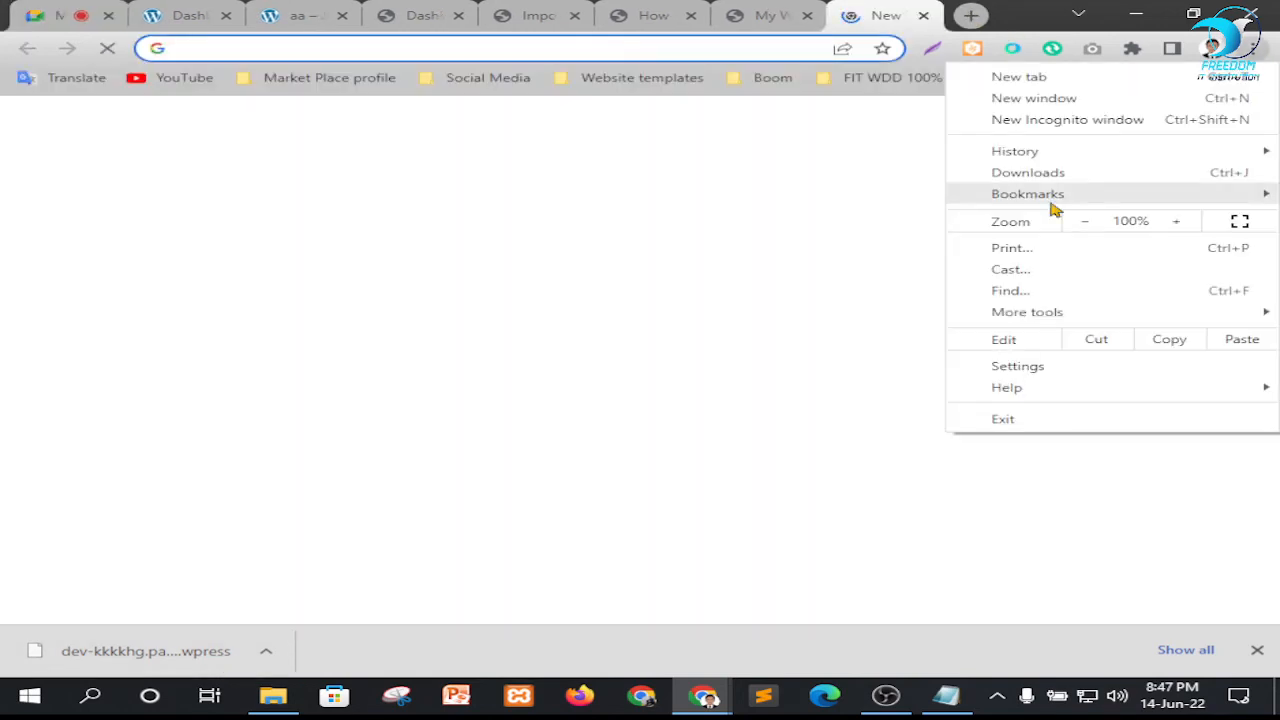
click(1028, 172)
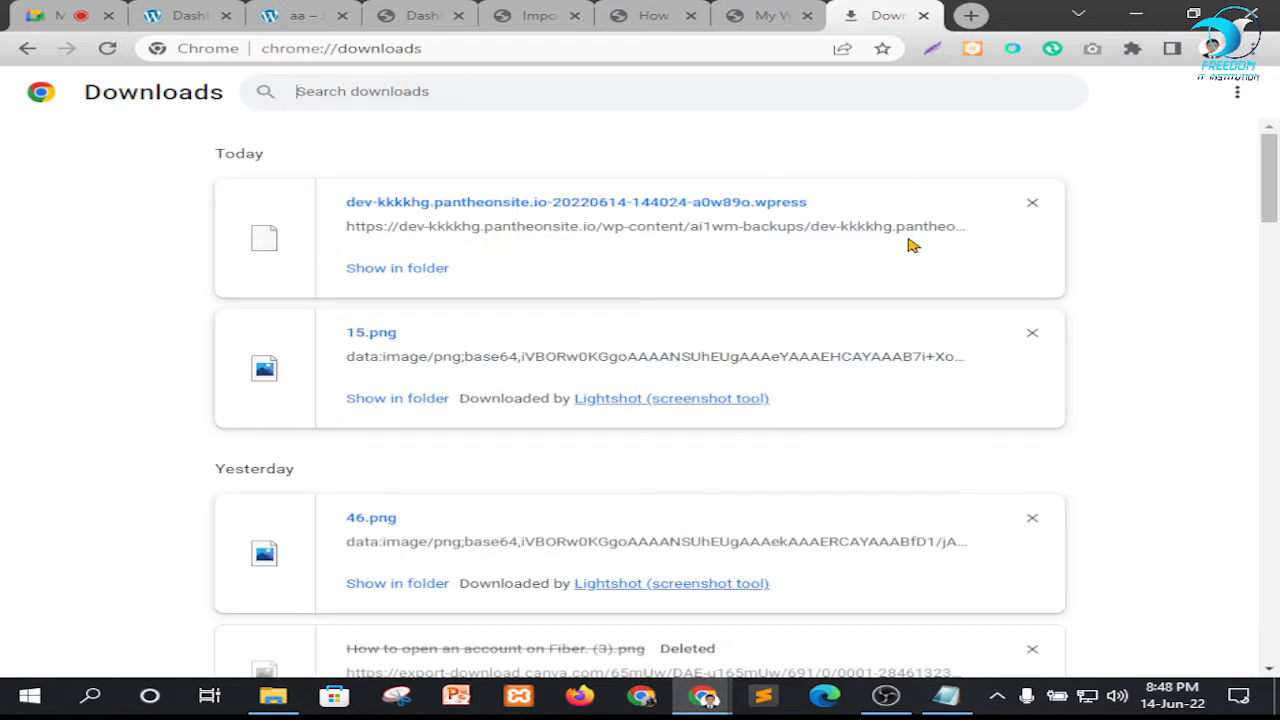
click(652, 10)
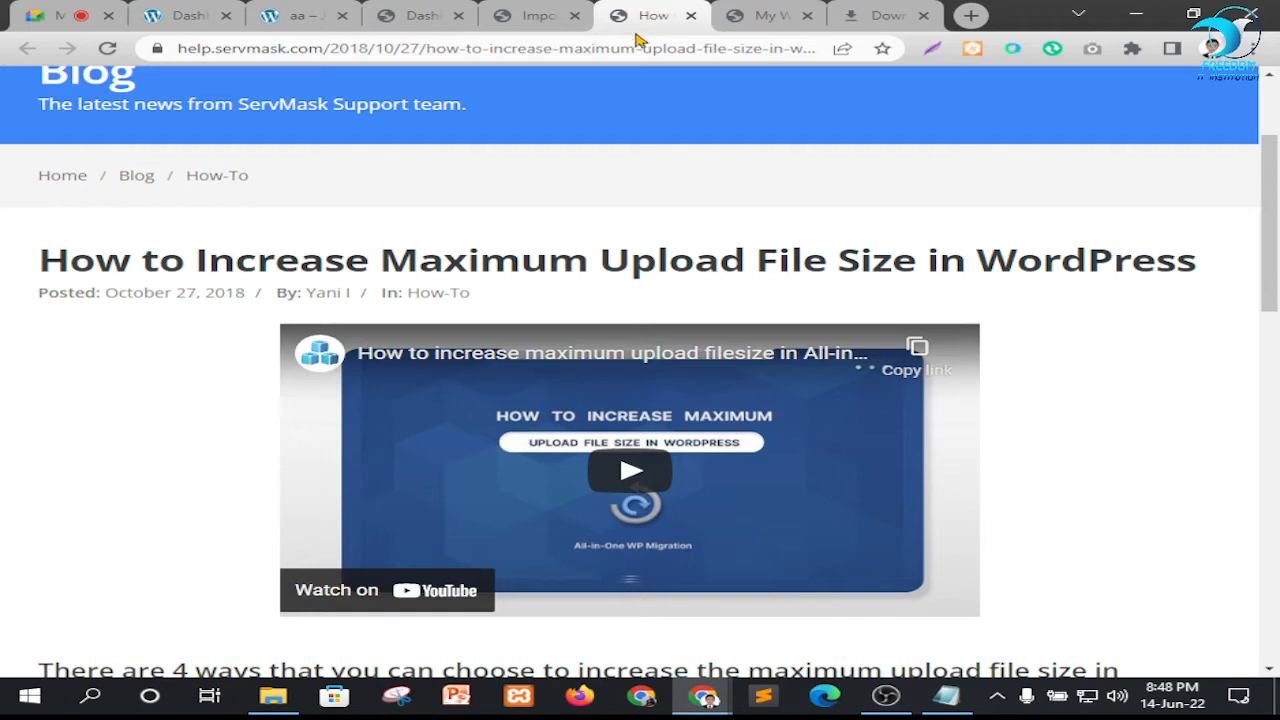
click(527, 14)
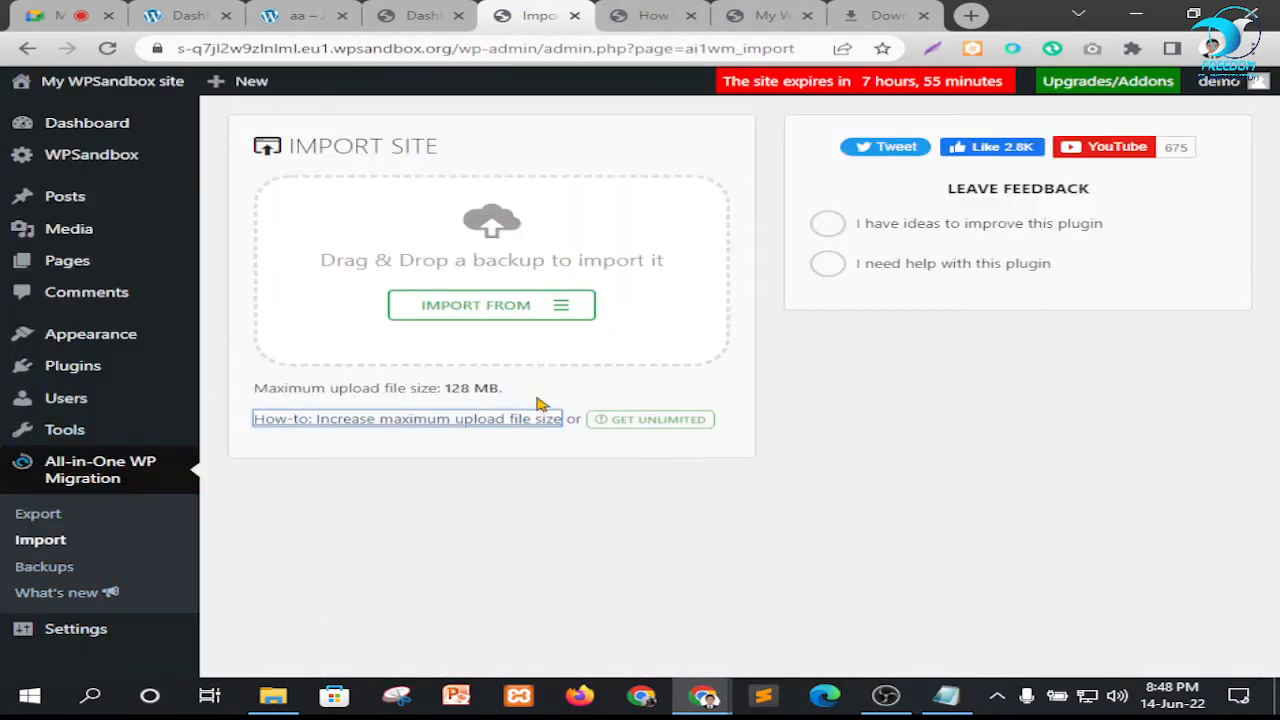
click(500, 307)
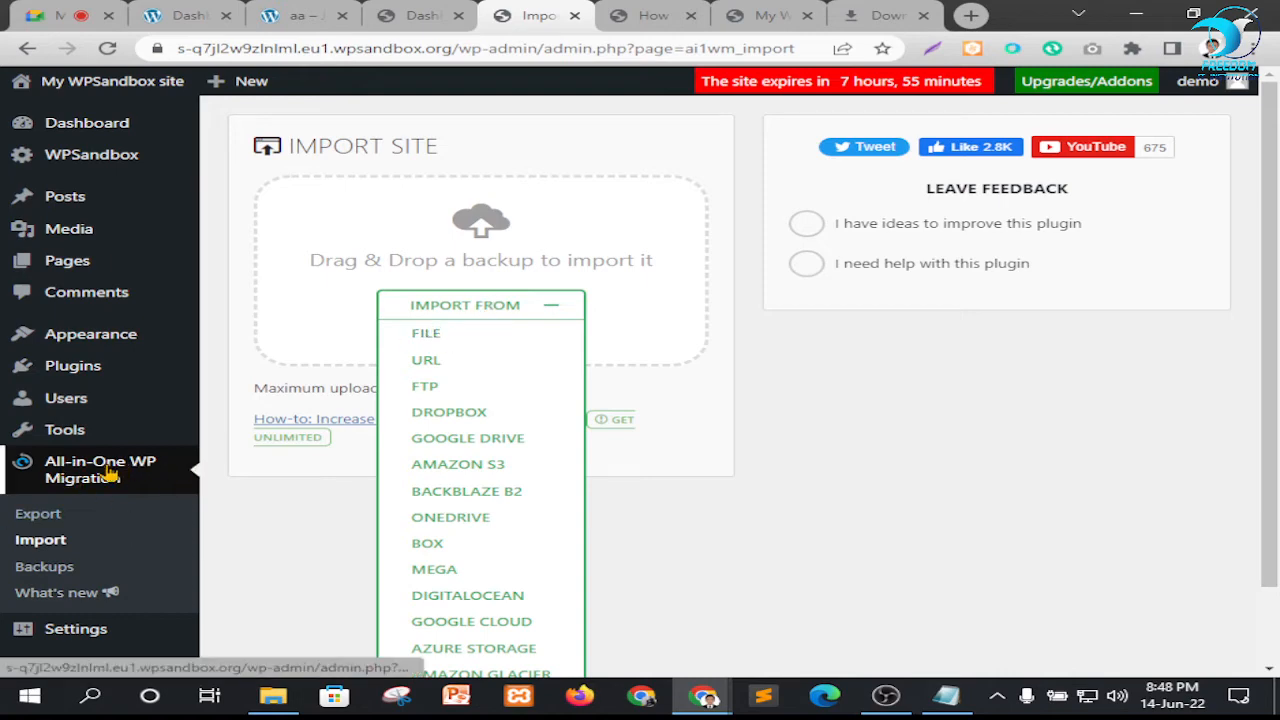
click(446, 341)
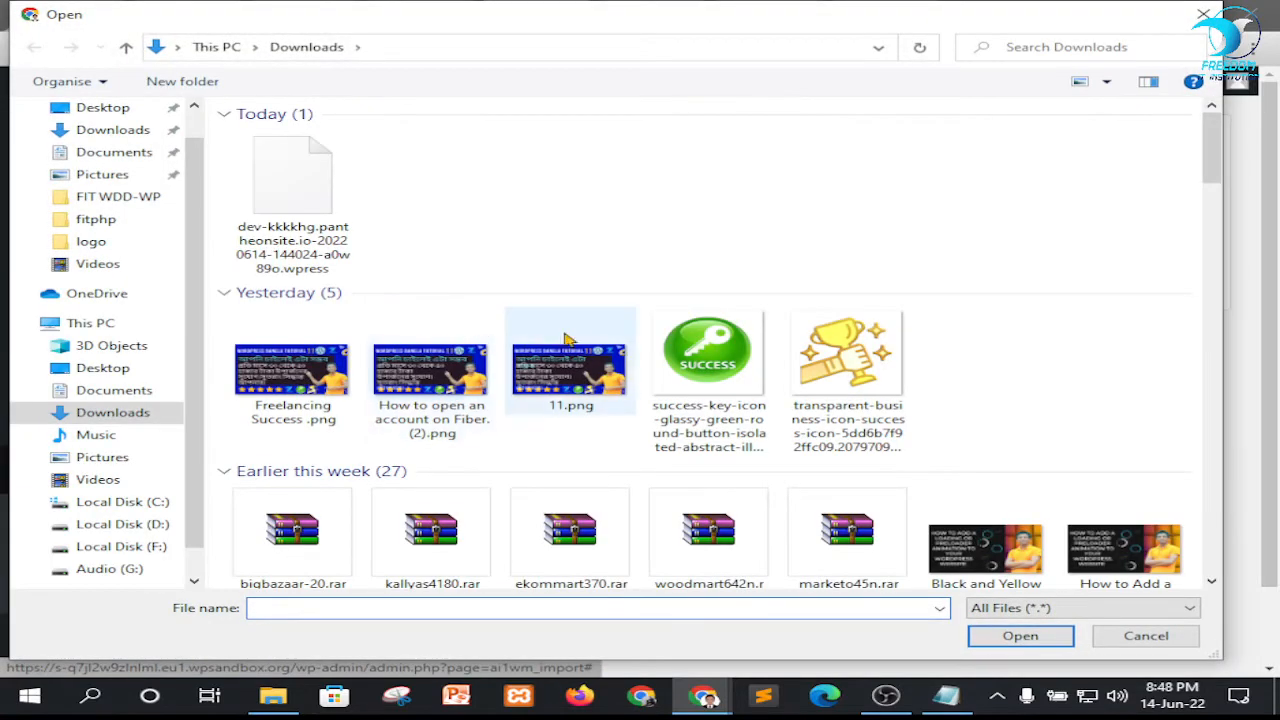
click(330, 196)
click(1020, 635)
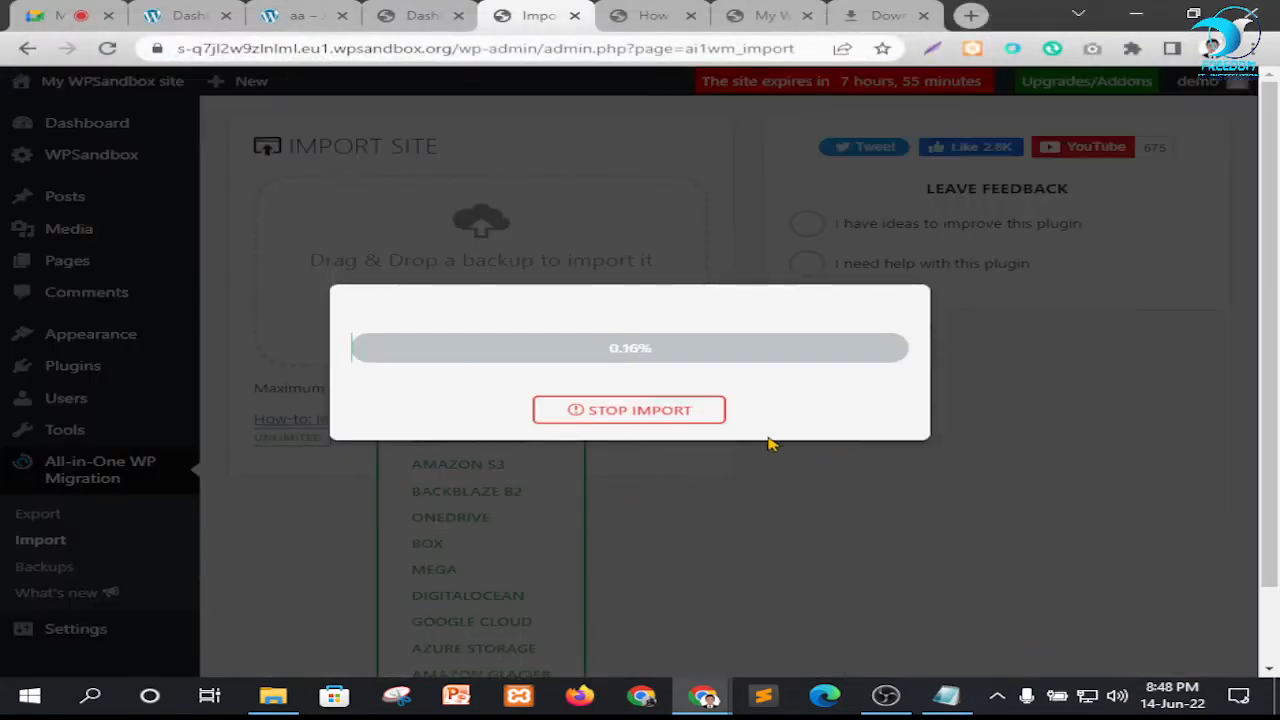
Move the upload-size guide's tab to the end of the open tabs and view the sandbox site's home page
click(648, 14)
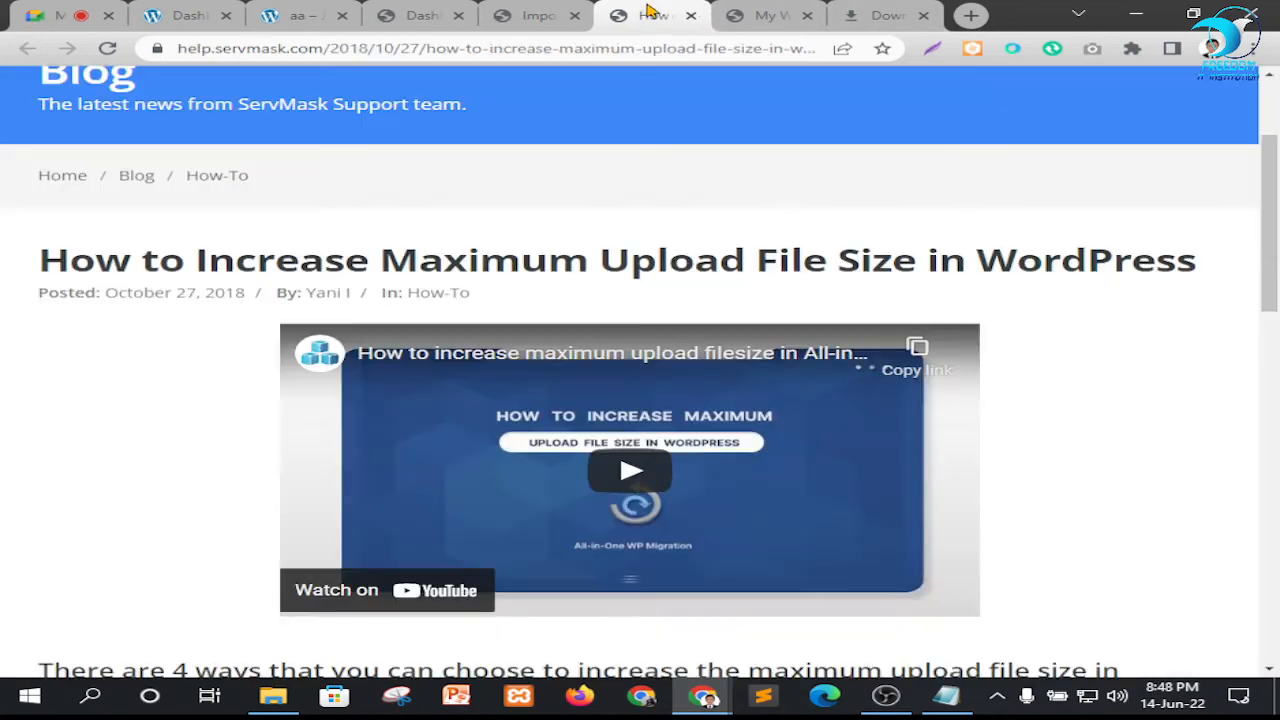
click(768, 15)
drag(650, 15, 898, 28)
click(650, 15)
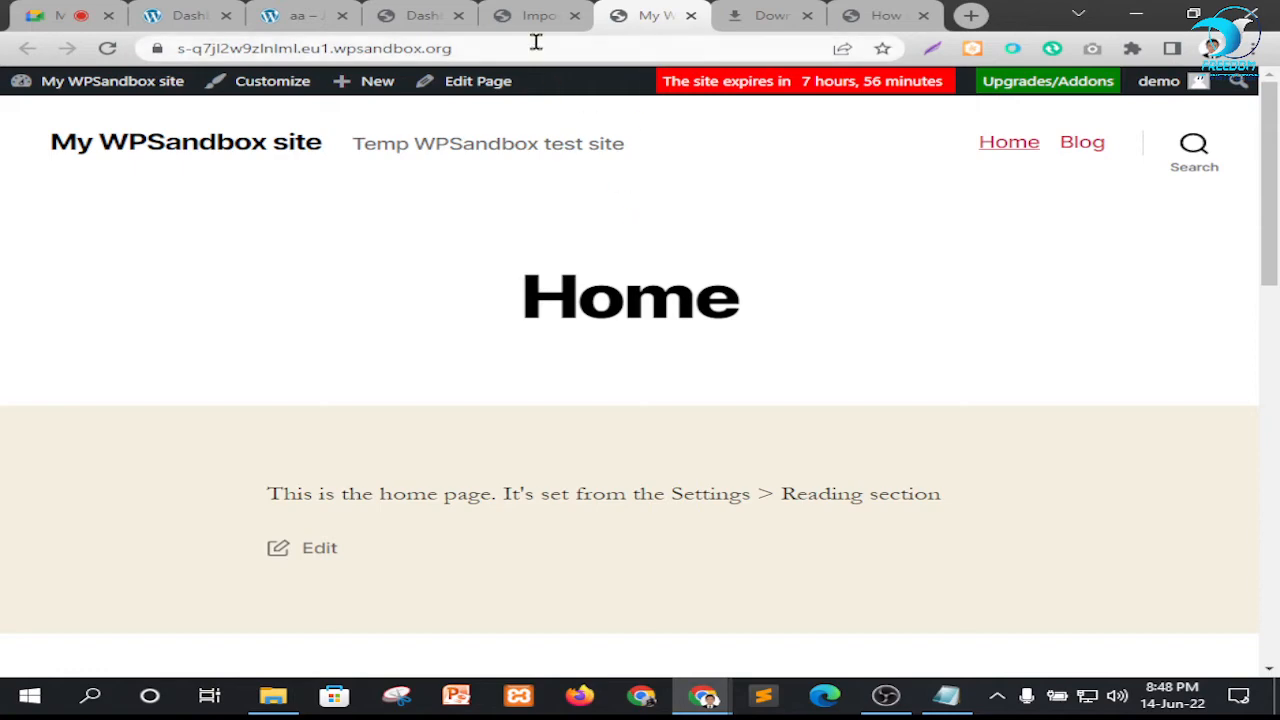
Check the import progress against the sandbox home page, and close the browser's downloads page
click(522, 12)
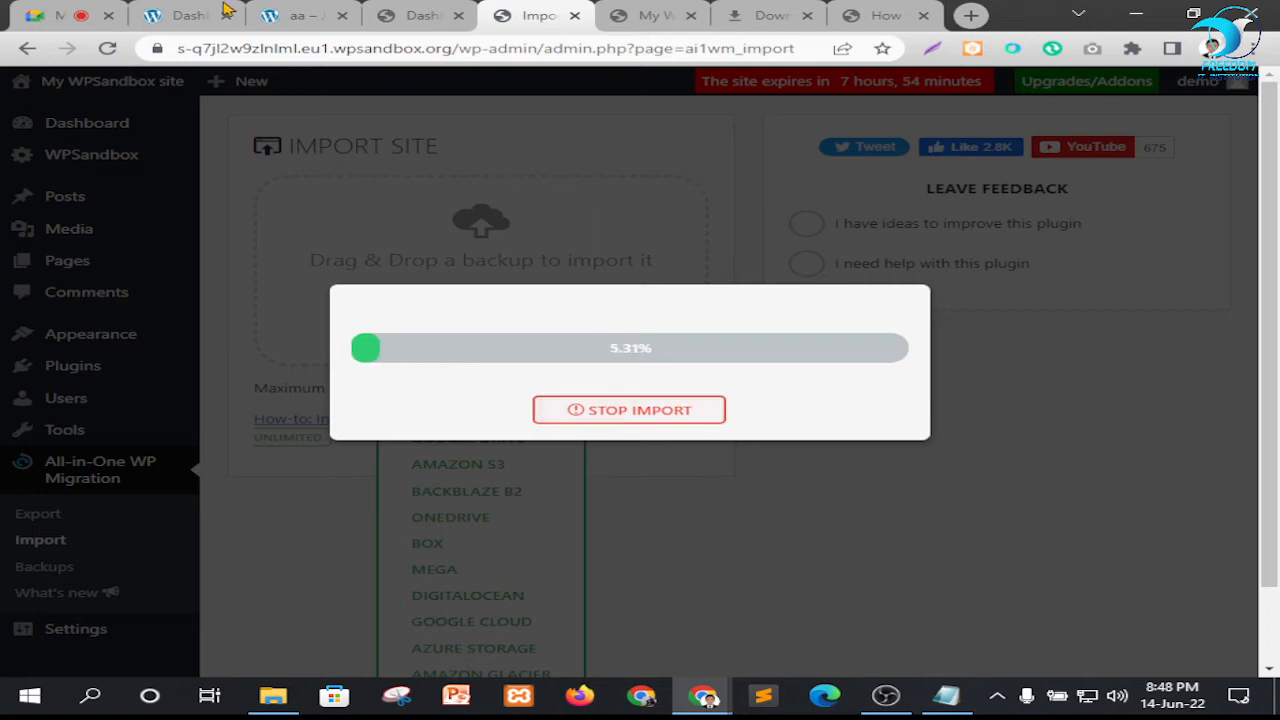
click(662, 14)
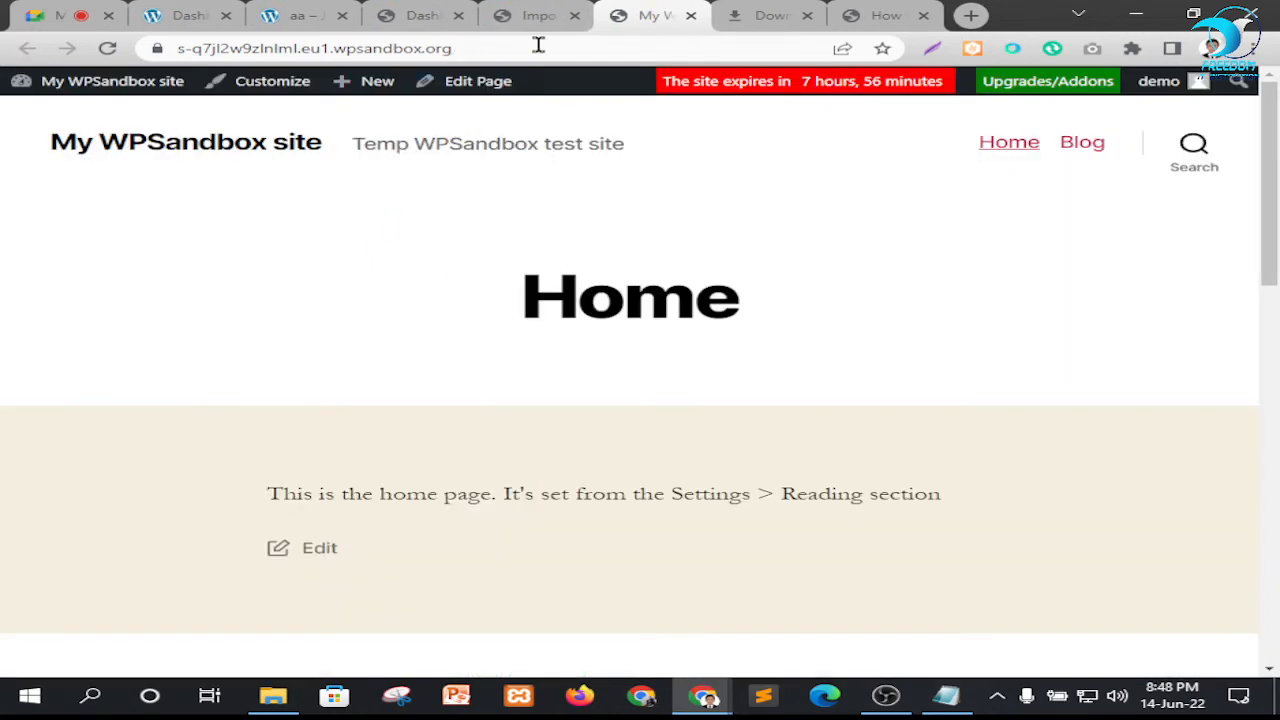
click(527, 15)
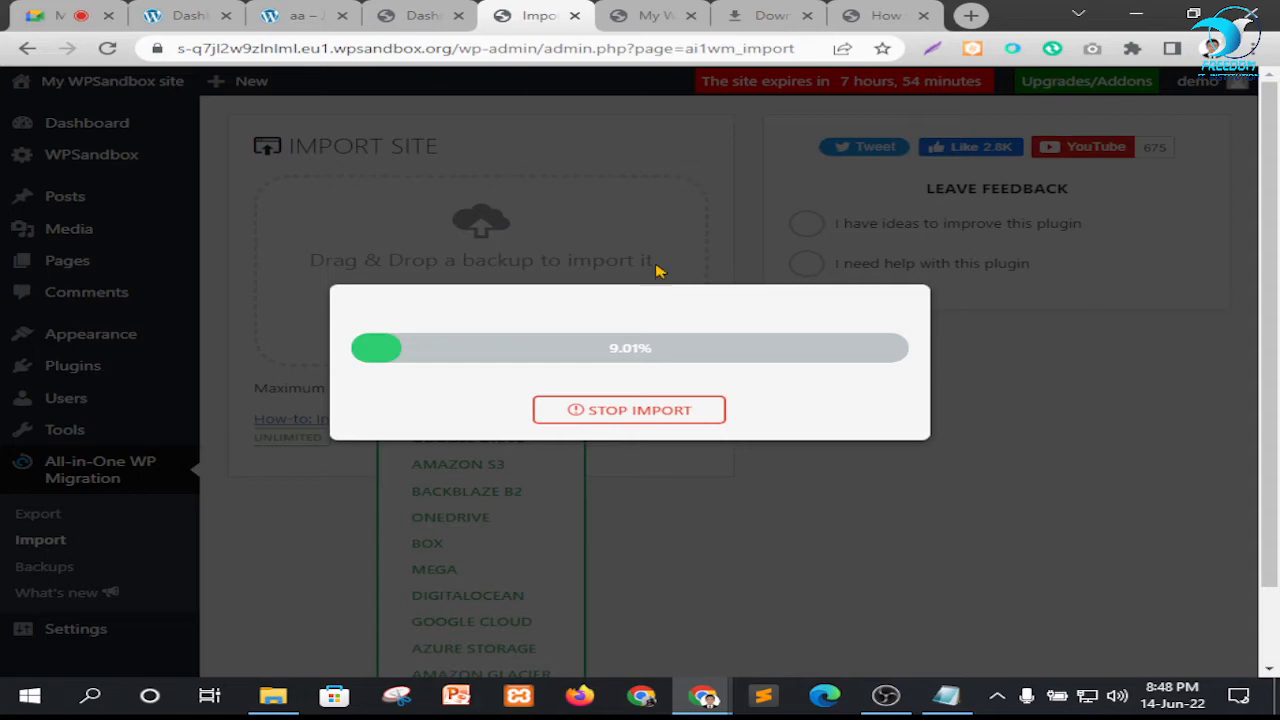
click(772, 15)
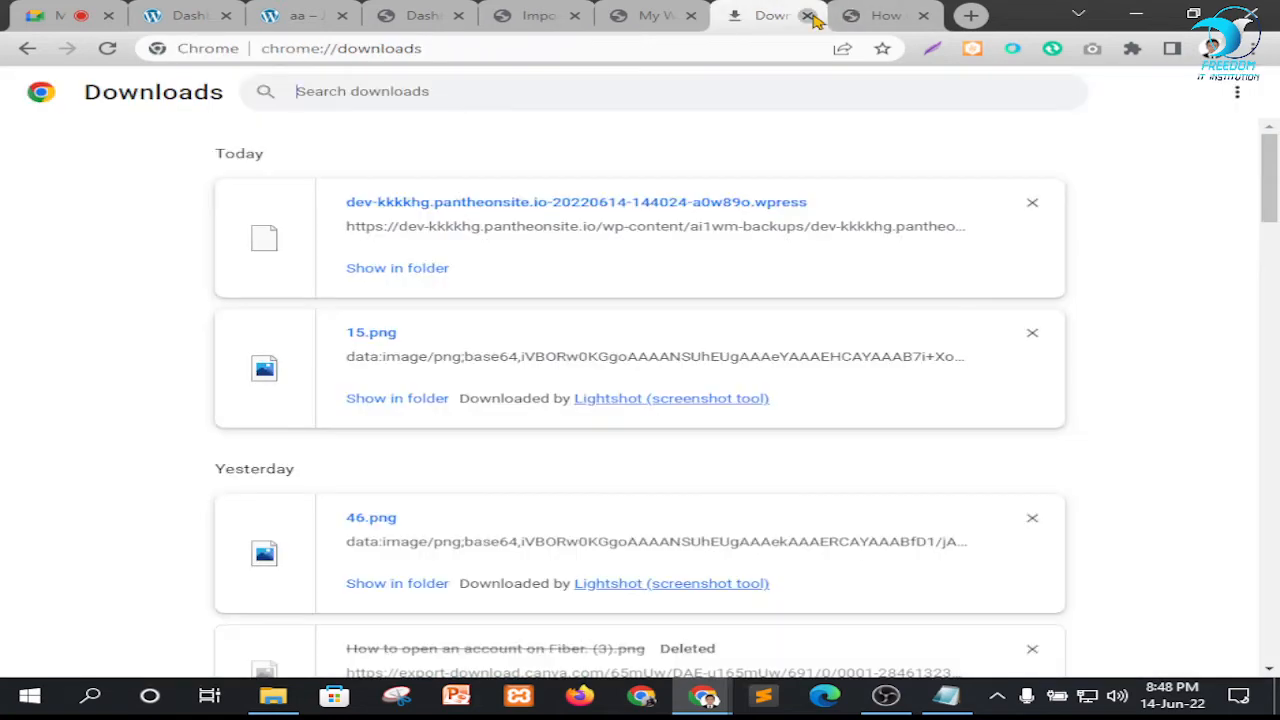
click(808, 15)
Look at the sandbox home page and dashboard while the import runs, returning to the import progress
click(612, 15)
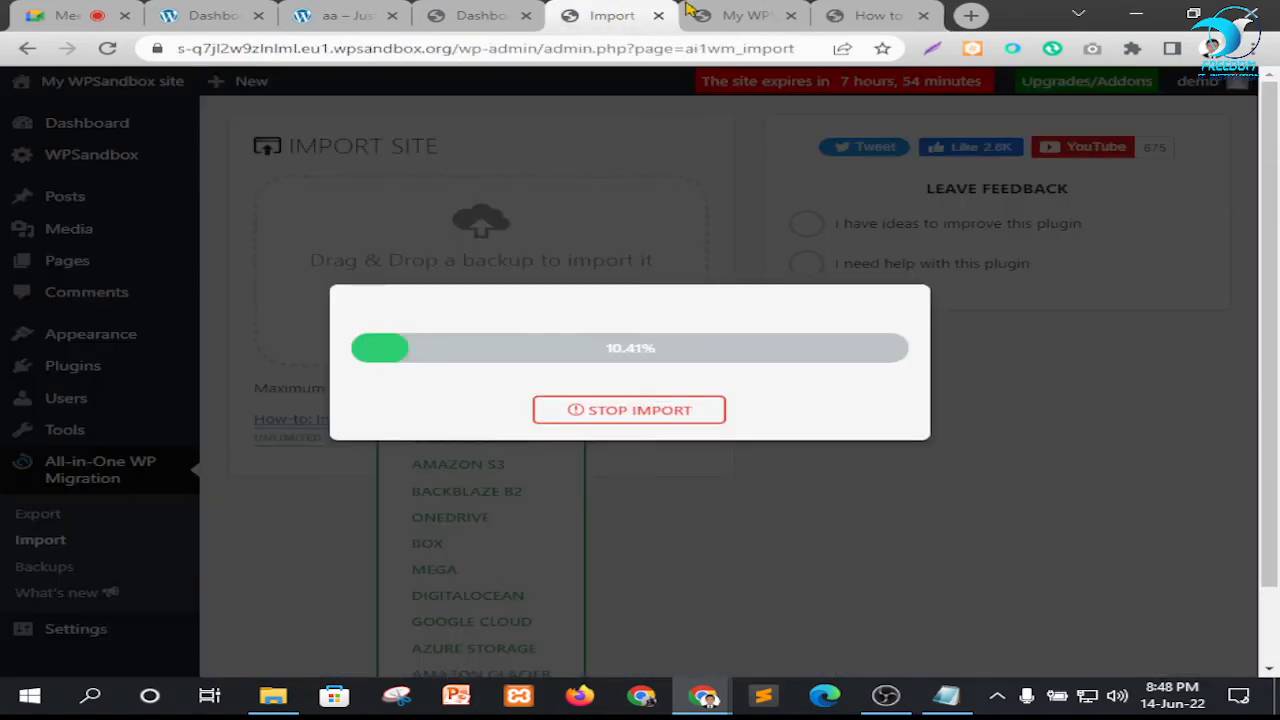
click(745, 15)
click(480, 15)
click(603, 18)
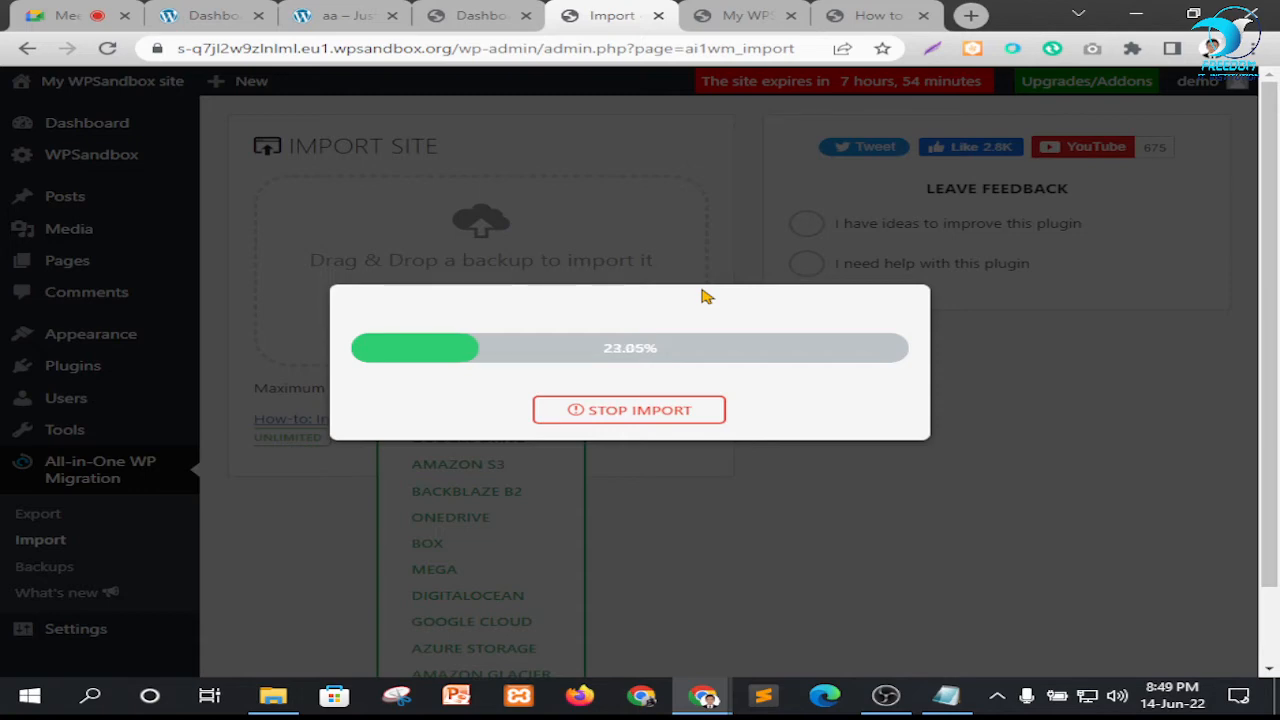
Close the in-call messages in the Google Meet call and return to the import progress
click(62, 14)
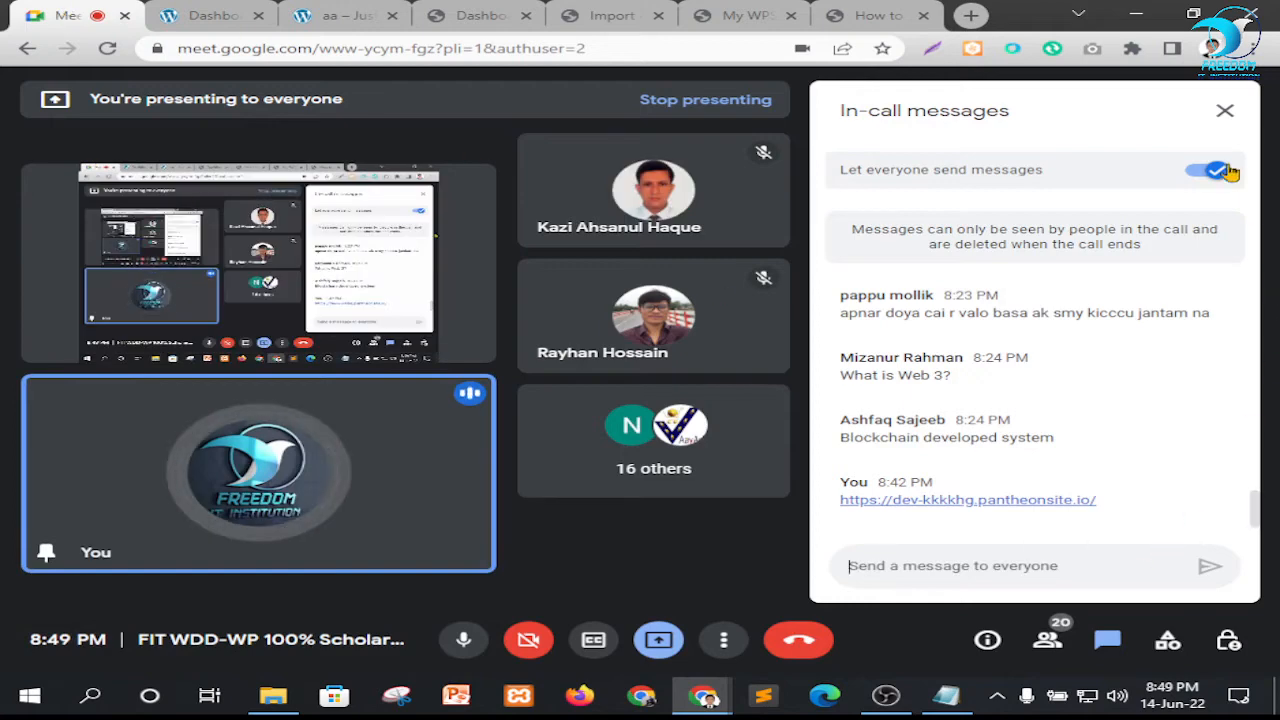
click(1225, 110)
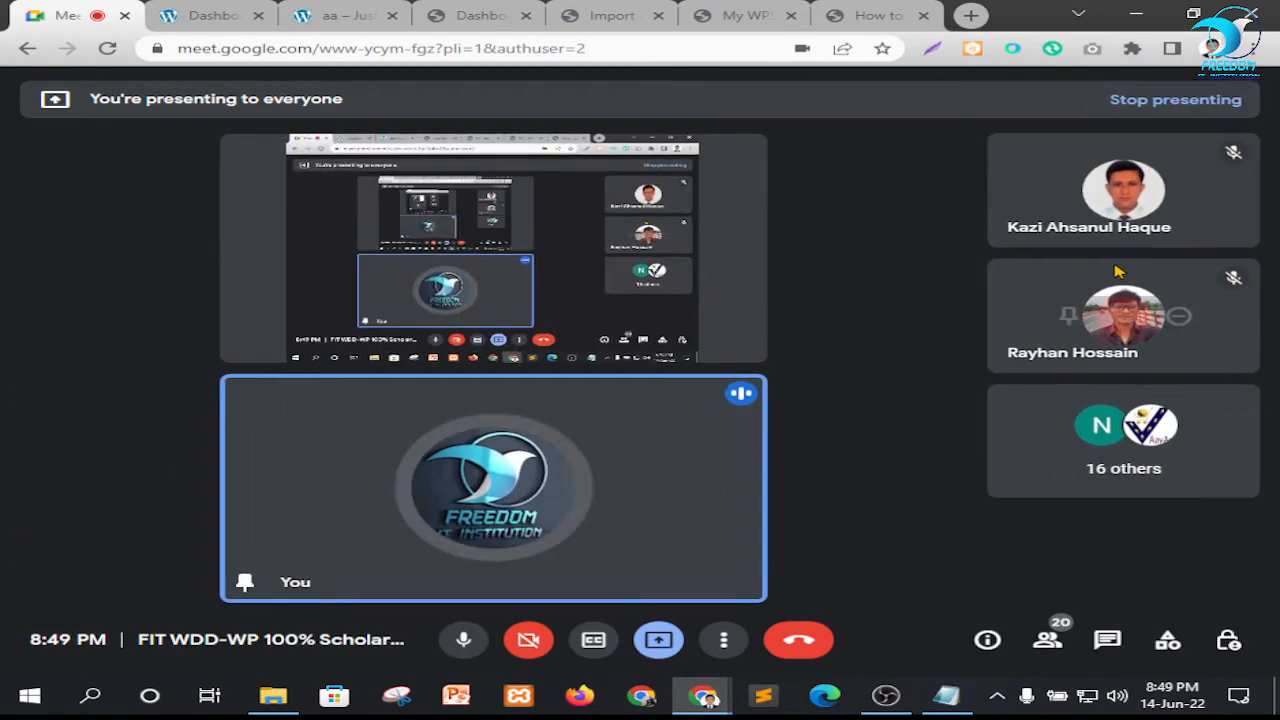
click(612, 15)
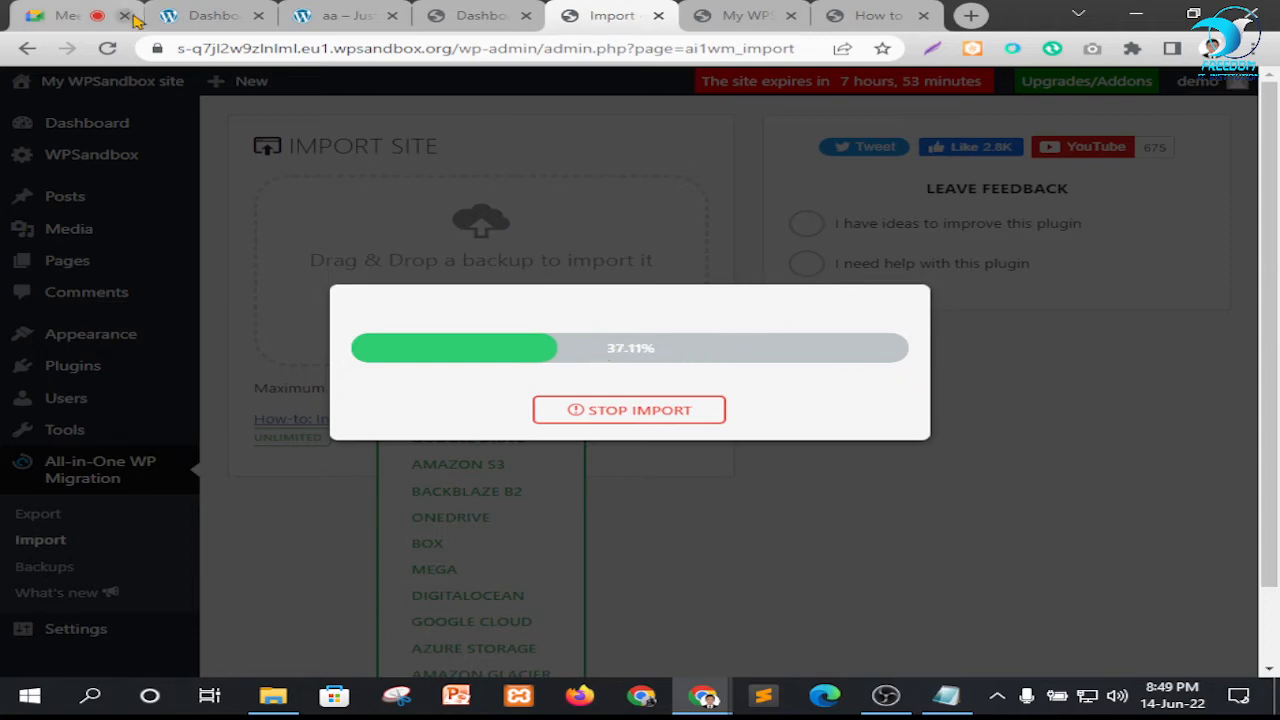
Open the participant list in the Google Meet call and look through the attendees
click(79, 8)
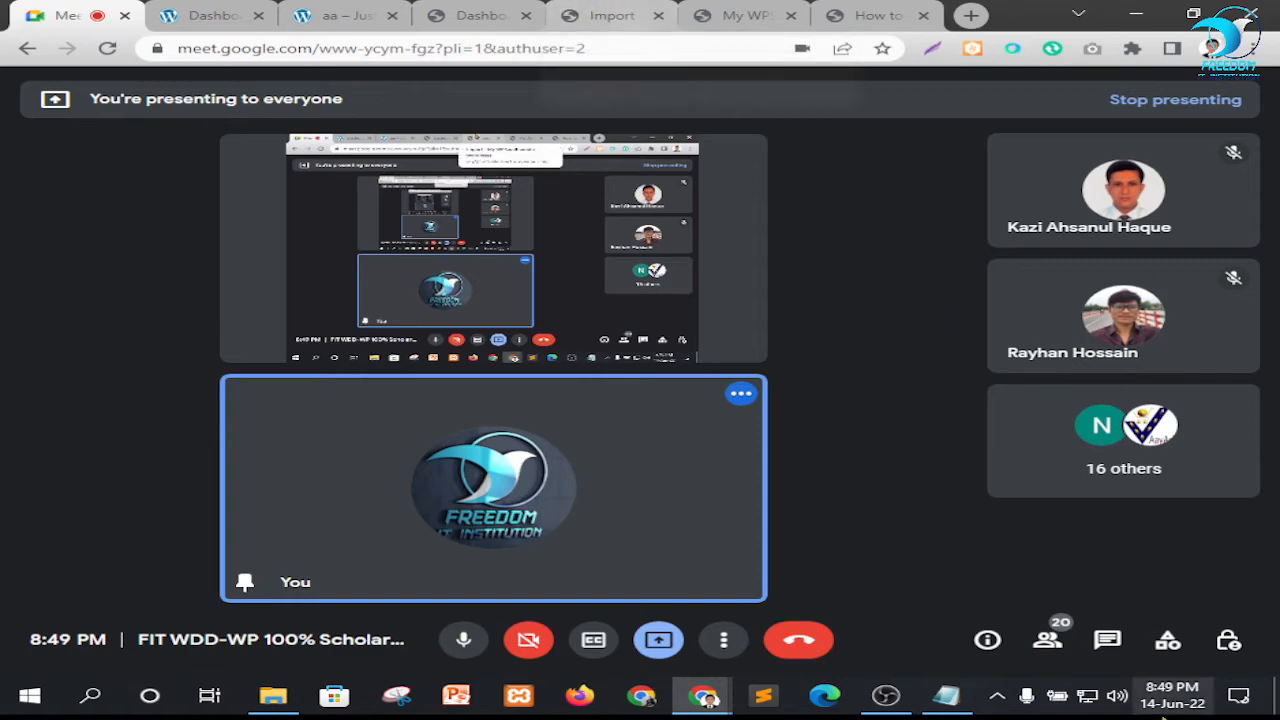
click(1066, 648)
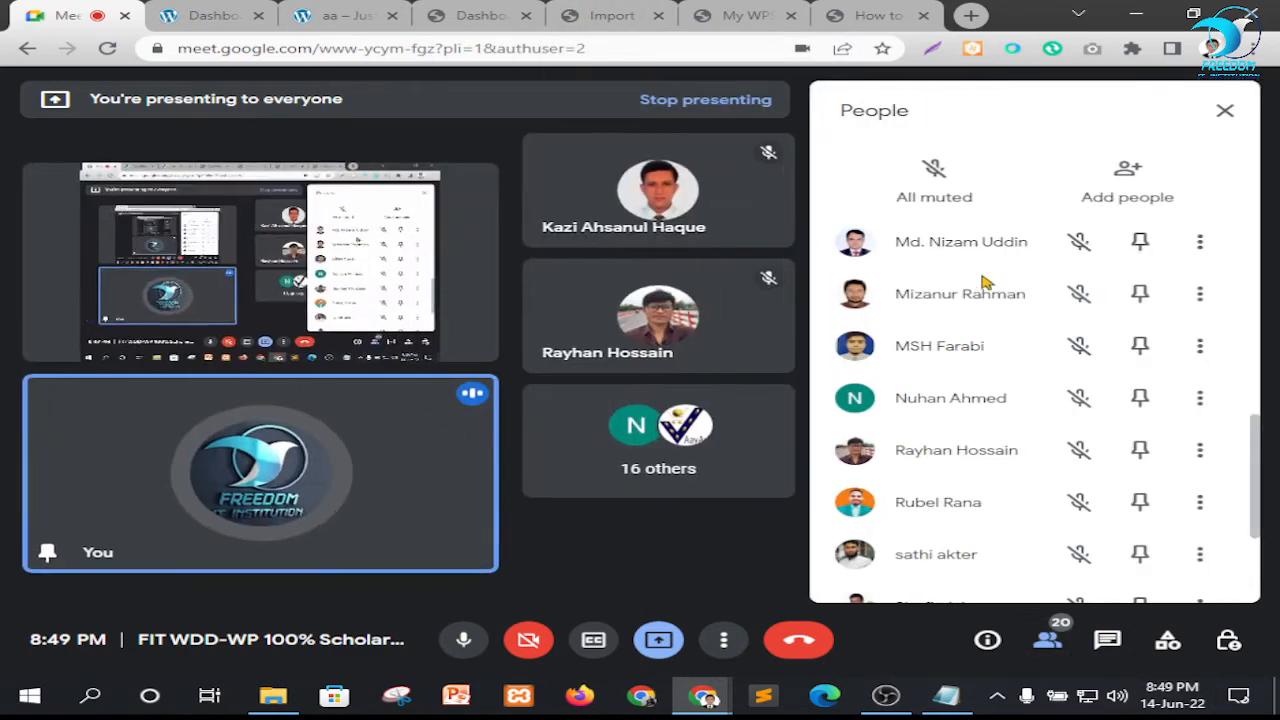
scroll(960, 305, down, 2)
scroll(975, 325, up, 7)
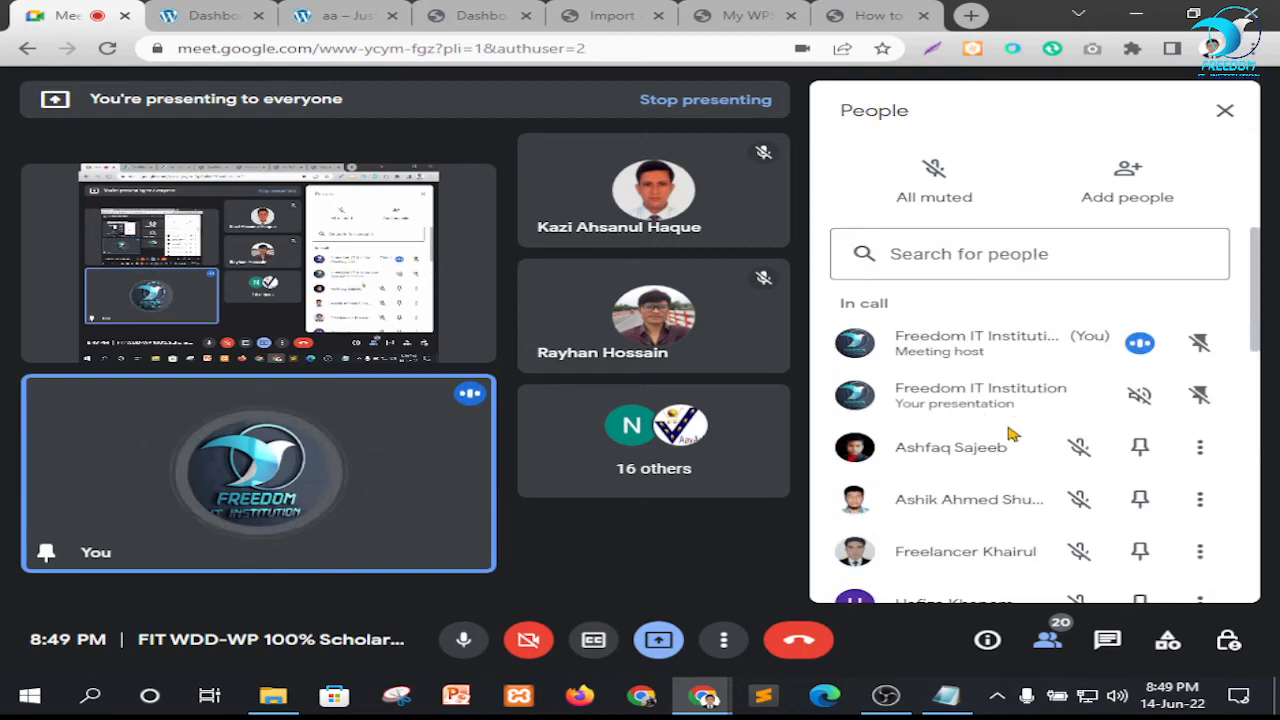
scroll(1008, 432, down, 2)
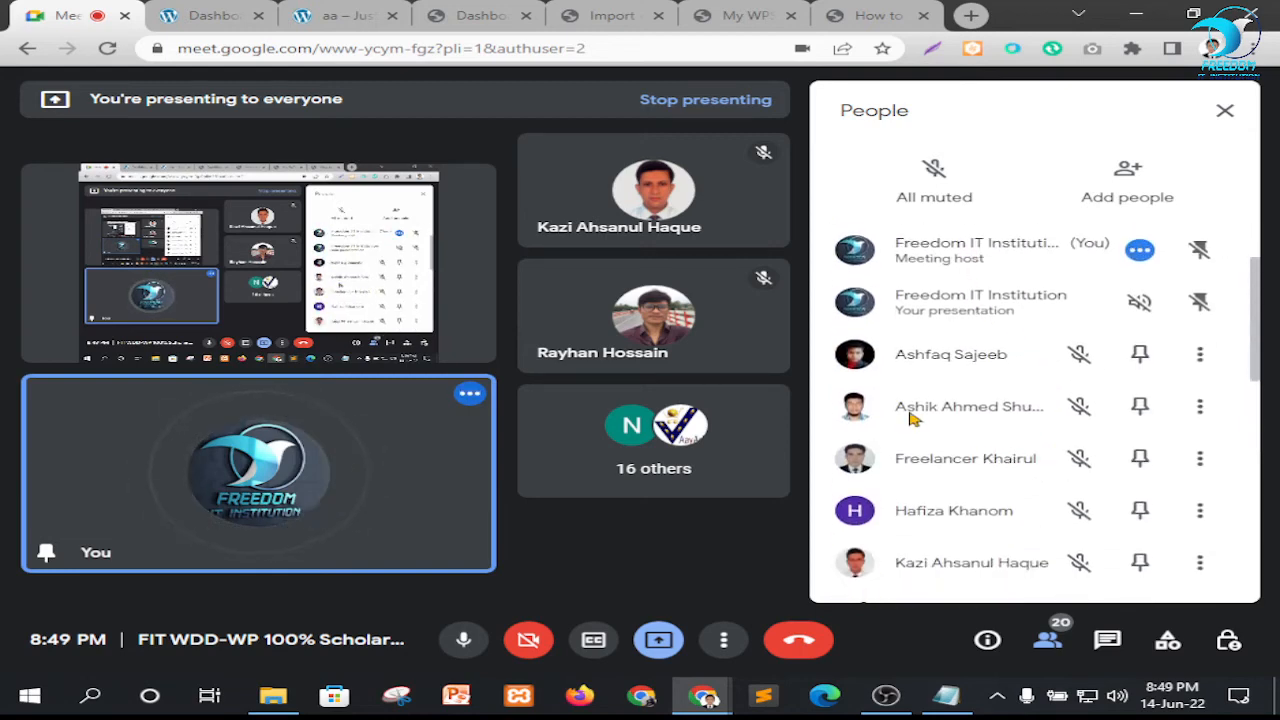
Look through the remaining attendees in the Google Meet participant list and close the list
scroll(978, 440, down, 2)
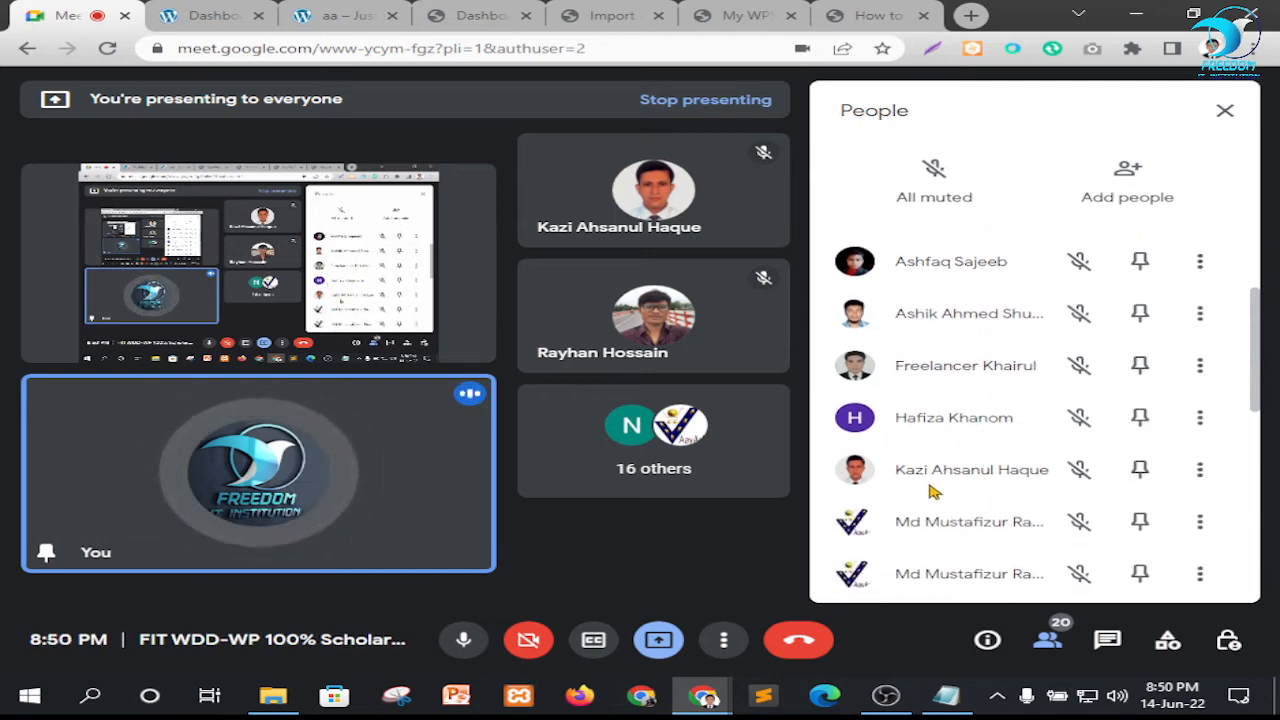
scroll(975, 488, down, 2)
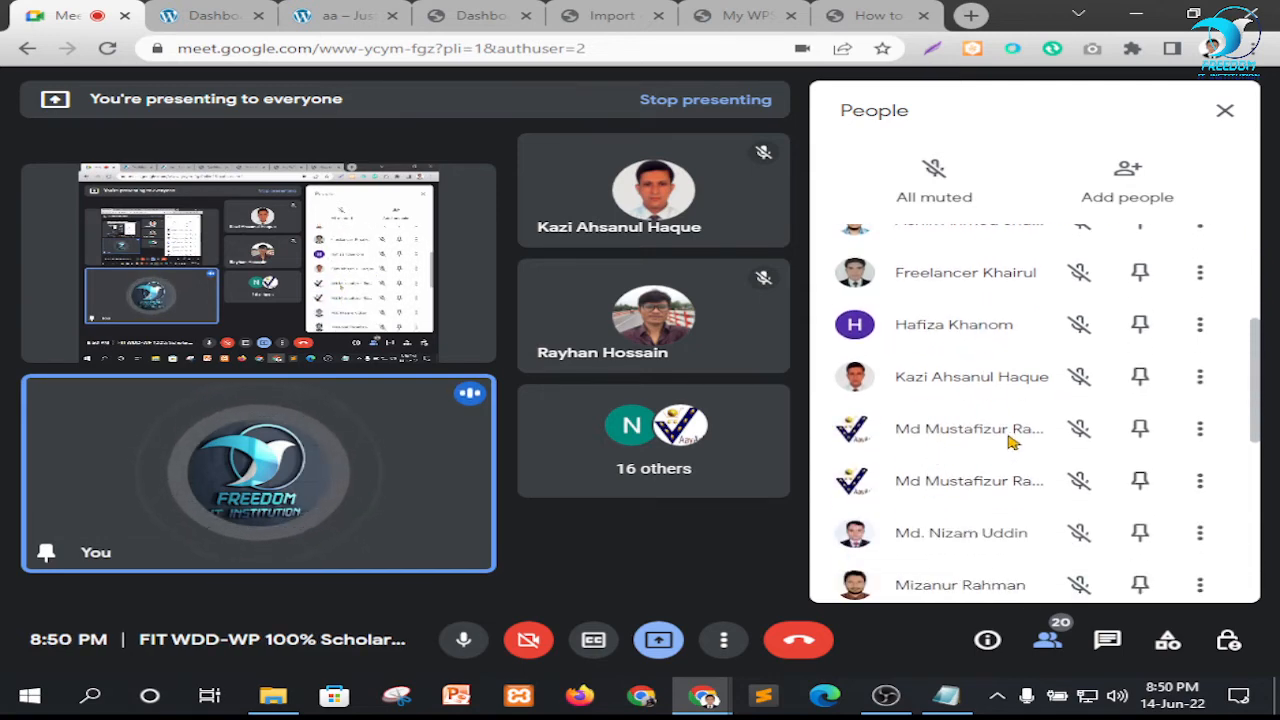
scroll(1005, 430, down, 2)
scroll(925, 462, down, 2)
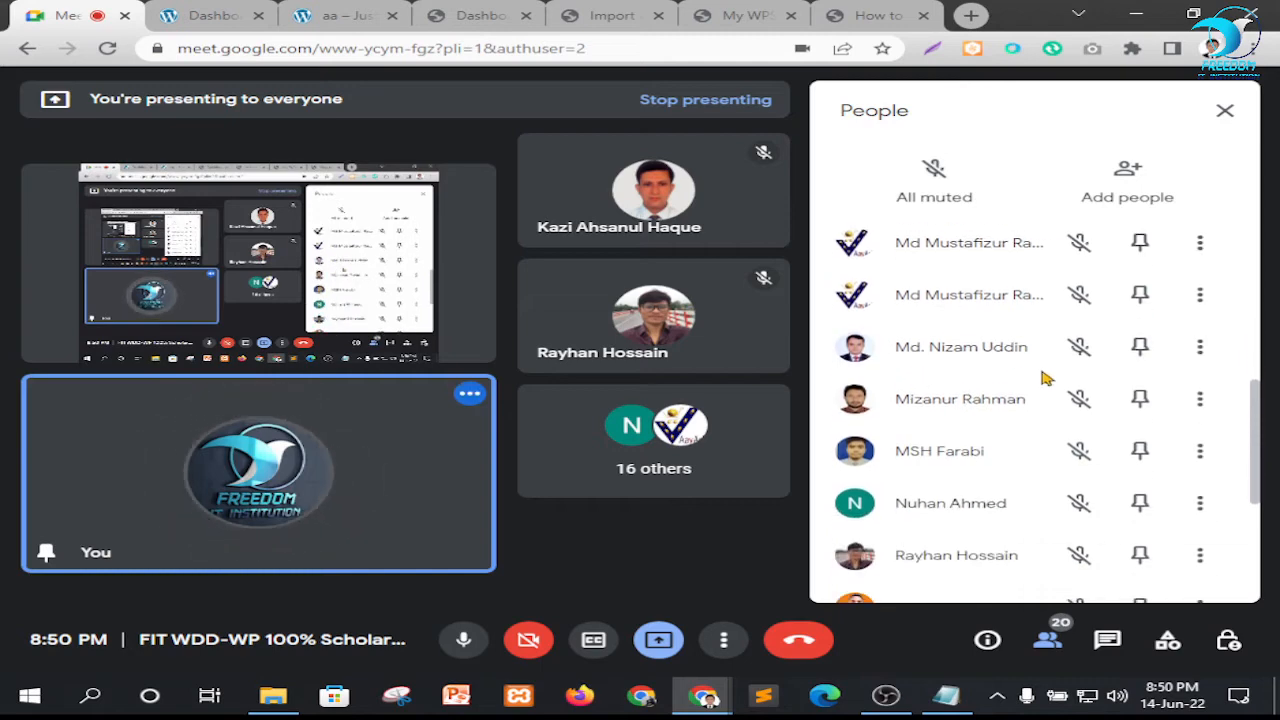
scroll(985, 430, down, 2)
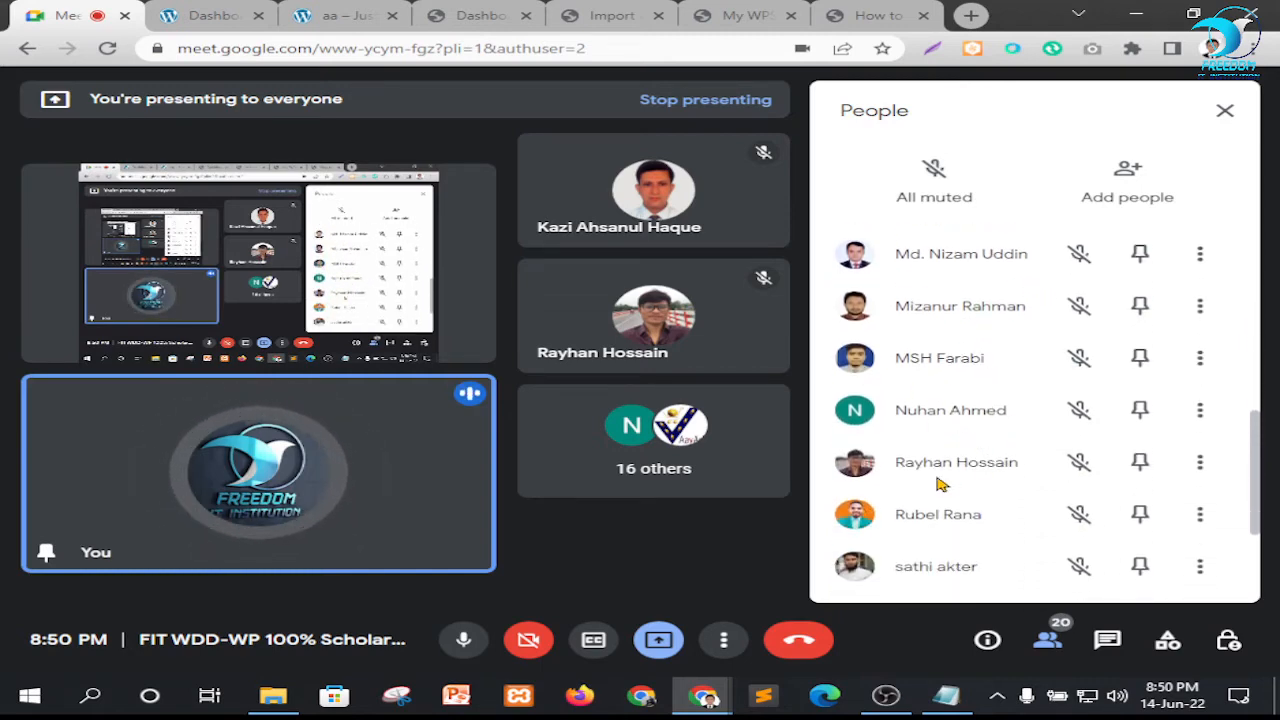
scroll(942, 484, down, 2)
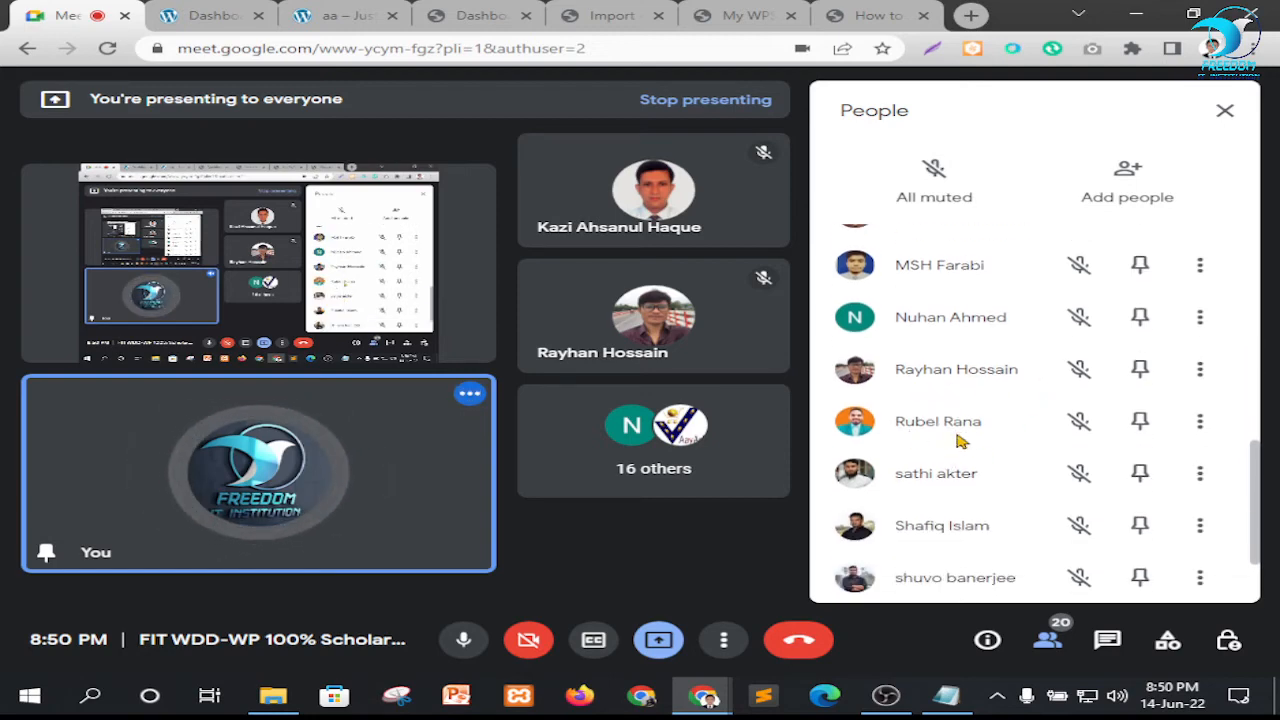
scroll(960, 440, down, 2)
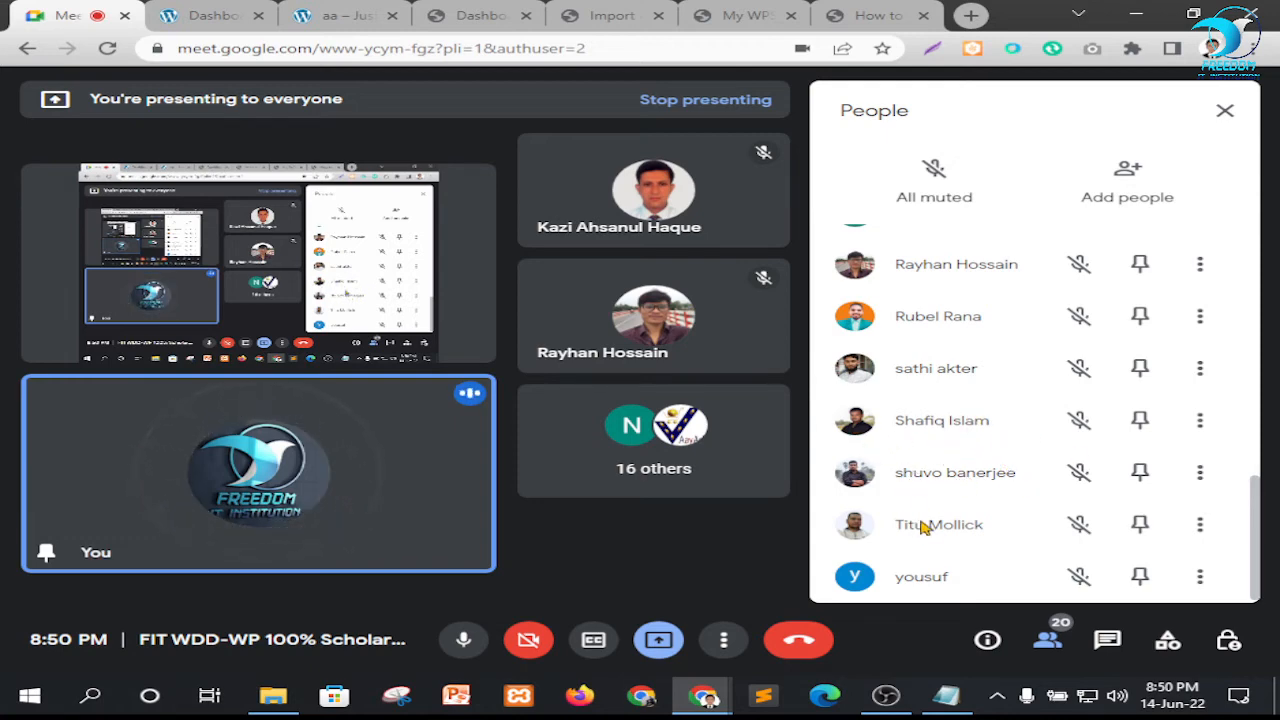
scroll(1010, 490, up, 10)
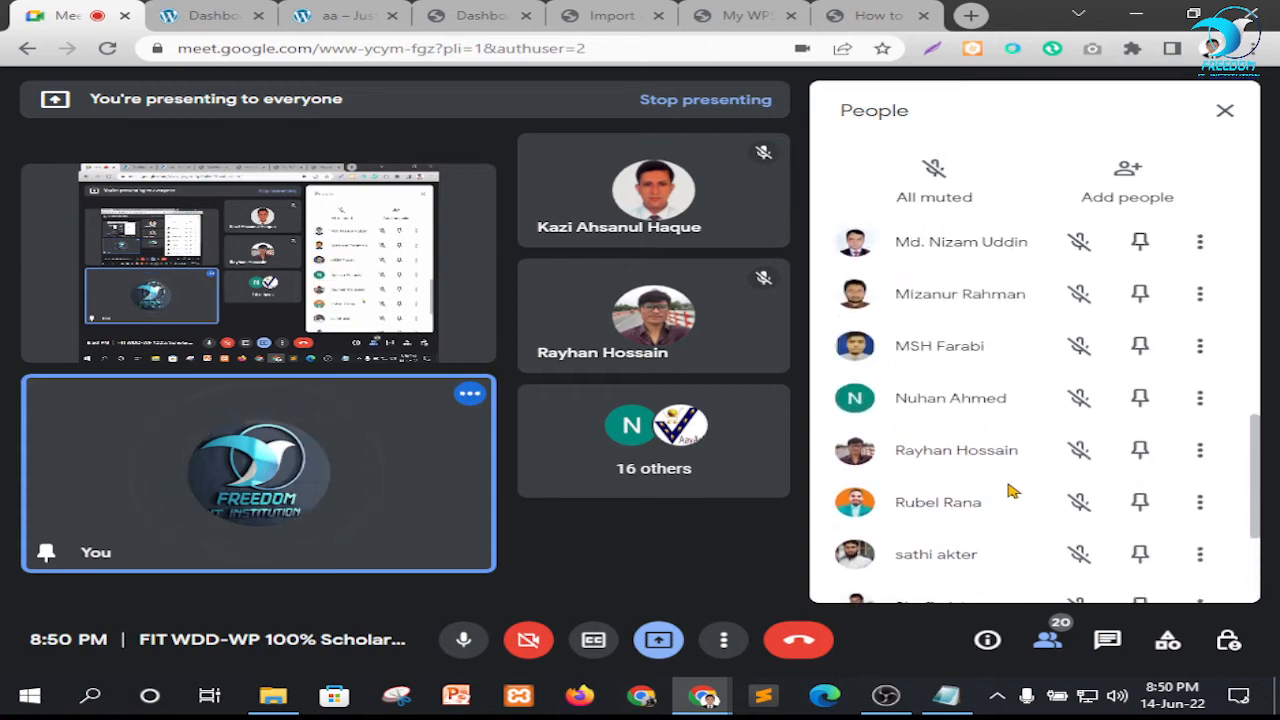
scroll(1010, 490, down, 6)
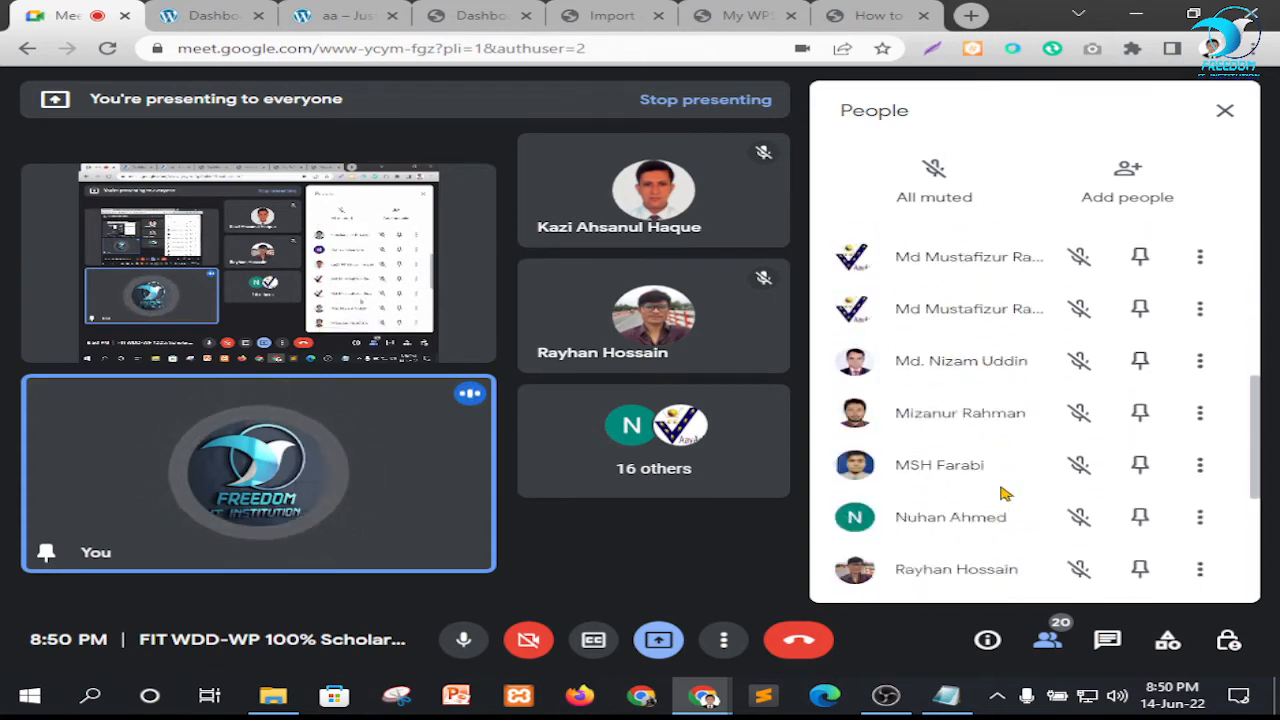
scroll(1006, 491, up, 4)
scroll(1006, 491, up, 4)
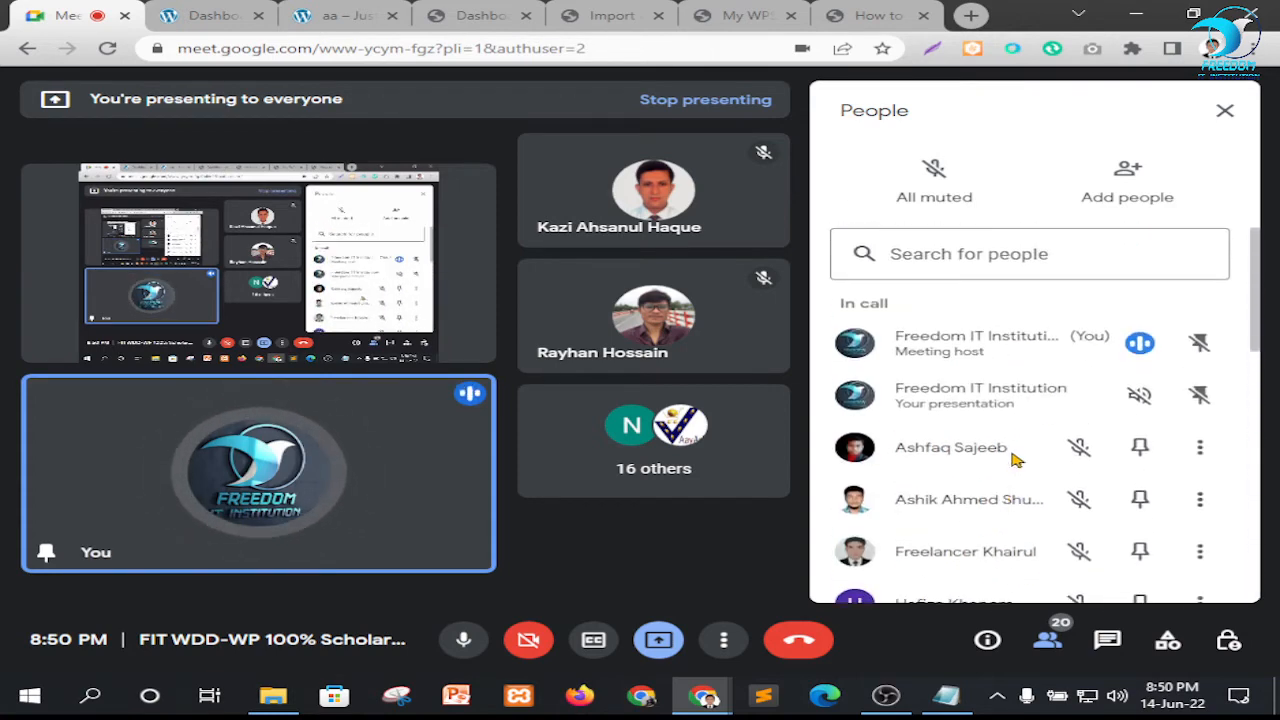
click(1224, 110)
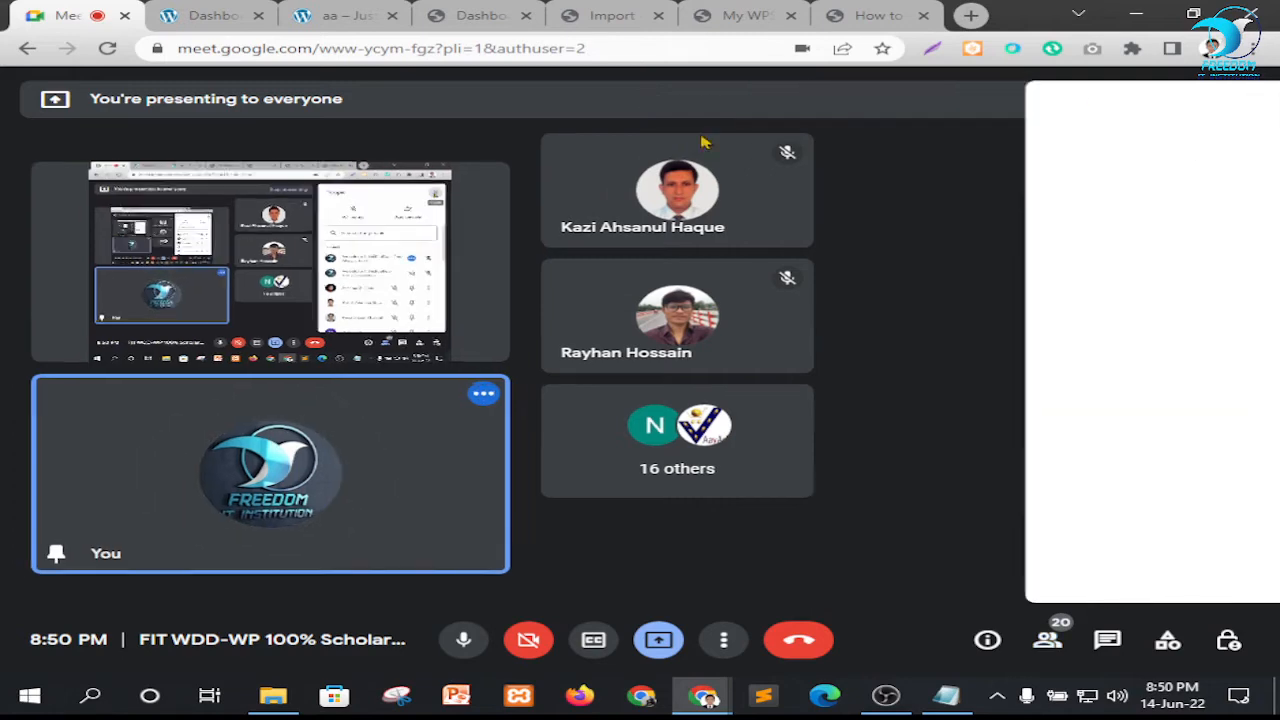
Check the import progress twice, returning to the Google Meet call after each check
click(615, 15)
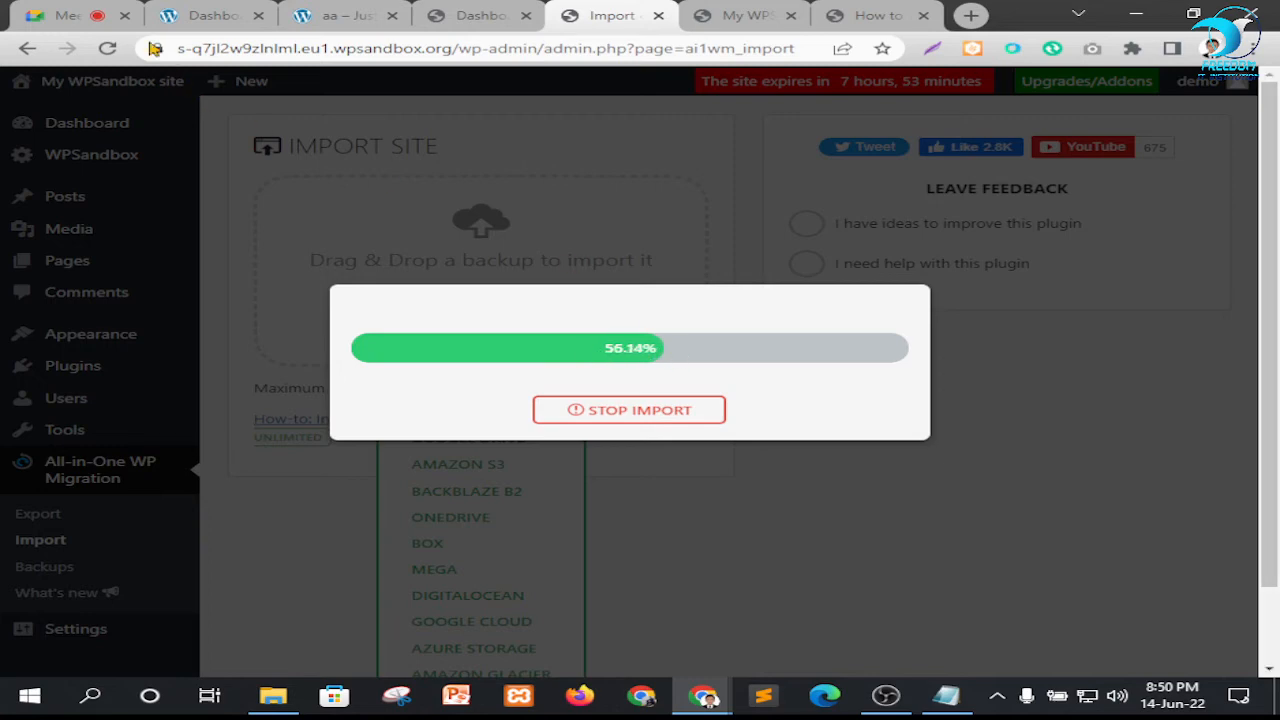
click(80, 15)
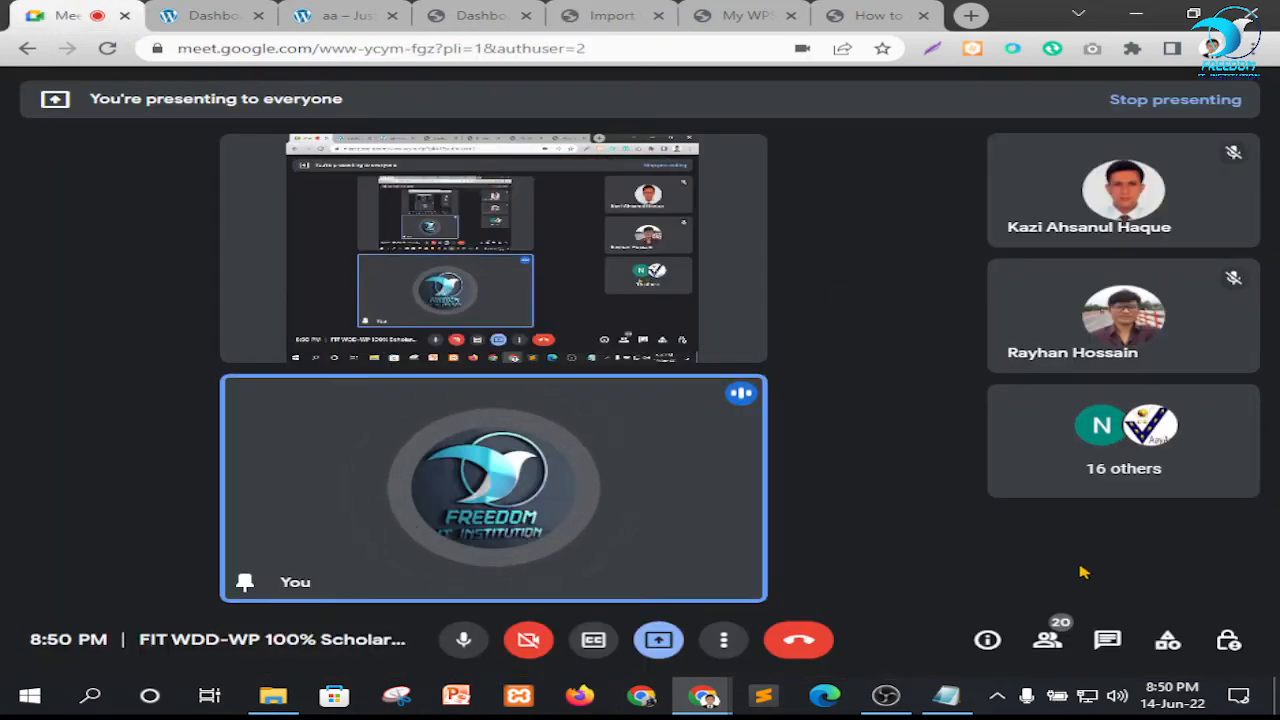
click(662, 6)
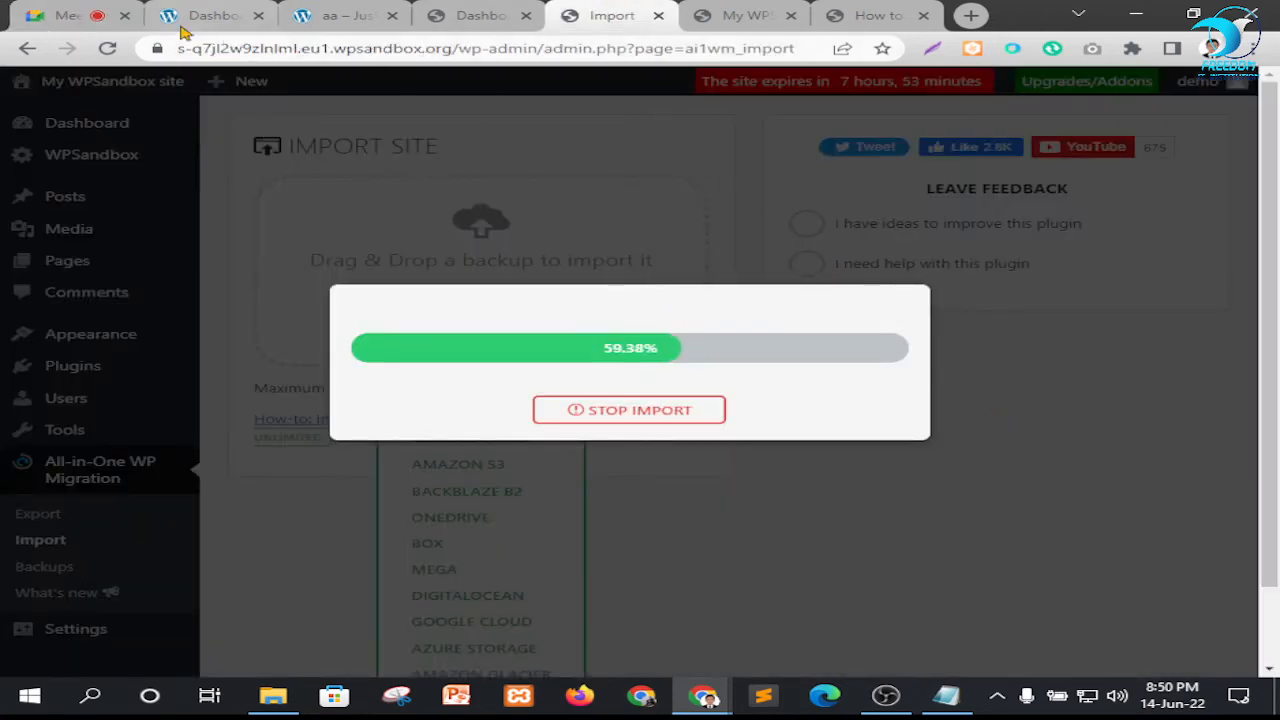
click(68, 16)
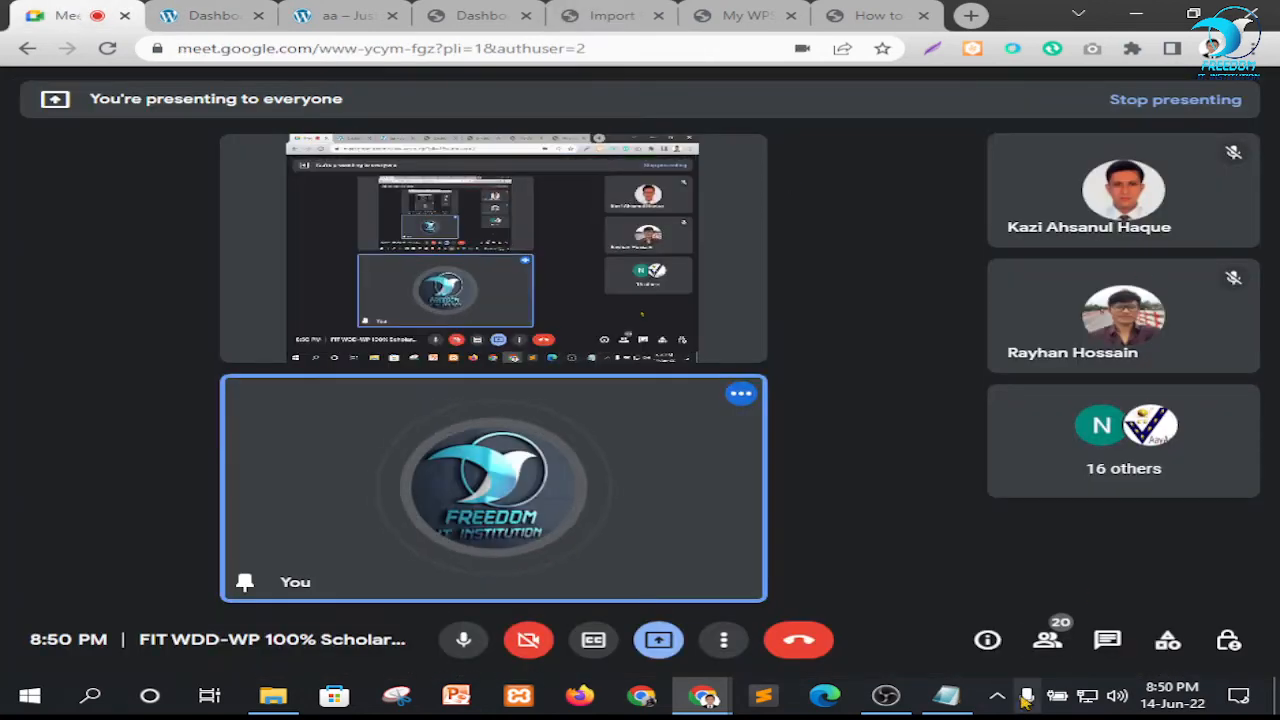
Reopen the participant list in the Google Meet call and examine the attendees' microphone status
click(1045, 645)
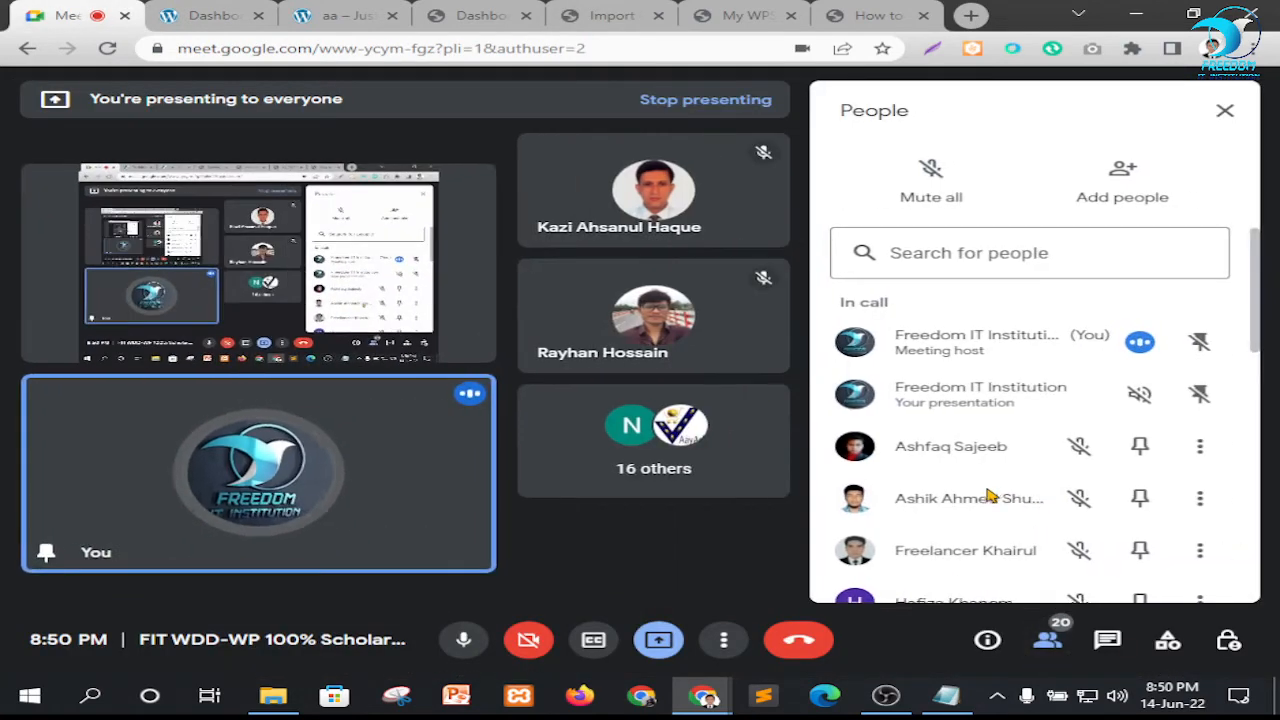
scroll(992, 495, down, 2)
scroll(992, 492, down, 3)
scroll(991, 491, down, 1)
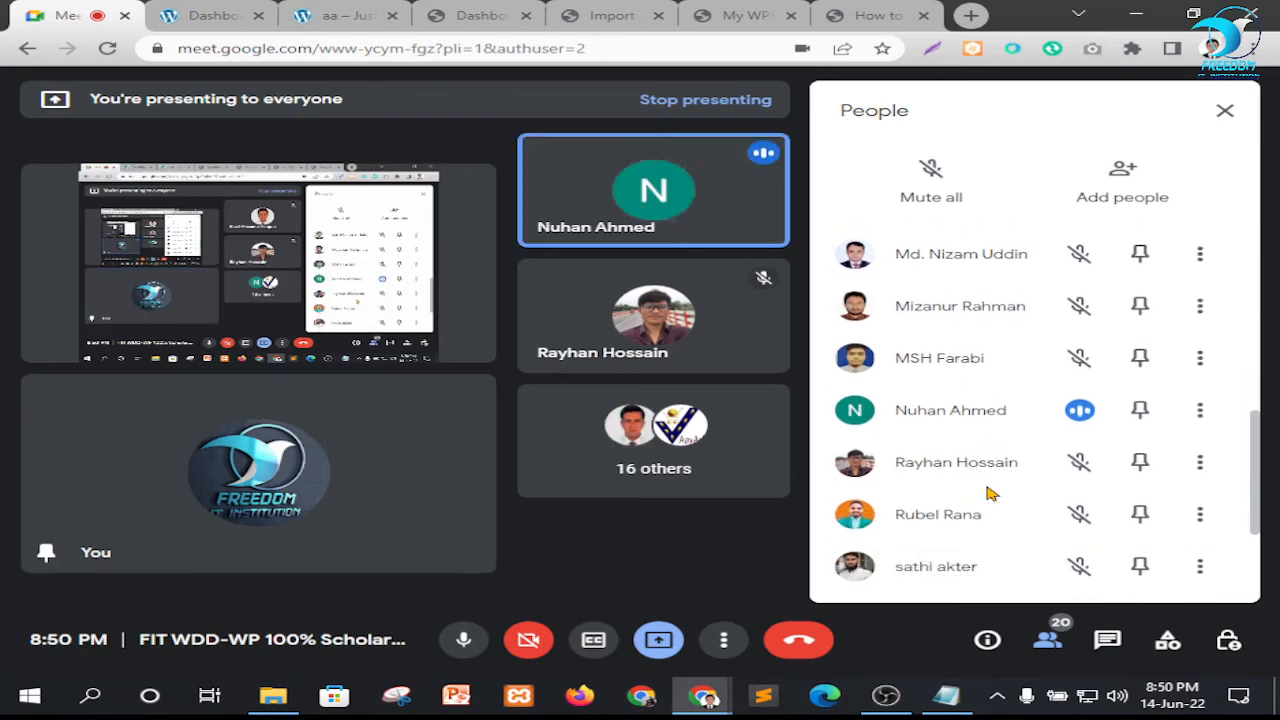
scroll(990, 453, up, 3)
scroll(978, 466, down, 3)
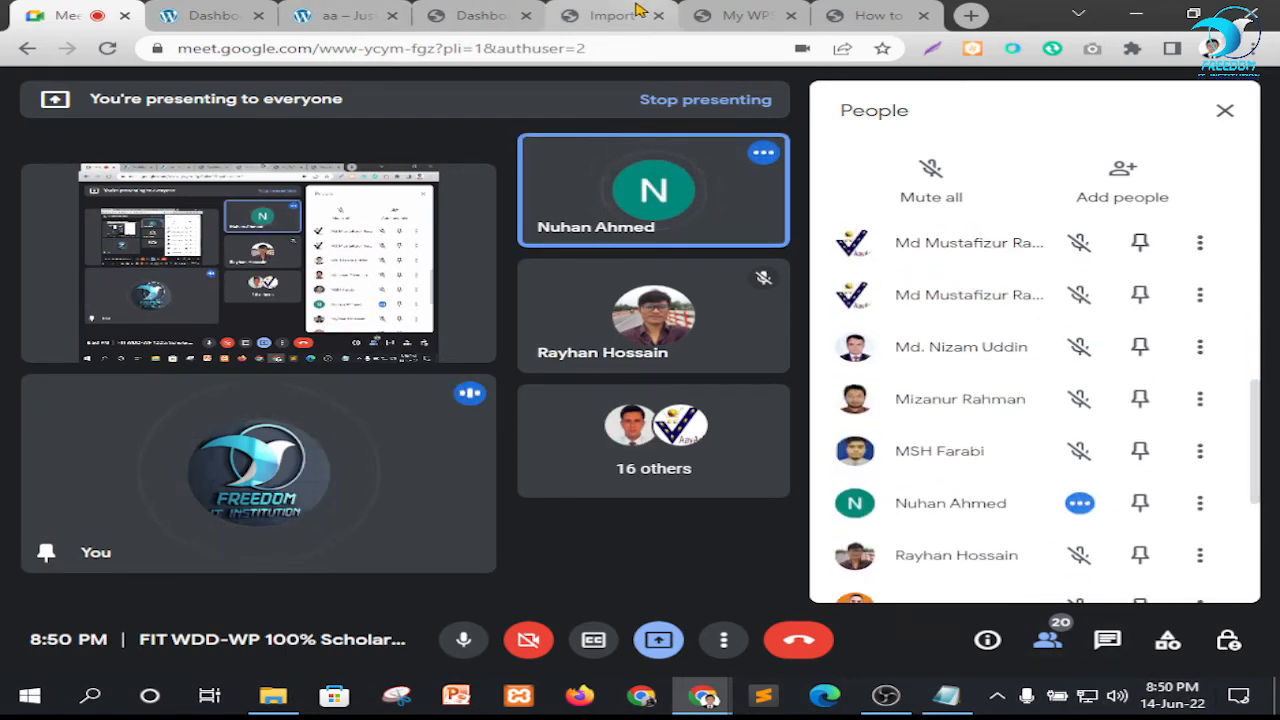
View the sandbox dashboard and the Google Meet call, and return to the import progress
click(590, 12)
click(480, 15)
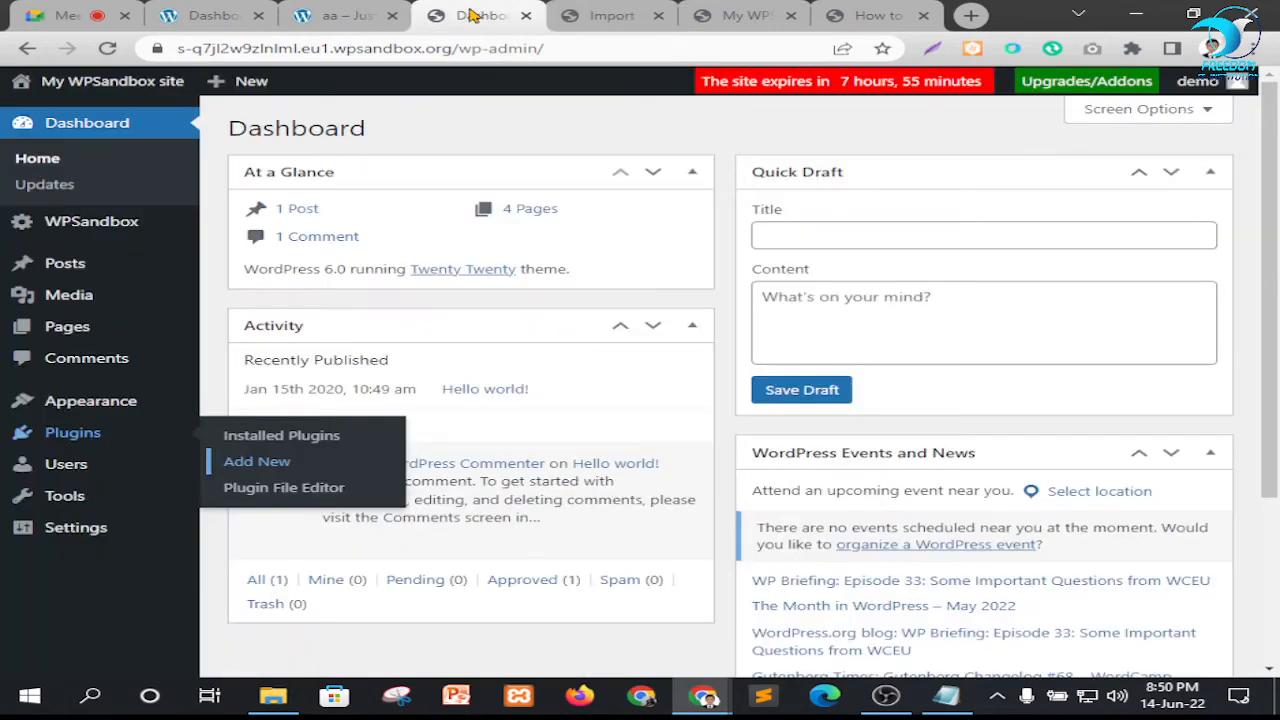
click(52, 10)
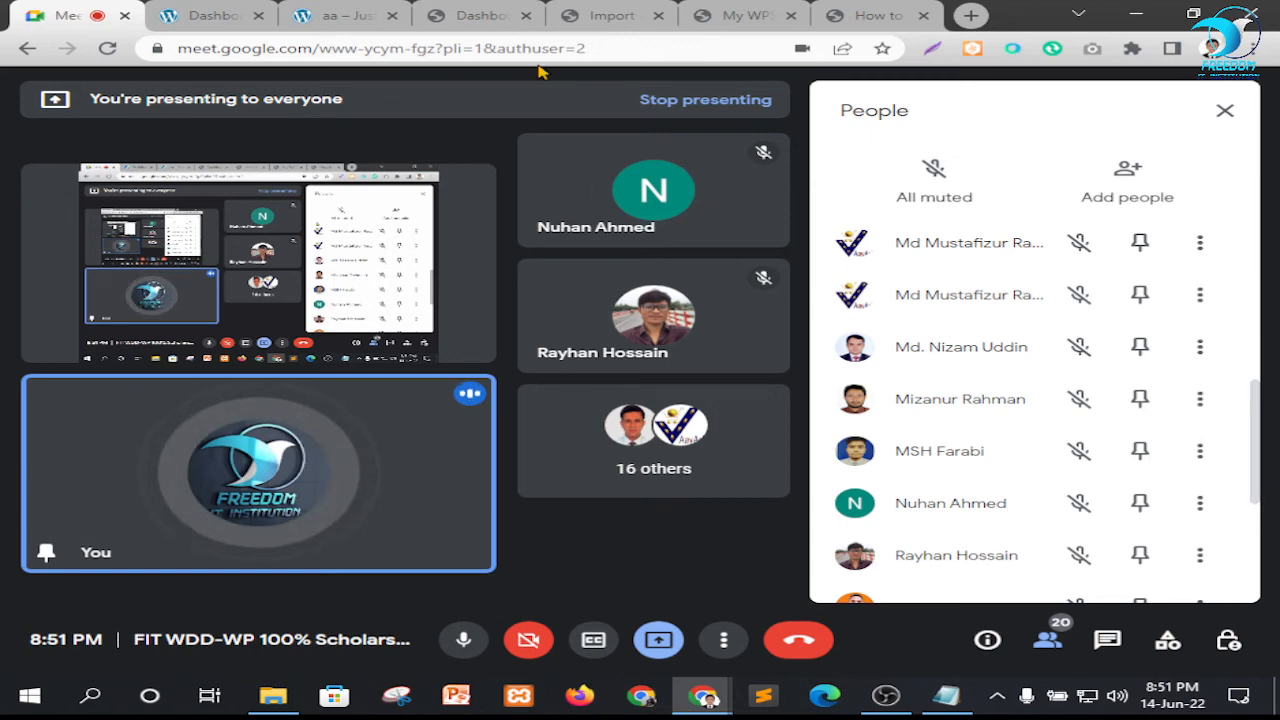
click(605, 15)
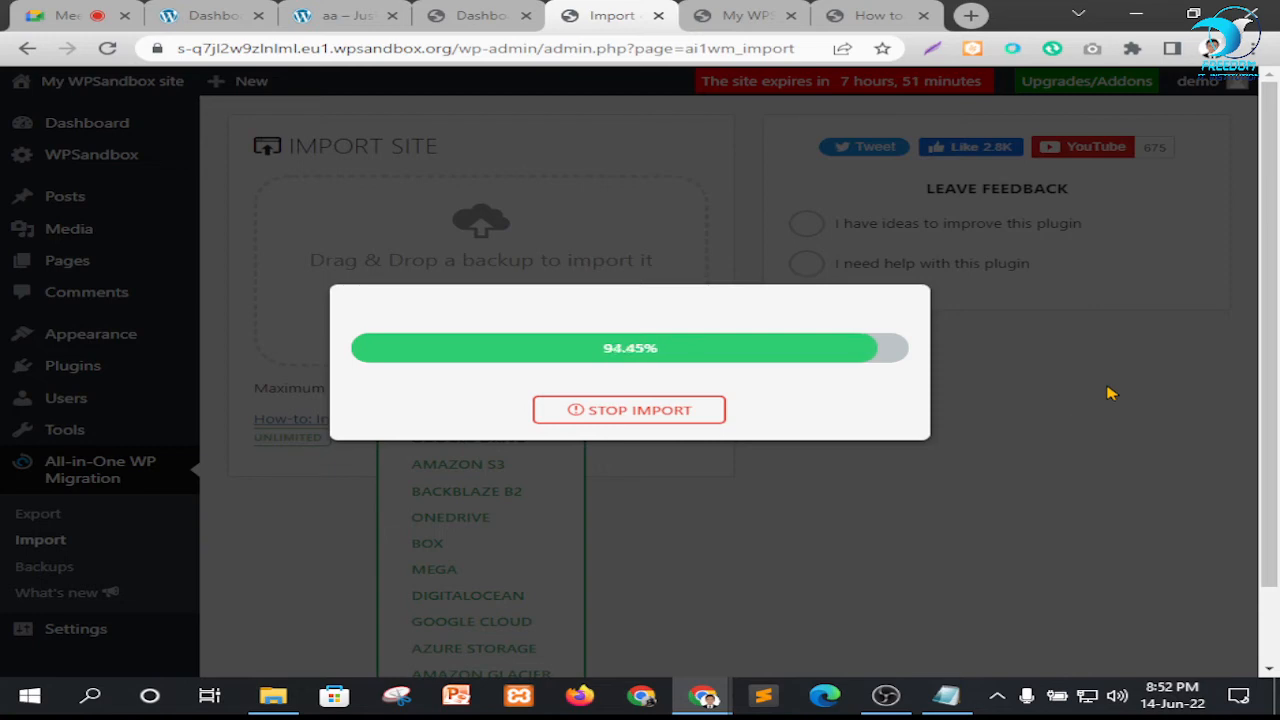
Review the end of the participant list in the Google Meet call and go back to the import page
click(88, 13)
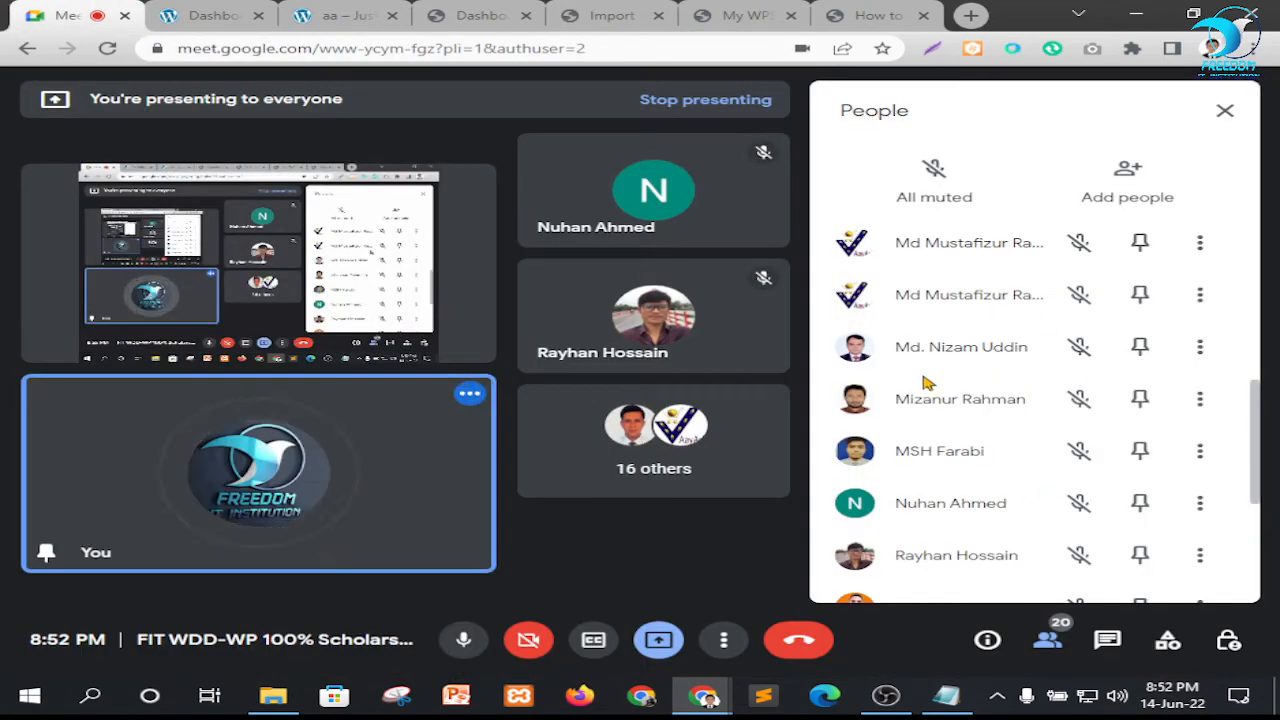
scroll(929, 403, down, 3)
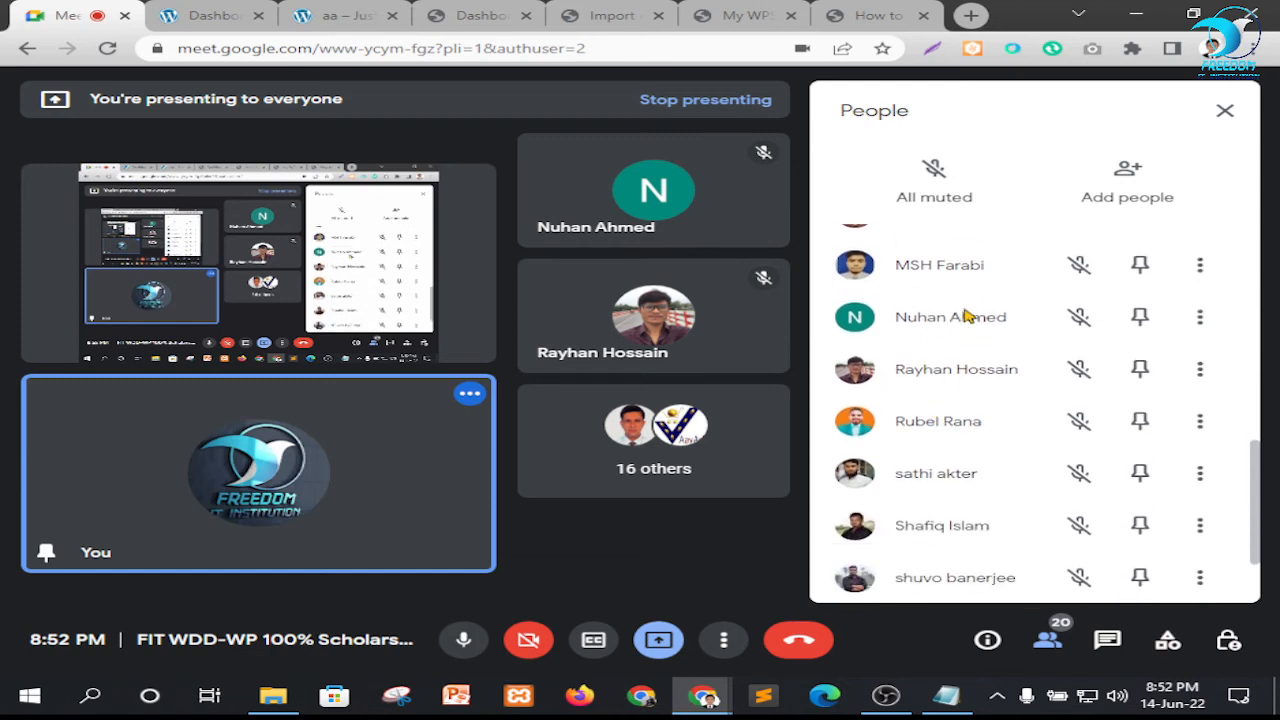
scroll(866, 409, down, 2)
click(560, 17)
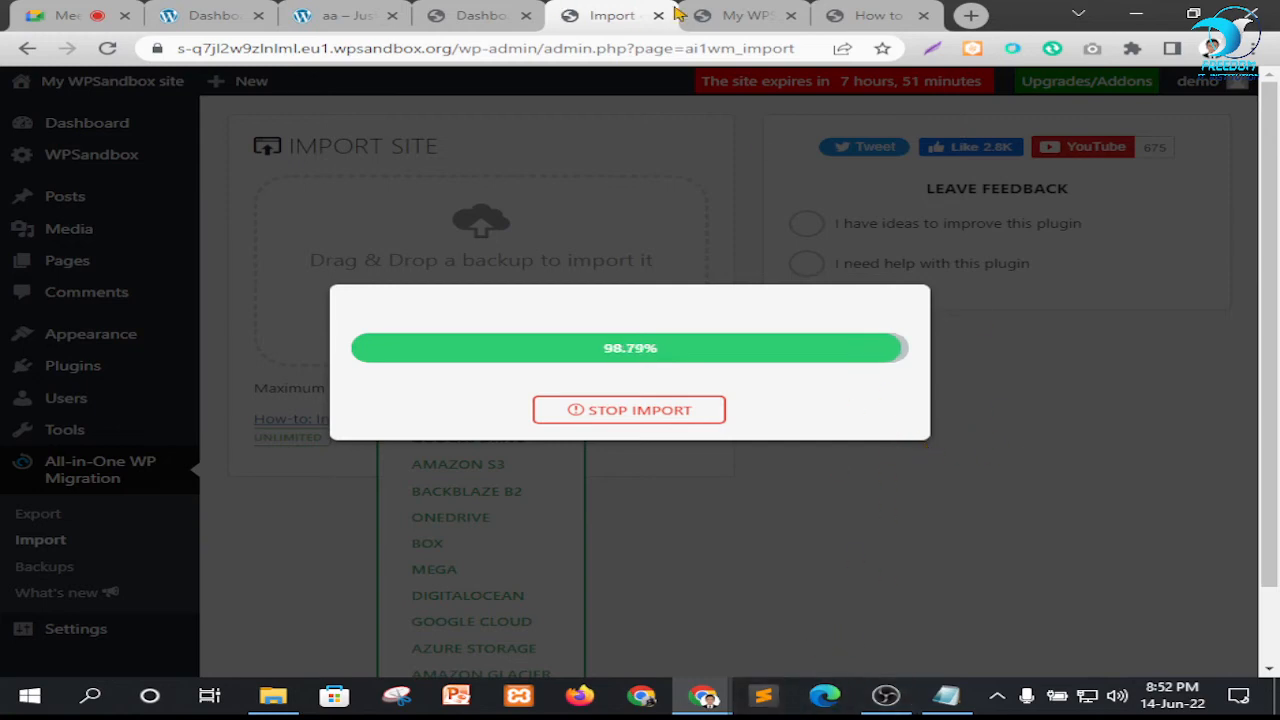
Glance at the sandbox home page, return to the import page and dismiss the "Unable to import" dialog
click(738, 16)
click(620, 14)
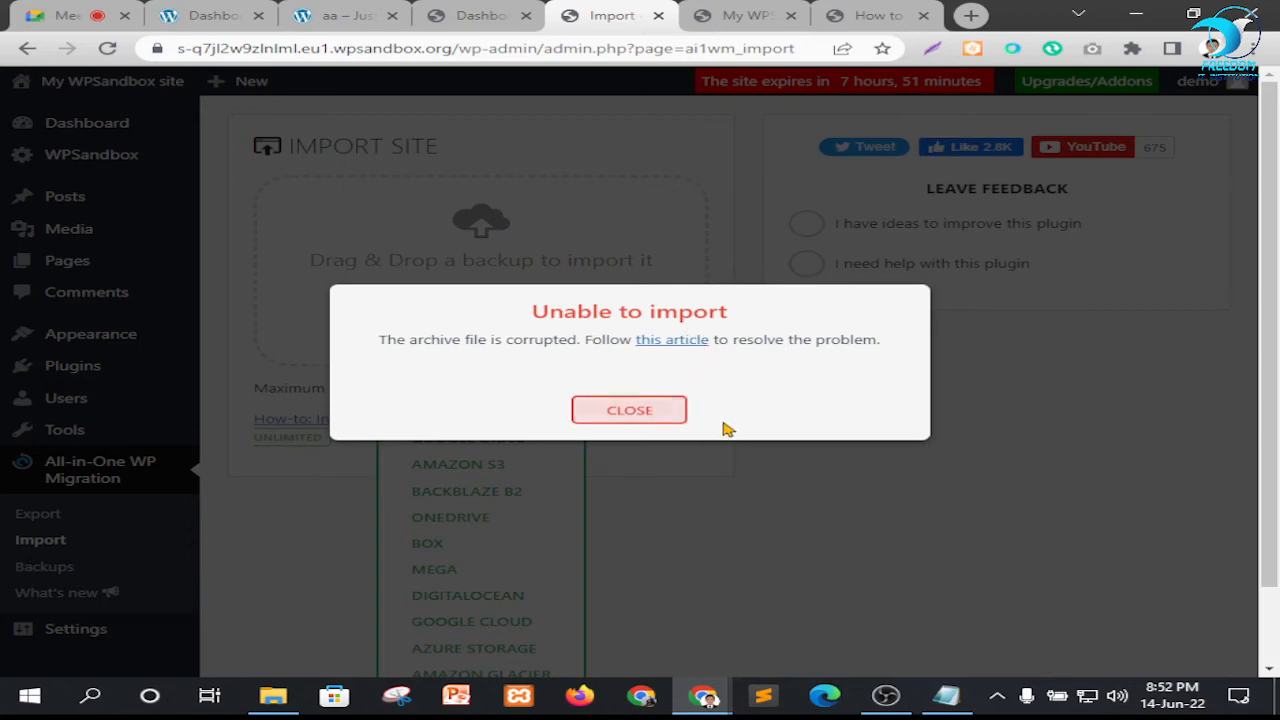
click(655, 409)
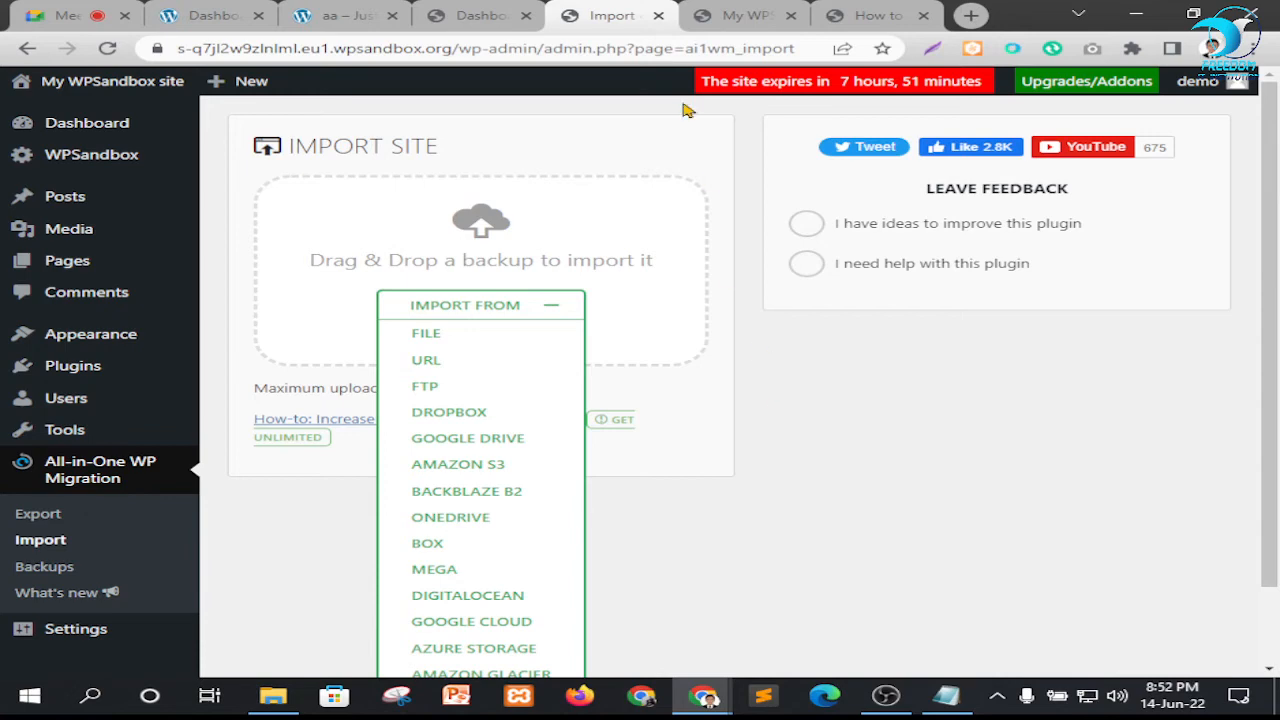
Reload the sandbox home page, look it over for imported content and return to the import page
click(727, 12)
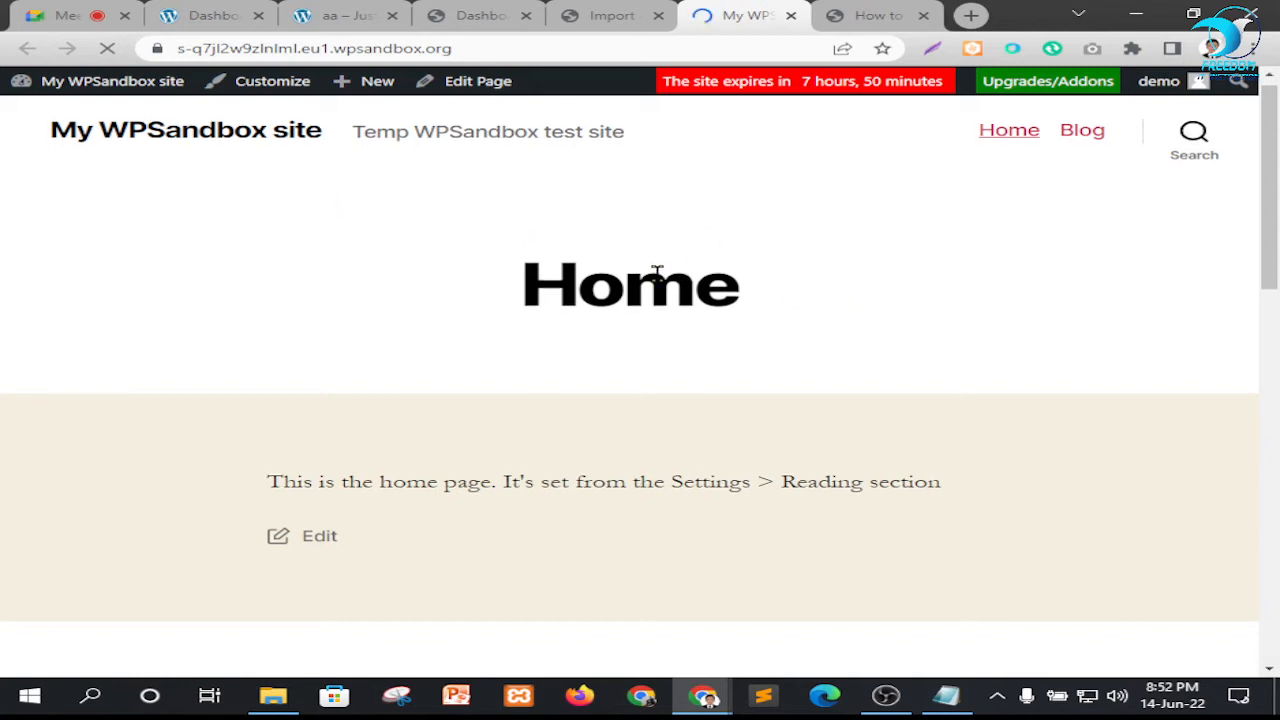
scroll(669, 274, down, 1)
scroll(629, 106, up, 1)
click(605, 13)
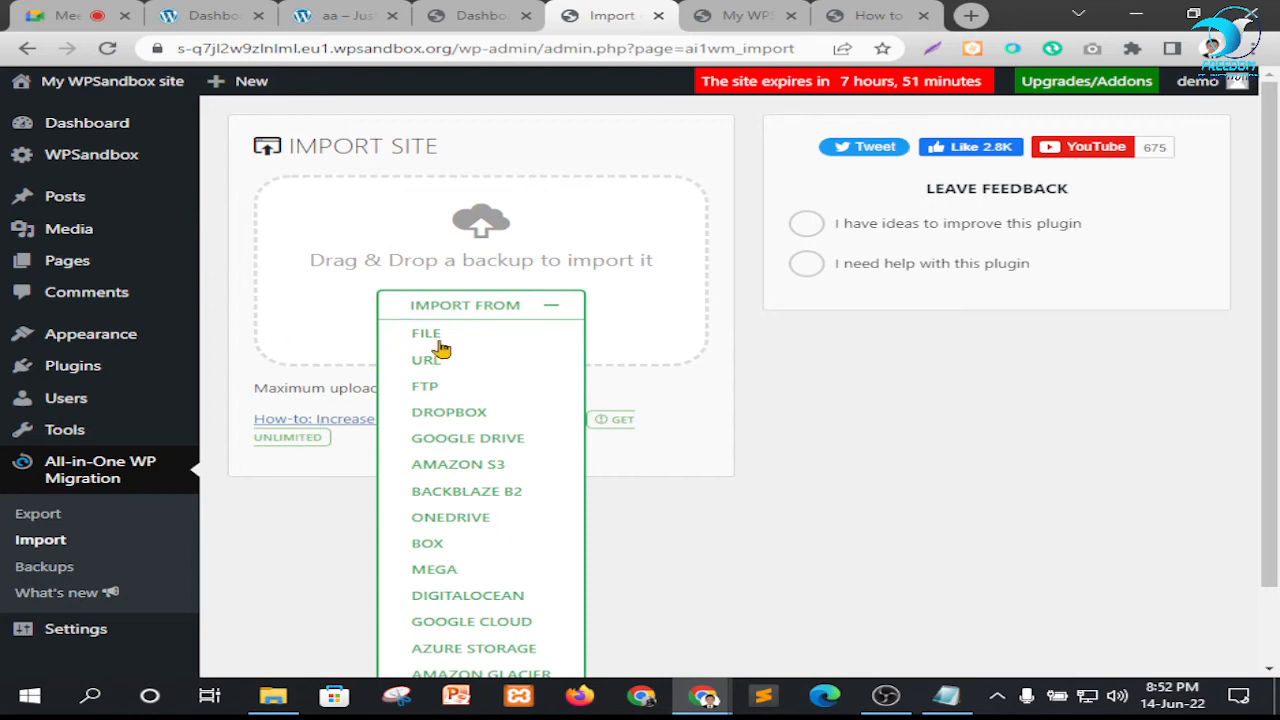
click(476, 336)
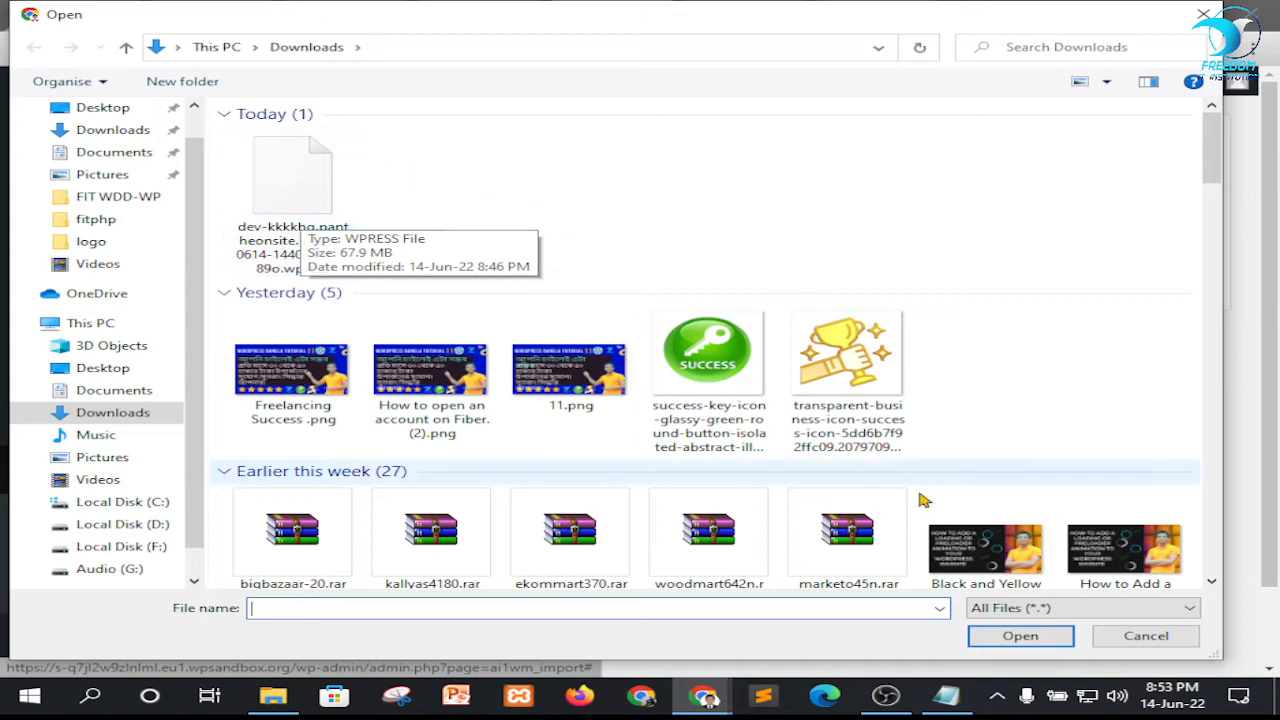
mouse_move(703, 693)
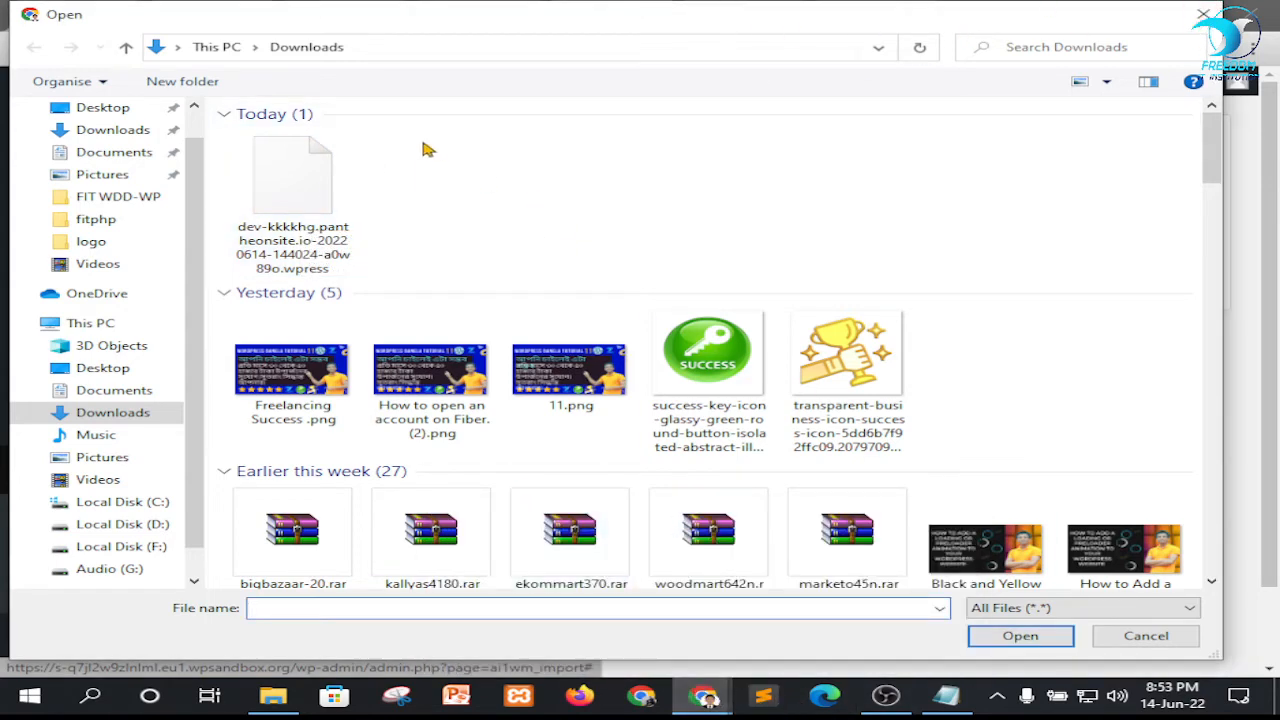
click(1203, 14)
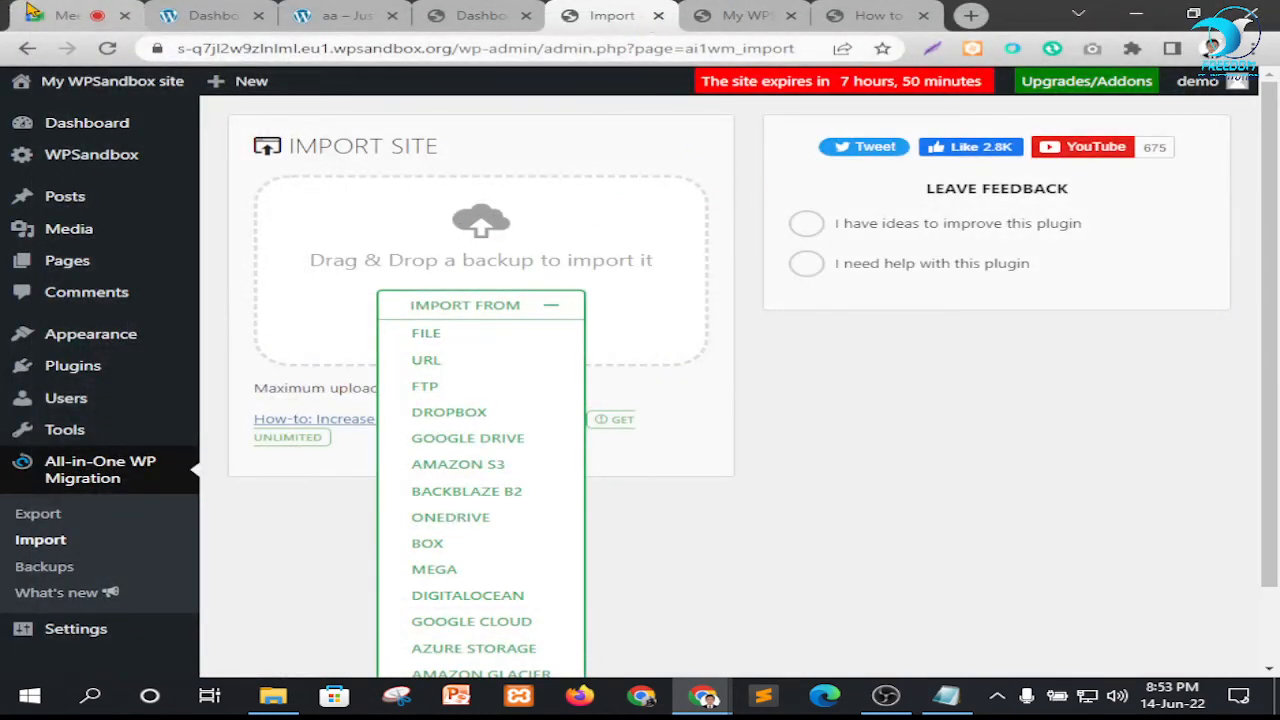
Check the Google Meet call, return to the import page and collapse the list of import sources
click(66, 15)
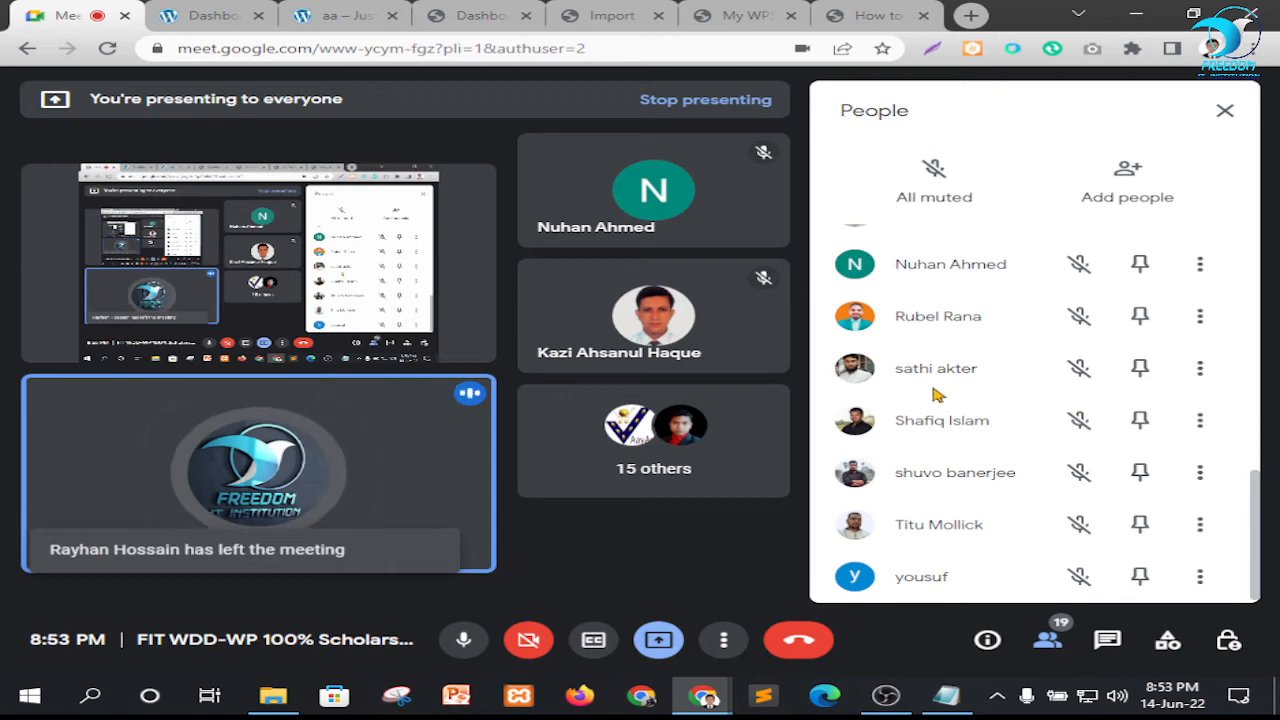
click(600, 16)
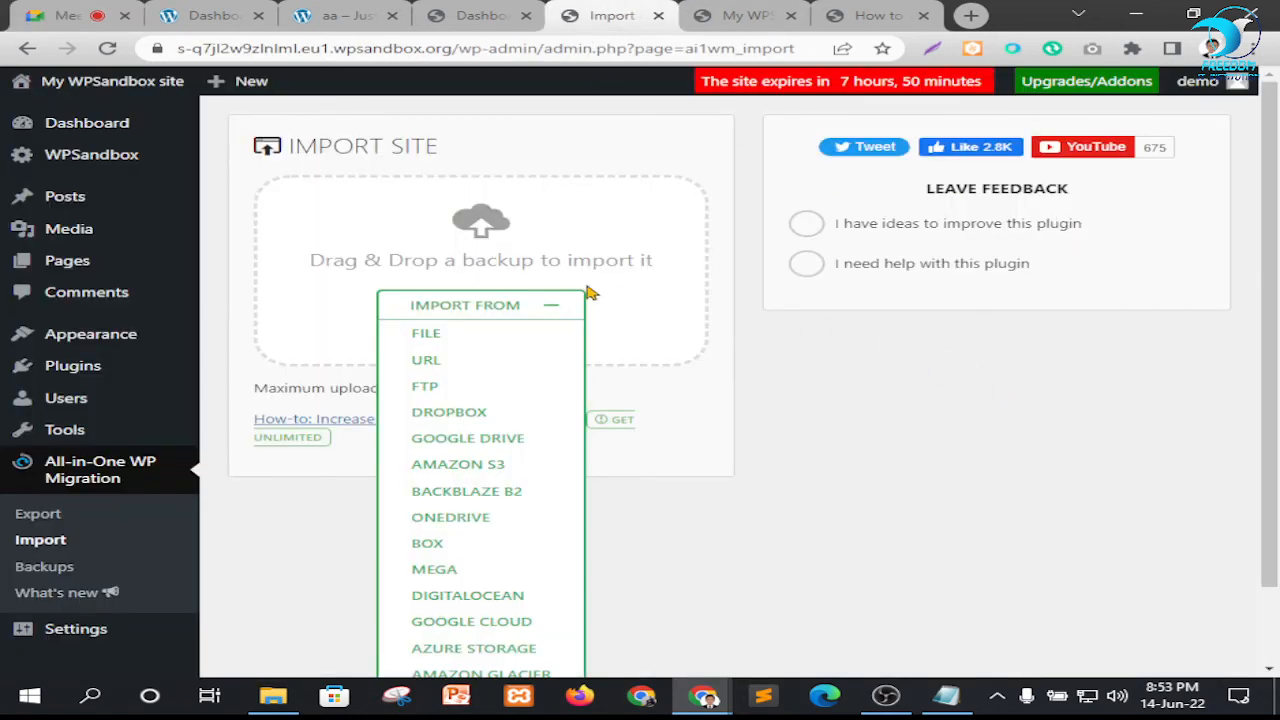
click(551, 311)
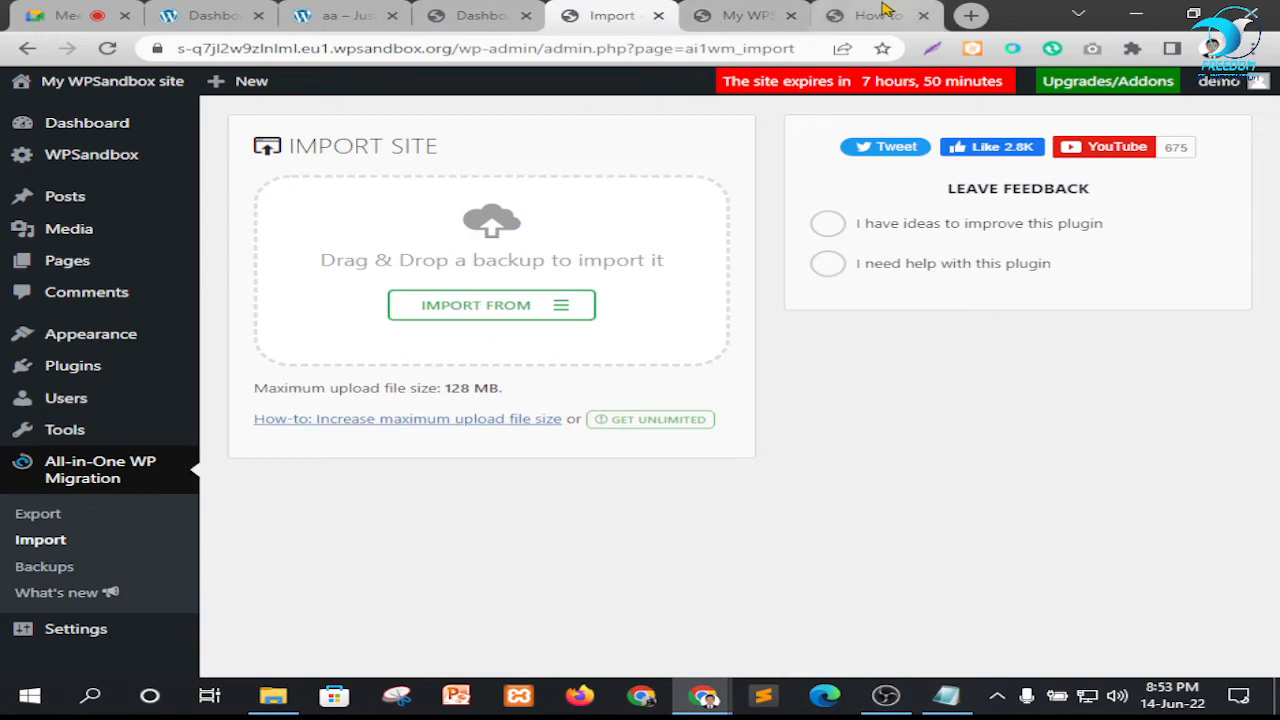
View the sandbox home page and dashboard, ending on the home page
click(740, 15)
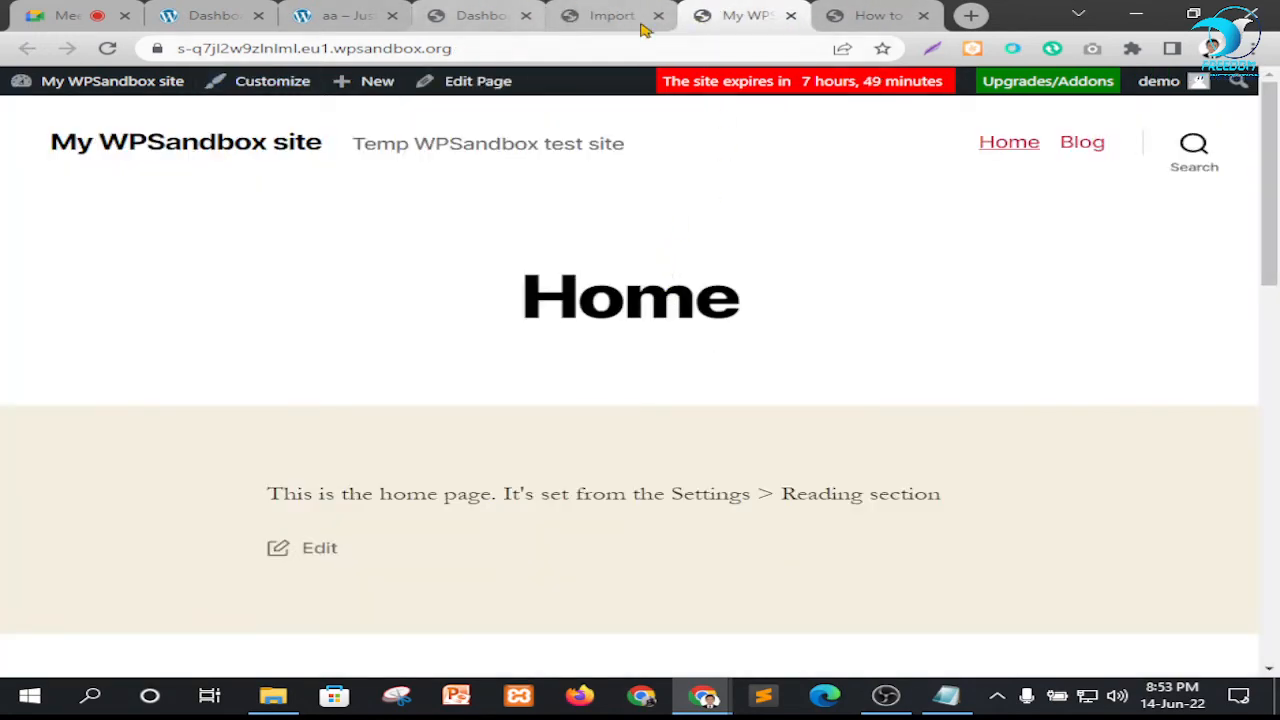
click(470, 15)
click(770, 12)
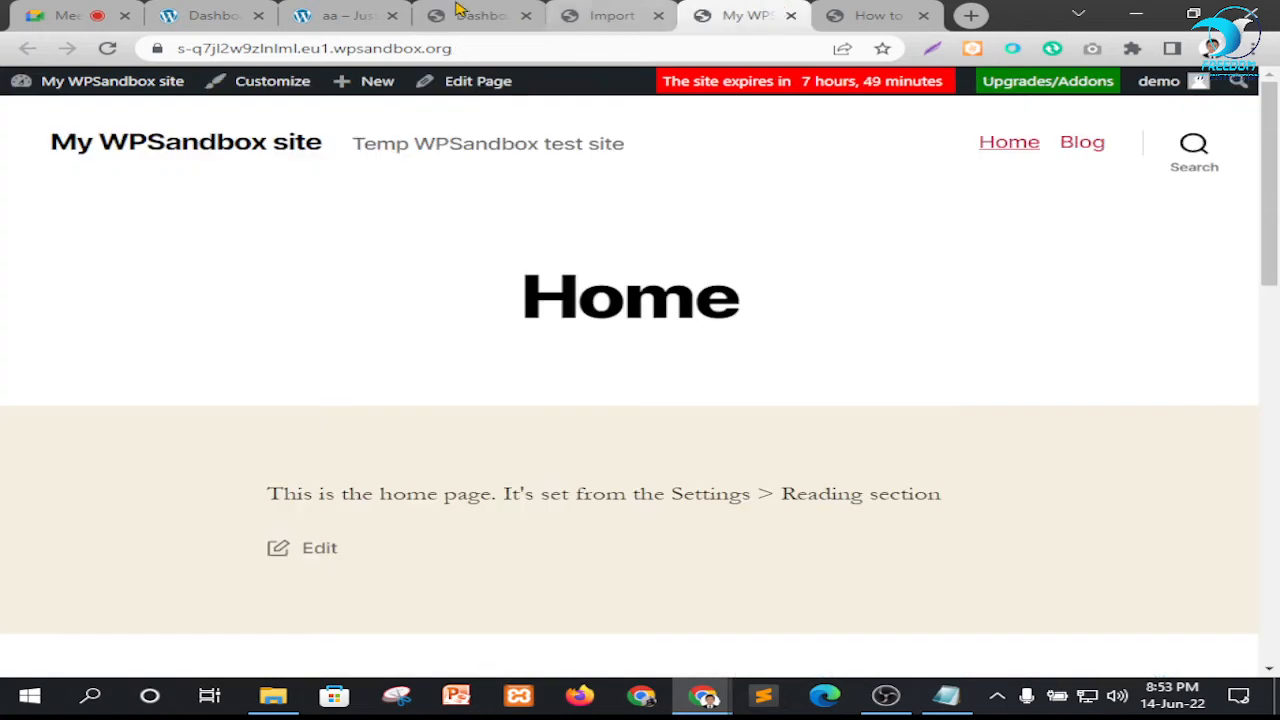
Check the open site pages and the Google Meet call, ending on the sandbox's All-in-One WP Migration import page
click(340, 15)
click(752, 12)
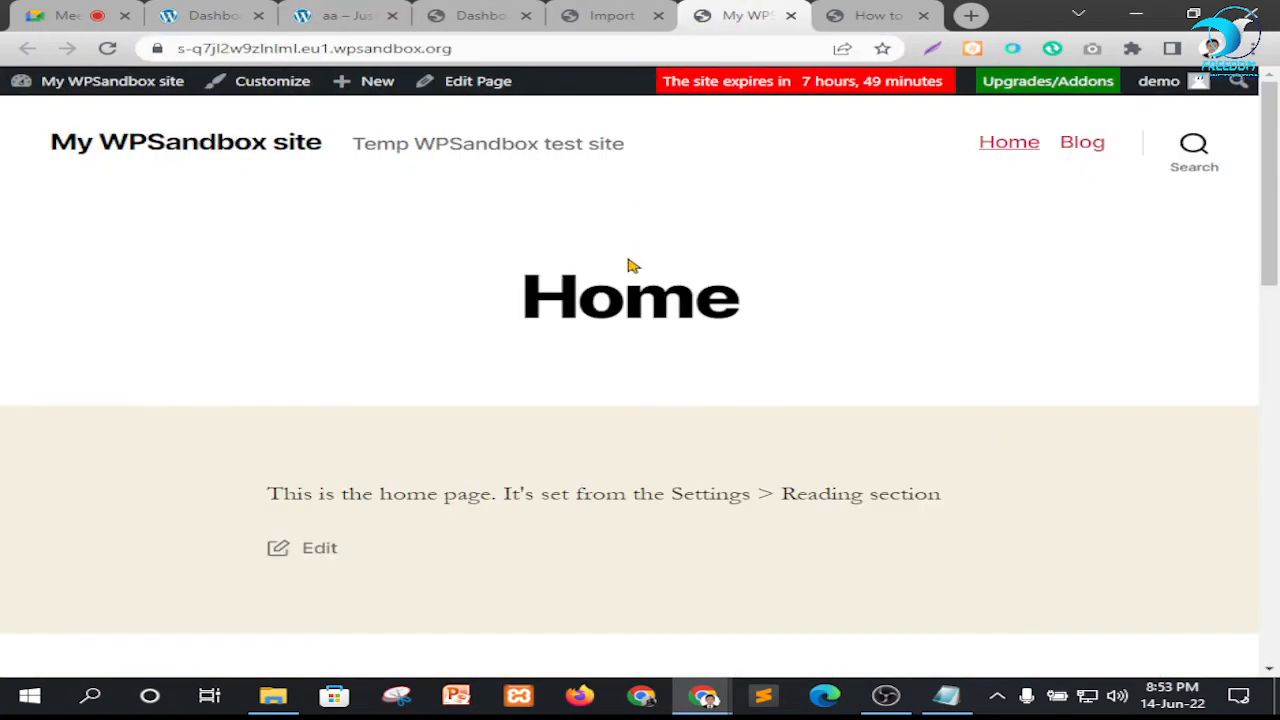
click(60, 15)
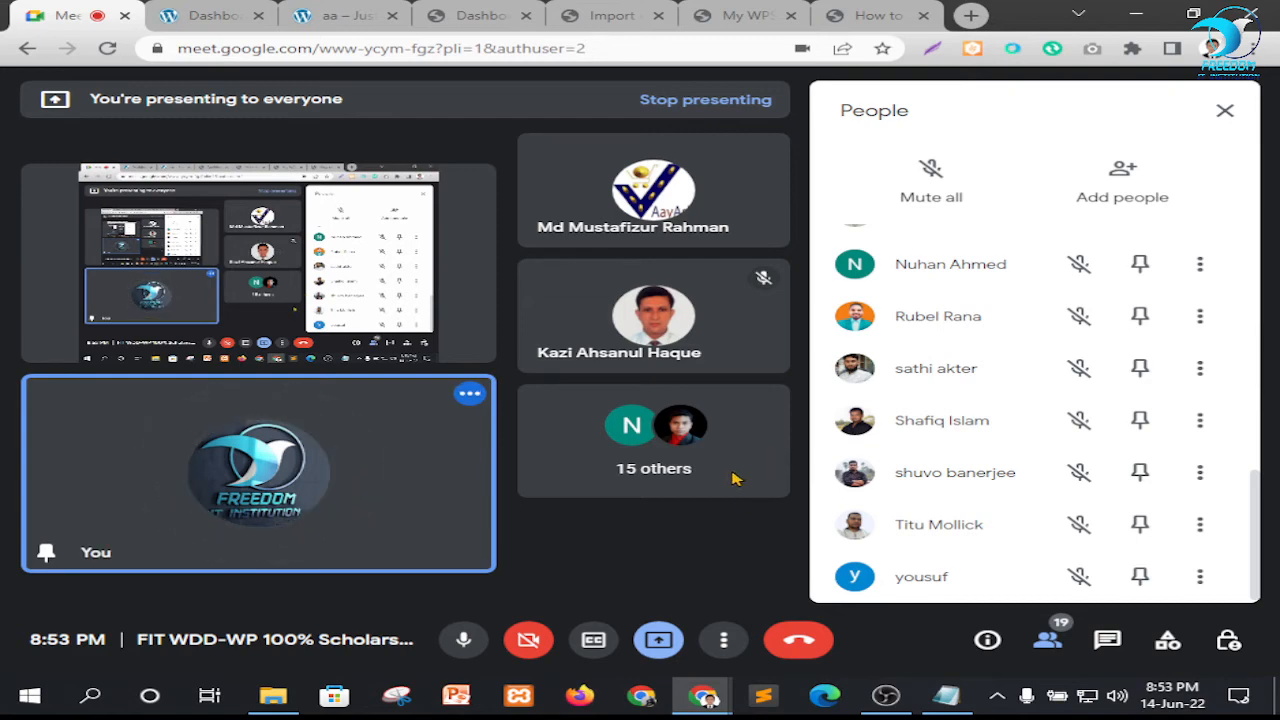
click(612, 15)
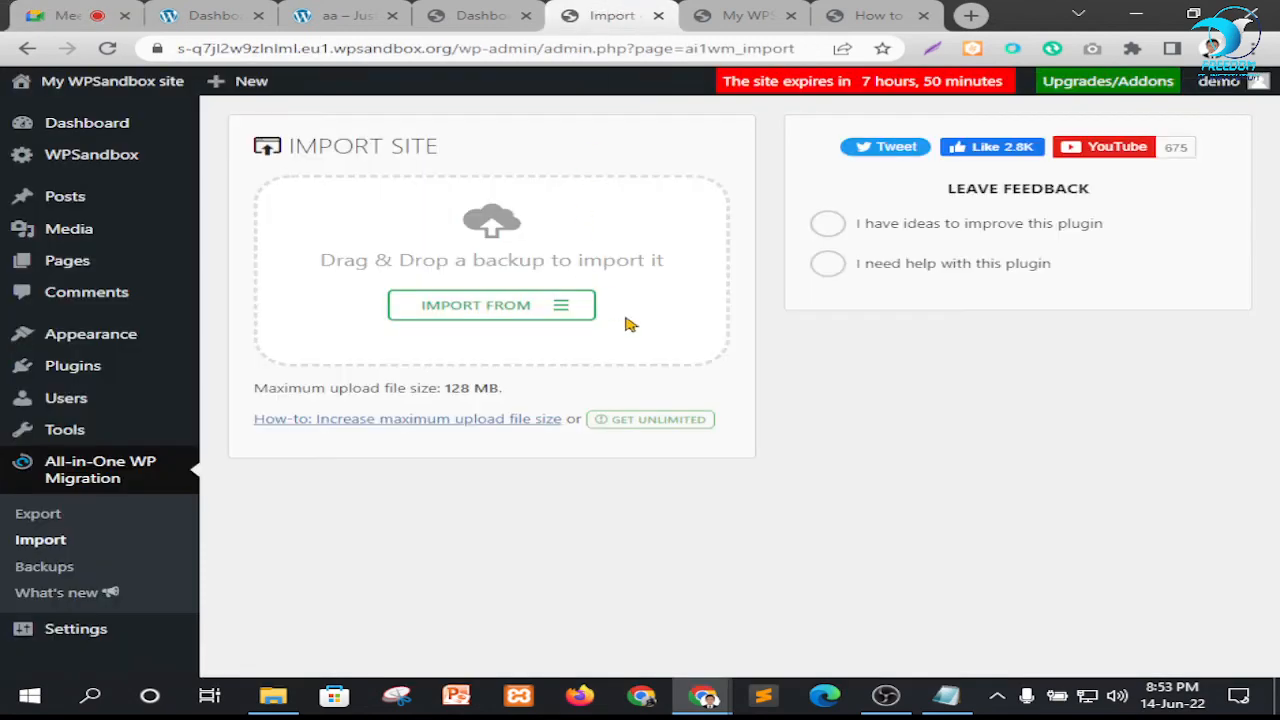
click(535, 306)
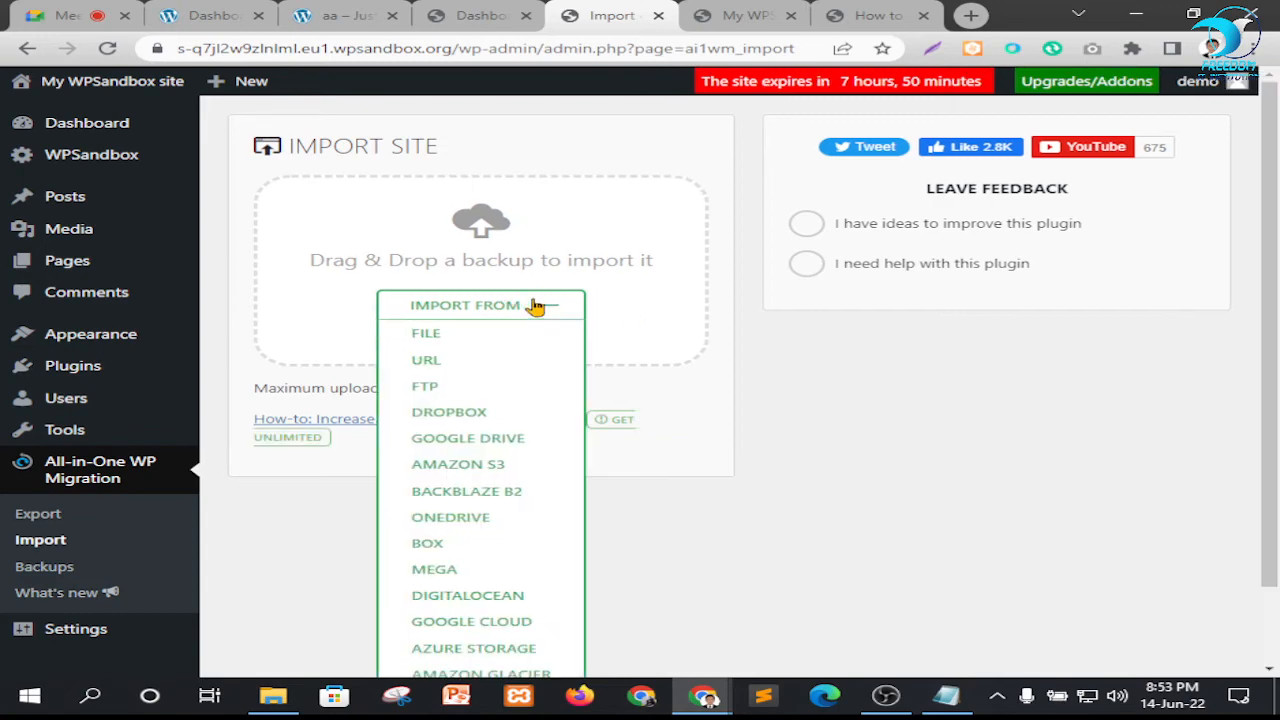
click(463, 340)
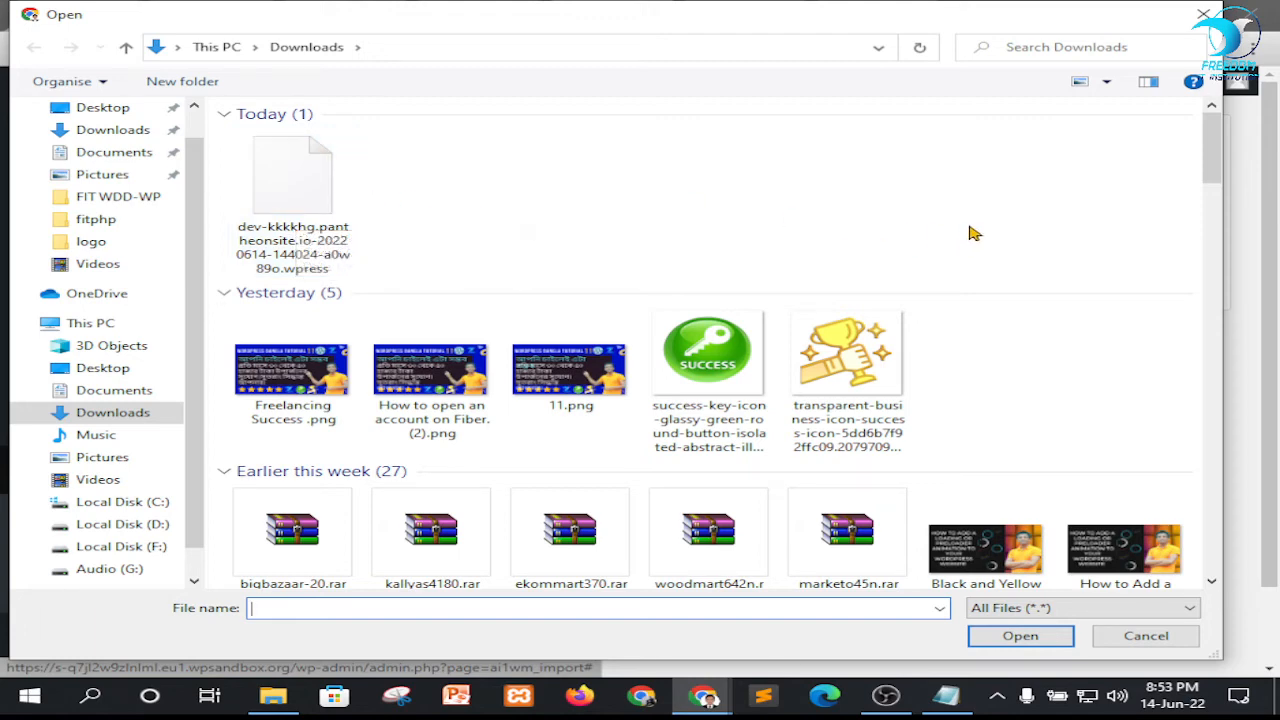
click(1203, 14)
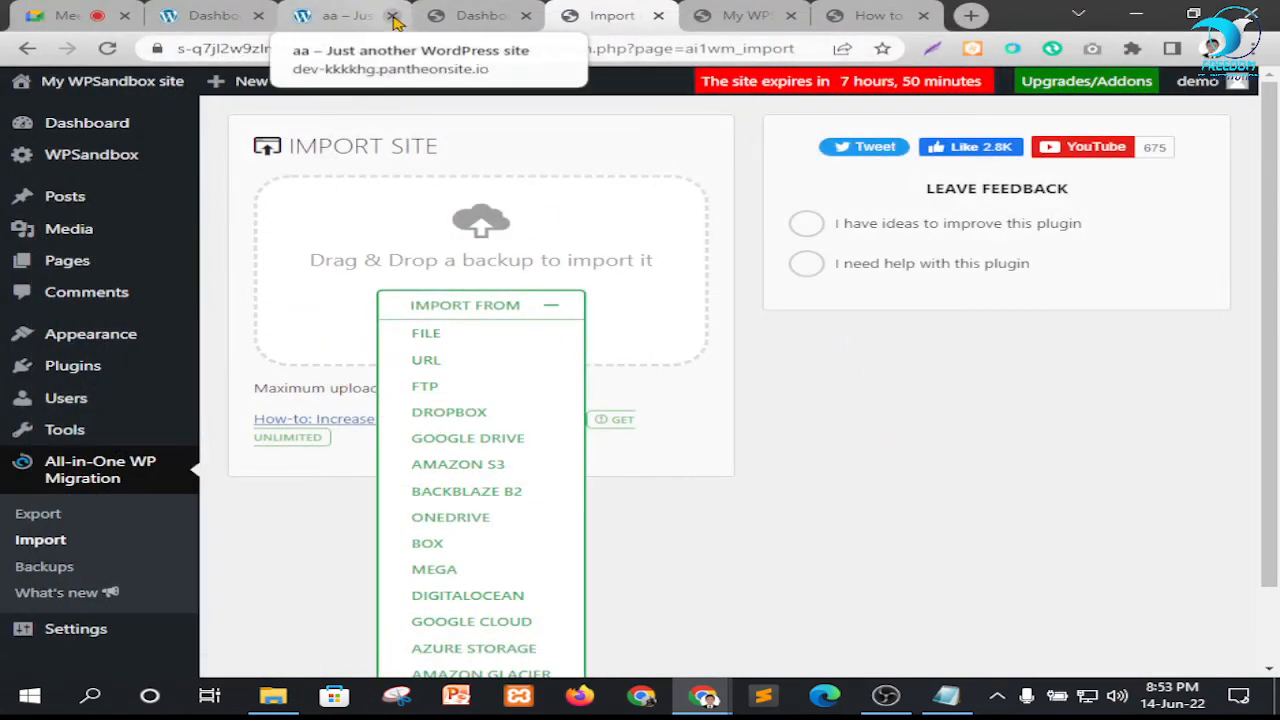
Close the three sandbox browser tabs: the dashboard, the import page and the home page
click(525, 16)
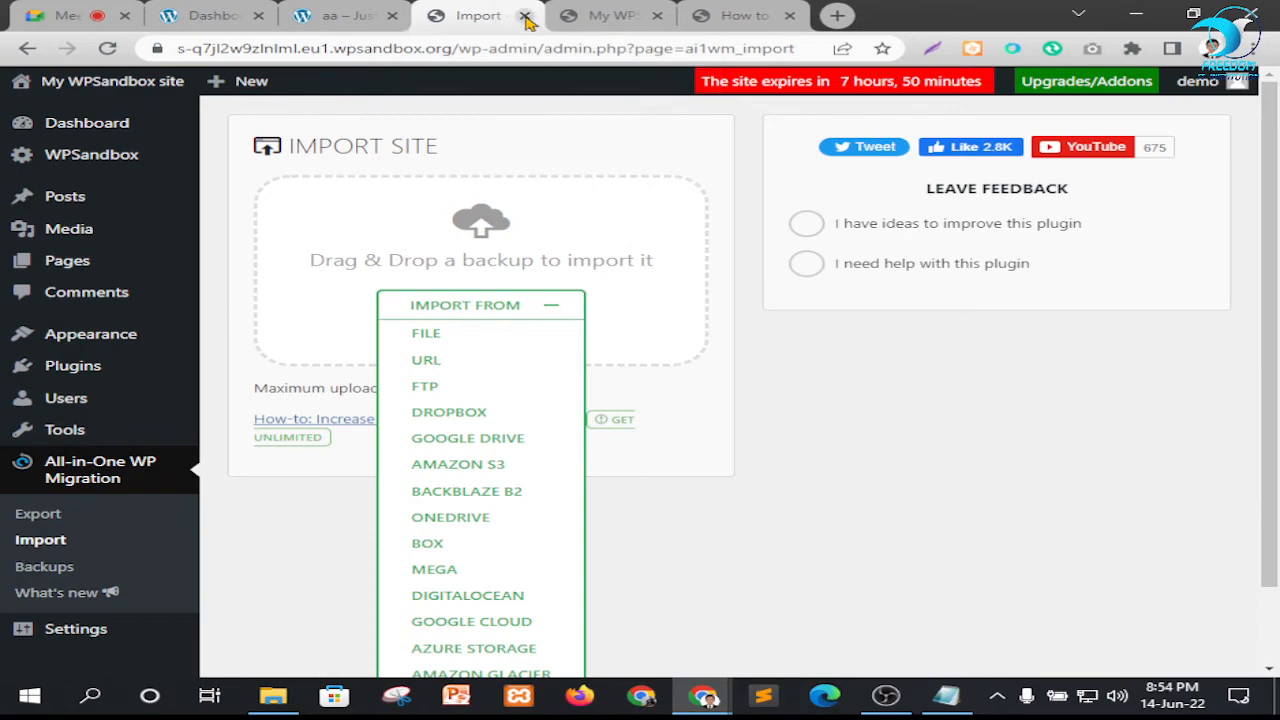
click(525, 16)
click(525, 16)
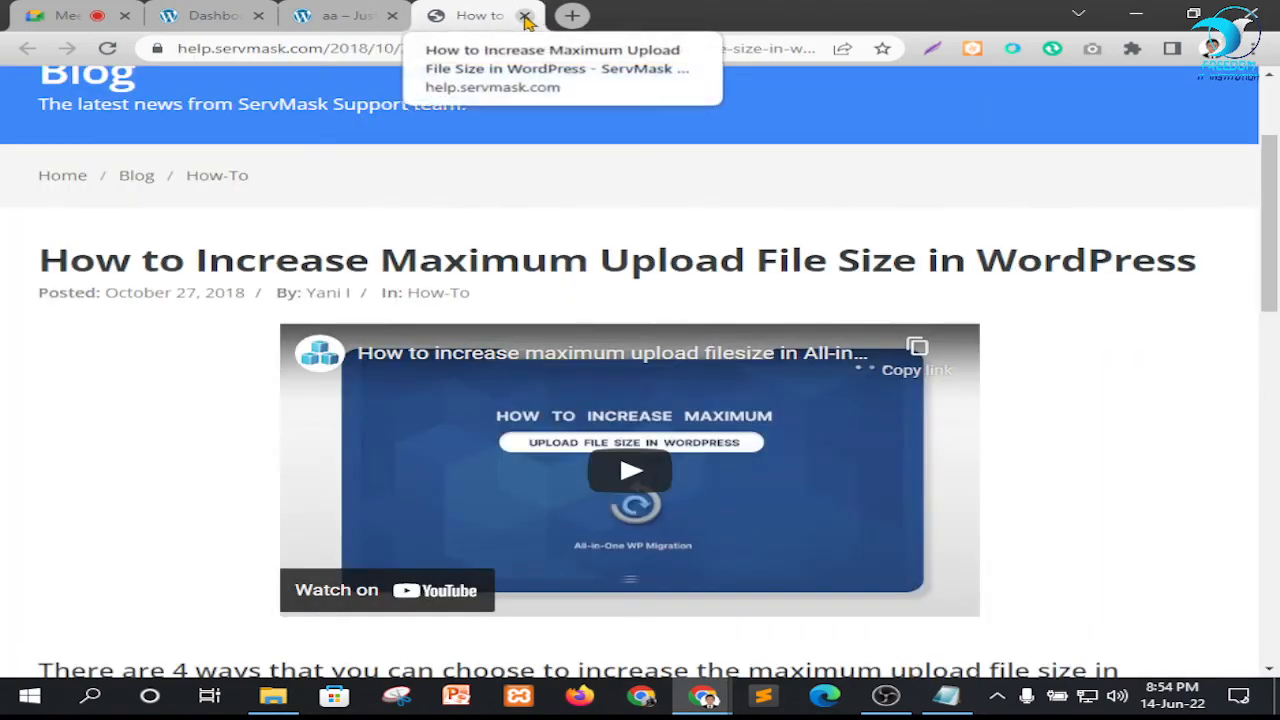
Look through the ServMask article on increasing the maximum upload file size, then view the Pantheon site's home page
scroll(480, 325, down, 10)
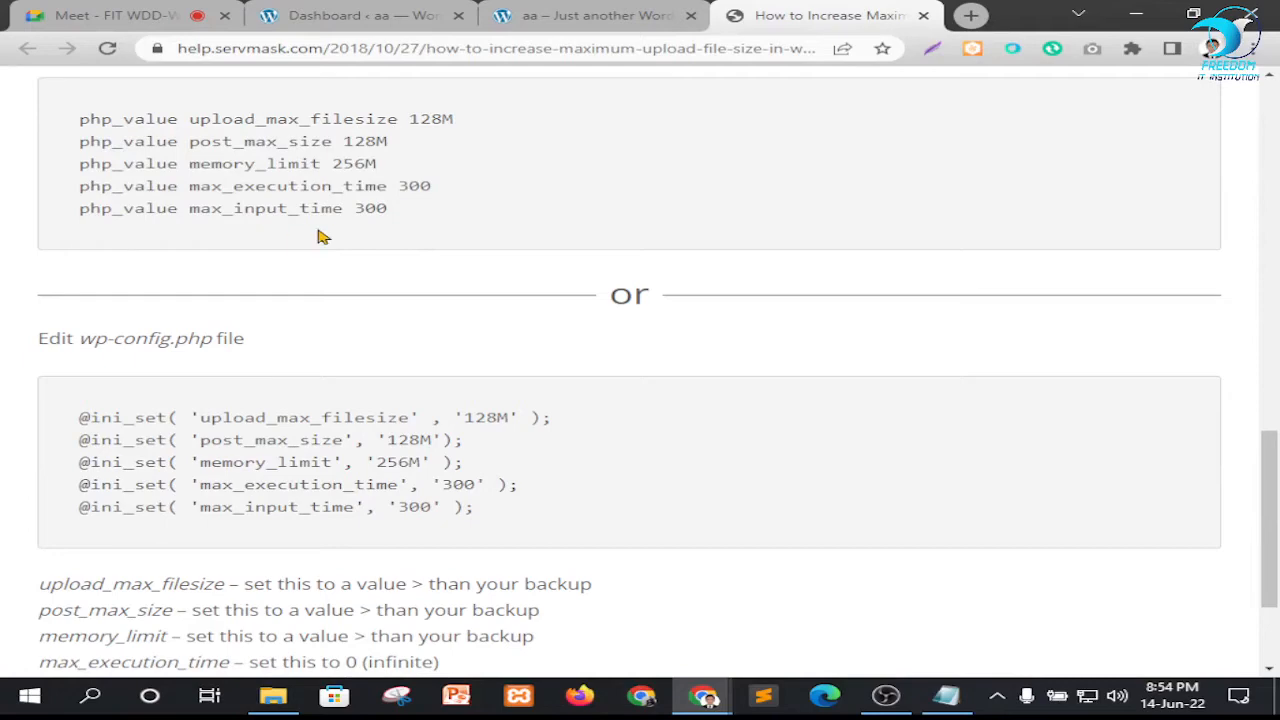
scroll(320, 236, up, 1)
drag(443, 309, 85, 231)
click(484, 258)
click(590, 15)
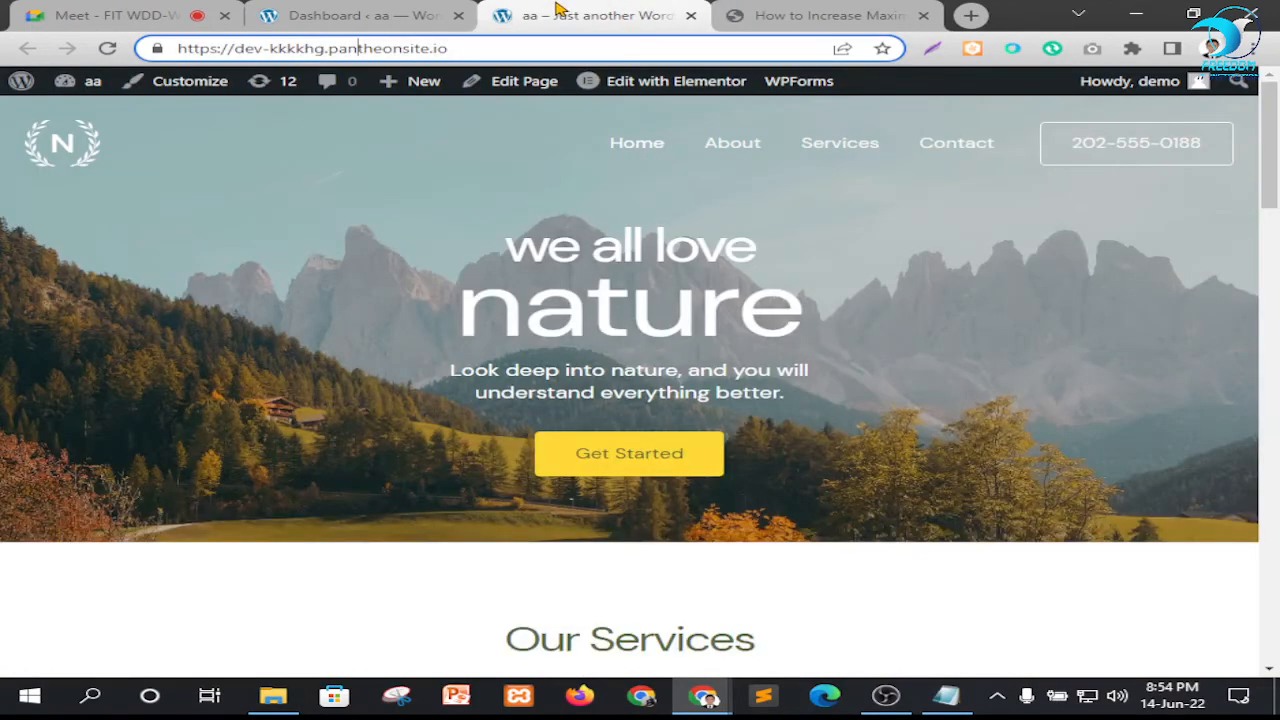
Open the Pantheon site's Add Plugins page in a new browser tab from its dashboard
click(360, 15)
scroll(420, 277, down, 4)
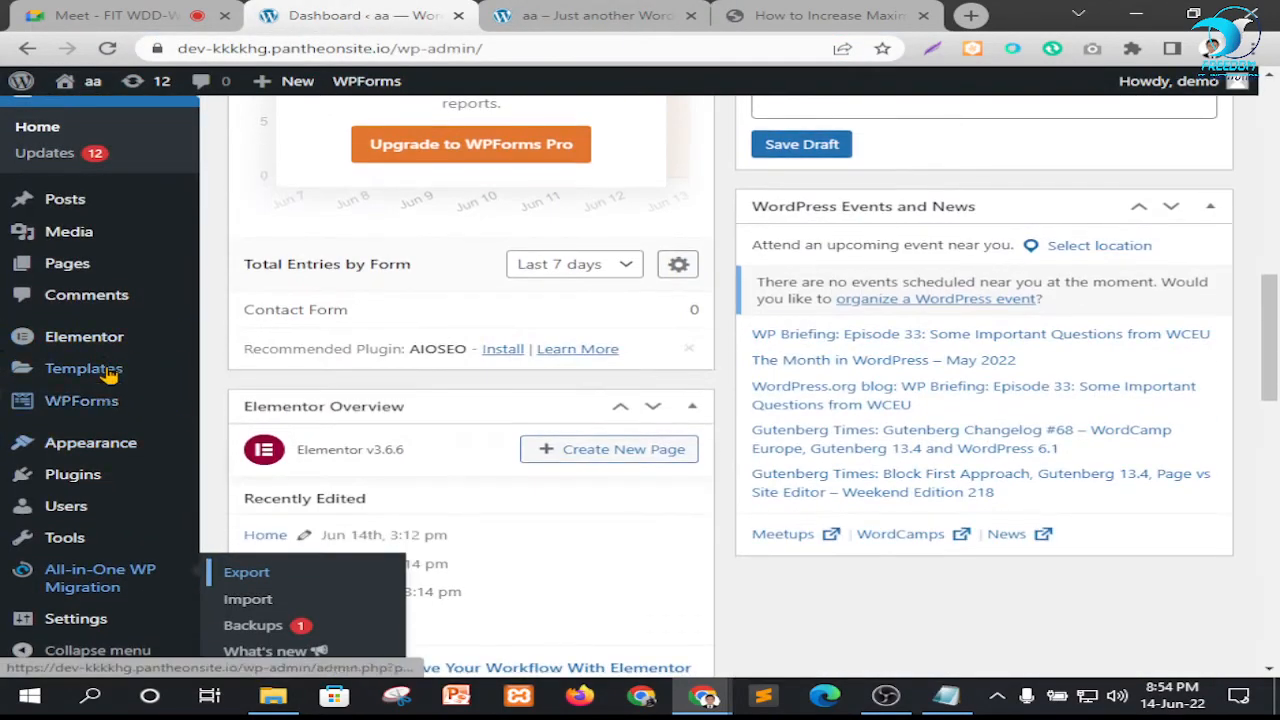
mouse_move(72, 478)
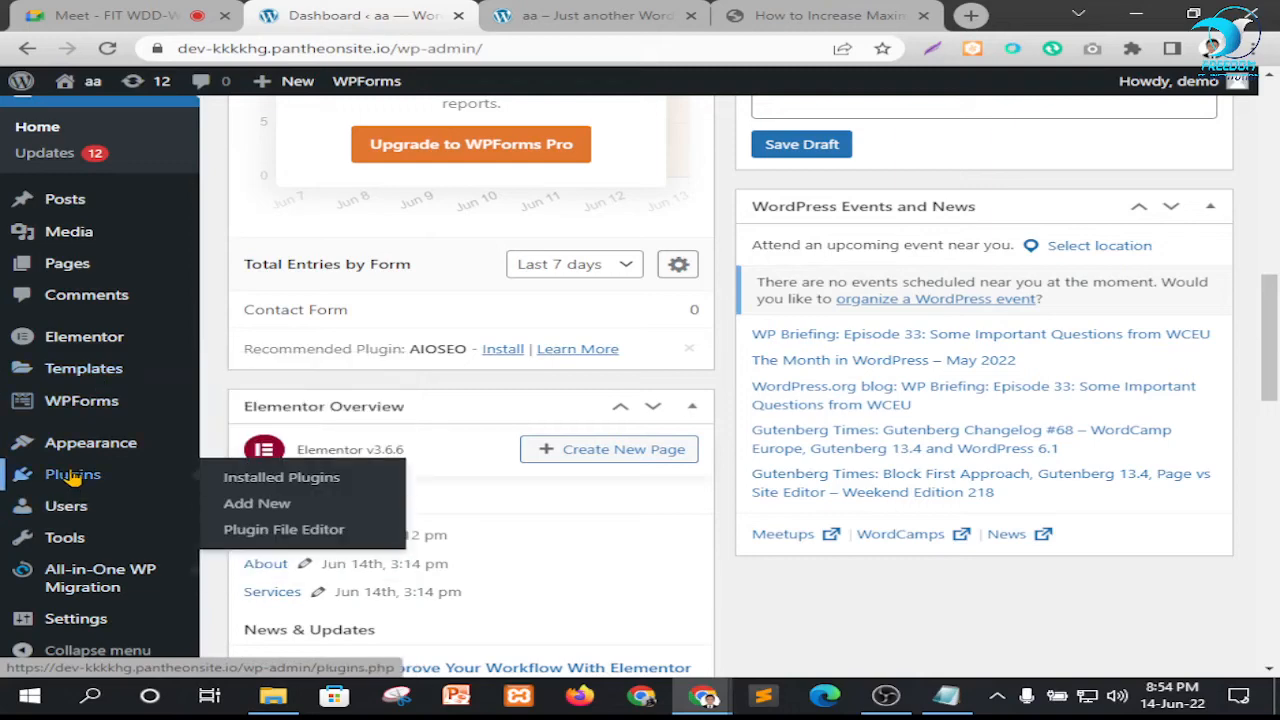
right_click(246, 505)
click(325, 518)
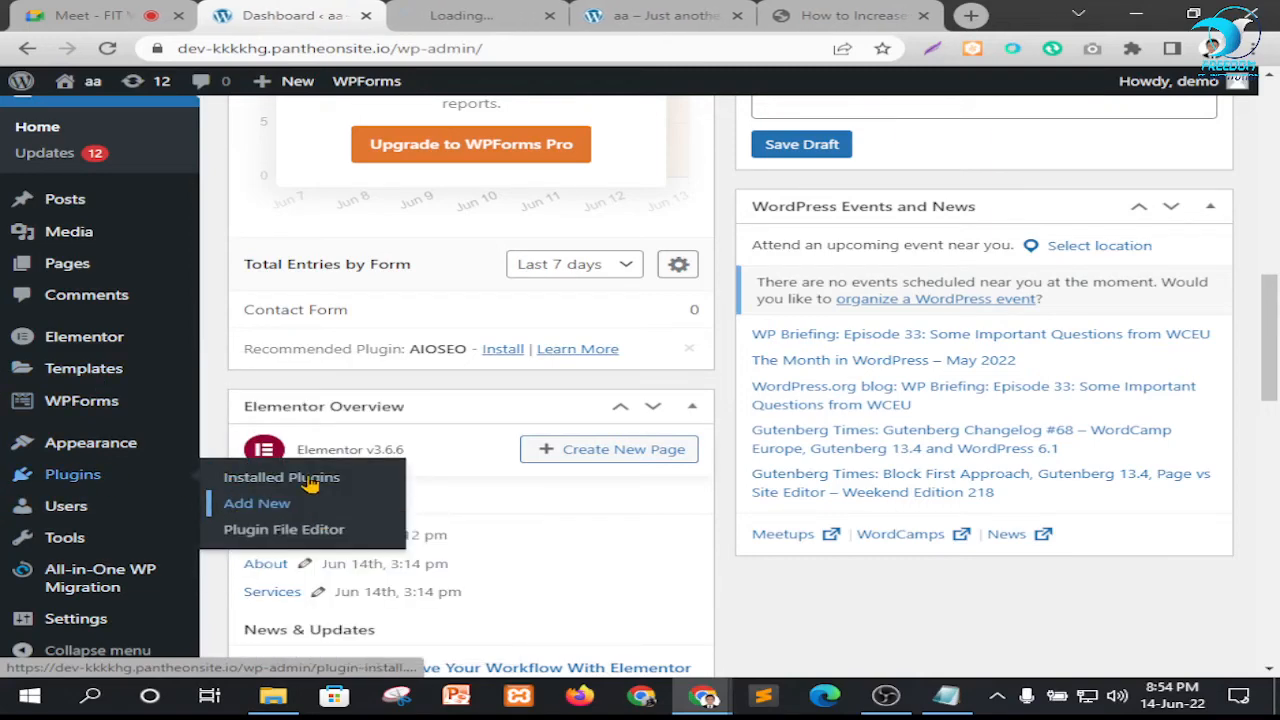
click(475, 18)
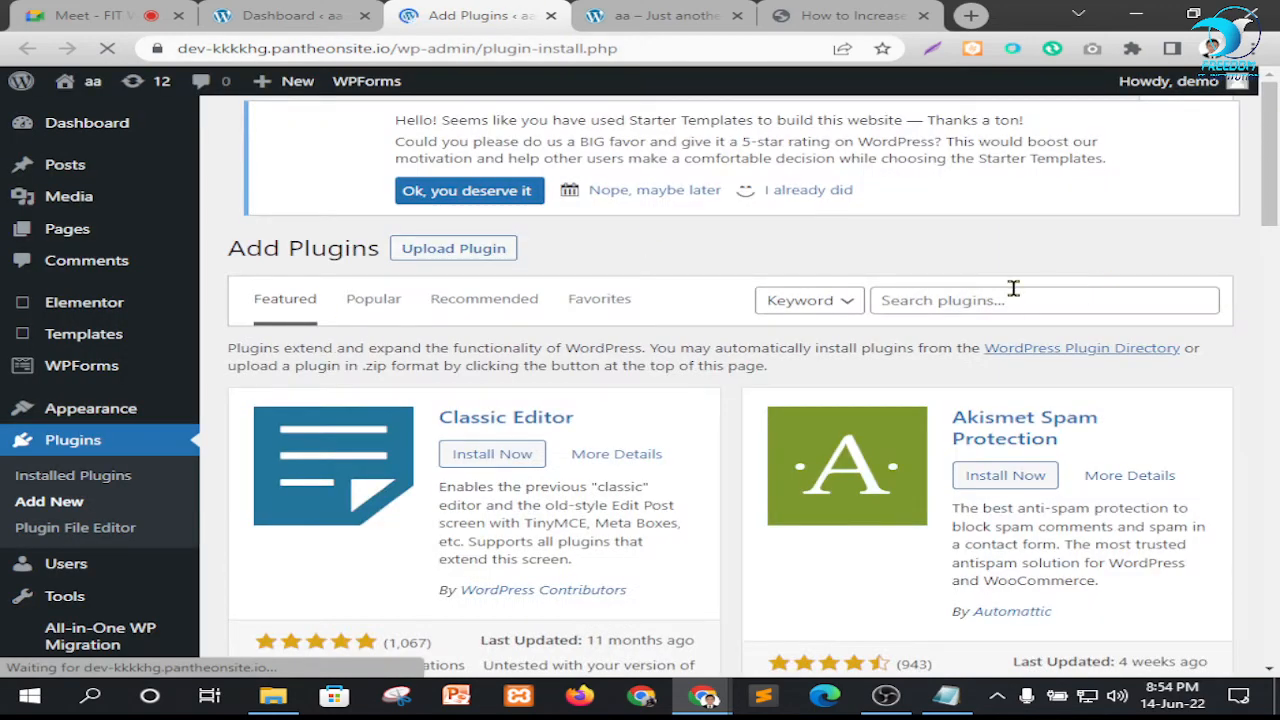
Search the plugin directory for "File Manager"
click(1013, 288)
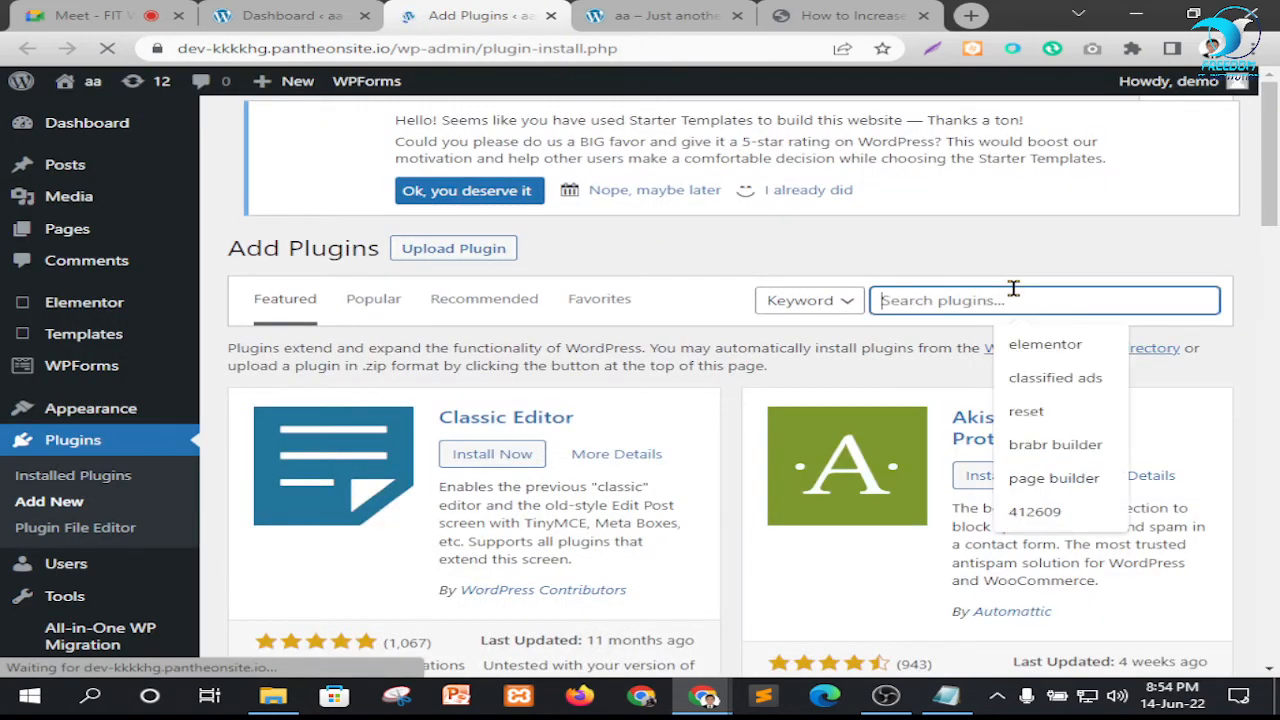
text(filoe)
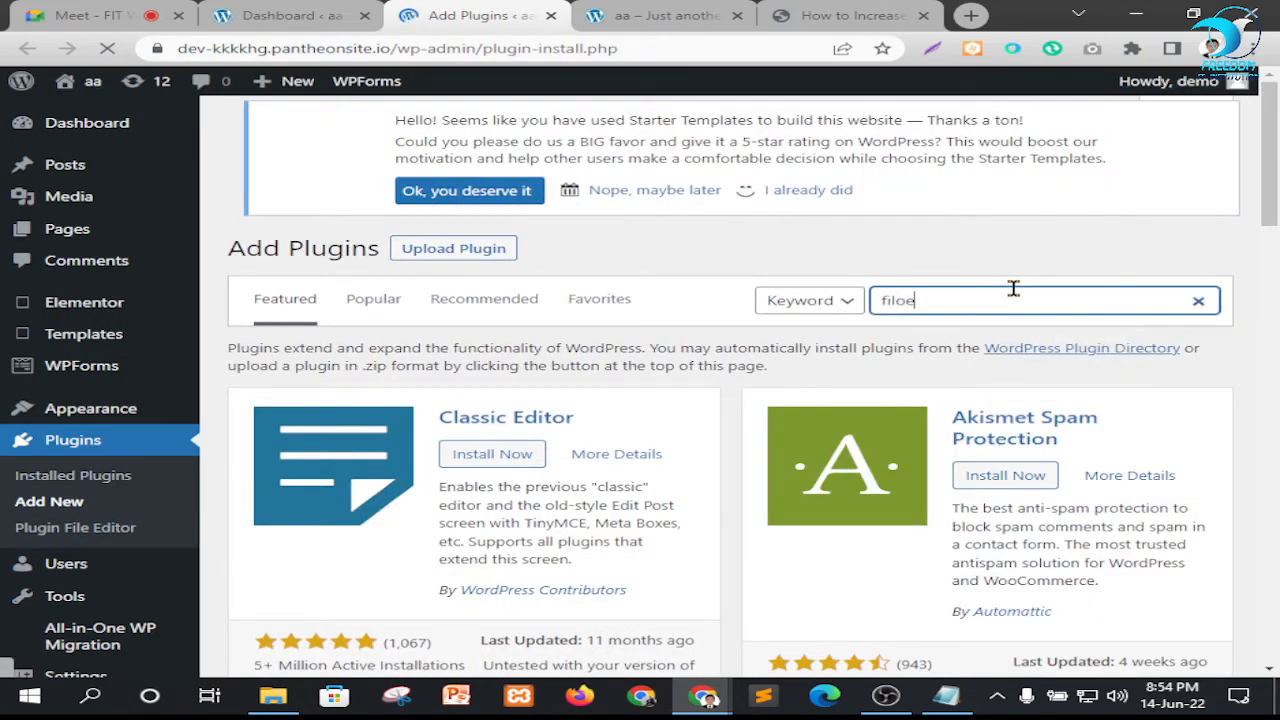
key(BackSpace)
text(er)
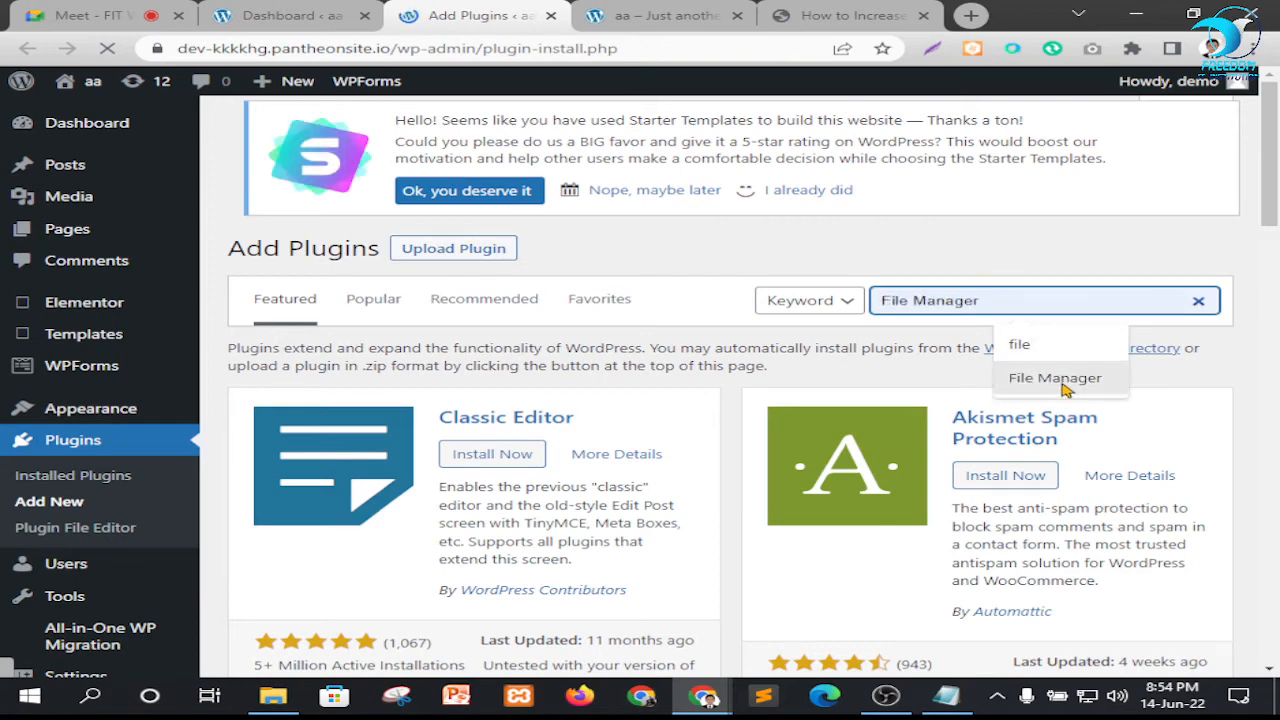
click(1055, 375)
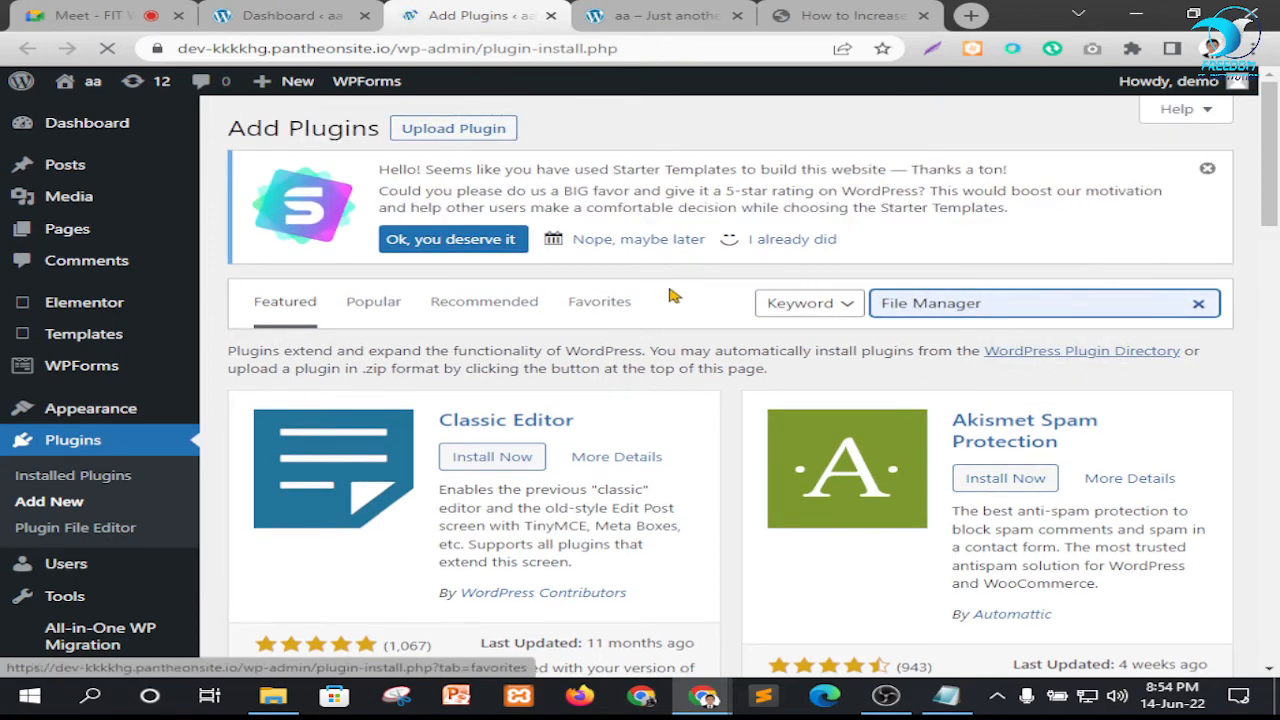
scroll(670, 345, down, 2)
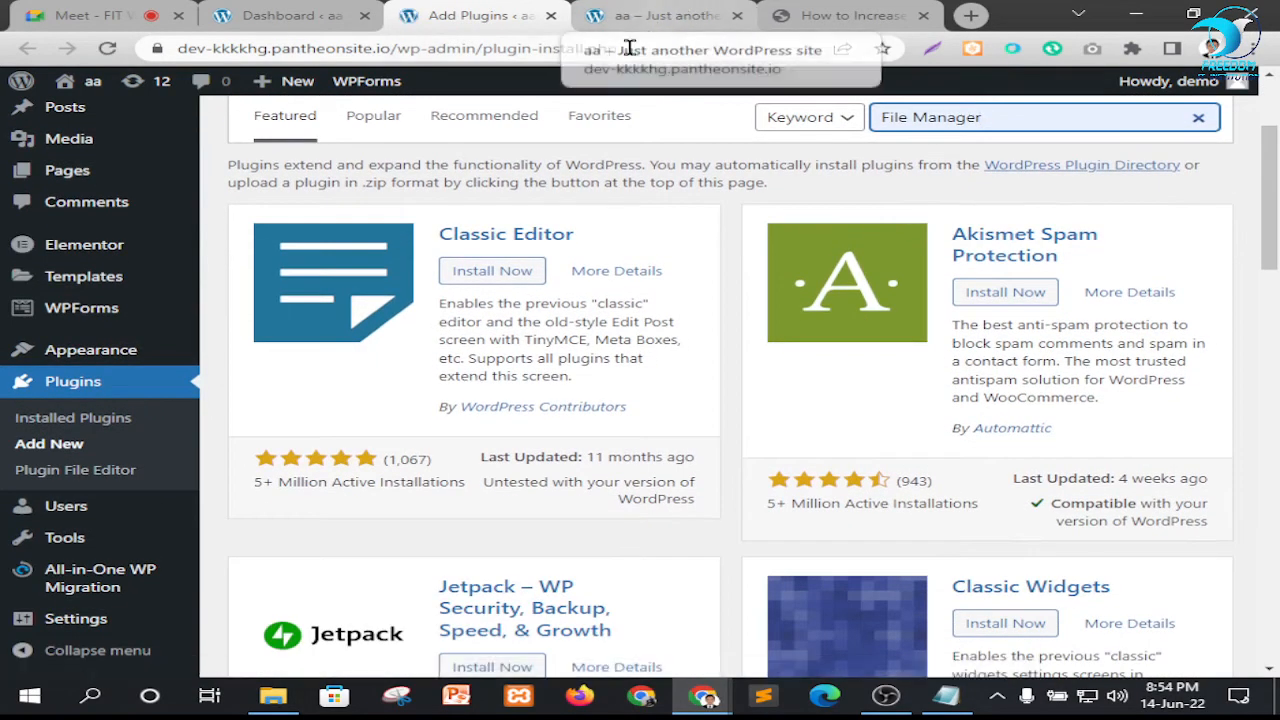
click(290, 15)
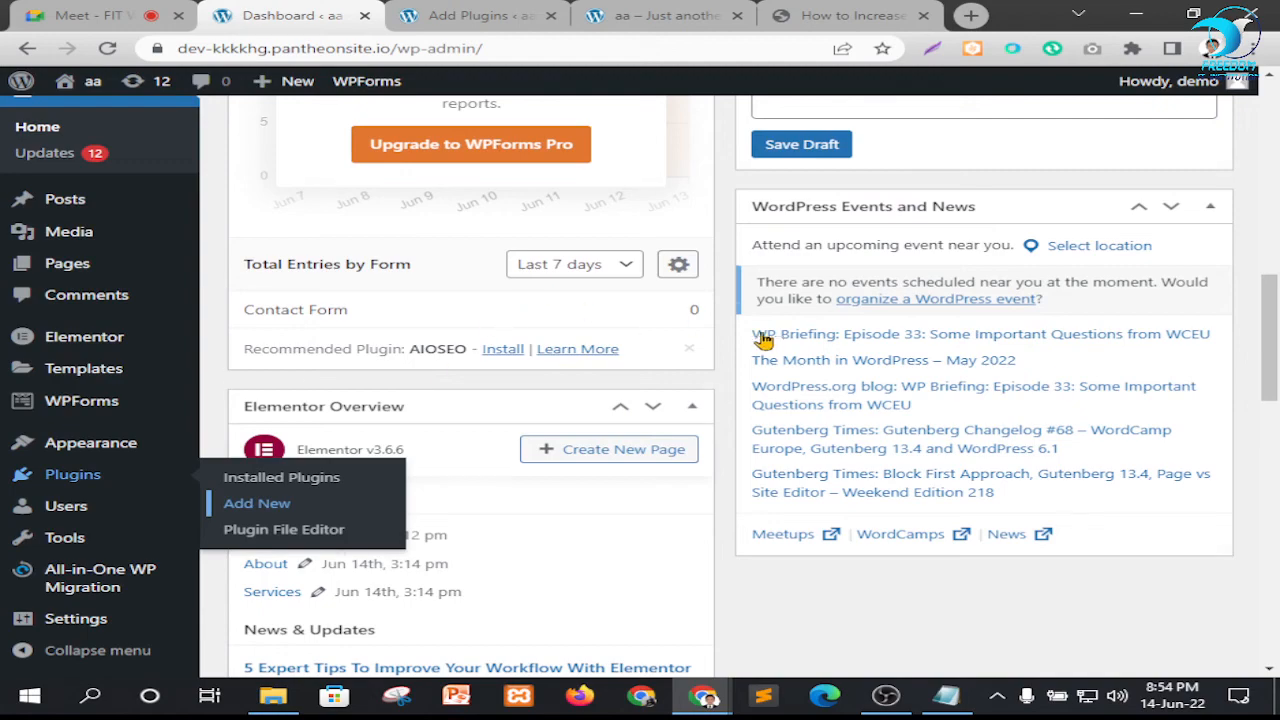
scroll(763, 340, down, 3)
scroll(714, 346, up, 3)
click(461, 10)
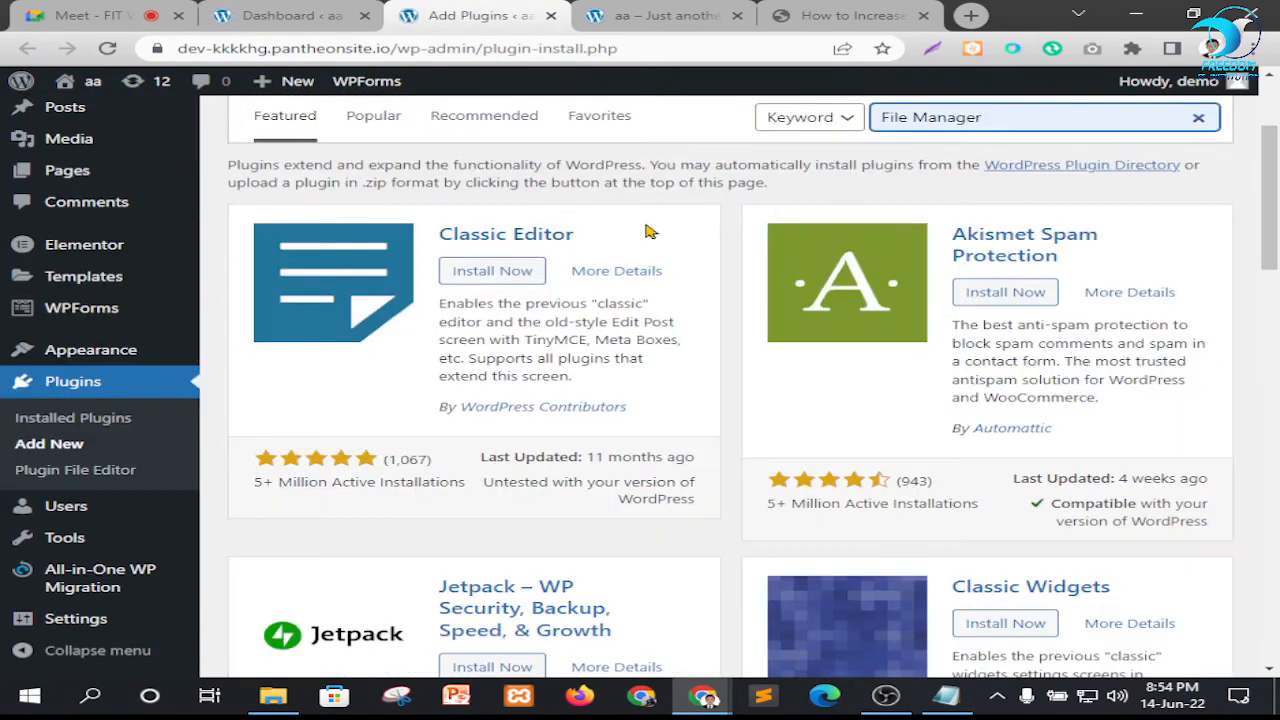
scroll(645, 232, up, 1)
scroll(1010, 207, down, 6)
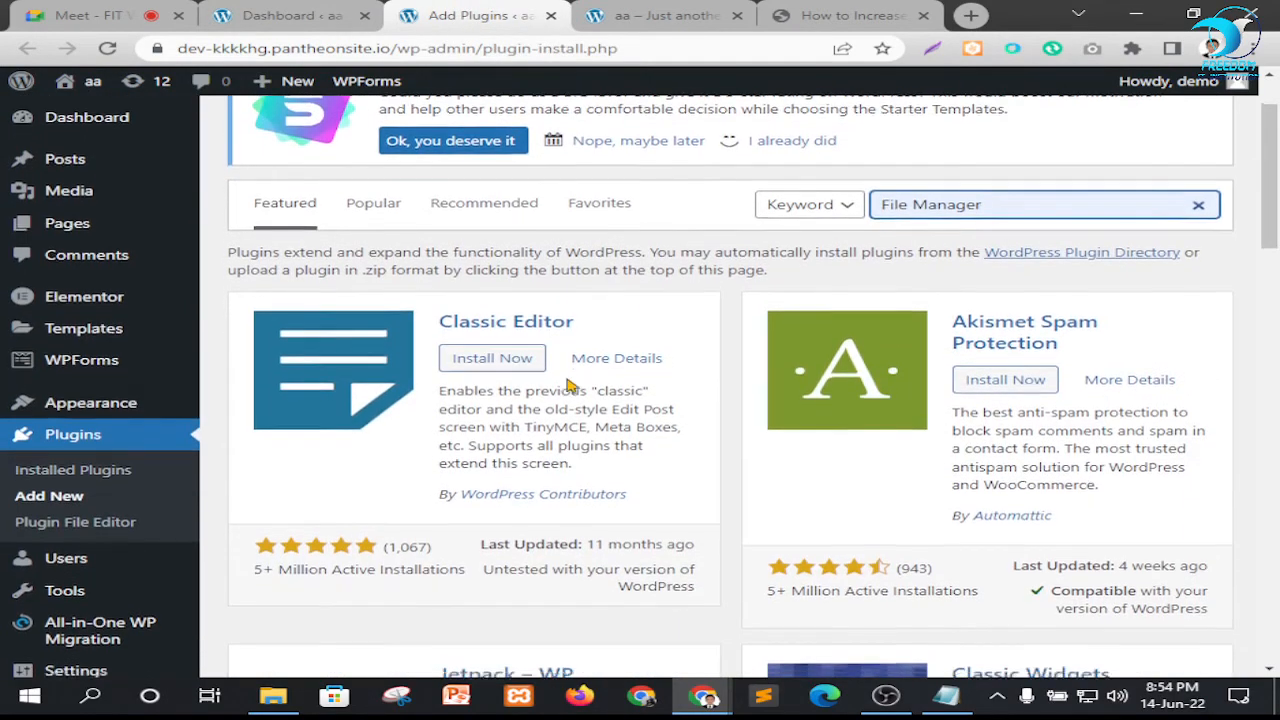
scroll(985, 204, up, 5)
scroll(1000, 220, up, 2)
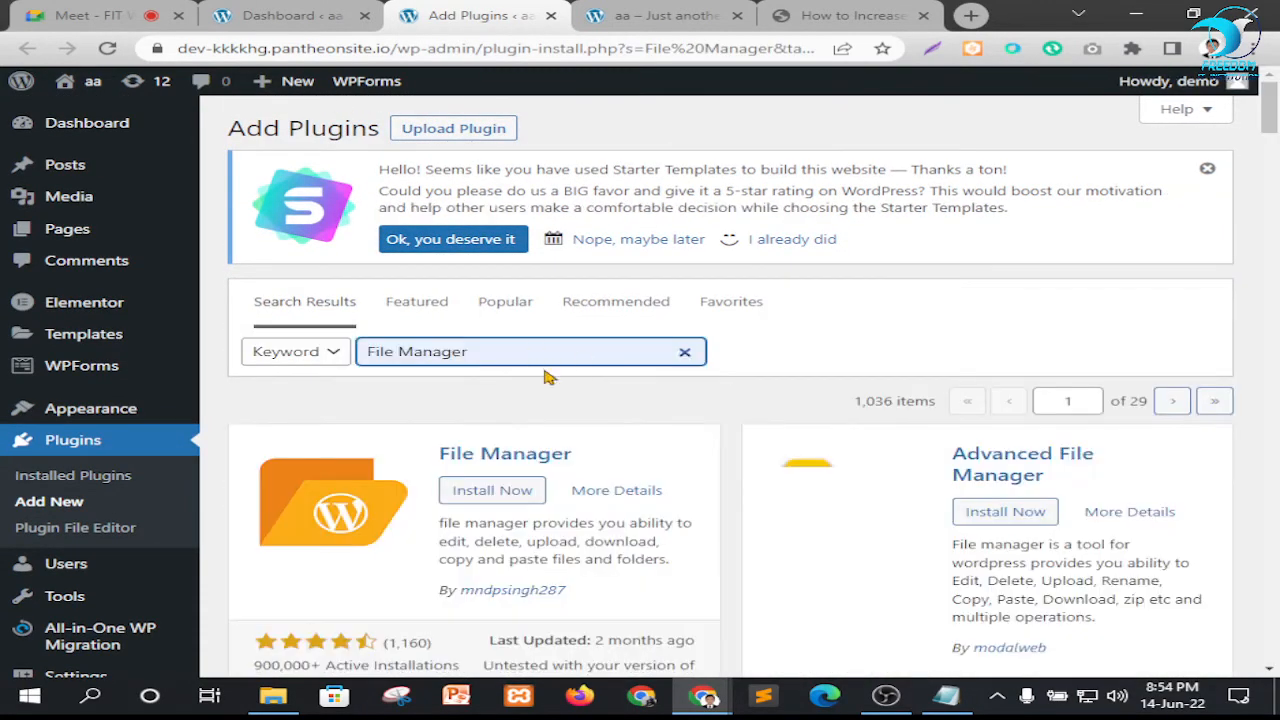
Install and activate the File Manager plugin by mndpsingh287 on the Pantheon site
scroll(543, 378, down, 2)
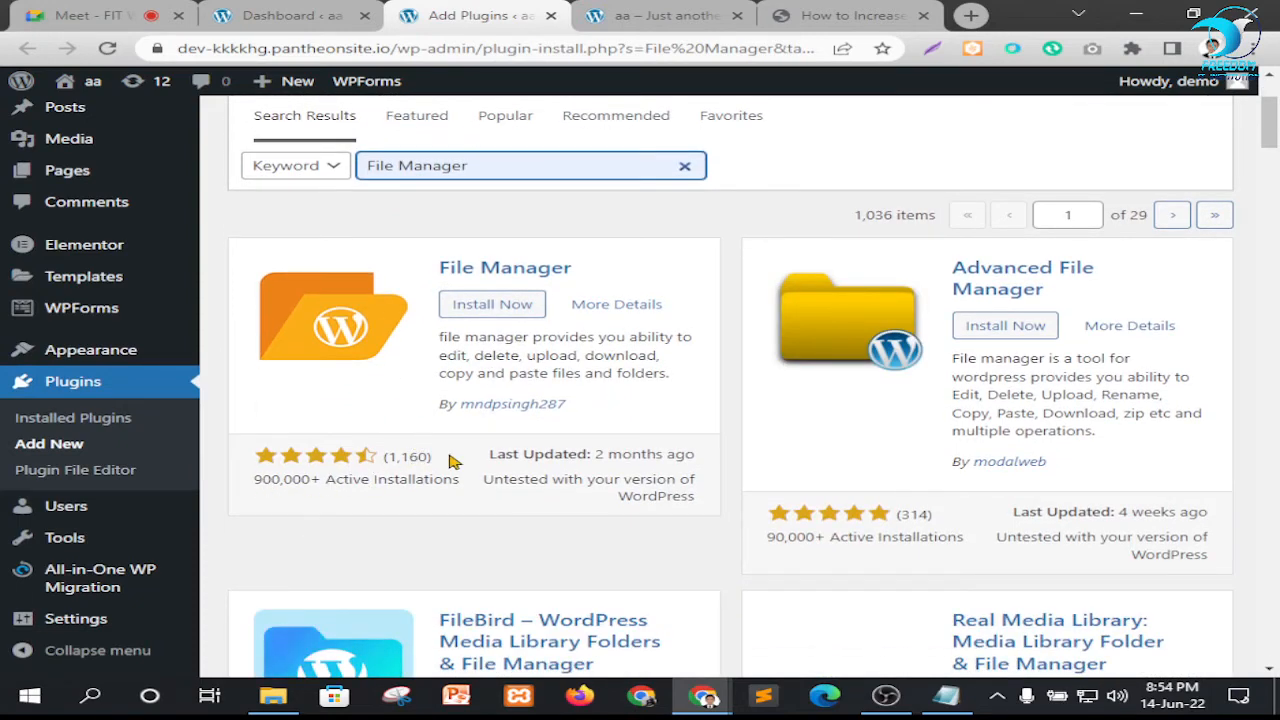
scroll(623, 457, down, 3)
scroll(580, 457, up, 4)
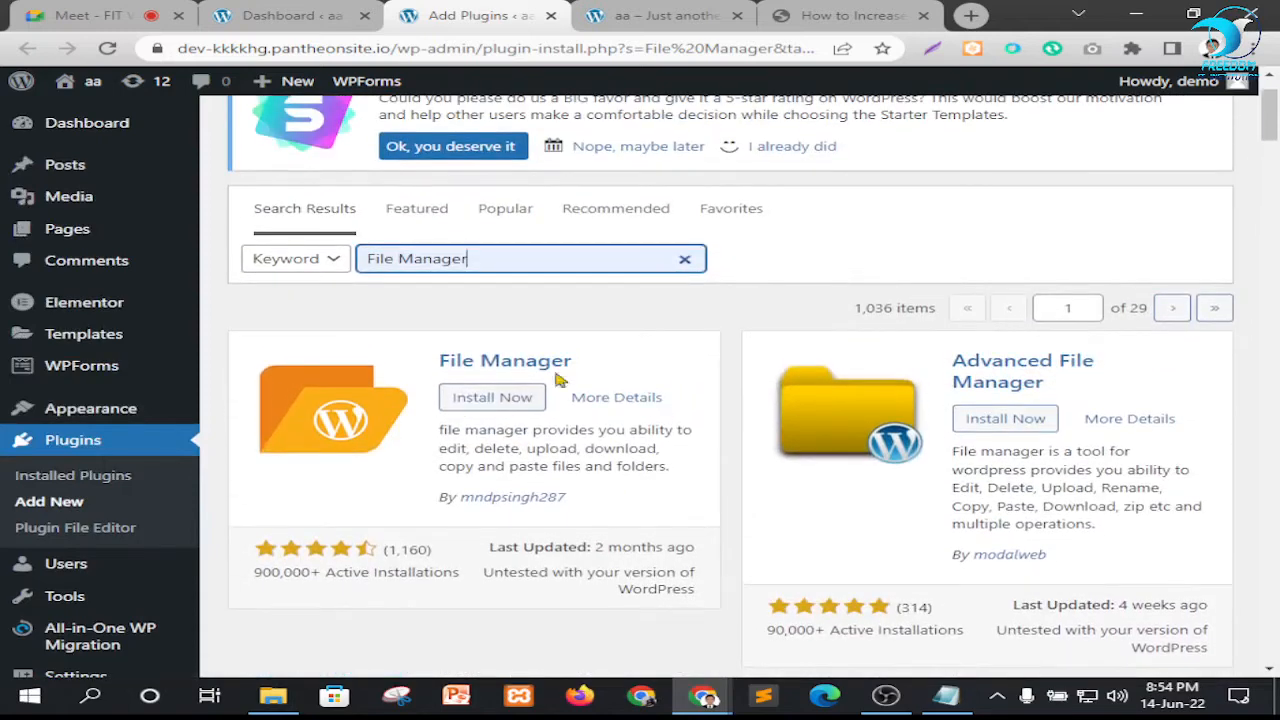
click(488, 400)
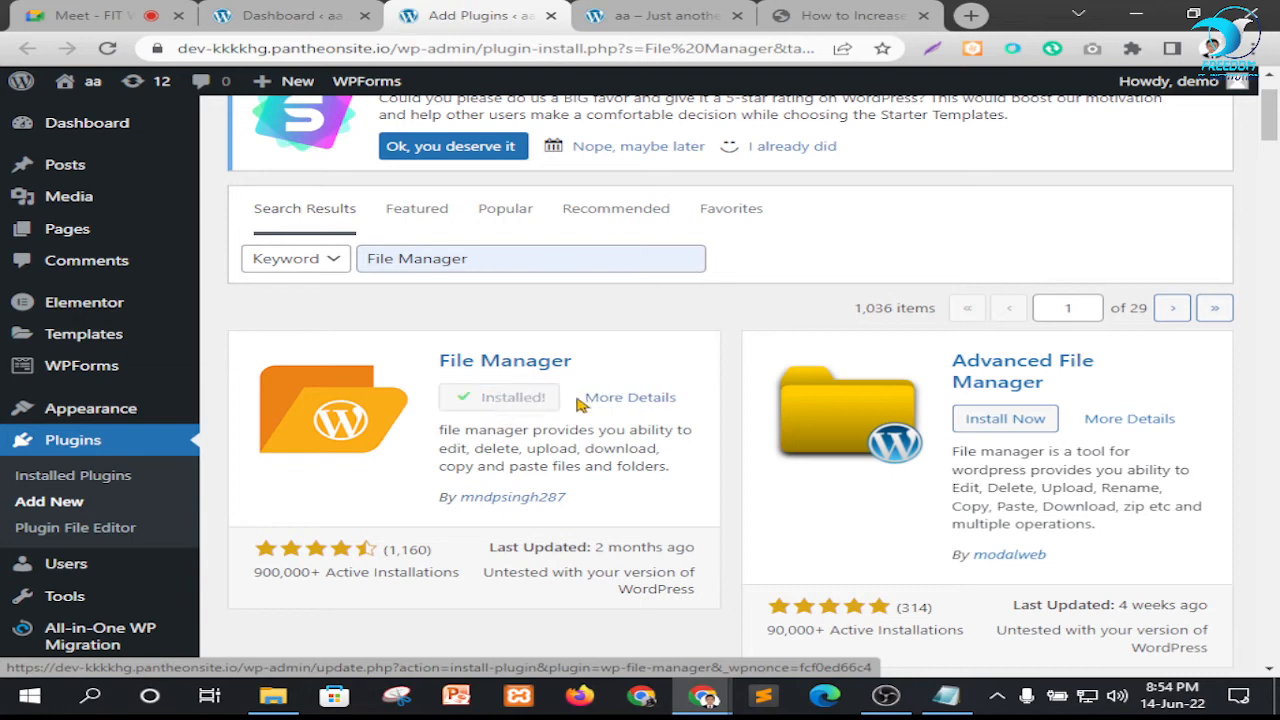
click(468, 398)
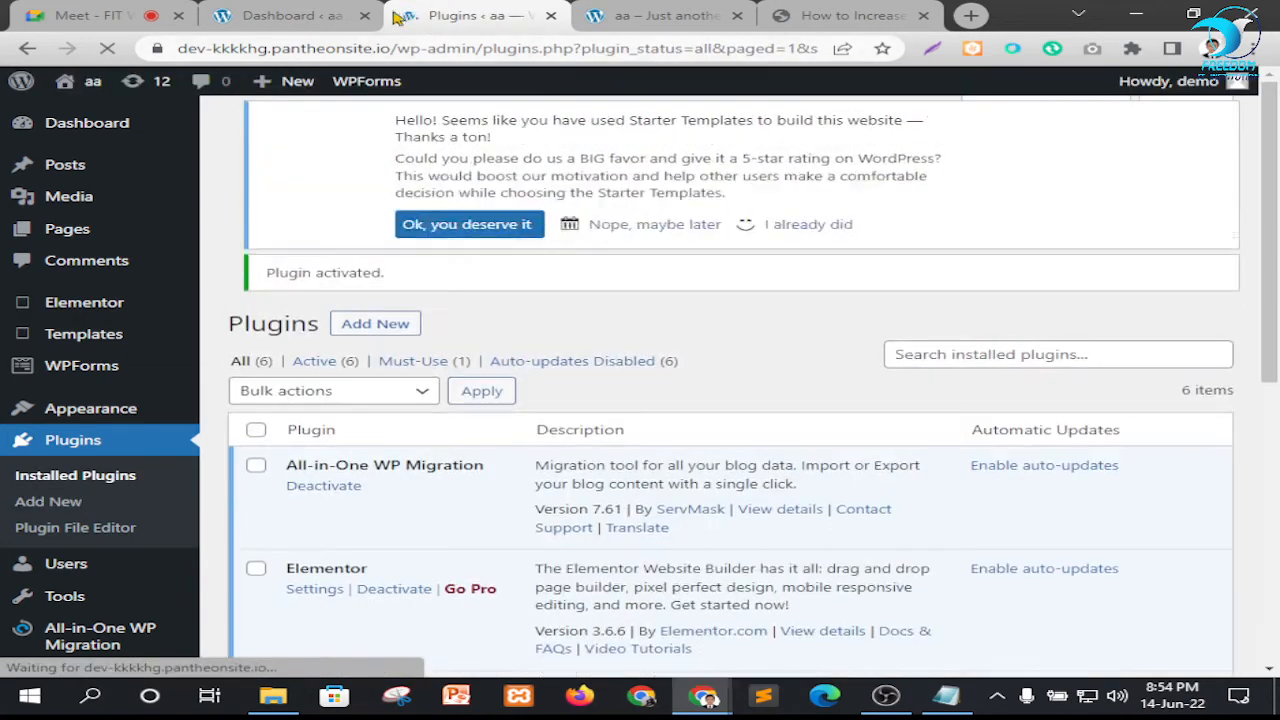
click(286, 12)
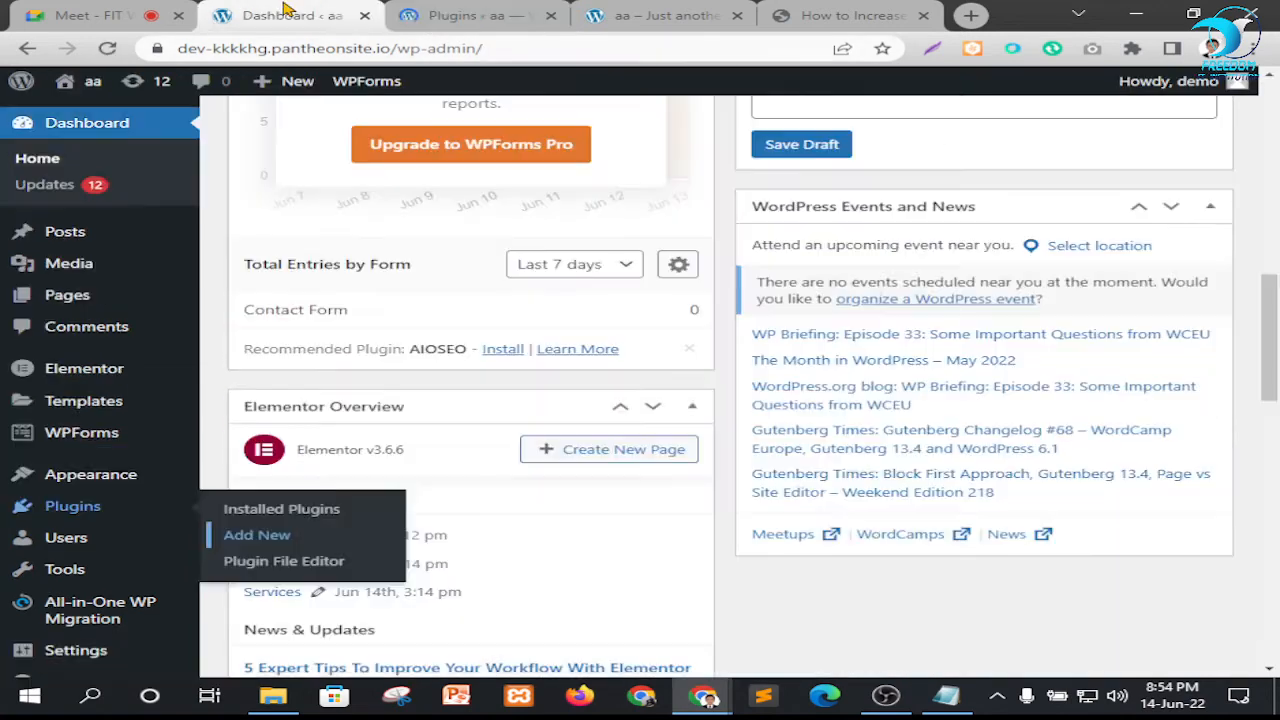
click(465, 12)
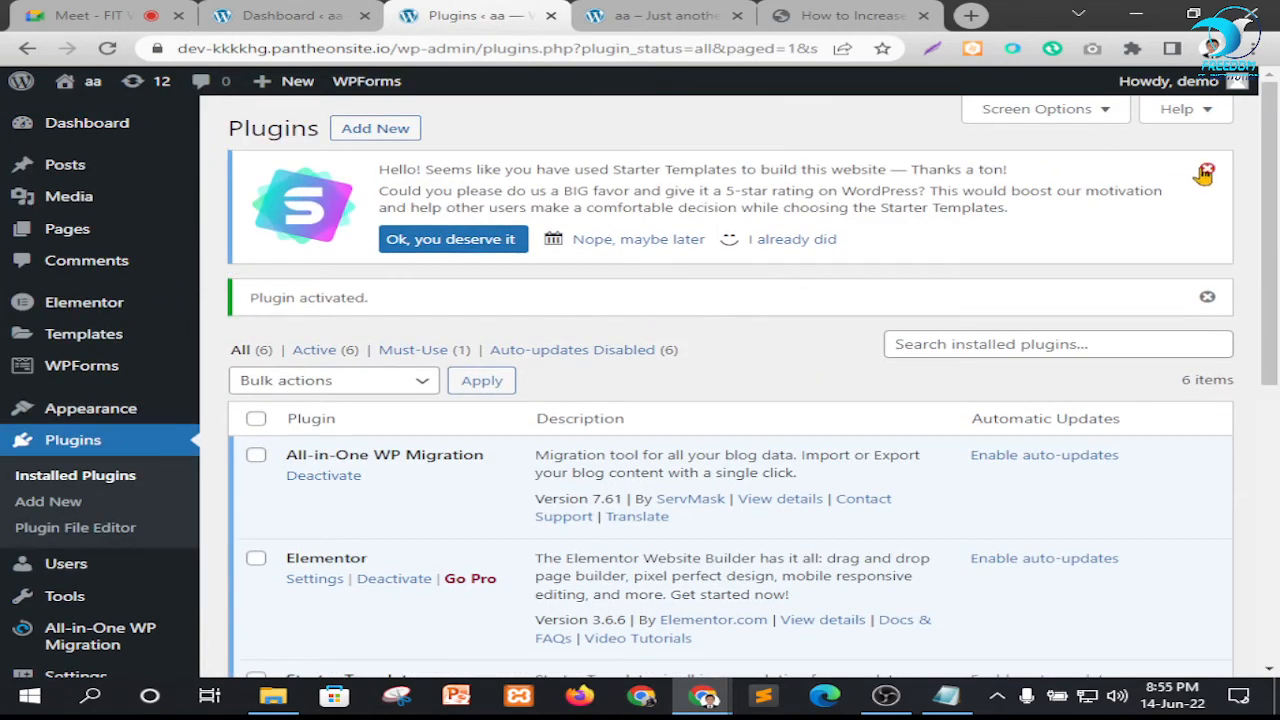
Dismiss the Starter Templates rating notice and look through the list of installed plugins
click(1204, 175)
scroll(520, 275, down, 3)
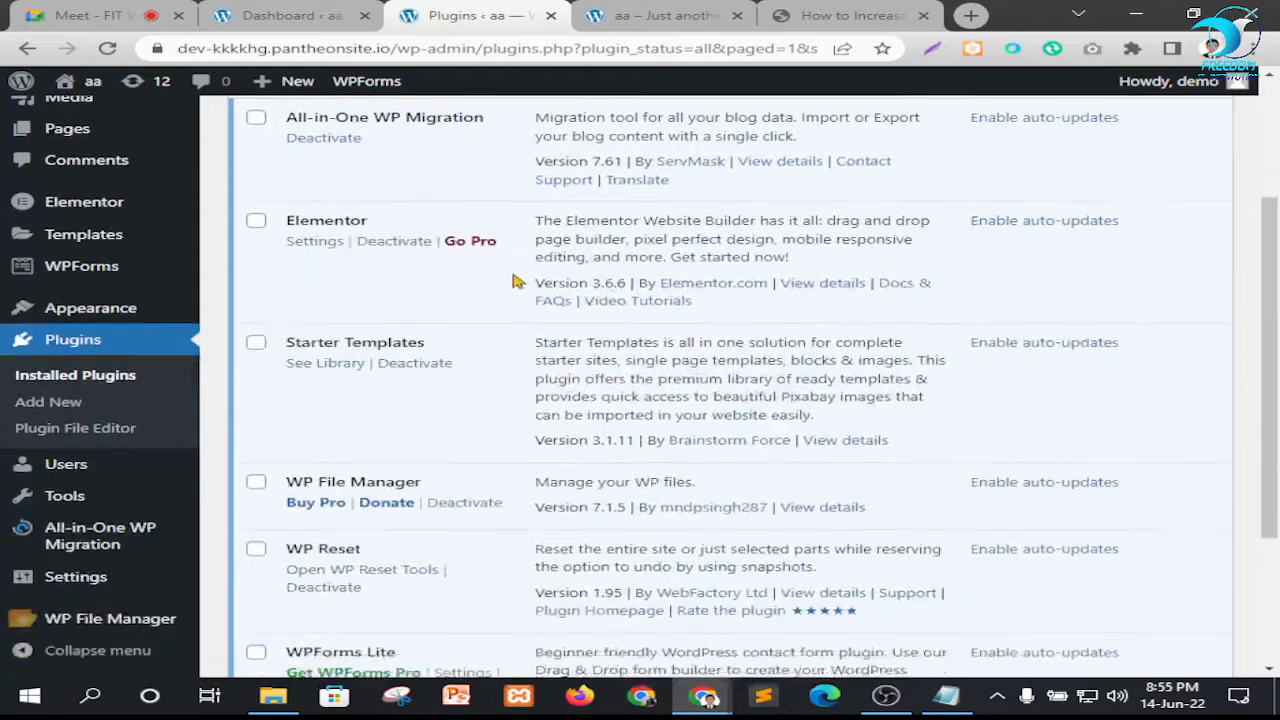
scroll(491, 274, up, 3)
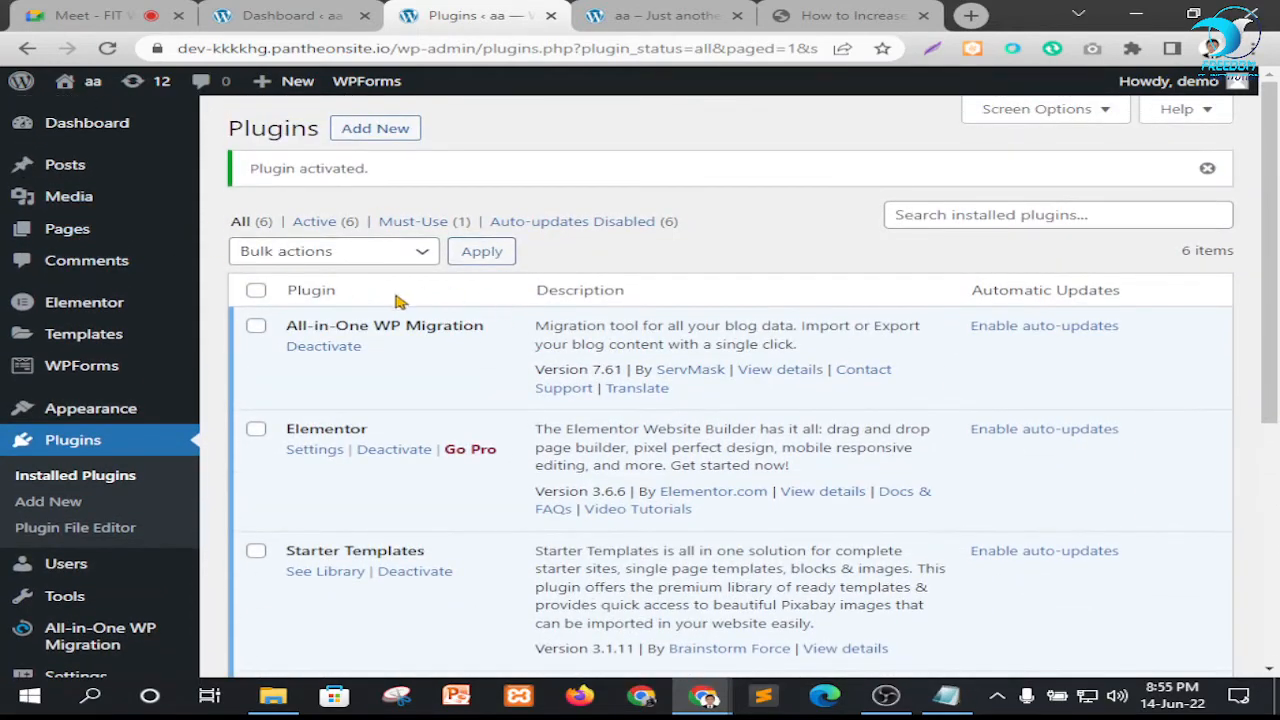
scroll(400, 300, down, 3)
Open WP File Manager in a new browser tab, decline its subscription offer and look over the files in the code folder
mouse_move(77, 625)
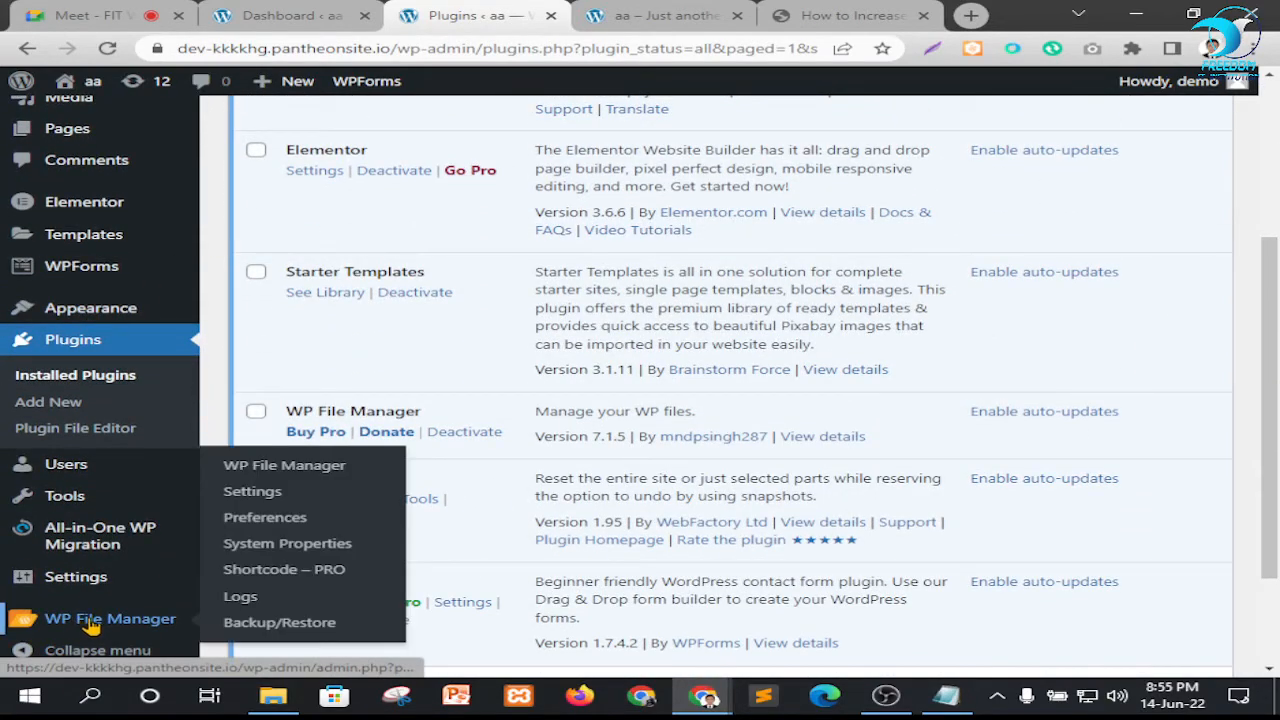
right_click(257, 470)
click(300, 477)
click(555, 15)
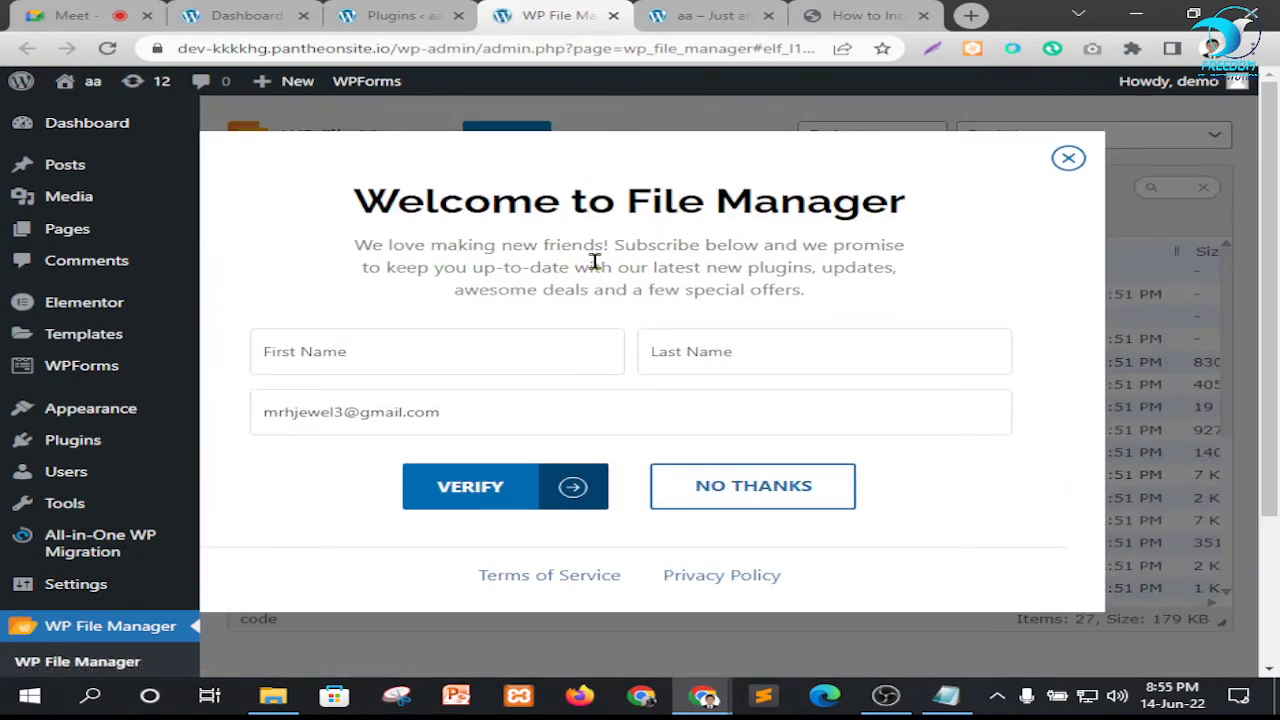
click(773, 487)
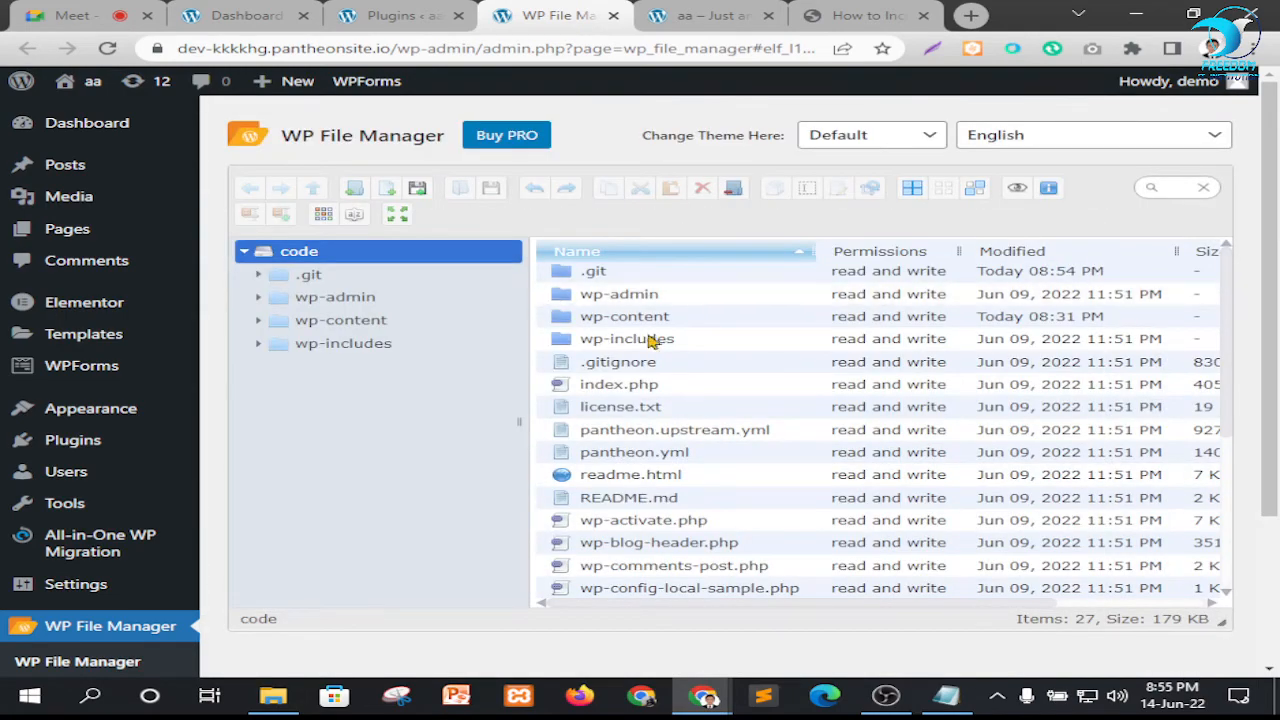
scroll(657, 394, down, 5)
scroll(677, 437, up, 2)
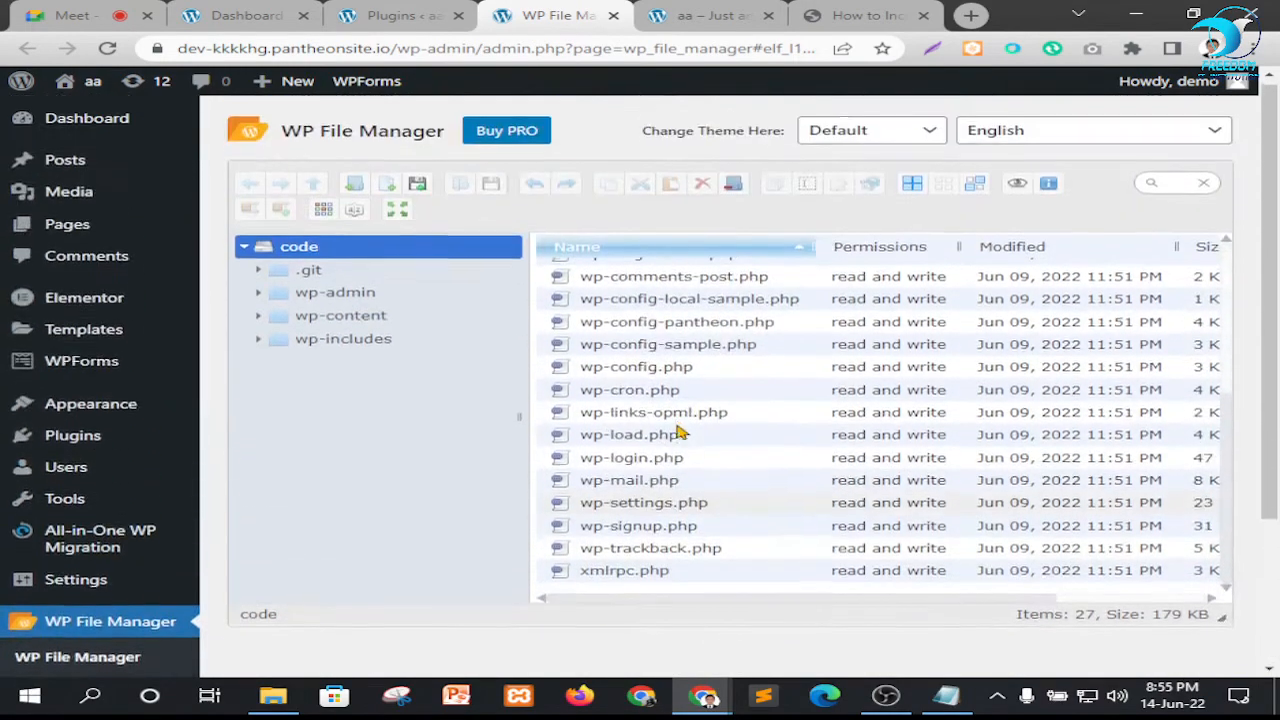
Look over the site's homepage and return to the code folder's file list in WP File Manager
click(393, 15)
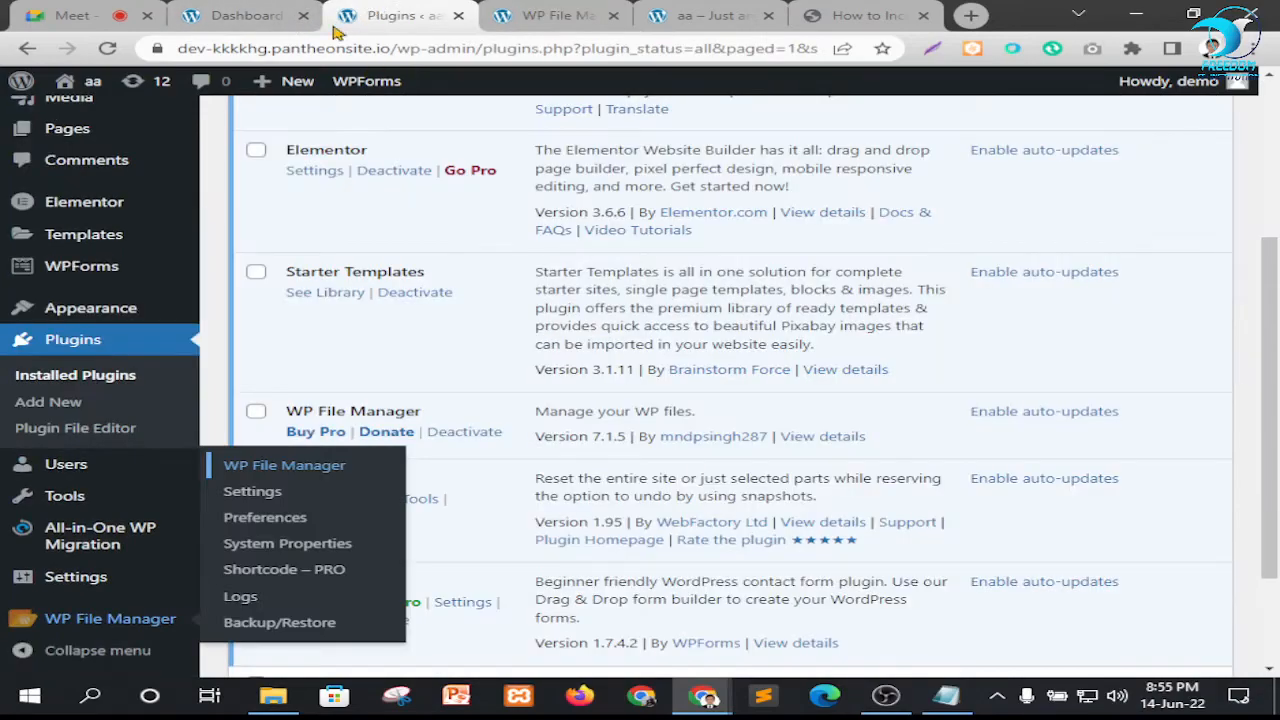
click(648, 22)
scroll(608, 346, down, 8)
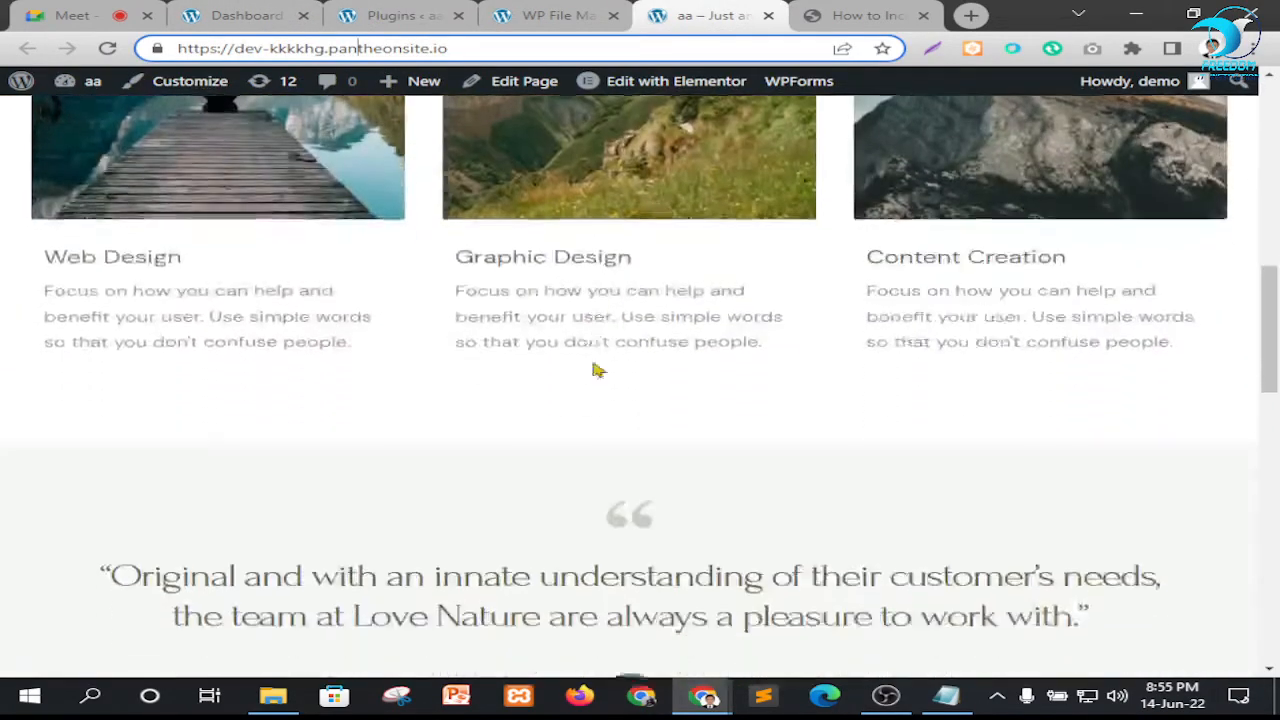
scroll(598, 370, up, 10)
click(532, 14)
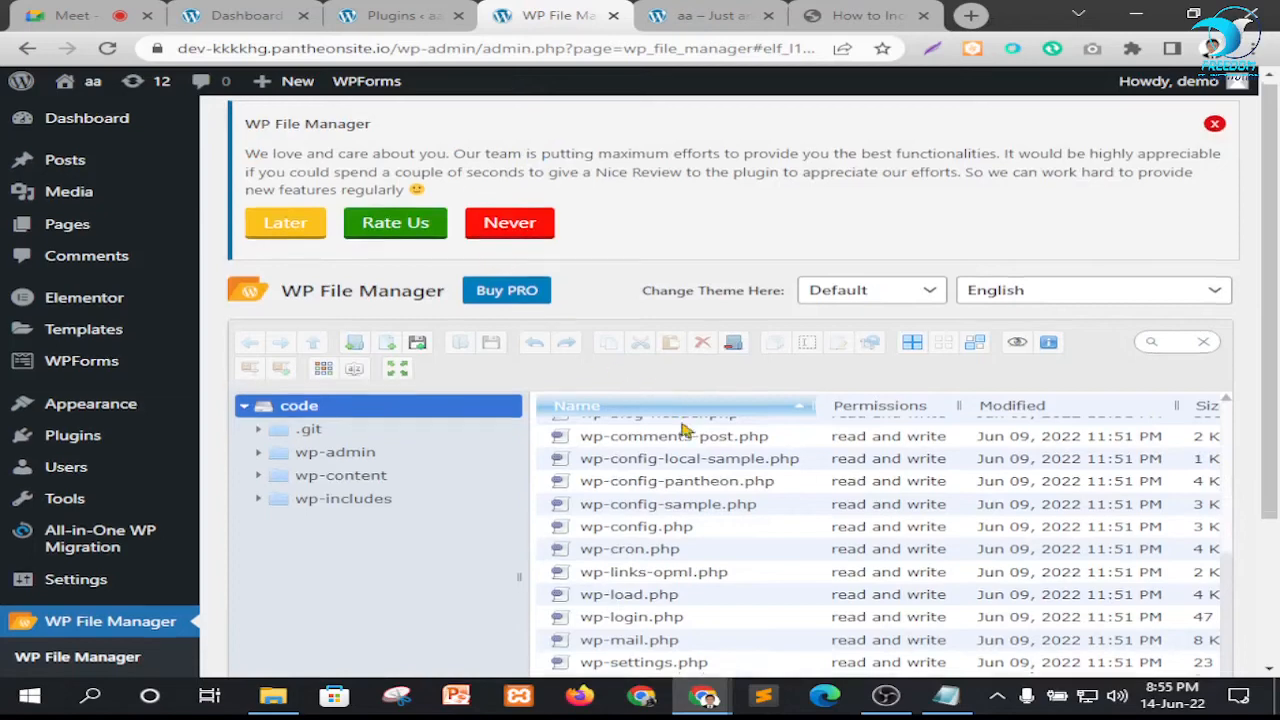
scroll(690, 468, down, 3)
scroll(694, 466, up, 5)
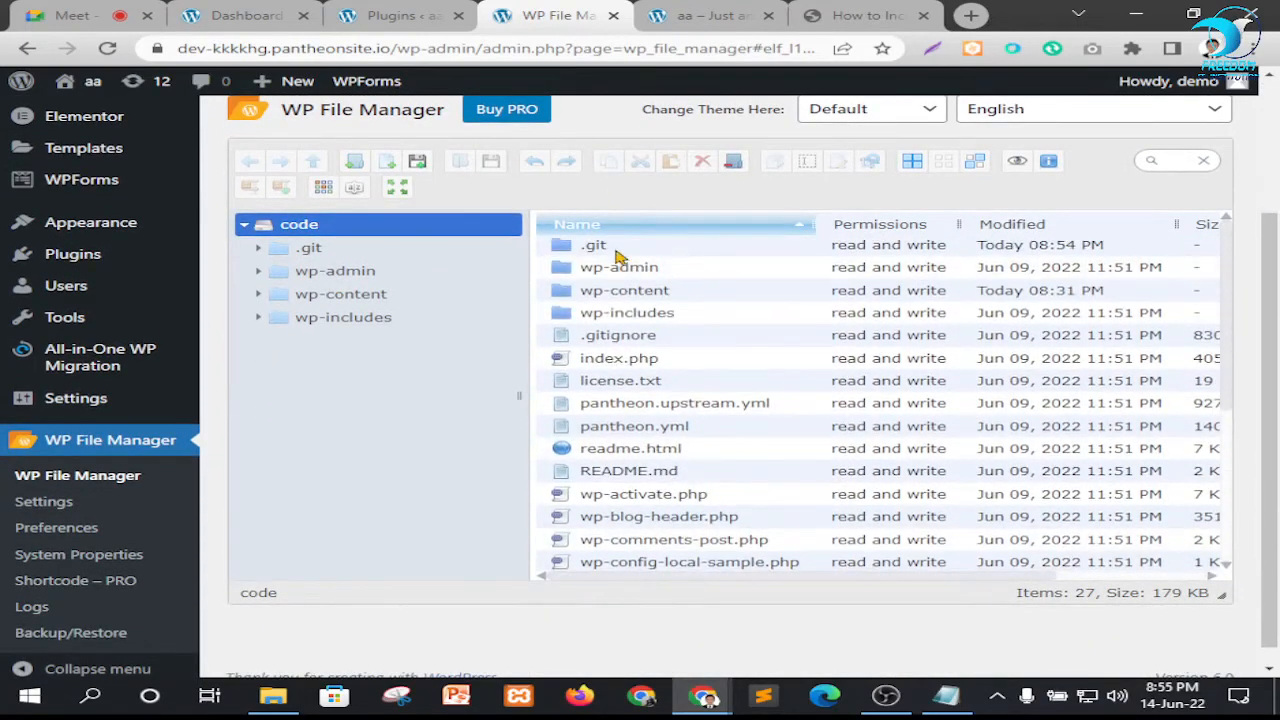
Open the wp-admin folder and its includes subfolder to view the files inside
click(612, 276)
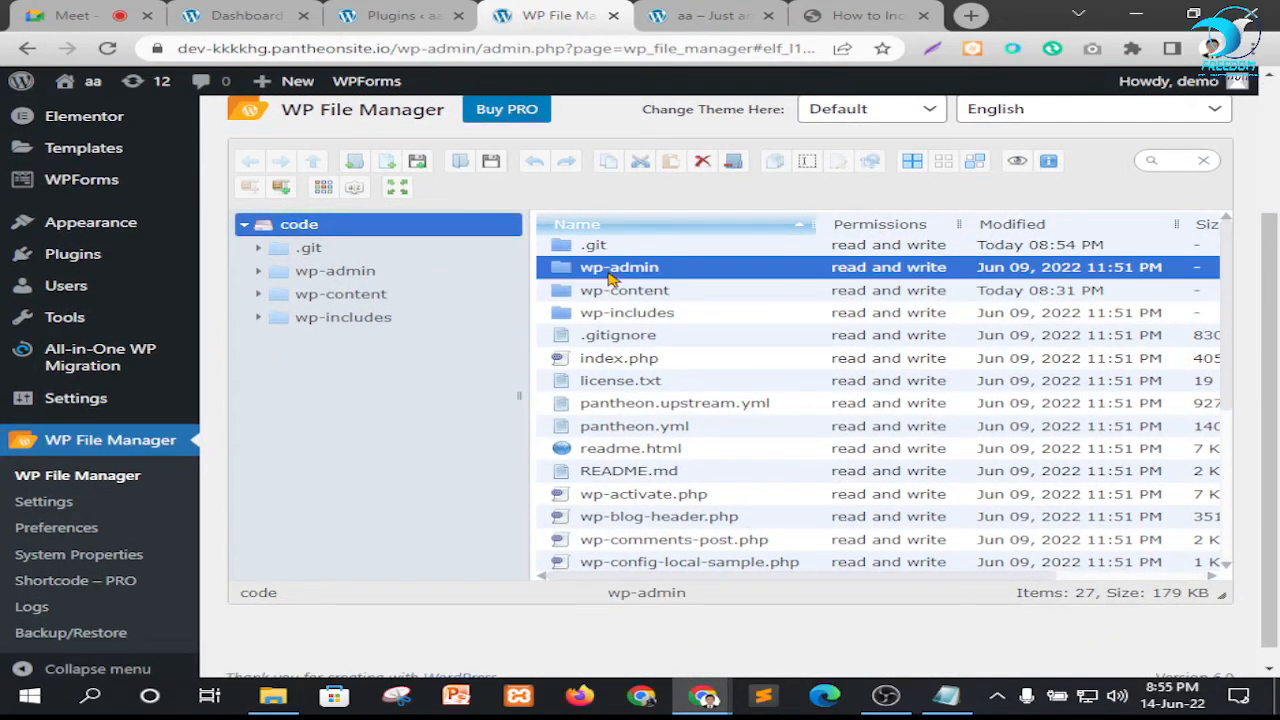
double_click(612, 268)
click(609, 290)
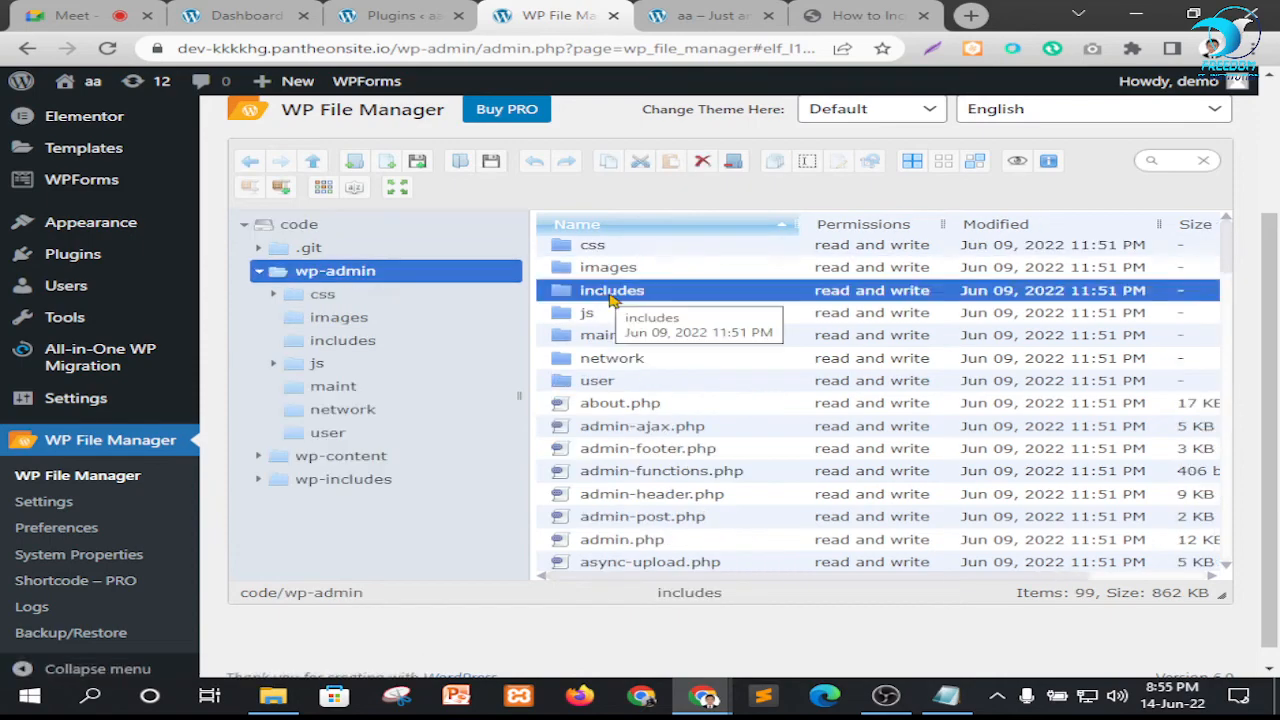
double_click(609, 290)
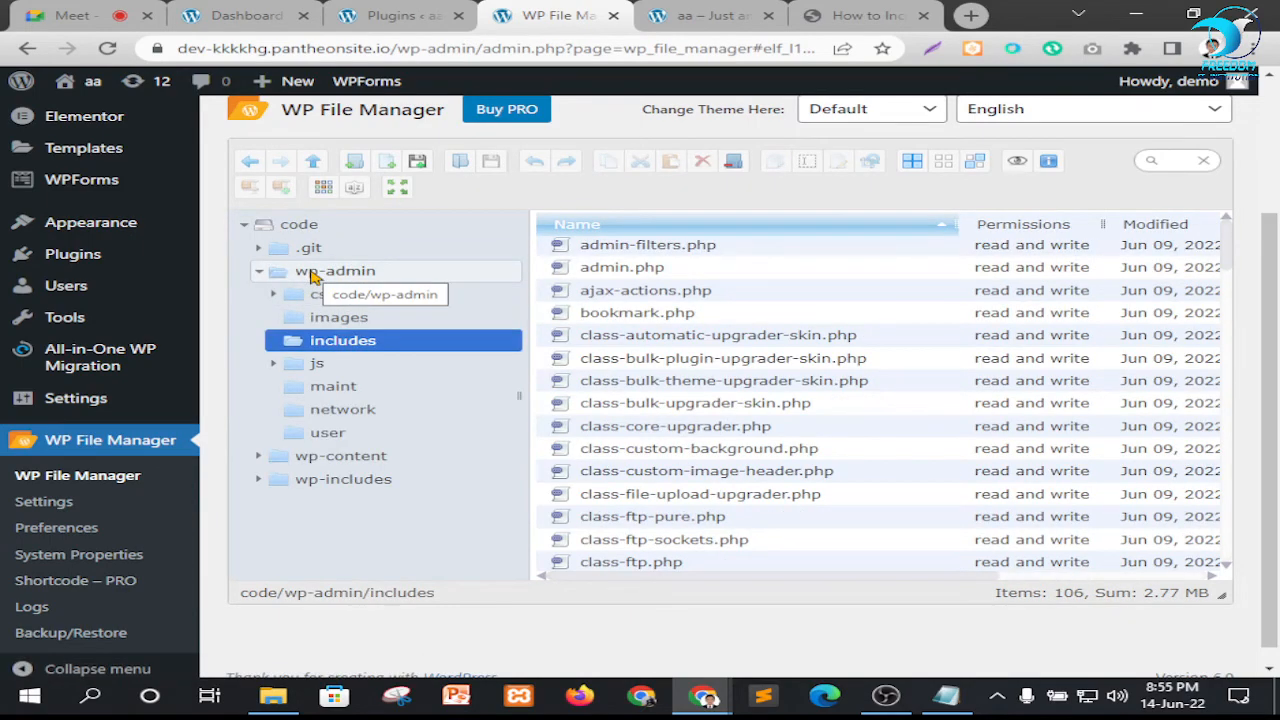
Open the wp-content folder and examine the theme folders inside its themes subfolder
click(333, 458)
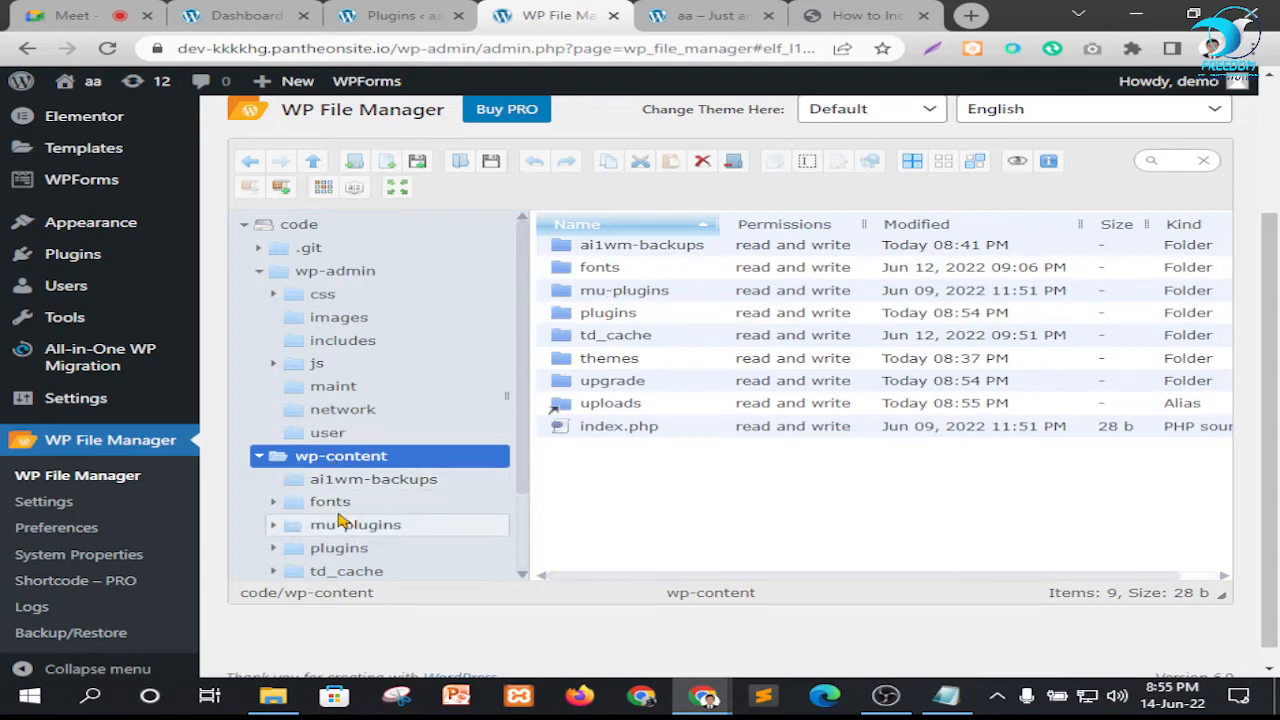
scroll(360, 500, down, 1)
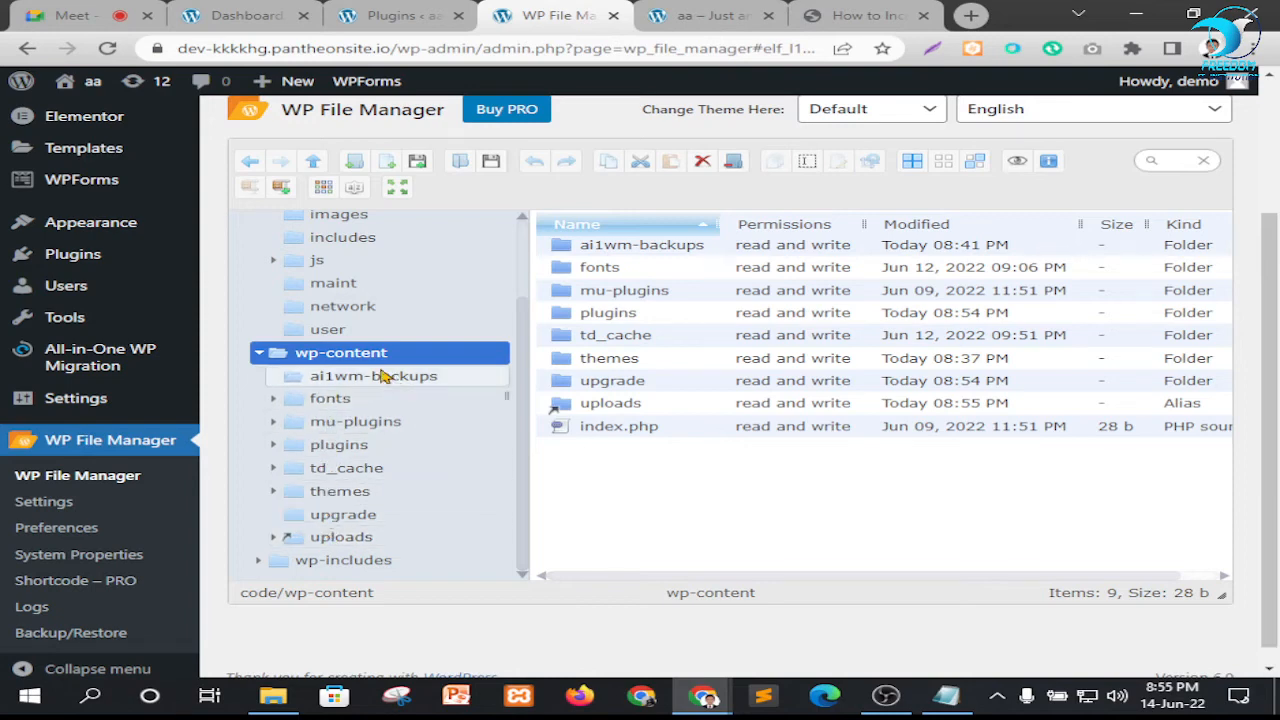
click(296, 497)
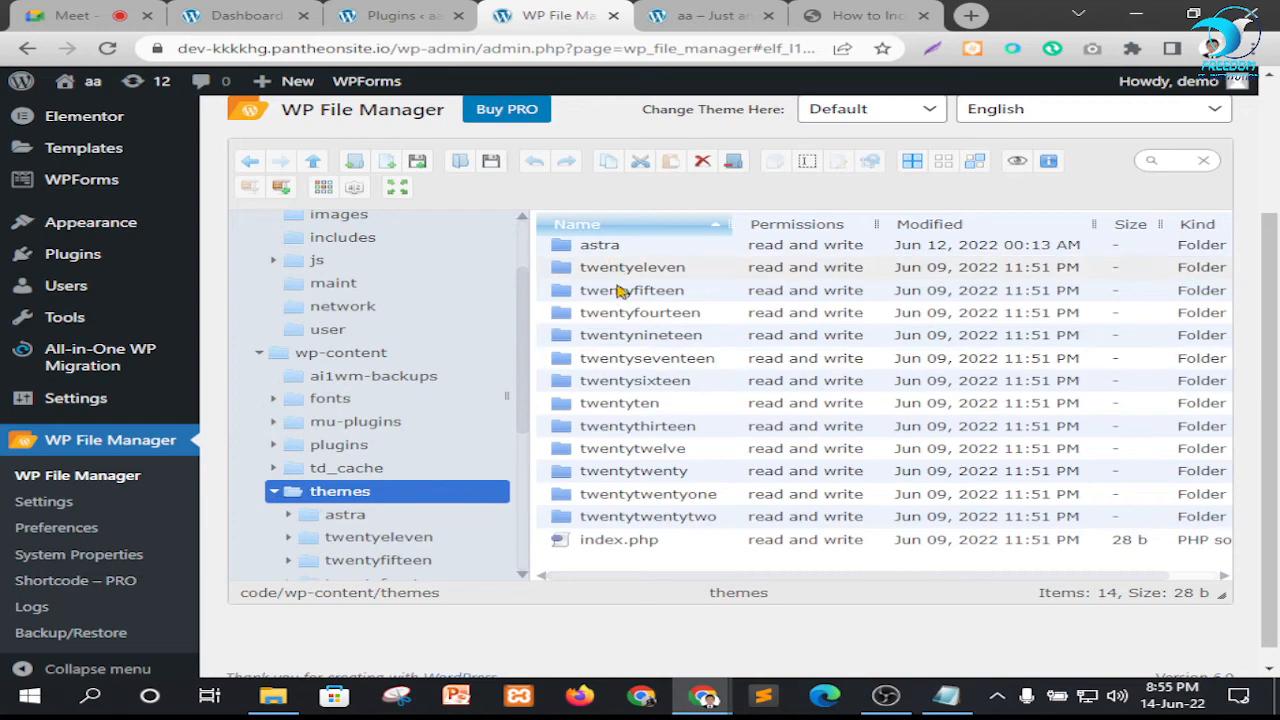
scroll(660, 320, down, 1)
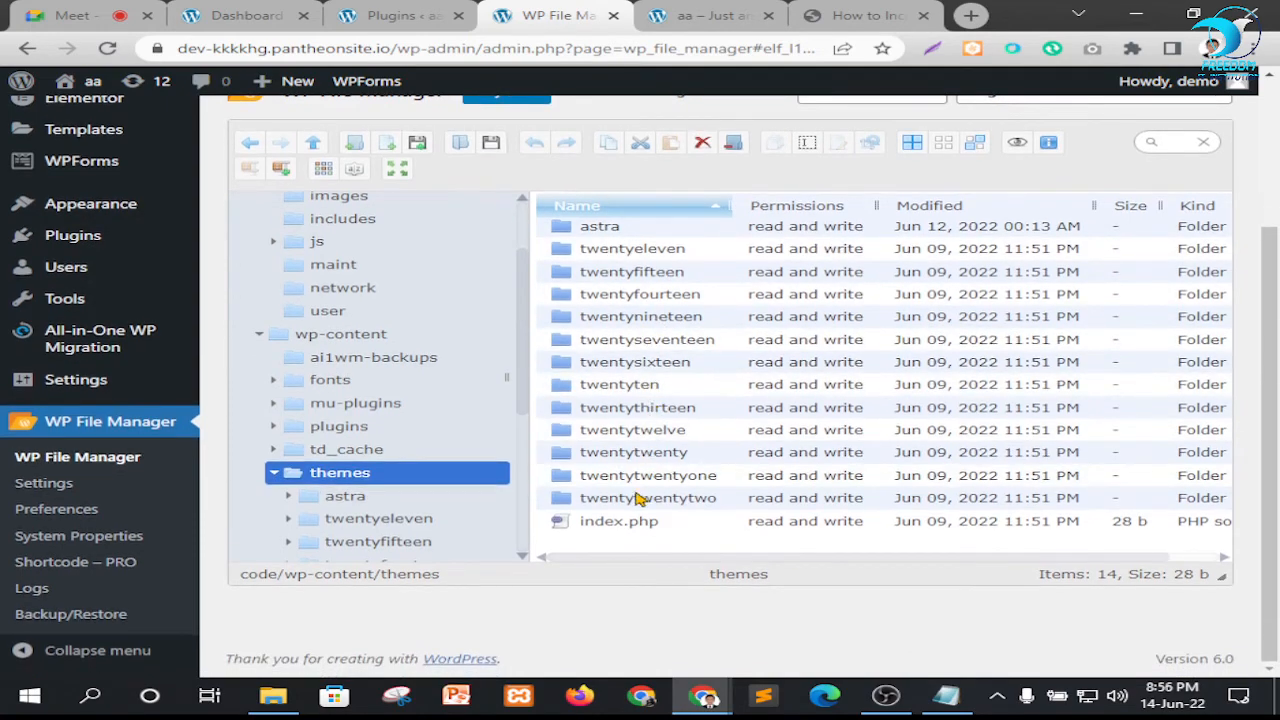
scroll(610, 360, up, 1)
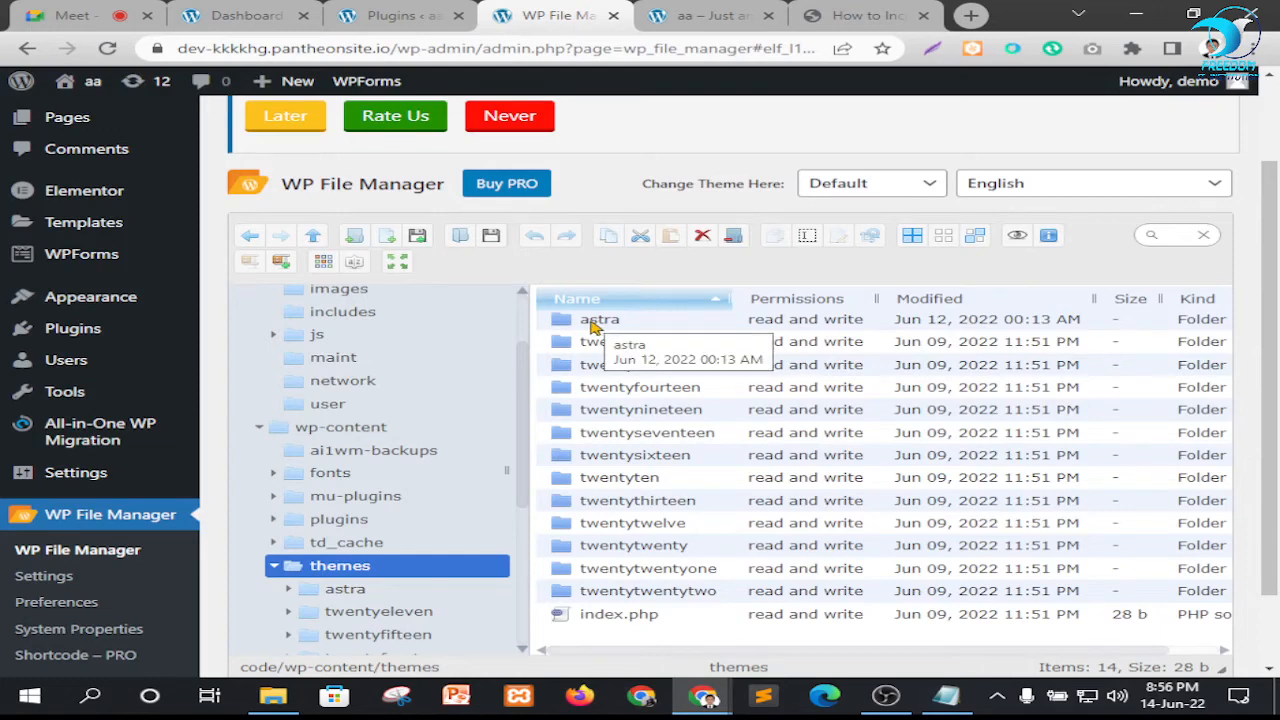
scroll(270, 360, up, 1)
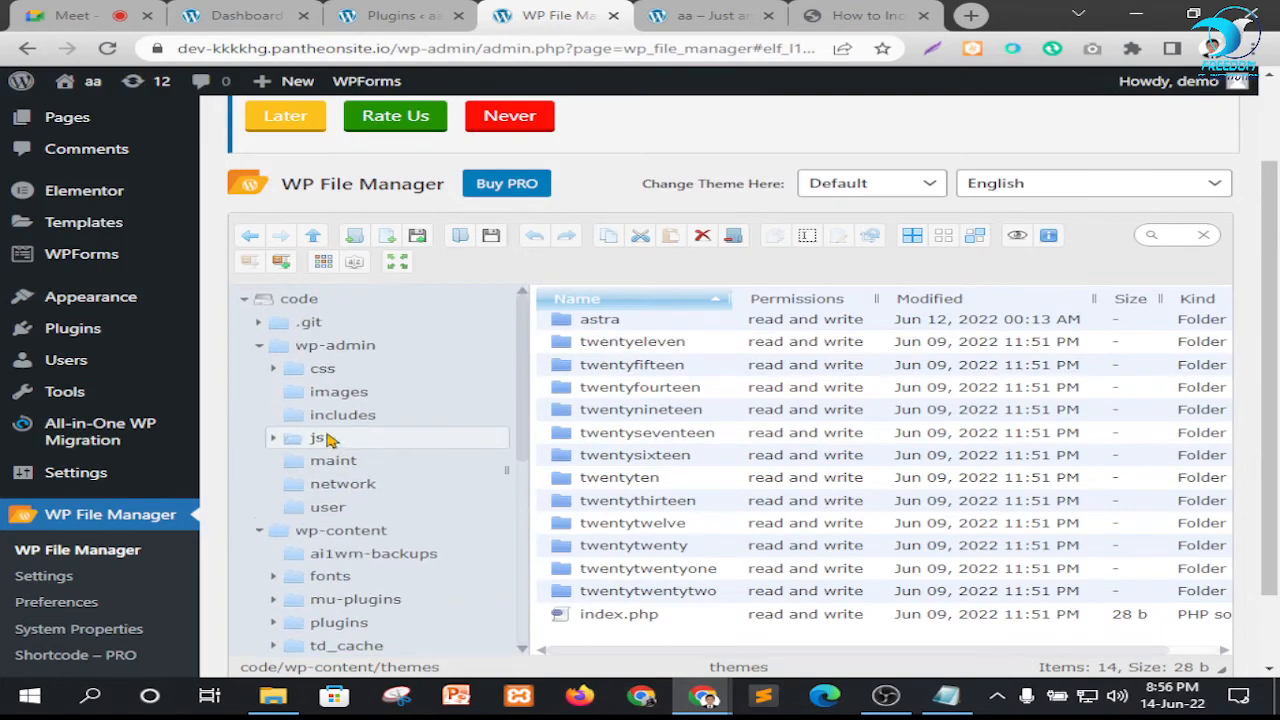
Collapse the wp-admin folder and examine the plugin folders inside wp-content's plugins folder
click(258, 348)
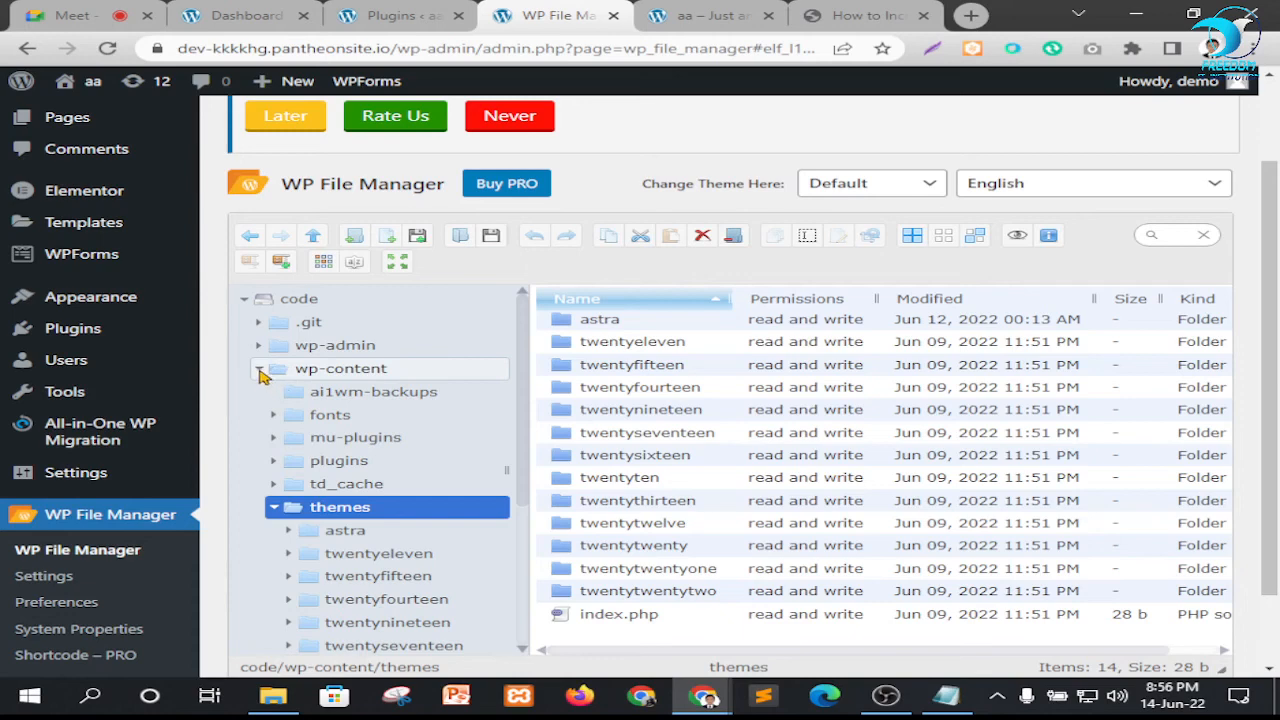
click(260, 370)
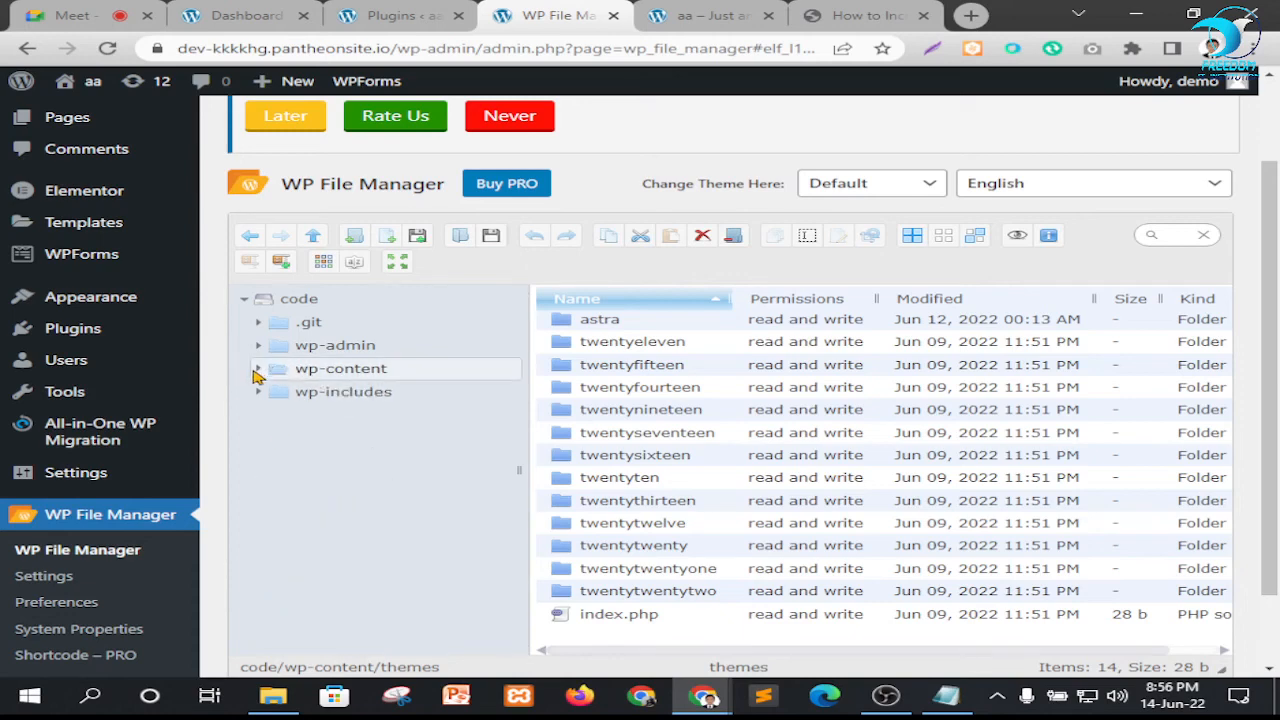
click(258, 370)
scroll(300, 470, down, 1)
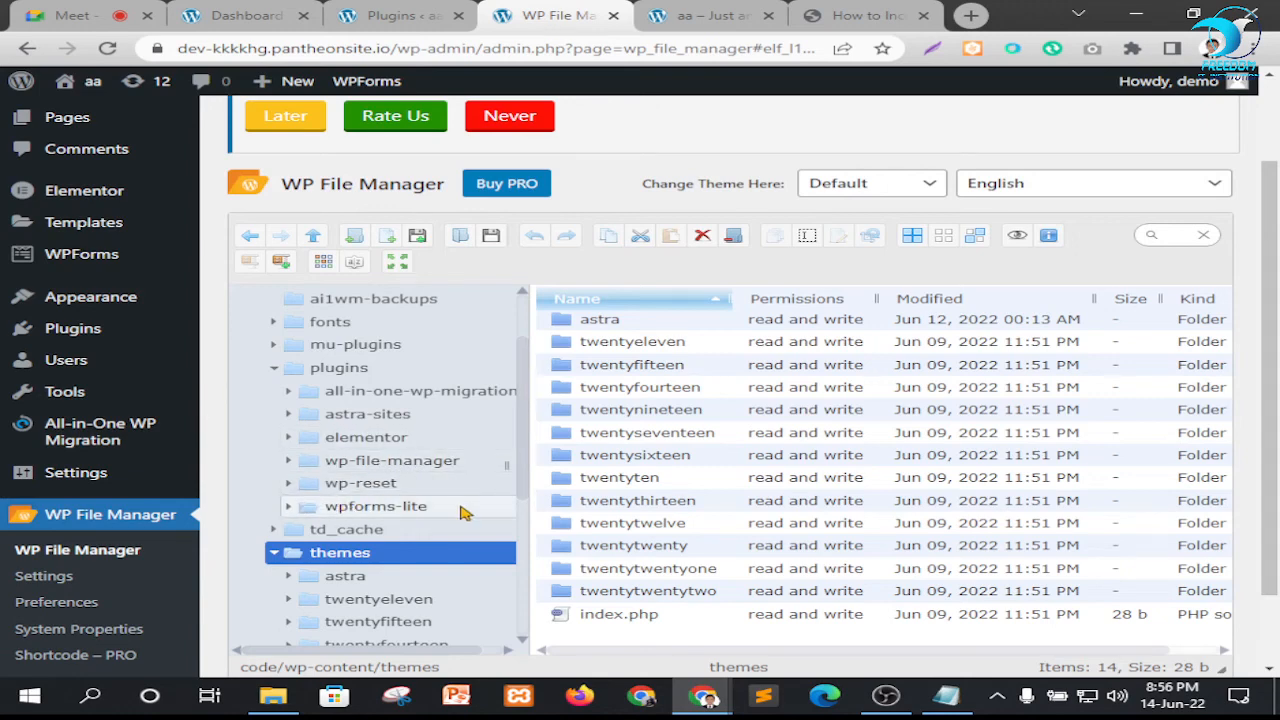
click(273, 370)
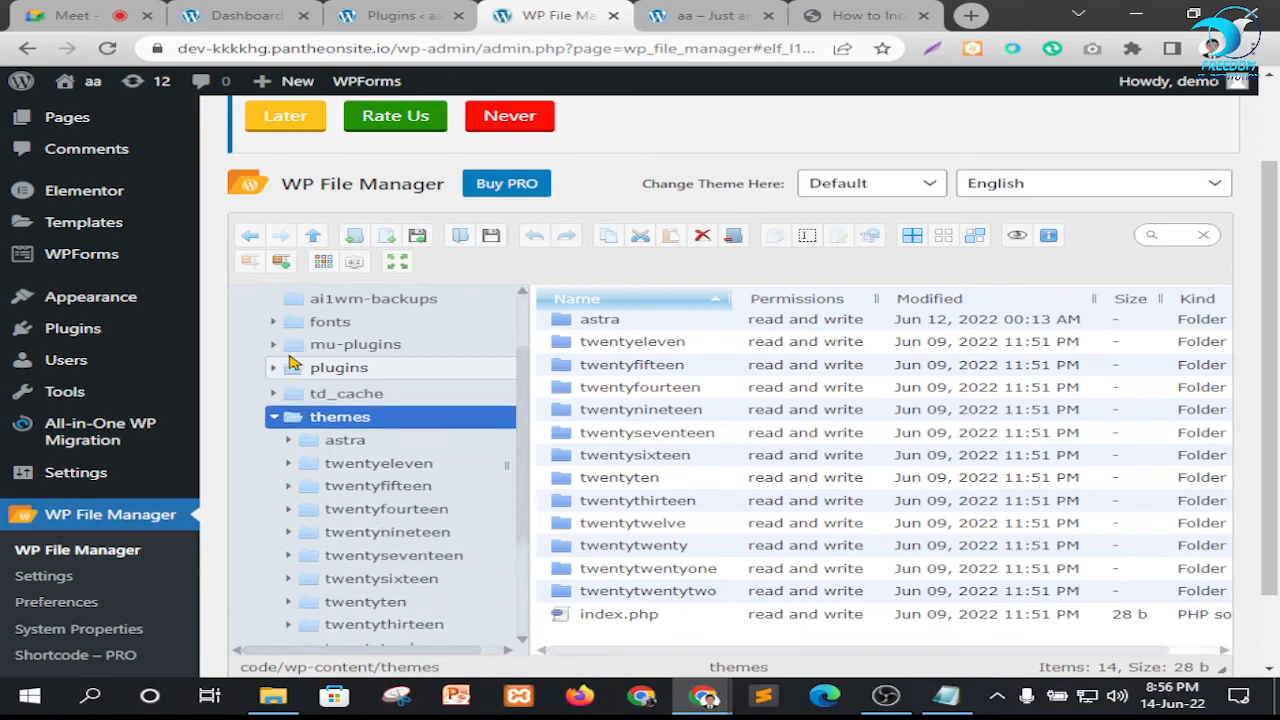
scroll(743, 423, up, 2)
scroll(730, 390, down, 3)
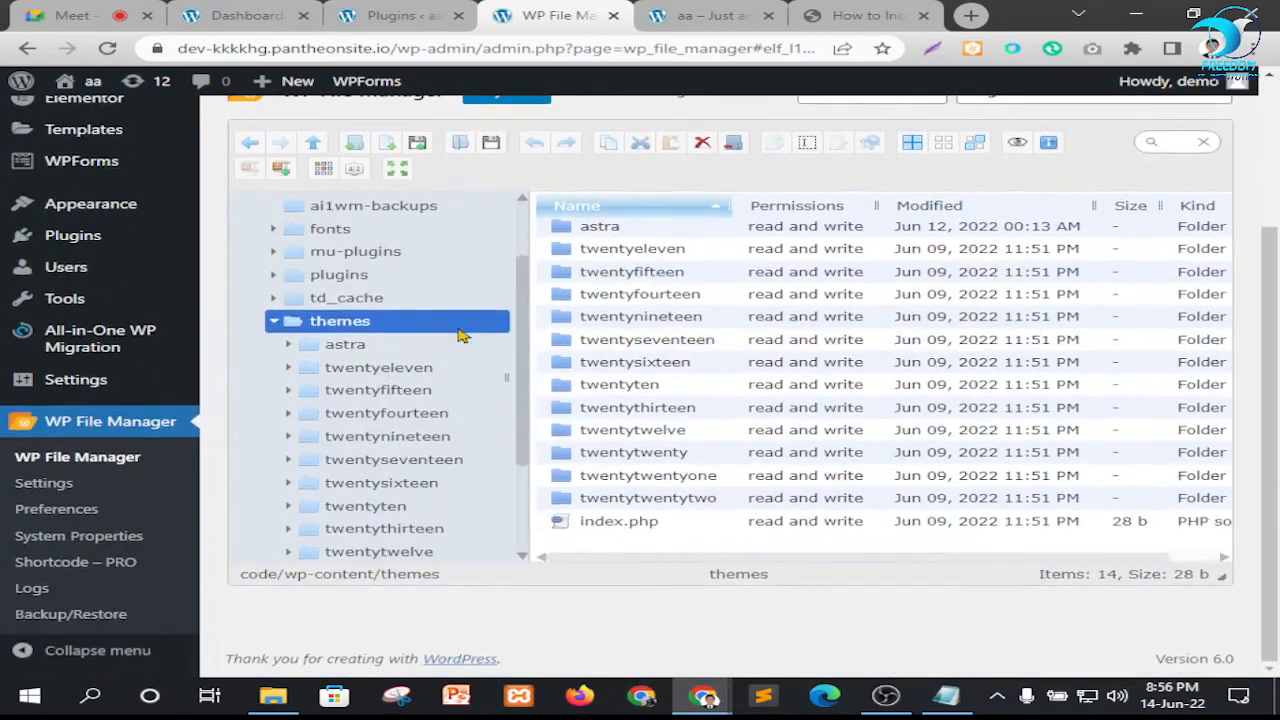
scroll(390, 380, up, 2)
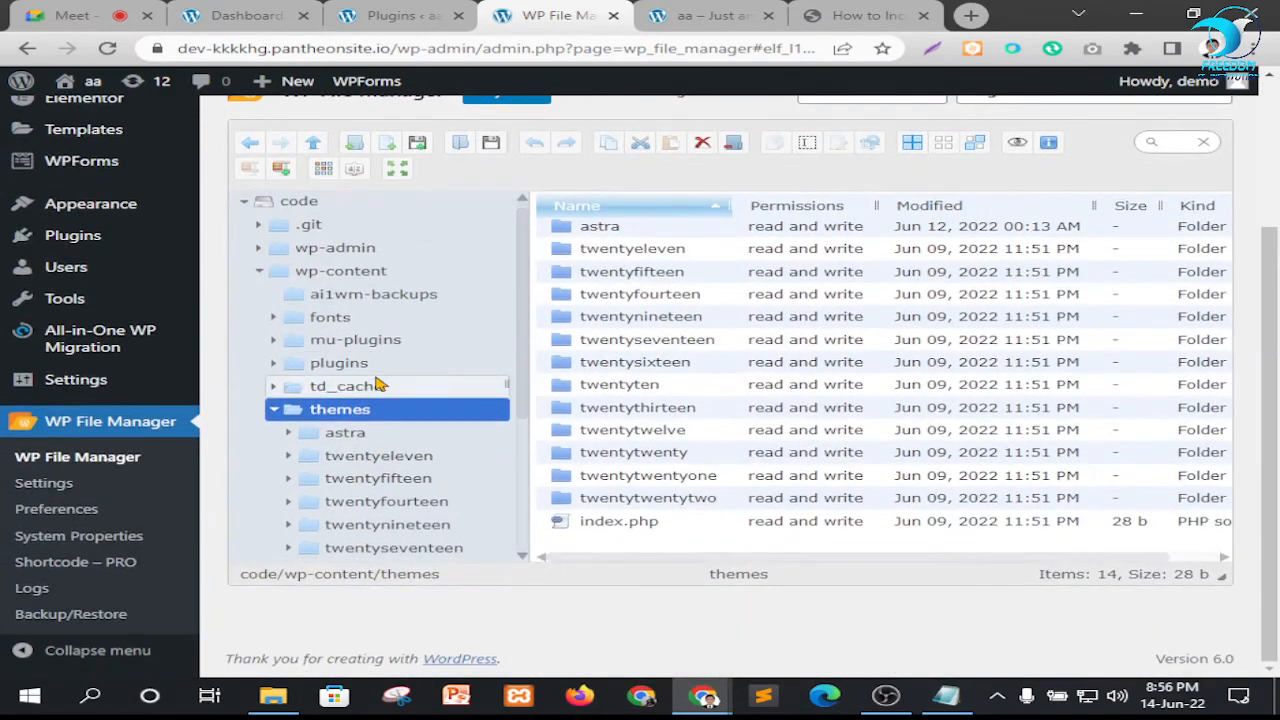
Look at the .git subfolders, collapse the tree to the main folders and reload the WP File Manager page
click(257, 278)
click(245, 207)
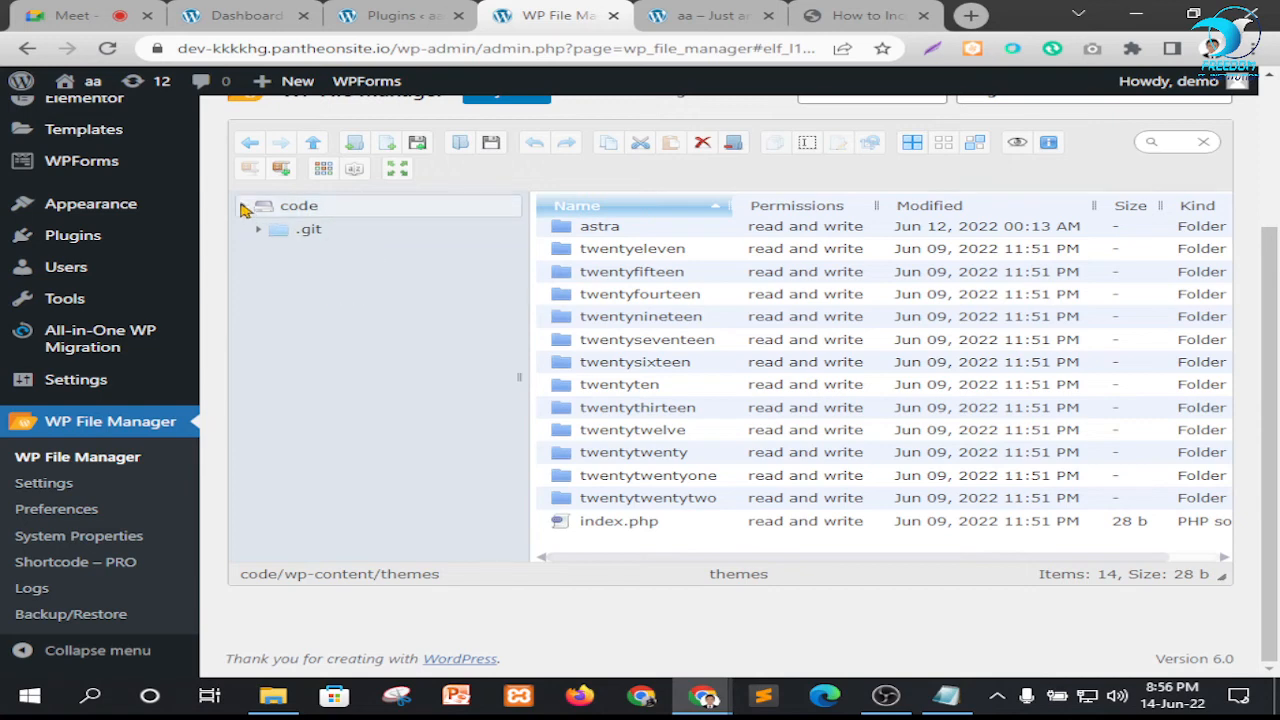
click(245, 207)
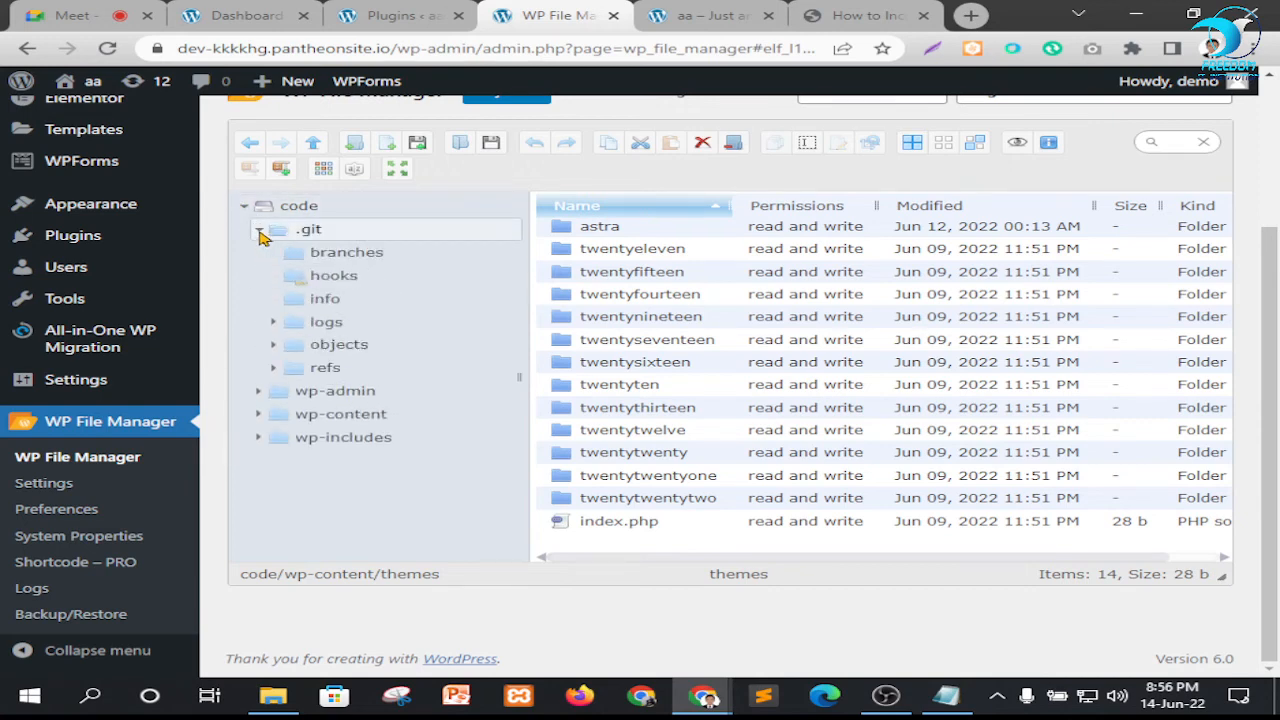
click(258, 232)
scroll(714, 334, up, 2)
scroll(640, 320, down, 2)
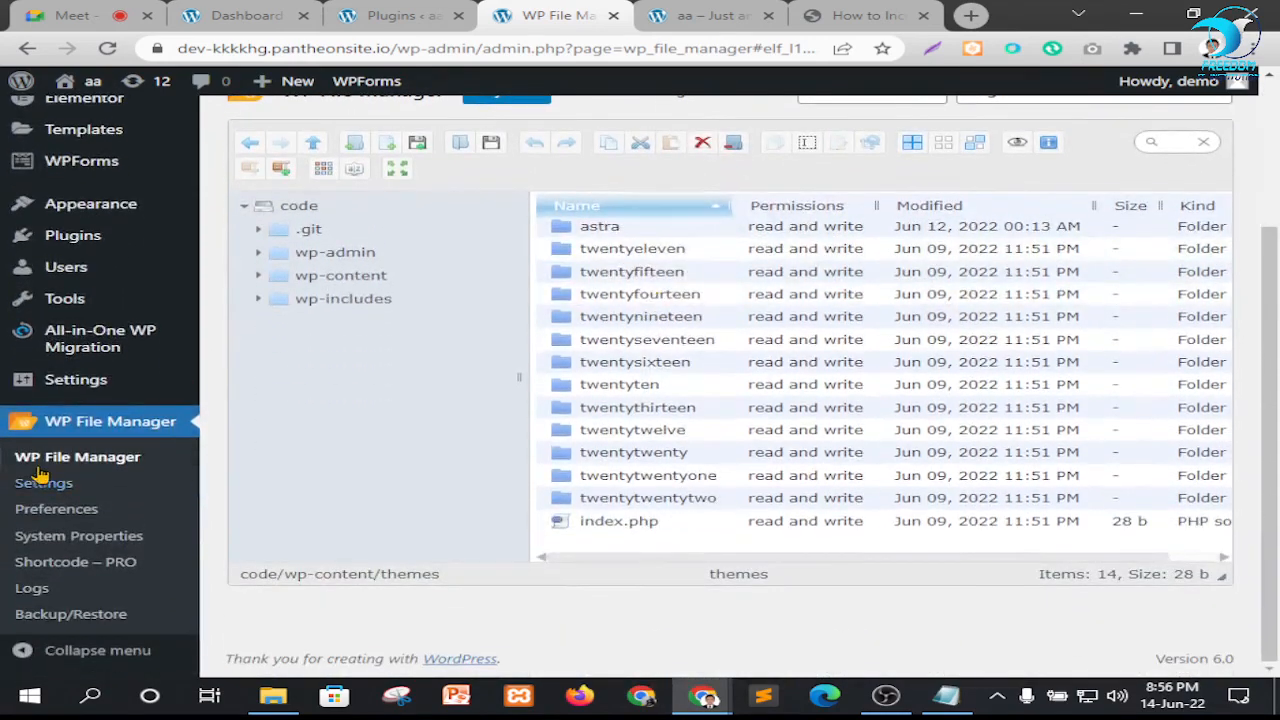
click(90, 456)
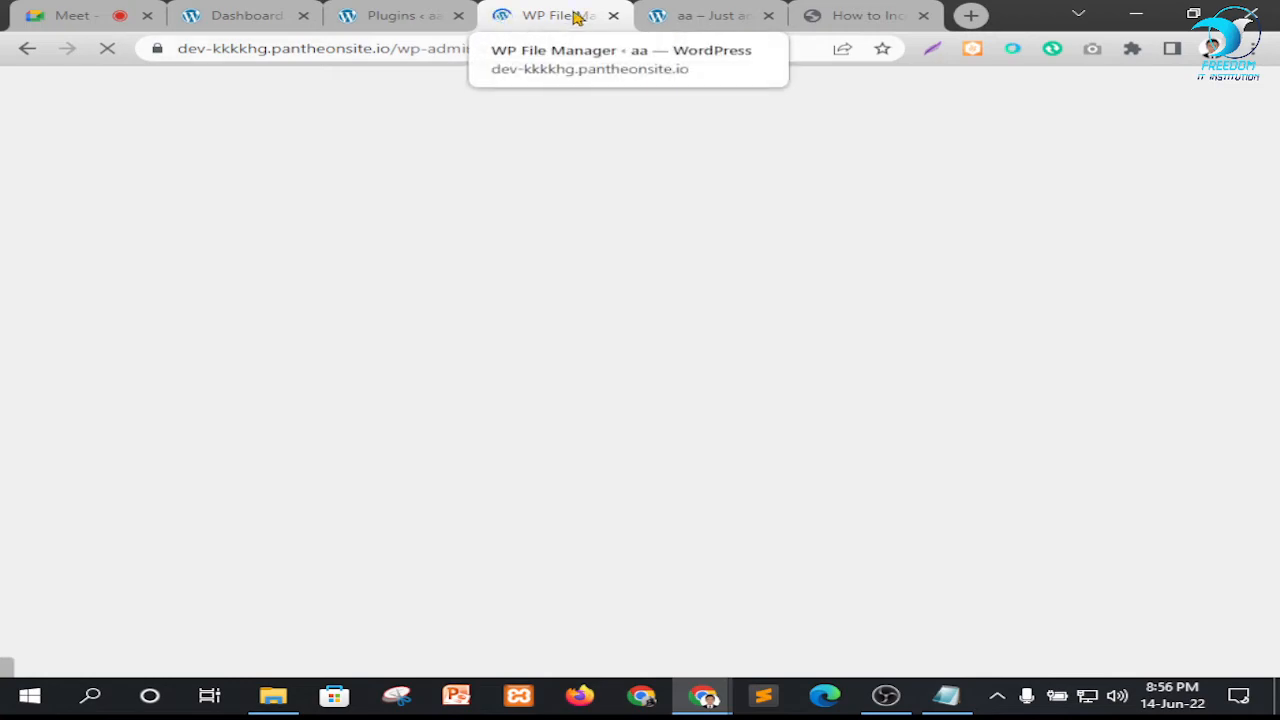
Open the All-in-One WP Migration import page and check the maximum upload file size
click(702, 12)
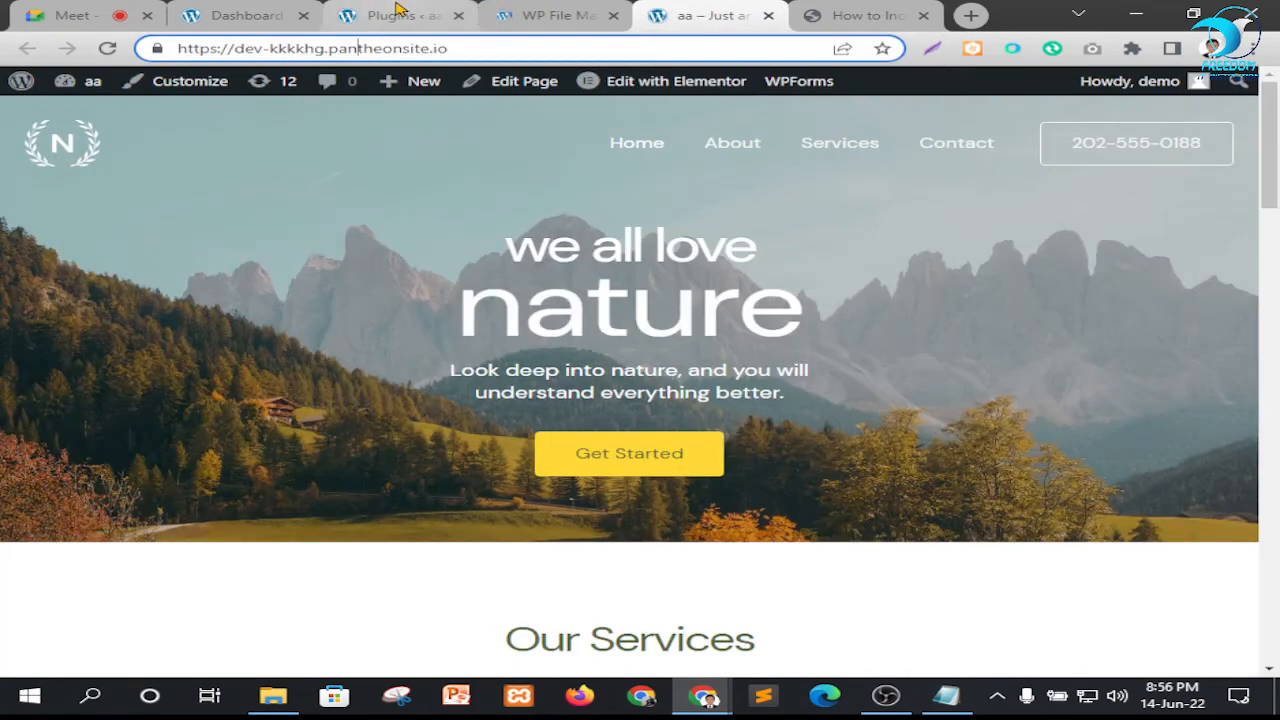
click(390, 15)
scroll(102, 326, up, 2)
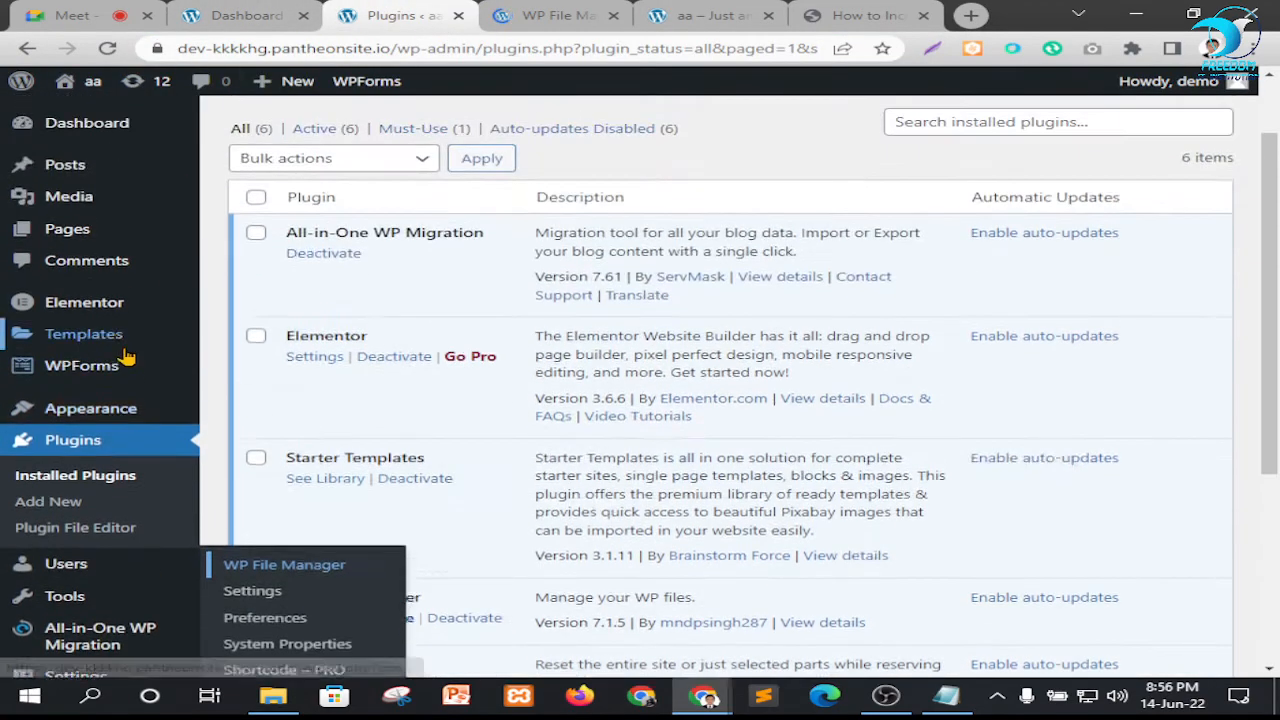
scroll(128, 336, down, 3)
mouse_move(77, 538)
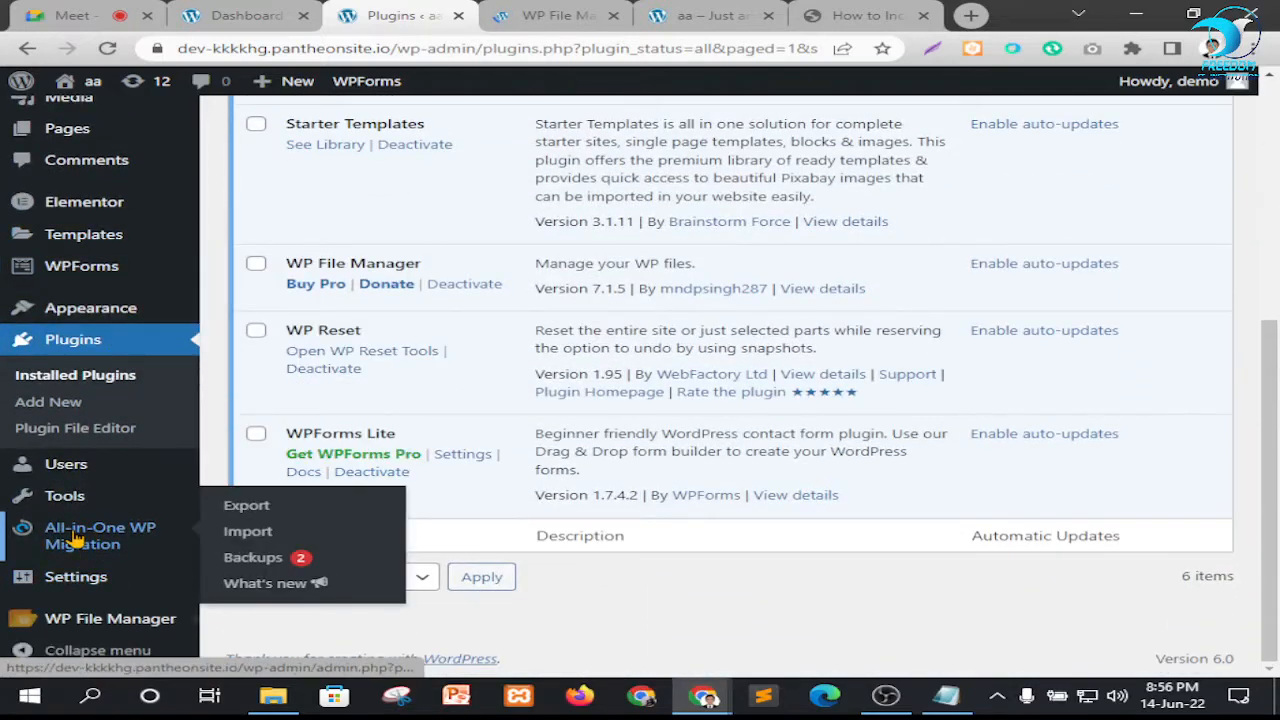
click(250, 535)
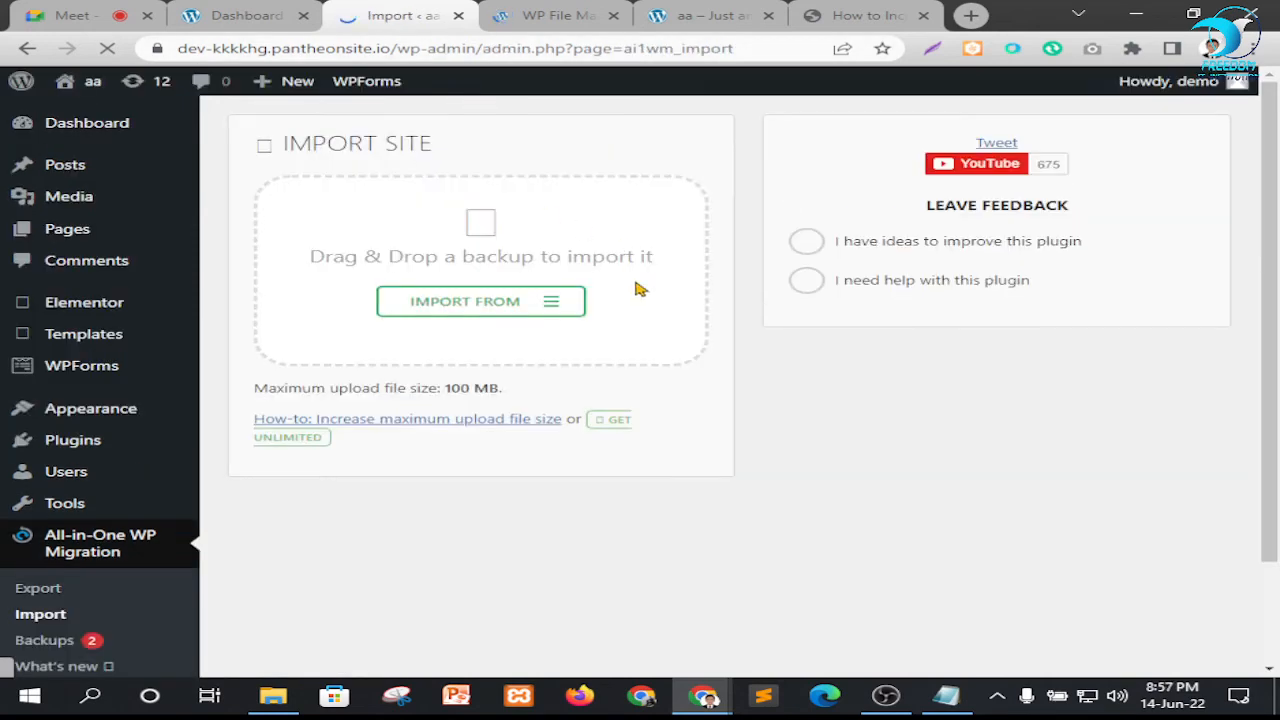
drag(437, 389, 524, 394)
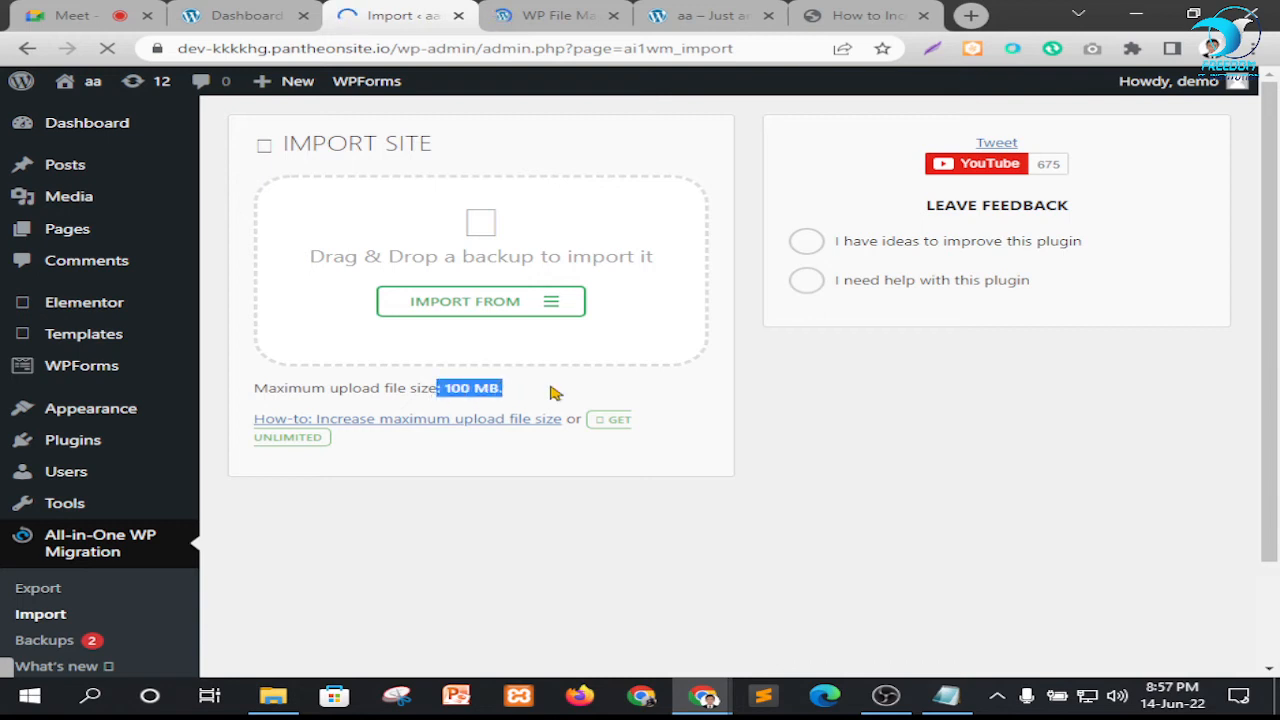
click(572, 394)
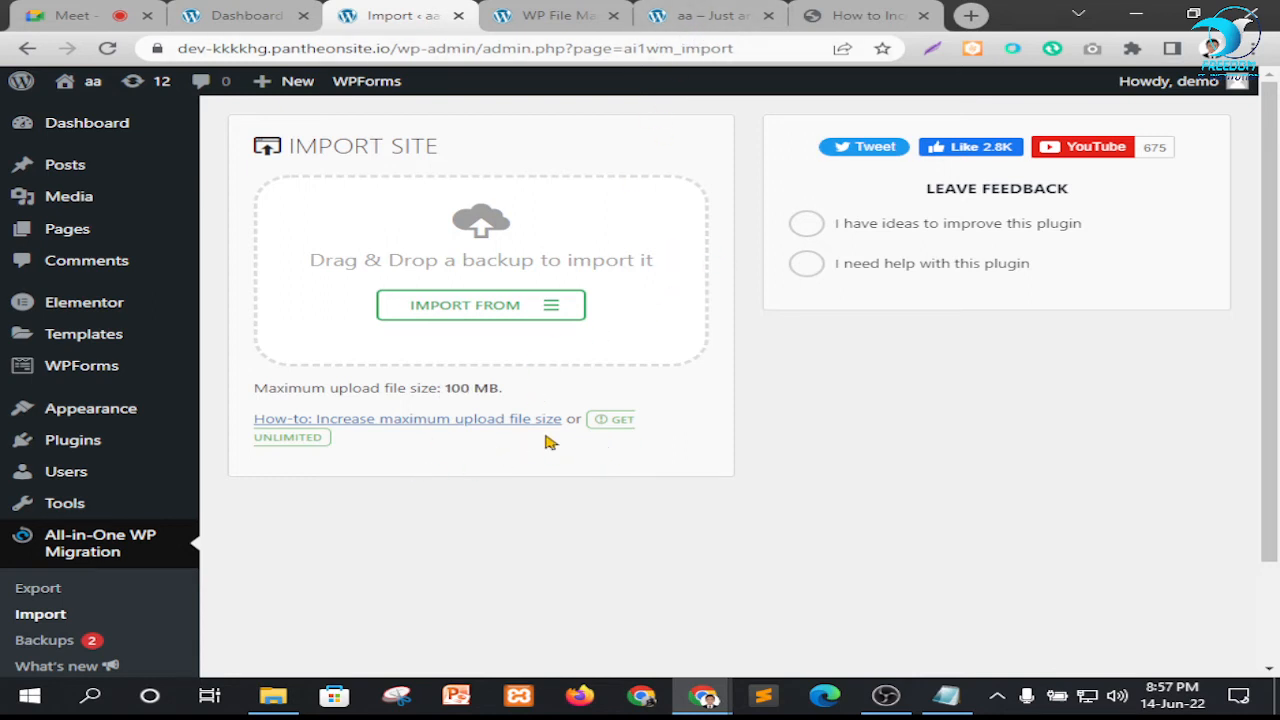
Open the guide on increasing the maximum upload file size in a new tab and find its .htaccess instructions
right_click(458, 431)
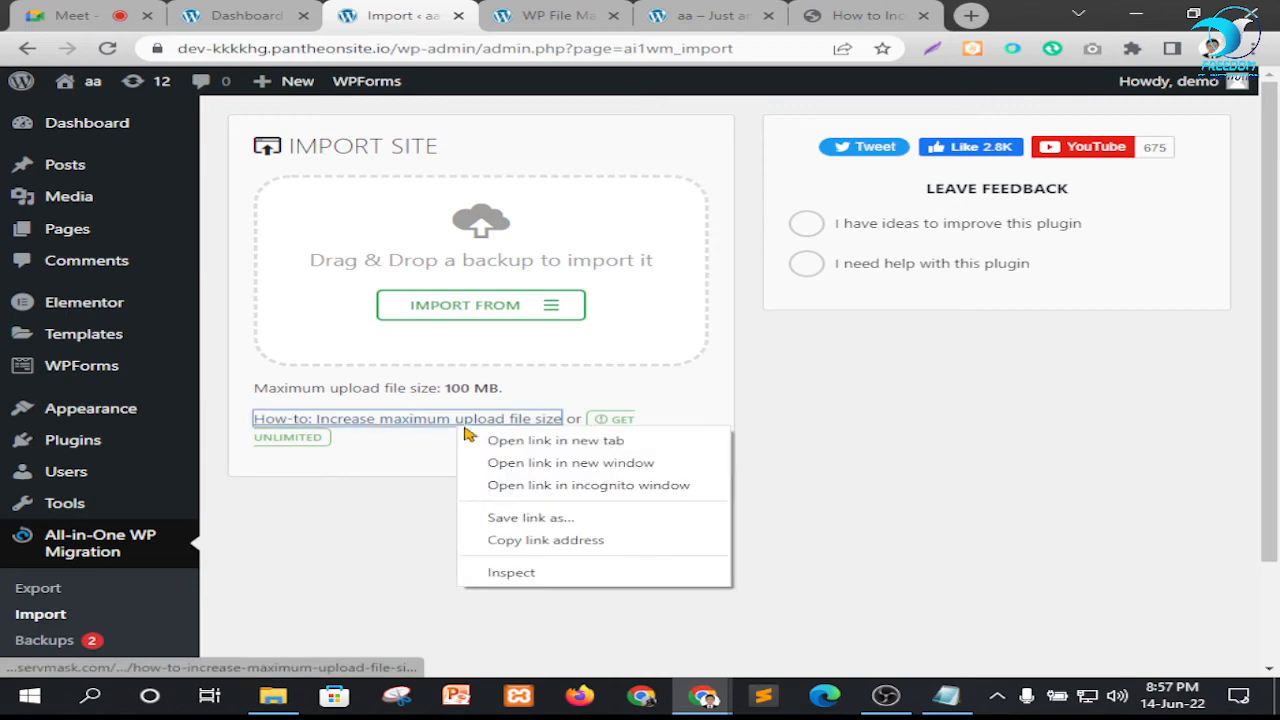
click(488, 441)
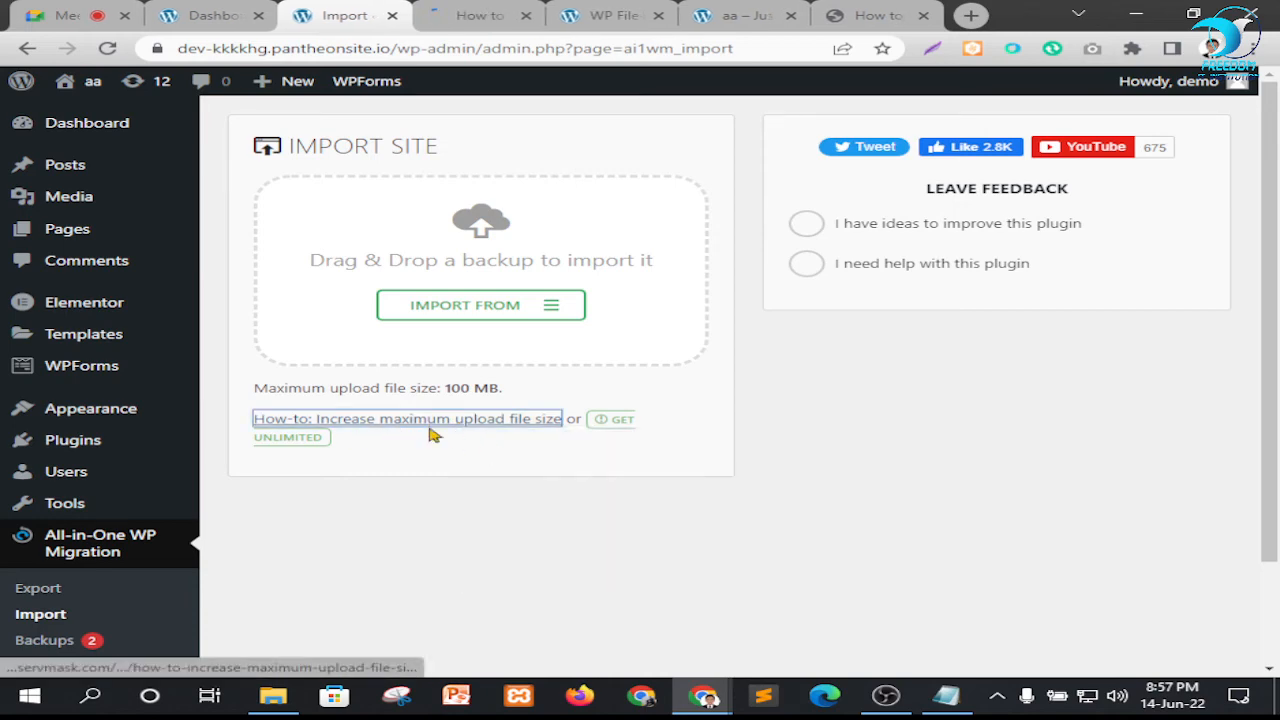
click(474, 14)
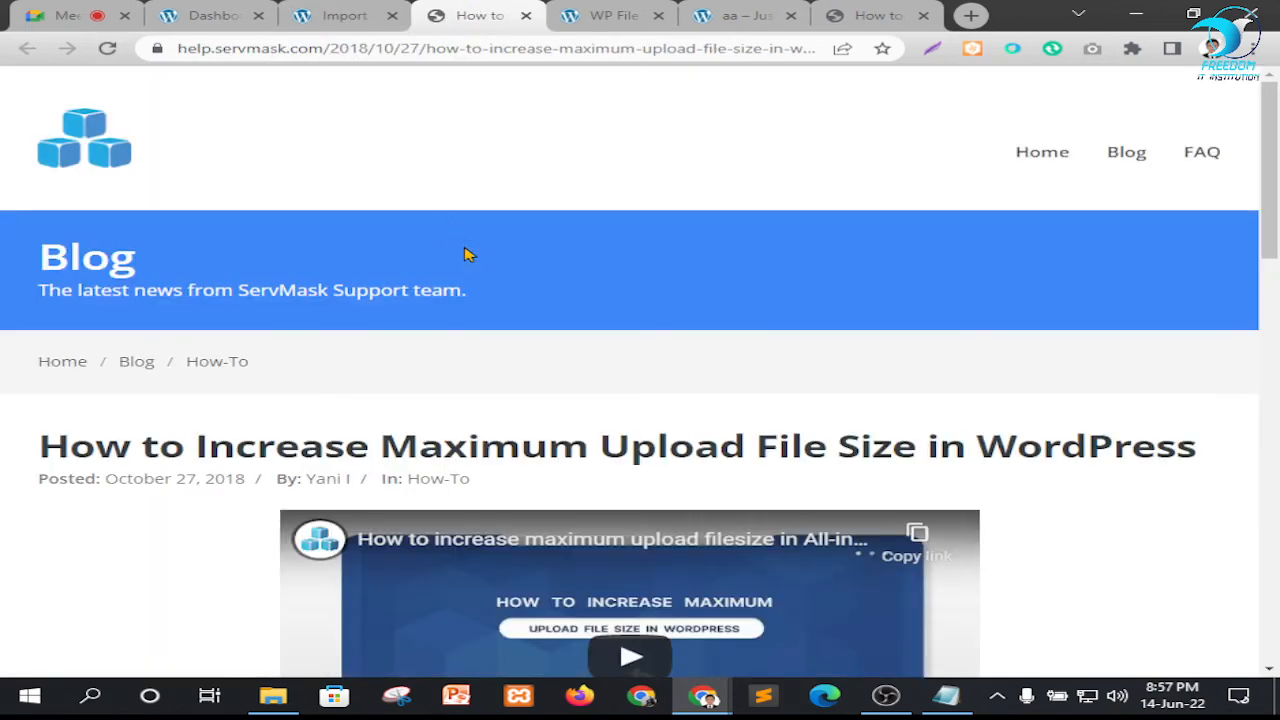
scroll(535, 265, down, 1)
scroll(535, 265, down, 10)
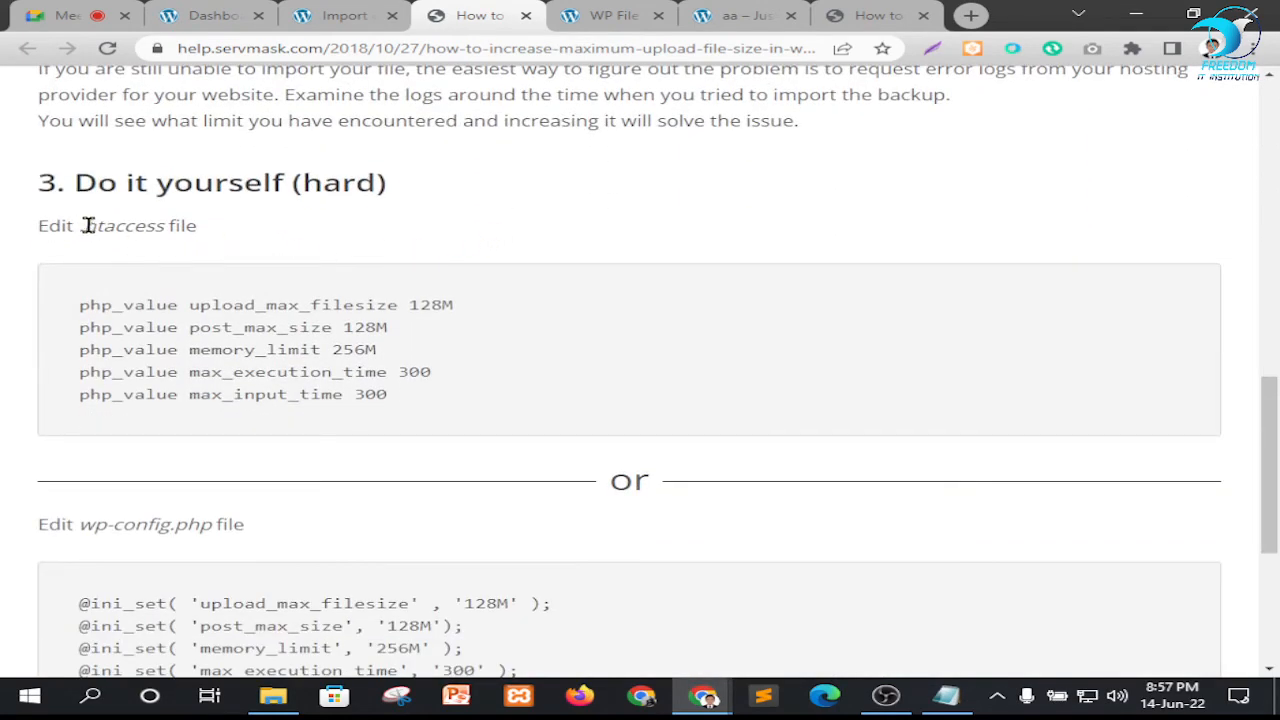
Copy the five php_value lines given for the .htaccess file, from upload_max_filesize 128M to max_input_time 300
drag(398, 404, 100, 310)
right_click(104, 311)
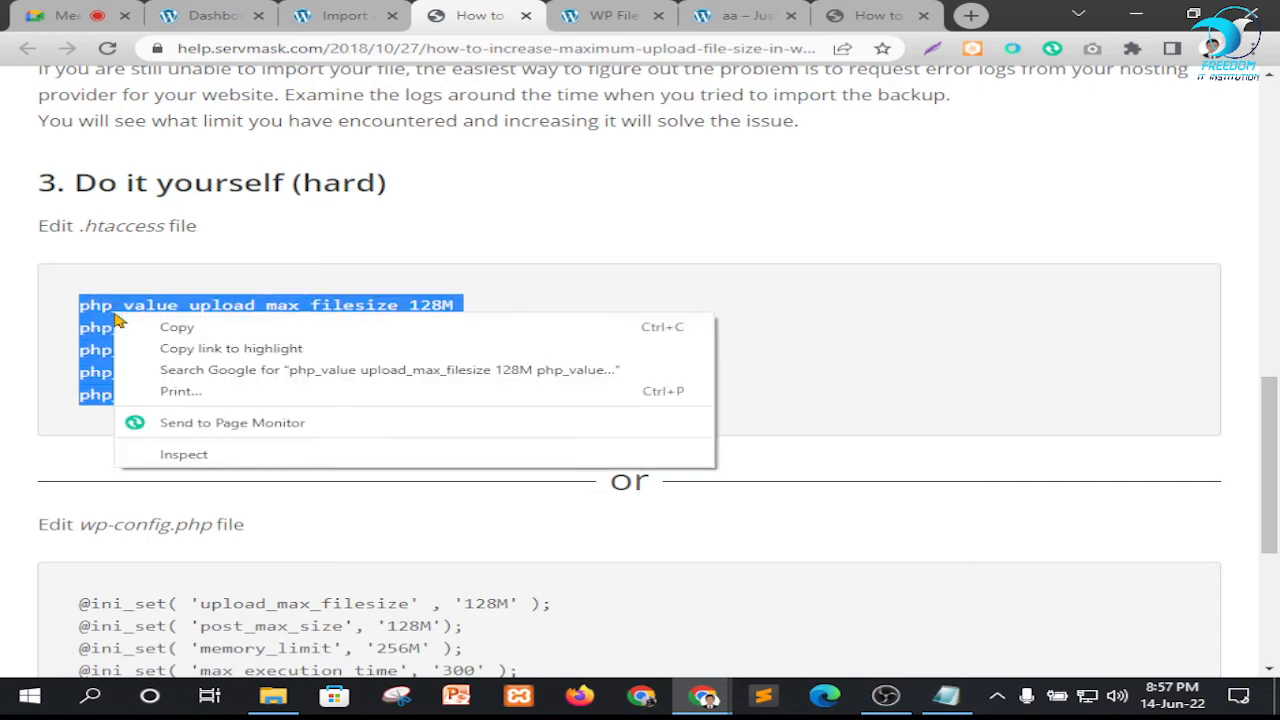
click(198, 332)
scroll(470, 180, up, 1)
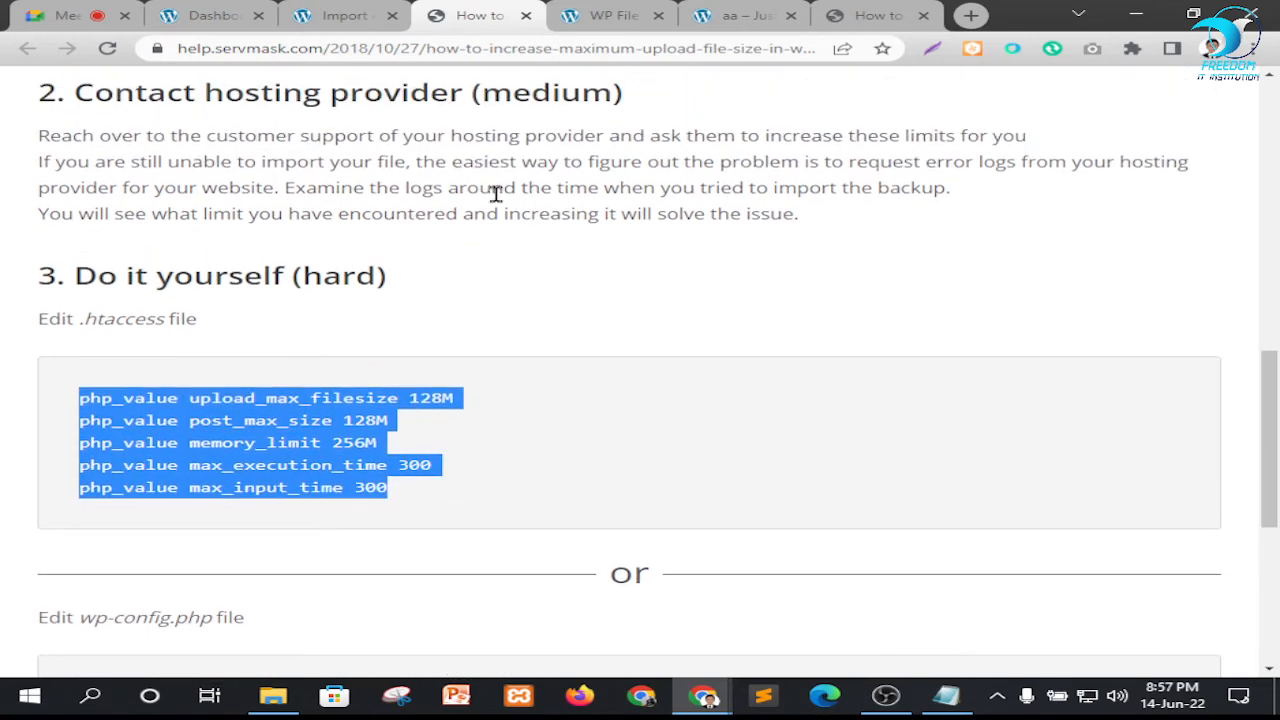
Switch to WP File Manager and look through the themes folder and the folder tree for the .htaccess file
scroll(488, 399, down, 1)
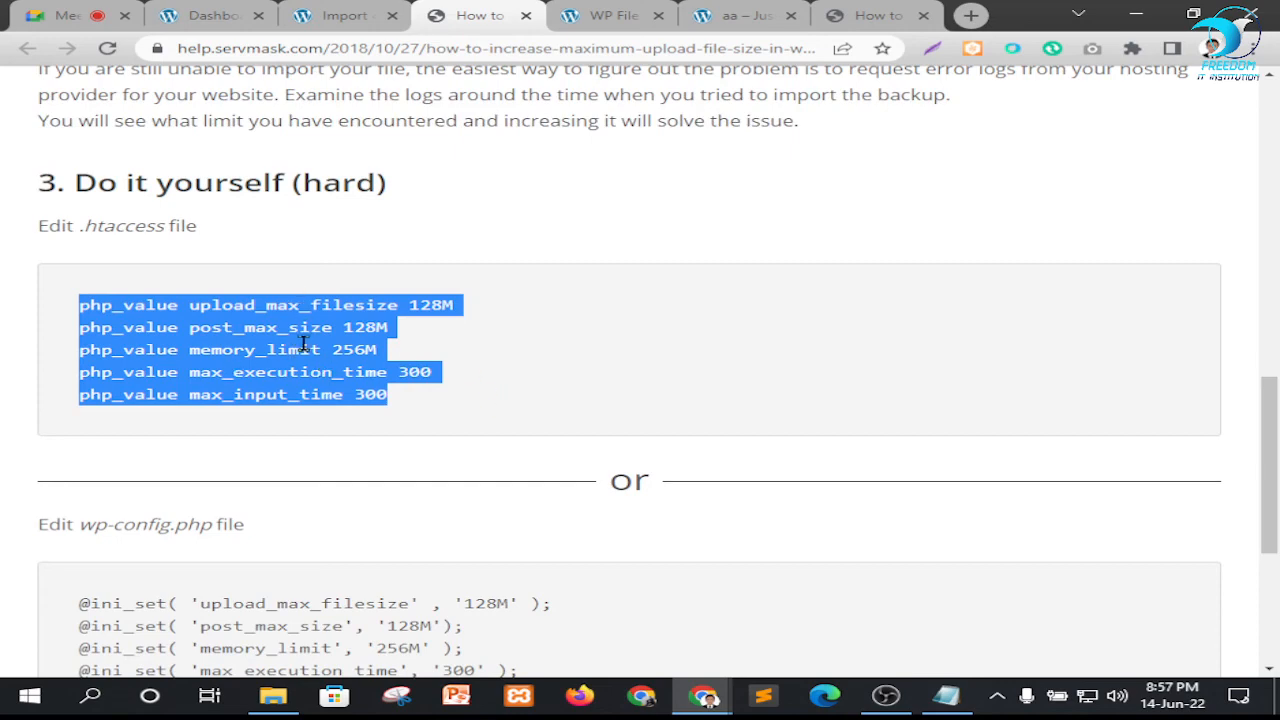
click(610, 14)
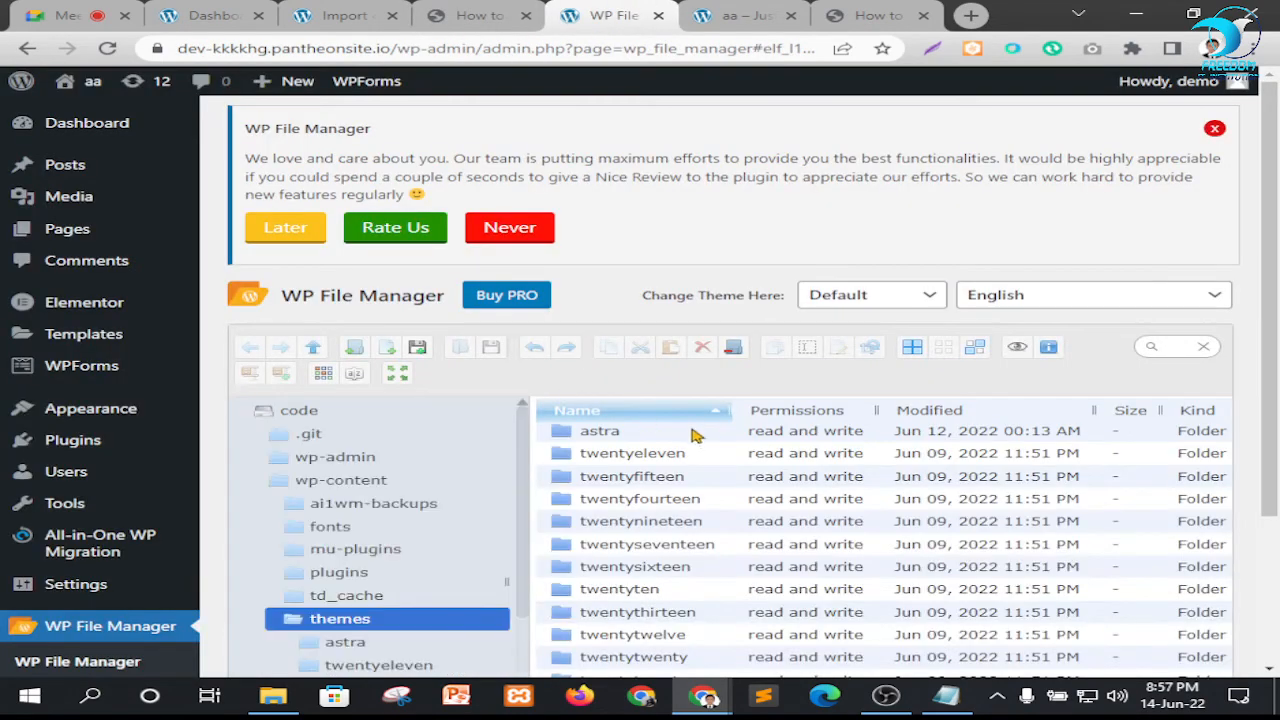
scroll(697, 435, down, 2)
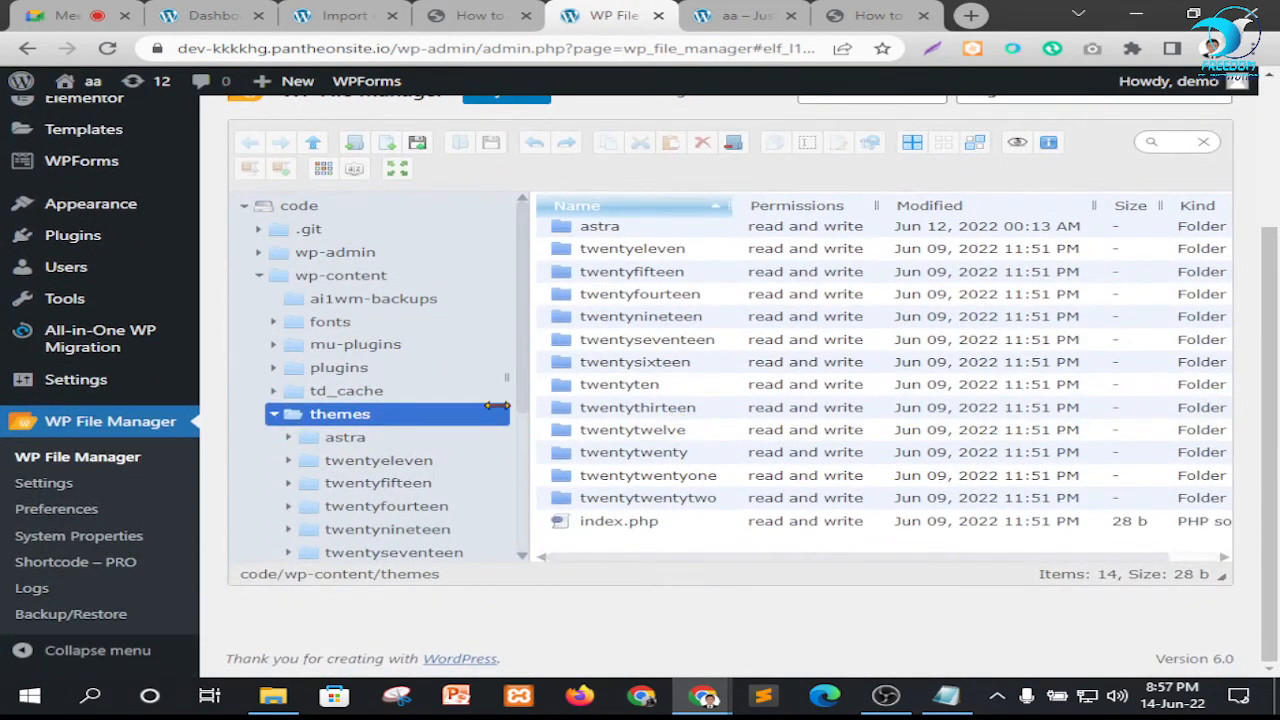
scroll(415, 447, down, 3)
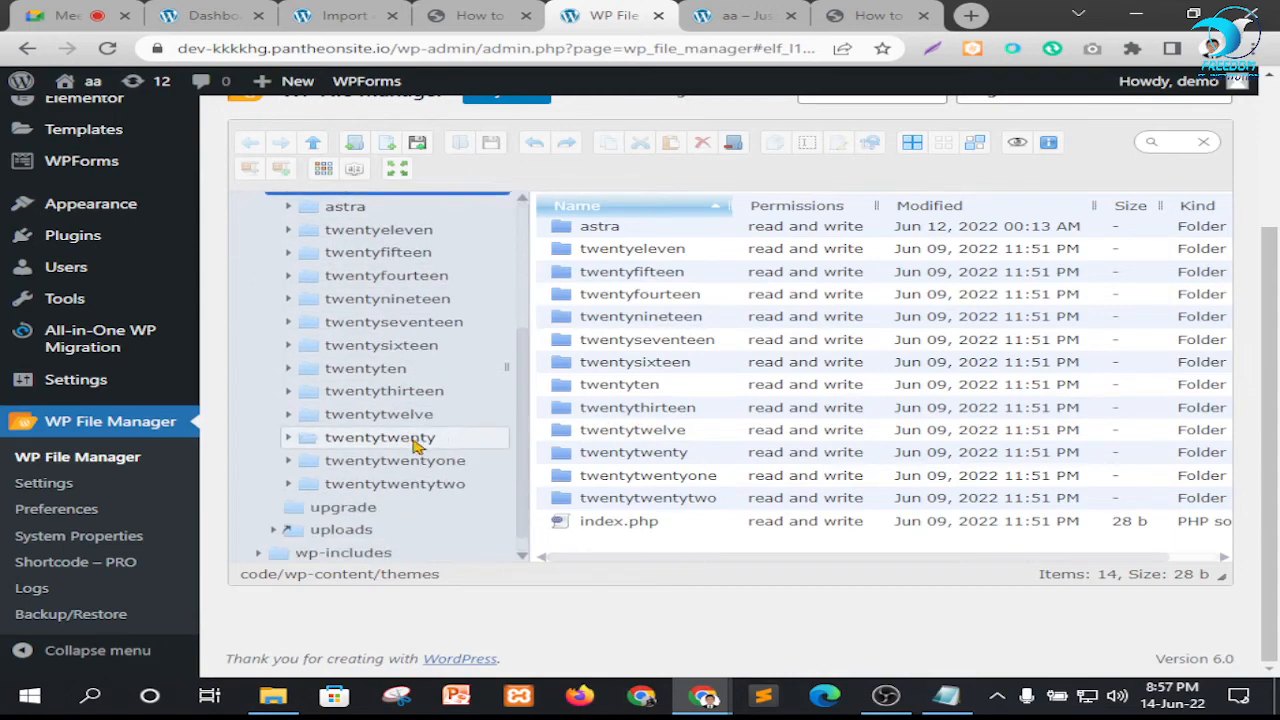
scroll(670, 515, up, 1)
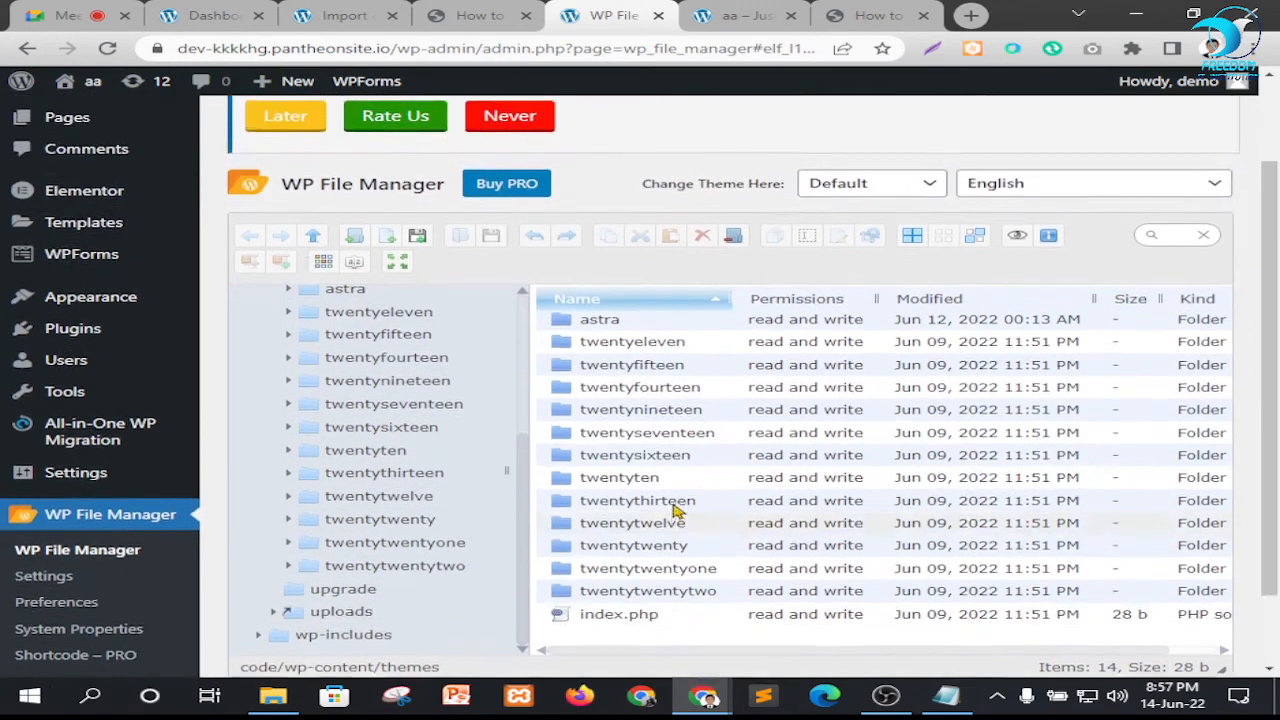
scroll(675, 510, up, 1)
scroll(520, 420, down, 2)
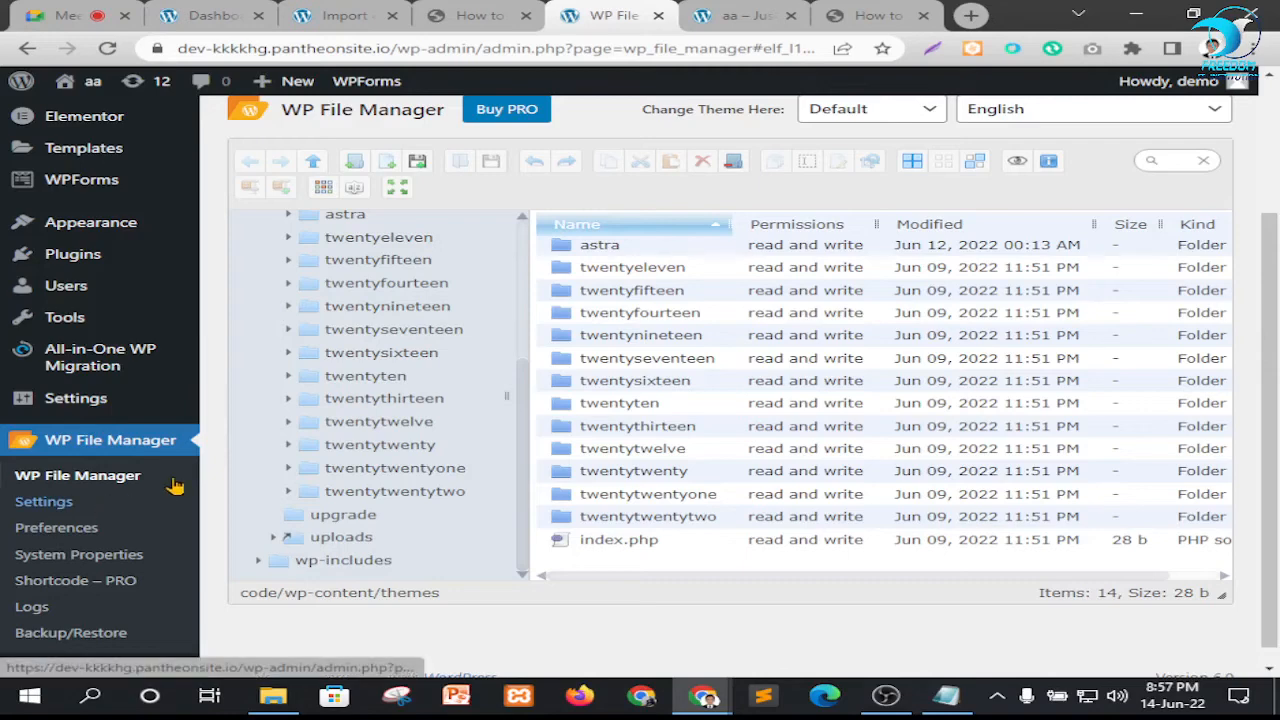
scroll(374, 272, up, 5)
scroll(468, 360, down, 1)
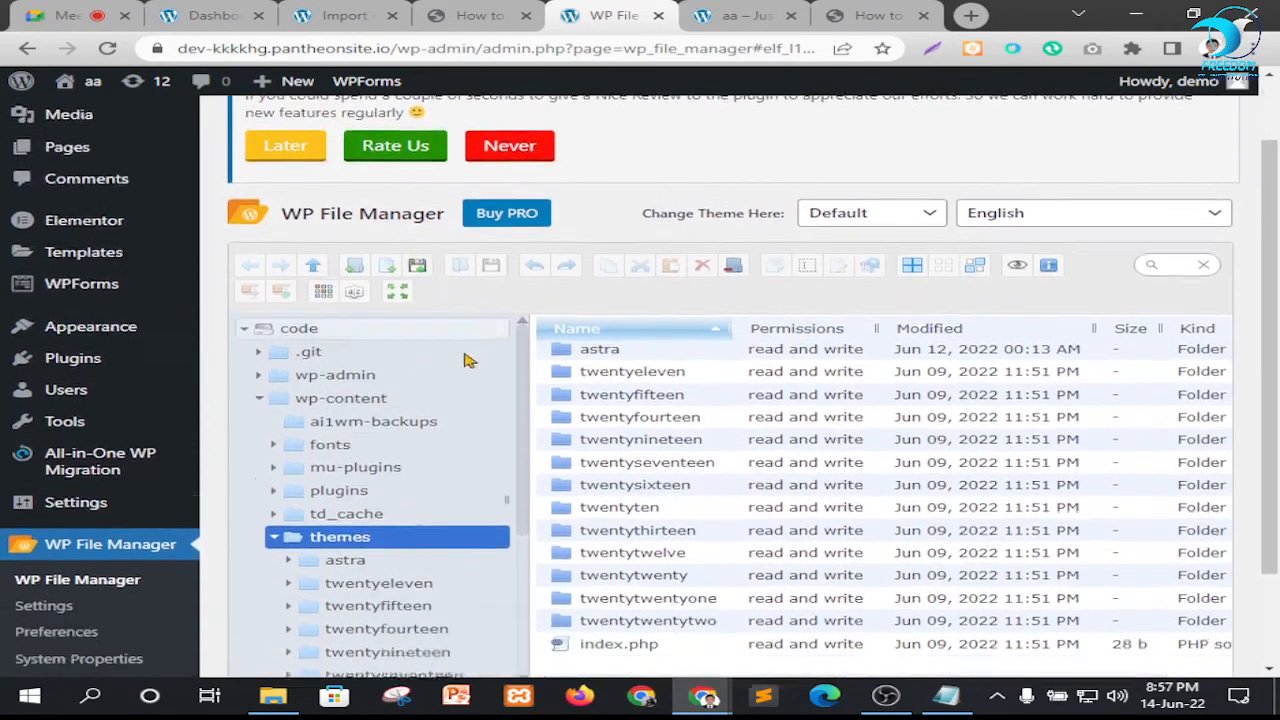
scroll(468, 360, down, 1)
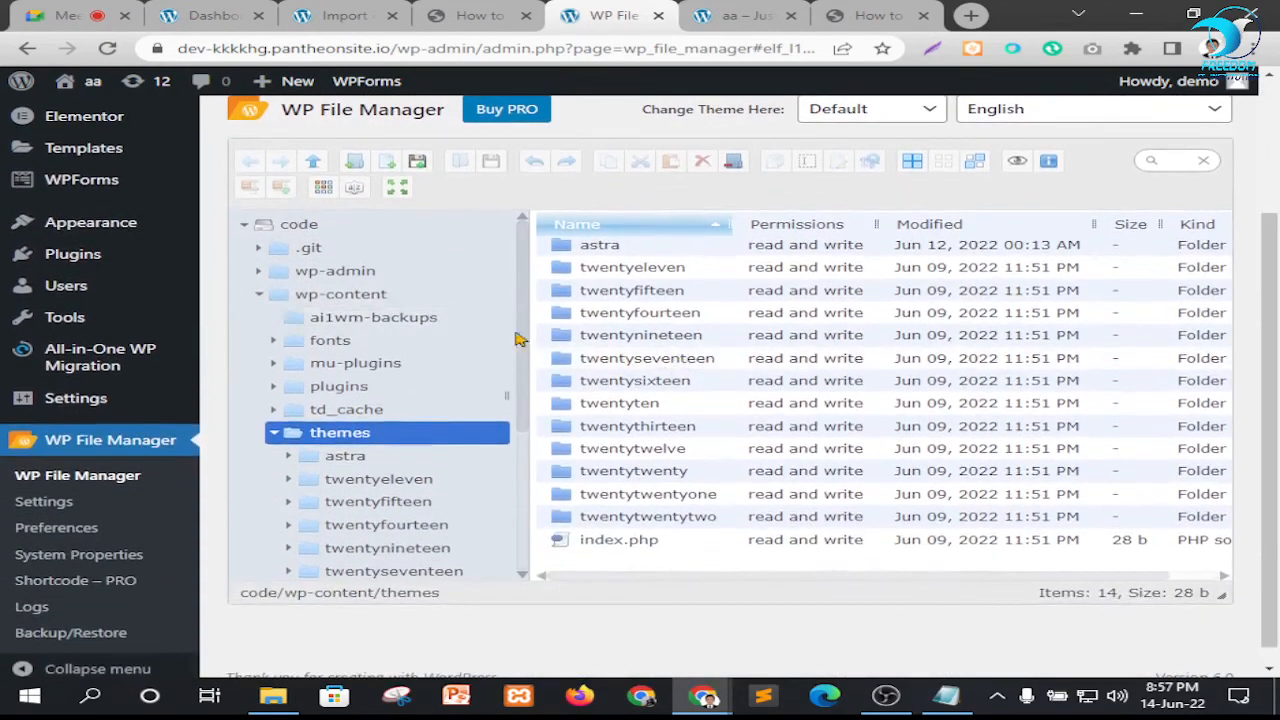
Collapse wp-content, inspect the wp-includes subfolders, and collapse the whole code tree
click(258, 295)
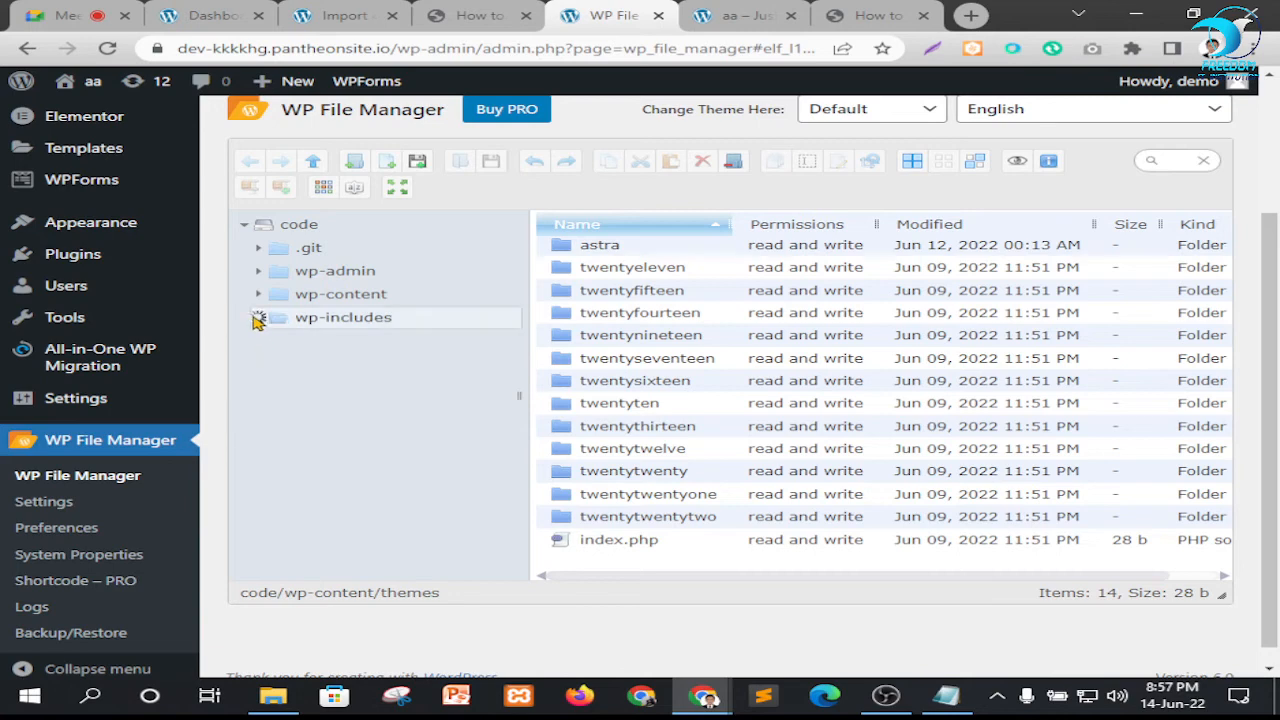
scroll(297, 429, down, 3)
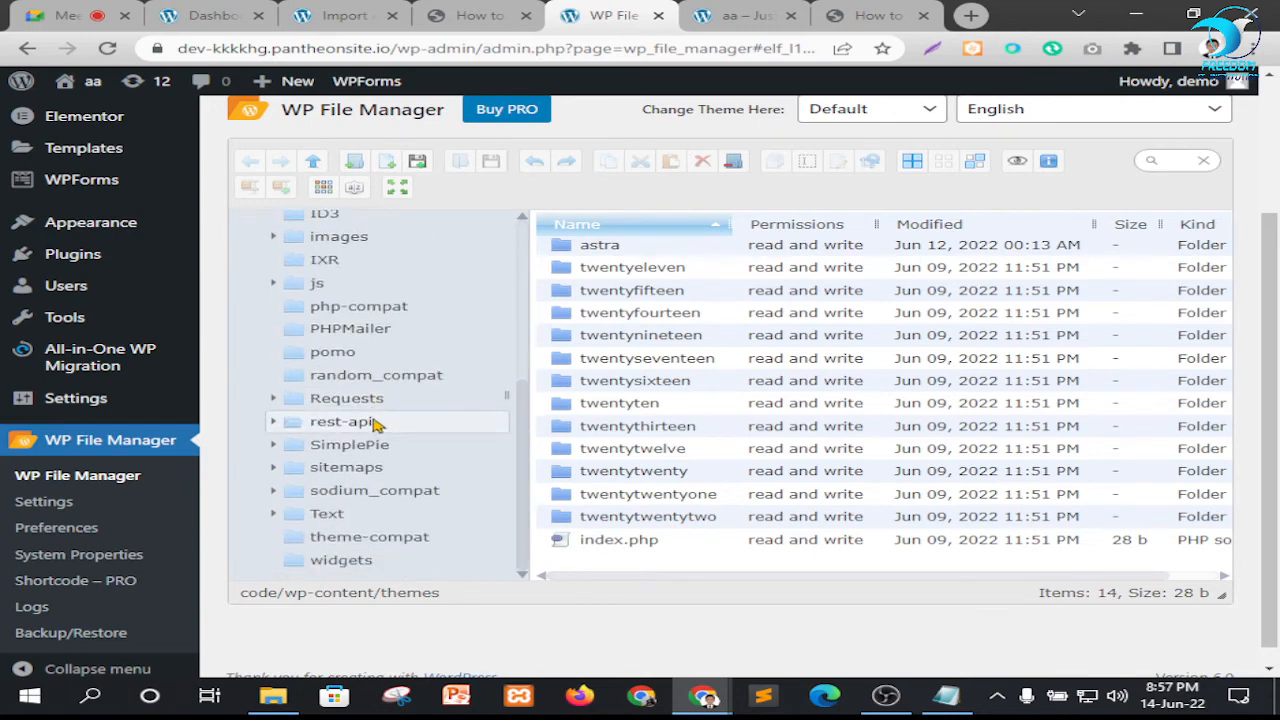
scroll(337, 408, up, 3)
click(259, 318)
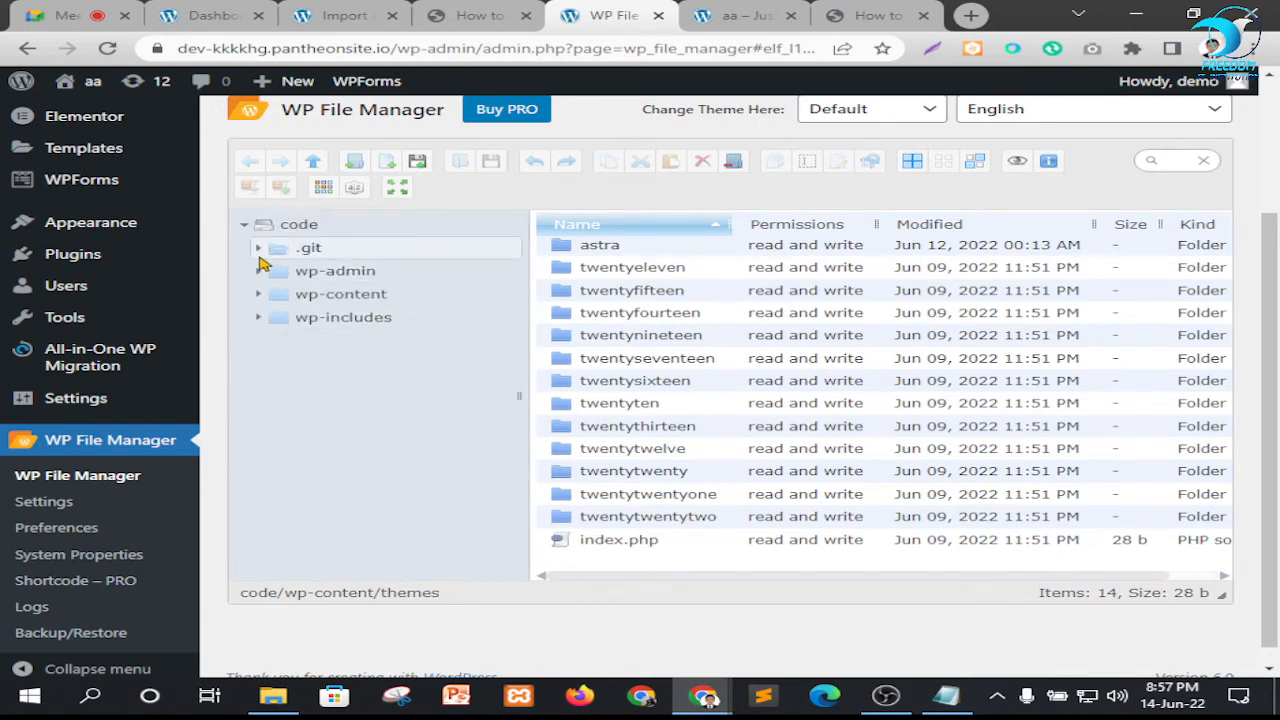
click(244, 226)
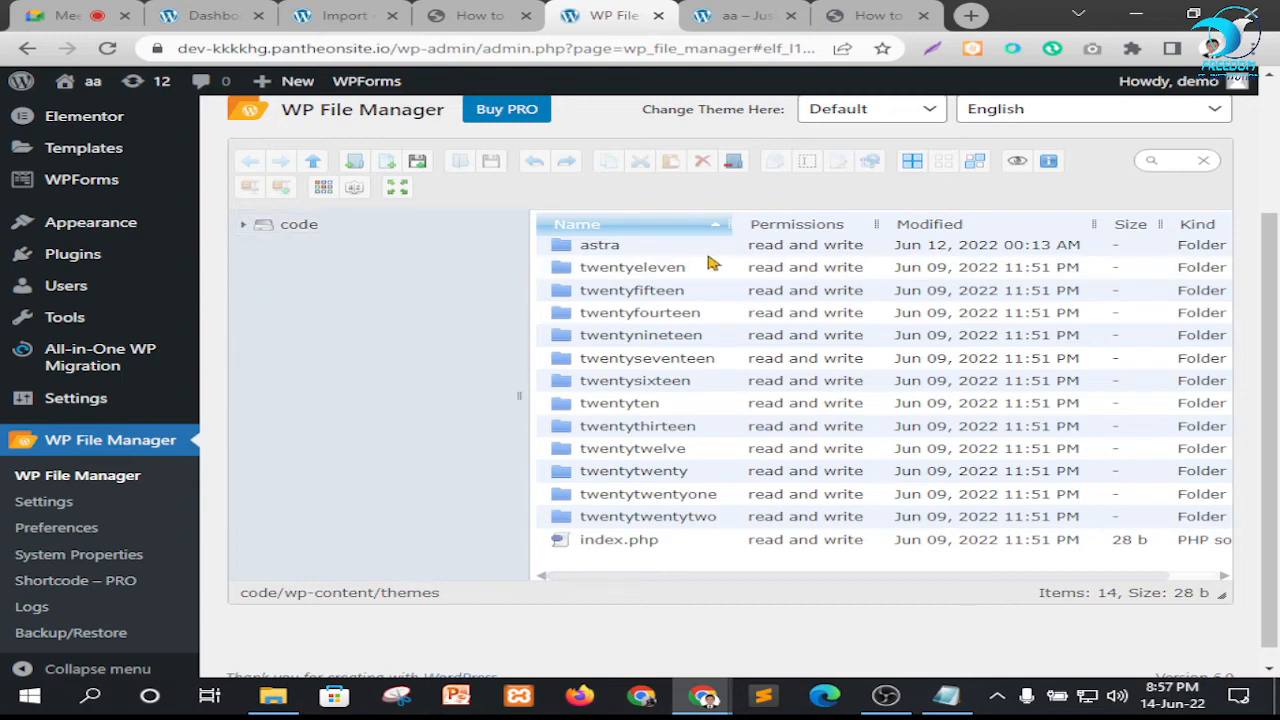
click(652, 250)
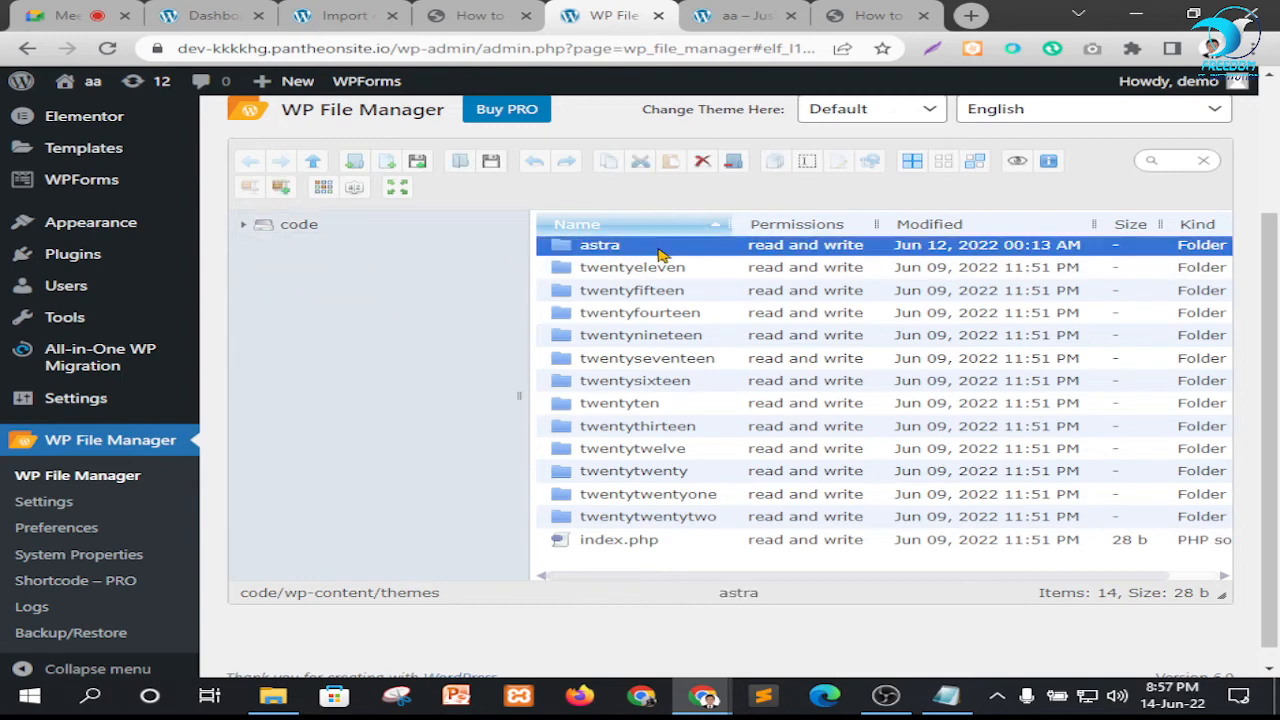
scroll(85, 490, down, 1)
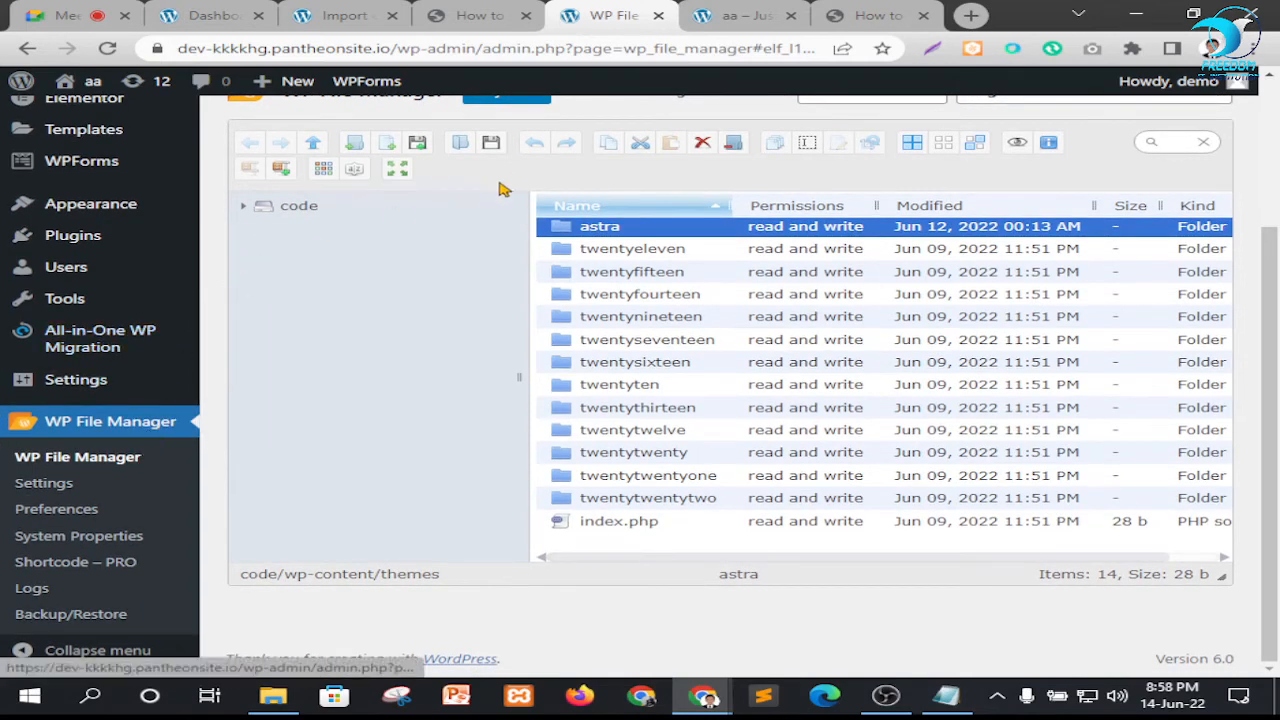
Move the guide's tab behind WP File Manager, close the WP File Manager tab and return to the WordPress dashboard
click(498, 15)
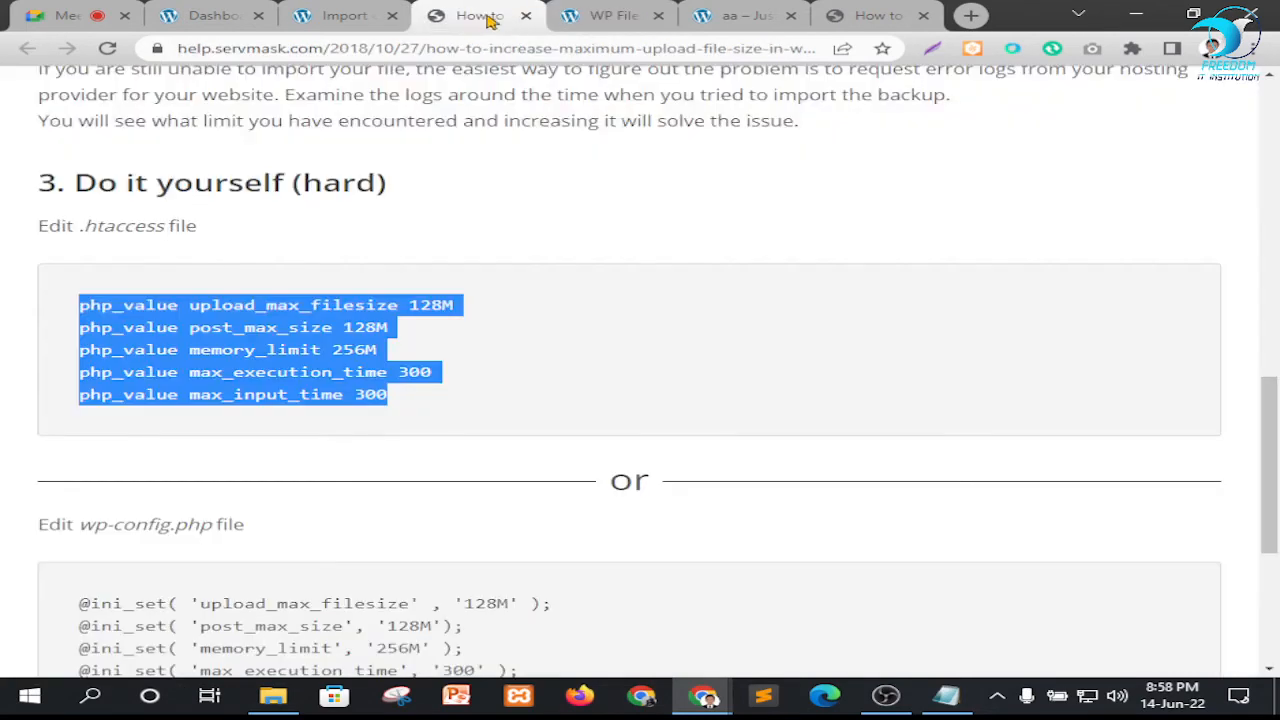
drag(488, 18, 633, 25)
click(335, 12)
click(474, 19)
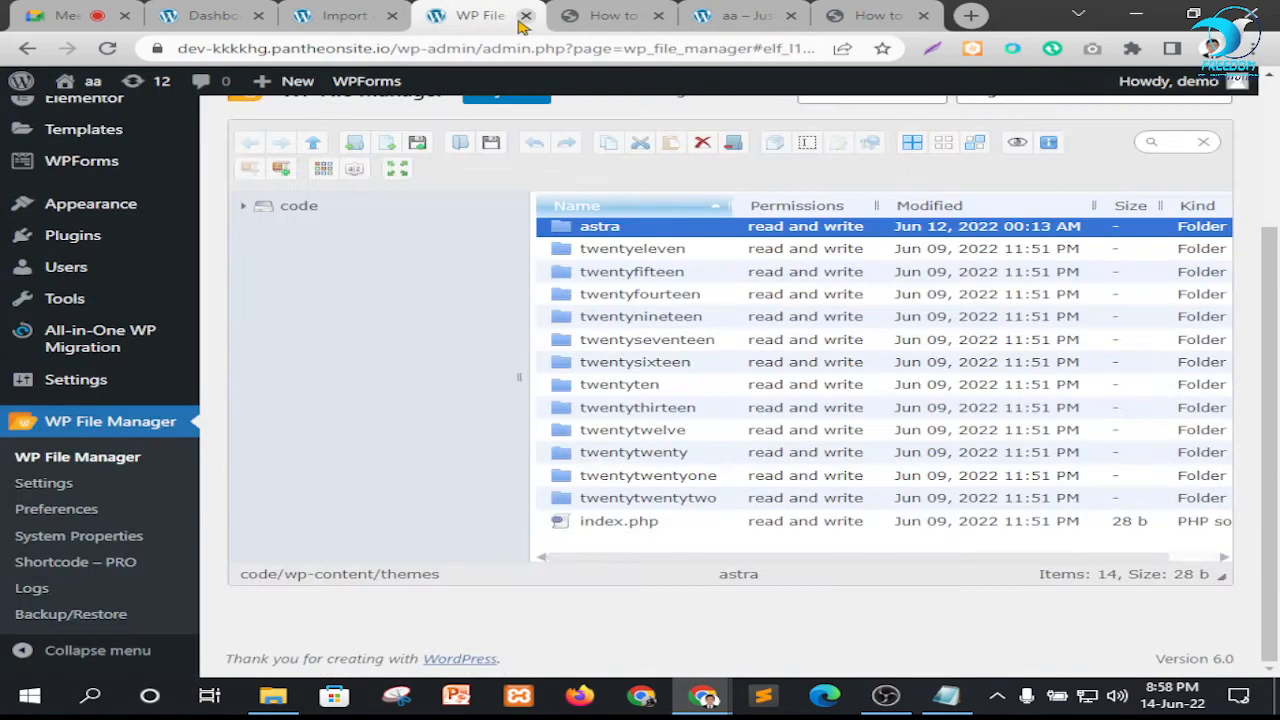
click(527, 17)
click(355, 17)
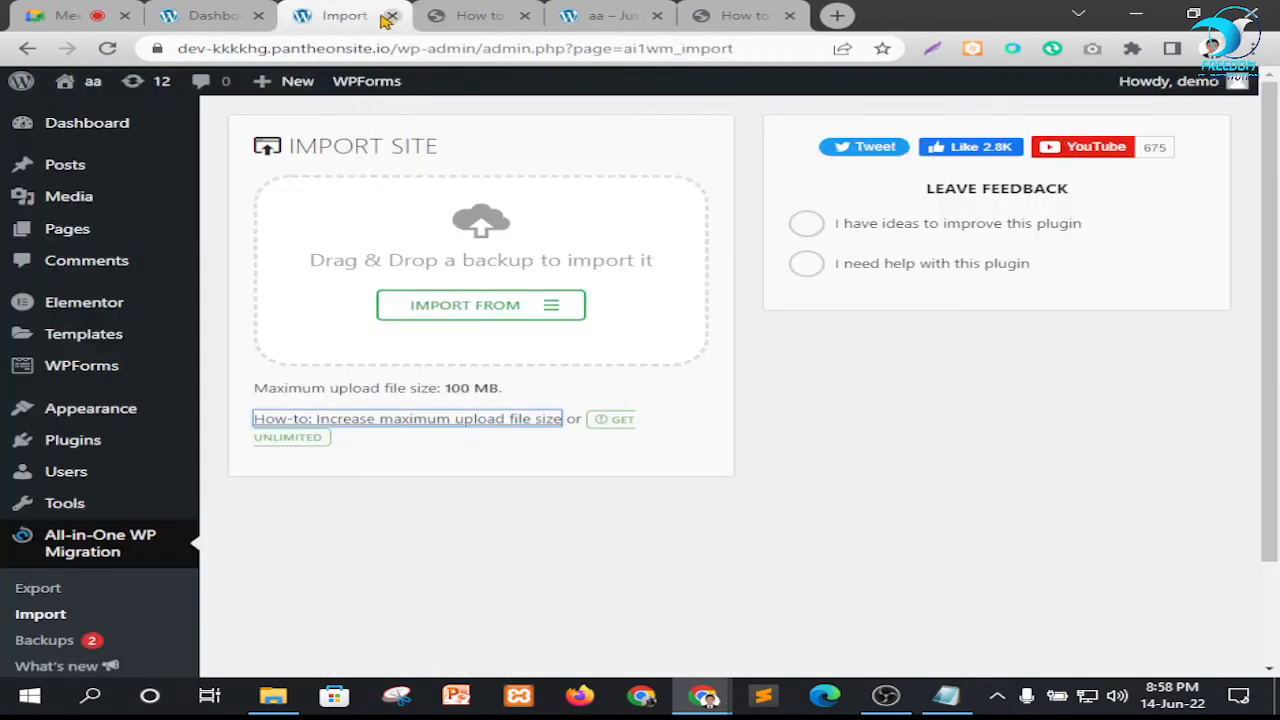
click(214, 17)
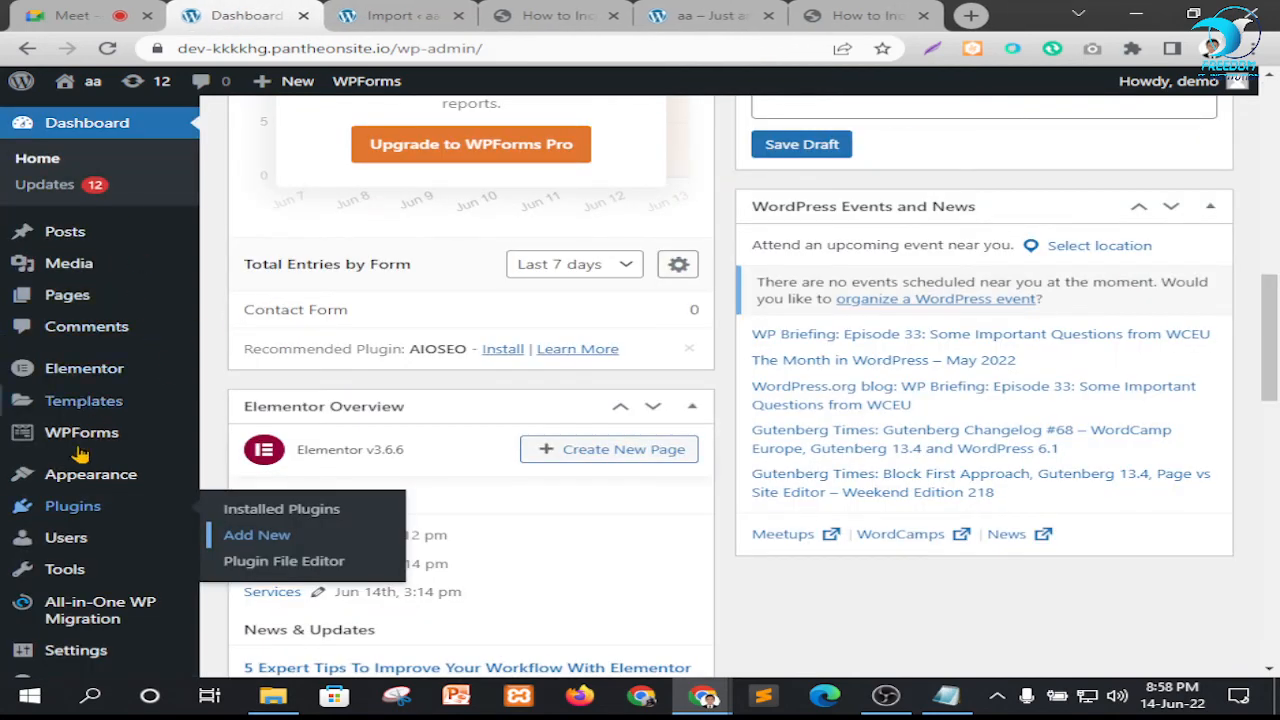
Reload the dashboard and open WP File Manager in a new tab
click(107, 48)
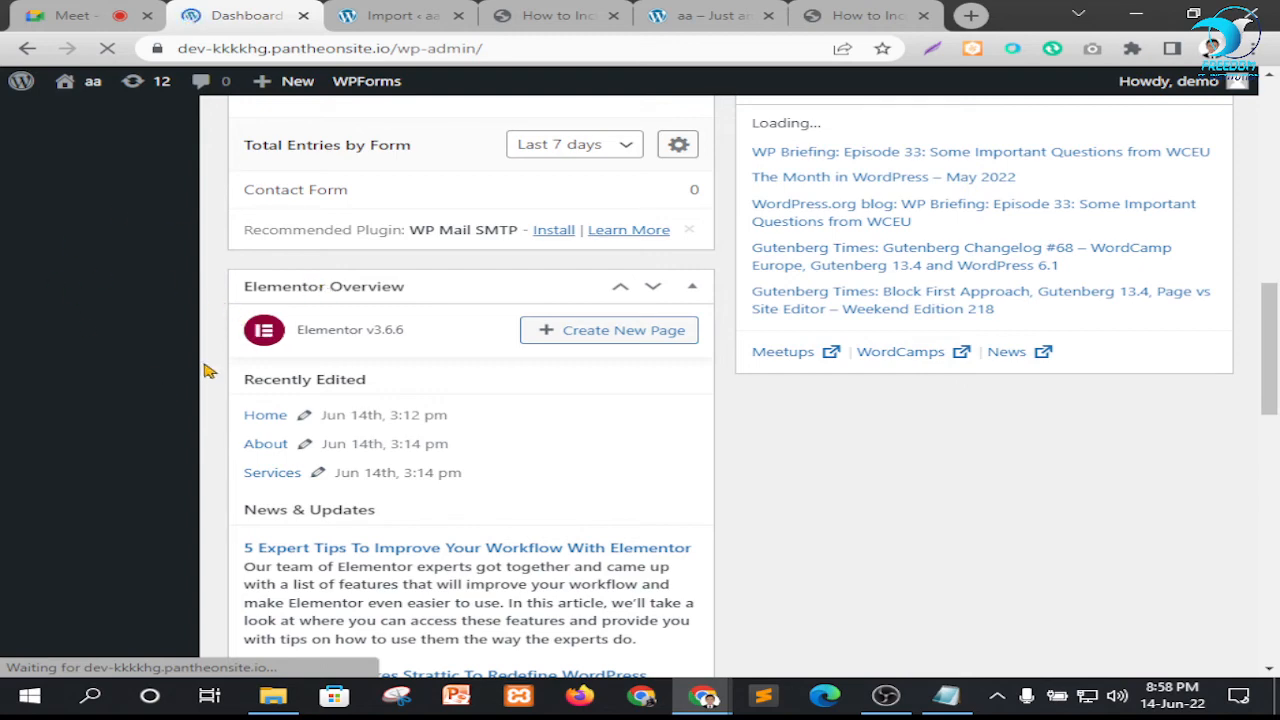
scroll(120, 430, down, 4)
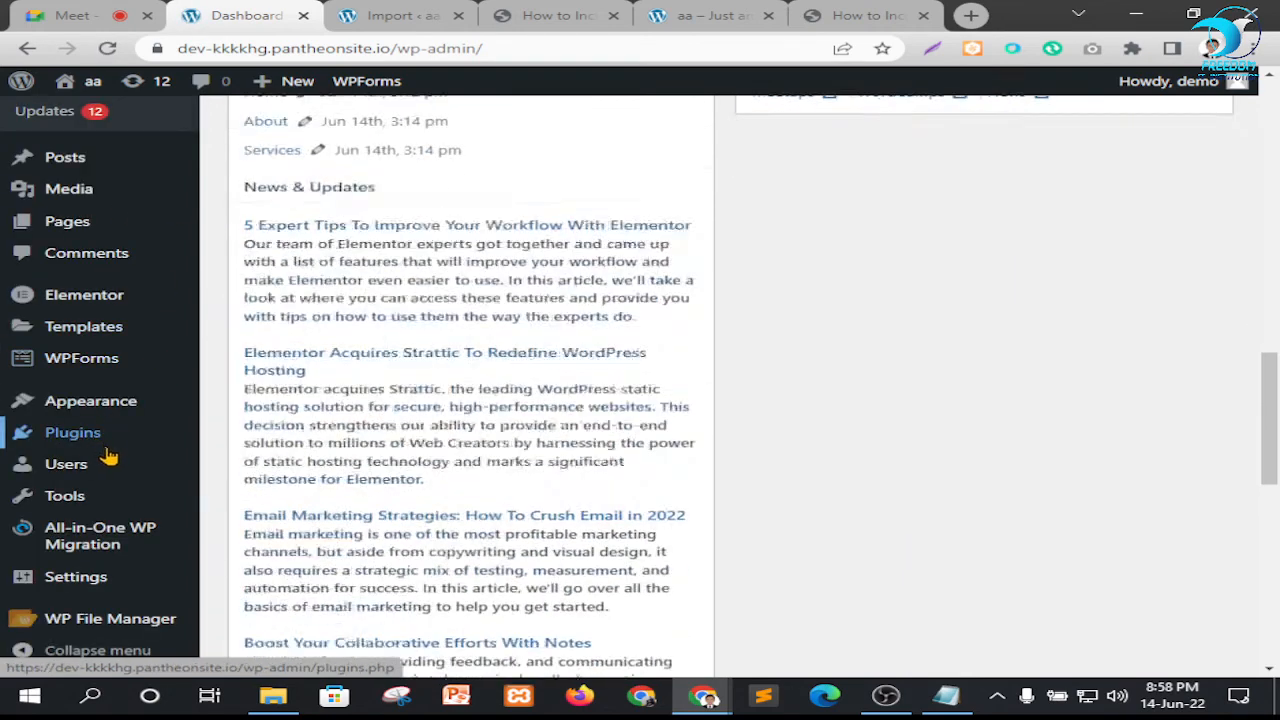
mouse_move(107, 633)
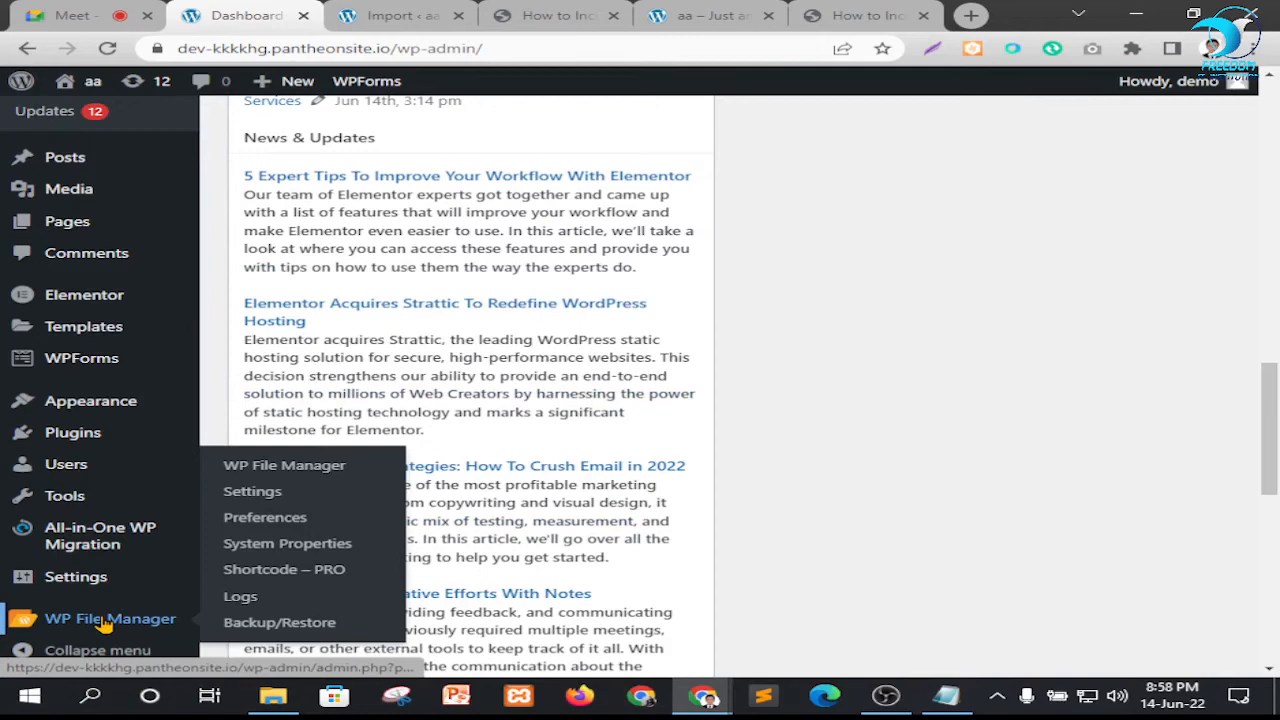
right_click(272, 465)
click(300, 471)
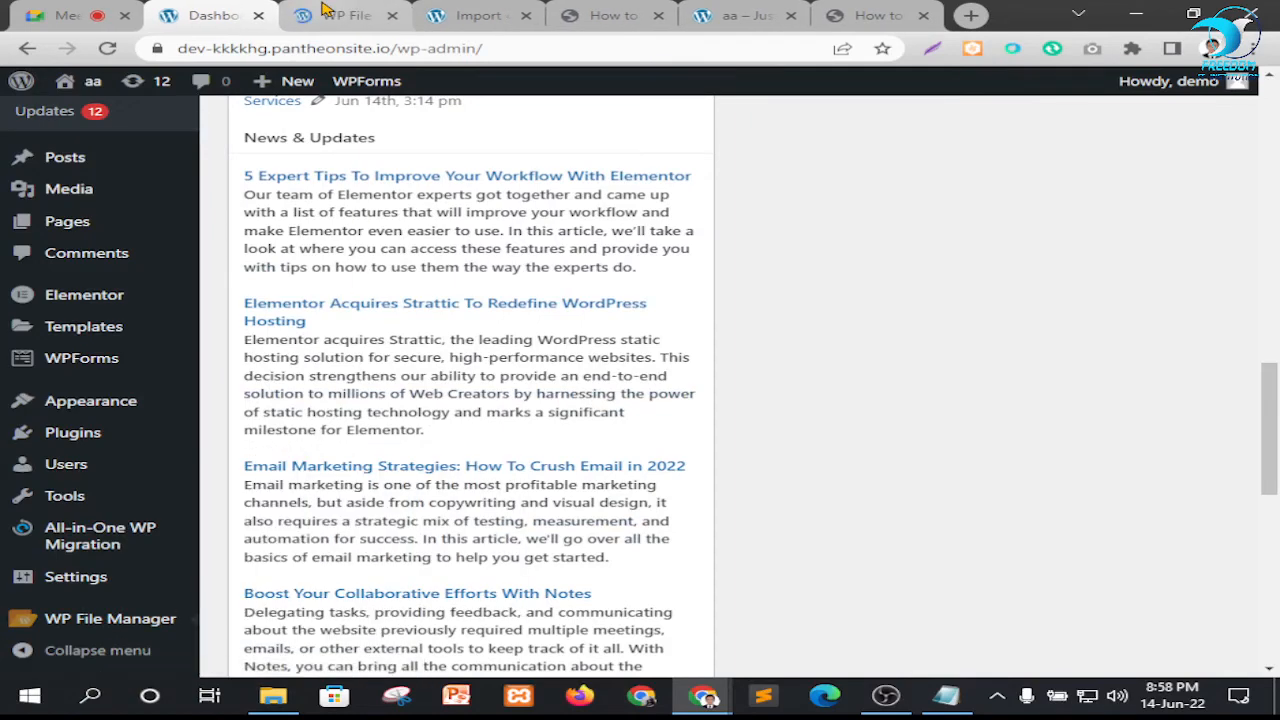
click(325, 10)
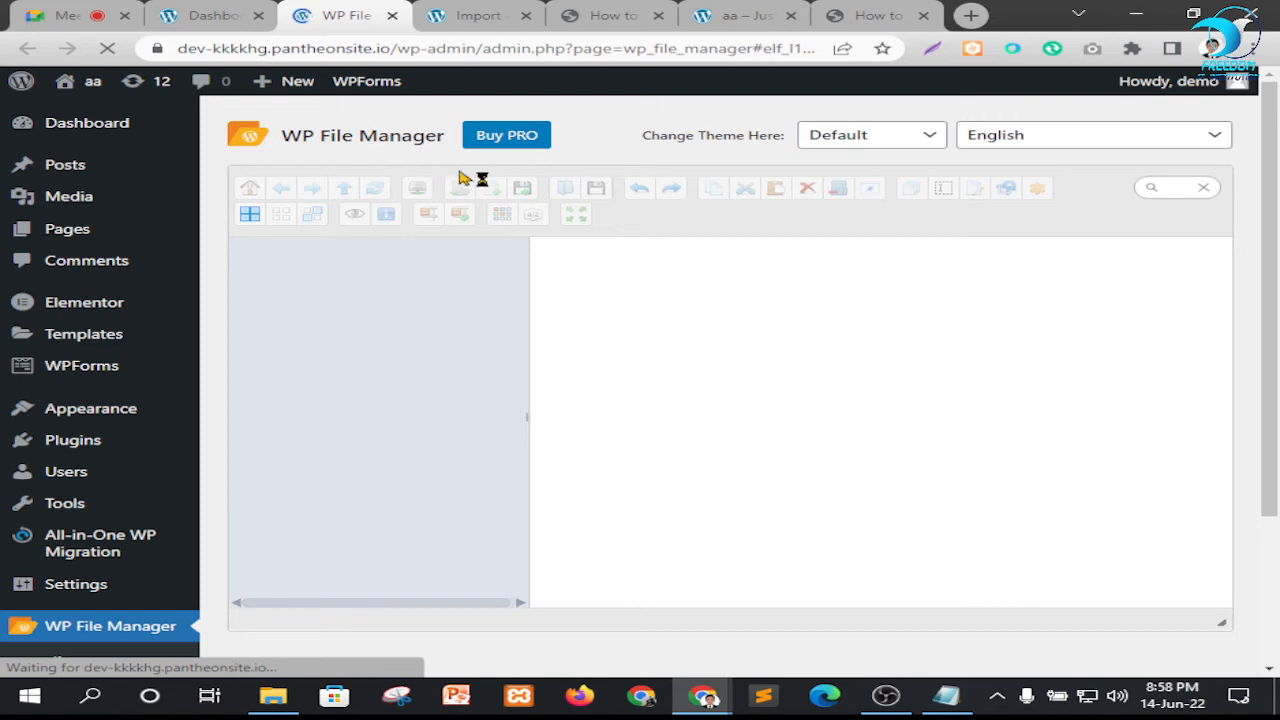
Examine the reopened file manager's folder tree and themes file list for the .htaccess file
scroll(714, 380, down, 3)
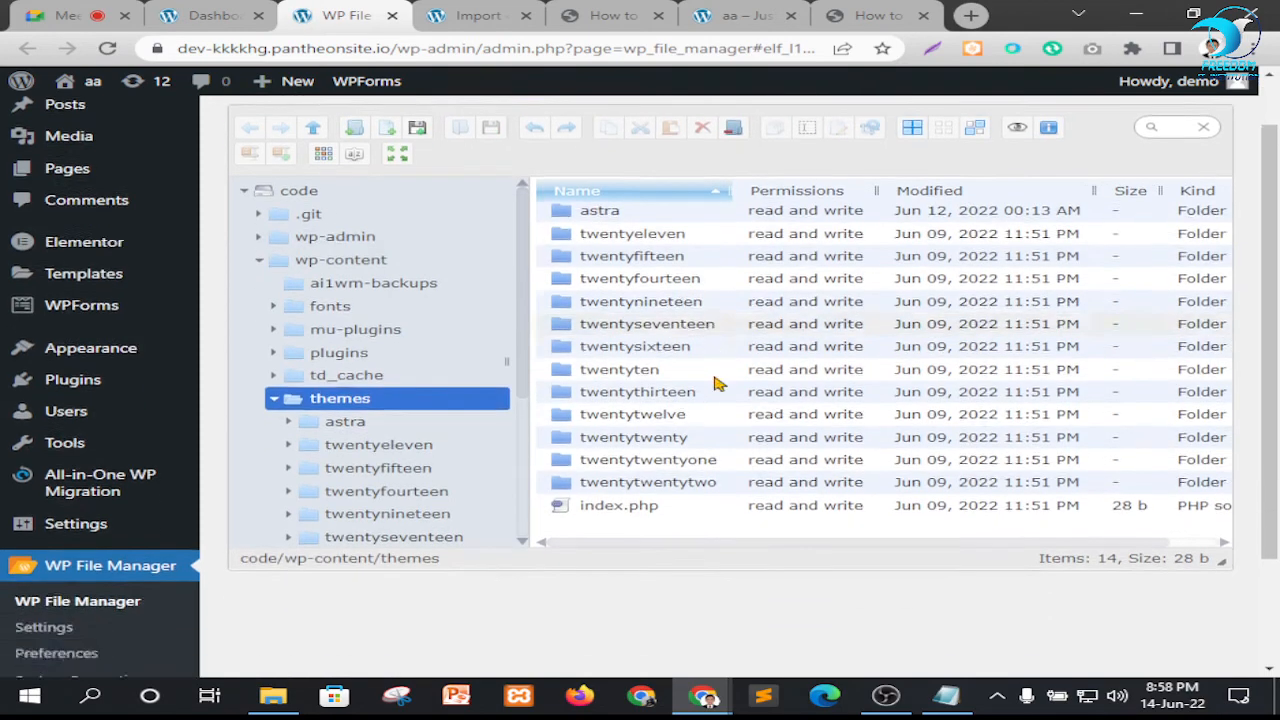
scroll(738, 357, up, 1)
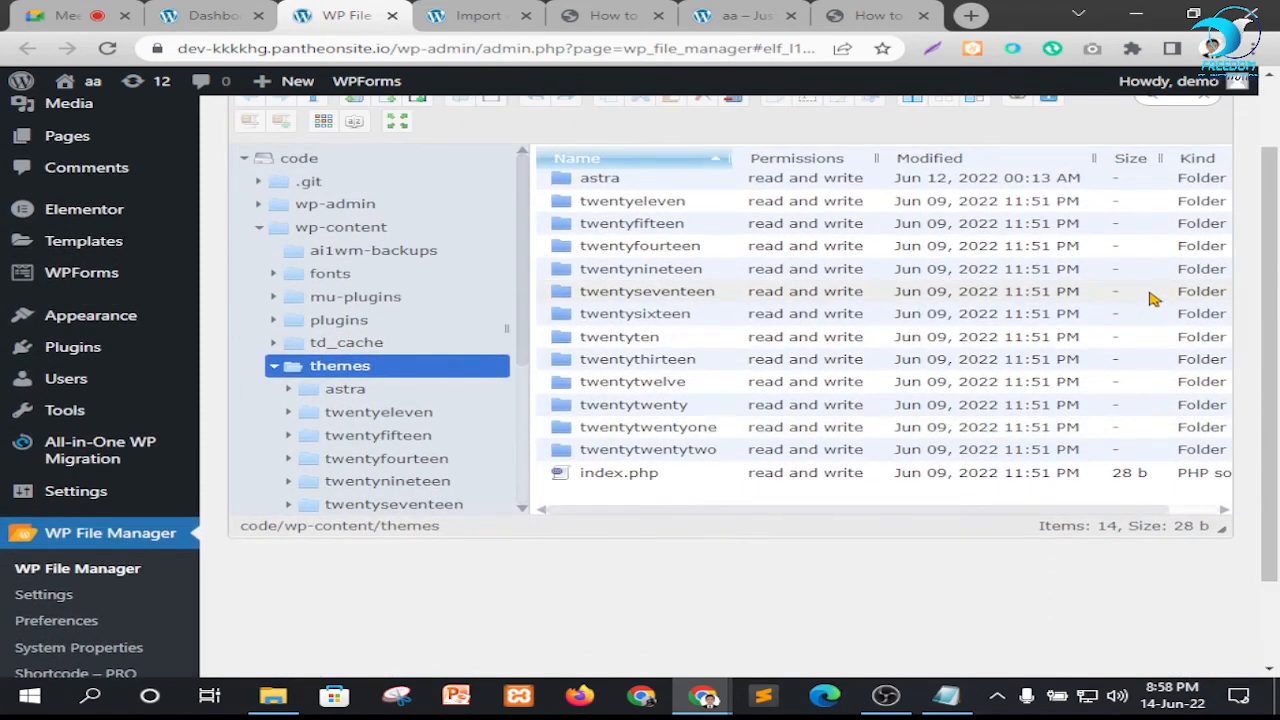
scroll(908, 337, up, 1)
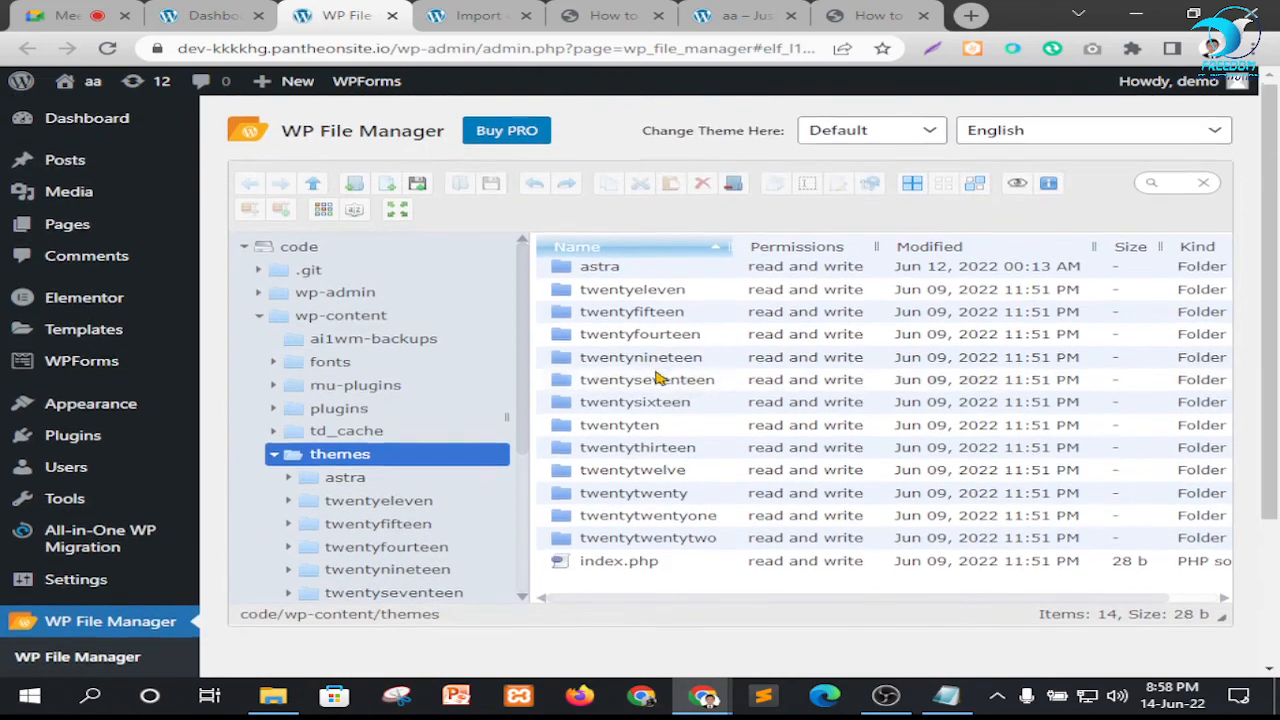
scroll(660, 374, down, 2)
scroll(457, 374, down, 2)
scroll(435, 320, down, 1)
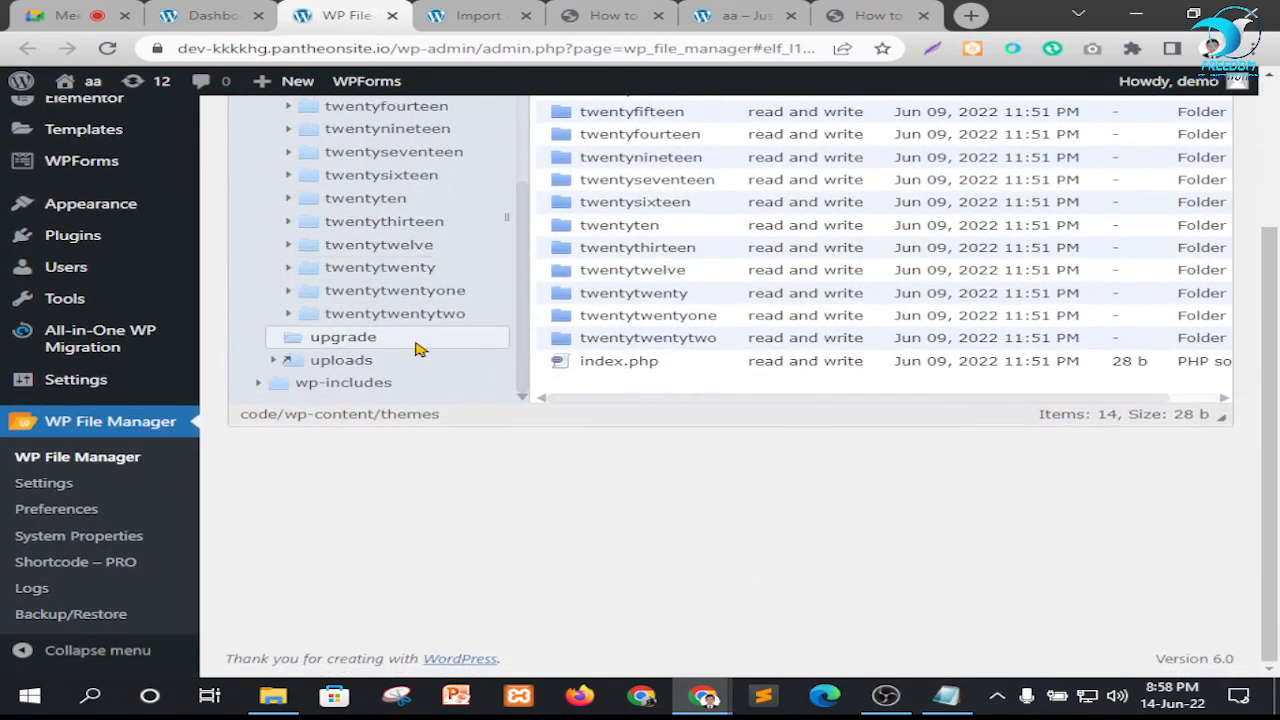
scroll(420, 349, up, 5)
scroll(435, 332, up, 2)
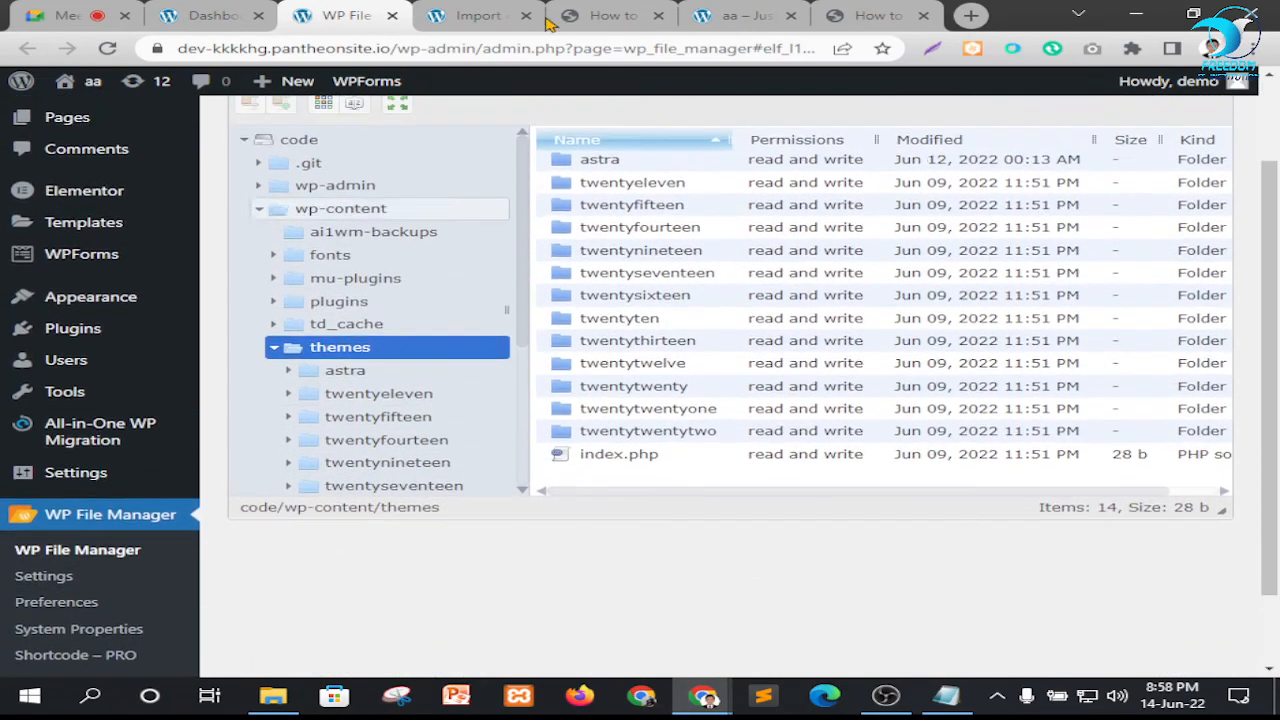
Highlight the .htaccess file name in the upload-size guide and return to WP File Manager
click(613, 14)
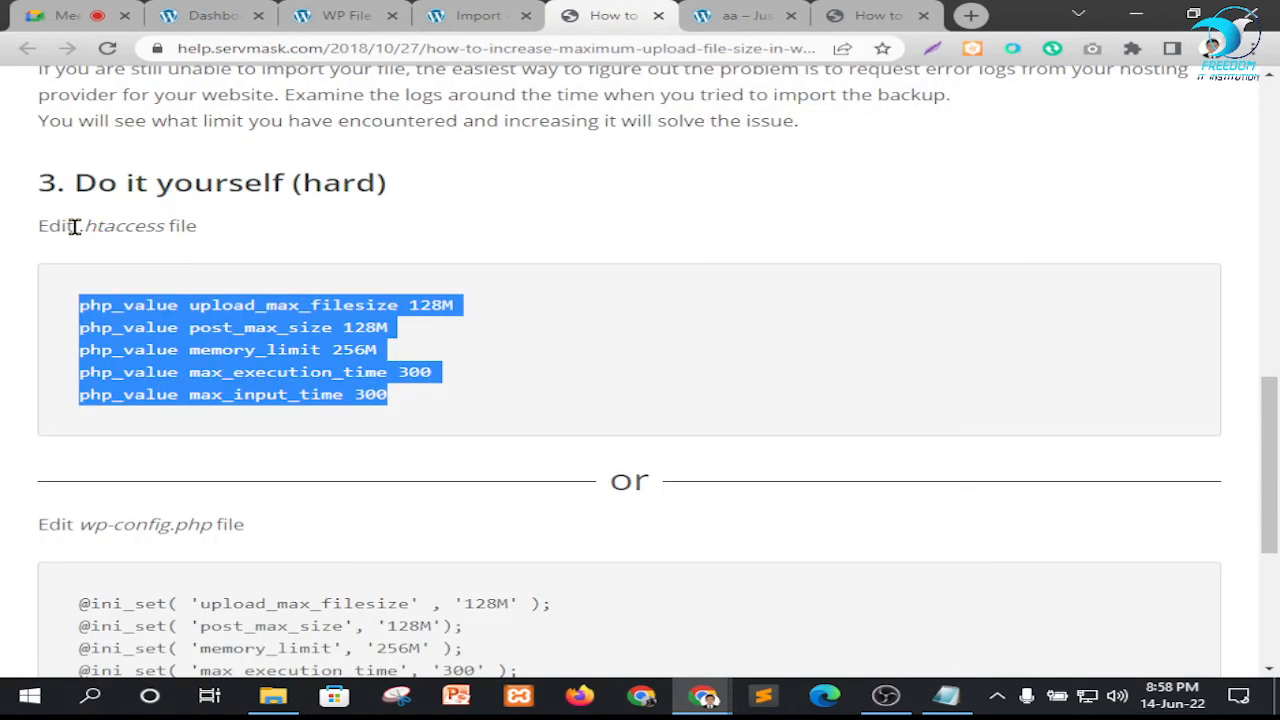
drag(74, 226, 178, 226)
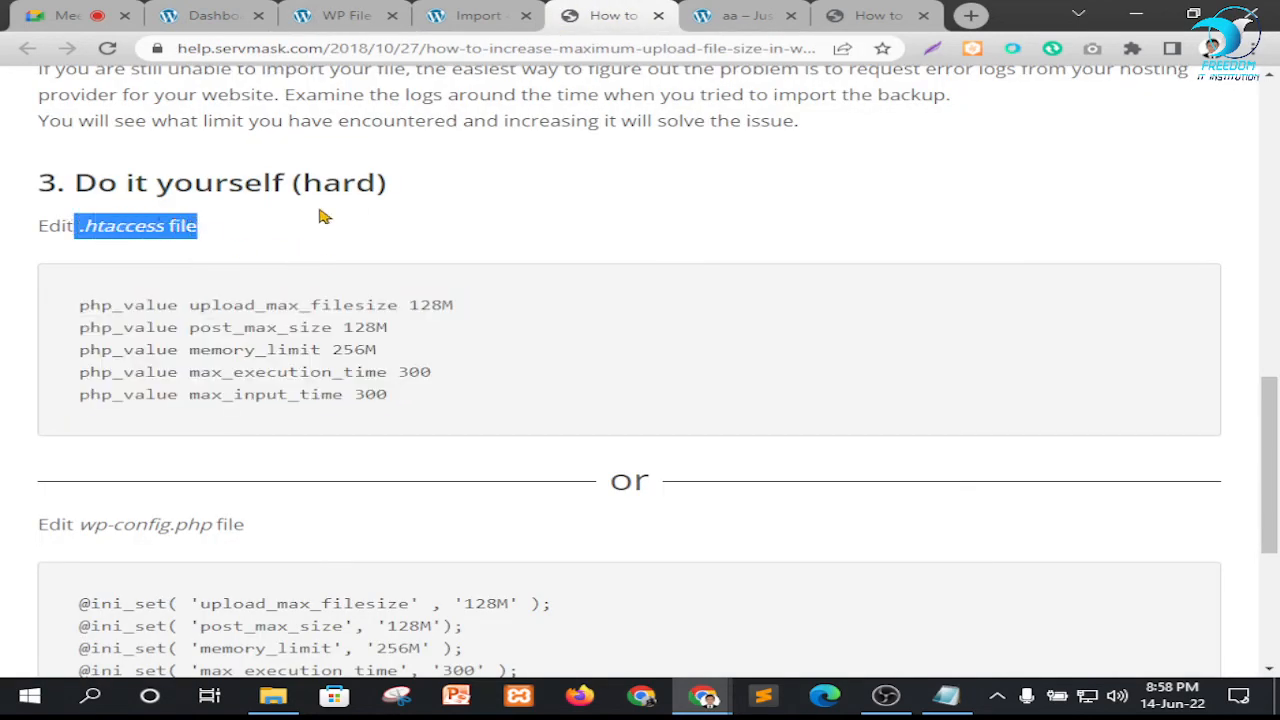
click(350, 15)
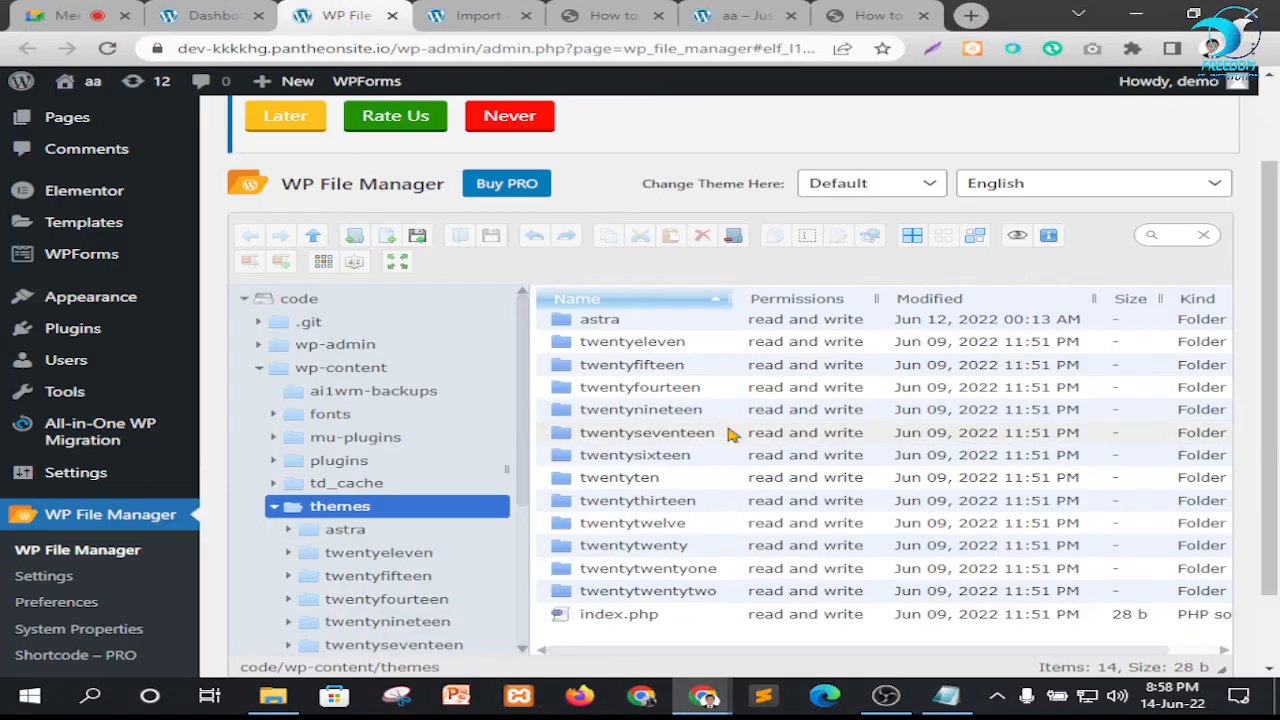
Search the folder tree from code down to wp-includes again for the file named in the guide
scroll(690, 440, down, 1)
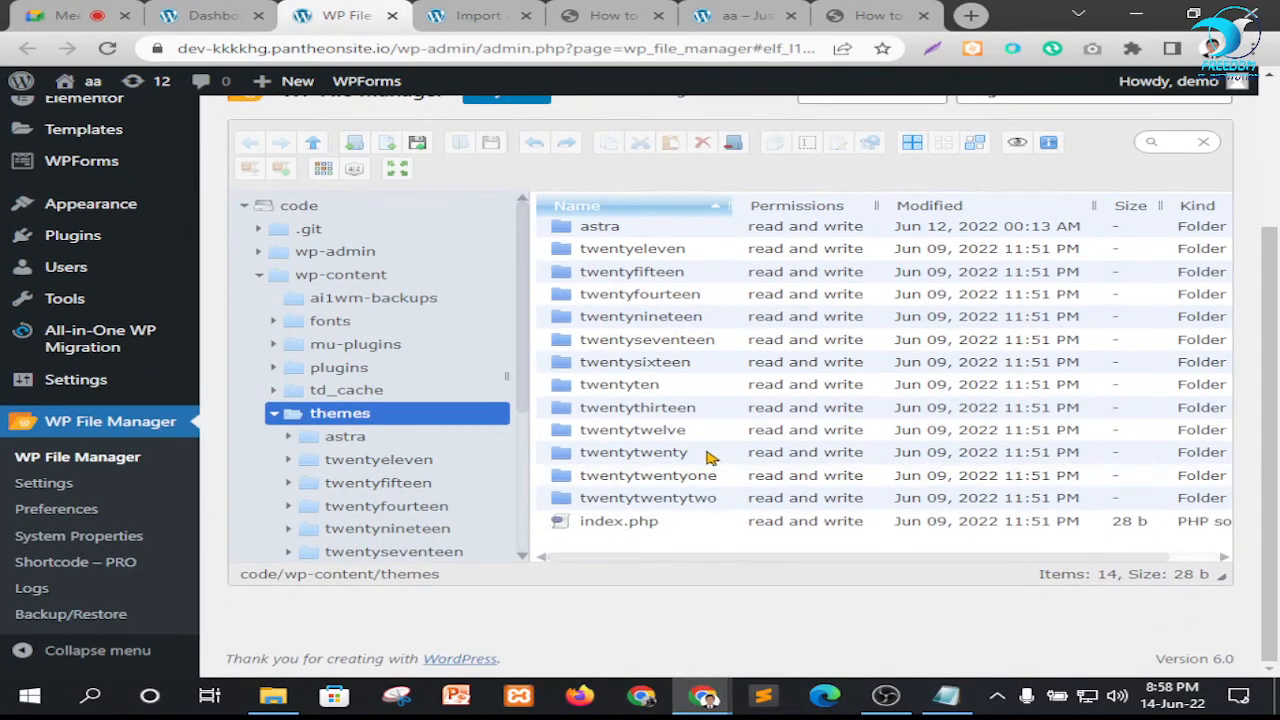
scroll(709, 457, up, 2)
scroll(372, 513, down, 3)
scroll(370, 513, down, 3)
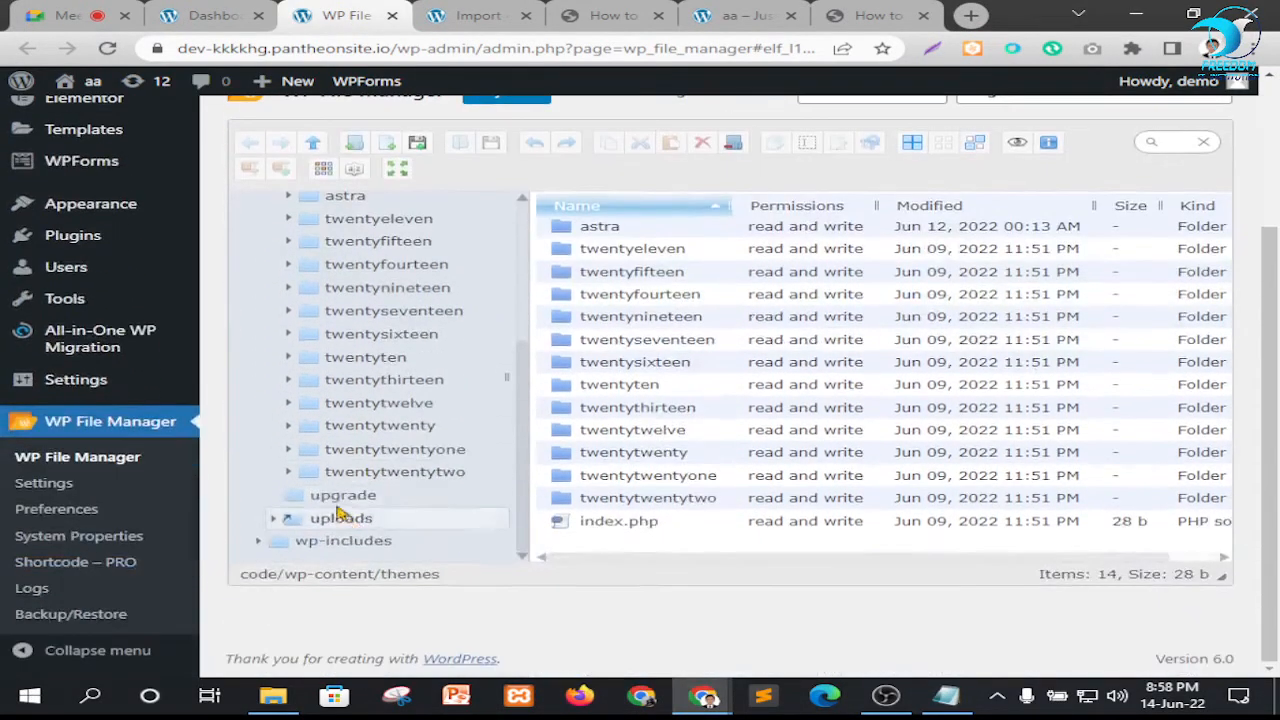
scroll(335, 515, up, 3)
scroll(380, 470, up, 5)
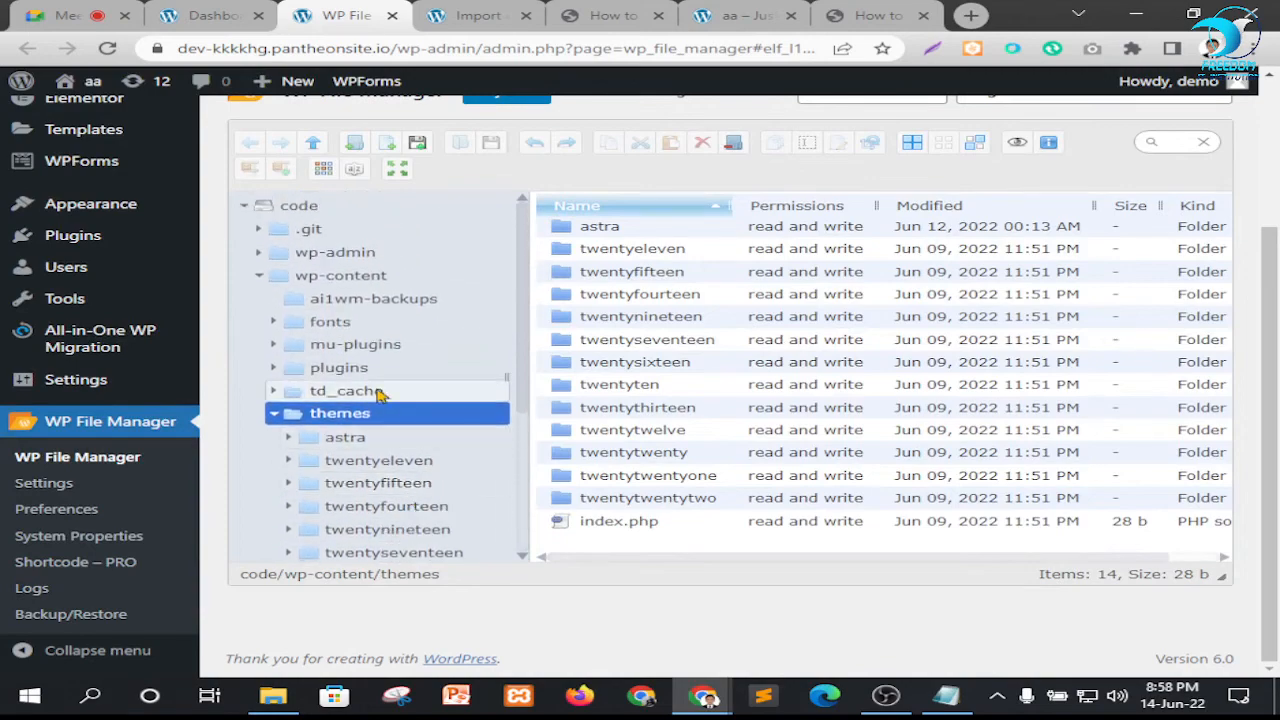
scroll(452, 440, down, 1)
scroll(452, 440, down, 3)
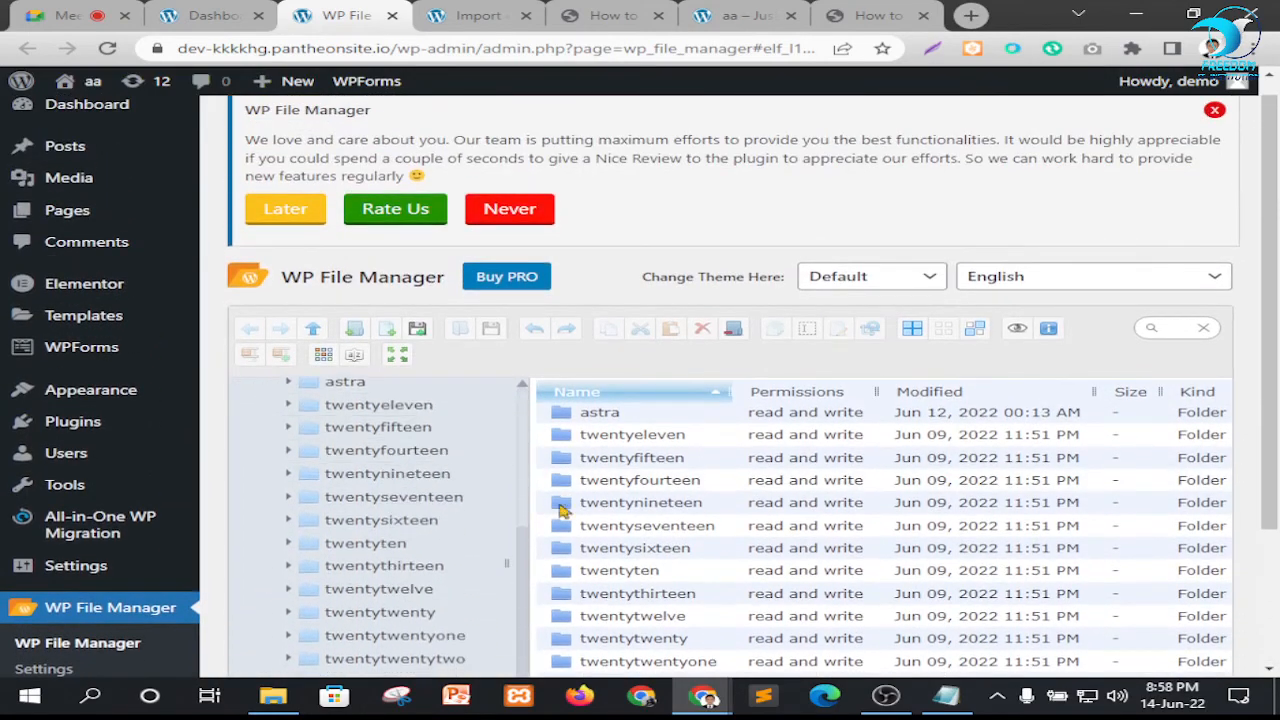
scroll(1125, 287, down, 2)
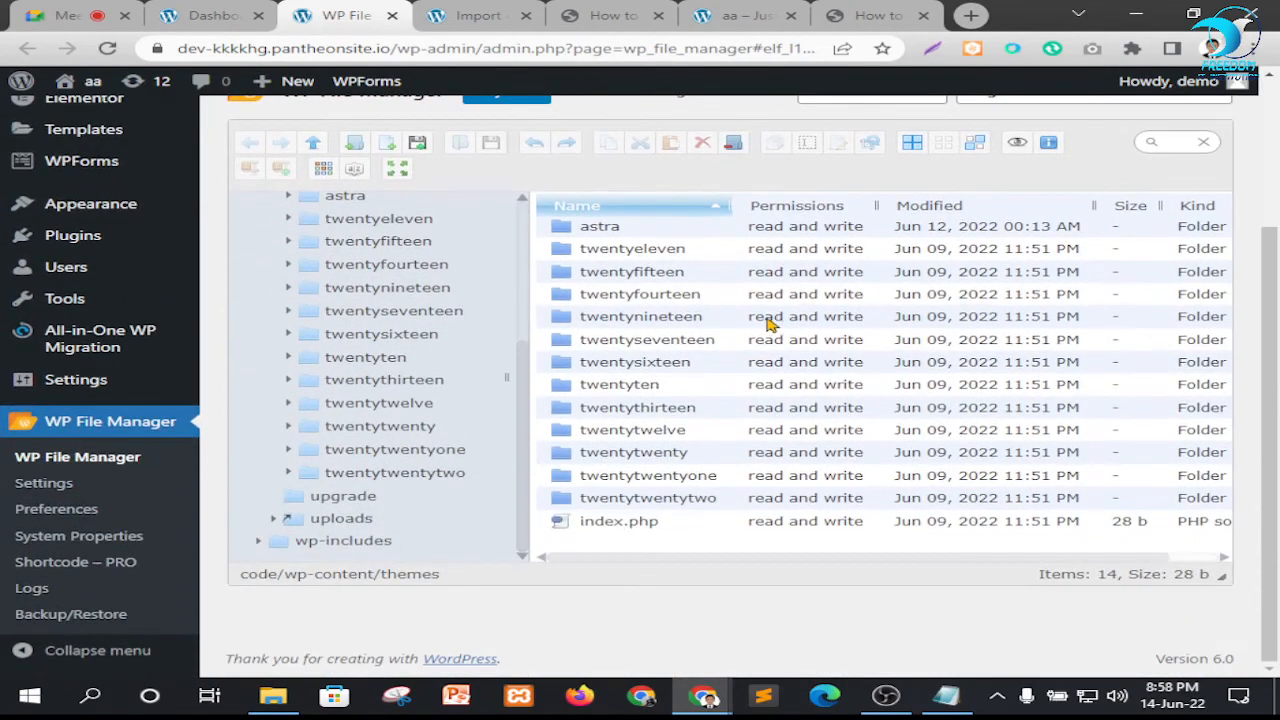
scroll(770, 322, up, 2)
click(877, 189)
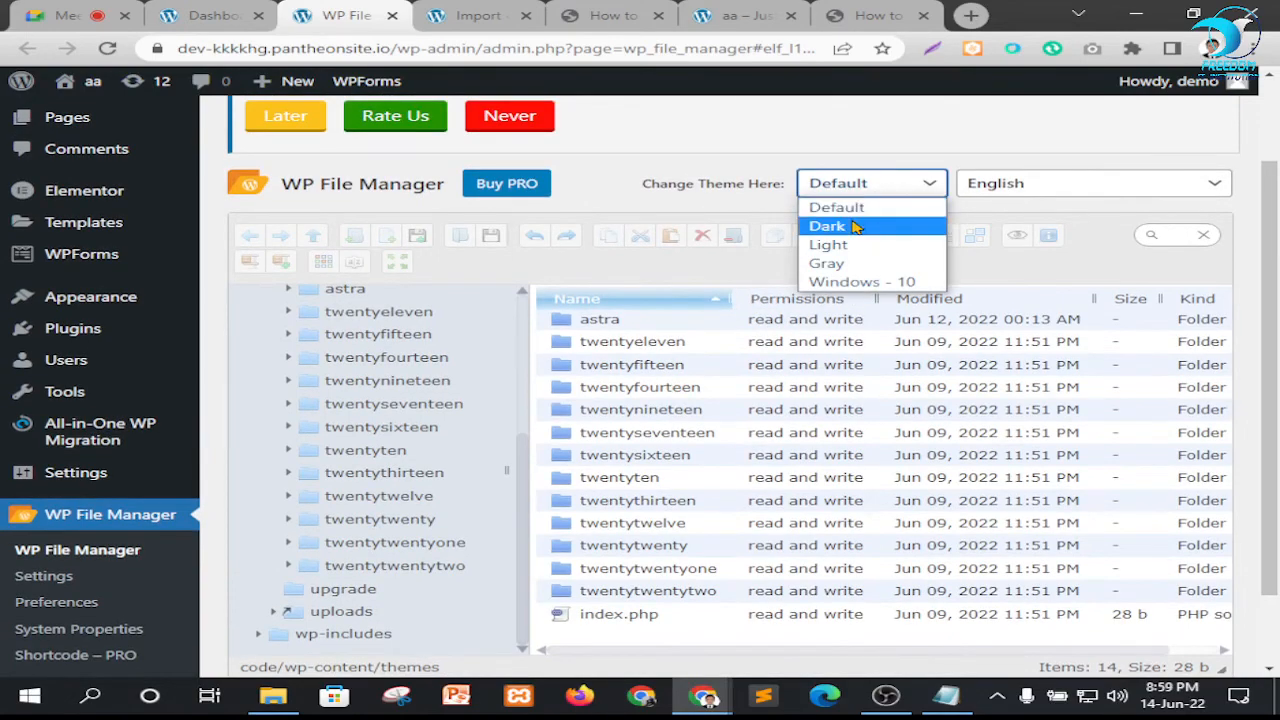
click(729, 176)
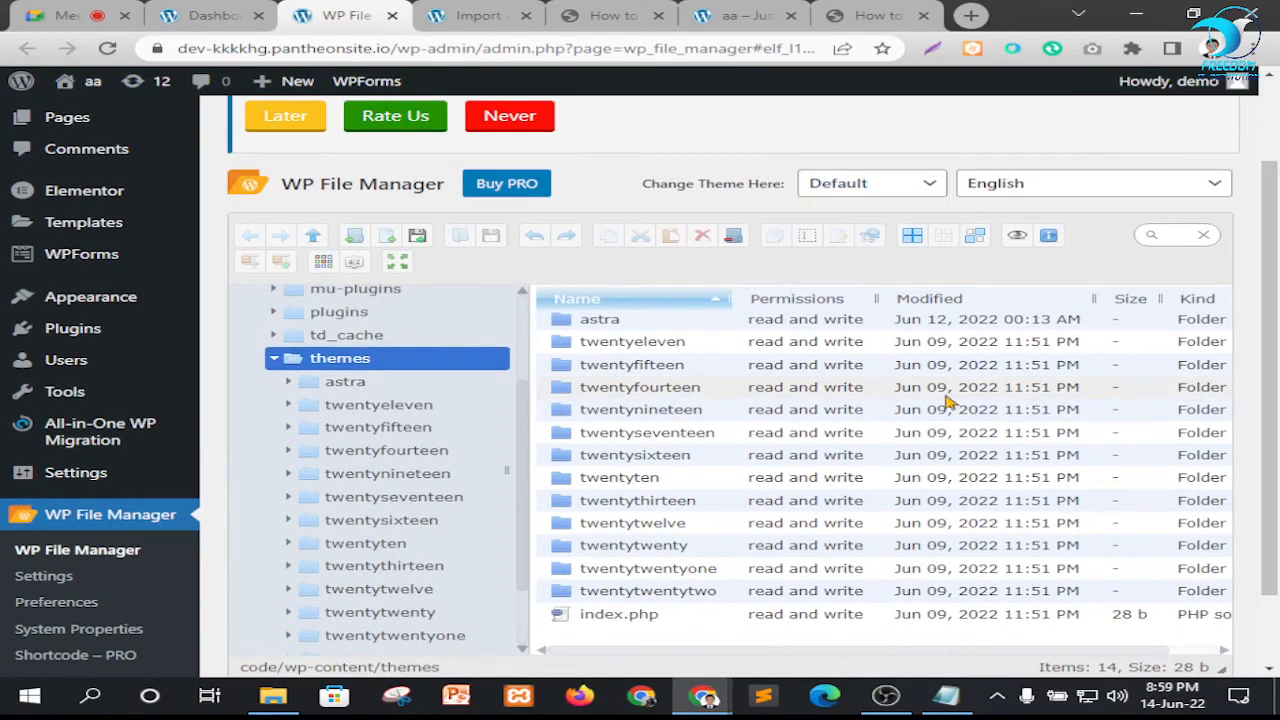
scroll(946, 400, down, 1)
scroll(1070, 450, up, 3)
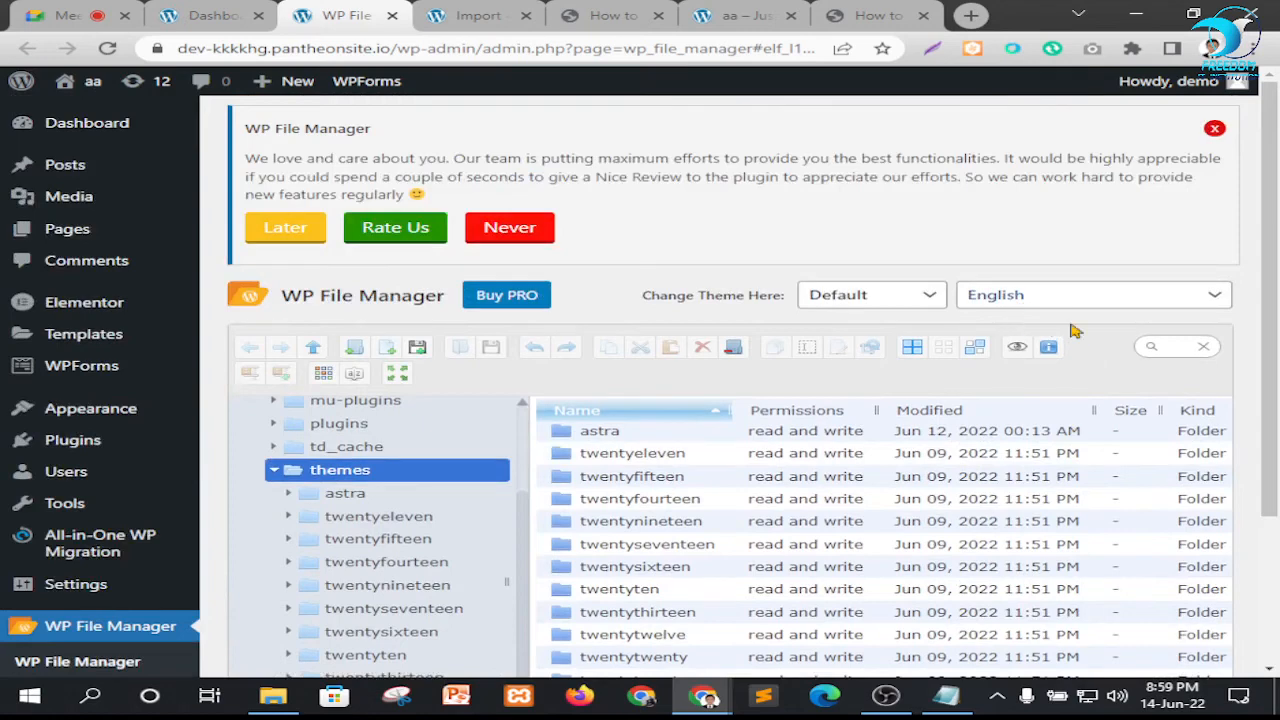
Search the themes folder for .htaccess and check the file name's spelling against the upload-size guide
click(1171, 342)
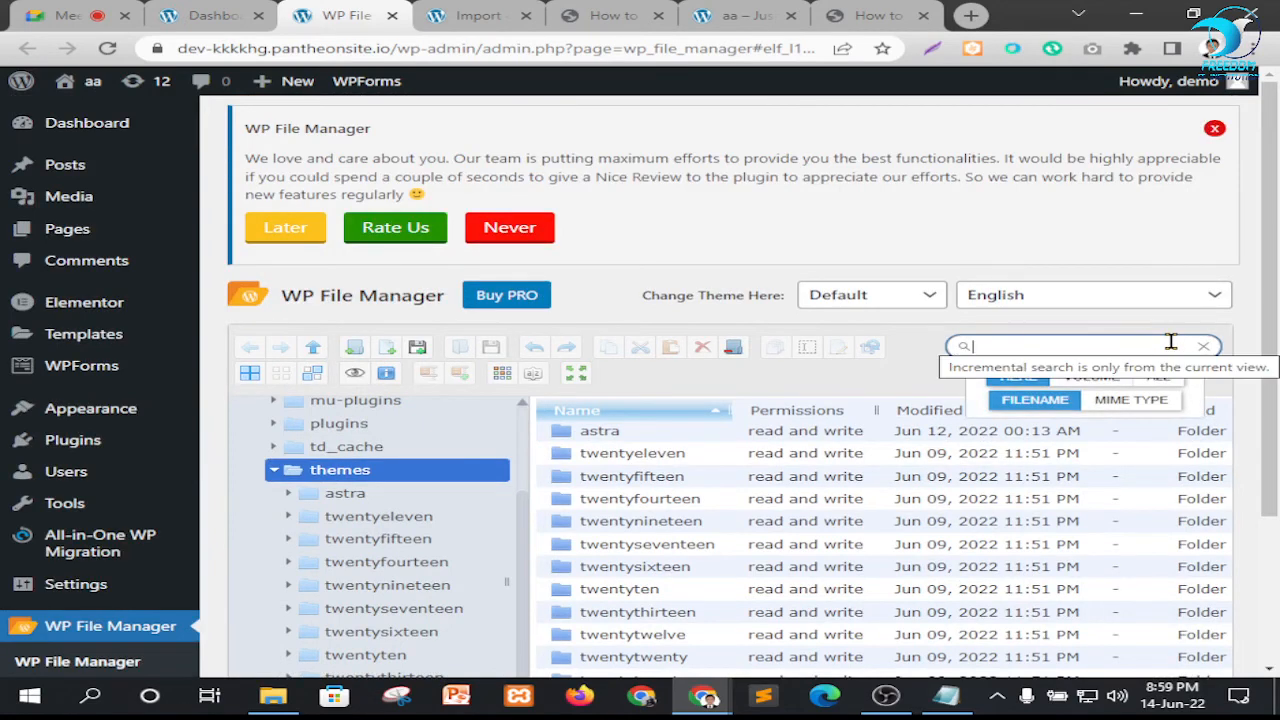
text(.htaccess)
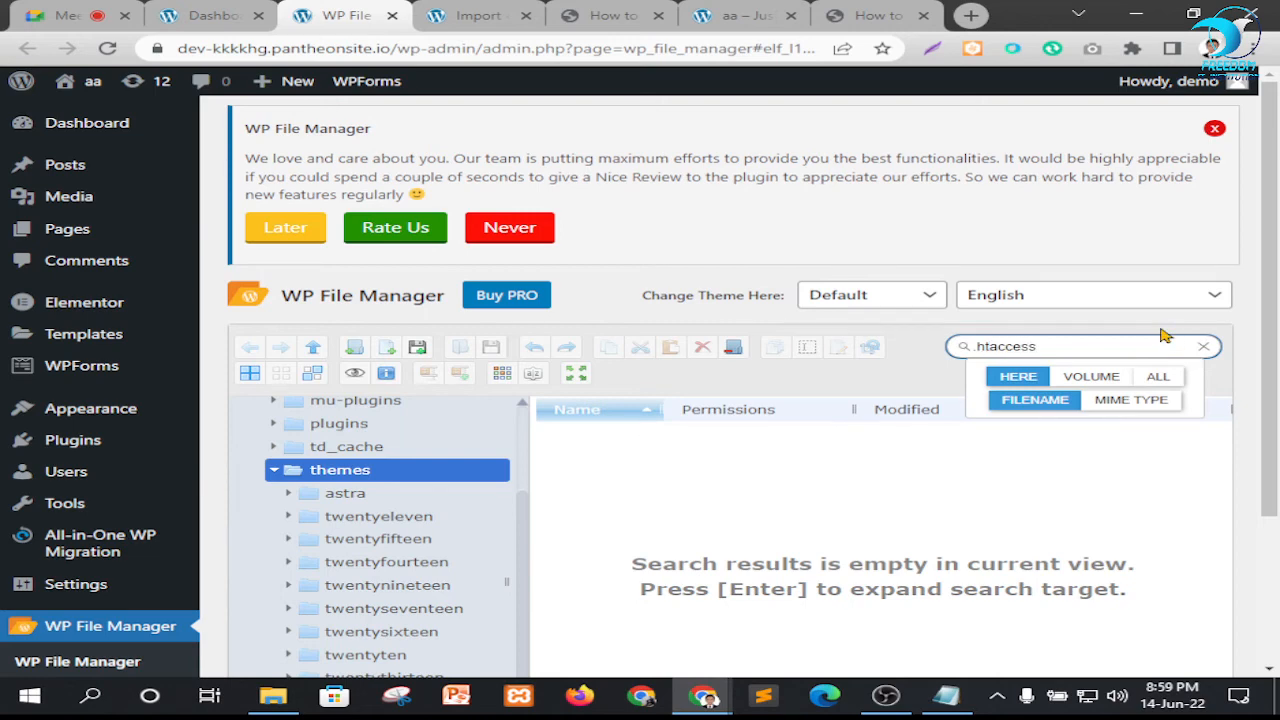
click(605, 15)
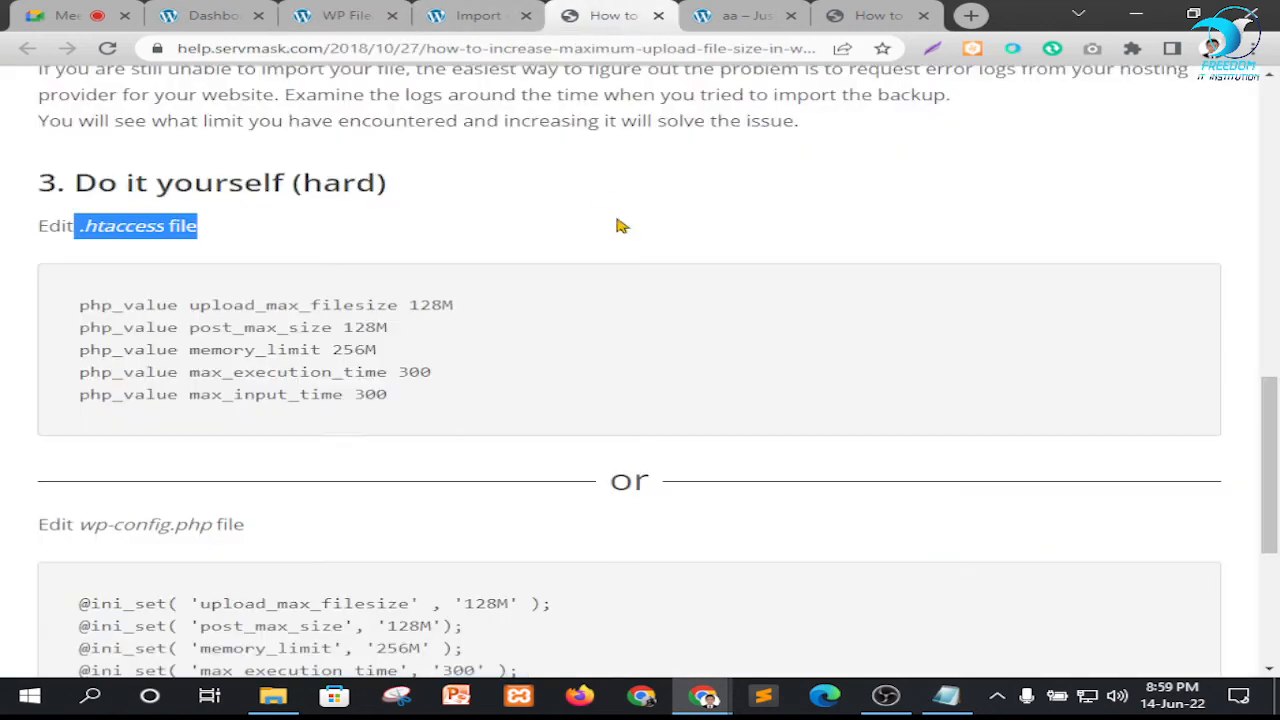
click(165, 228)
double_click(98, 230)
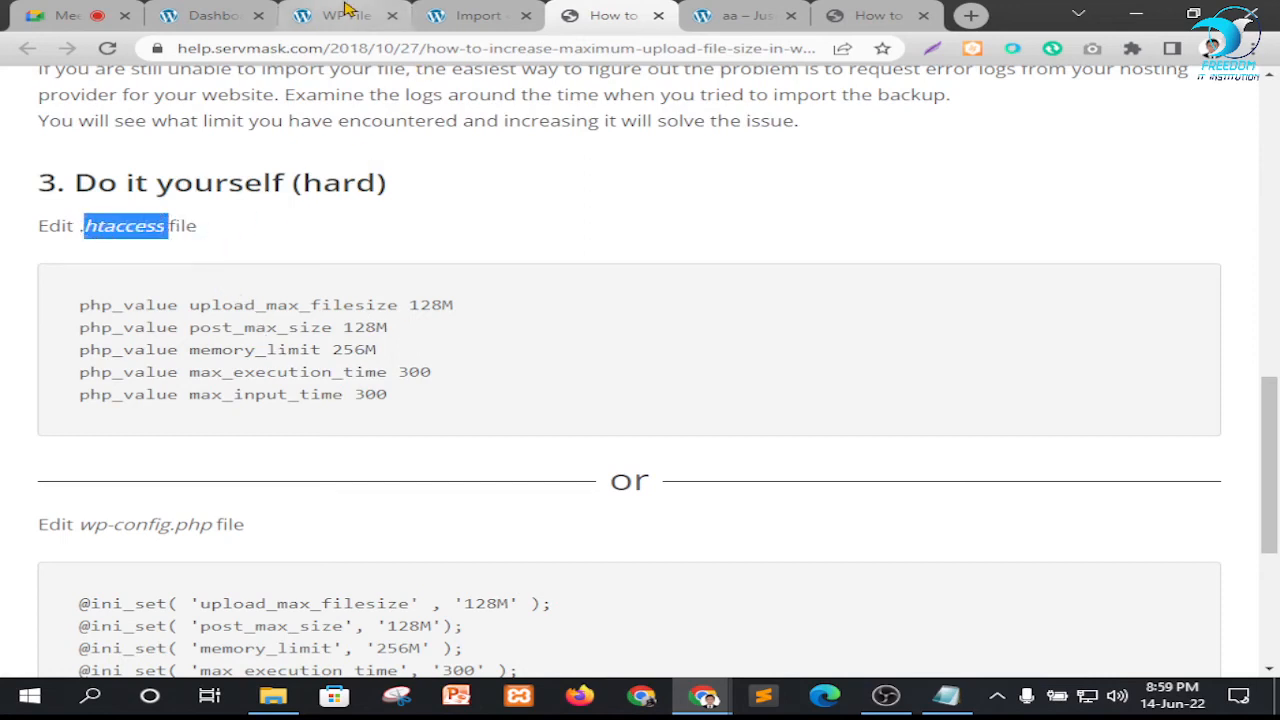
click(345, 15)
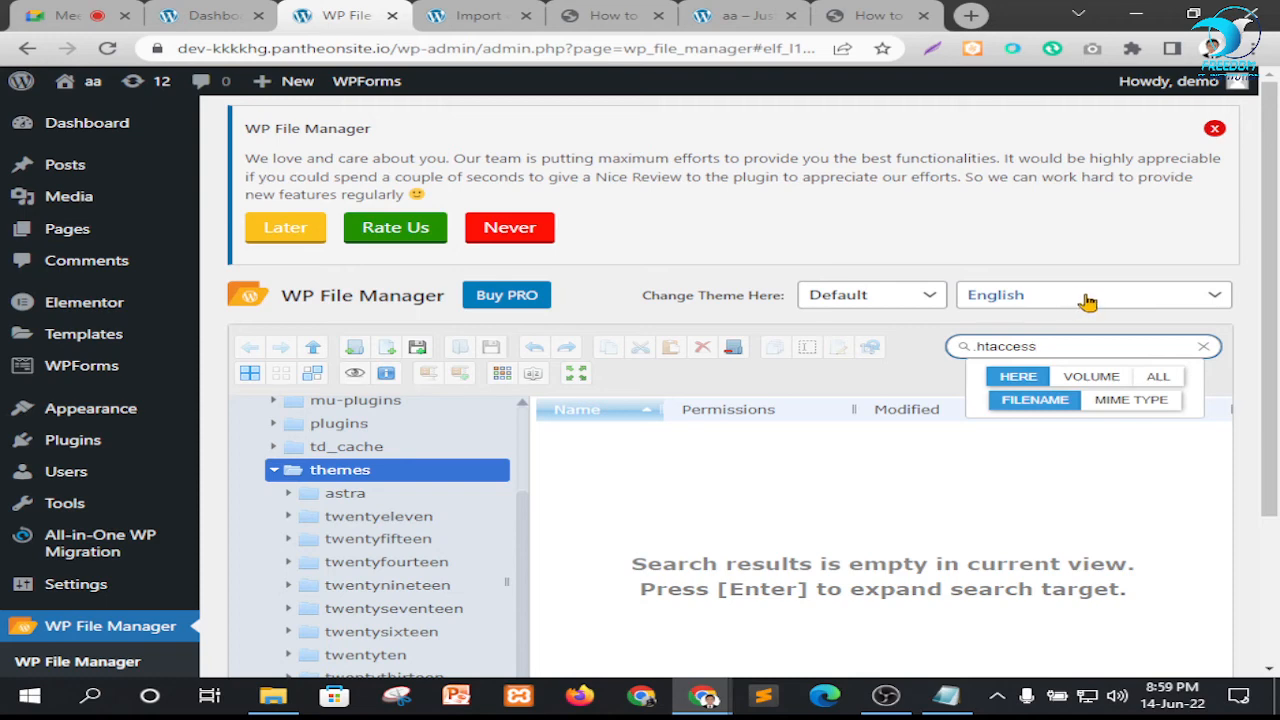
Search the themes folder for htaccess without the leading dot
click(1105, 337)
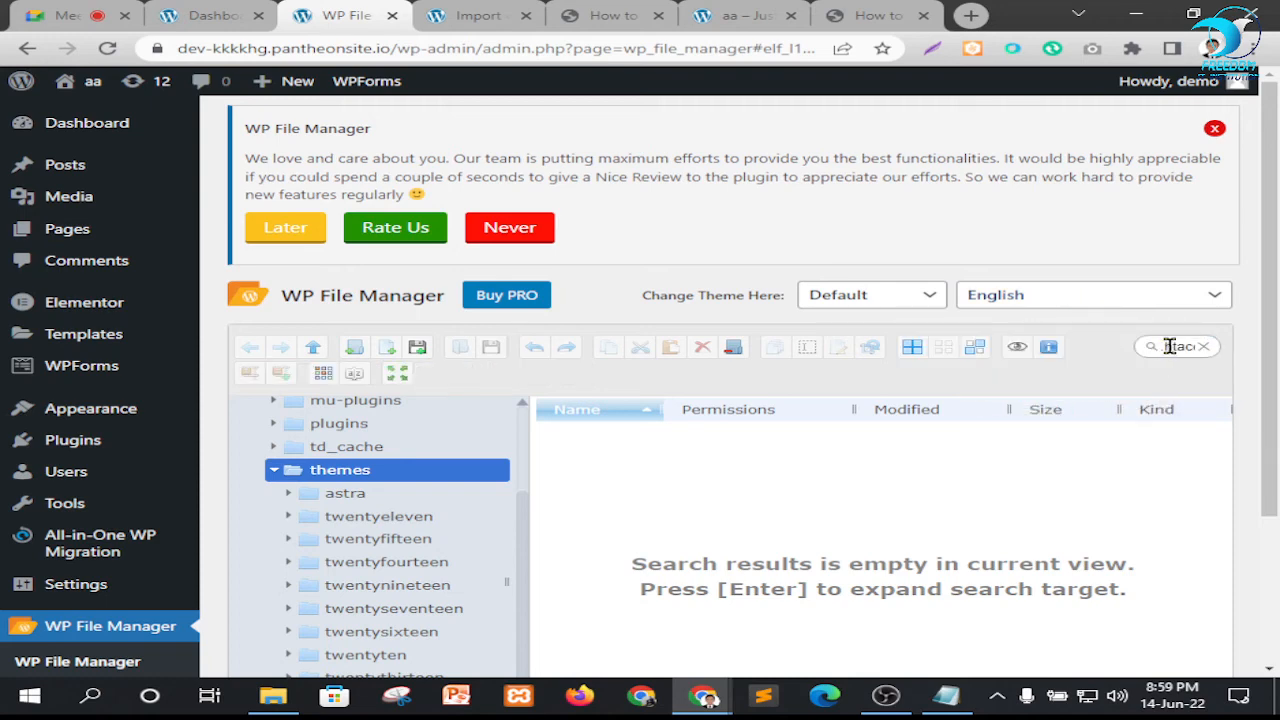
click(1172, 350)
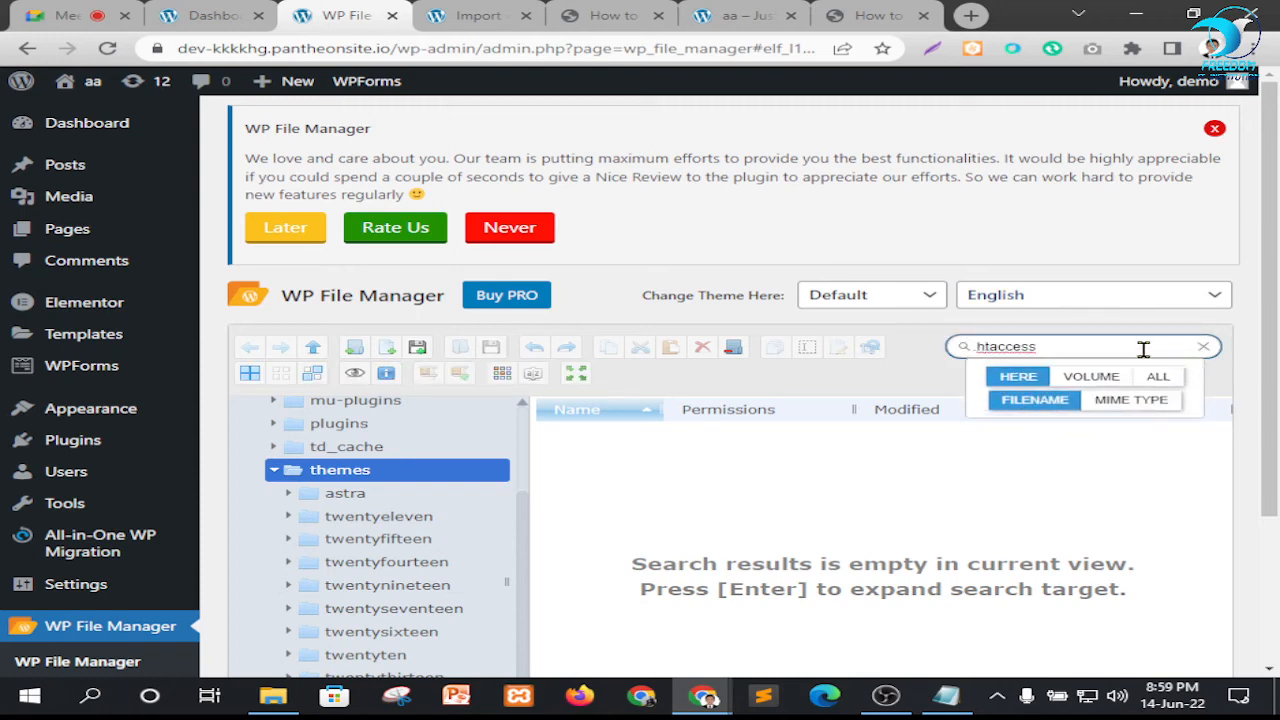
drag(1143, 349, 884, 347)
text(htaccess)
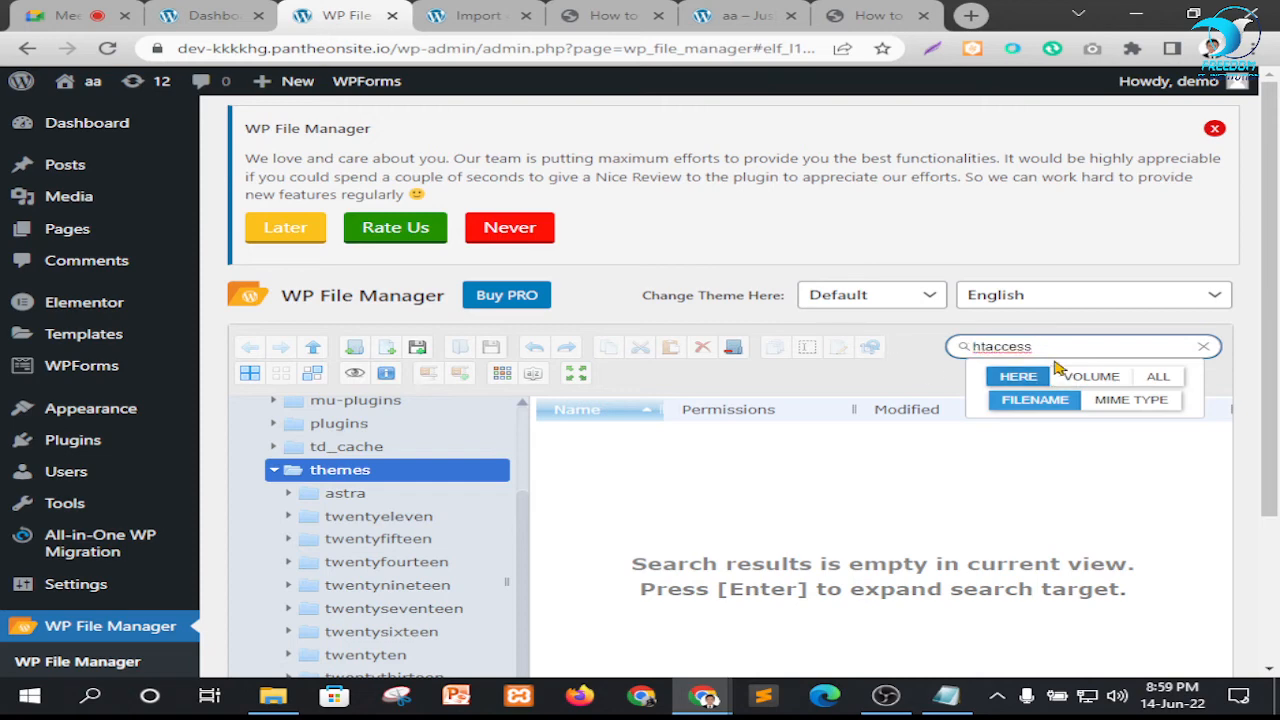
scroll(790, 520, down, 2)
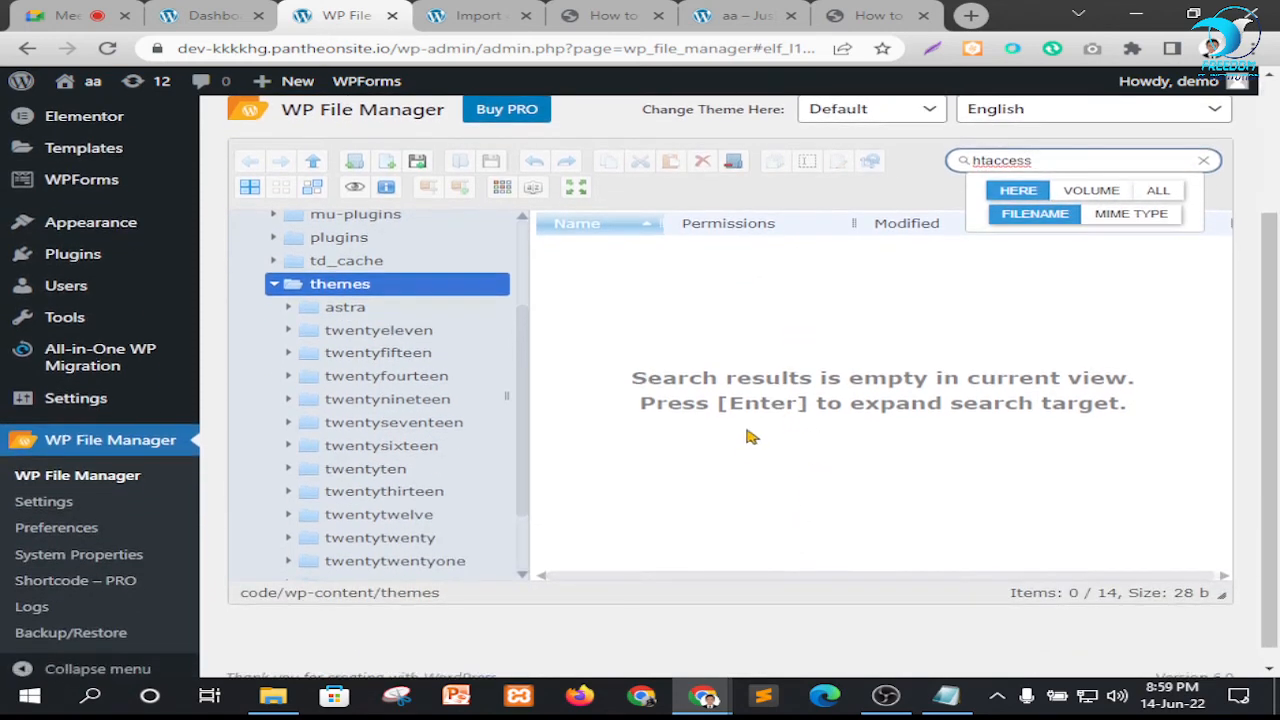
Restore the leading dot in the search term and search all locations for .htaccess by file name
scroll(820, 390, up, 1)
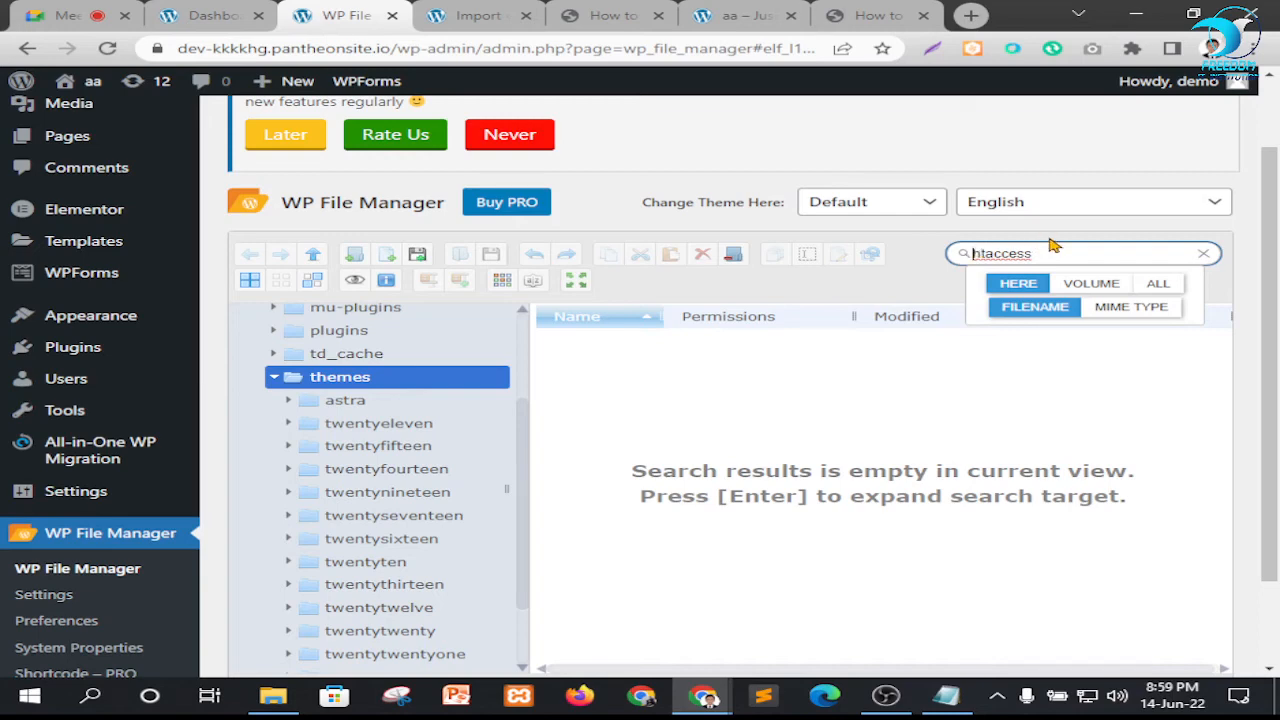
text(.)
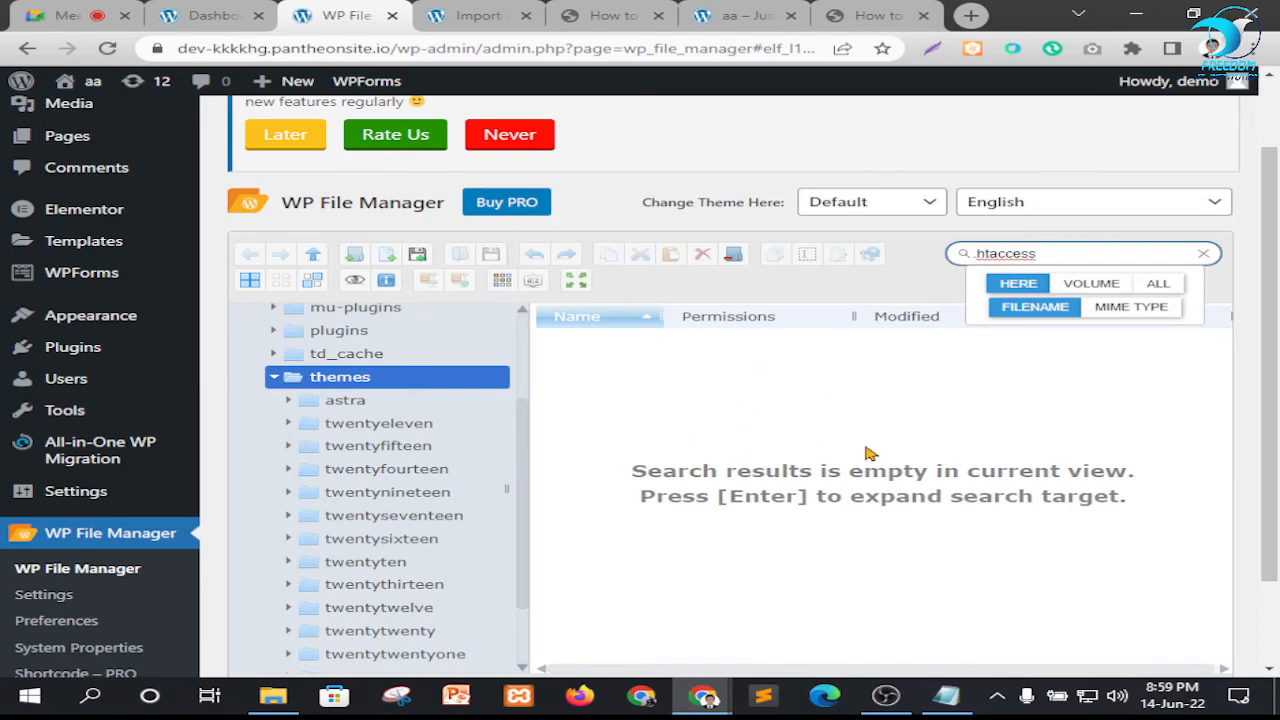
click(1160, 283)
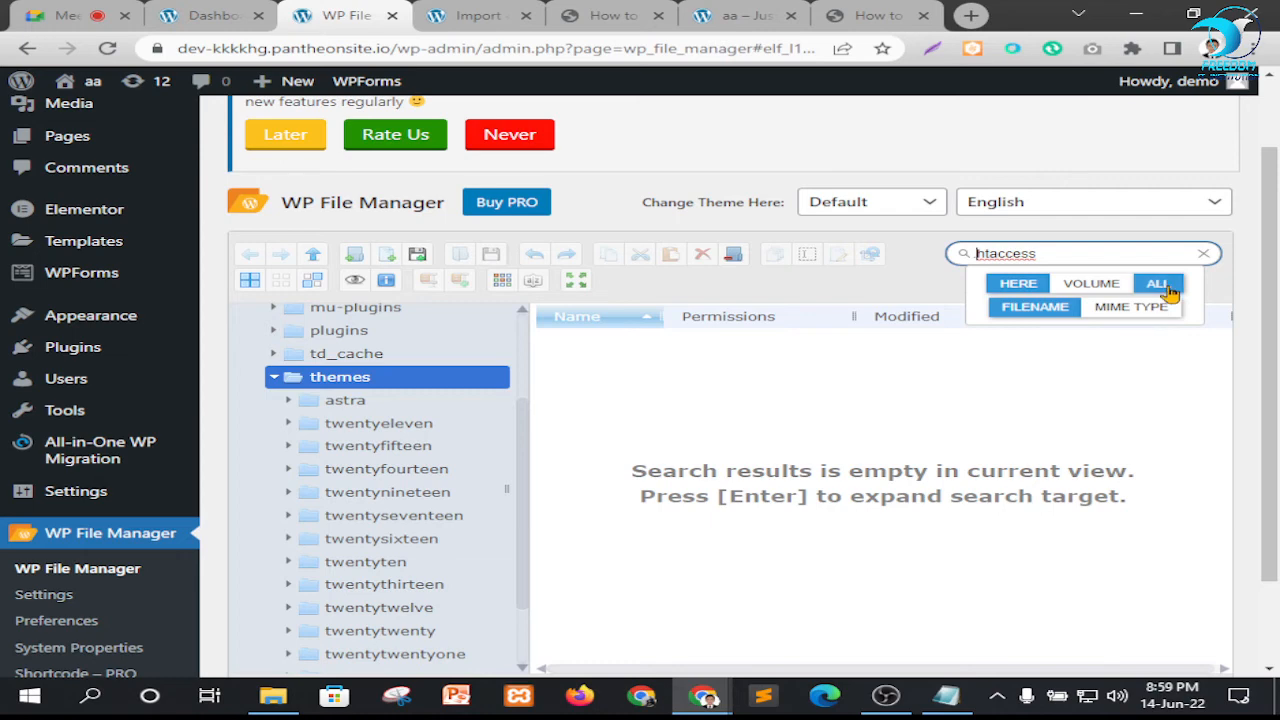
scroll(1164, 288, up, 1)
scroll(770, 527, down, 2)
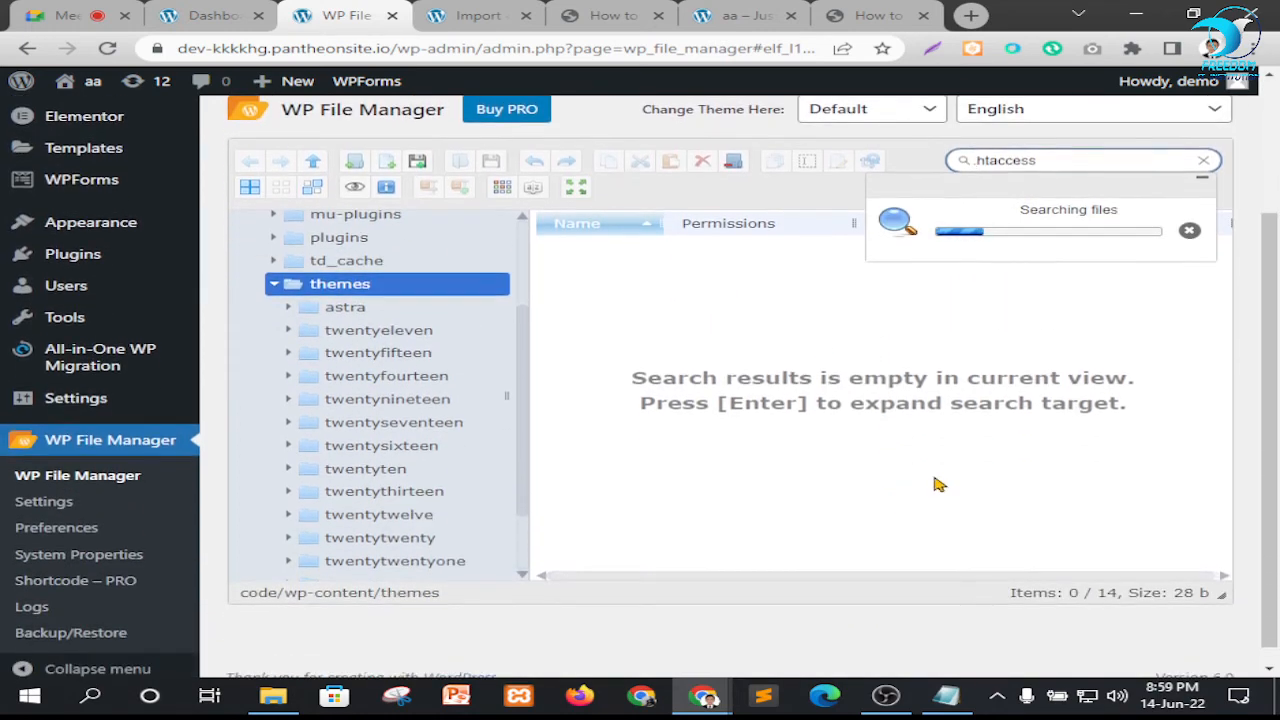
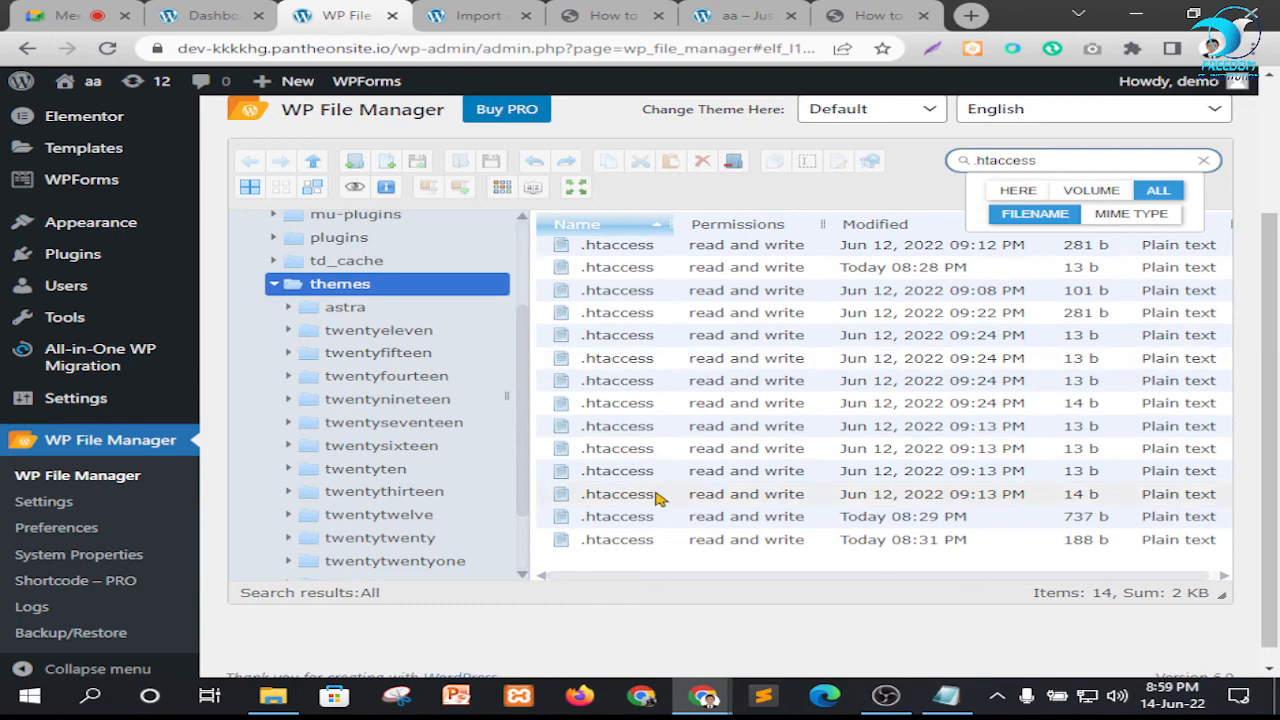
Examine the .htaccess files found across all locations and the theme folders in the tree
scroll(675, 475, up, 1)
scroll(671, 471, down, 2)
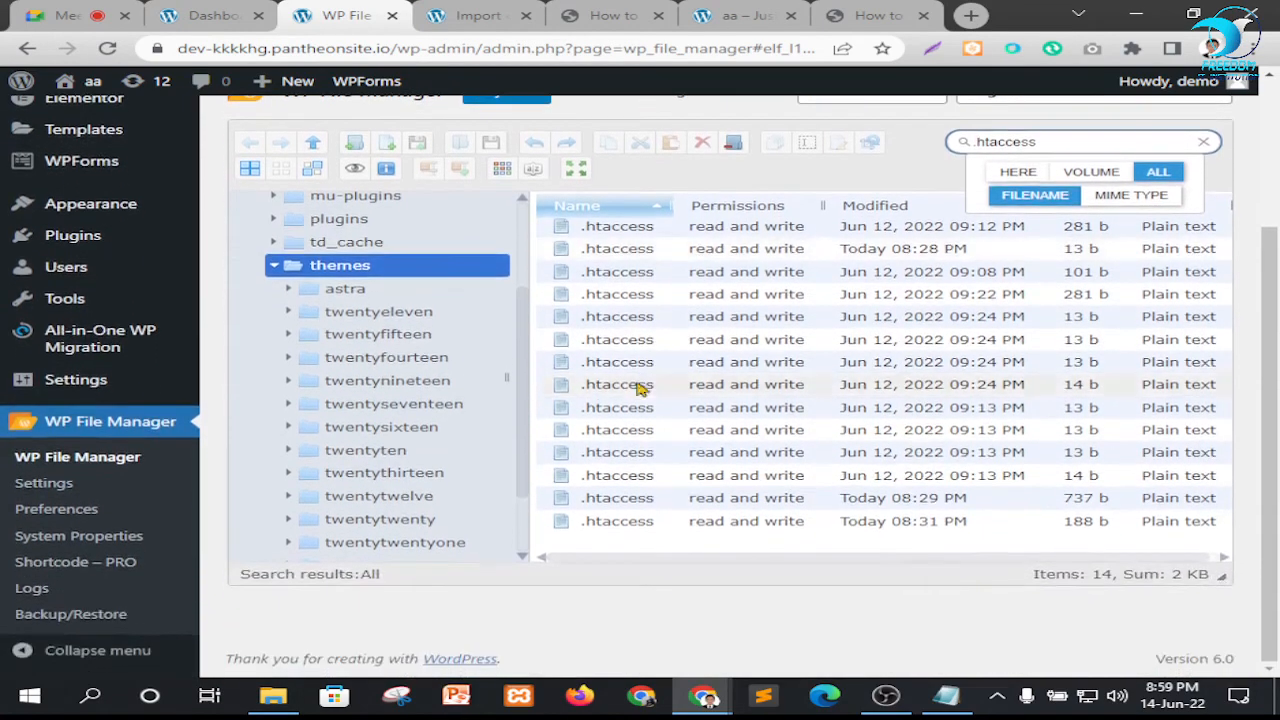
click(340, 578)
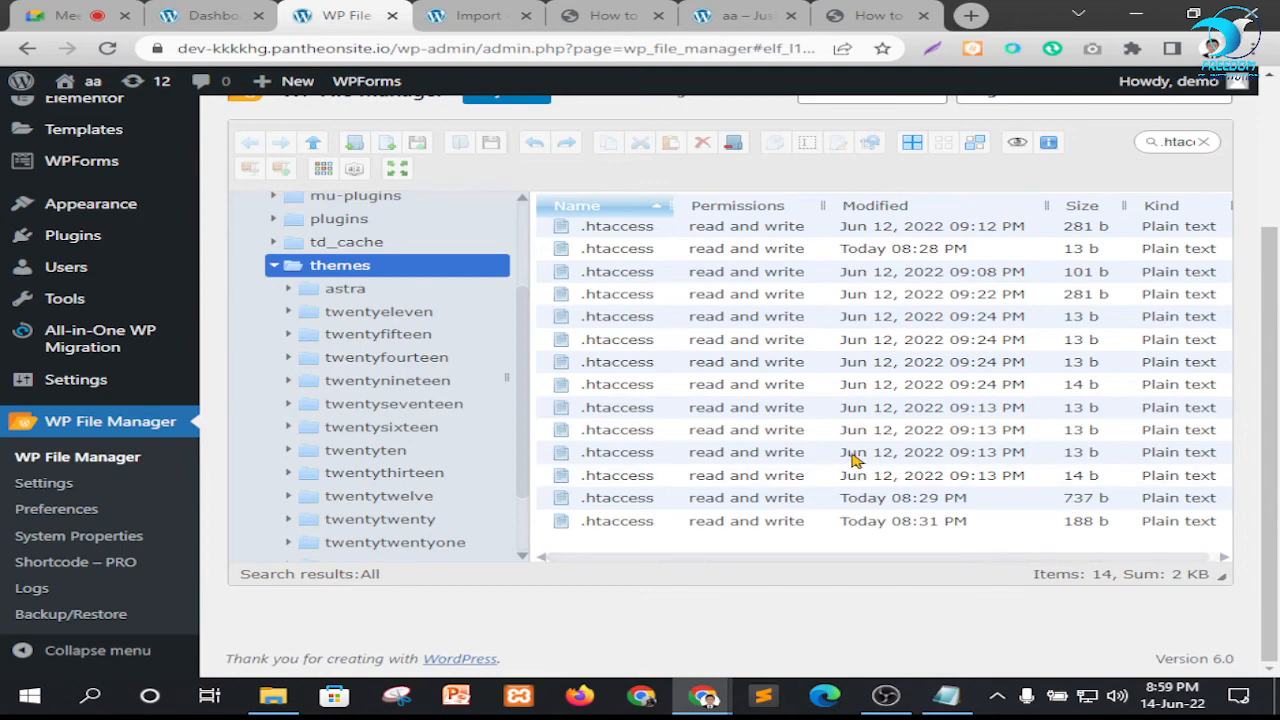
scroll(853, 458, up, 2)
scroll(586, 443, down, 2)
scroll(700, 465, up, 1)
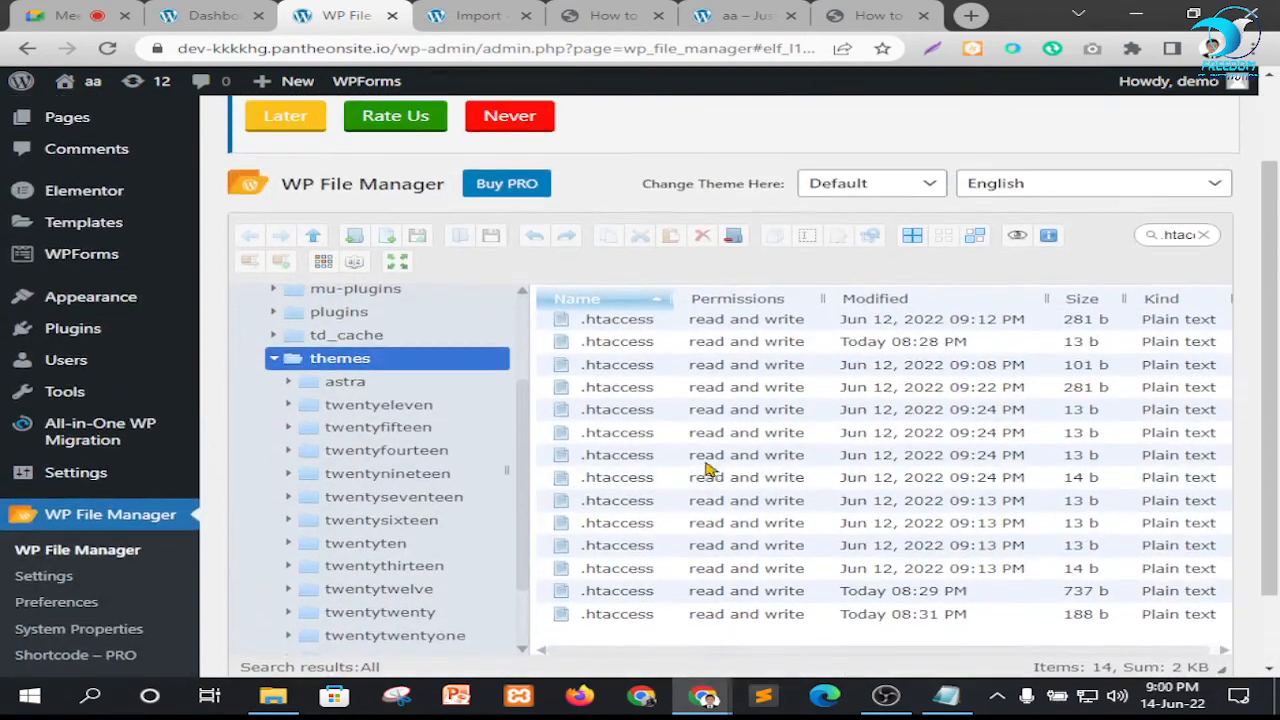
scroll(380, 417, down, 2)
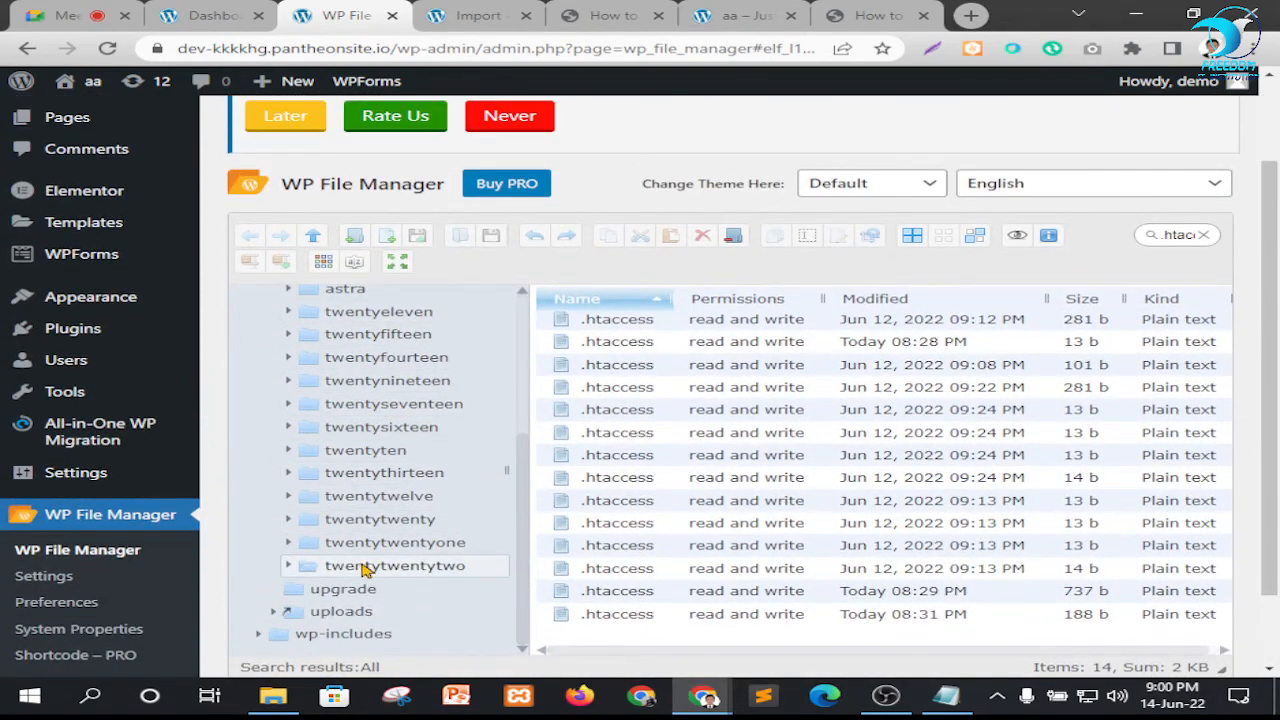
Expand the astra theme folder in the tree and look through its assets and inc subfolders
scroll(340, 480, up, 2)
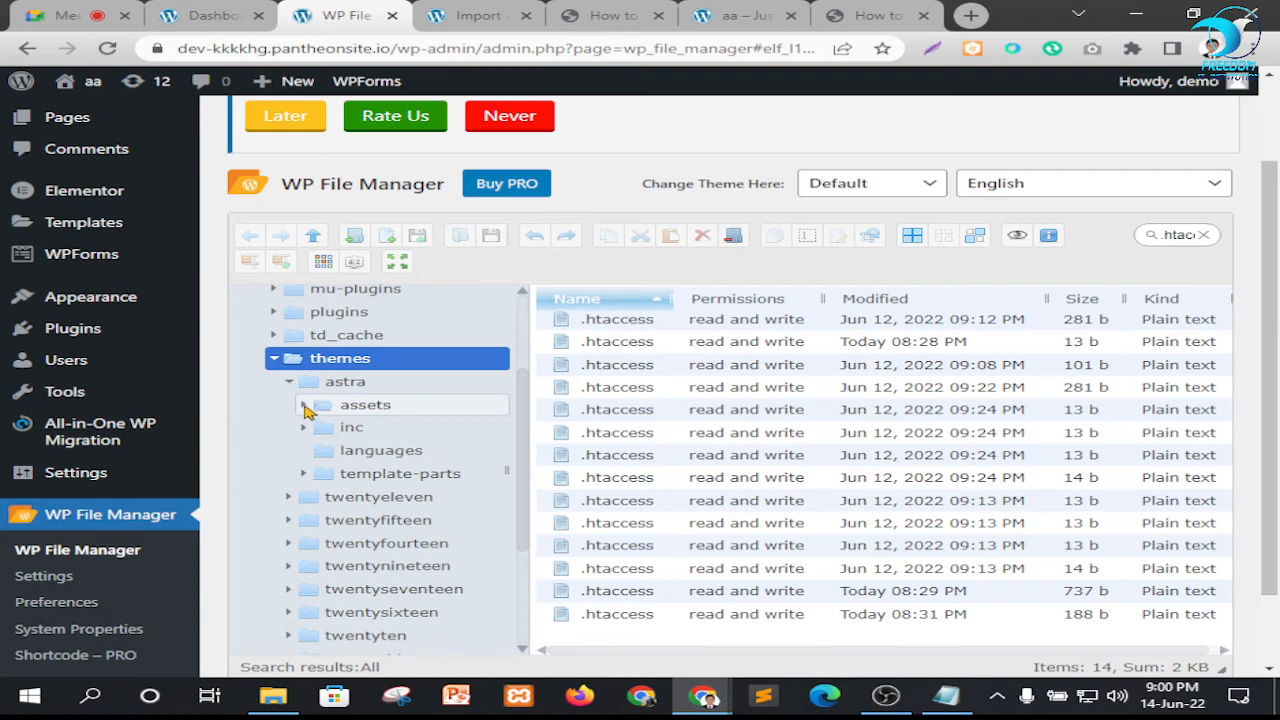
scroll(420, 447, down, 1)
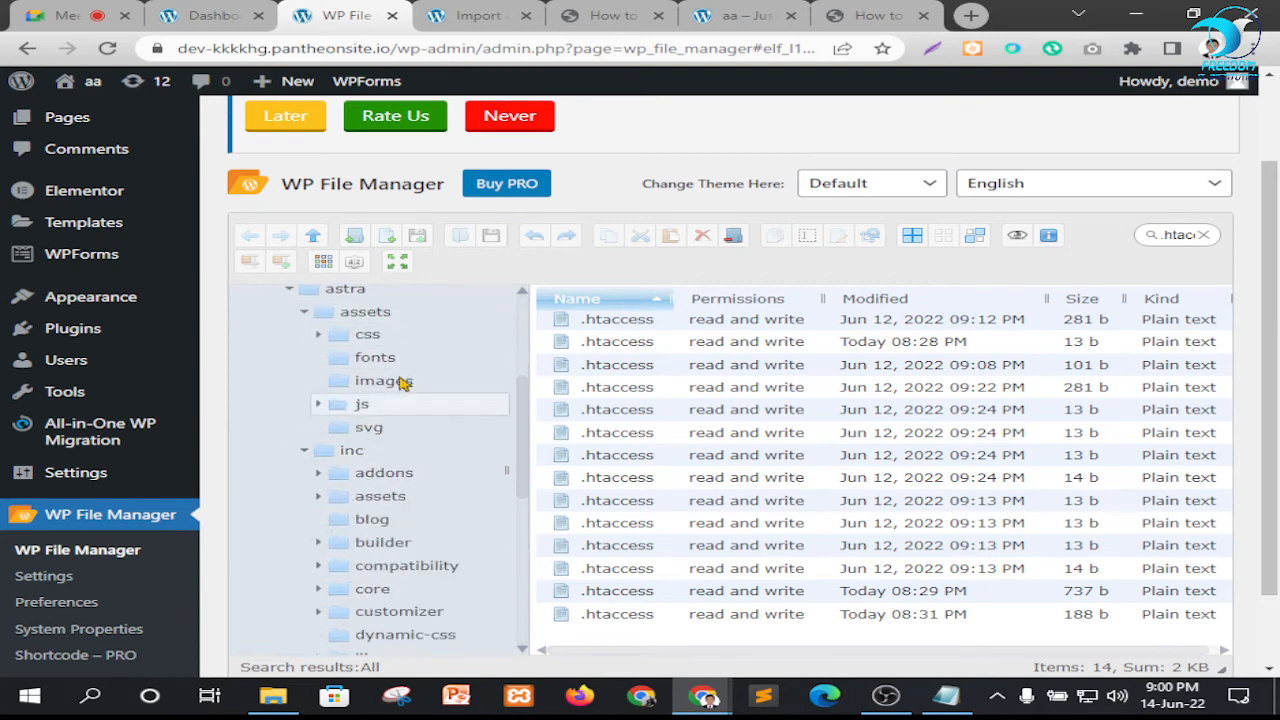
scroll(405, 380, down, 3)
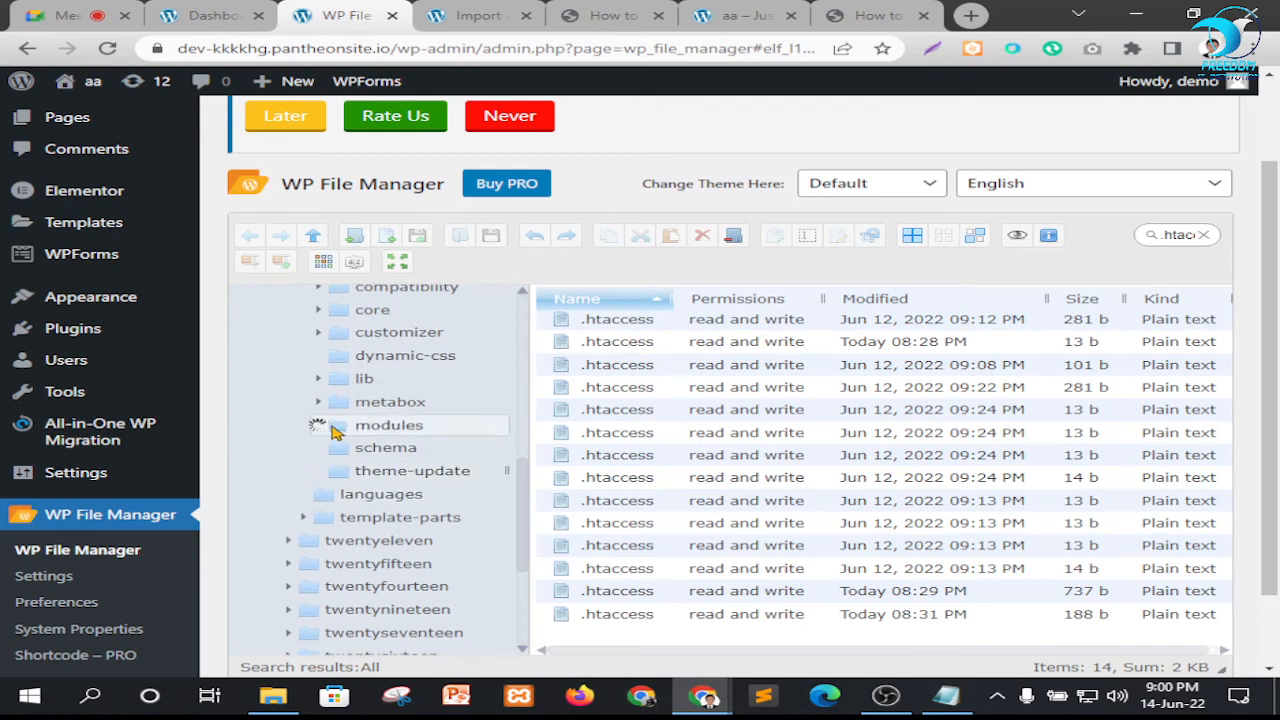
scroll(410, 420, down, 2)
scroll(414, 414, up, 8)
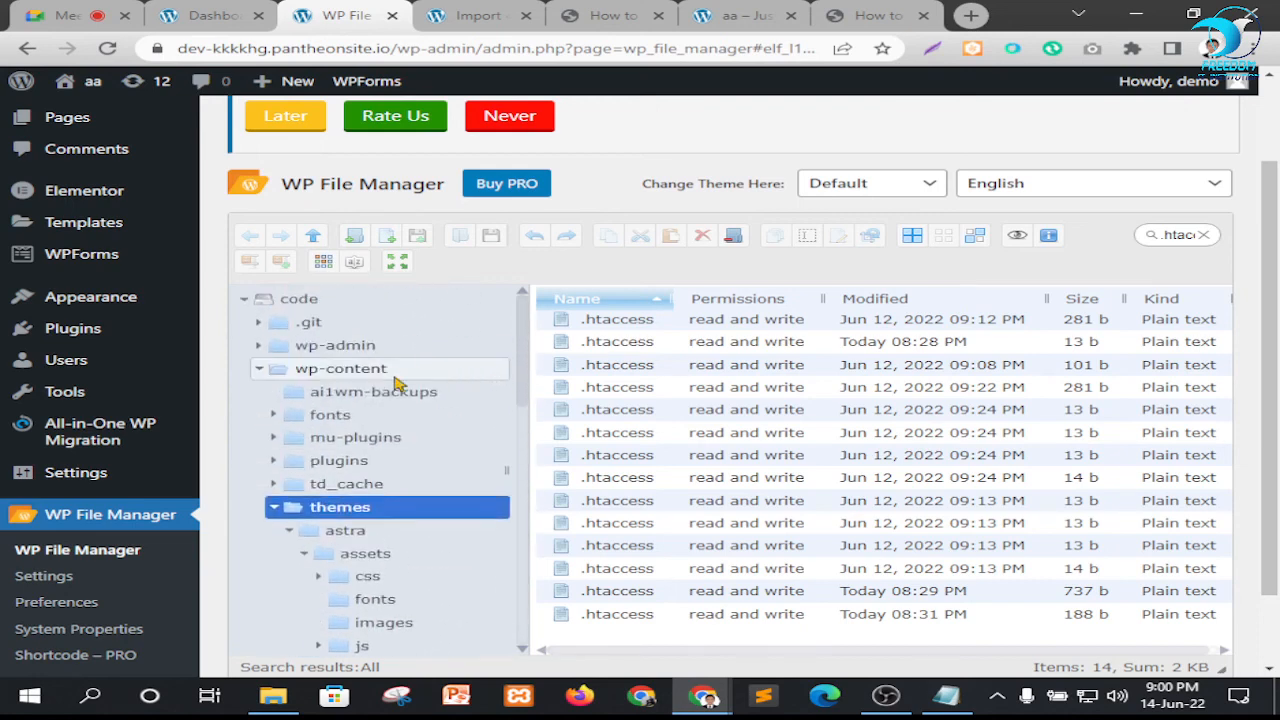
Collapse the wp-content folder in the tree and reload the WP File Manager page to clear the search
scroll(398, 383, up, 2)
click(258, 463)
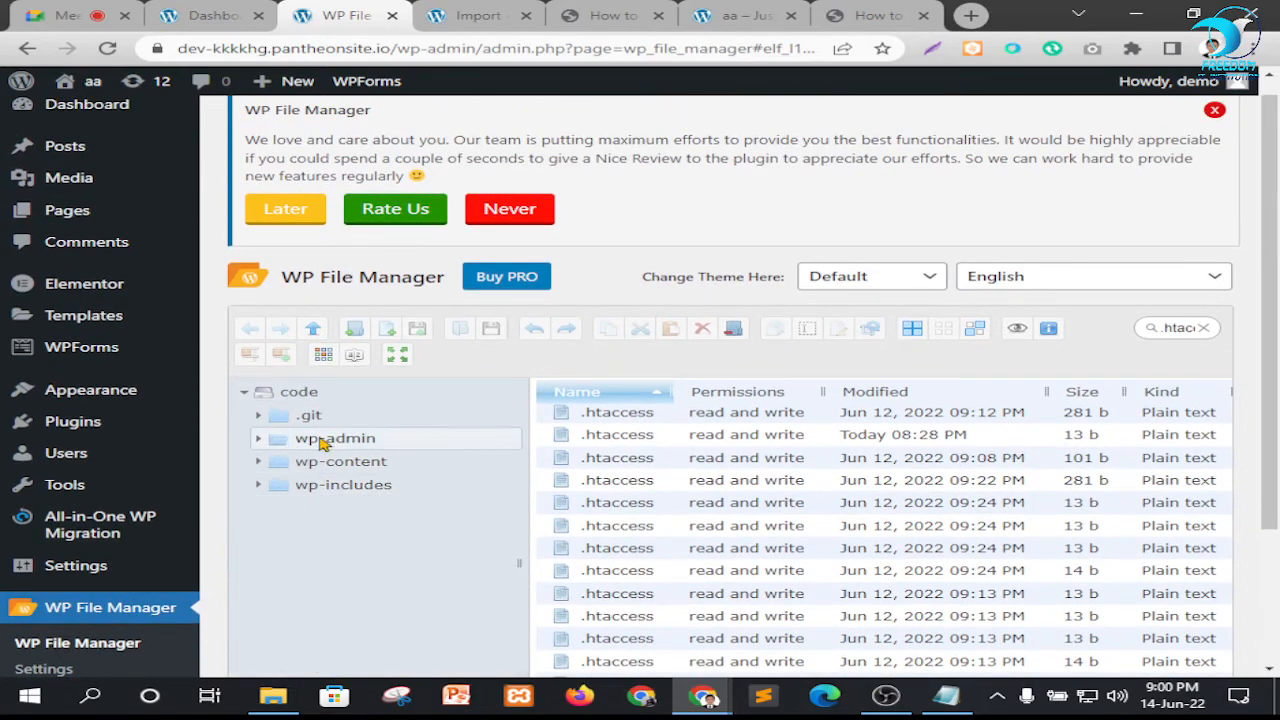
scroll(65, 490, down, 3)
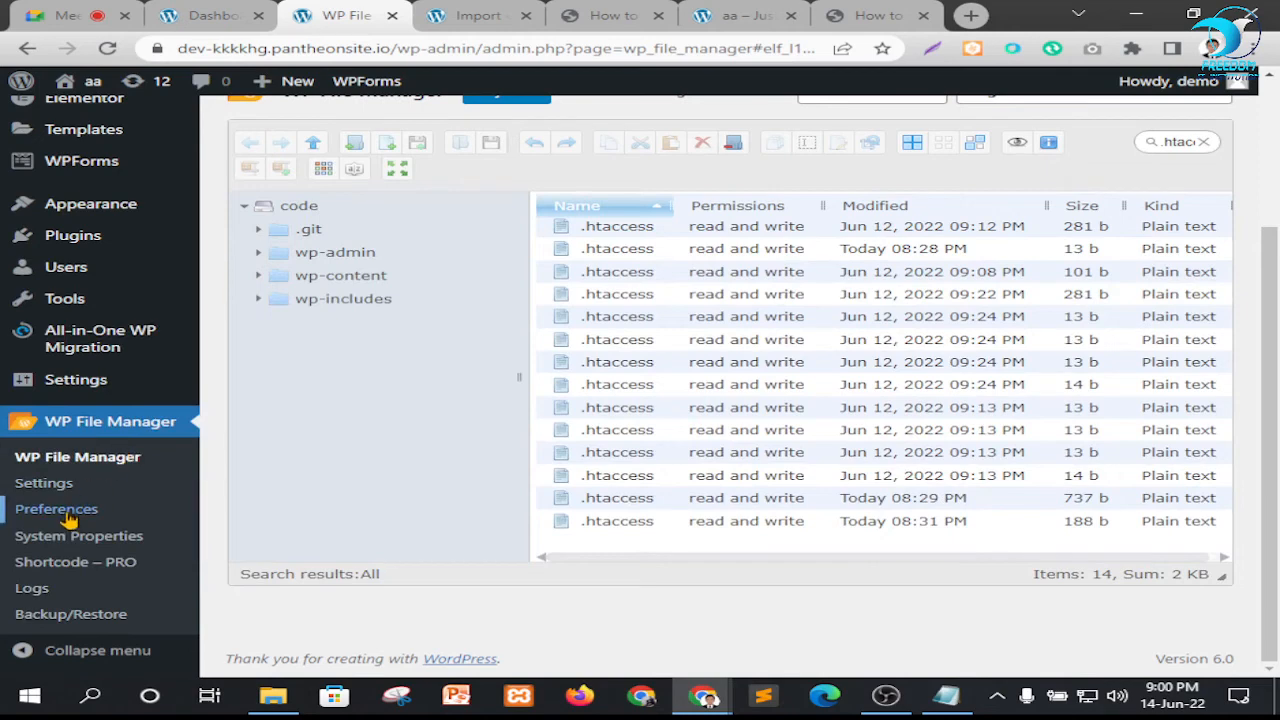
click(86, 457)
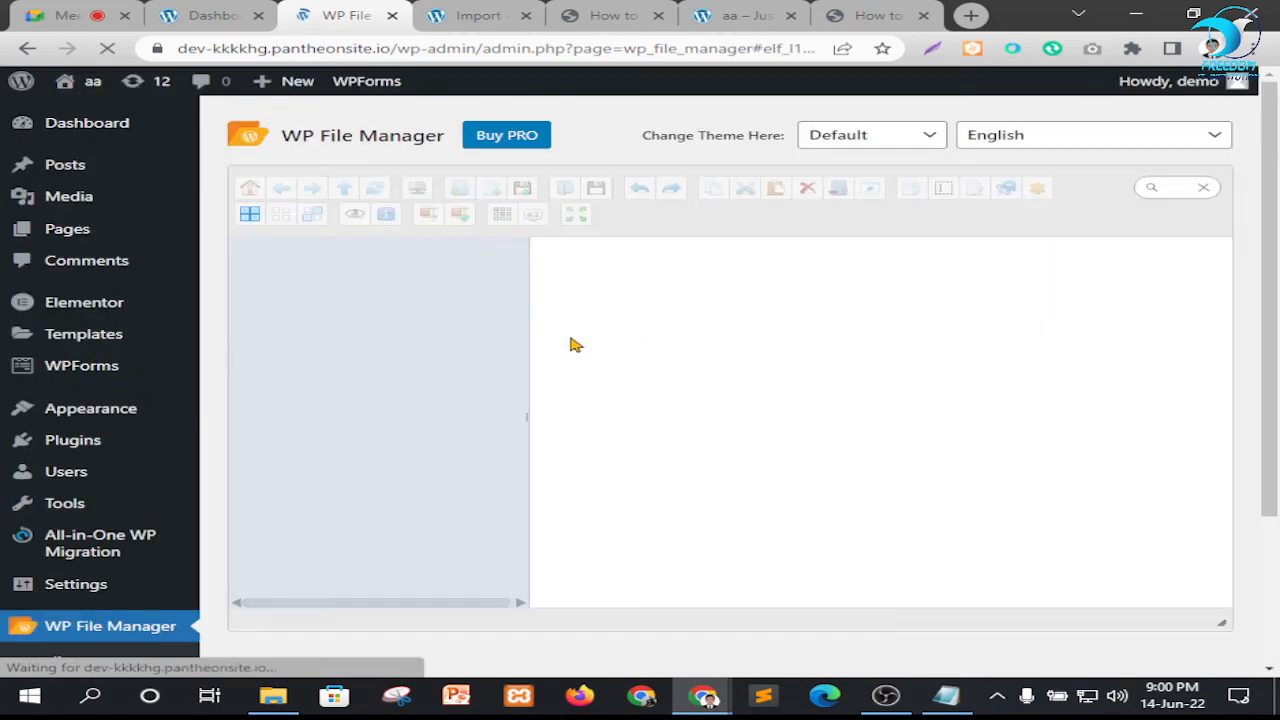
Examine the contents of the themes folder and the surrounding folder tree for the .htaccess file
scroll(679, 361, down, 1)
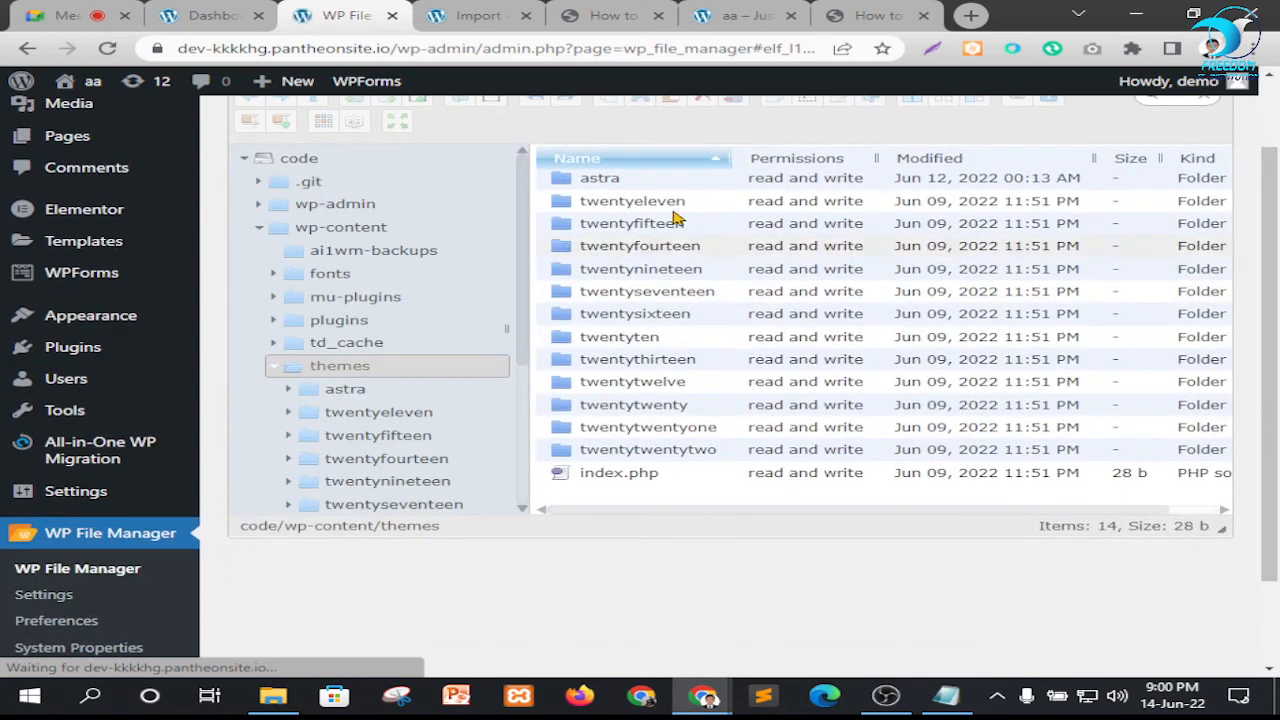
scroll(420, 340, down, 2)
scroll(757, 391, down, 2)
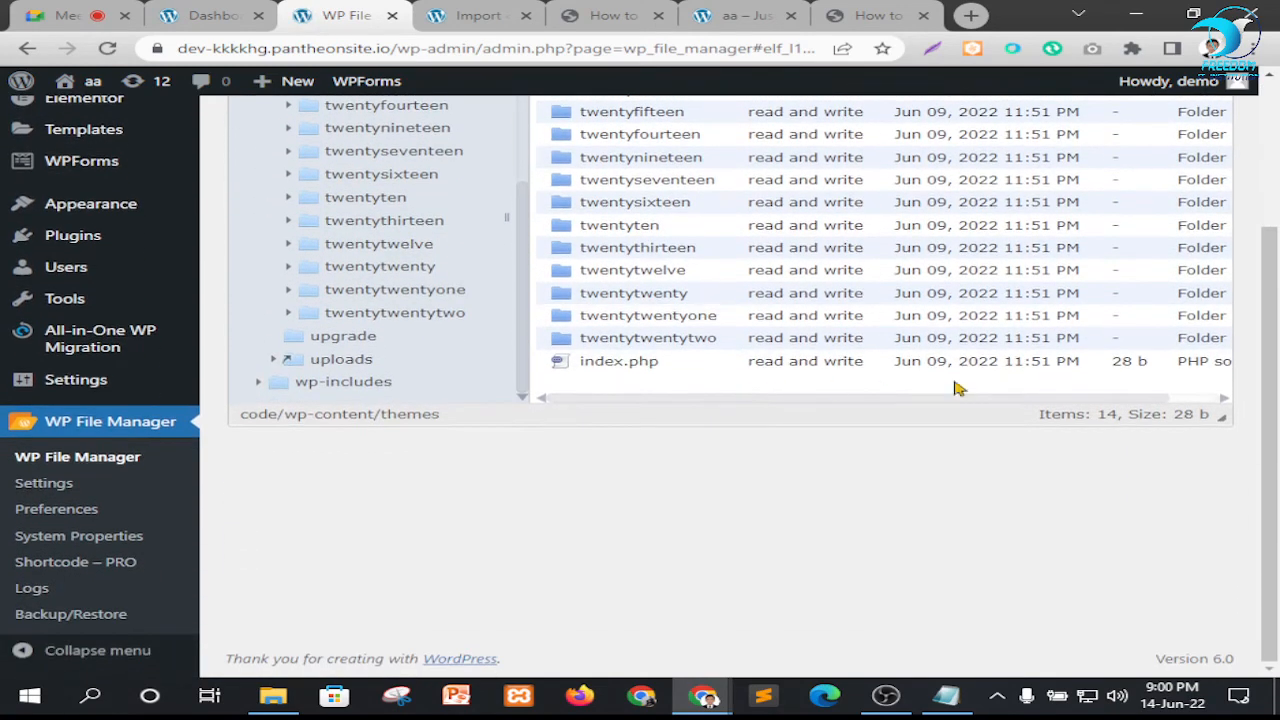
scroll(1115, 397, up, 3)
scroll(1120, 400, down, 1)
scroll(740, 300, up, 1)
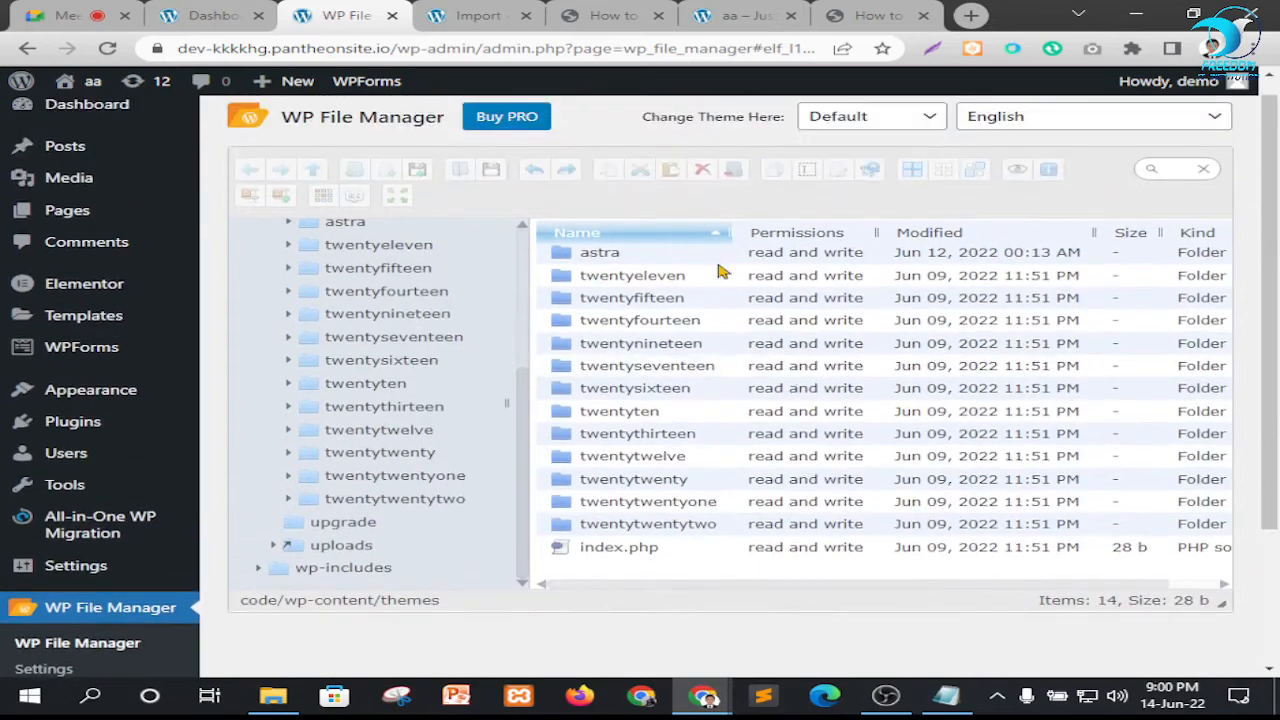
scroll(430, 477, down, 2)
scroll(475, 395, up, 3)
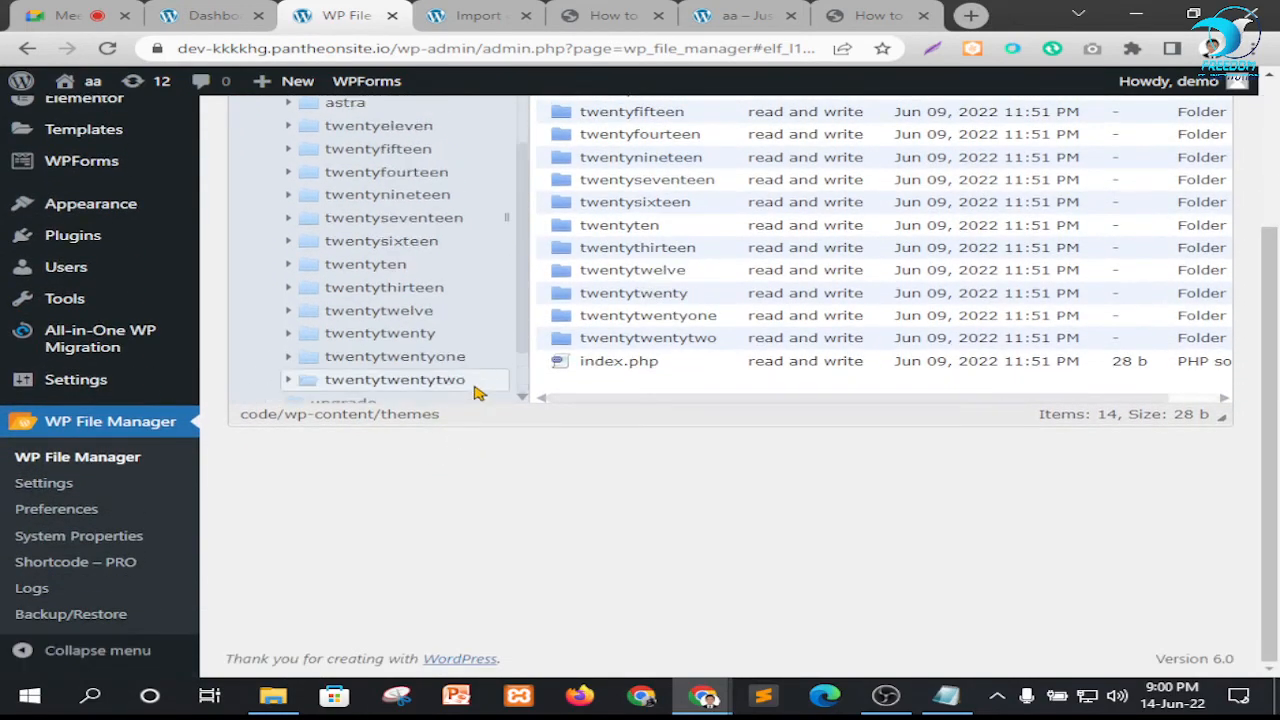
scroll(770, 325, up, 2)
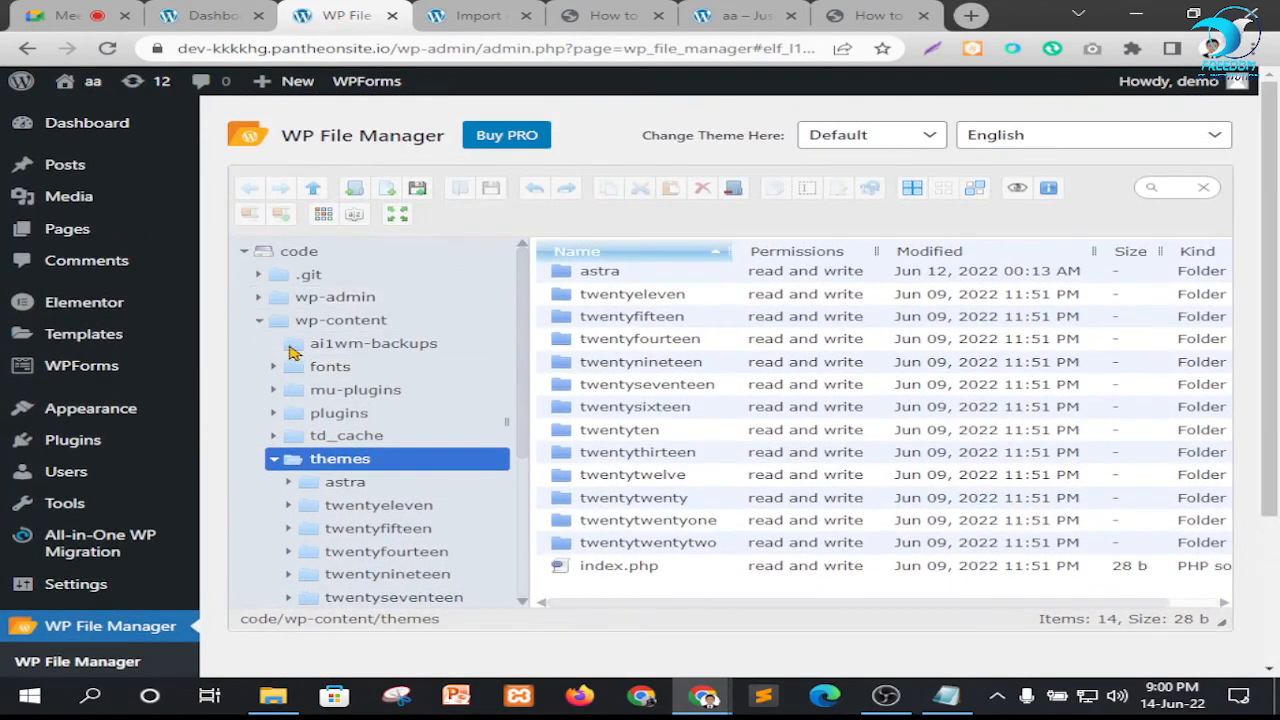
Expand the .git folder in the tree to check its subfolders, and collapse it again
click(257, 277)
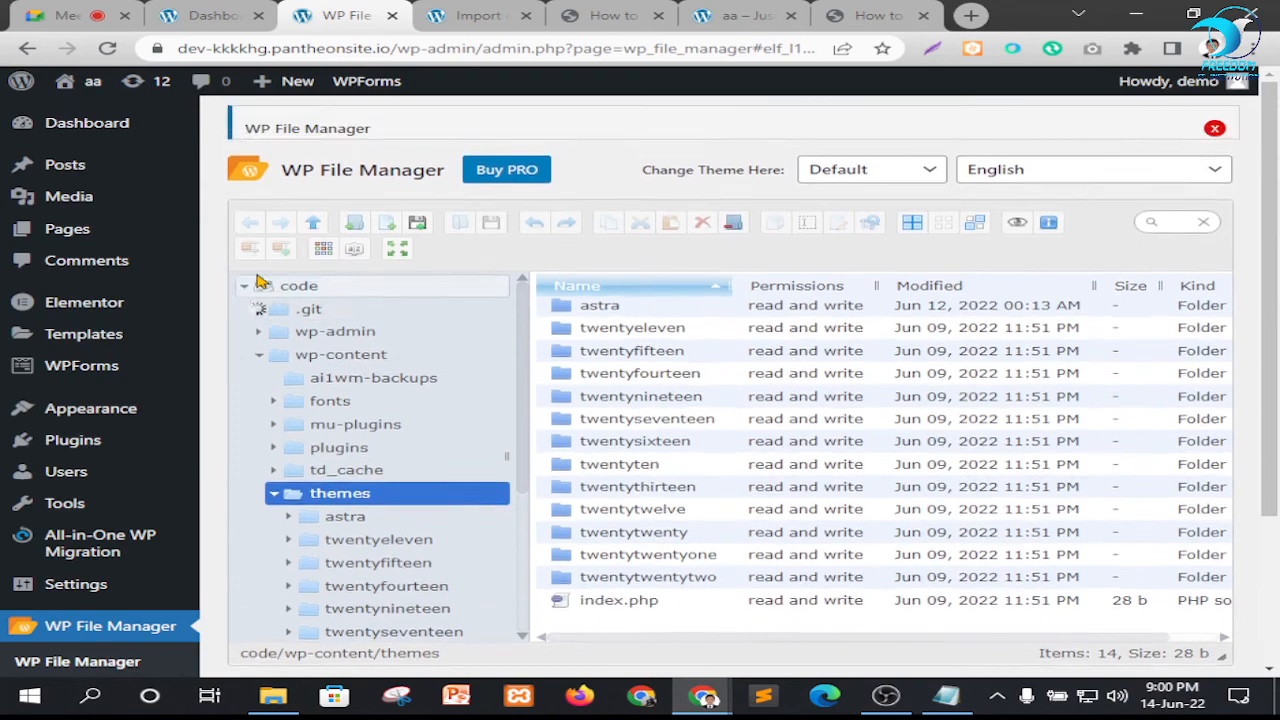
scroll(810, 430, down, 2)
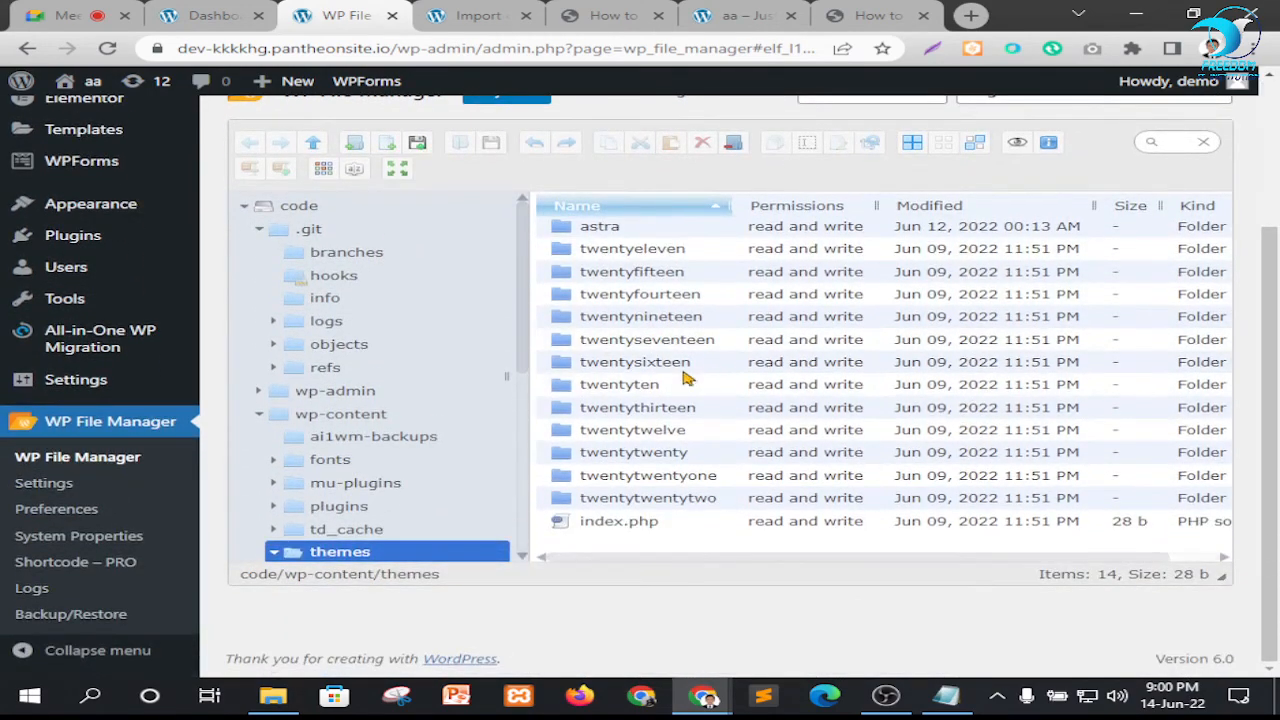
scroll(290, 405, up, 1)
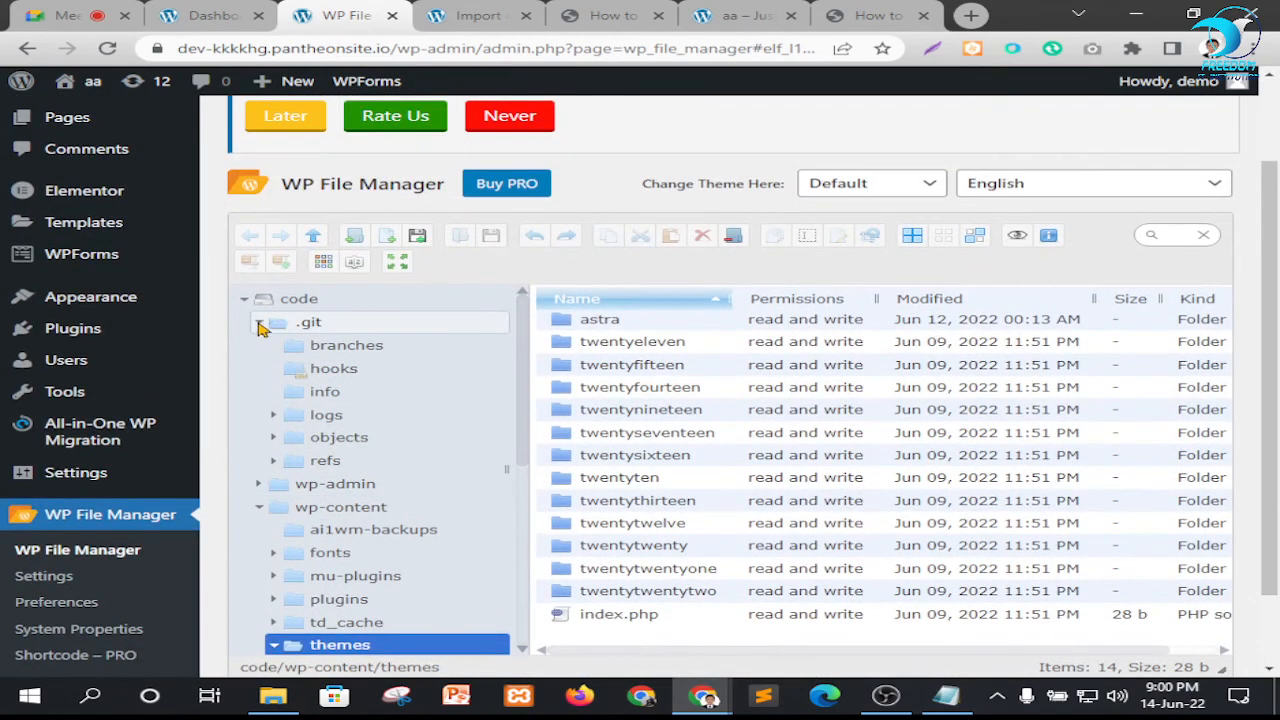
click(258, 325)
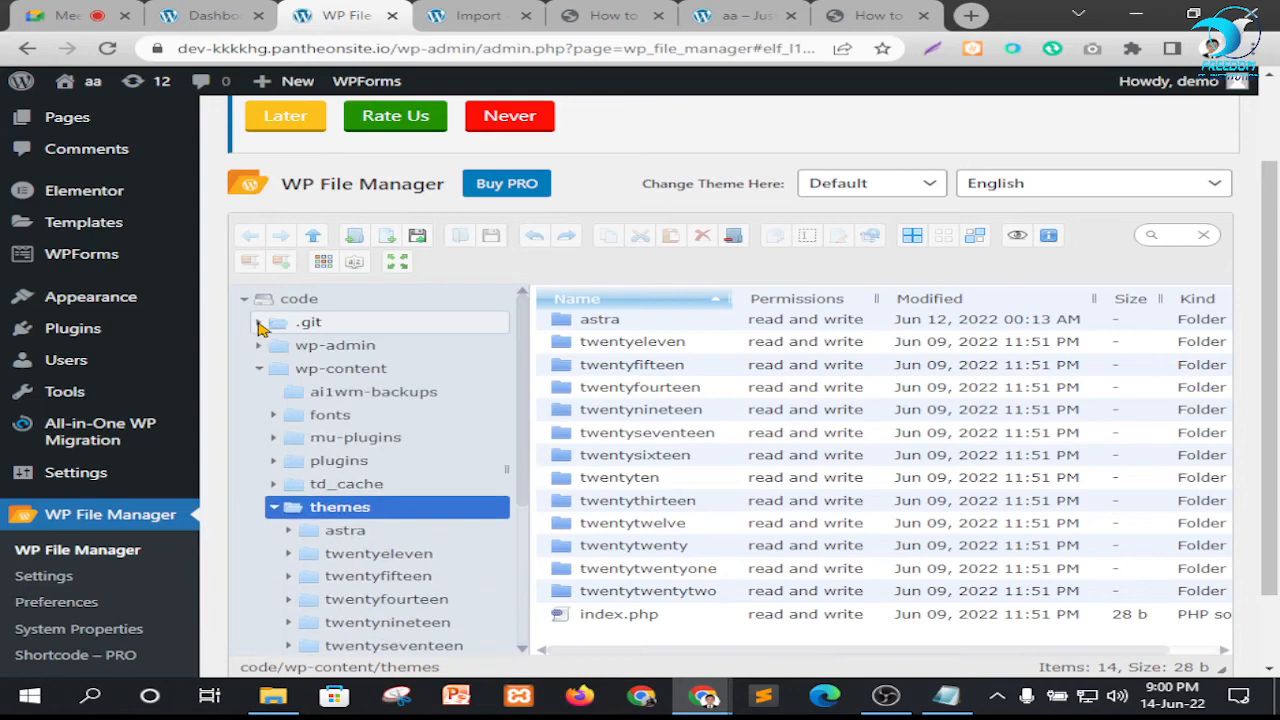
Open the astra theme folder and look through its full file list for .htaccess
click(620, 322)
double_click(617, 323)
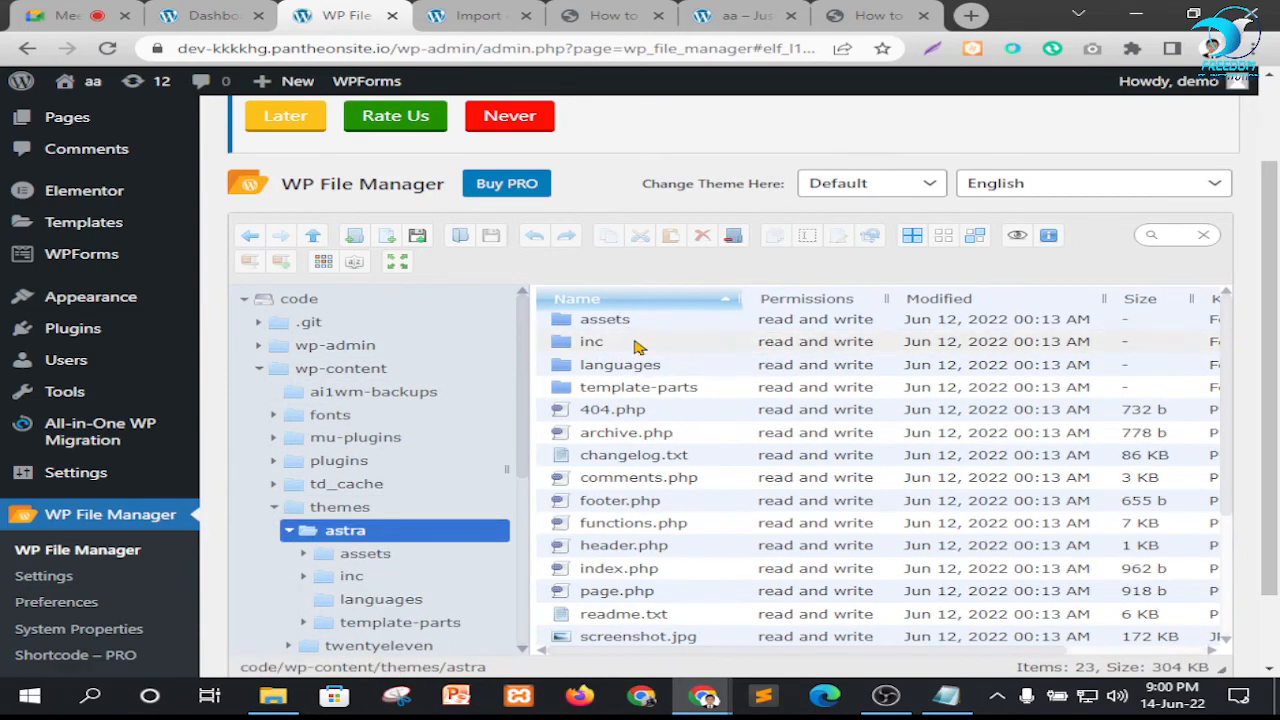
scroll(645, 390, down, 3)
scroll(640, 490, down, 4)
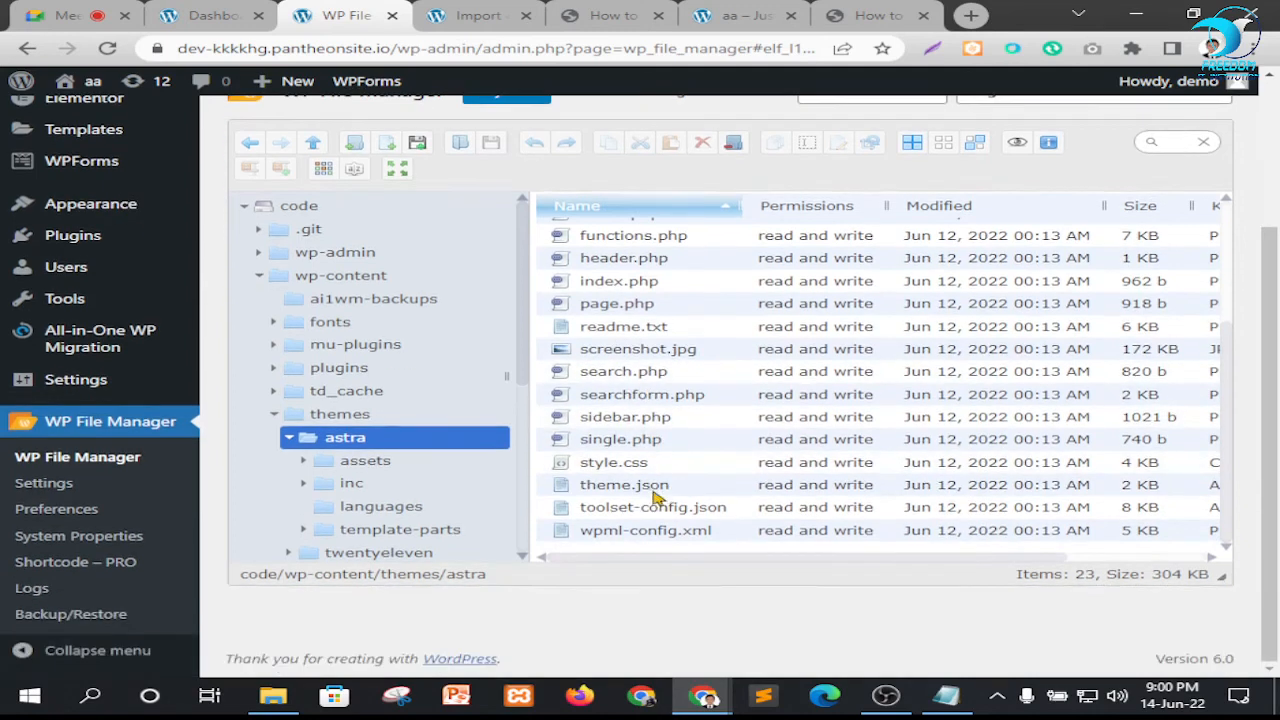
scroll(680, 440, up, 5)
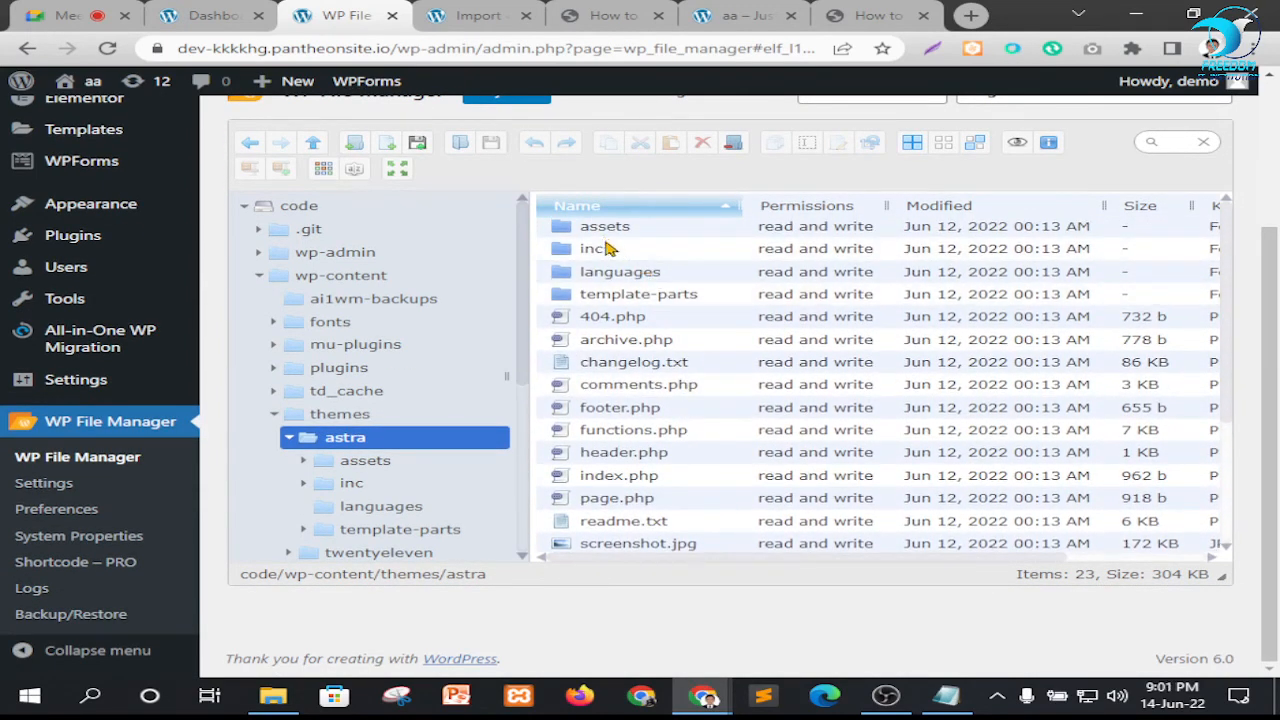
scroll(645, 430, down, 2)
scroll(645, 432, down, 3)
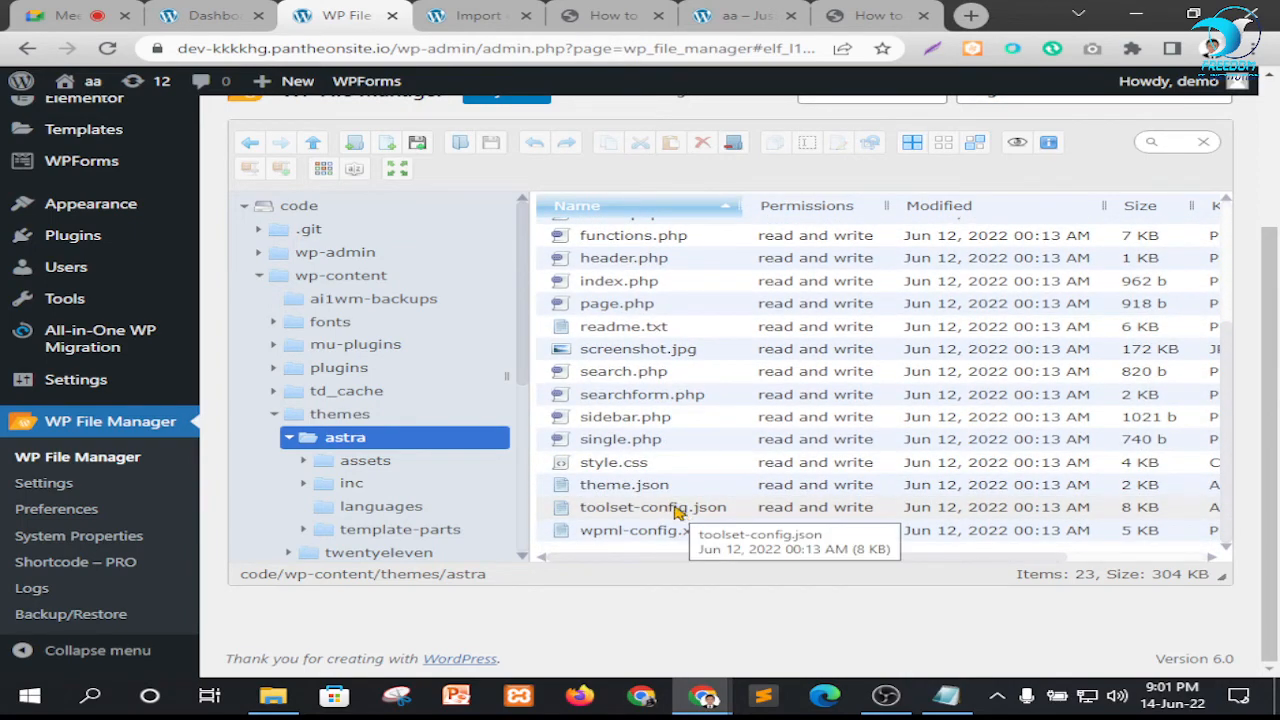
scroll(666, 485, up, 5)
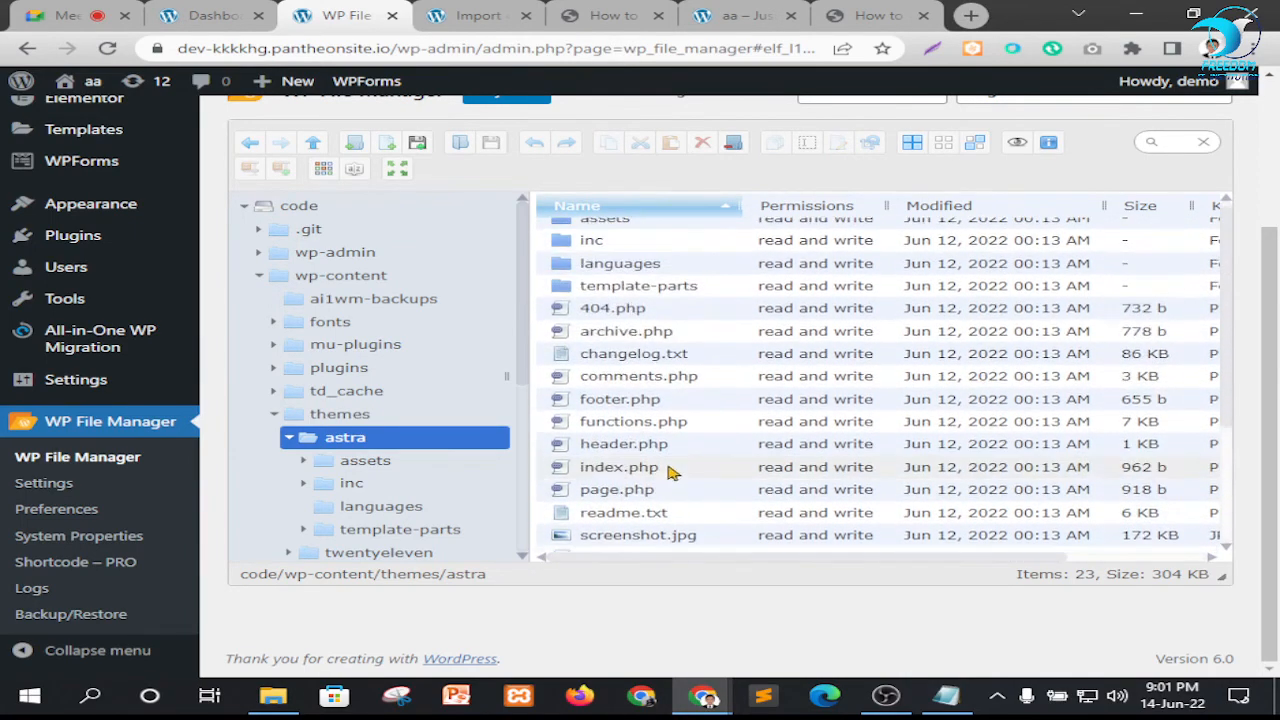
scroll(672, 472, up, 2)
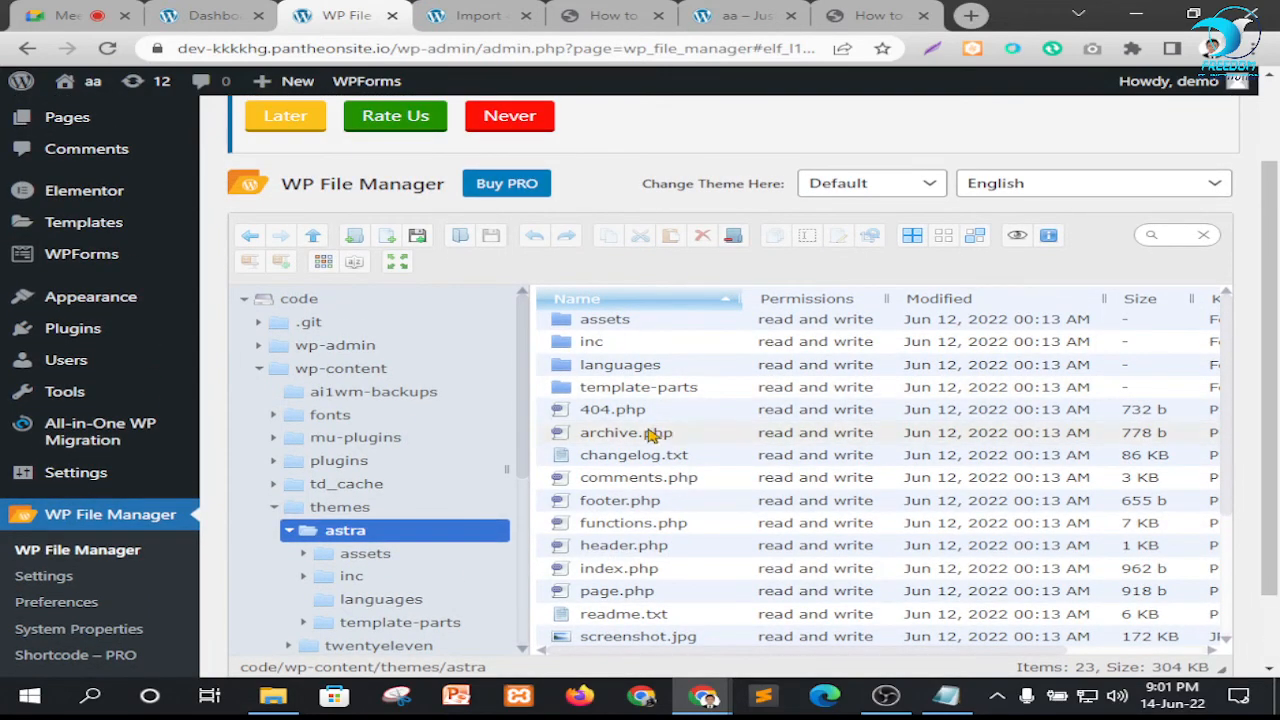
scroll(648, 440, down, 2)
scroll(700, 445, up, 2)
Search all locations for .htaccess by file name from the astra folder
click(1181, 240)
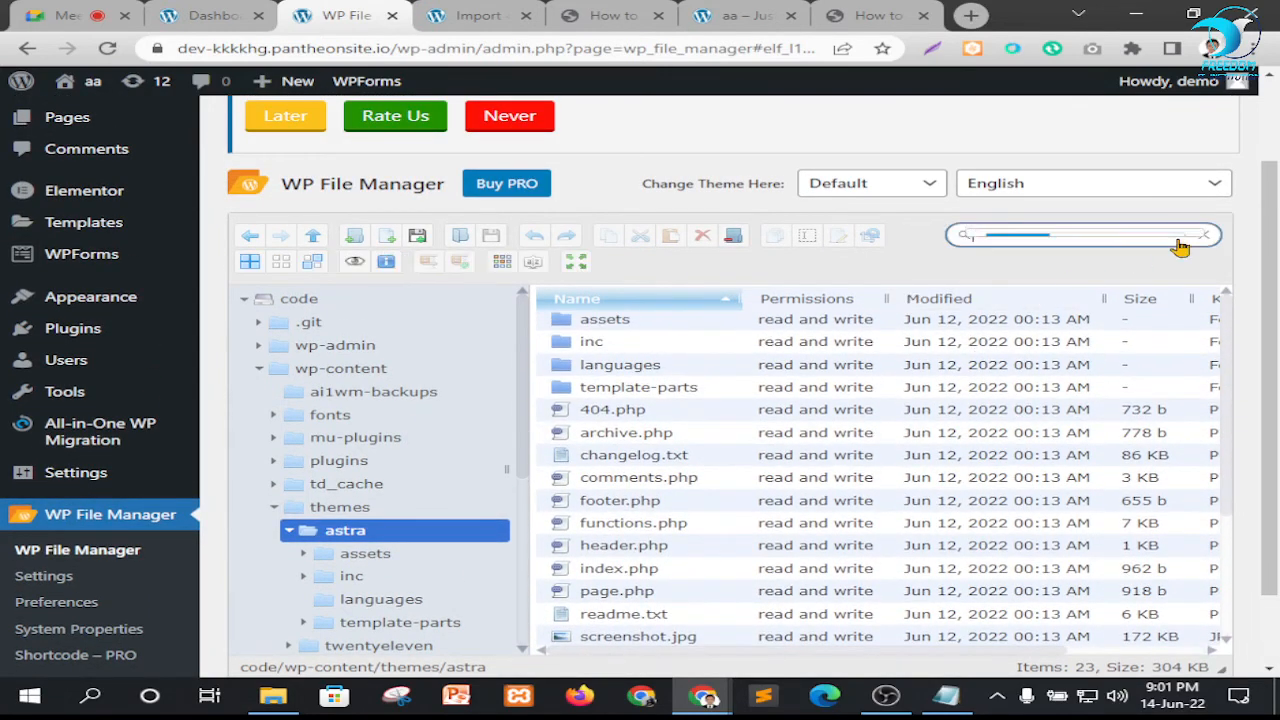
text(.htaccess)
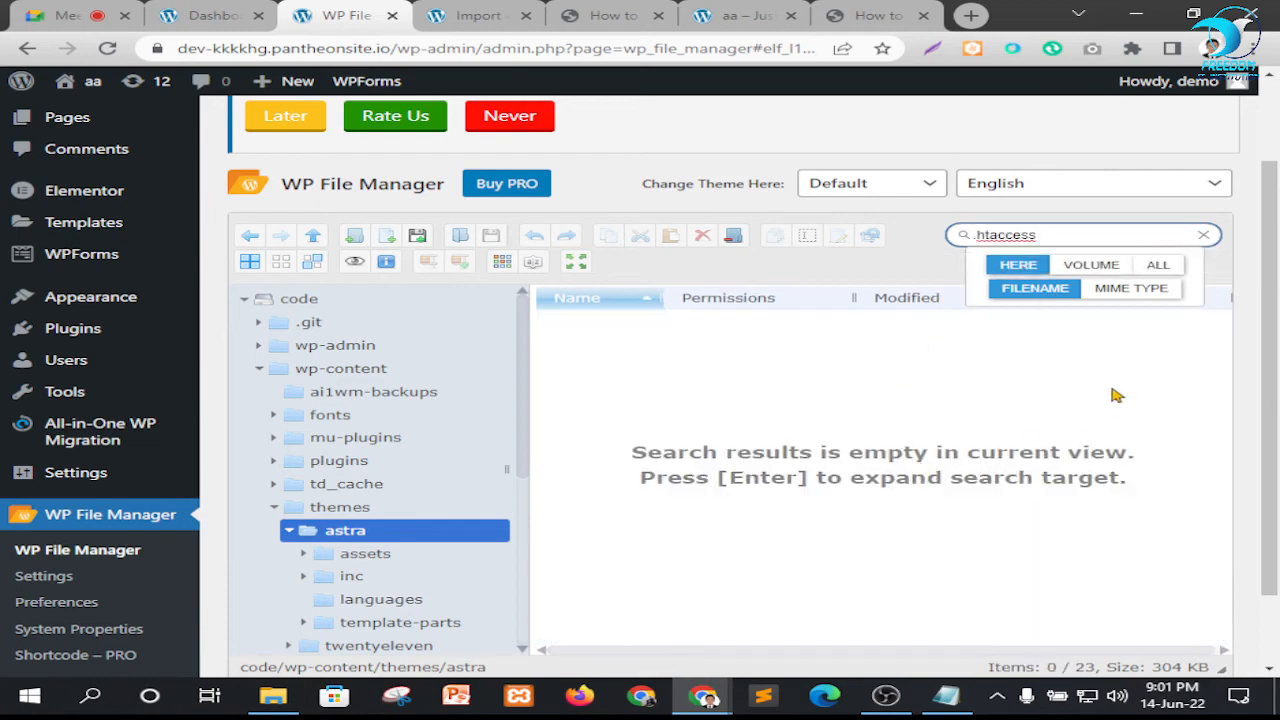
click(1162, 265)
scroll(1108, 376, down, 1)
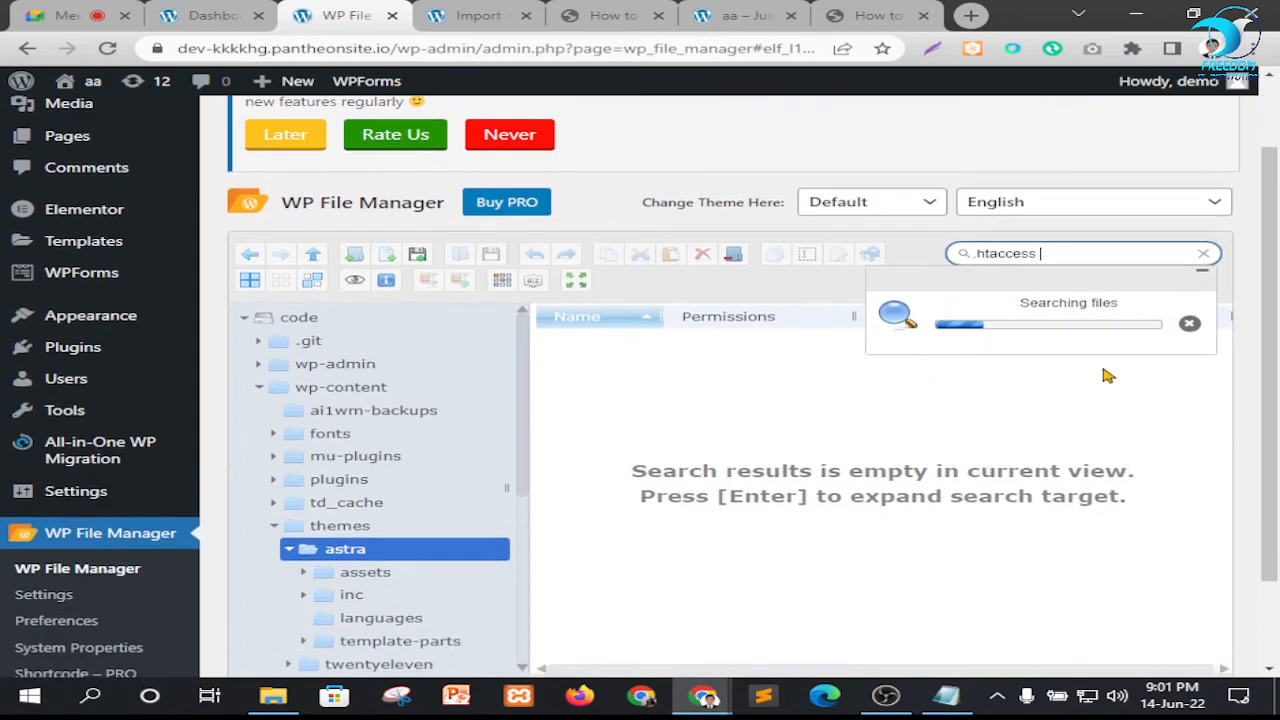
scroll(895, 390, down, 1)
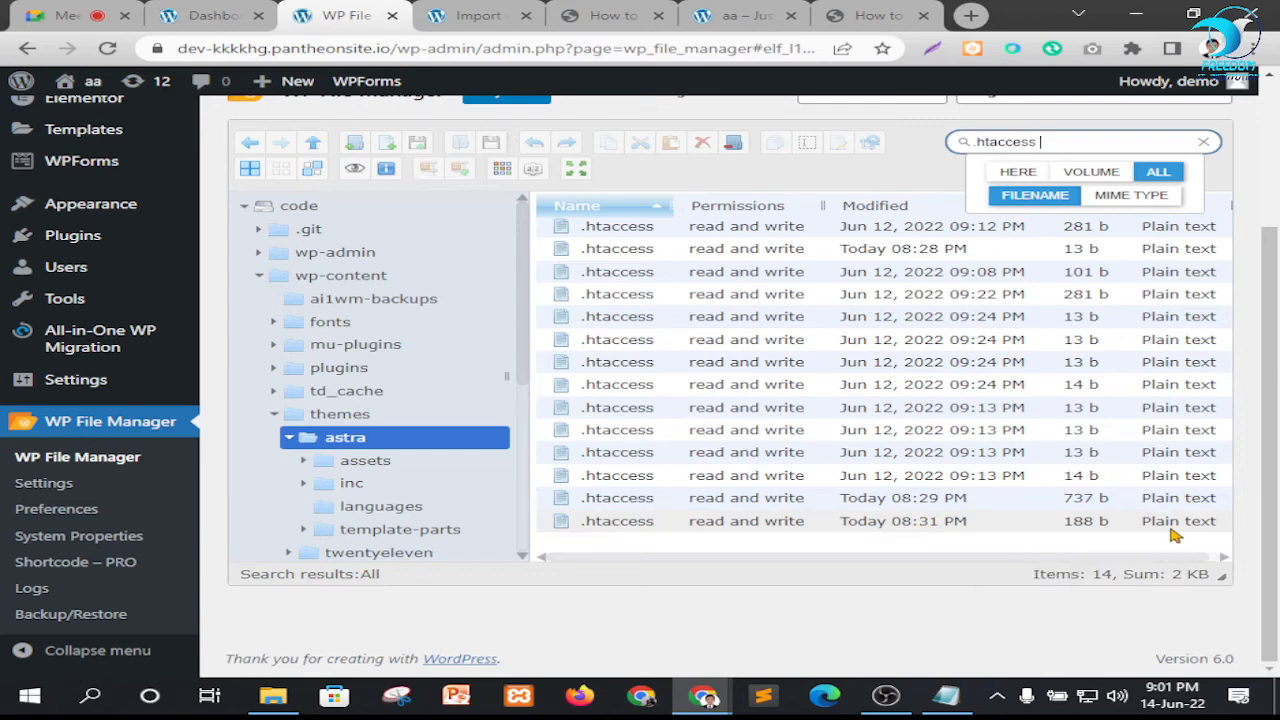
Try to open the 188 b .htaccess file from wp-content/ai1wm-backups and close the window it opens in
click(630, 530)
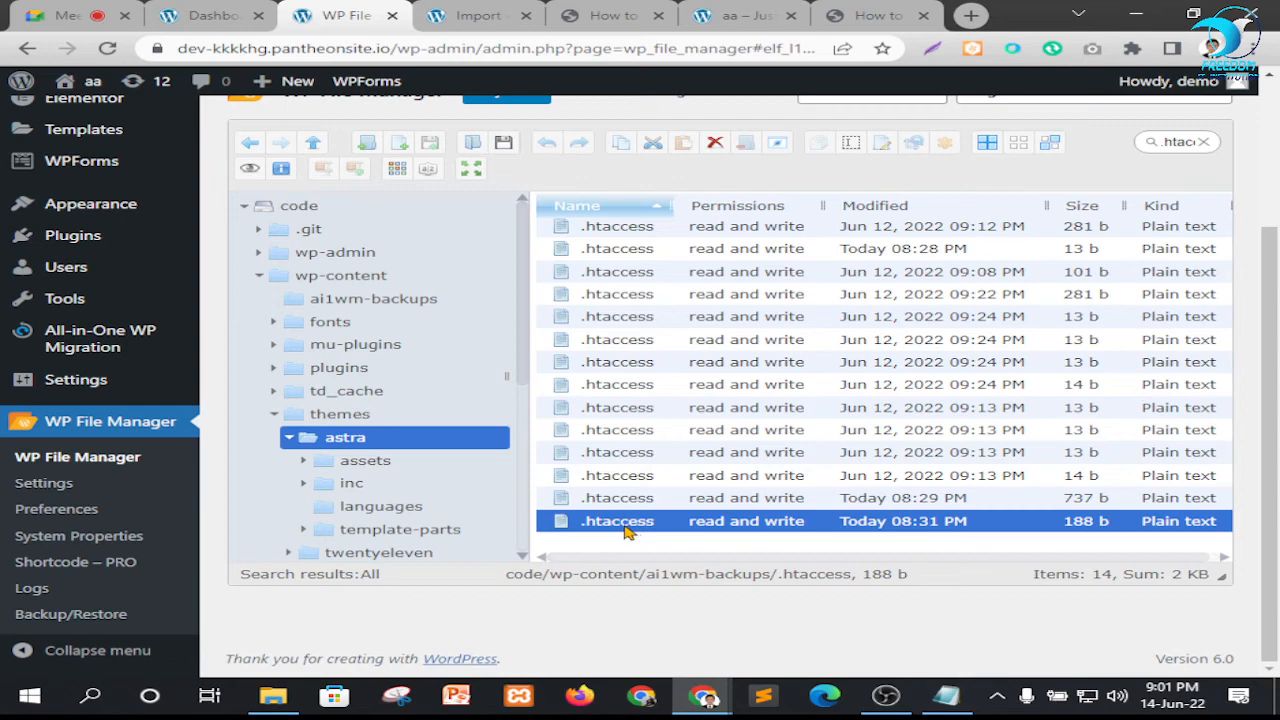
right_click(627, 531)
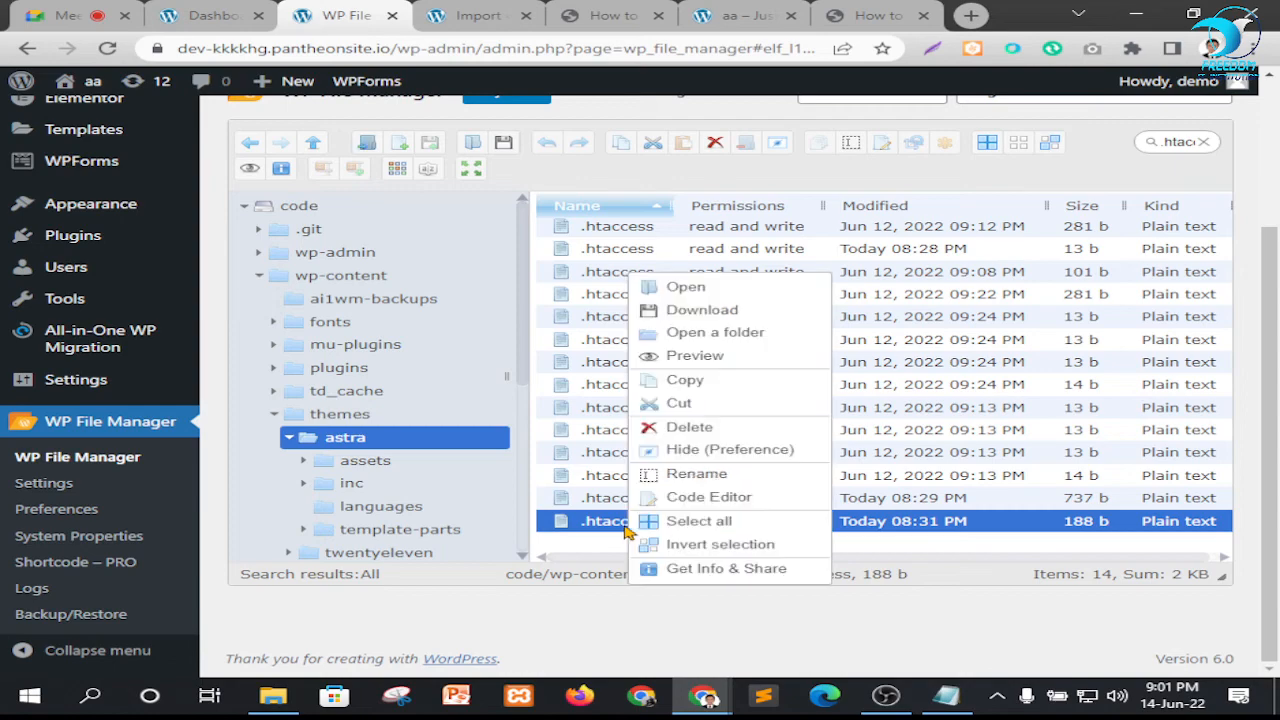
click(686, 288)
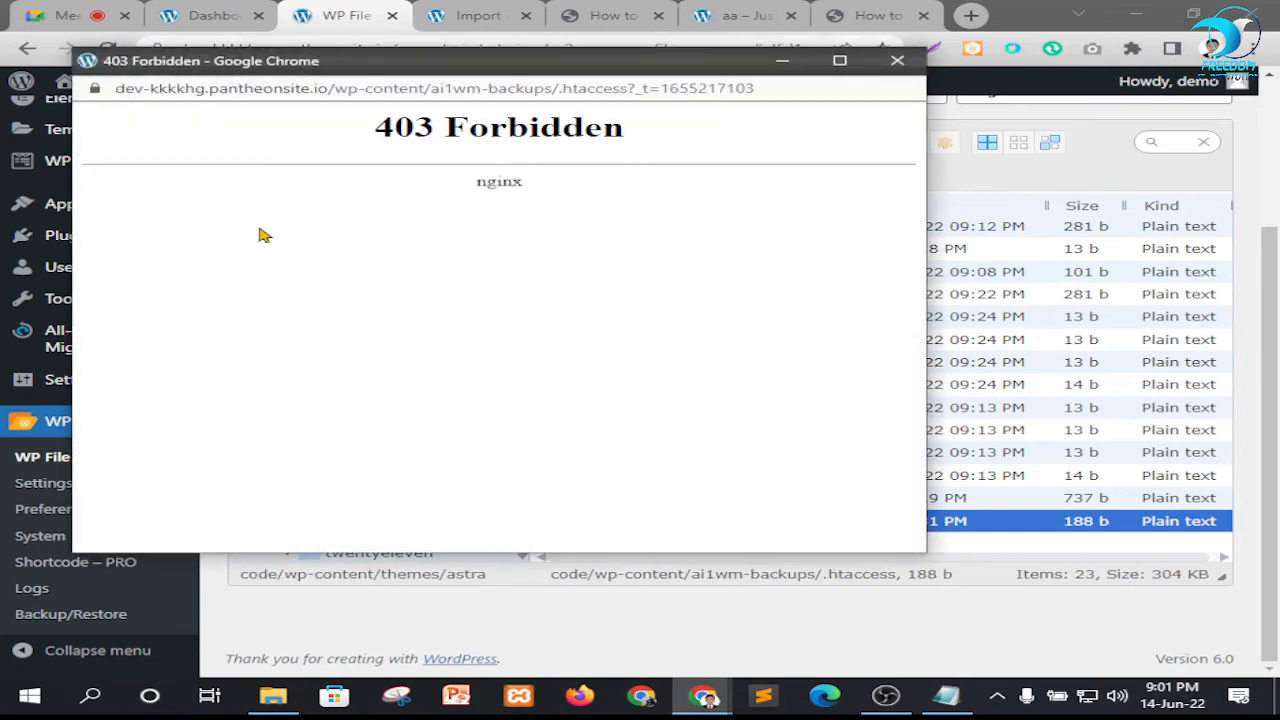
click(898, 62)
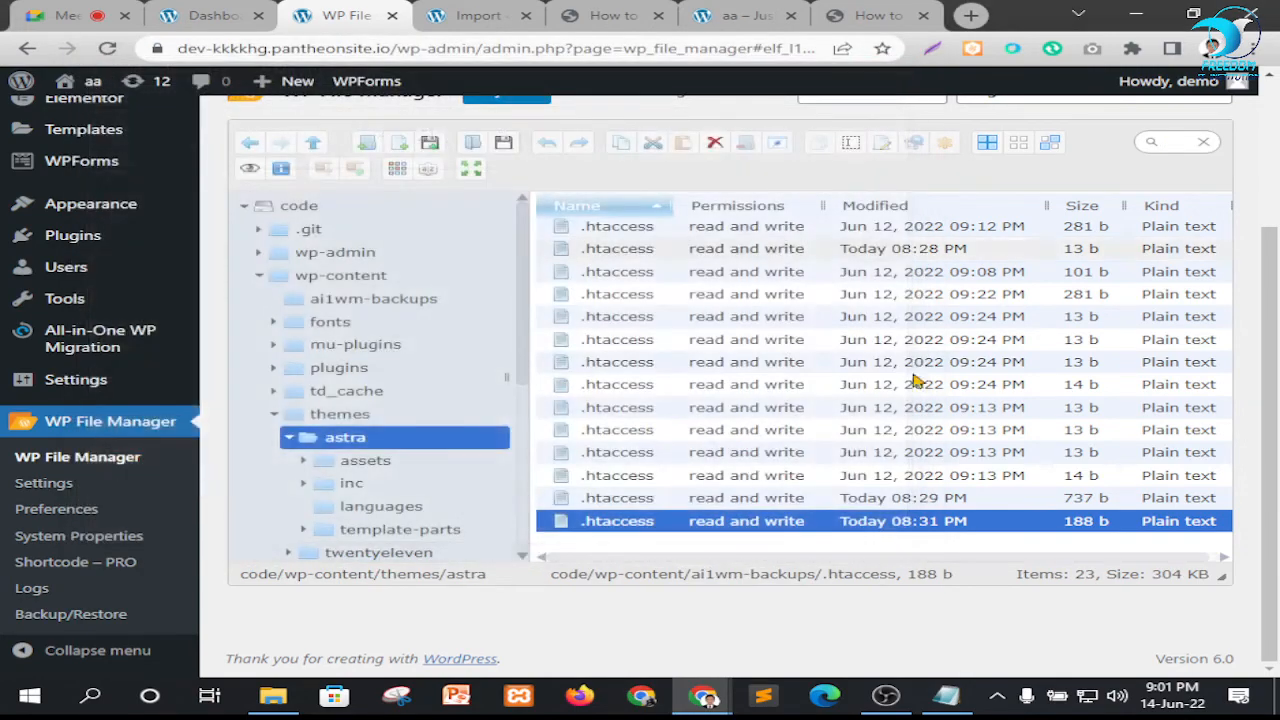
Open the 188 b .htaccess file from wp-content/ai1wm-backups in the Code Editor and review its existing IfModule directives
right_click(805, 524)
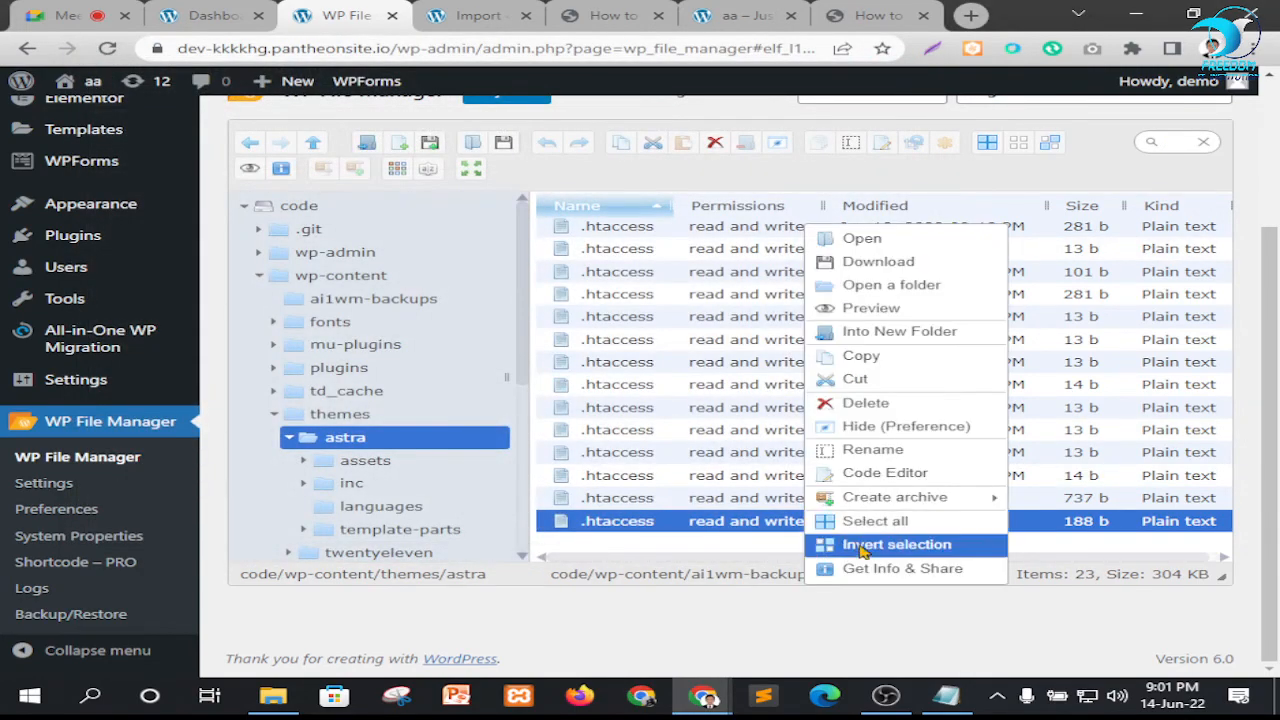
click(890, 474)
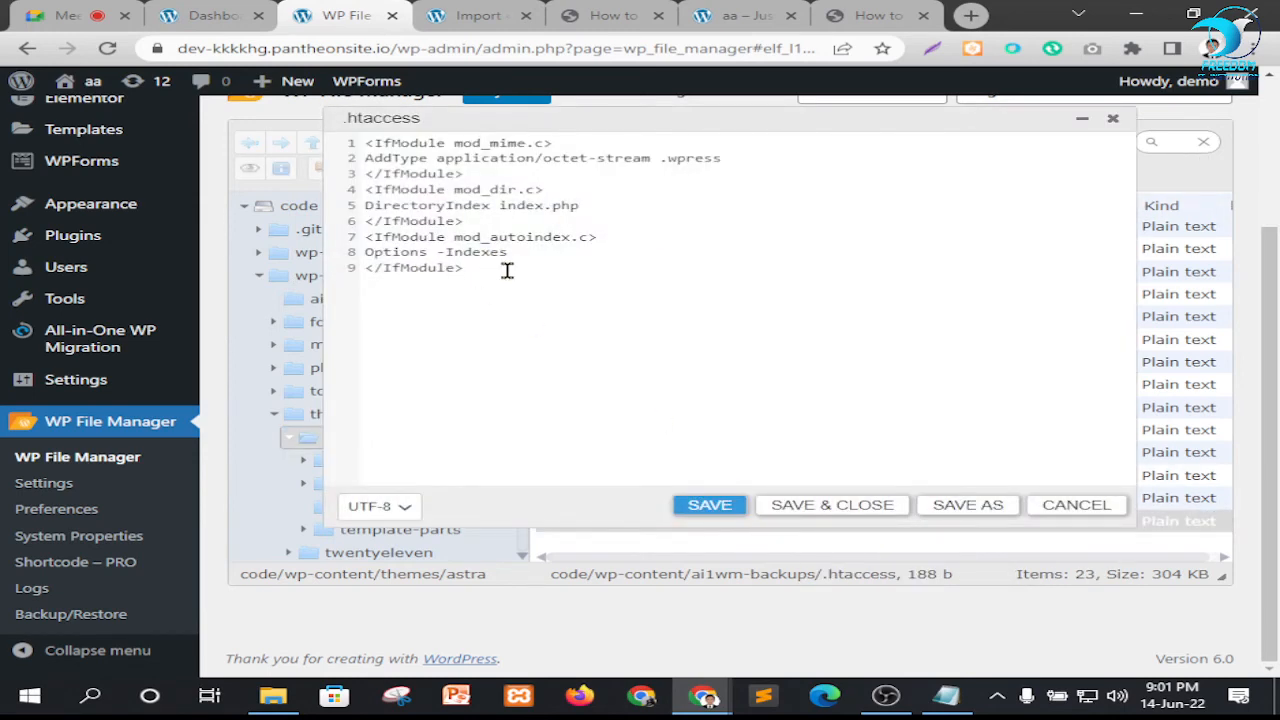
click(507, 268)
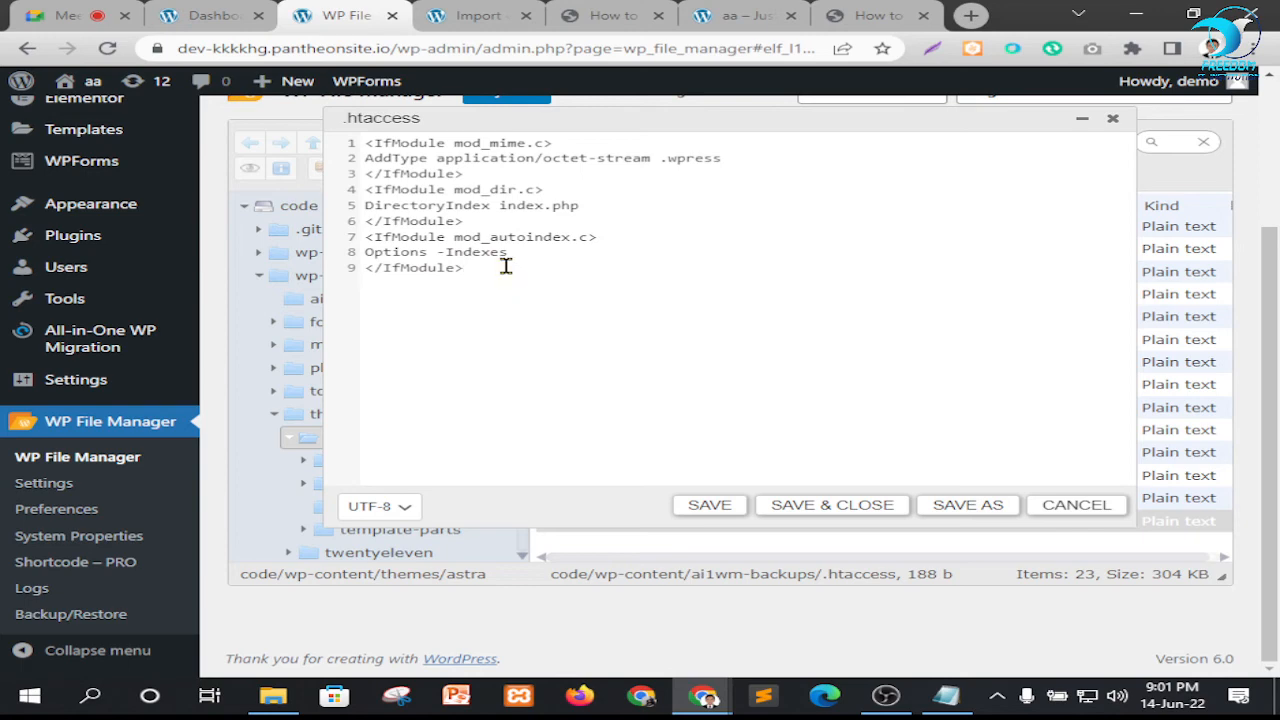
drag(507, 268, 408, 187)
click(645, 244)
Copy the five php_value lines given for the .htaccess file in the ServMask how-to article
click(612, 12)
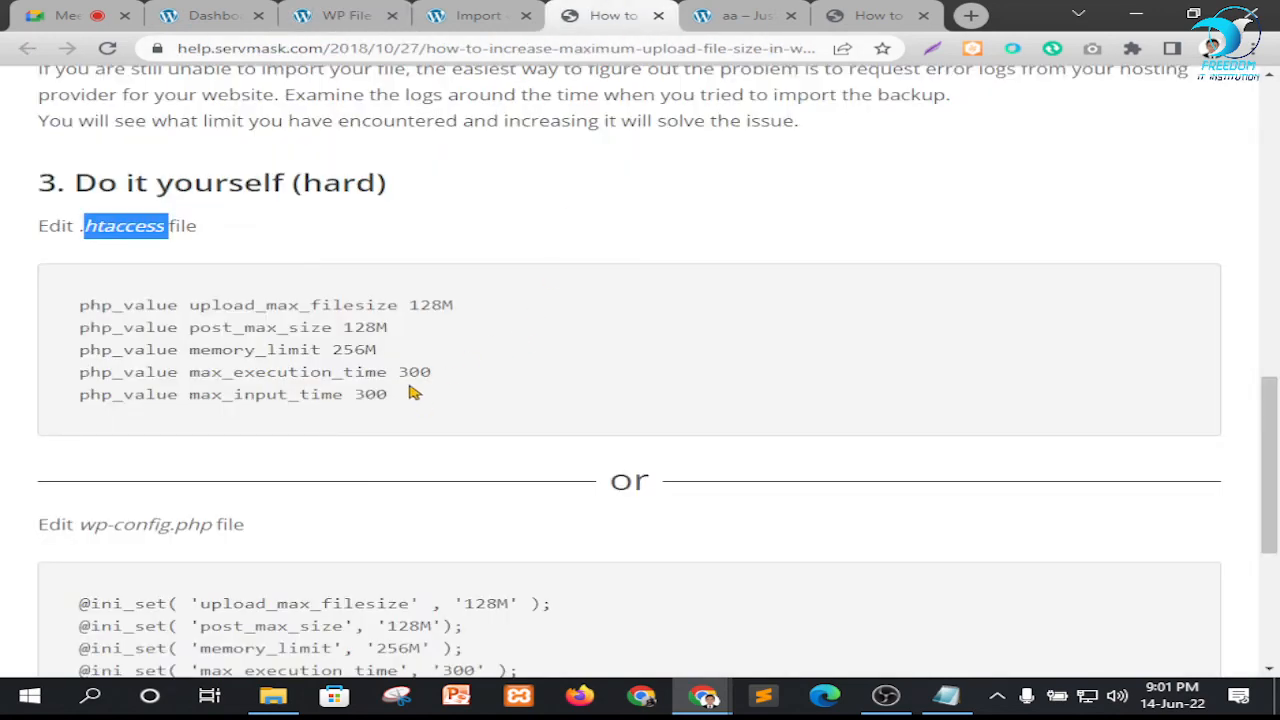
drag(410, 397, 72, 320)
key(ctrl+c)
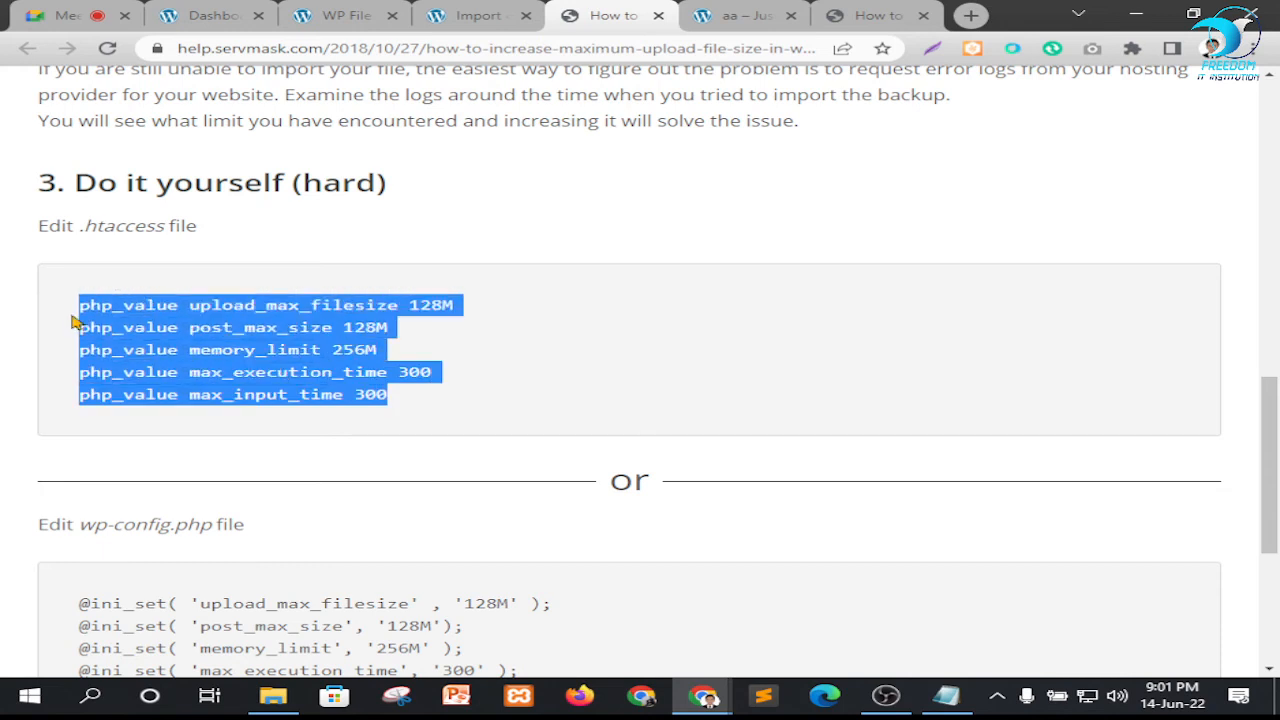
click(163, 306)
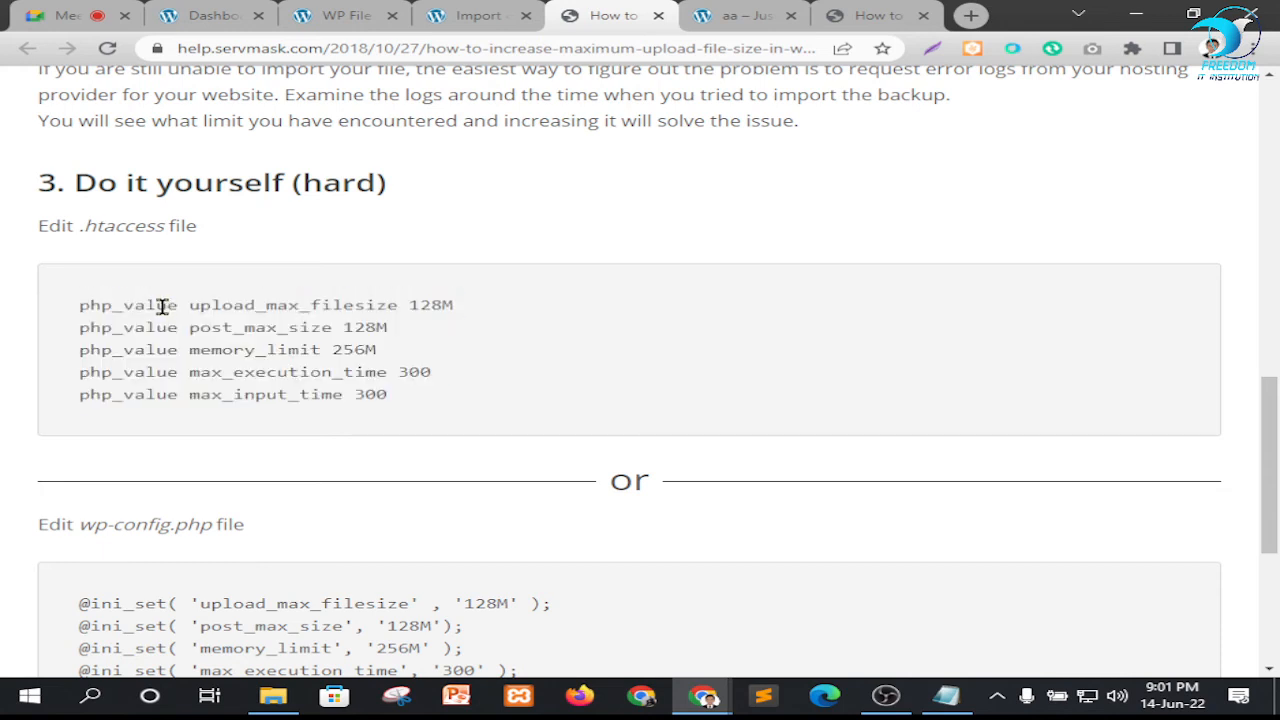
drag(197, 302, 430, 307)
click(430, 307)
Add three blank lines at the start of the .htaccess file and paste the copied php_value lines there
click(345, 16)
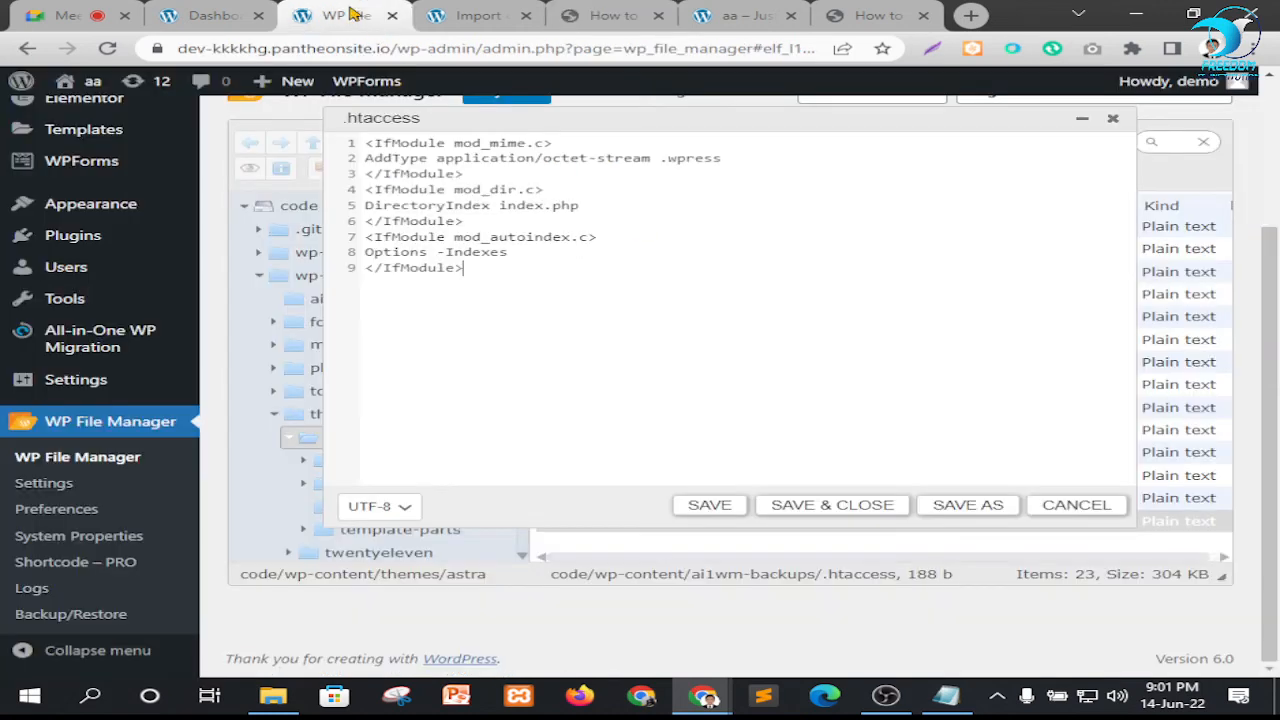
key(Return)
key(Return)
key(Return)
click(388, 150)
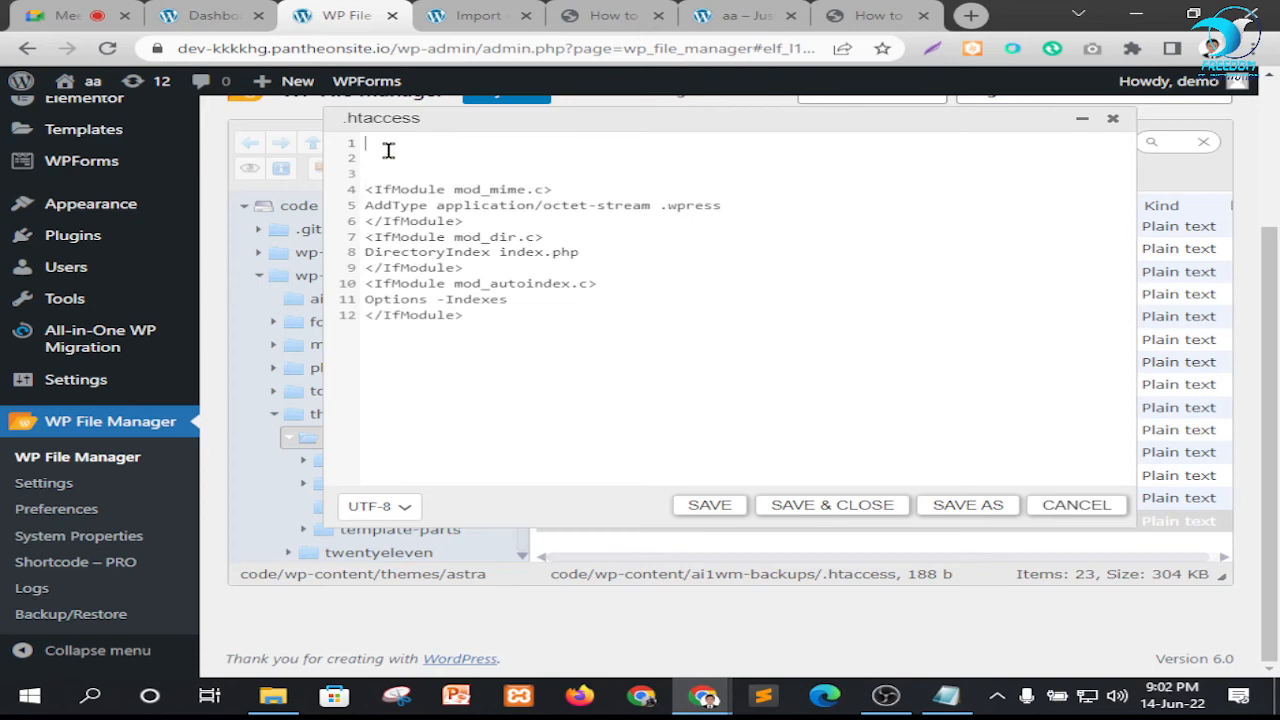
key(ctrl+v)
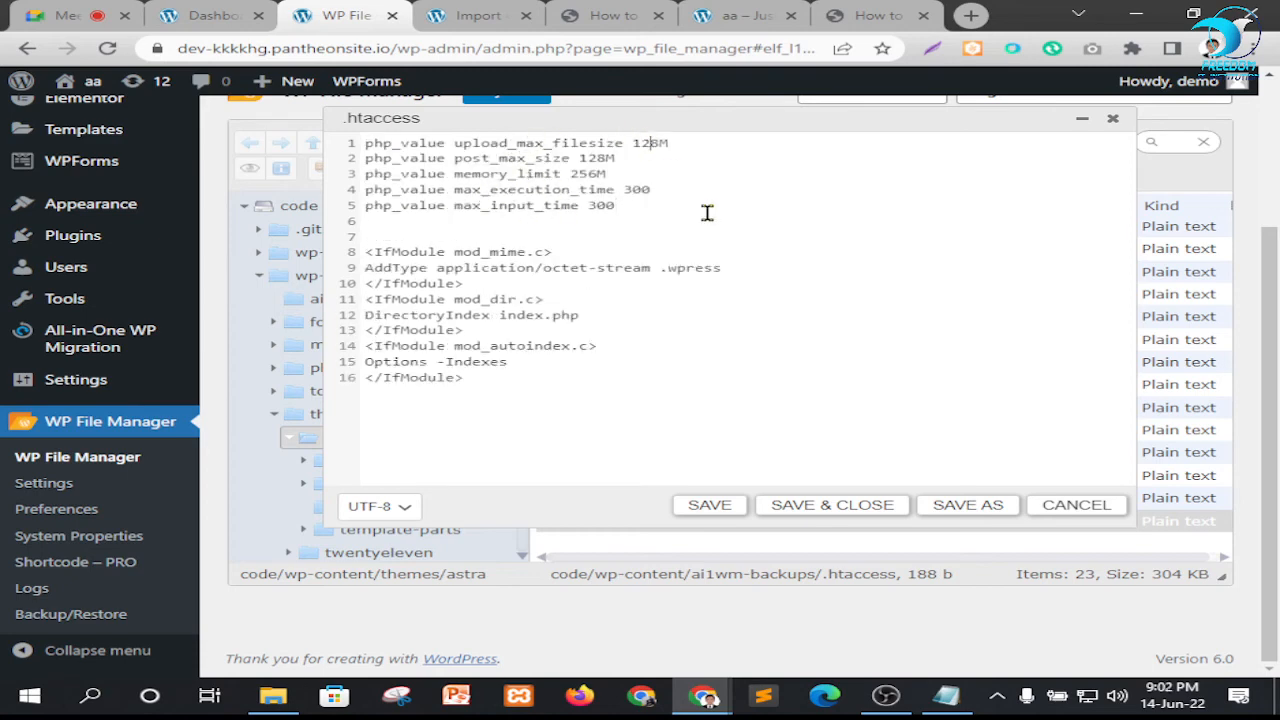
Set upload_max_filesize to 512M in the .htaccess file, review the other php_value lines, and save the file
key(BackSpace)
double_click(640, 142)
click(688, 146)
click(597, 158)
drag(456, 174, 520, 176)
click(597, 174)
drag(524, 191, 651, 191)
click(659, 191)
drag(463, 210, 580, 207)
click(622, 207)
click(708, 508)
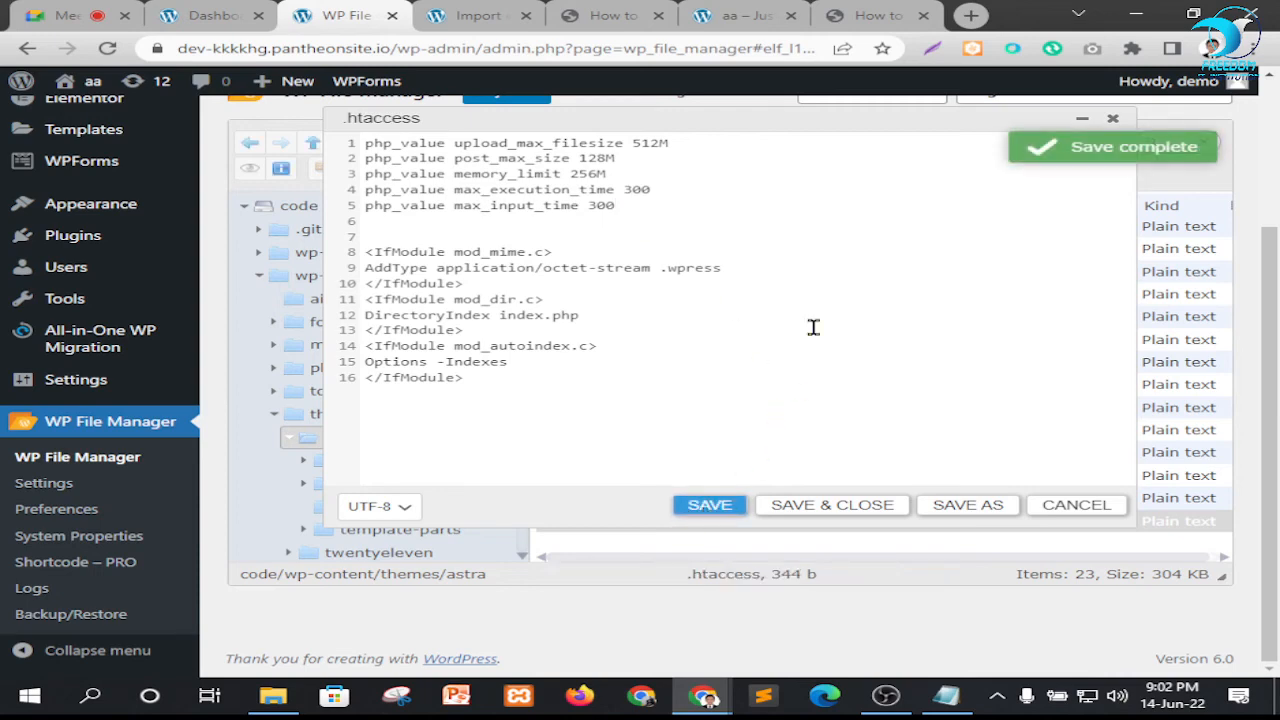
Reload the All-in-One WP Migration import page and check its maximum upload file size
click(488, 10)
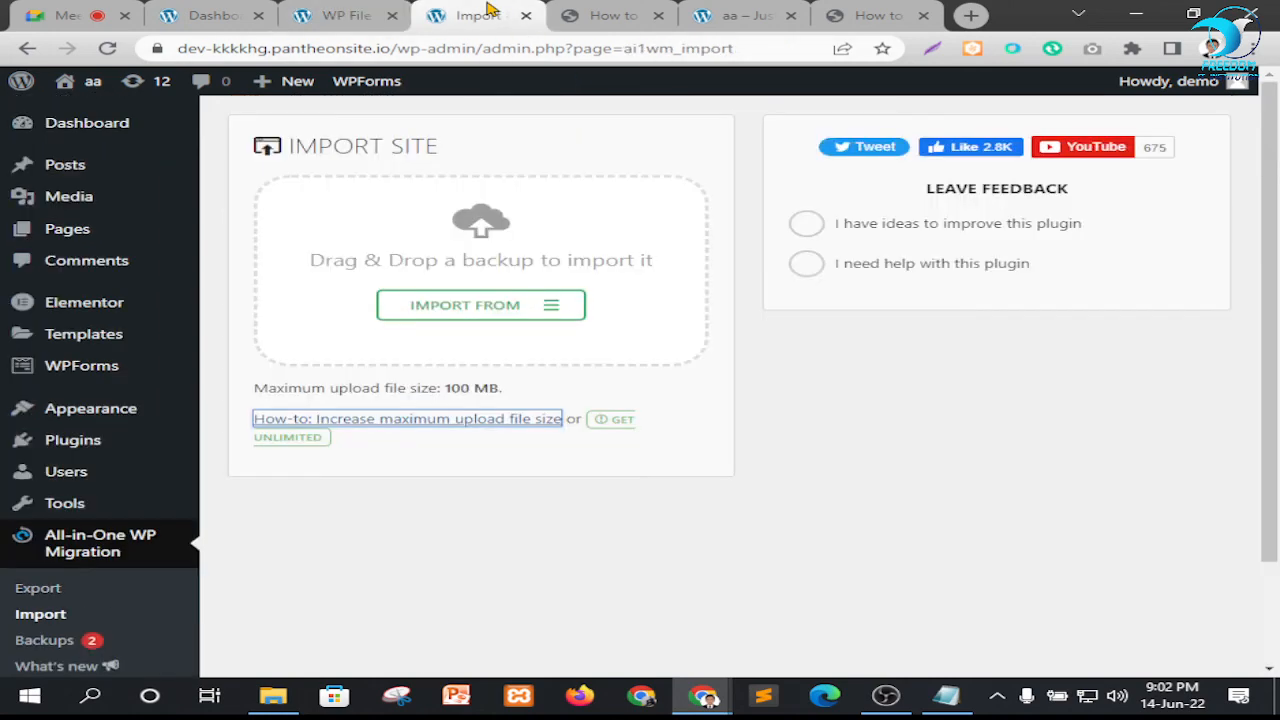
drag(440, 392, 499, 391)
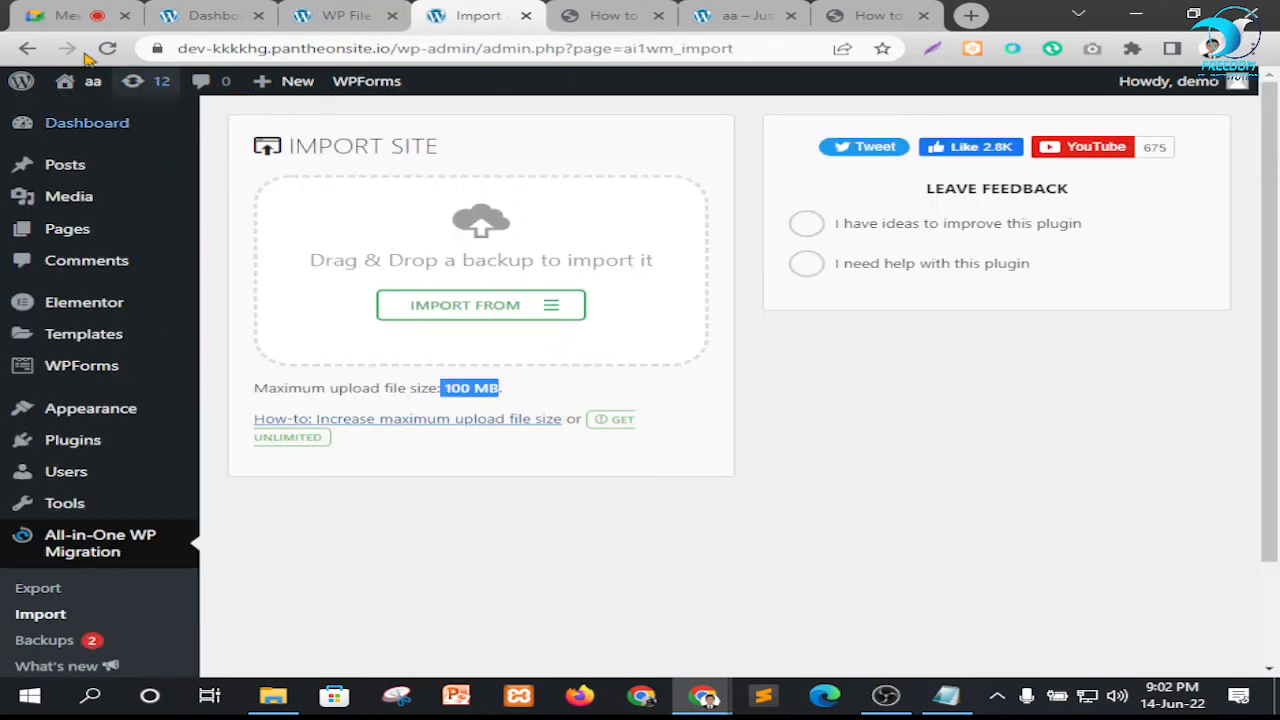
click(108, 49)
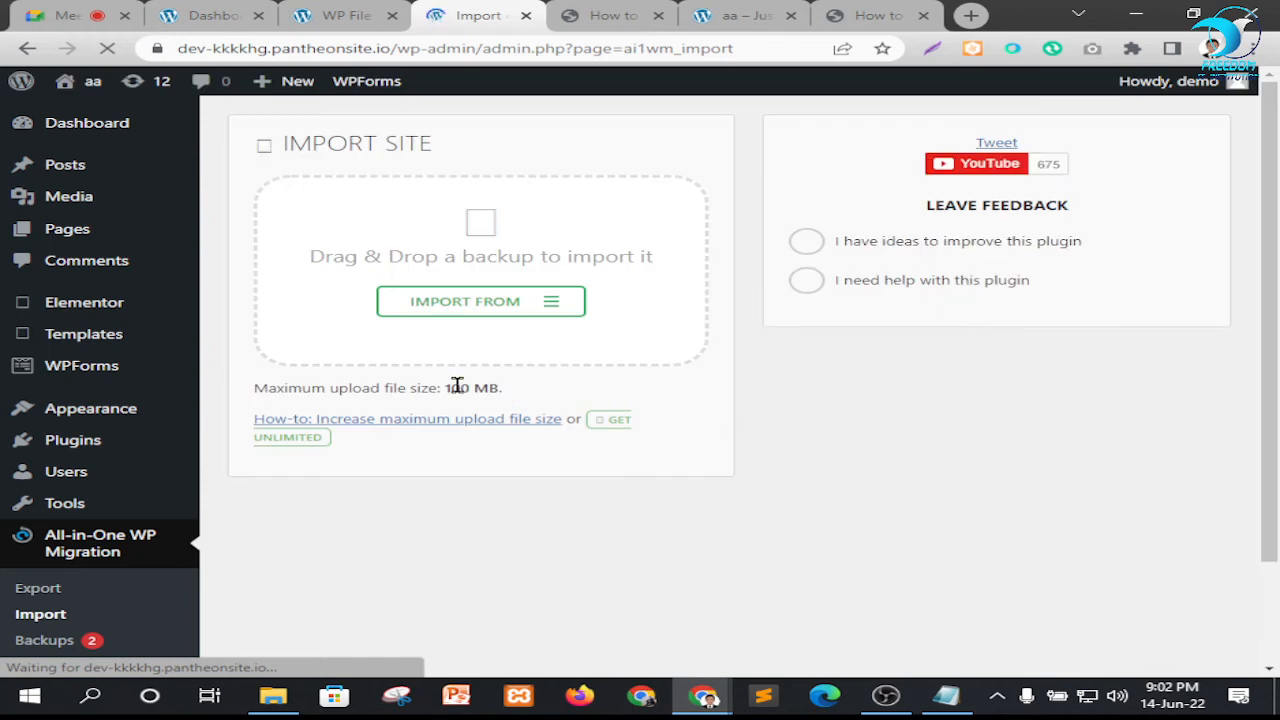
drag(450, 388, 500, 390)
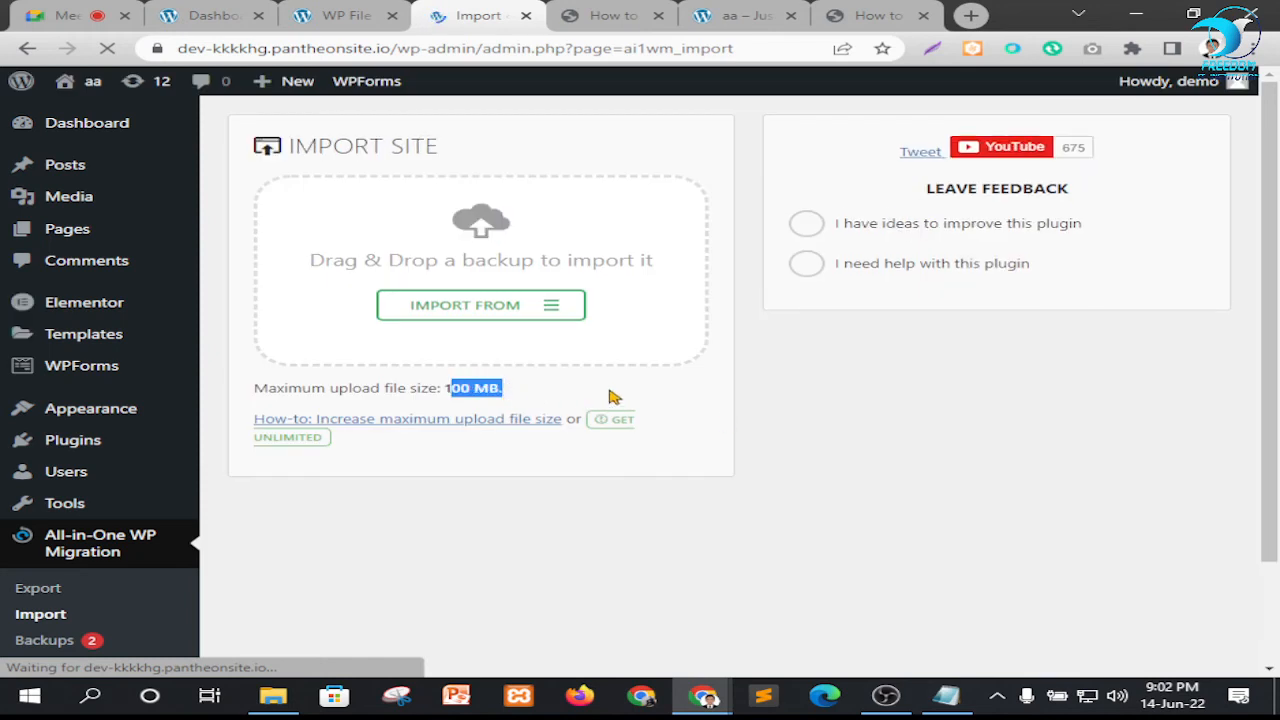
click(742, 397)
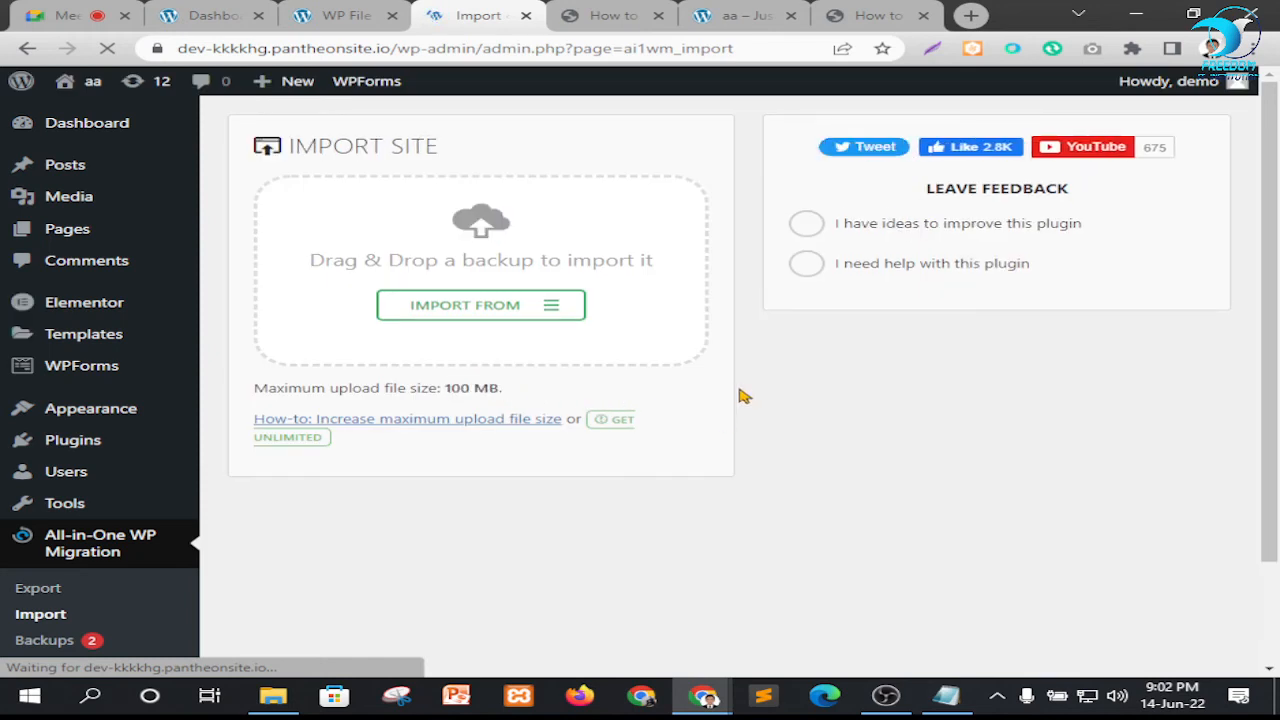
click(850, 8)
scroll(366, 350, down, 2)
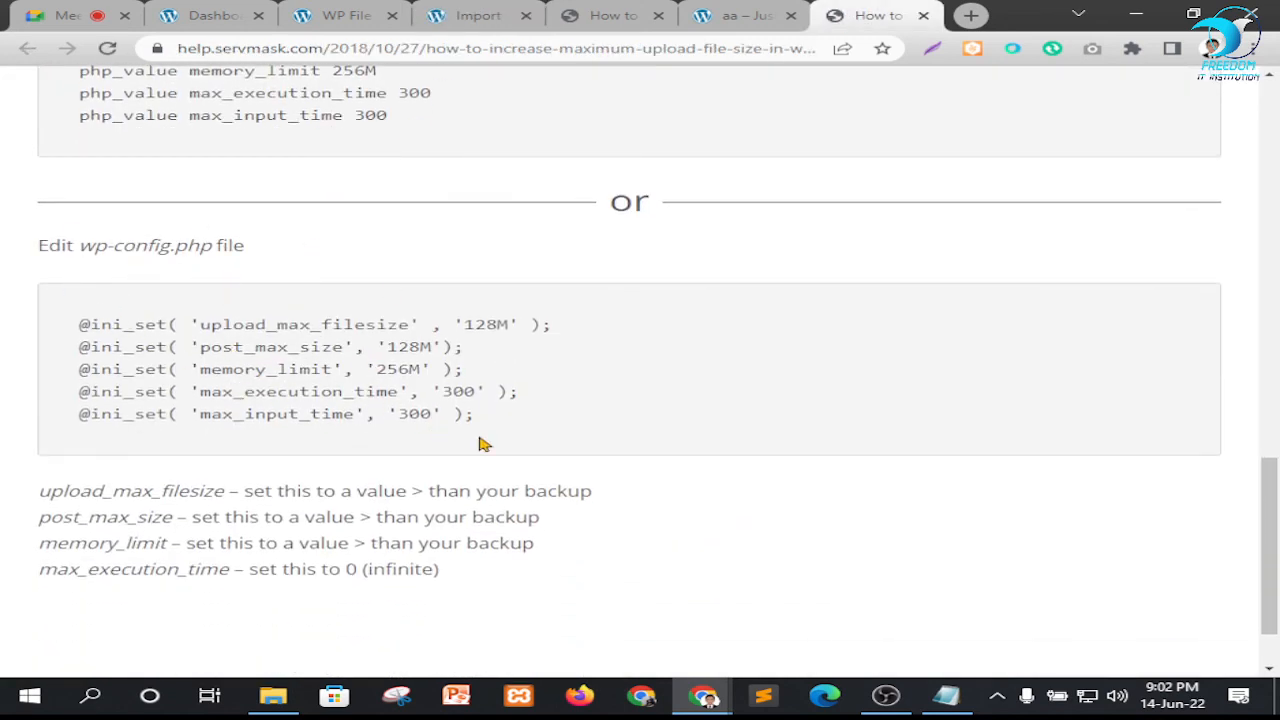
drag(481, 425, 78, 335)
right_click(130, 321)
click(180, 343)
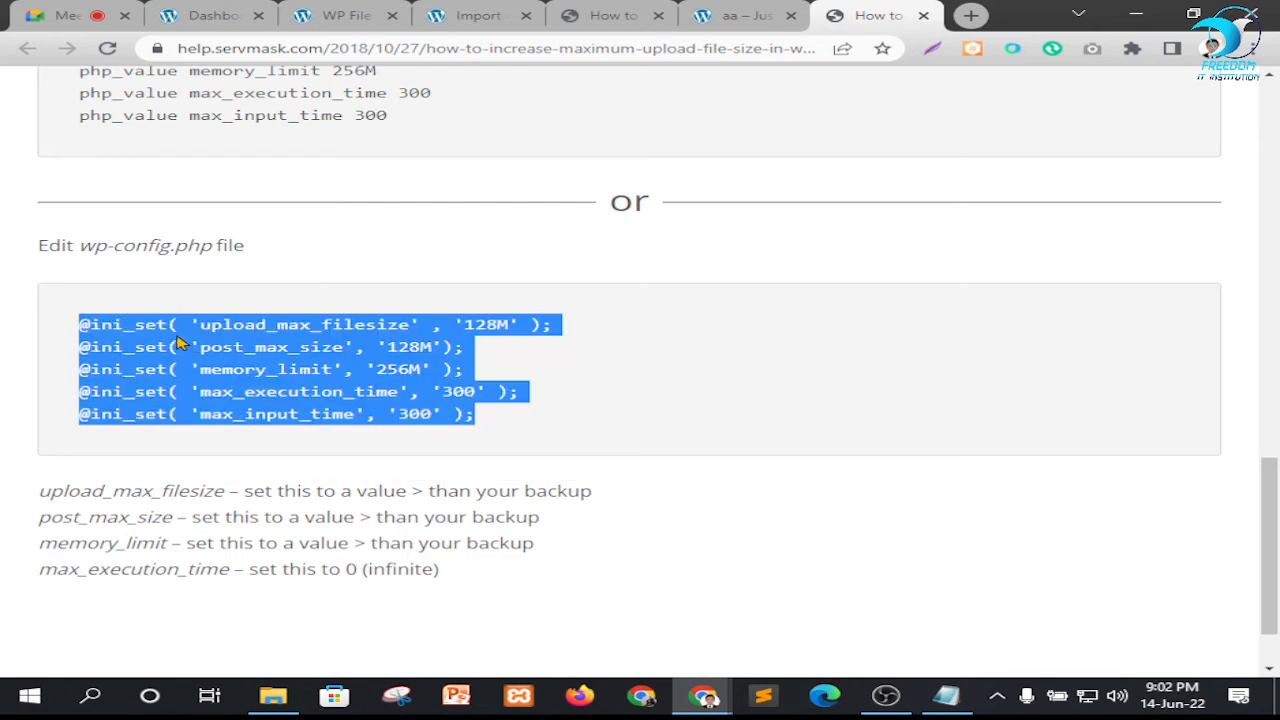
Recheck the import page and open .htaccess file, and look up the alternative file's name in the how-to article
click(457, 13)
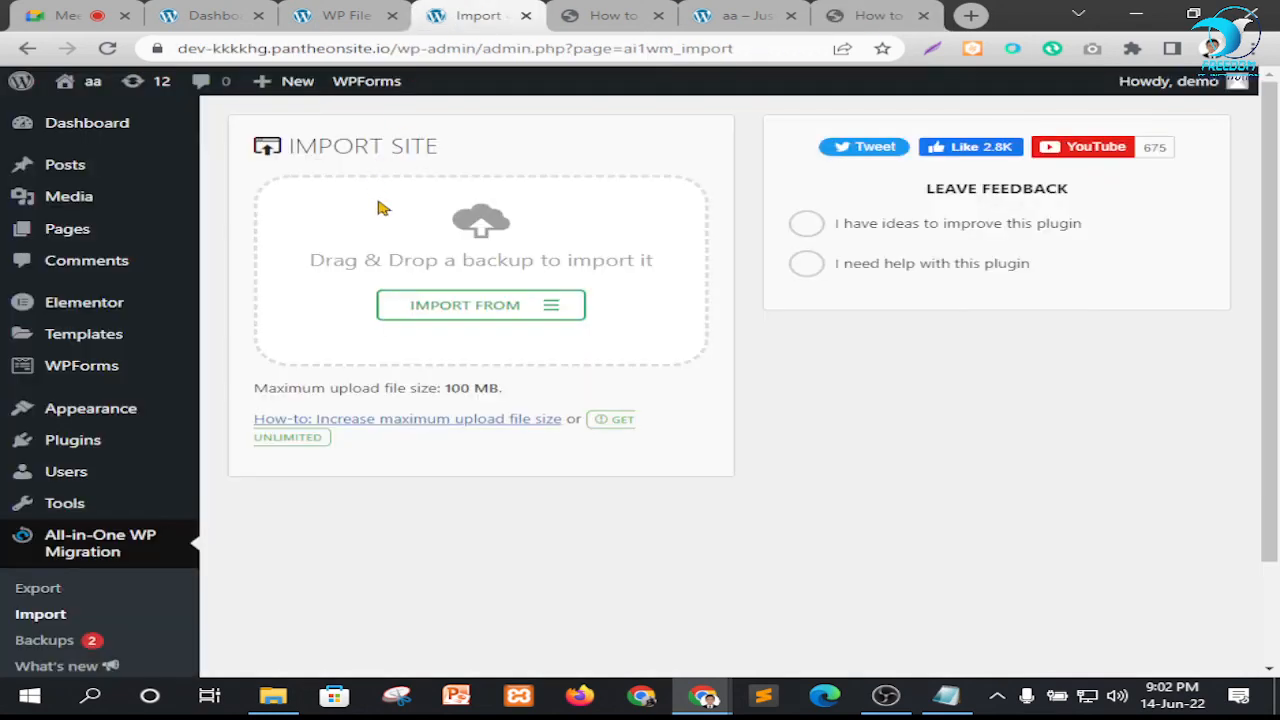
click(340, 12)
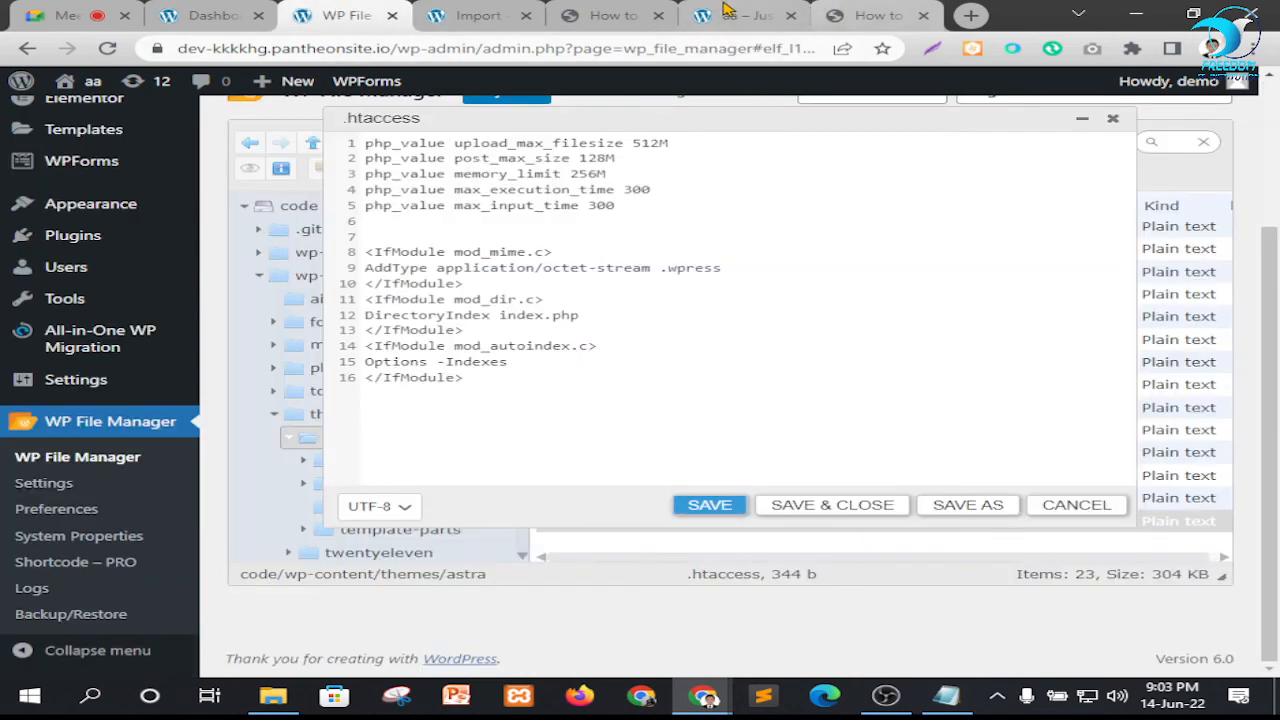
click(608, 15)
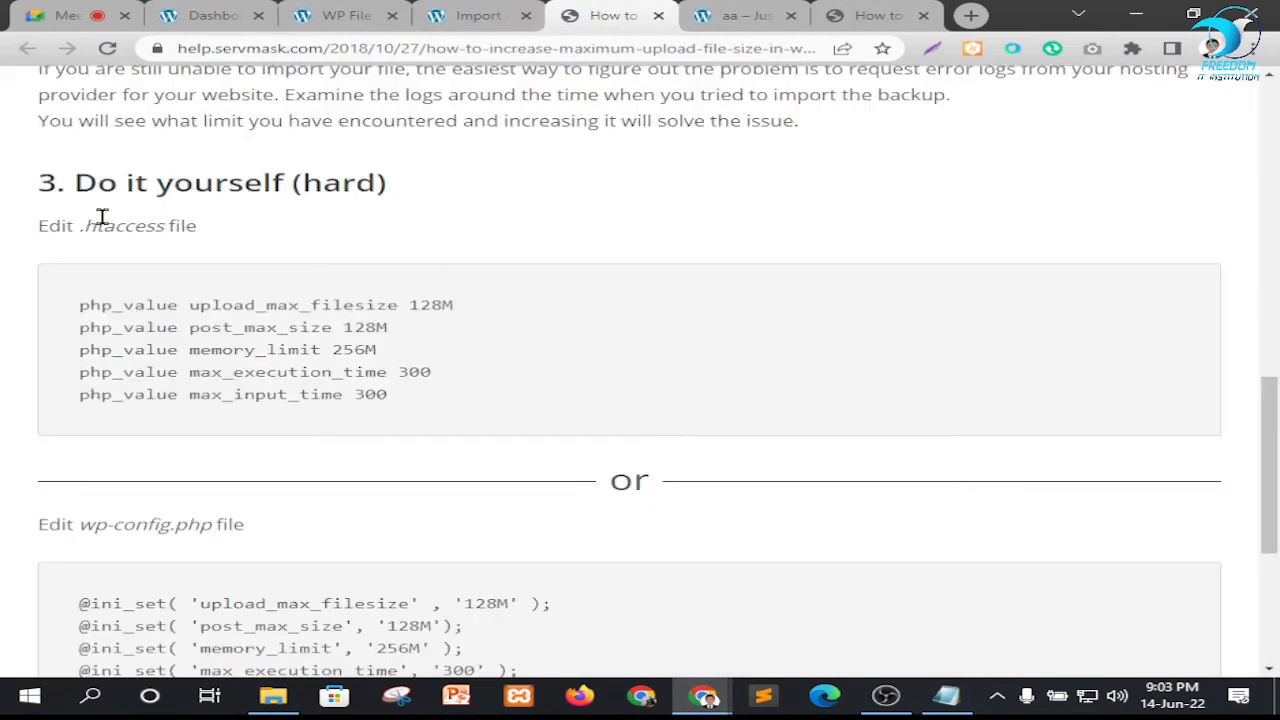
scroll(318, 438, down, 3)
drag(80, 245, 266, 263)
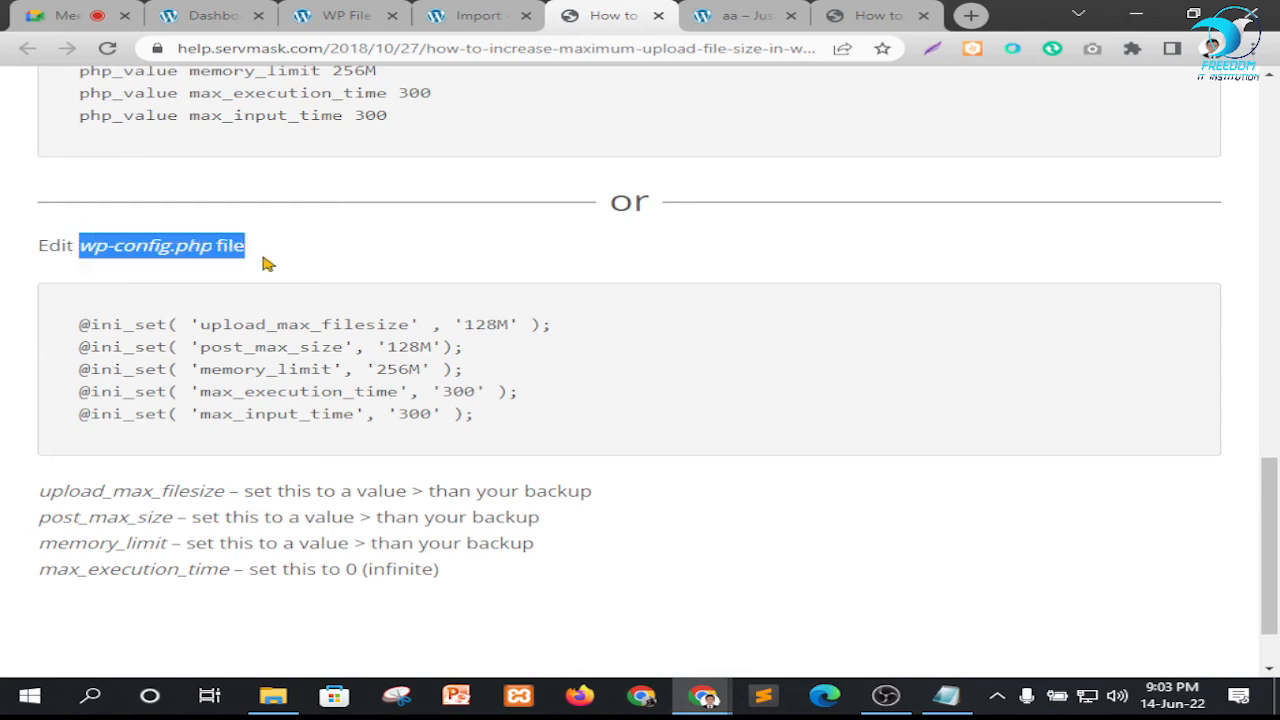
Save the .htaccess file again, close its editor, and dismiss the WP File Manager review notice
click(345, 15)
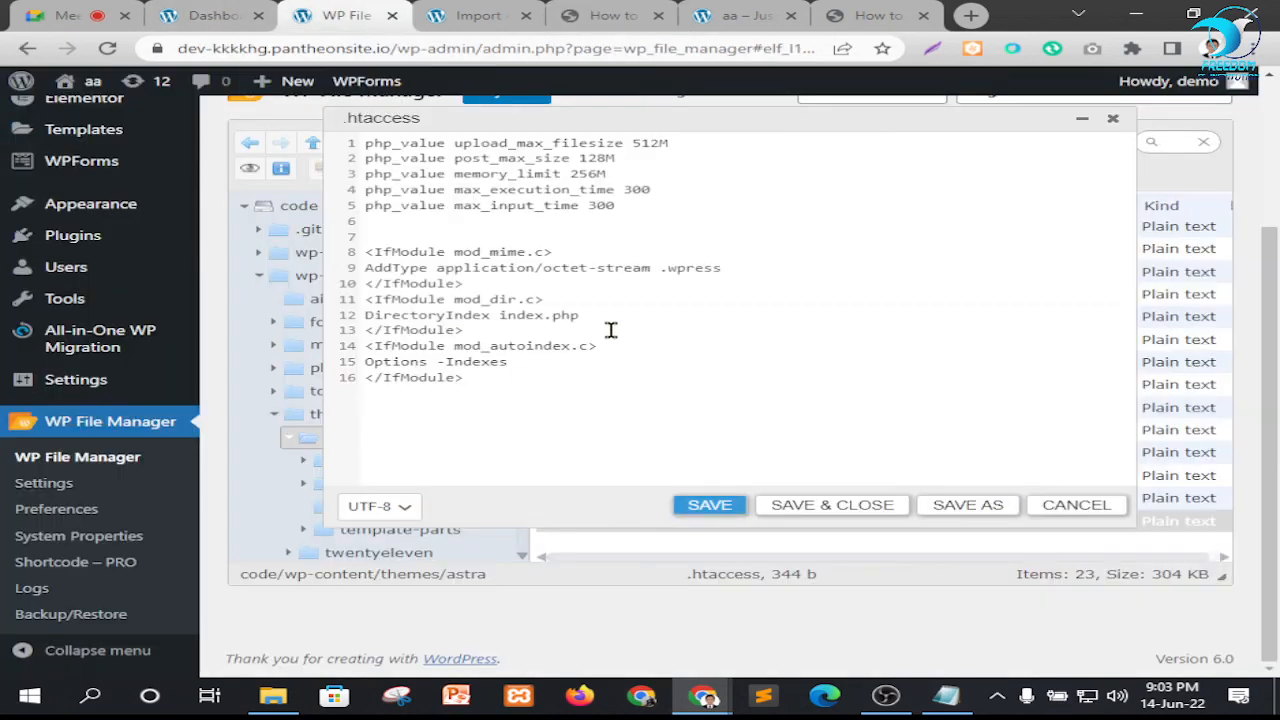
click(712, 506)
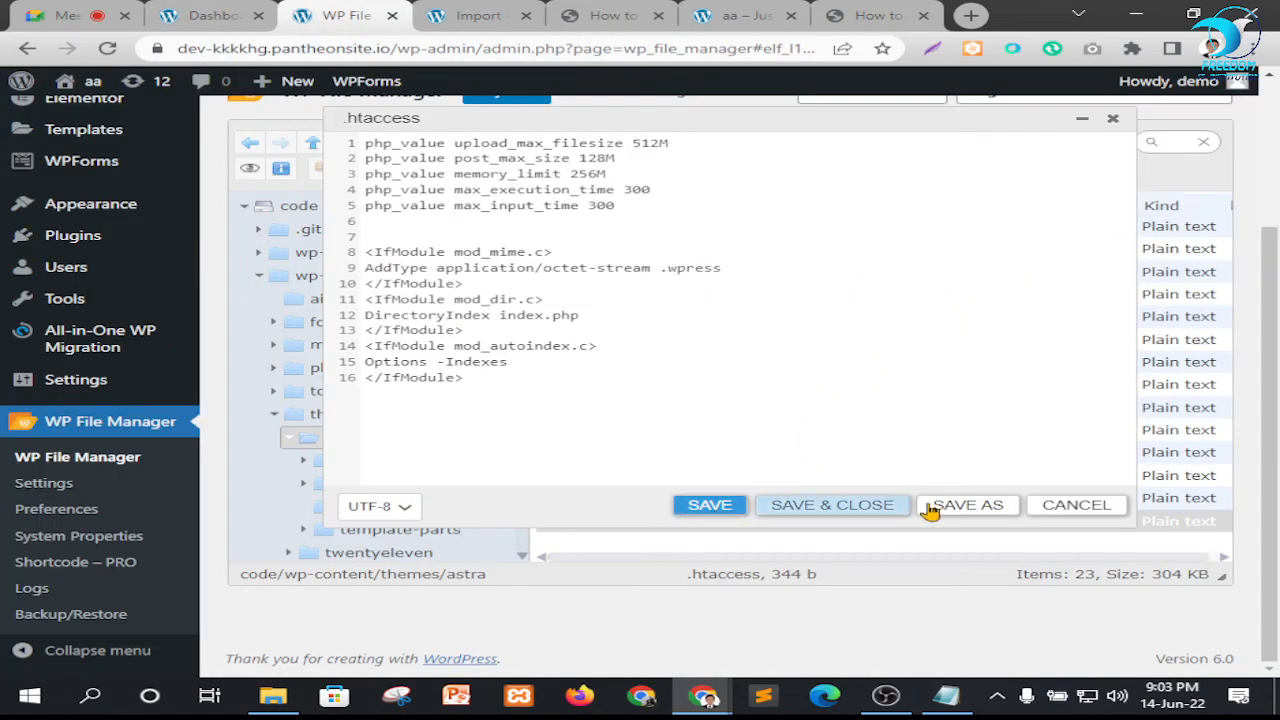
click(832, 506)
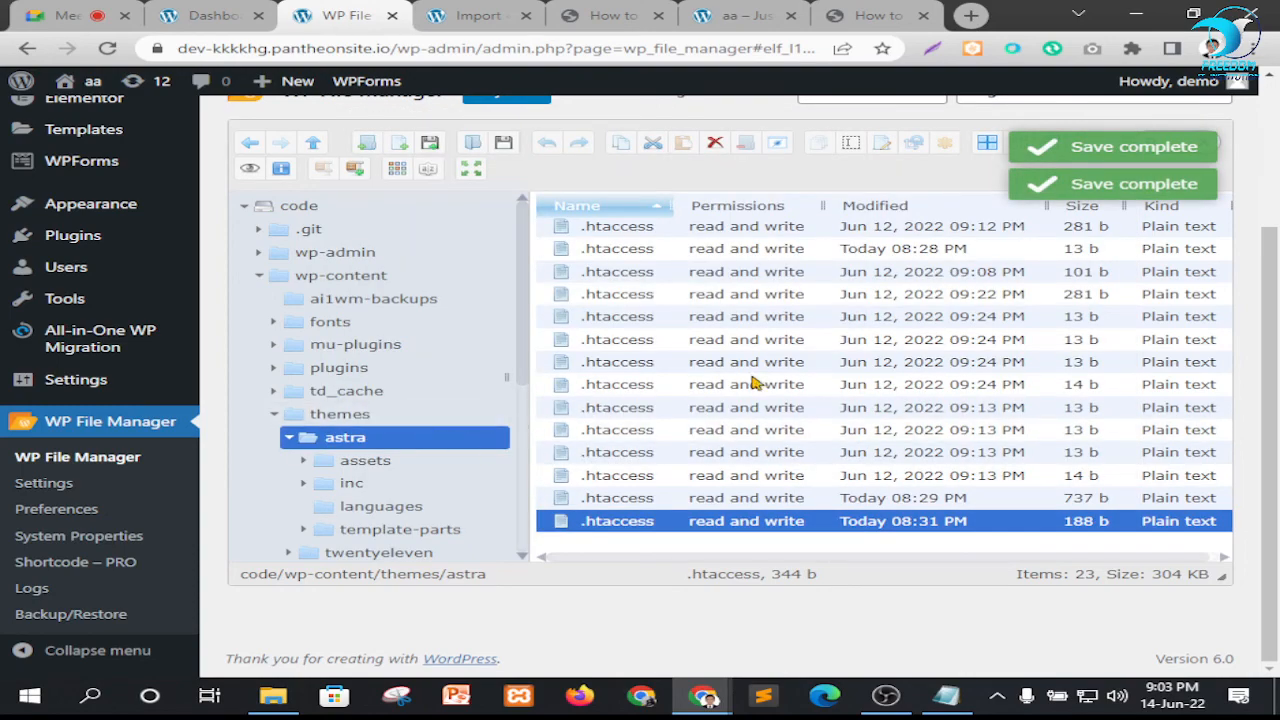
scroll(757, 383, up, 3)
scroll(777, 400, down, 3)
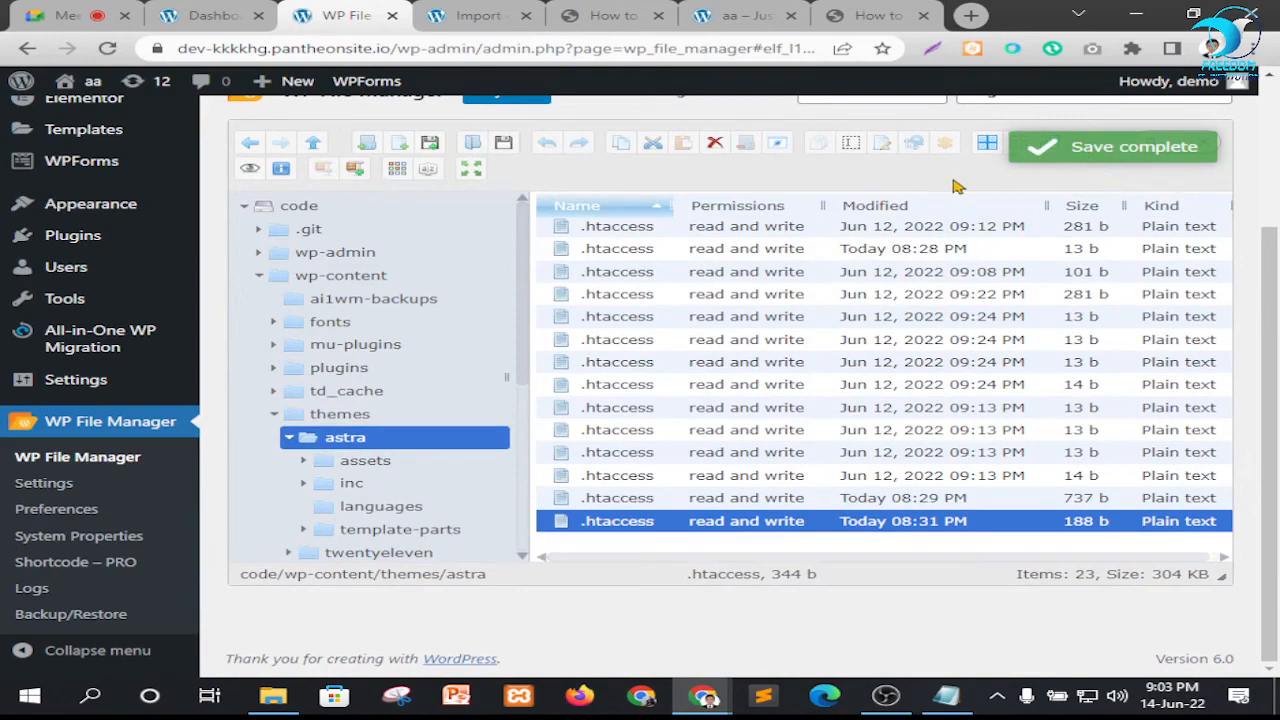
scroll(1275, 170, up, 2)
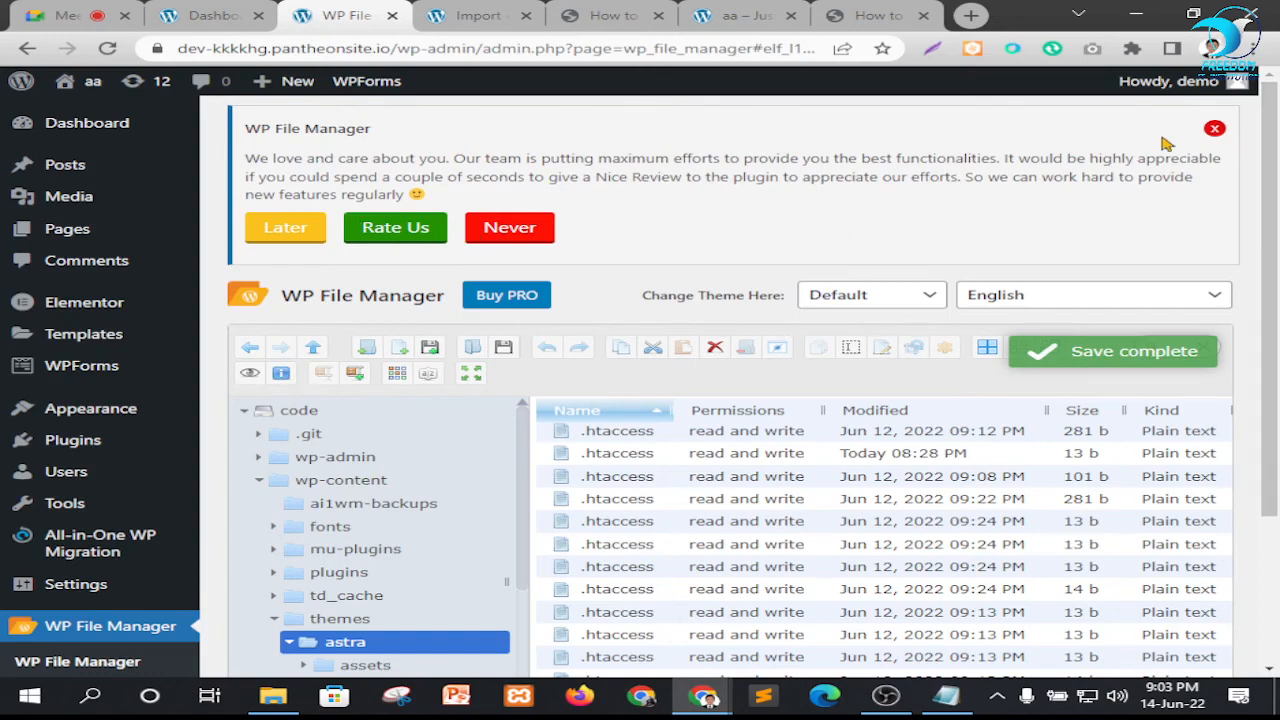
click(1213, 131)
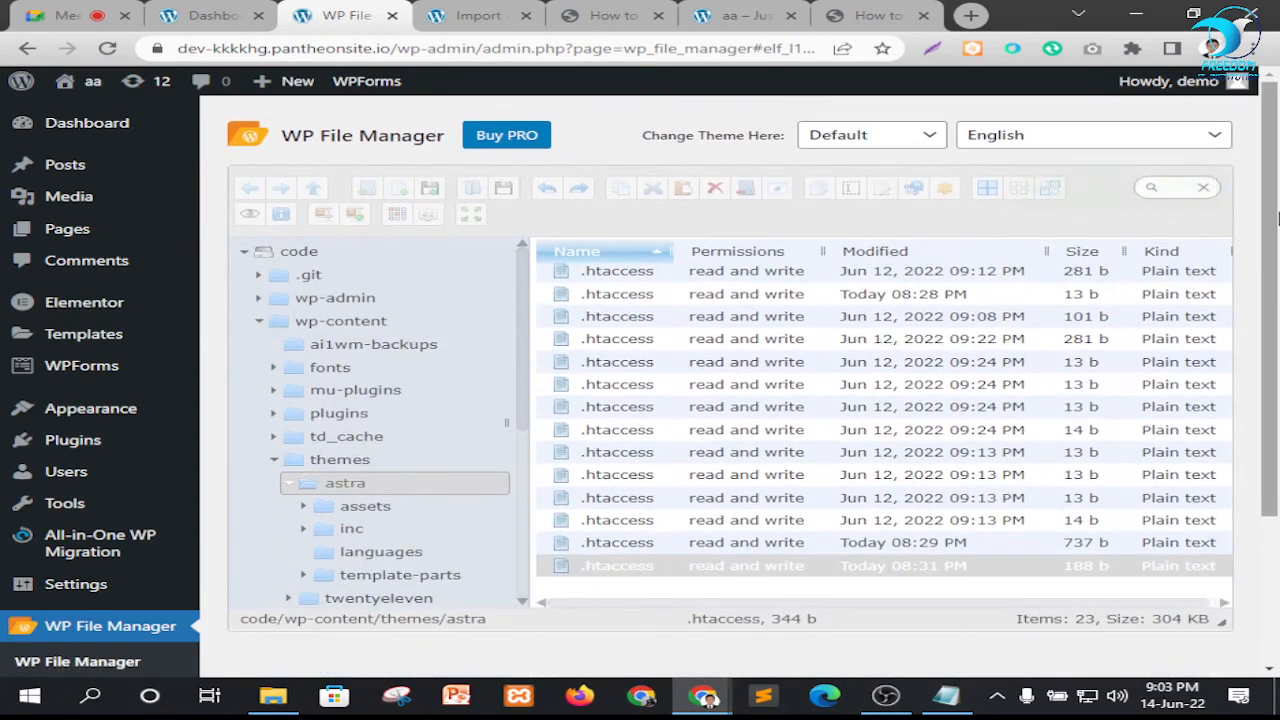
Filter the astra folder's files by "wp" and open wpml-config.xml in the Code Editor
click(1147, 191)
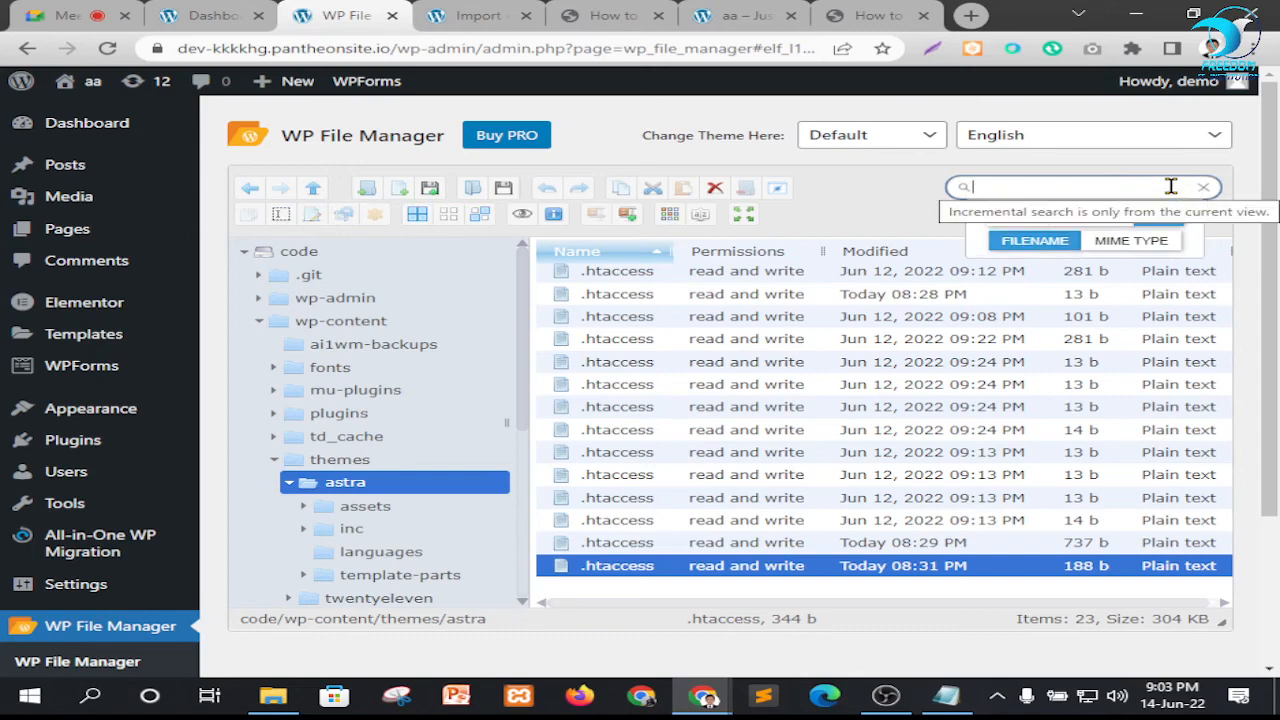
text(wp)
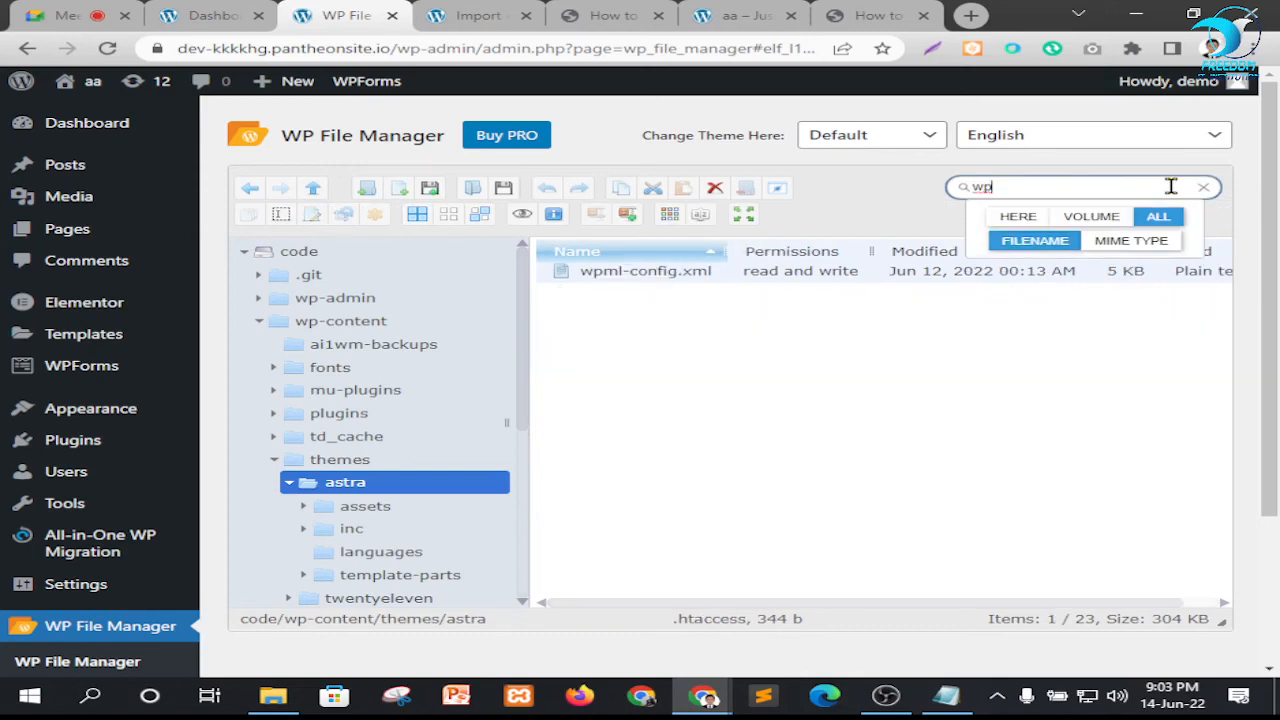
click(684, 277)
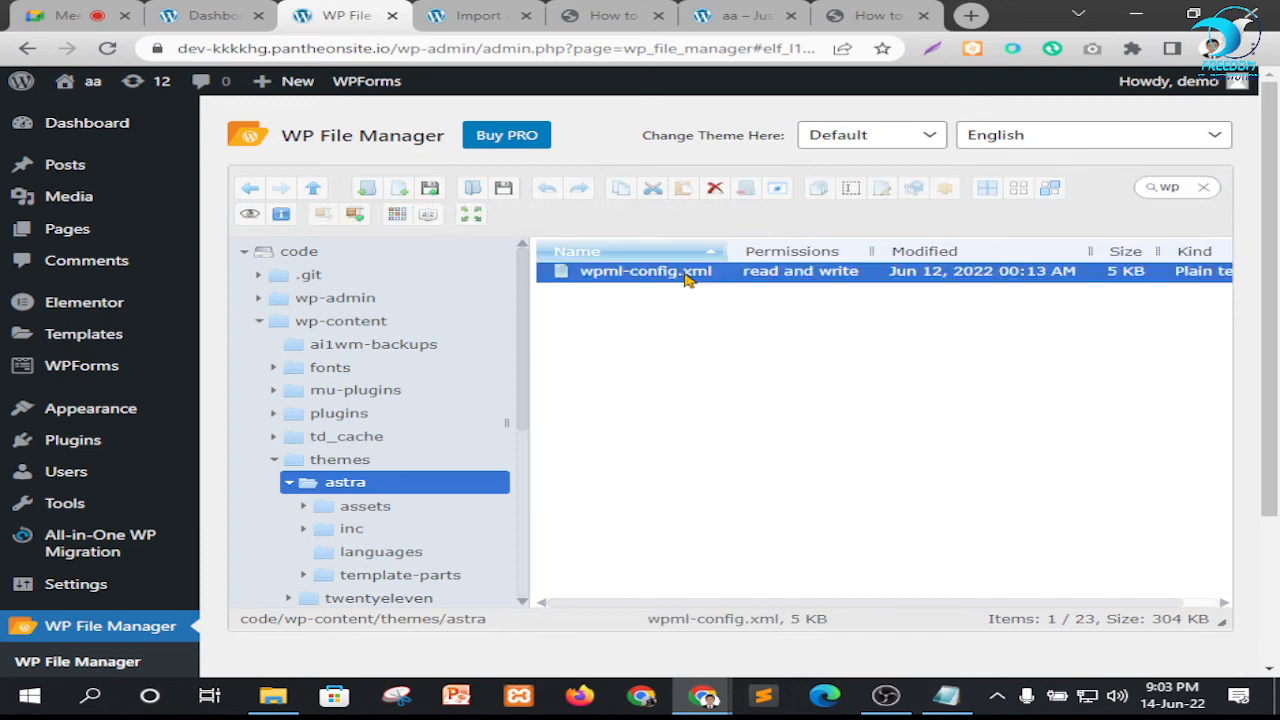
right_click(686, 279)
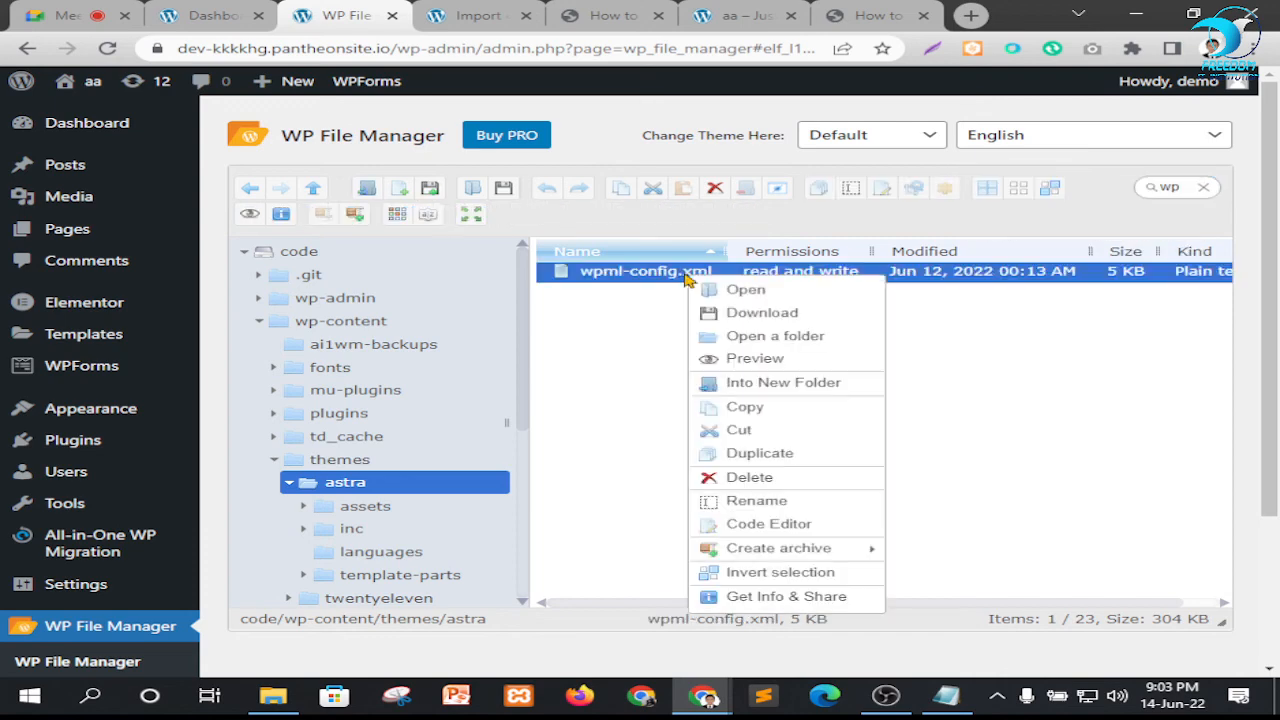
click(755, 528)
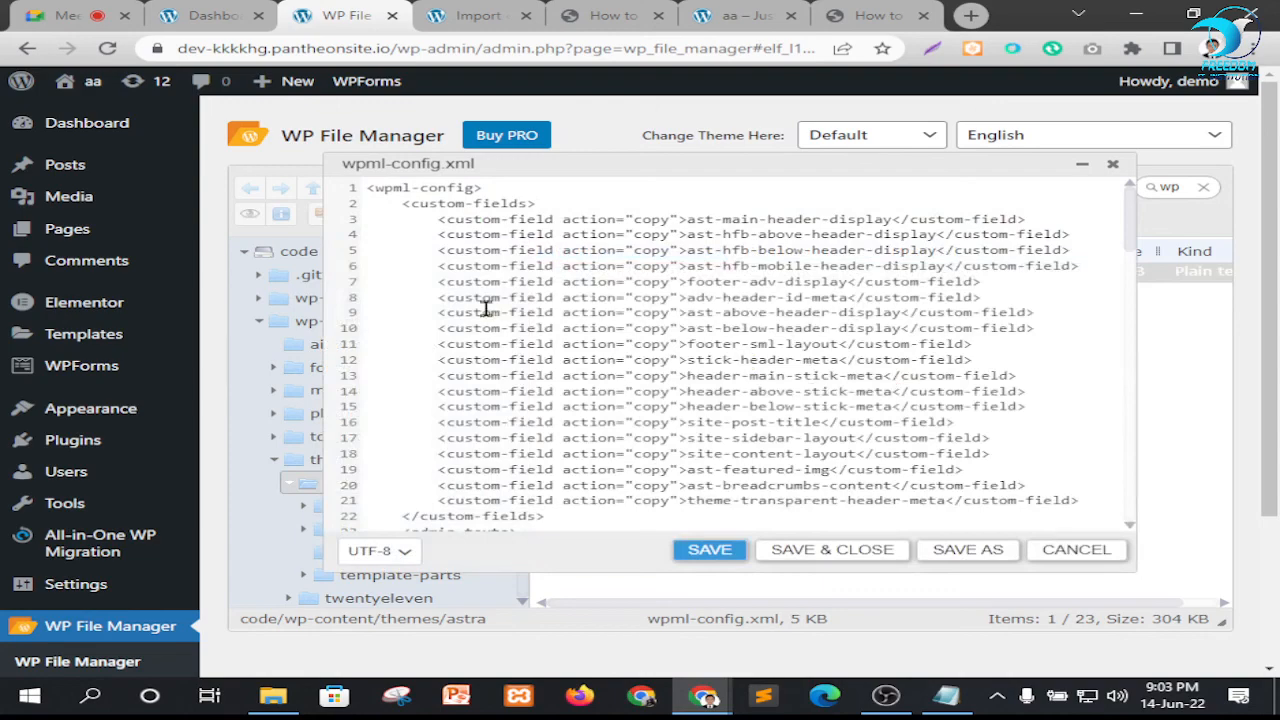
Look through the contents of wpml-config.xml down to its last line and back up
scroll(590, 325, down, 8)
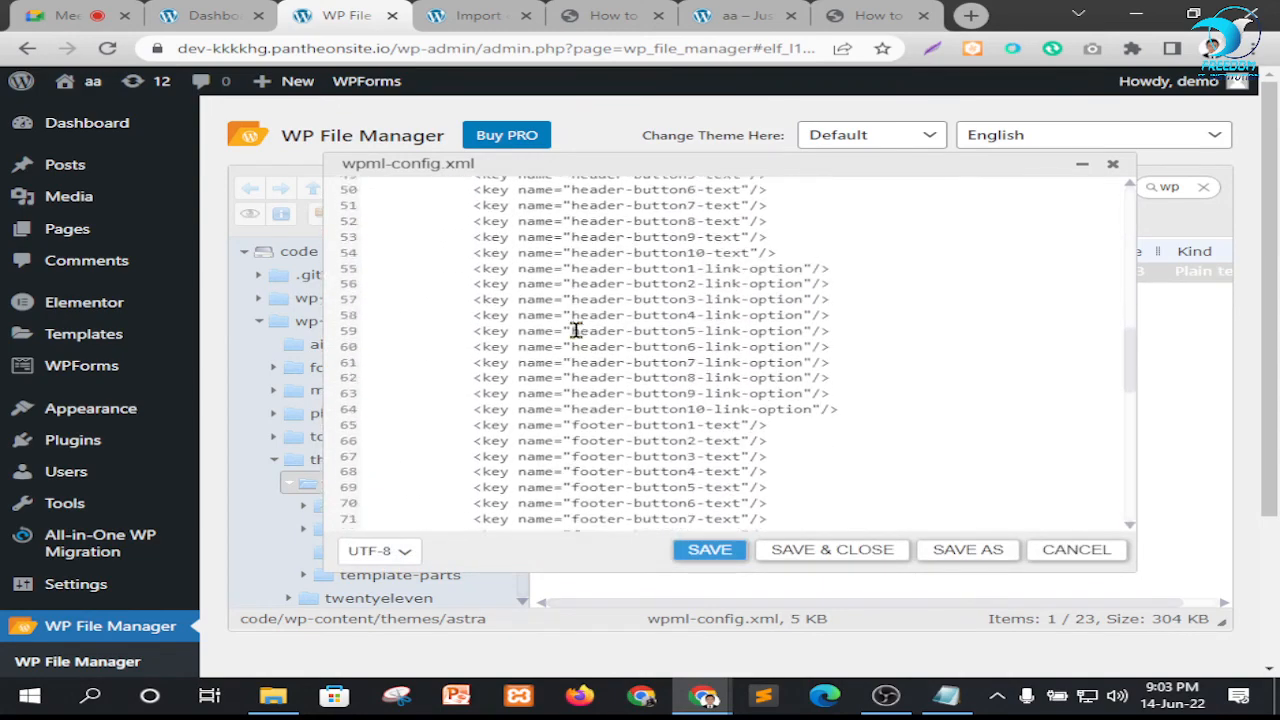
scroll(576, 330, down, 10)
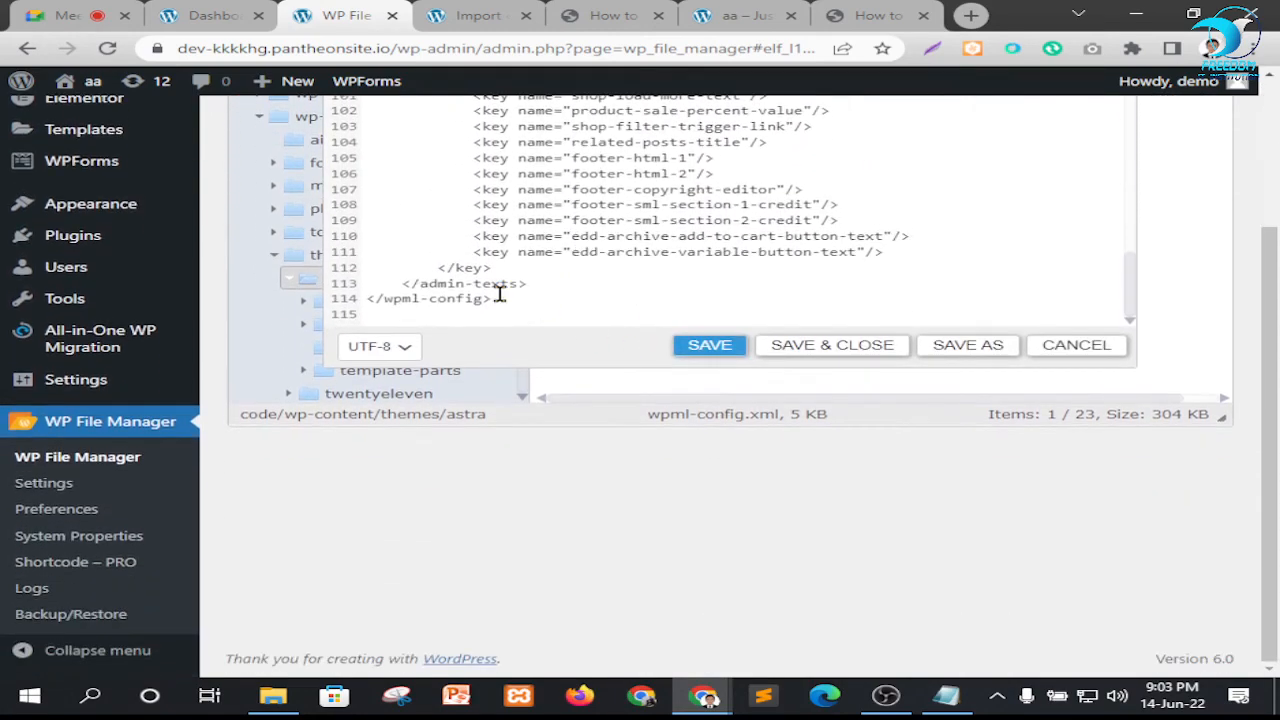
scroll(600, 280, up, 12)
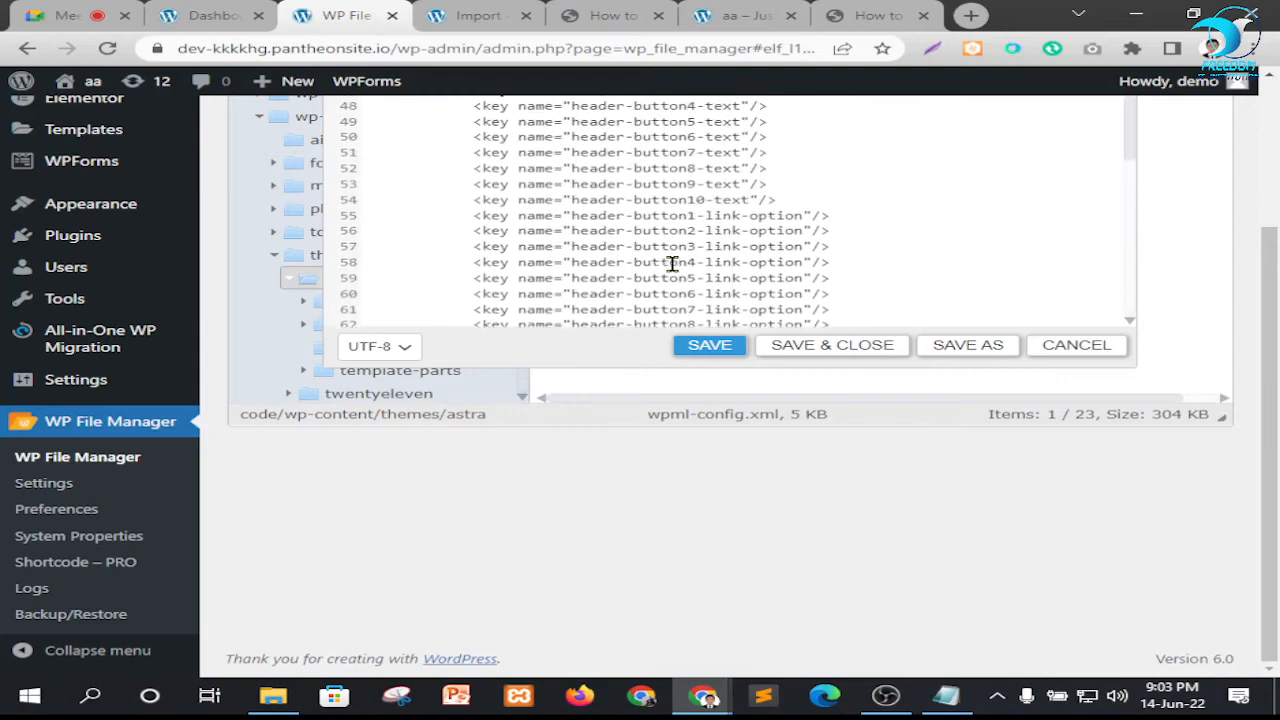
scroll(688, 262, up, 5)
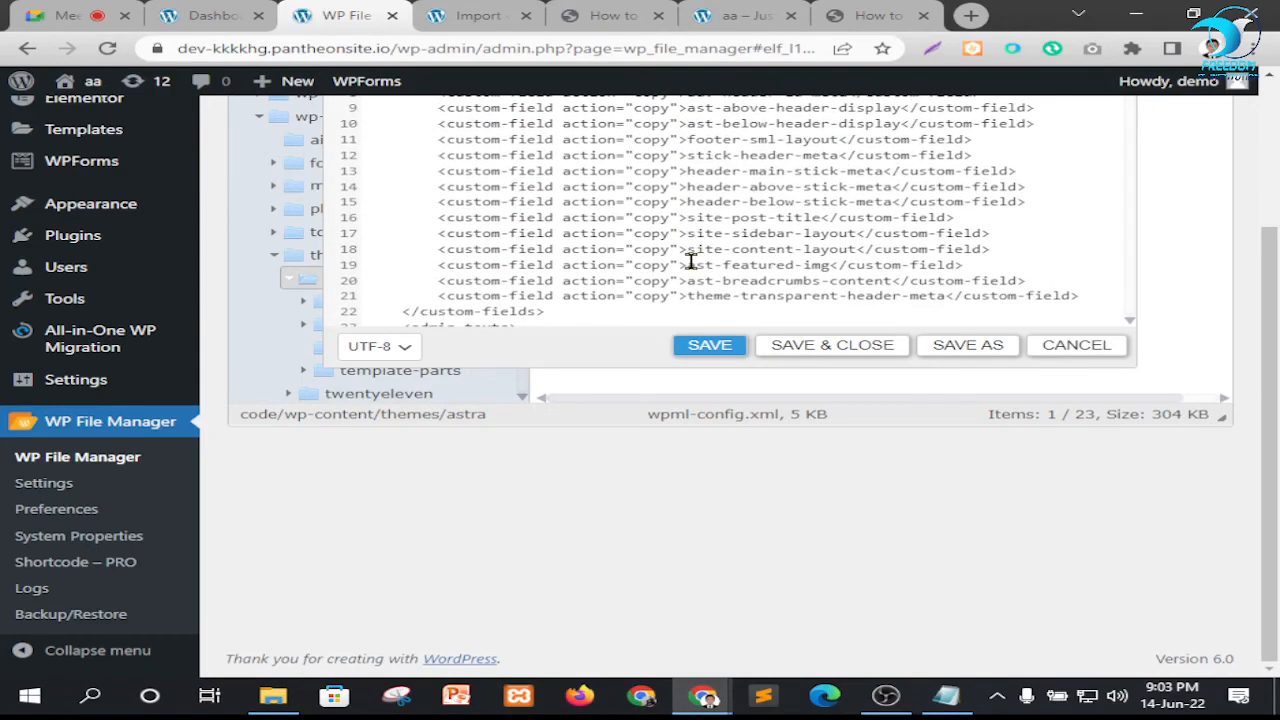
scroll(784, 258, up, 5)
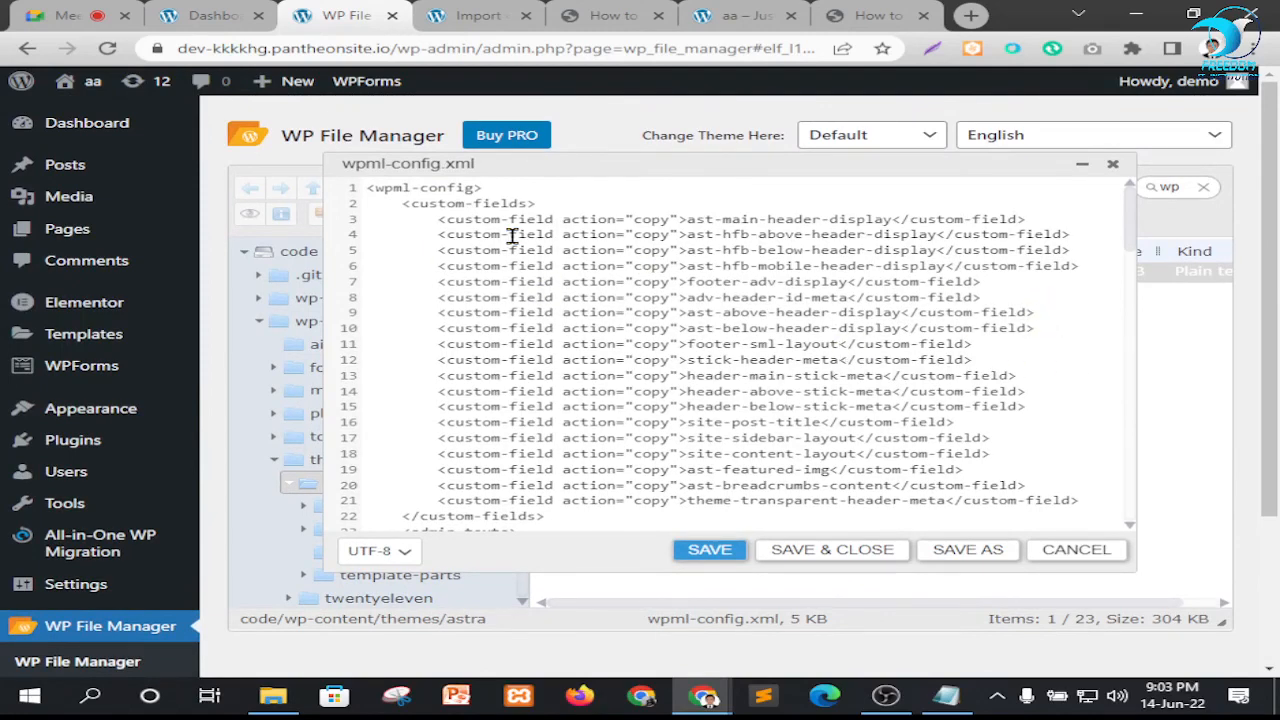
click(362, 190)
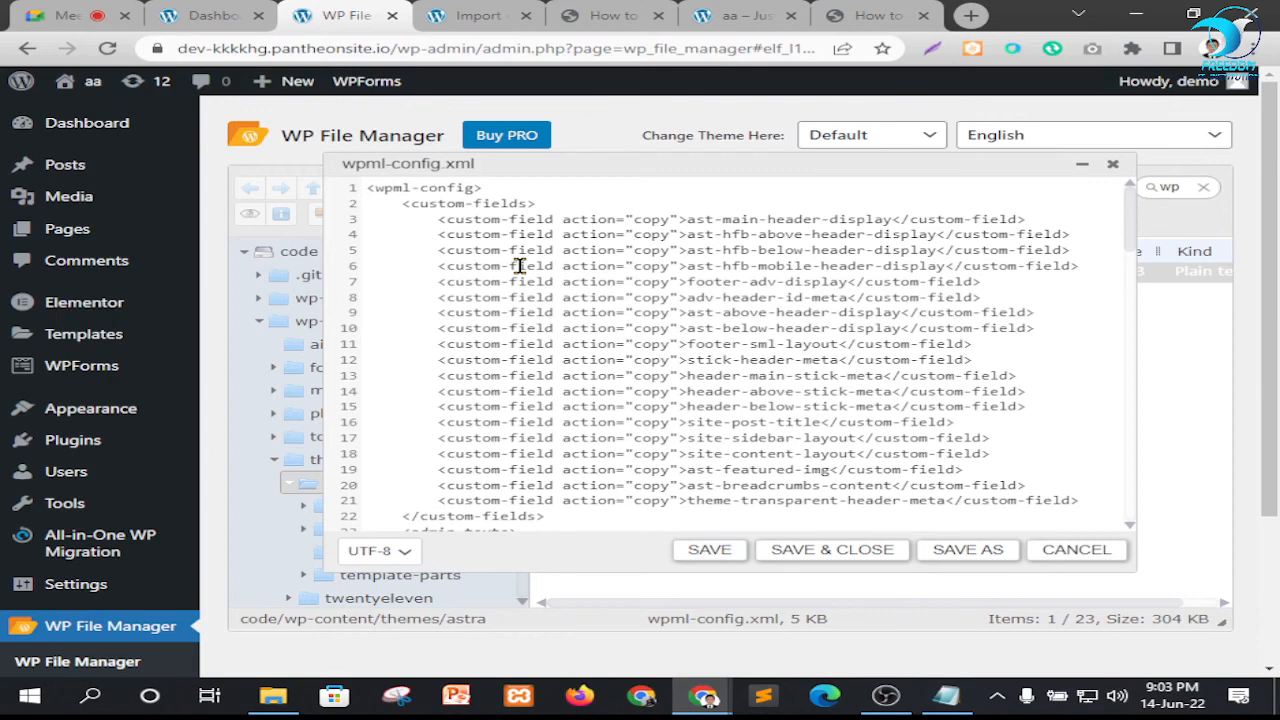
key(Return)
key(ctrl+v)
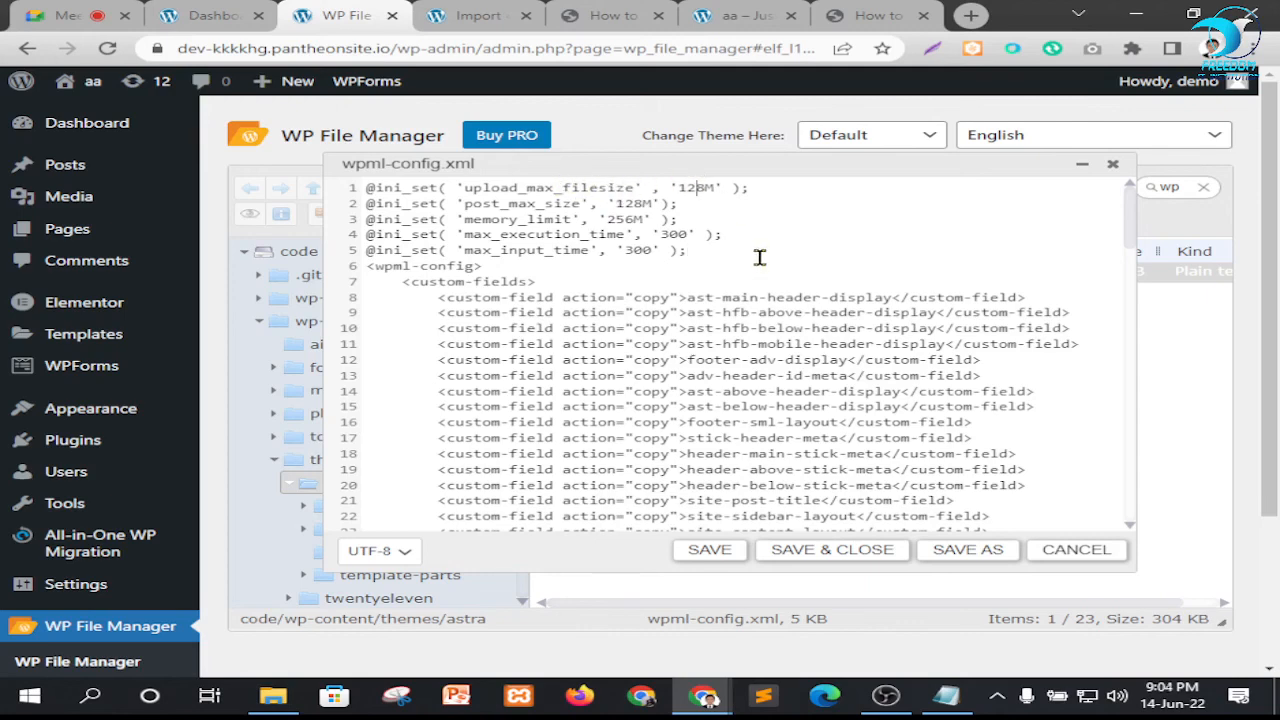
Set upload_max_filesize to 512M in the pasted lines, and save and close wpml-config.xml
key(BackSpace)
text(5)
scroll(850, 470, down, 2)
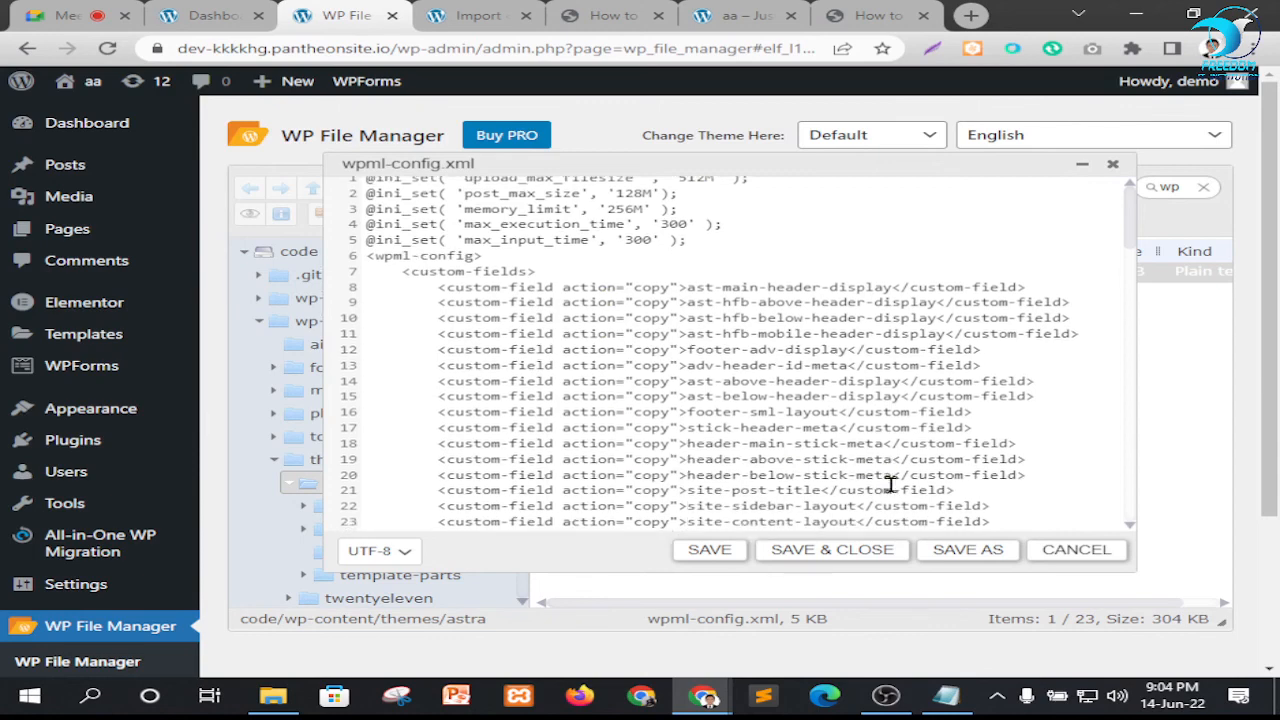
click(818, 552)
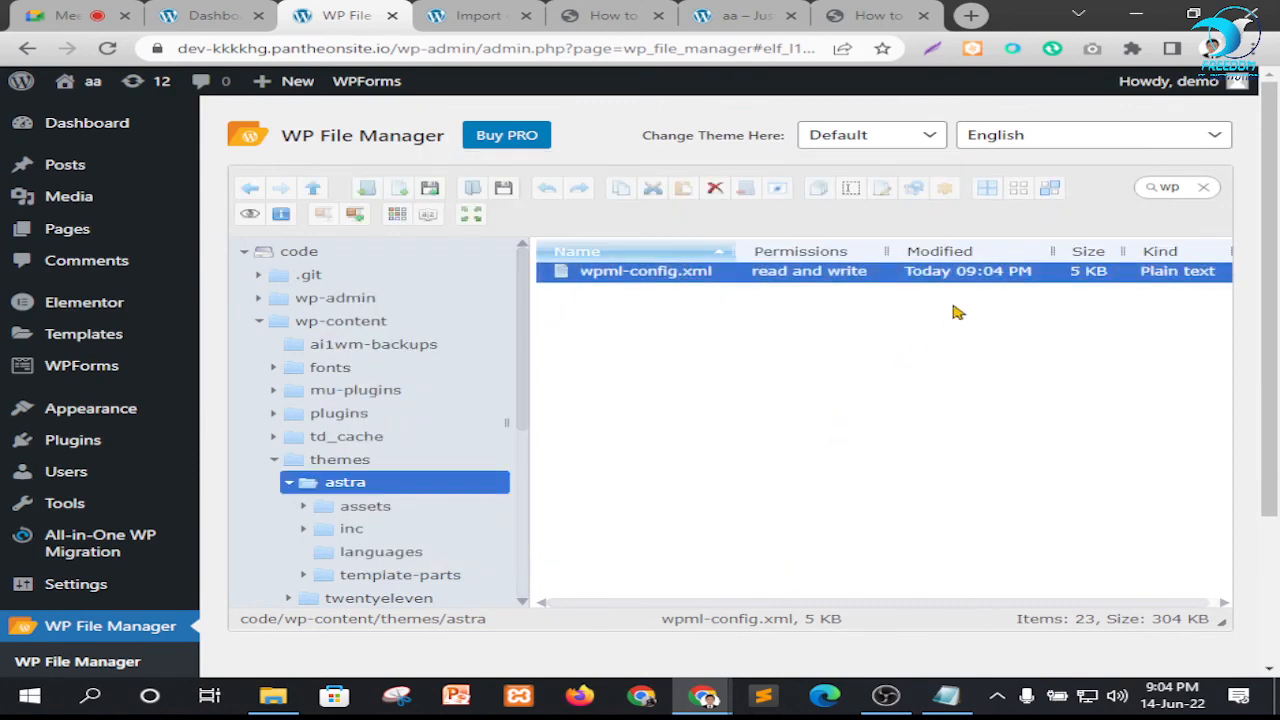
Reload the All-in-One WP Migration import page and check its maximum upload file size
click(490, 12)
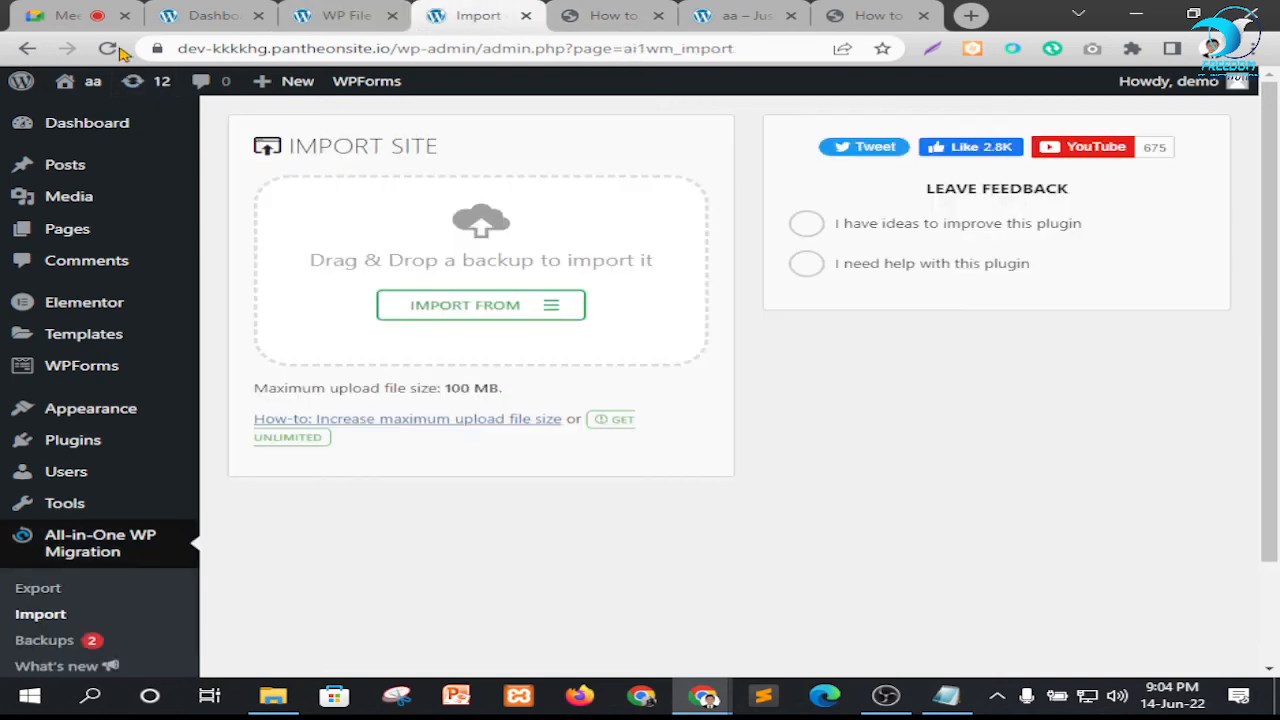
click(82, 82)
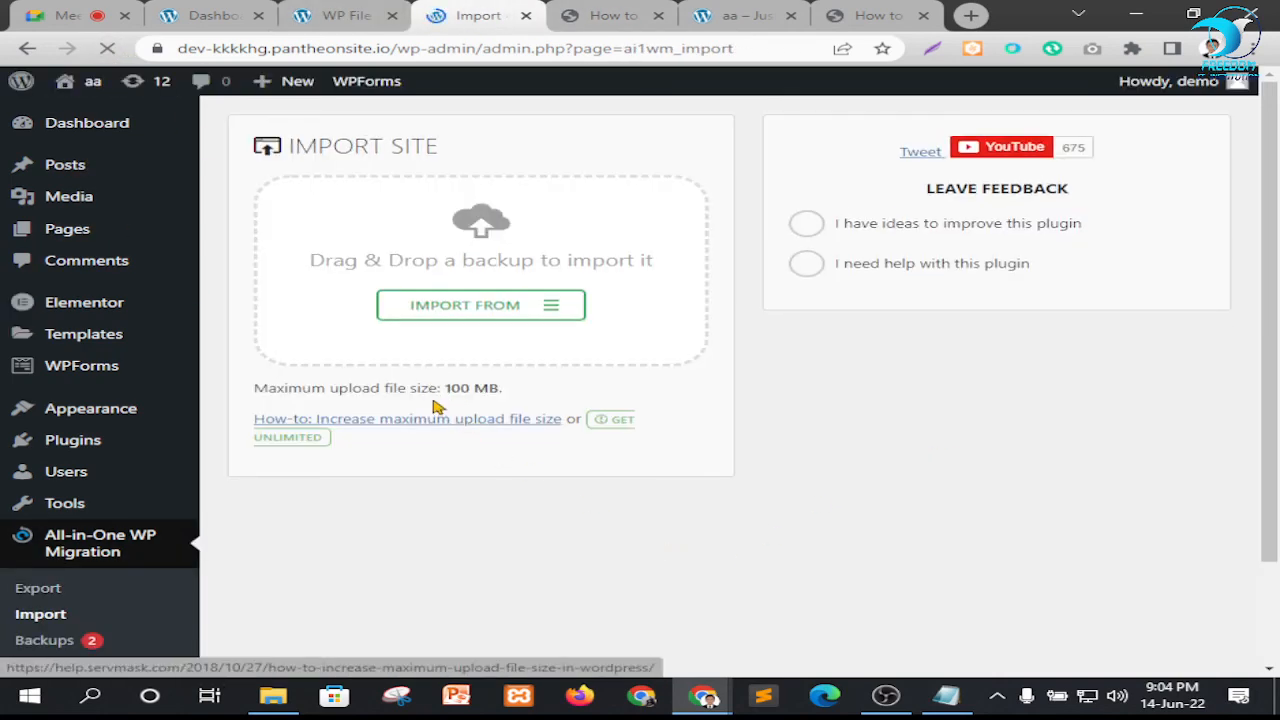
drag(429, 389, 587, 379)
click(835, 471)
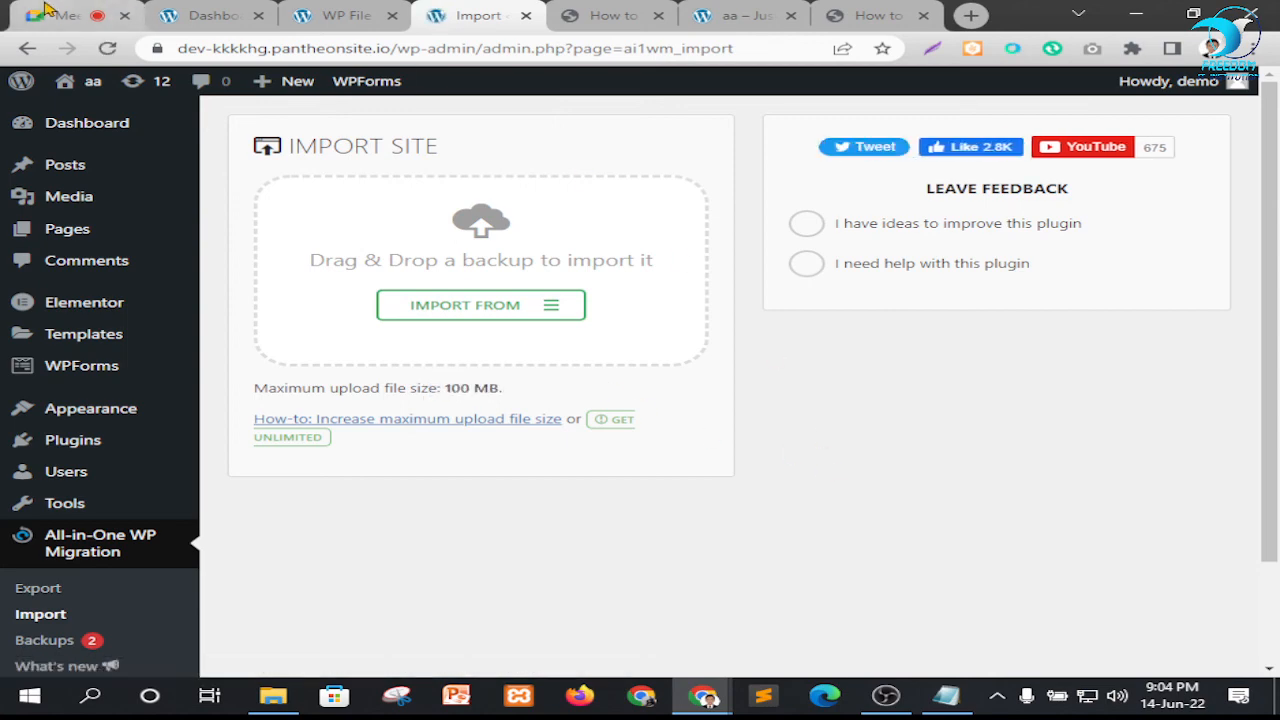
click(128, 6)
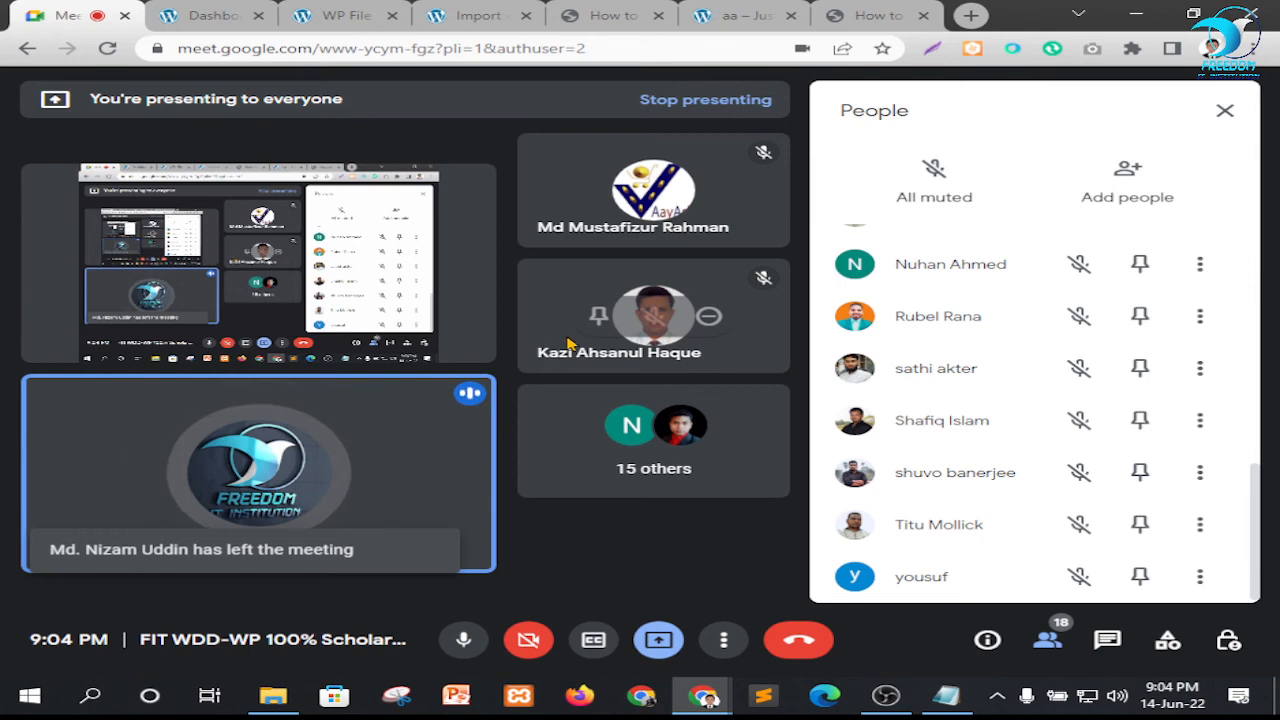
click(340, 15)
click(698, 374)
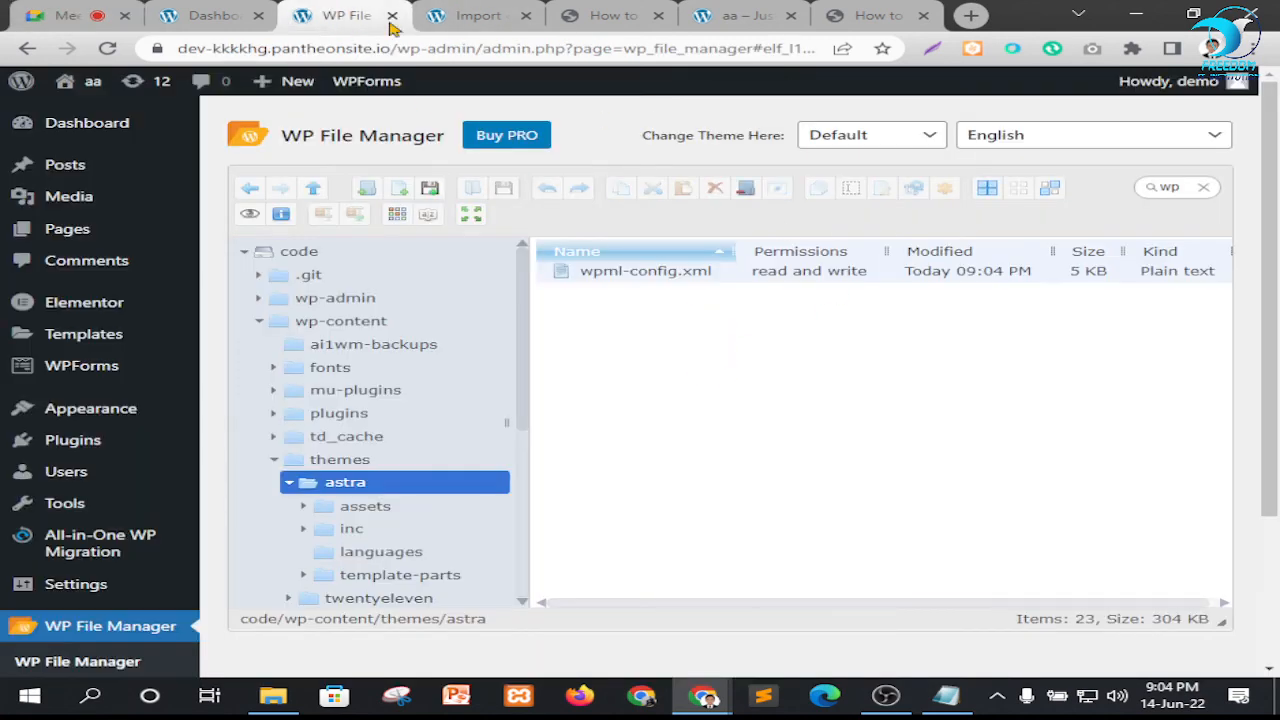
click(38, 14)
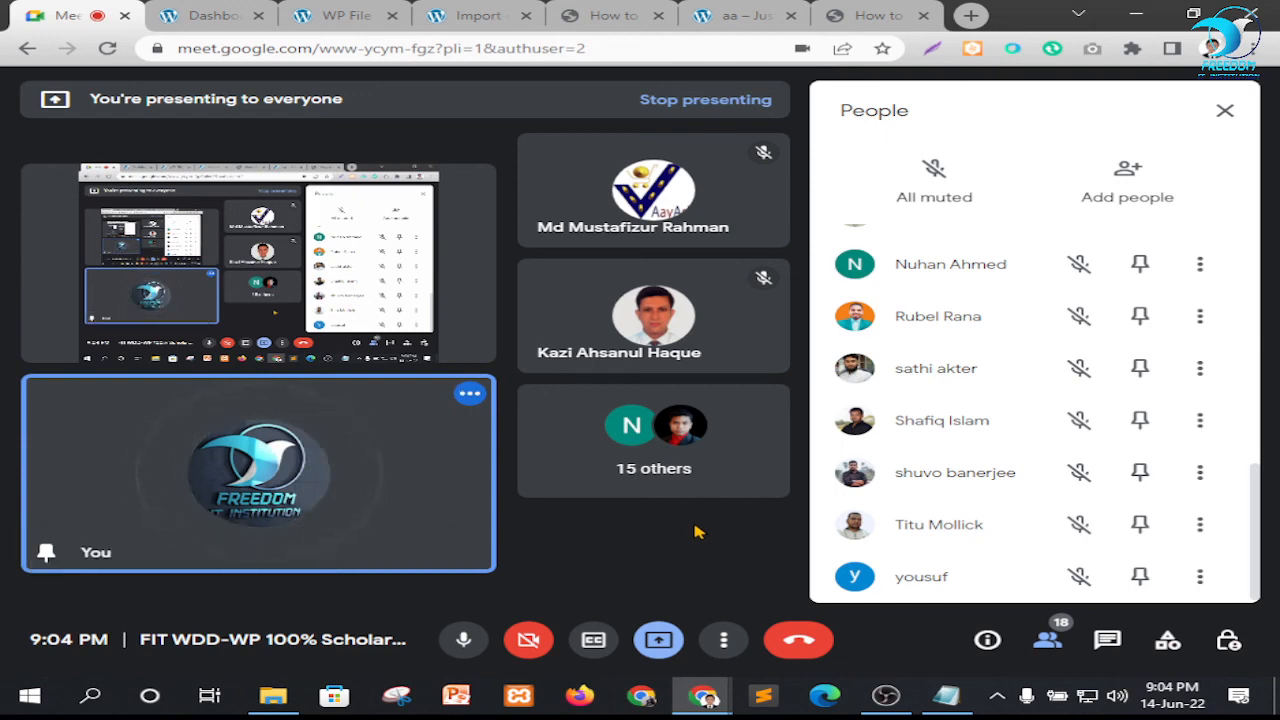
click(340, 12)
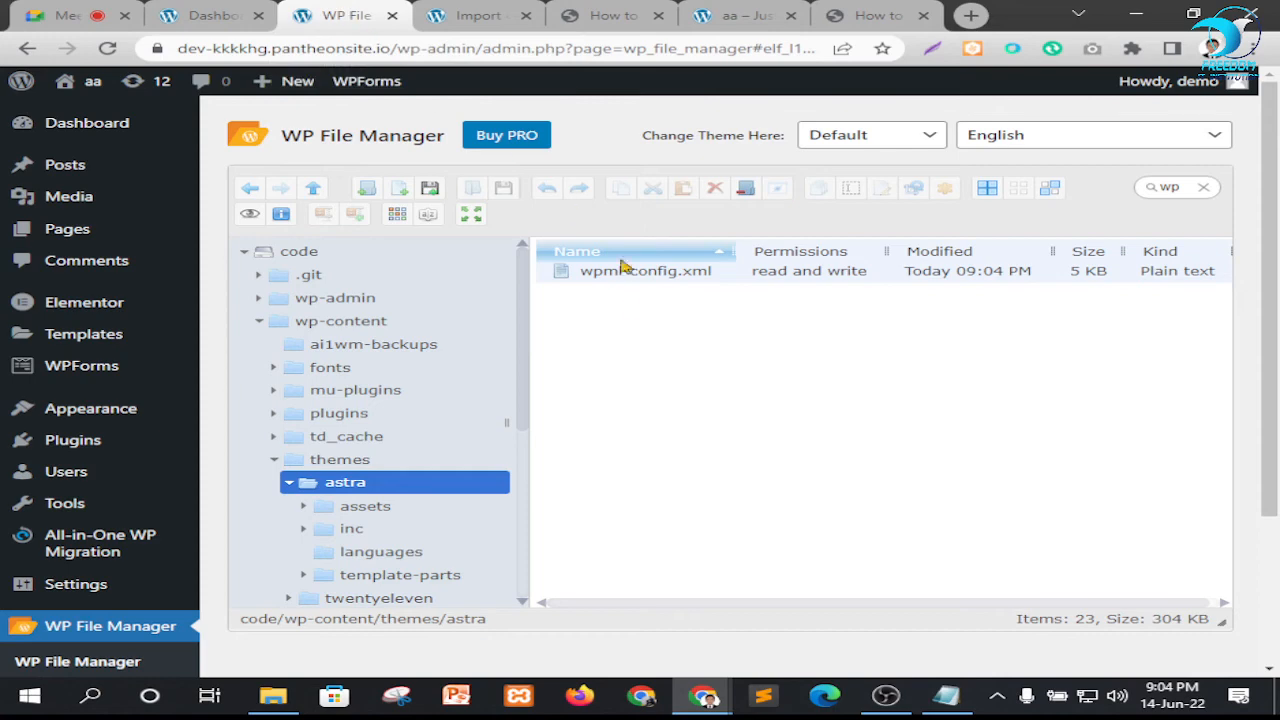
click(482, 12)
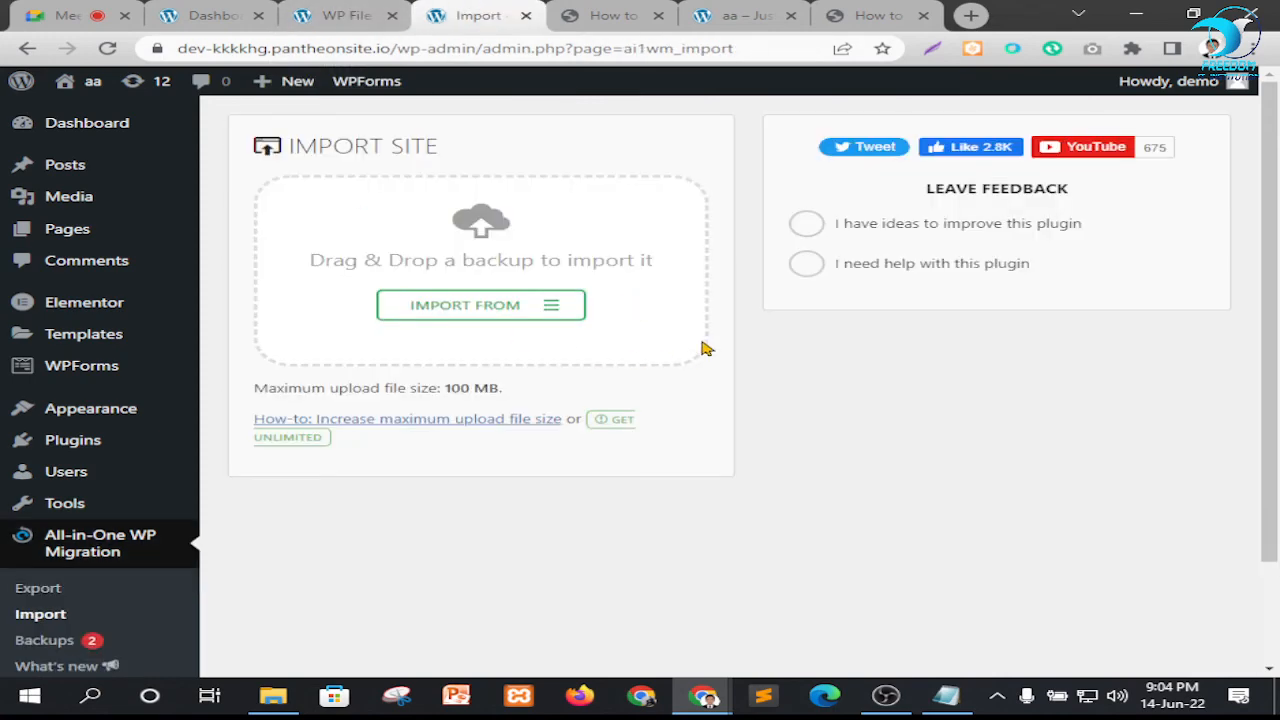
click(92, 15)
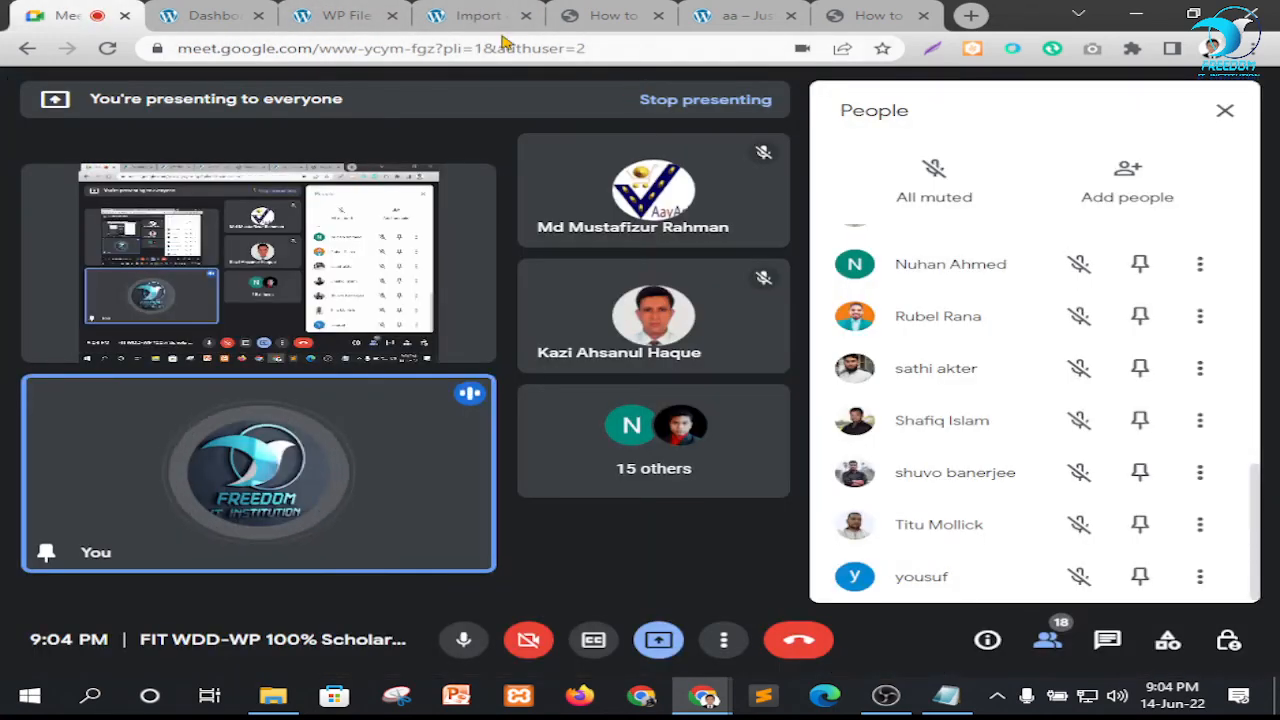
click(340, 15)
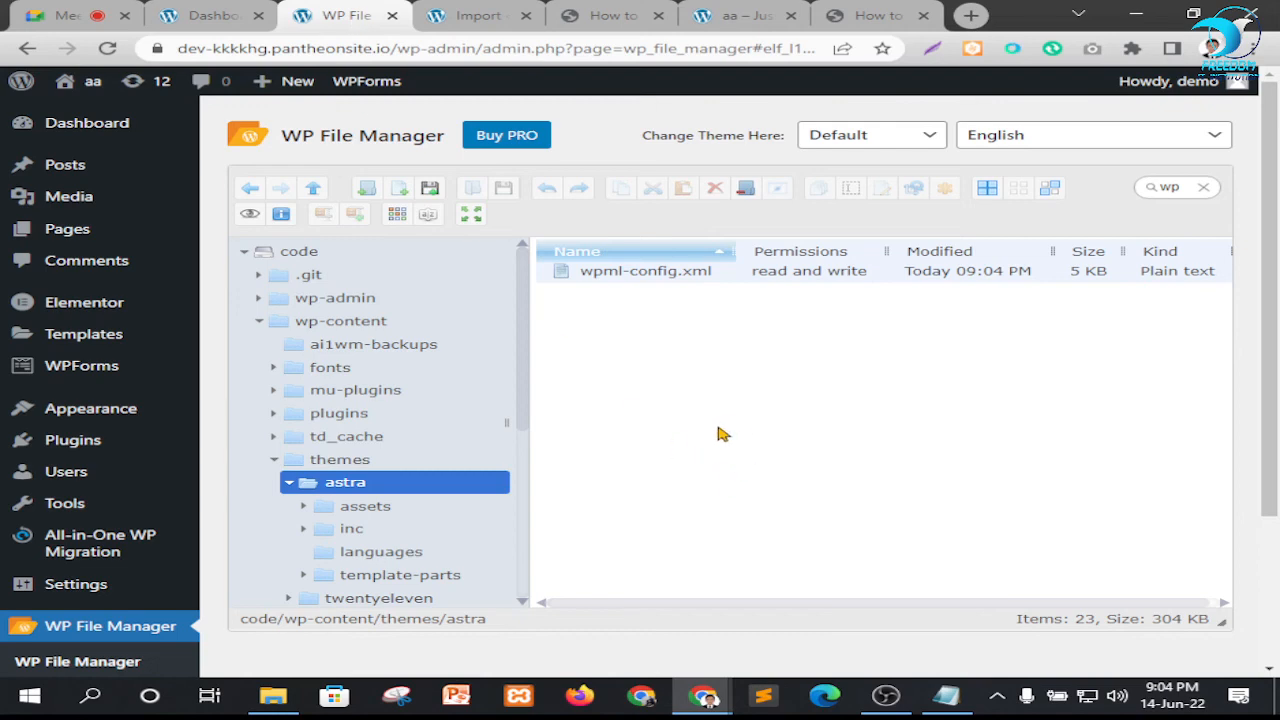
scroll(445, 430, down, 2)
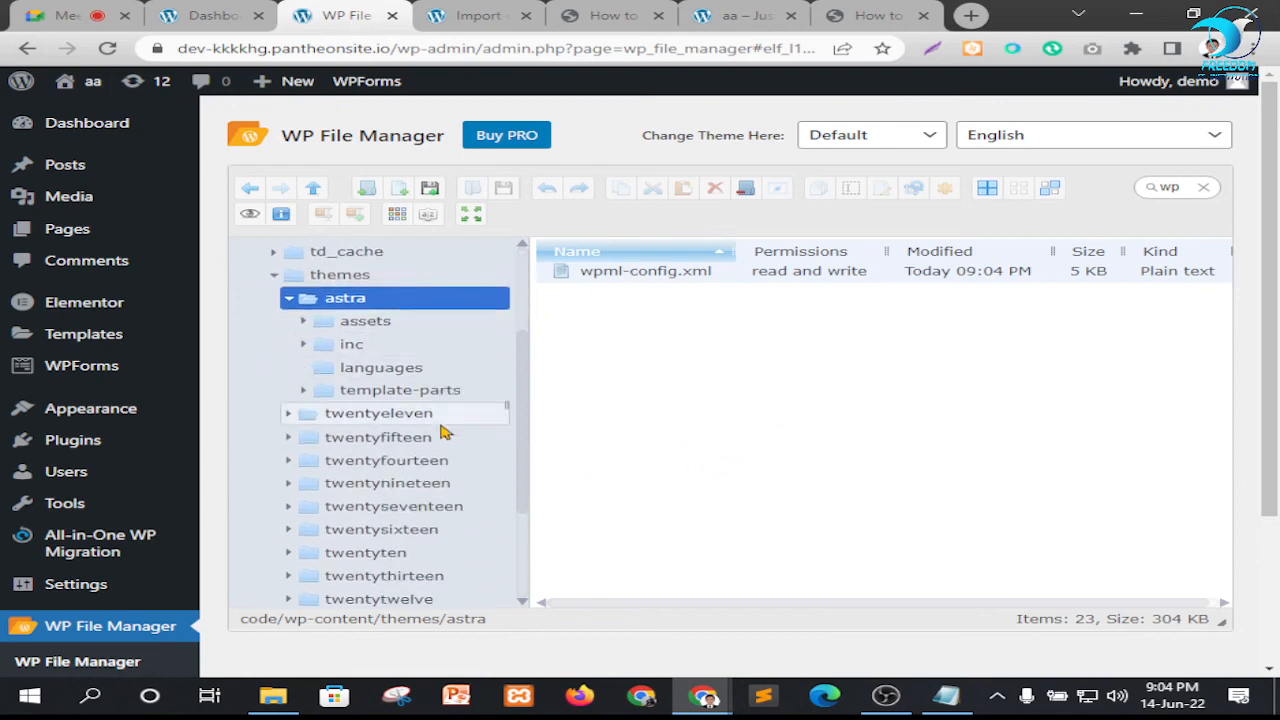
scroll(445, 430, up, 3)
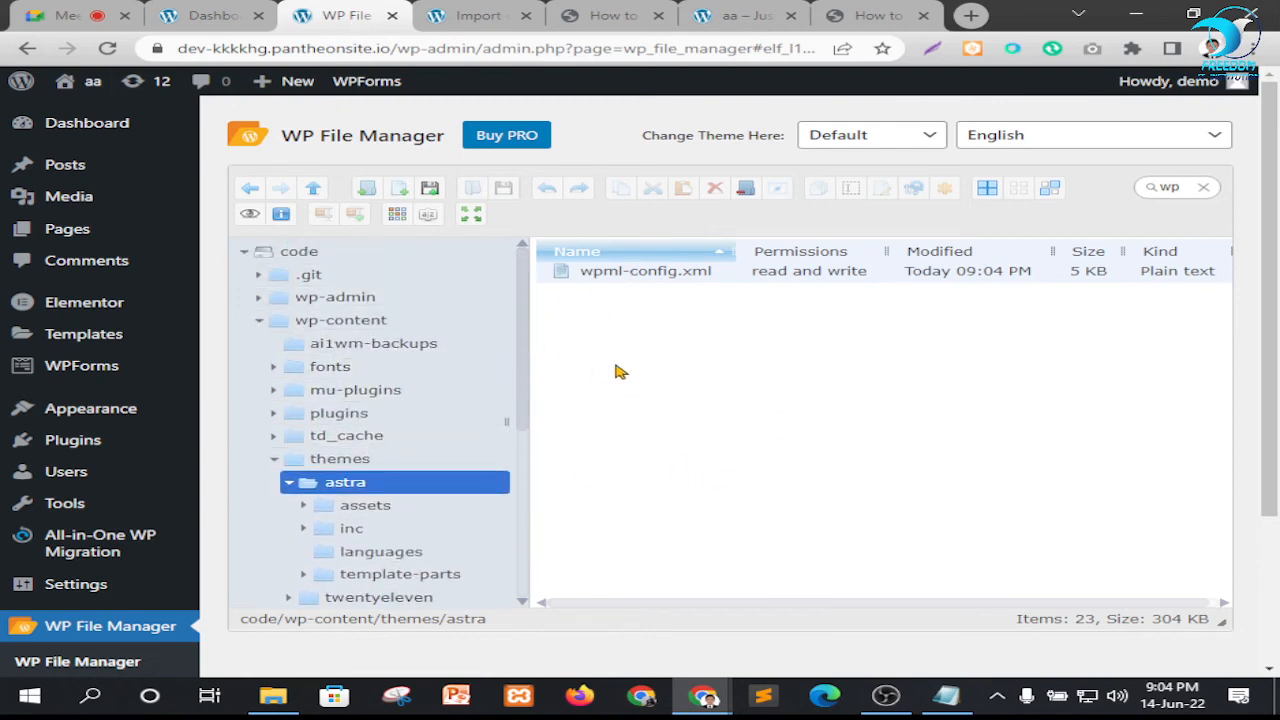
Switch to the Google Meet call and close its People list
click(62, 15)
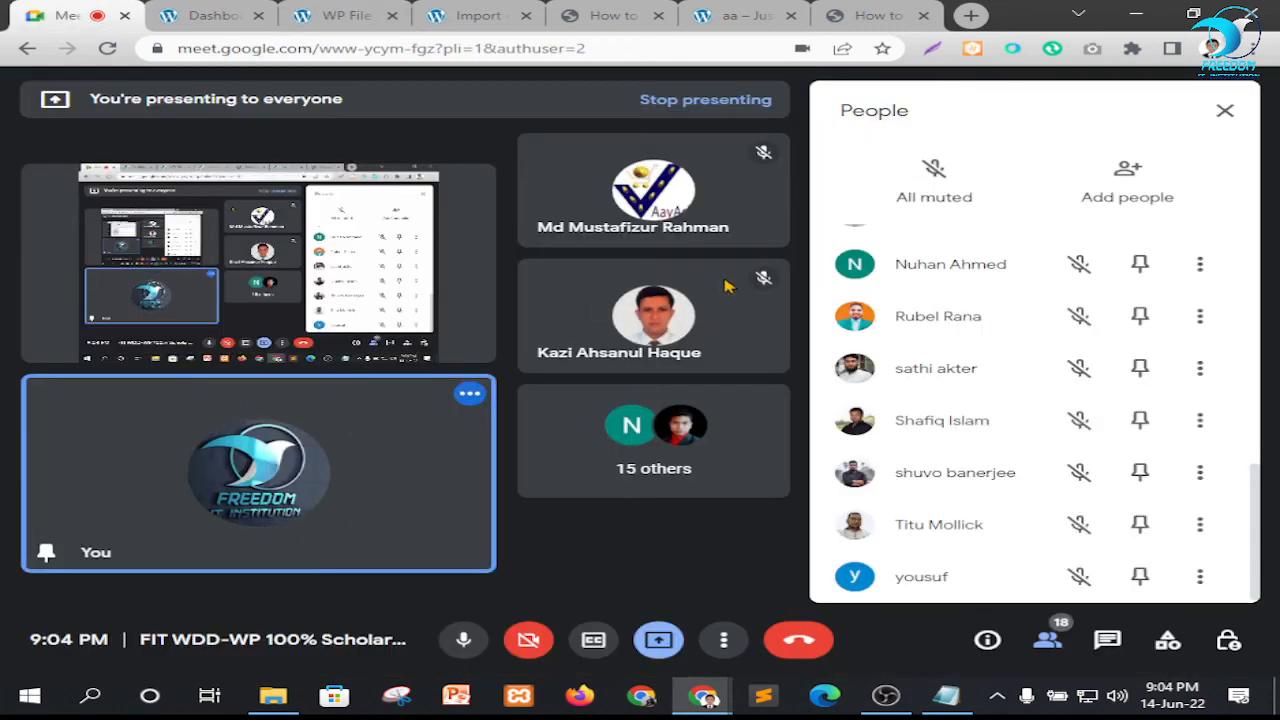
click(1224, 110)
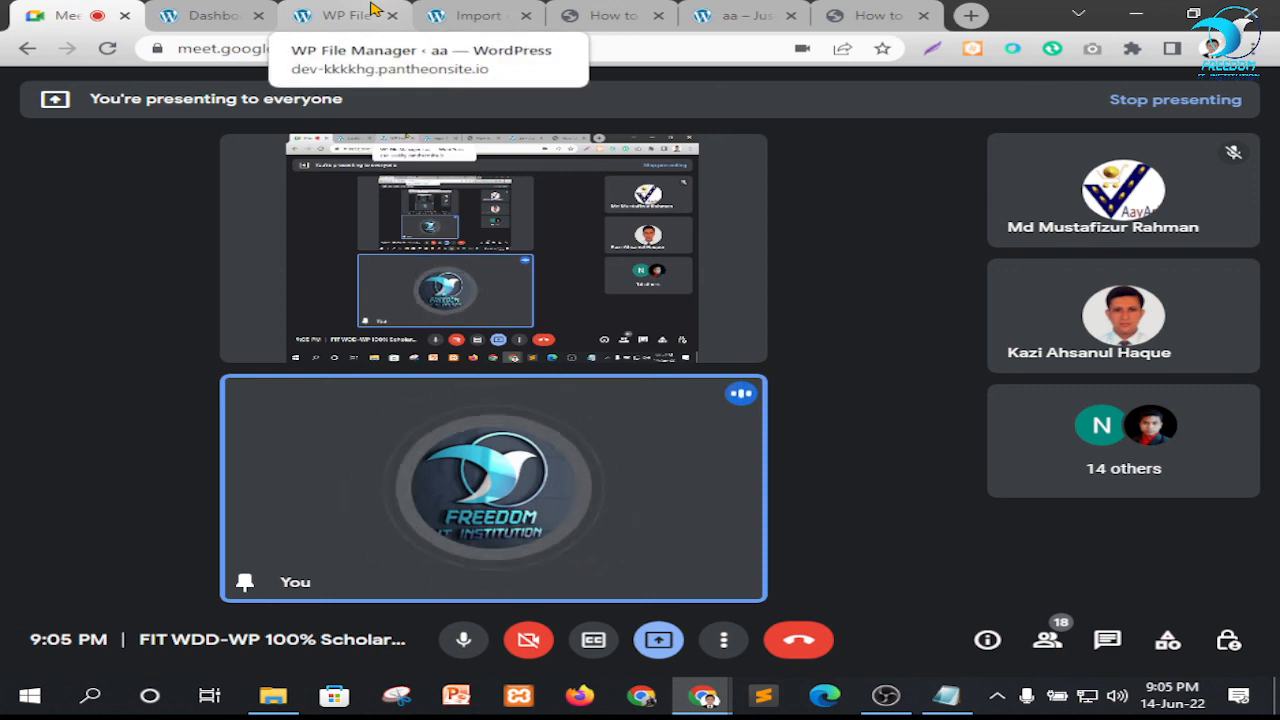
Recheck the how-to article's wp-config.php section, and leave WP File Manager for the WordPress Dashboard
click(578, 20)
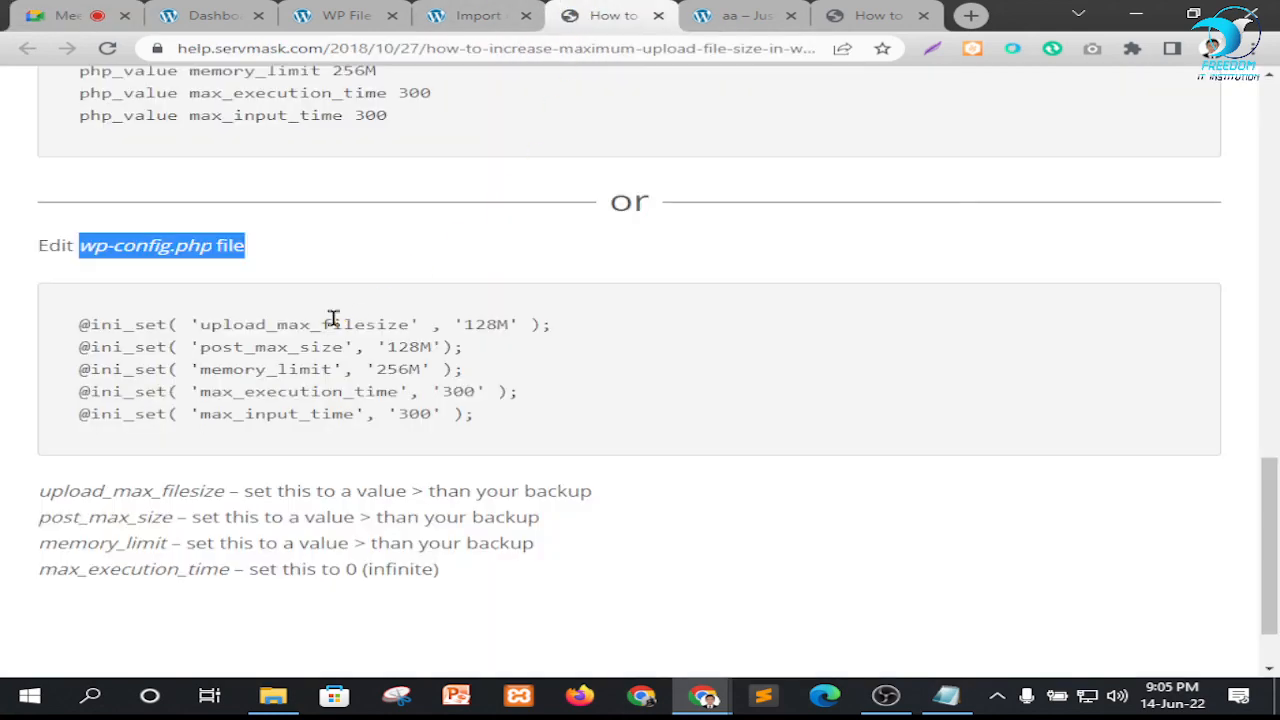
click(347, 17)
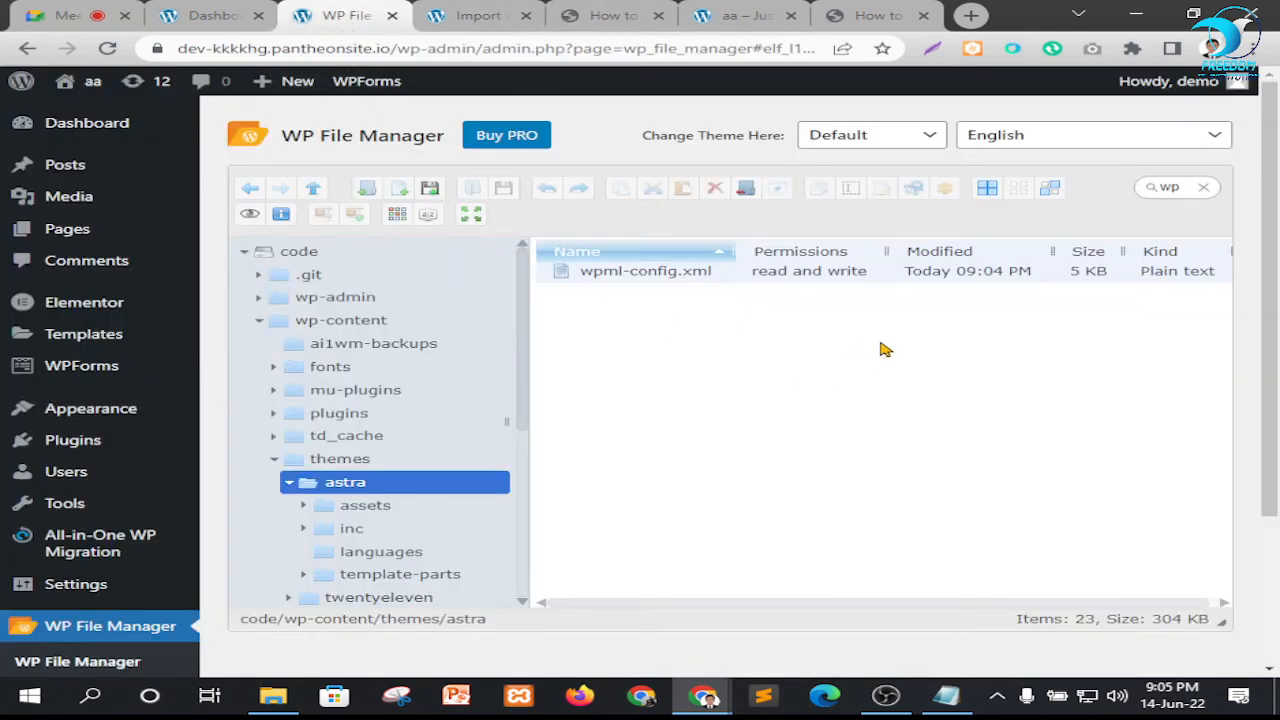
click(100, 126)
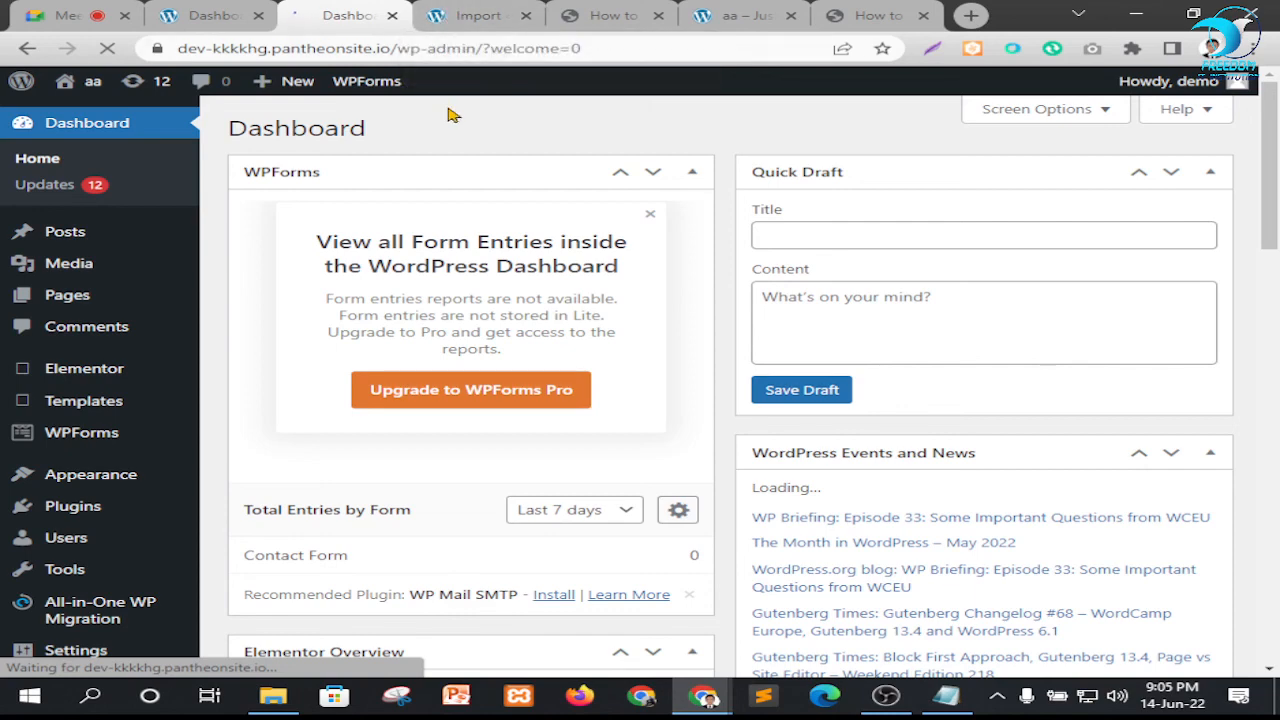
Open the in-call messages of the Google Meet call and send everyone a row of dots
click(62, 15)
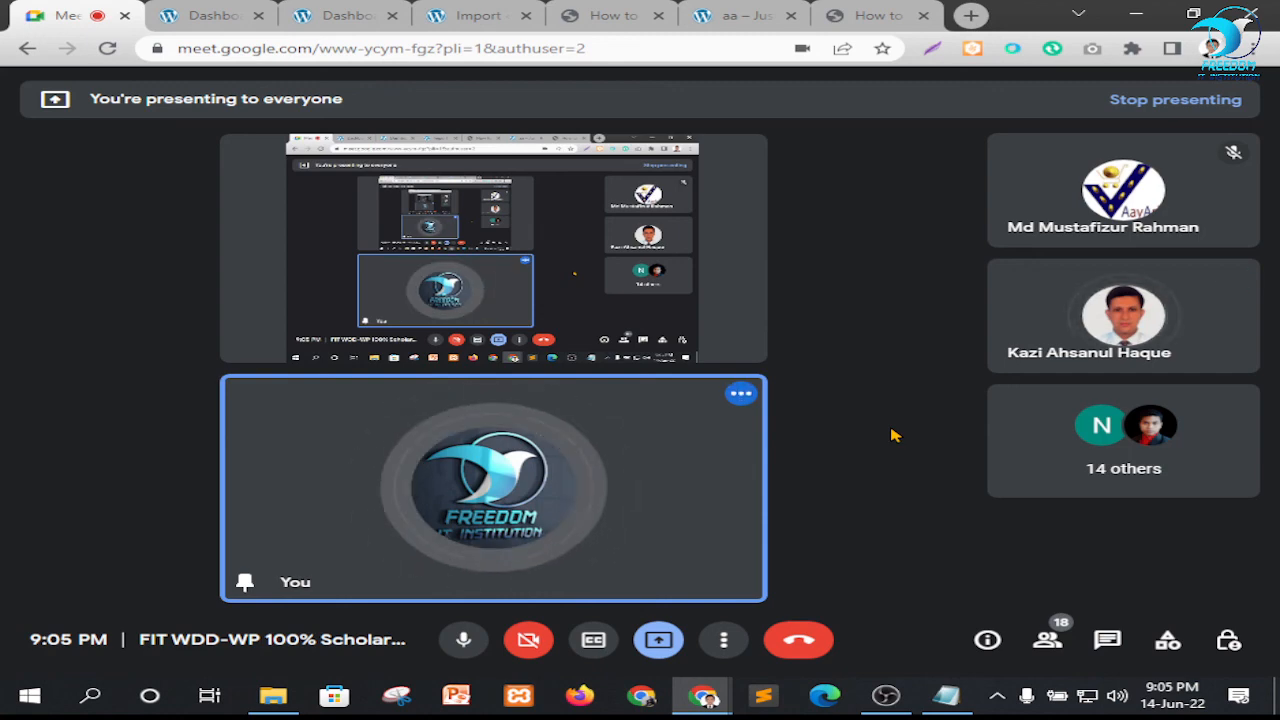
click(1112, 652)
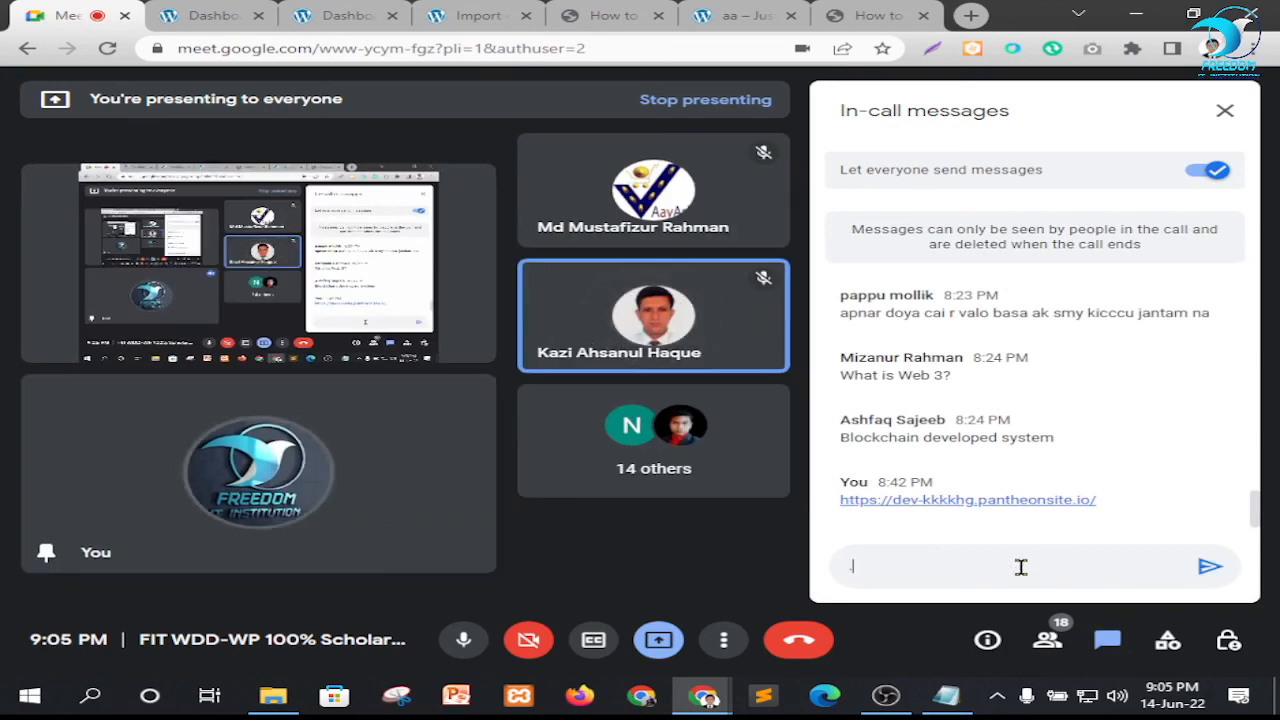
text(...................................)
key(Return)
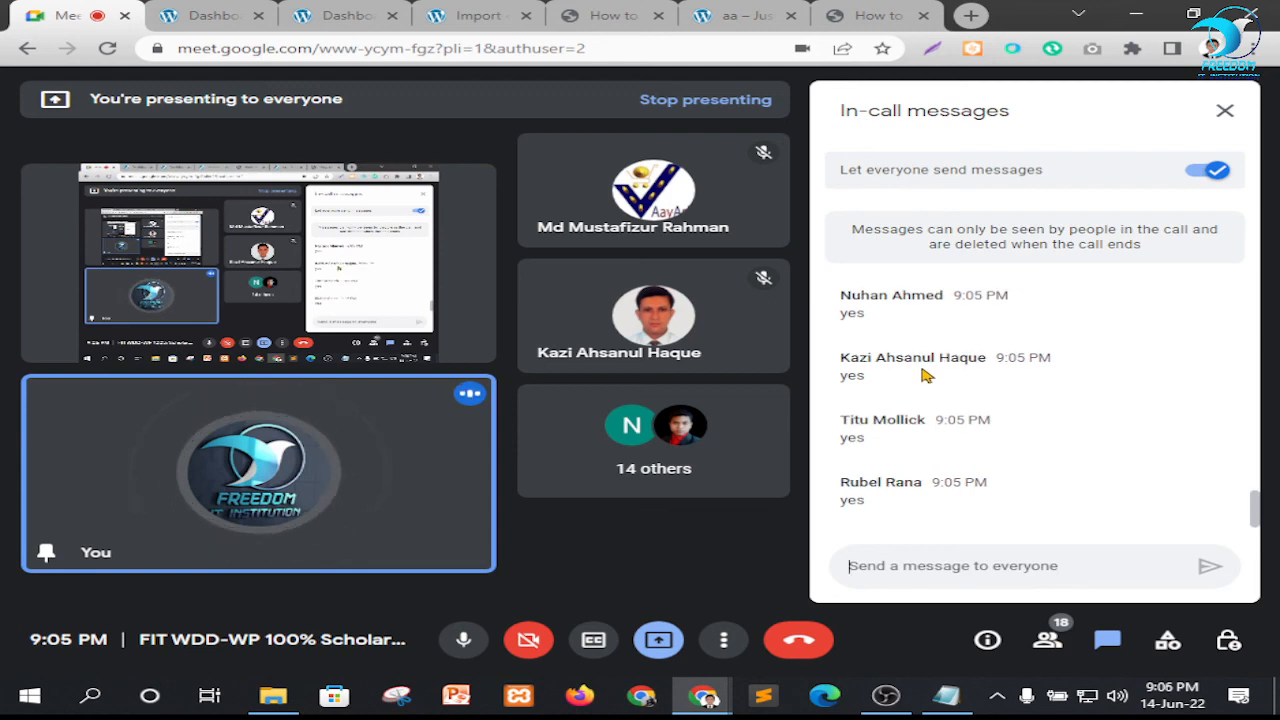
Look through the participants' chat replies and send everyone a second row of dots
scroll(930, 370, up, 1)
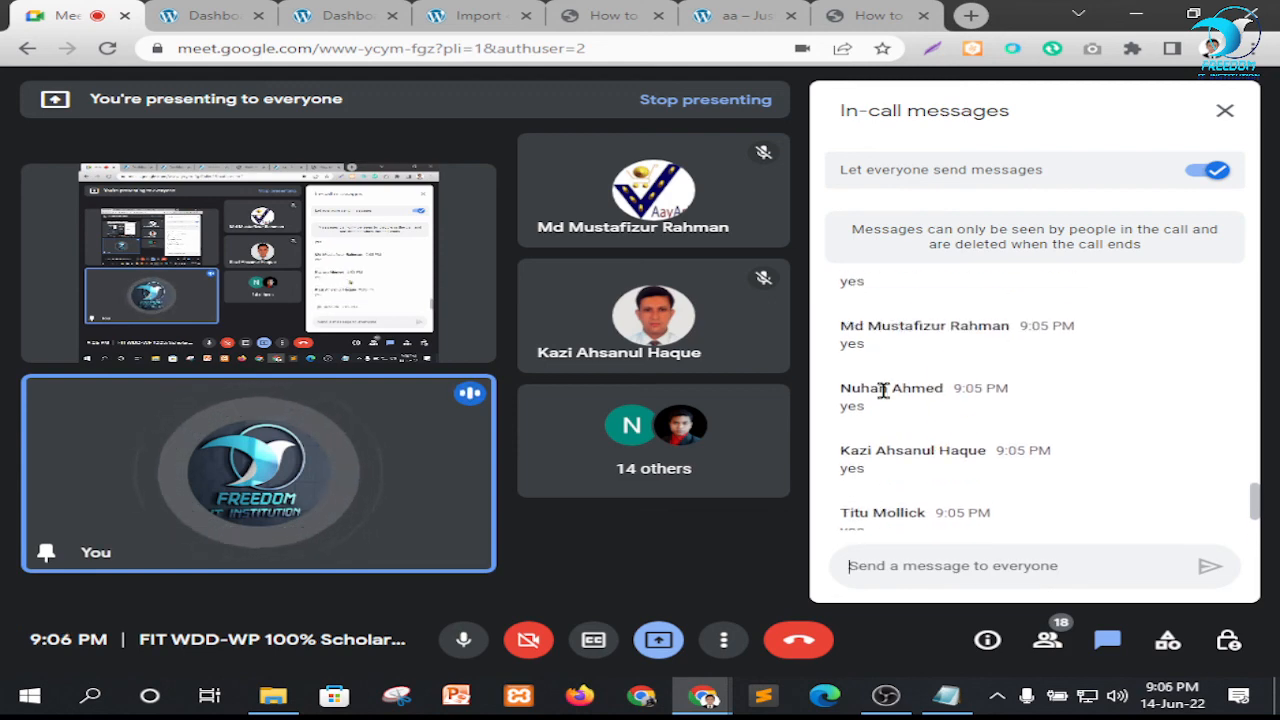
scroll(1000, 425, down, 1)
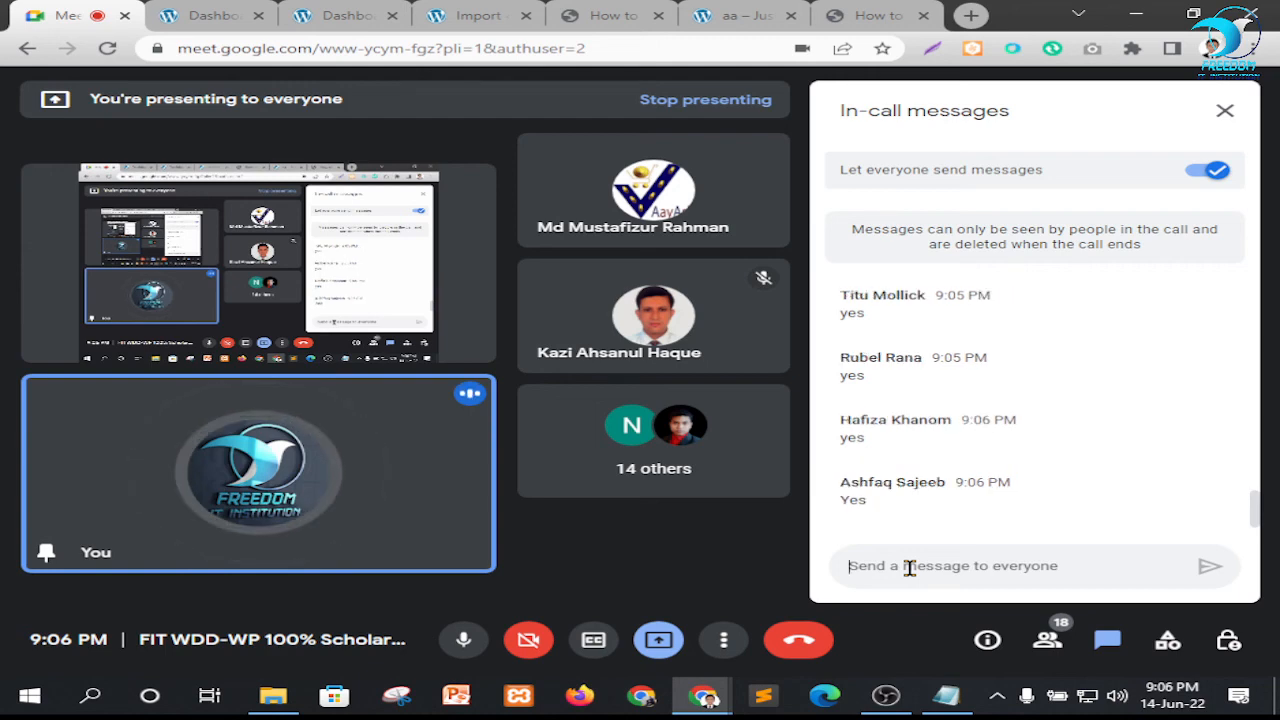
text(...............)
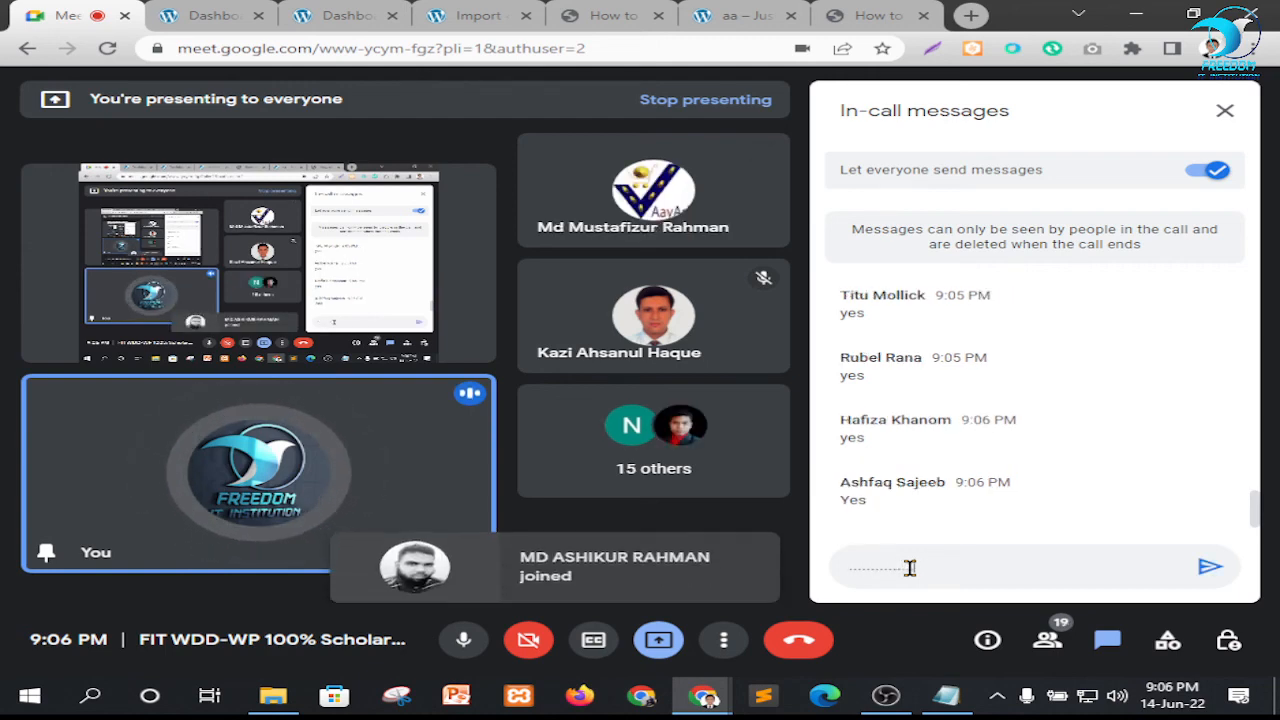
text(....................)
key(Return)
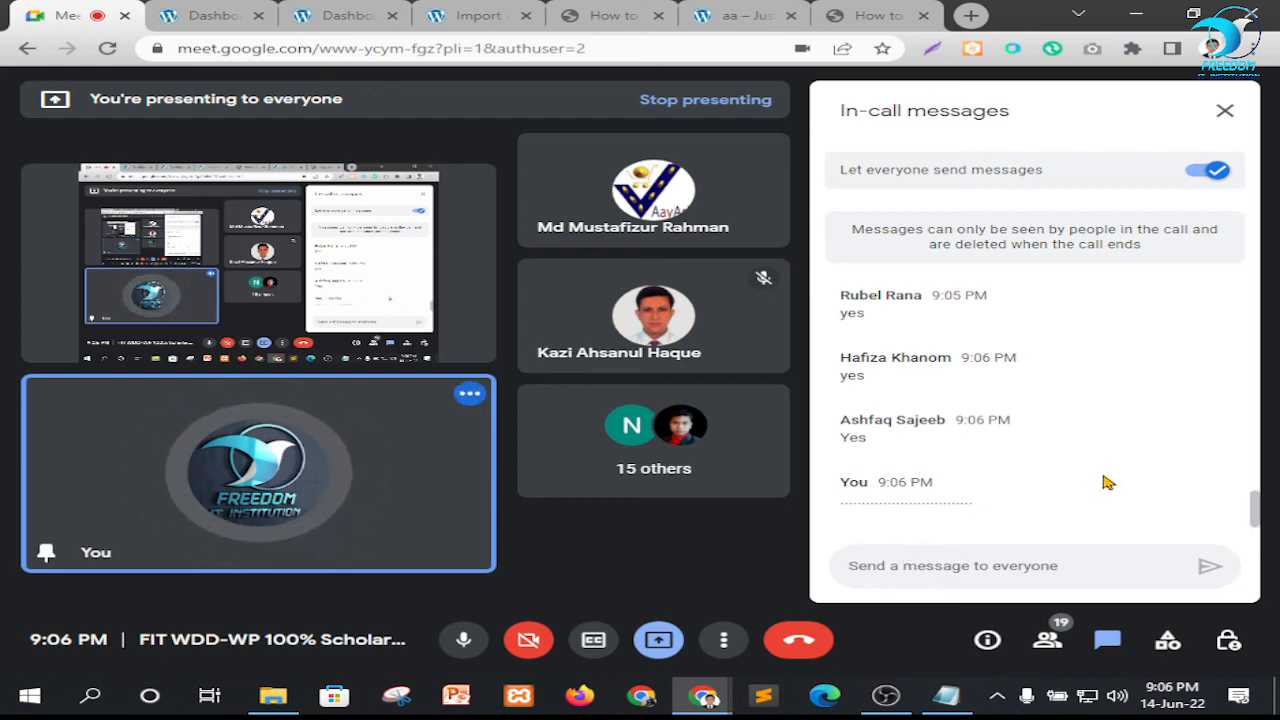
scroll(1110, 471, up, 1)
scroll(1113, 471, down, 1)
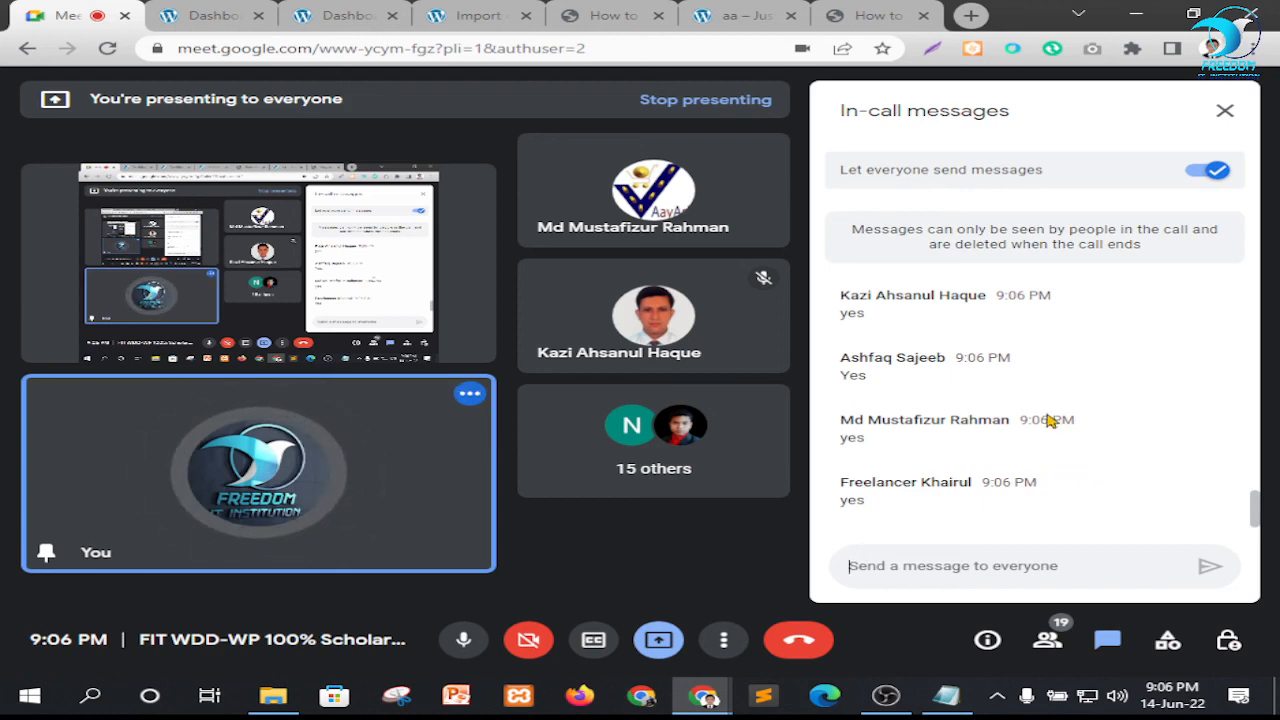
Close the in-call messages and switch to OBS
click(1224, 110)
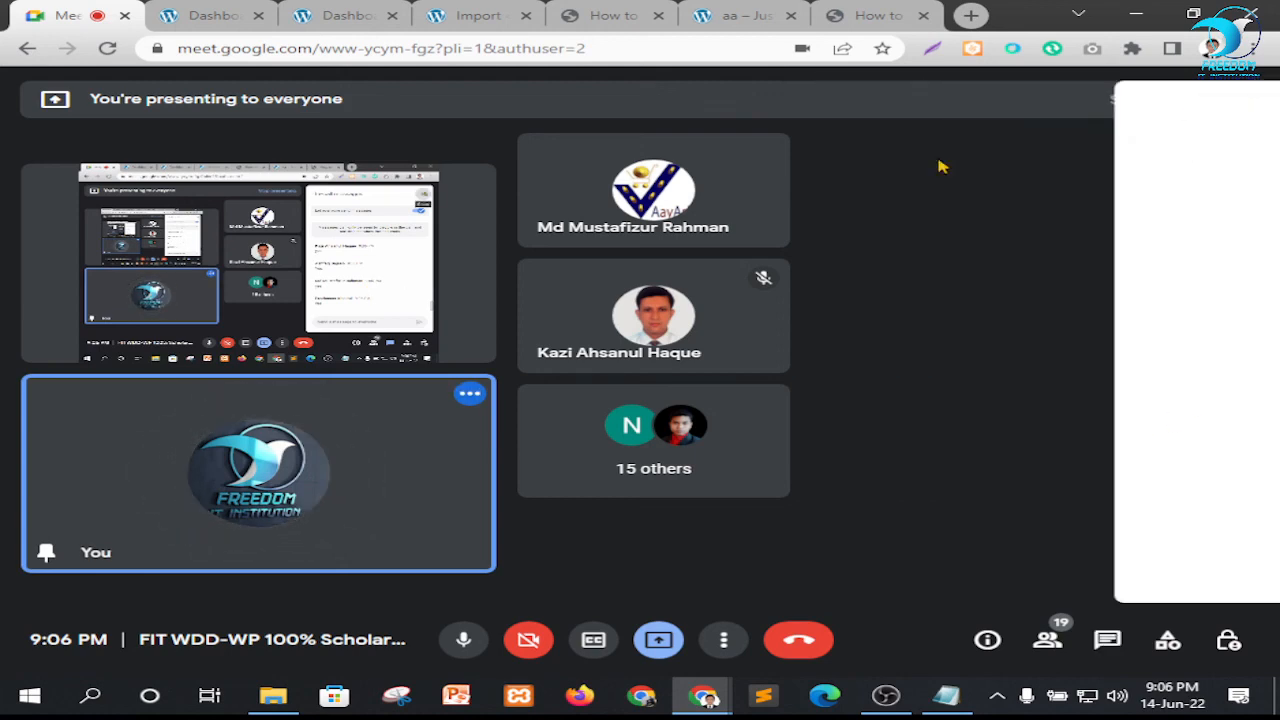
click(885, 690)
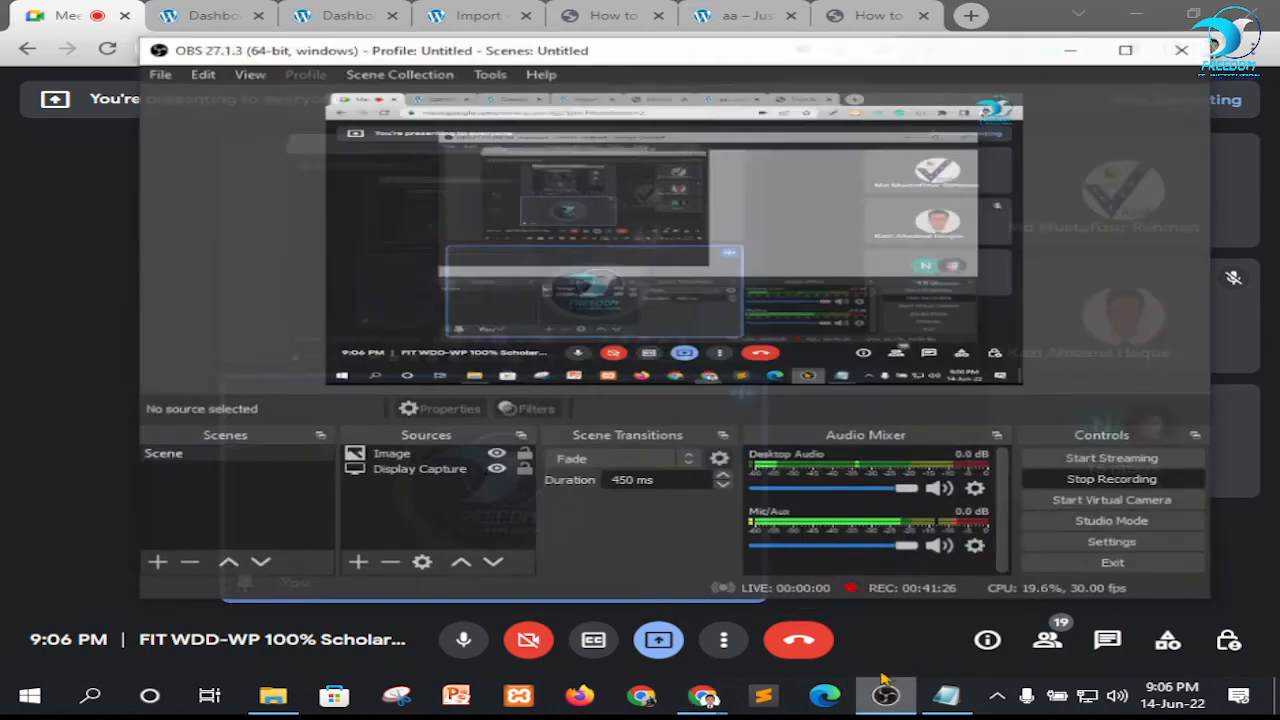